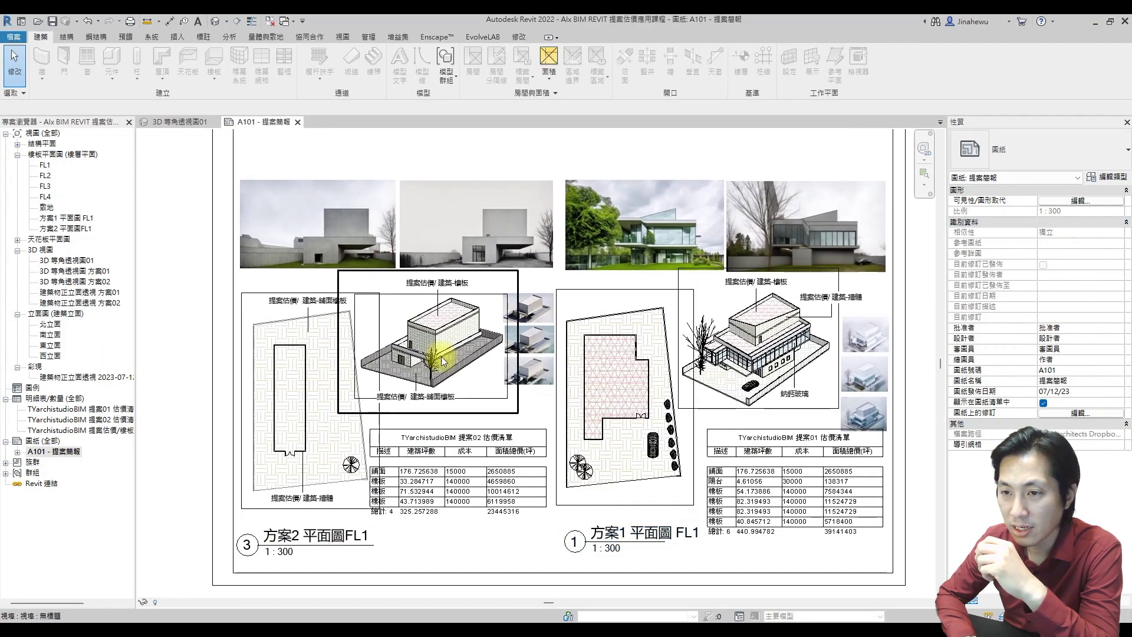
- Examine scheme 2 on sheet A101, covering its reference renderings and the annotated isometric view
{"action": "scroll", "coordinate": [462, 367], "scroll_direction": "up", "scroll_amount": 5}
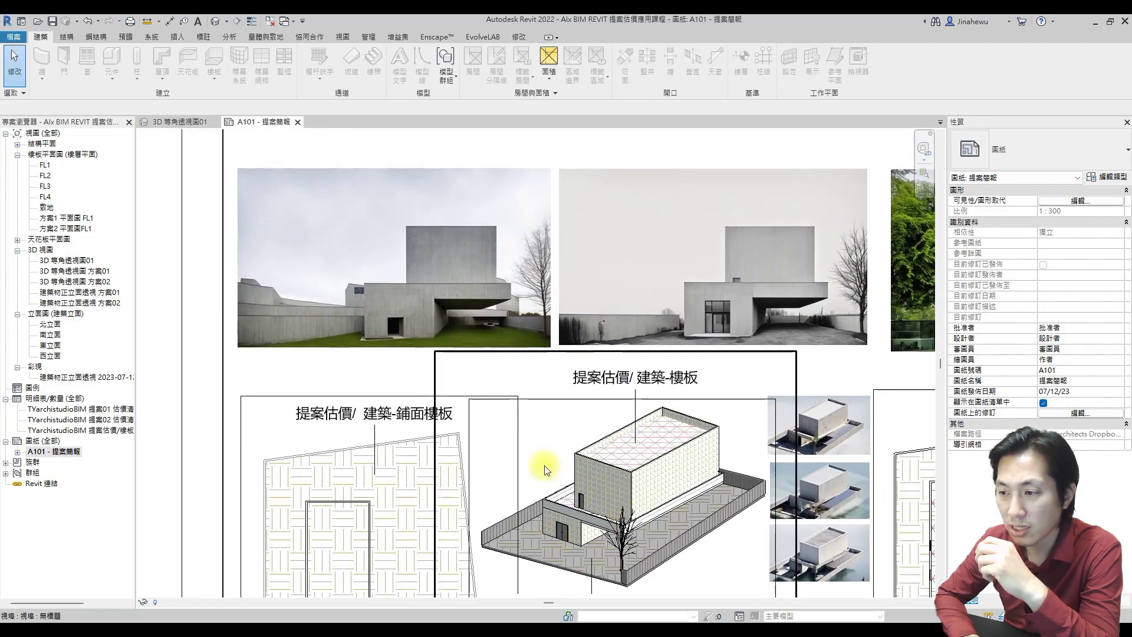
{"action": "middle_click_drag", "start_coordinate": [639, 518], "coordinate": [433, 380]}
{"action": "scroll", "coordinate": [633, 302], "scroll_direction": "up", "scroll_amount": 3}
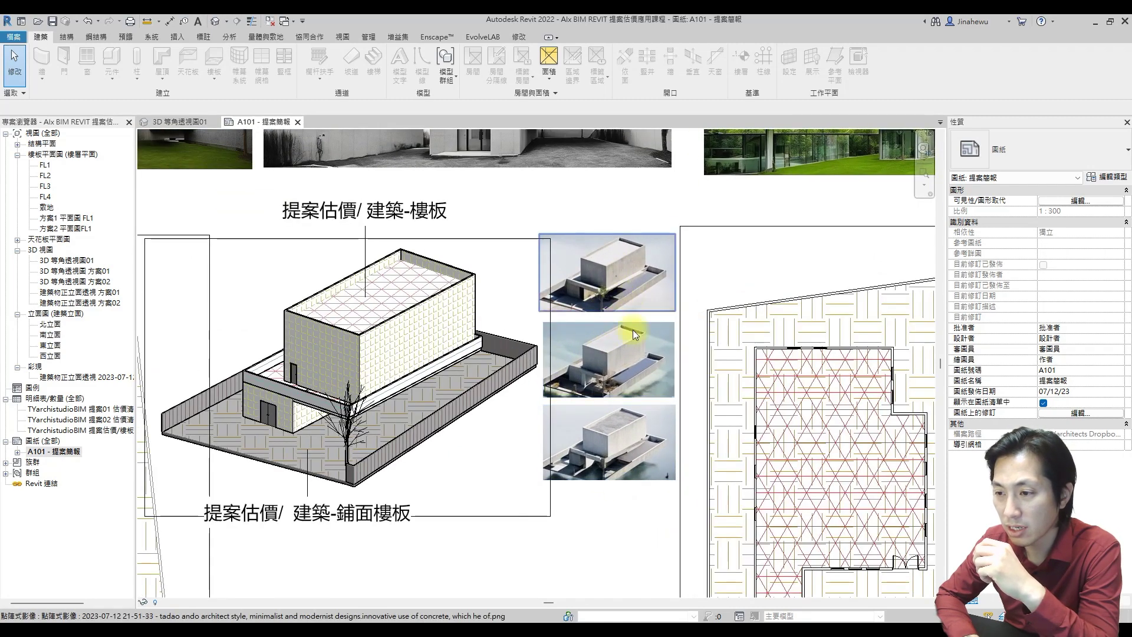
{"action": "scroll", "coordinate": [624, 378], "scroll_direction": "down", "scroll_amount": 4}
{"action": "scroll", "coordinate": [473, 323], "scroll_direction": "up", "scroll_amount": 3}
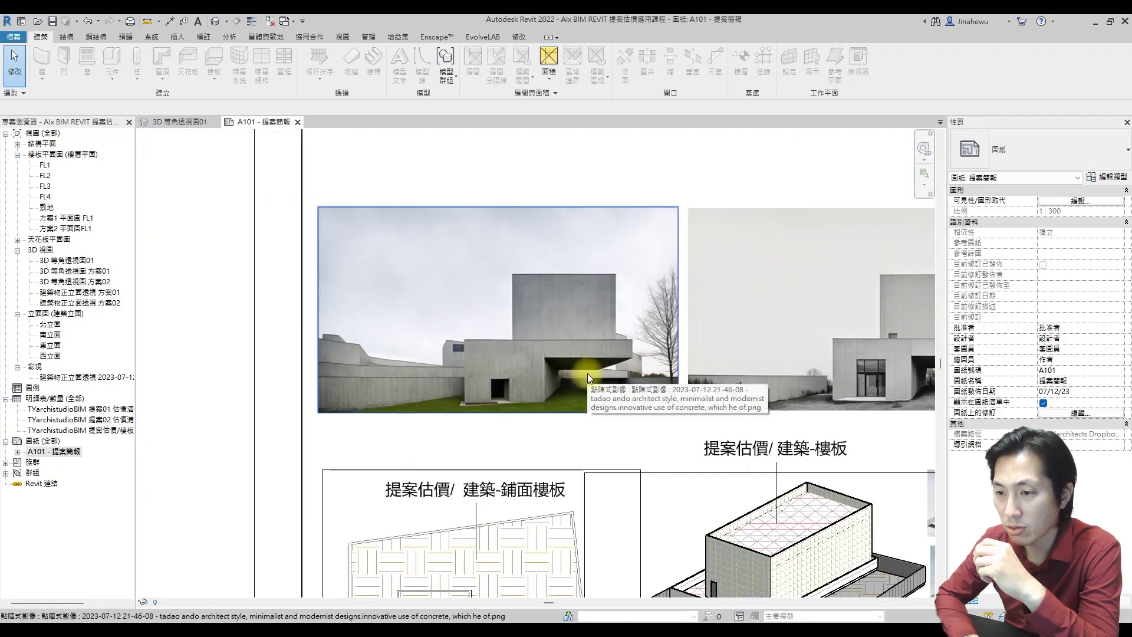
{"action": "scroll", "coordinate": [587, 378], "scroll_direction": "down", "scroll_amount": 1}
{"action": "middle_click_drag", "start_coordinate": [588, 378], "coordinate": [342, 334]}
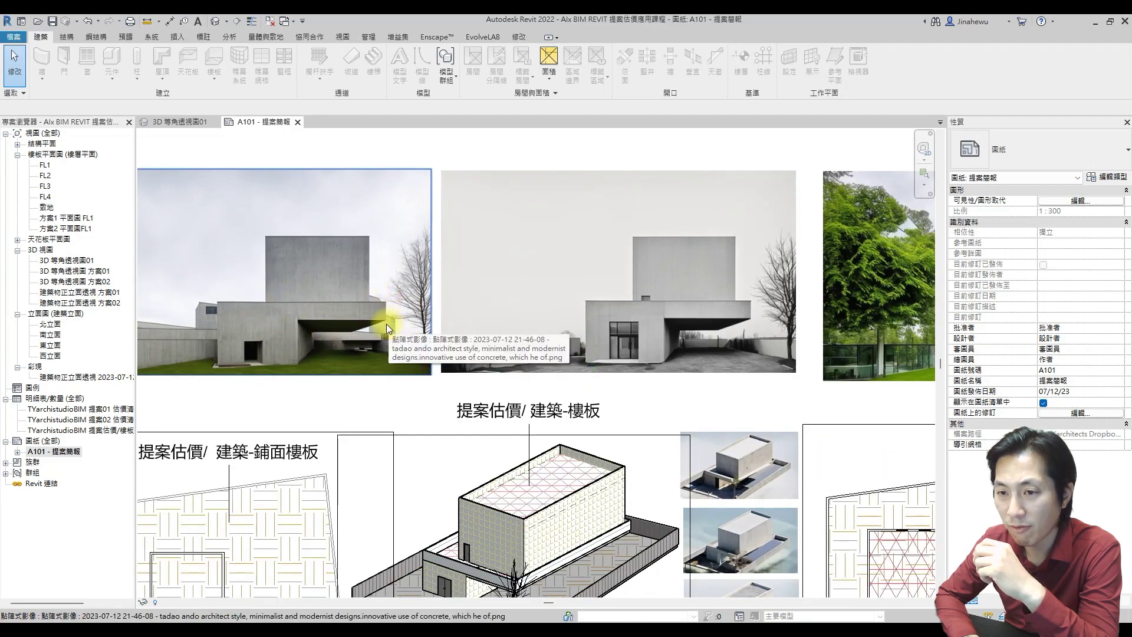
{"action": "scroll", "coordinate": [582, 320], "scroll_direction": "down", "scroll_amount": 2}
- Examine scheme 1's renderings, plan and isometric on the sheet, plus the TYarchistudioBIM 提案02 估價清單 cost schedule
{"action": "middle_click_drag", "start_coordinate": [582, 319], "coordinate": [300, 348]}
{"action": "scroll", "coordinate": [300, 348], "scroll_direction": "up", "scroll_amount": 1}
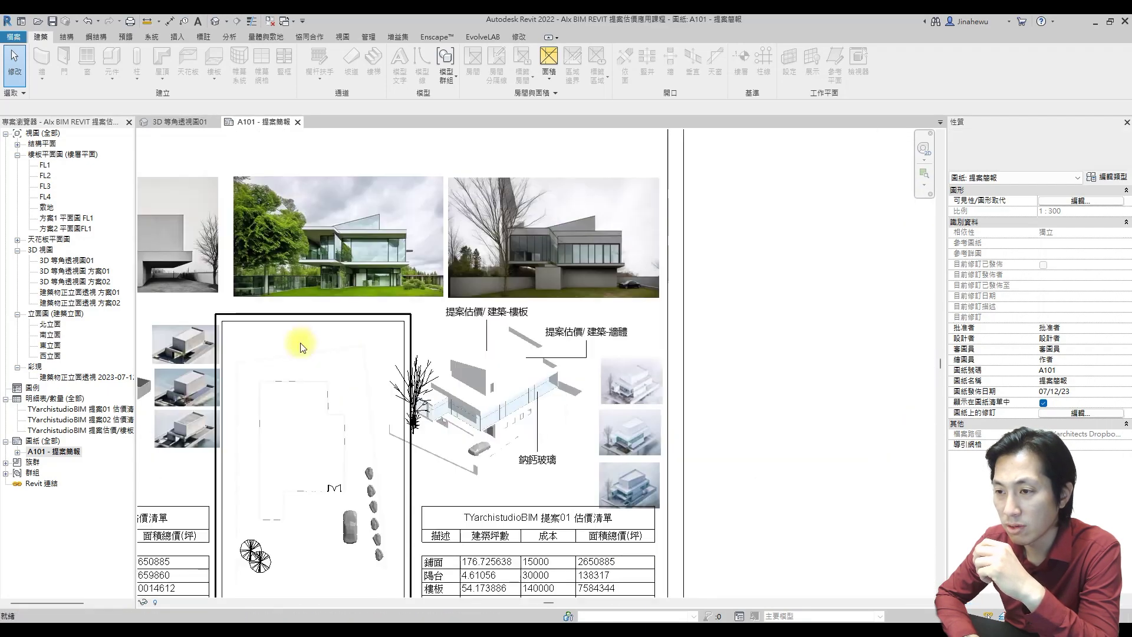
{"action": "scroll", "coordinate": [401, 273], "scroll_direction": "up", "scroll_amount": 2}
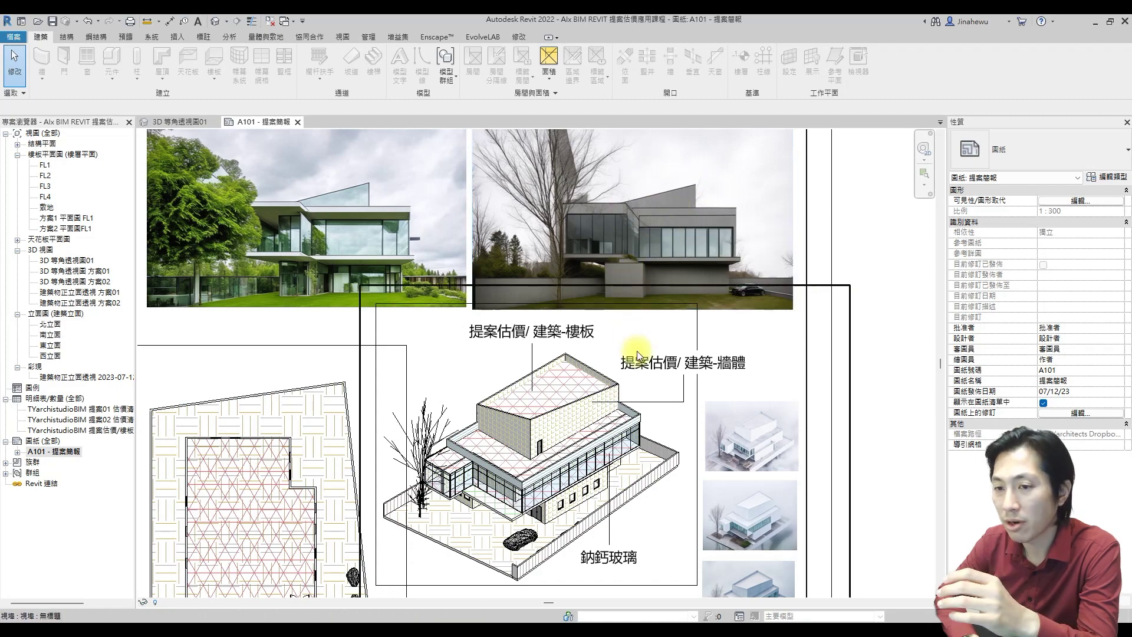
{"action": "scroll", "coordinate": [626, 358], "scroll_direction": "down", "scroll_amount": 2}
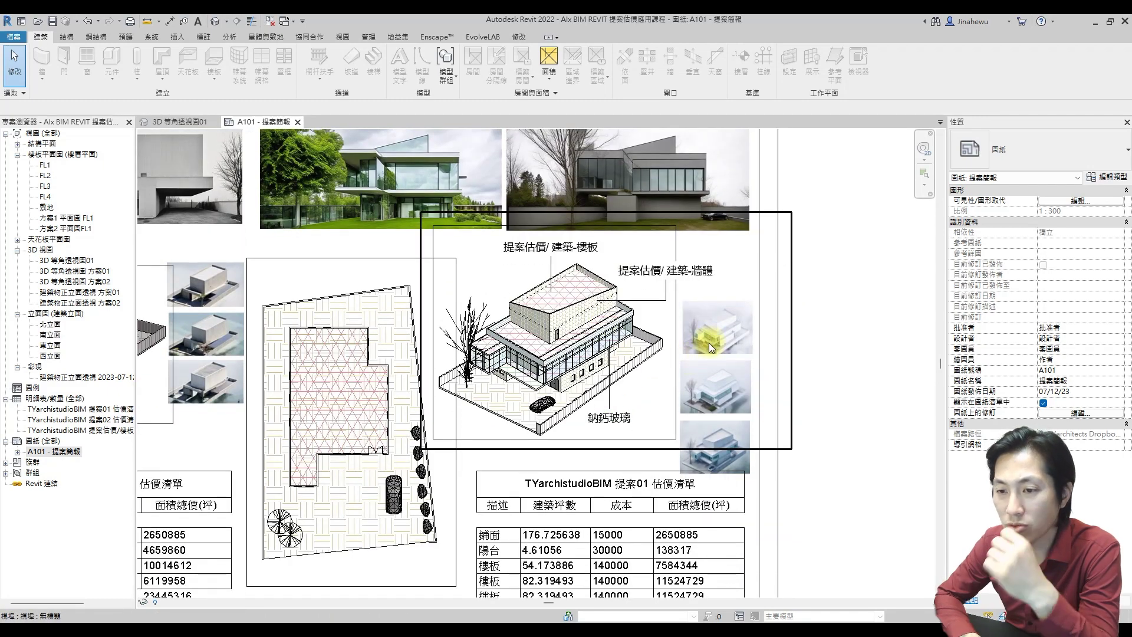
{"action": "scroll", "coordinate": [709, 342], "scroll_direction": "down", "scroll_amount": 2}
{"action": "middle_click_drag", "start_coordinate": [377, 465], "coordinate": [444, 480]}
{"action": "scroll", "coordinate": [443, 480], "scroll_direction": "up", "scroll_amount": 2}
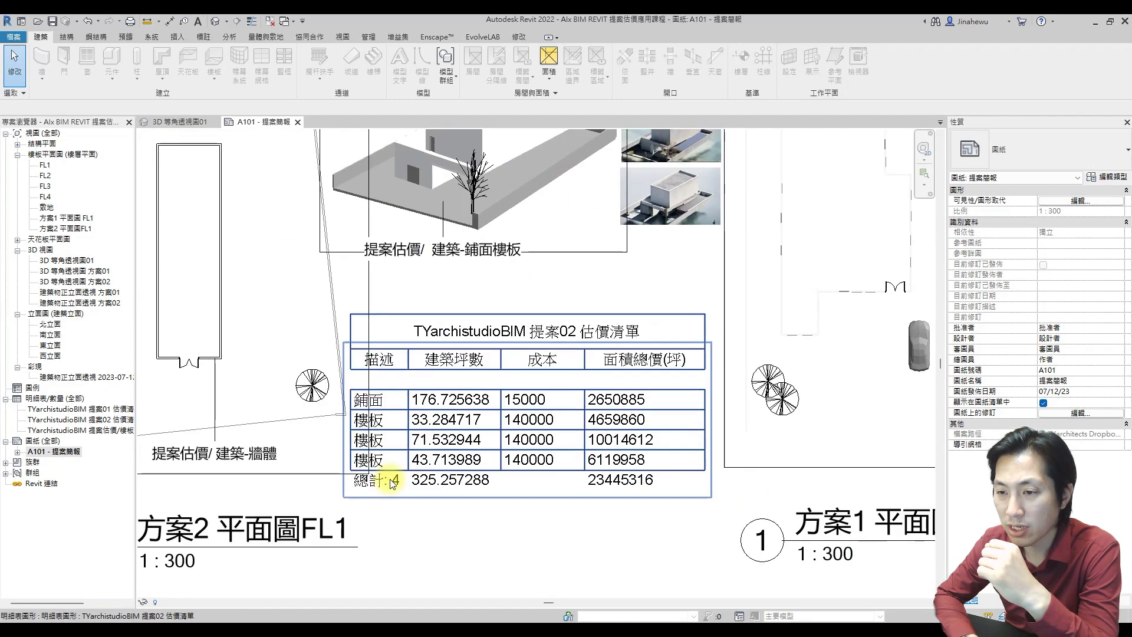
{"action": "middle_click_drag", "start_coordinate": [473, 309], "coordinate": [443, 363]}
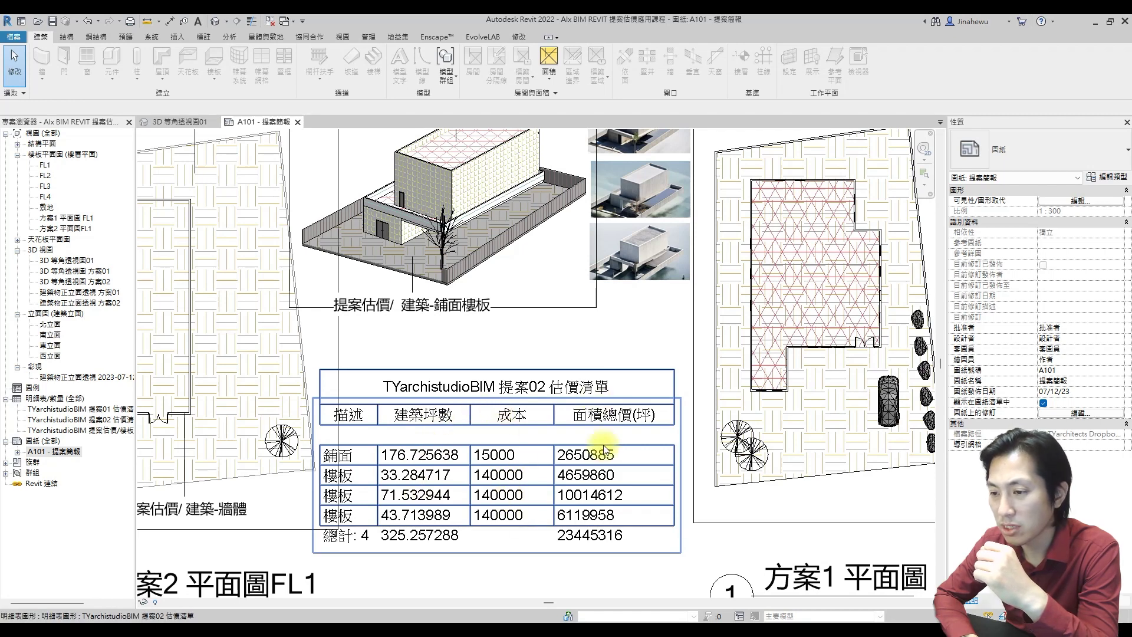
{"action": "scroll", "coordinate": [604, 451], "scroll_direction": "down", "scroll_amount": 1}
{"action": "scroll", "coordinate": [604, 451], "scroll_direction": "down", "scroll_amount": 1}
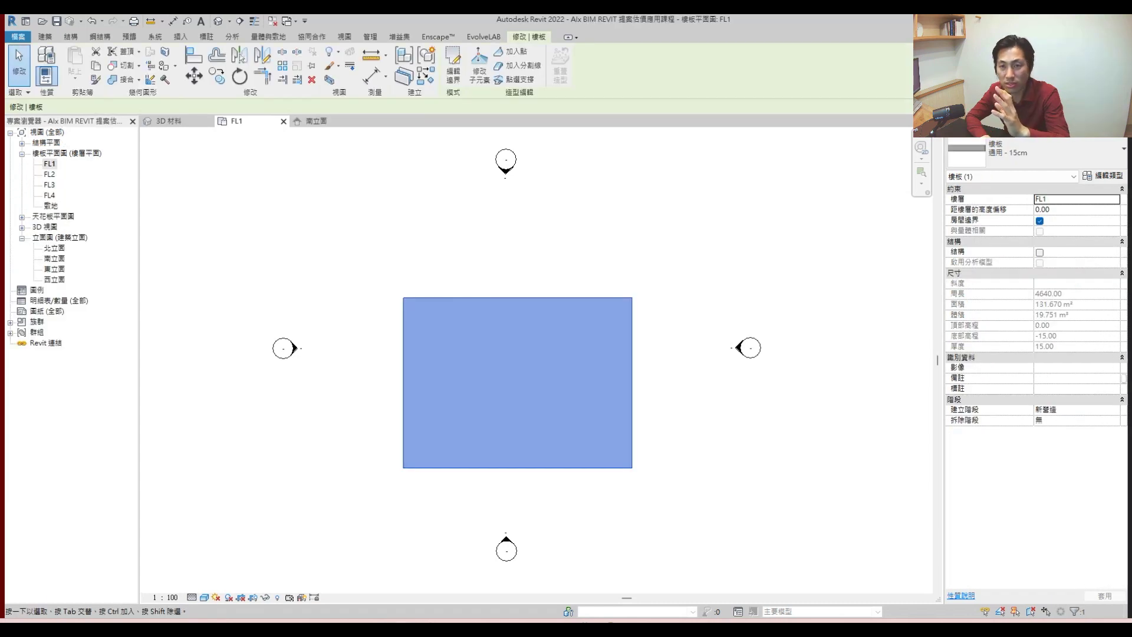
- Capture the FL1 drawing area and add a red note headed 專門提案的建築樣版: about using dedicated floors (樓板) and walls (牆) for cost estimation
{"action": "key", "text": "F1"}
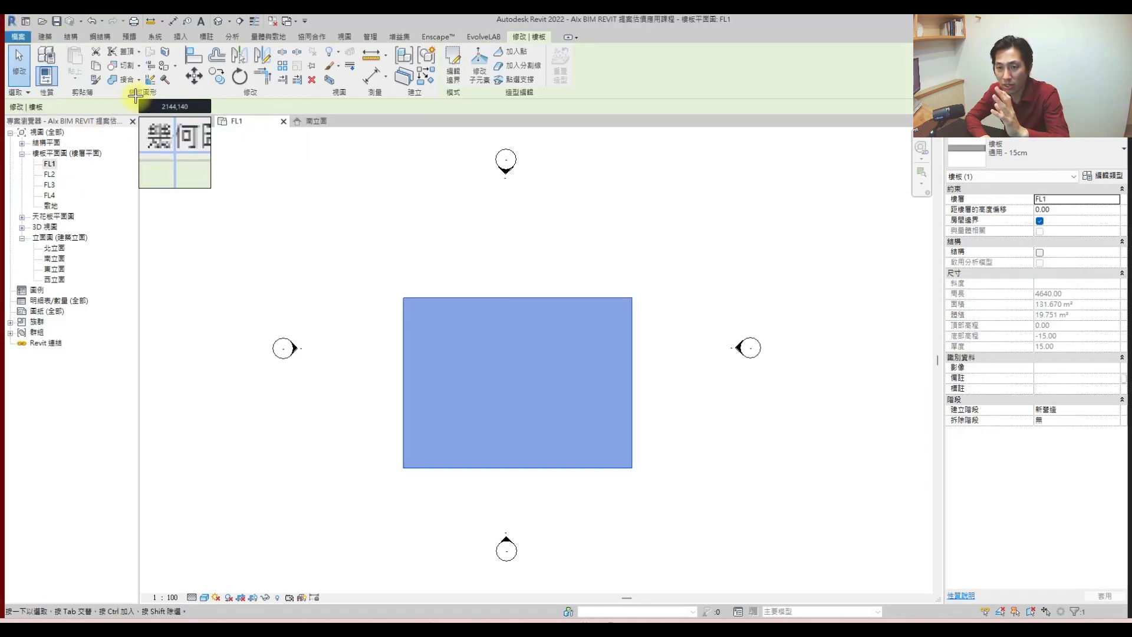
{"action": "left_click_drag", "start_coordinate": [122, 92], "coordinate": [497, 408]}
{"action": "left_click_drag", "start_coordinate": [548, 436], "coordinate": [902, 582]}
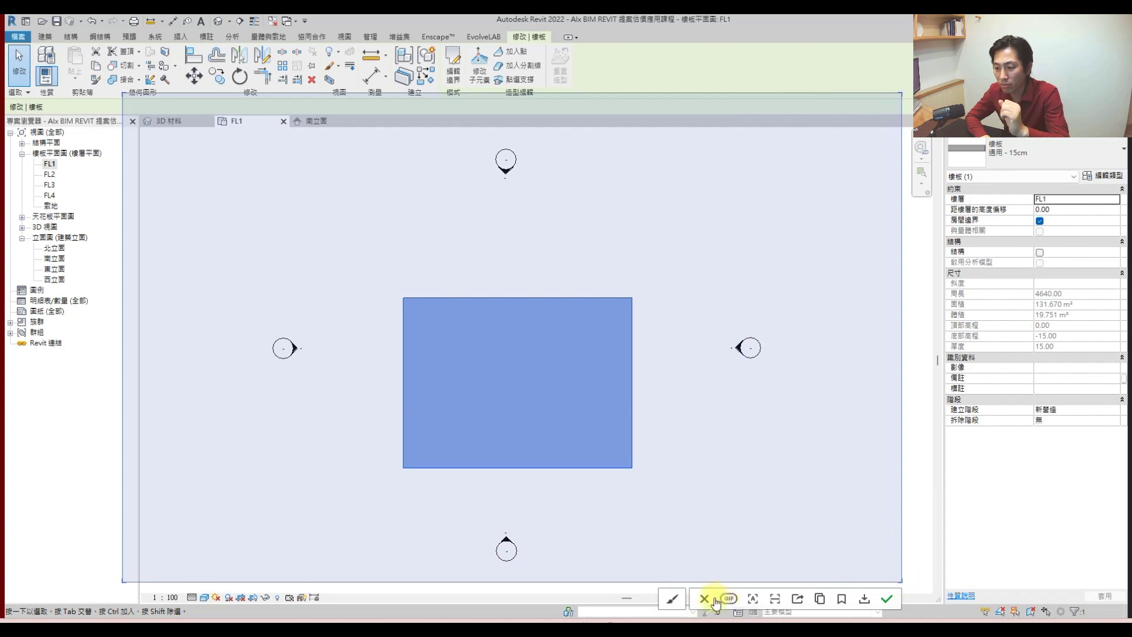
{"action": "left_click", "coordinate": [684, 601]}
{"action": "left_click", "coordinate": [722, 602]}
{"action": "left_click", "coordinate": [566, 206]}
{"action": "type", "text": "專門提案的建築樣版:  01. \"樓板\"是專門拿來整合粗估價格 02. \"牆\"-圍牆/入口牆: 新建牆專門來做價格統整"}
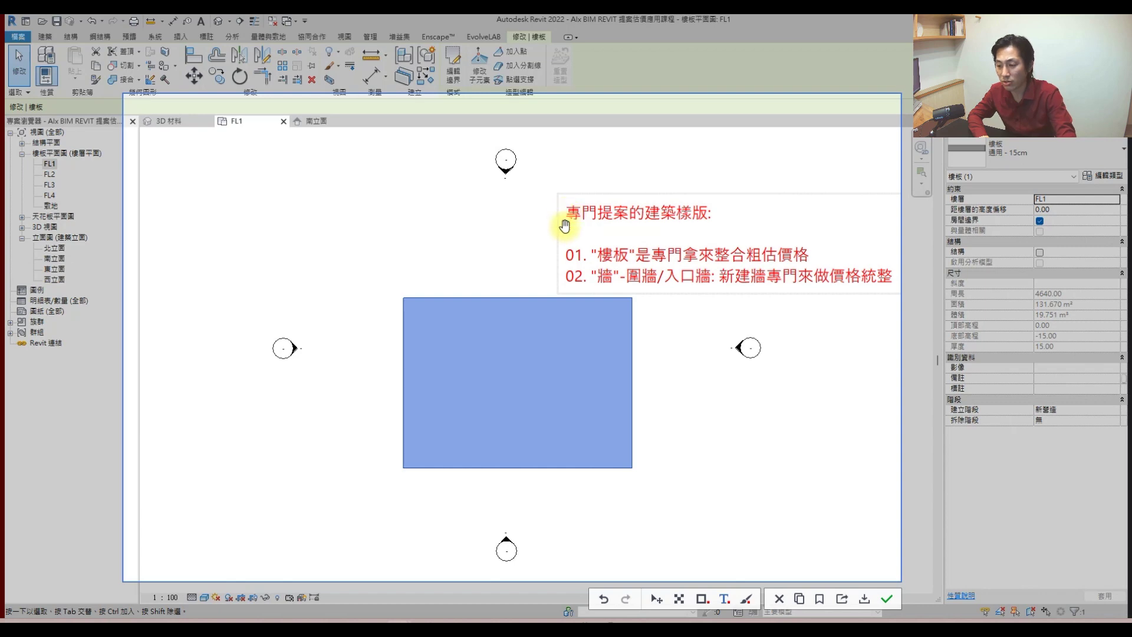
{"action": "left_click", "coordinate": [886, 598]}
- Duplicate the selected floor's type 通用 - 15cm as TYarchistudioBIM-提案估價樓板
{"action": "left_click", "coordinate": [46, 54]}
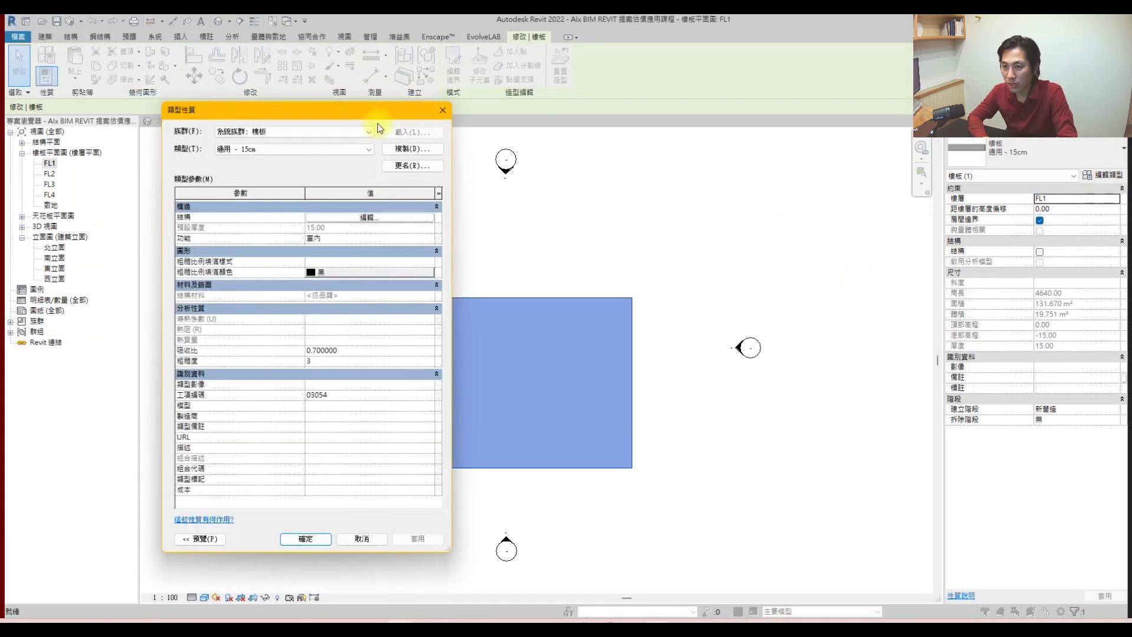
{"action": "left_click_drag", "start_coordinate": [377, 127], "coordinate": [632, 131]}
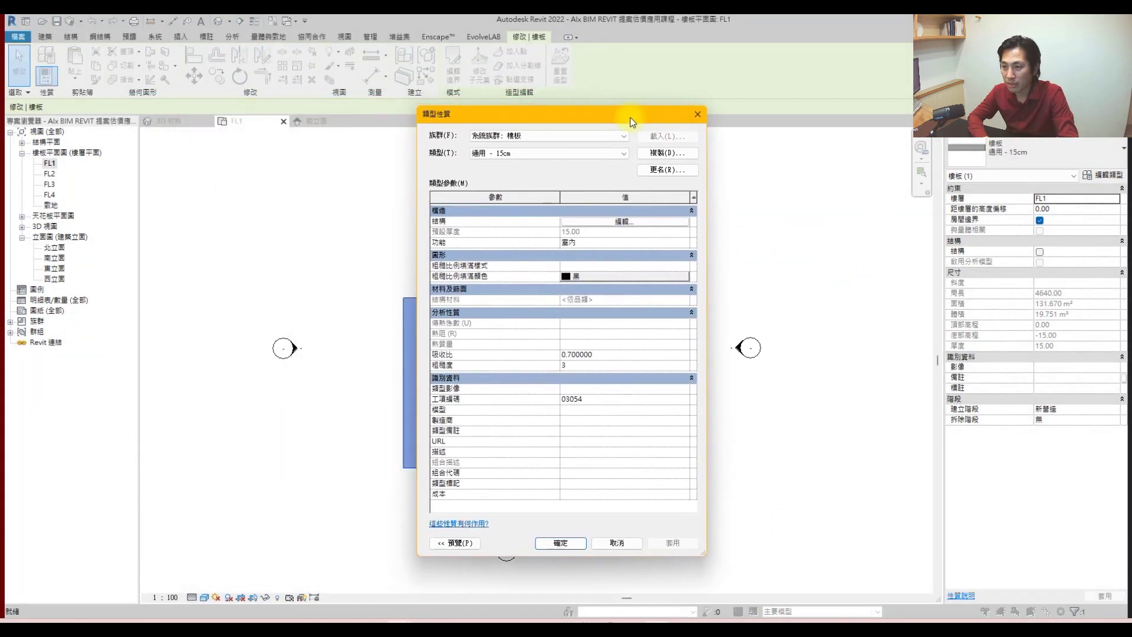
{"action": "left_click", "coordinate": [669, 155]}
{"action": "type", "text": "[YarchistudioBIM-提案估價樓板"}
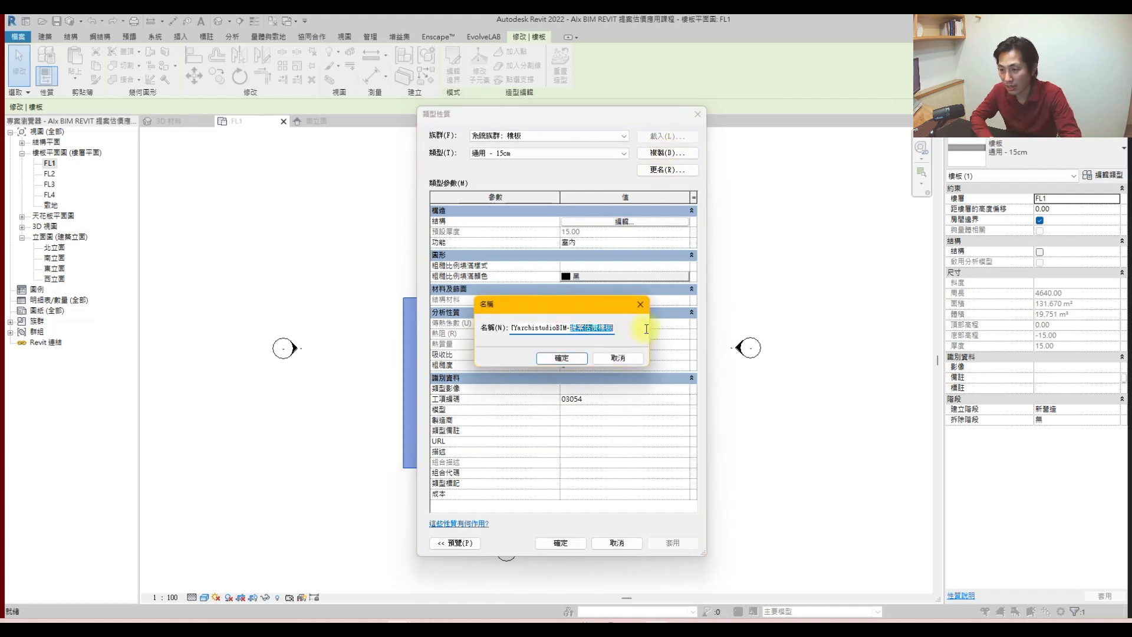
{"action": "left_click_drag", "start_coordinate": [572, 329], "coordinate": [483, 335]}
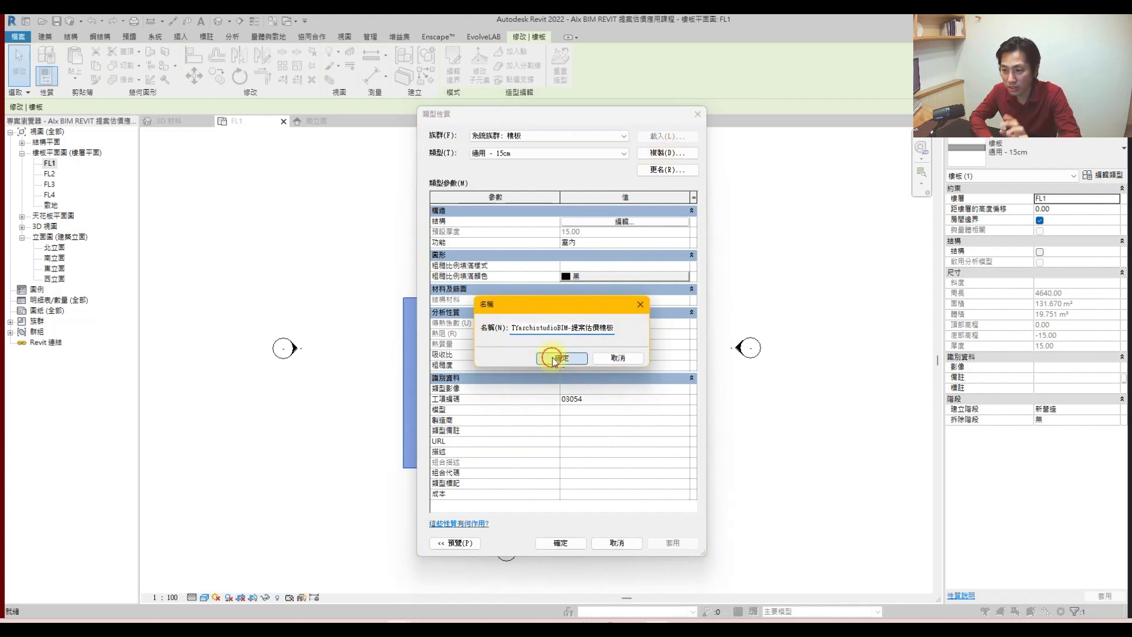
{"action": "left_click", "coordinate": [553, 358]}
- Assign the TYarchistudioBIM-提案估價樓板 material to the floor's structure layer, with a 三角形 foreground surface pattern coloured RGB 176 0 4
{"action": "left_click", "coordinate": [592, 222]}
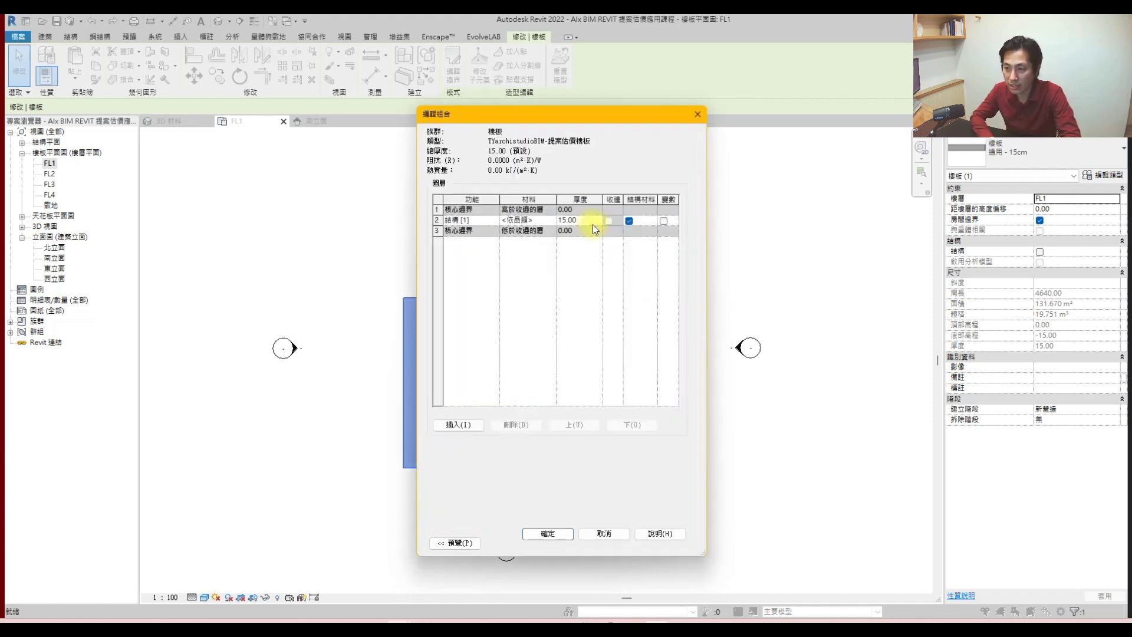
{"action": "left_click", "coordinate": [550, 222]}
{"action": "left_click", "coordinate": [550, 221]}
{"action": "left_click", "coordinate": [689, 153]}
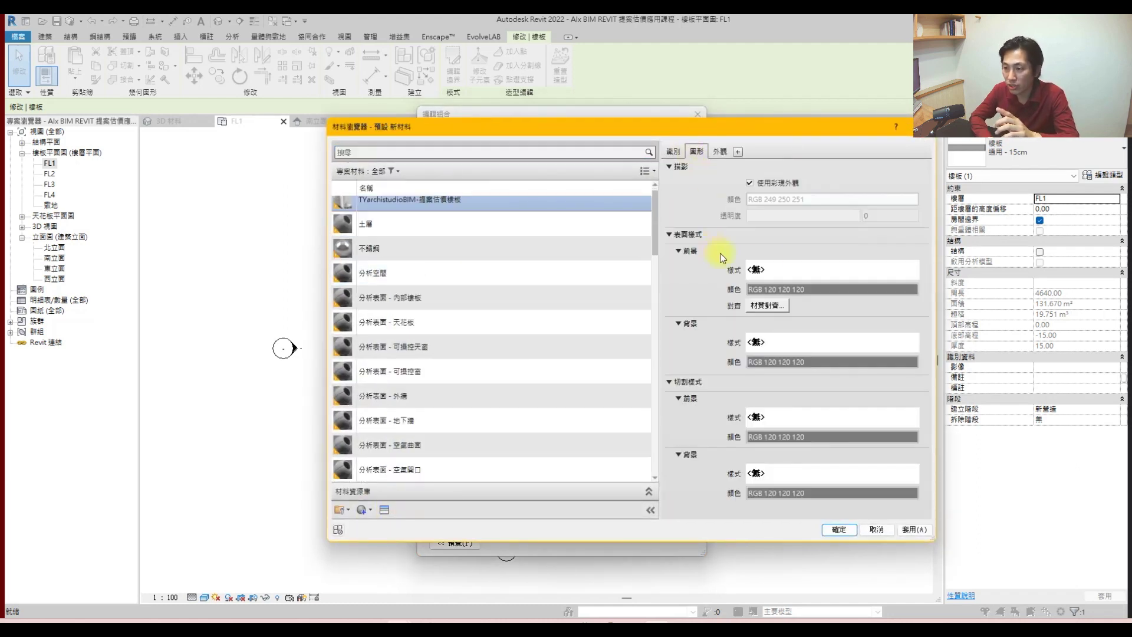
{"action": "left_click", "coordinate": [781, 273]}
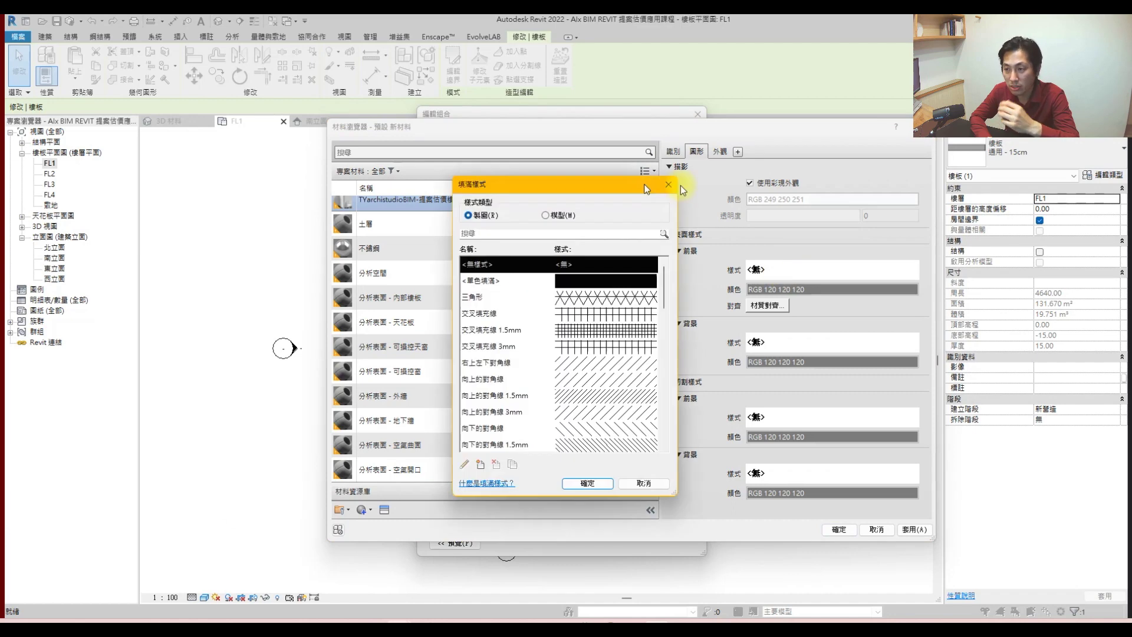
{"action": "left_click", "coordinate": [764, 297]}
{"action": "left_click", "coordinate": [730, 478]}
{"action": "left_click", "coordinate": [811, 289]}
{"action": "left_click_drag", "start_coordinate": [709, 271], "coordinate": [741, 263]}
{"action": "key", "text": "Return"}
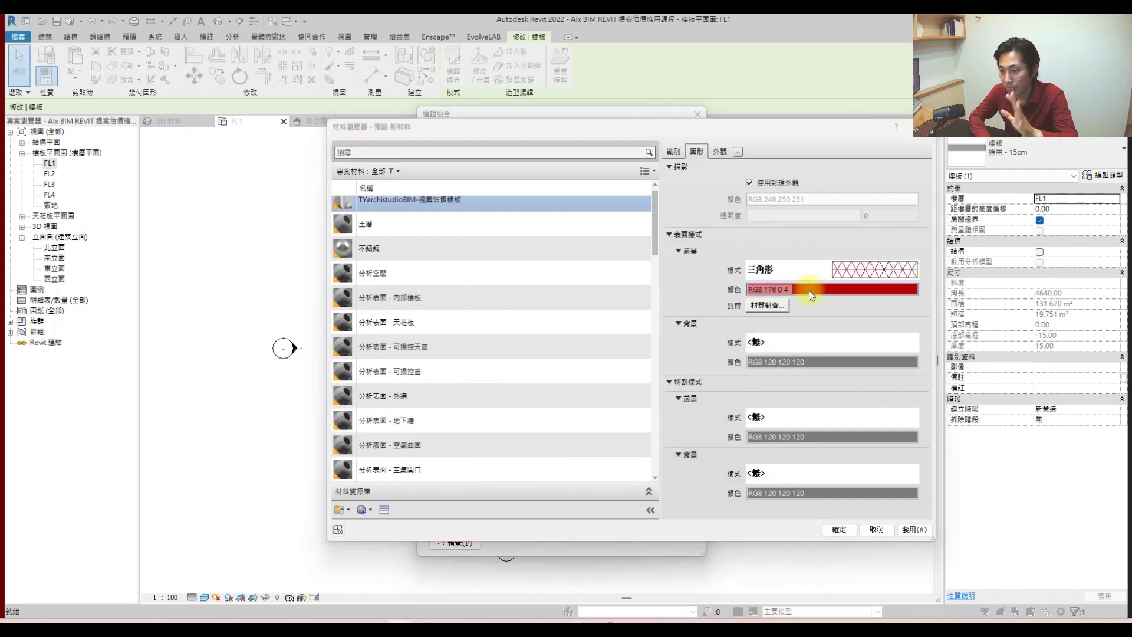
{"action": "left_click", "coordinate": [838, 529]}
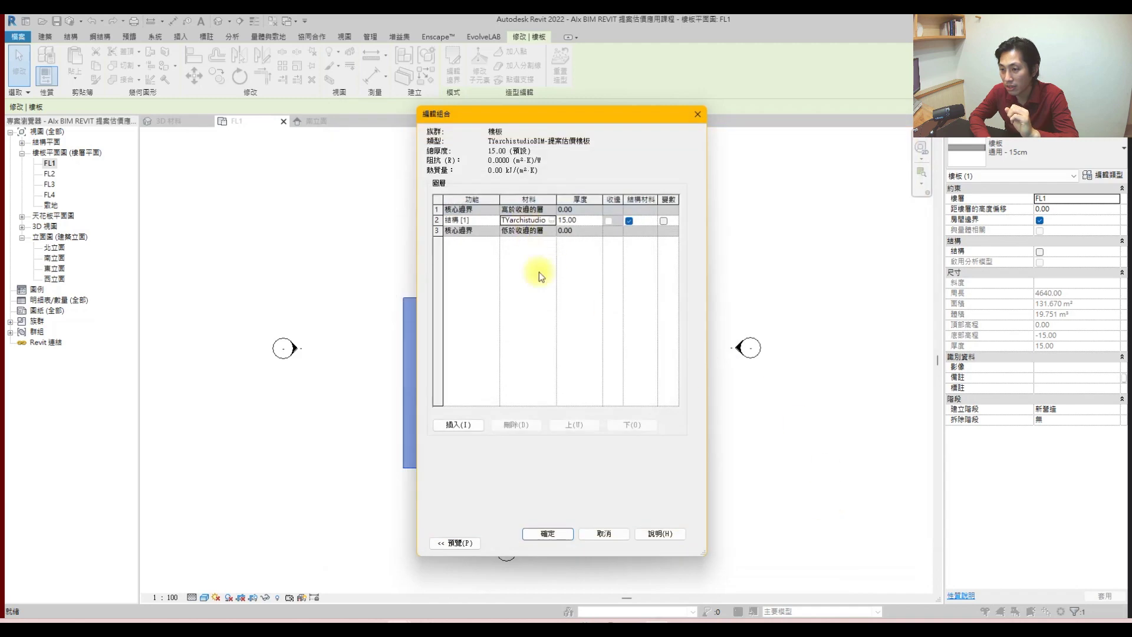
- Set the floor's structure layer thickness to 30 and apply the type changes
{"action": "left_click", "coordinate": [580, 221]}
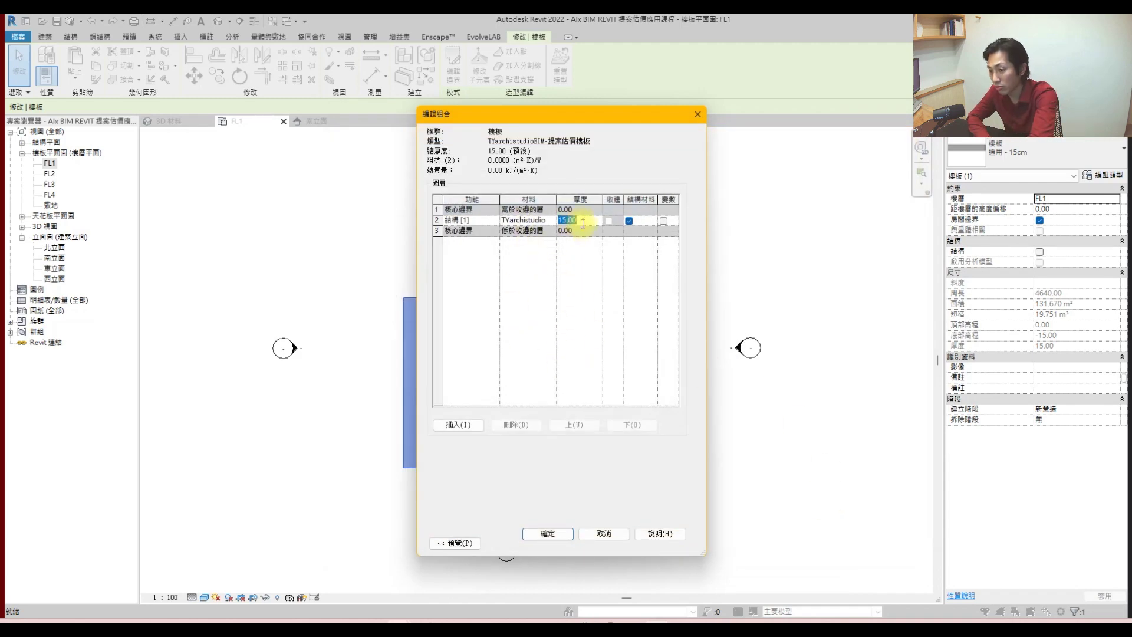
{"action": "left_click", "coordinate": [531, 529]}
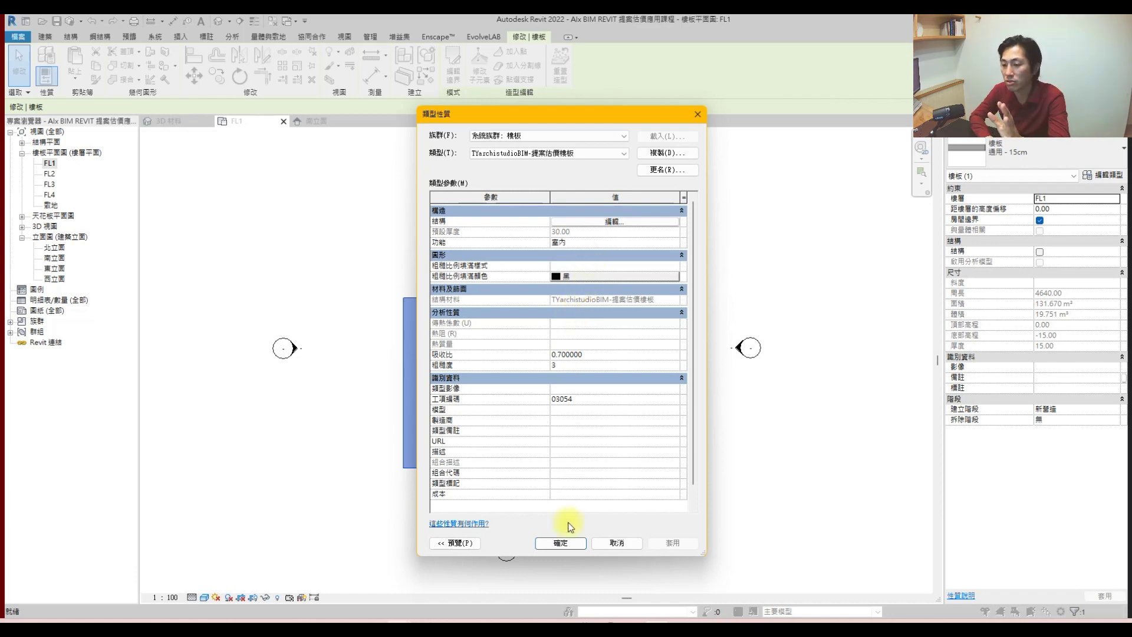
{"action": "left_click", "coordinate": [569, 542]}
{"action": "left_click", "coordinate": [655, 369]}
- Inspect the patterned floor slab in the FL1 plan and in the {3D} view
{"action": "scroll", "coordinate": [492, 412], "scroll_direction": "up", "scroll_amount": 3}
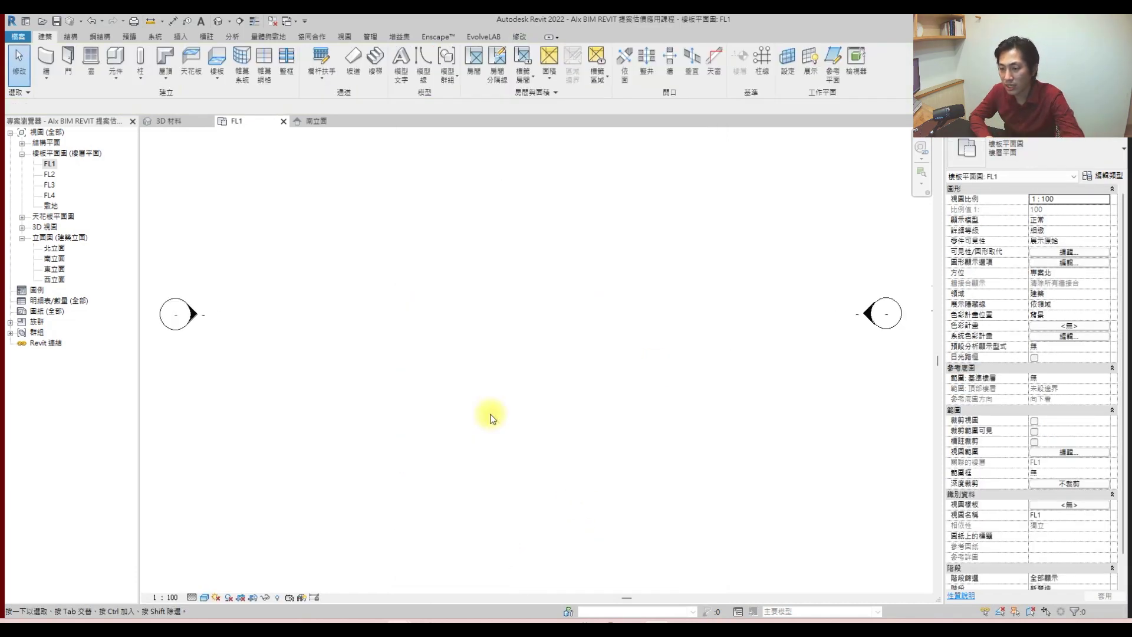
{"action": "scroll", "coordinate": [493, 418], "scroll_direction": "down", "scroll_amount": 3}
{"action": "double_click", "coordinate": [45, 227]}
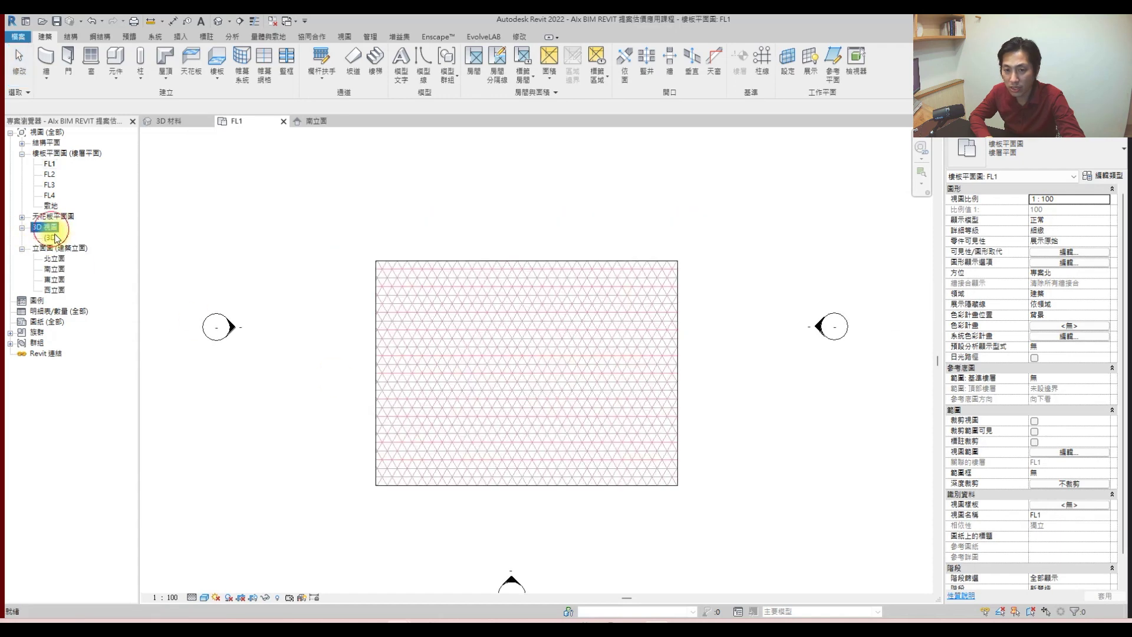
{"action": "left_click", "coordinate": [52, 237]}
{"action": "double_click", "coordinate": [52, 238]}
{"action": "middle_click_drag", "start_coordinate": [531, 340], "coordinate": [506, 523], "text": "shift"}
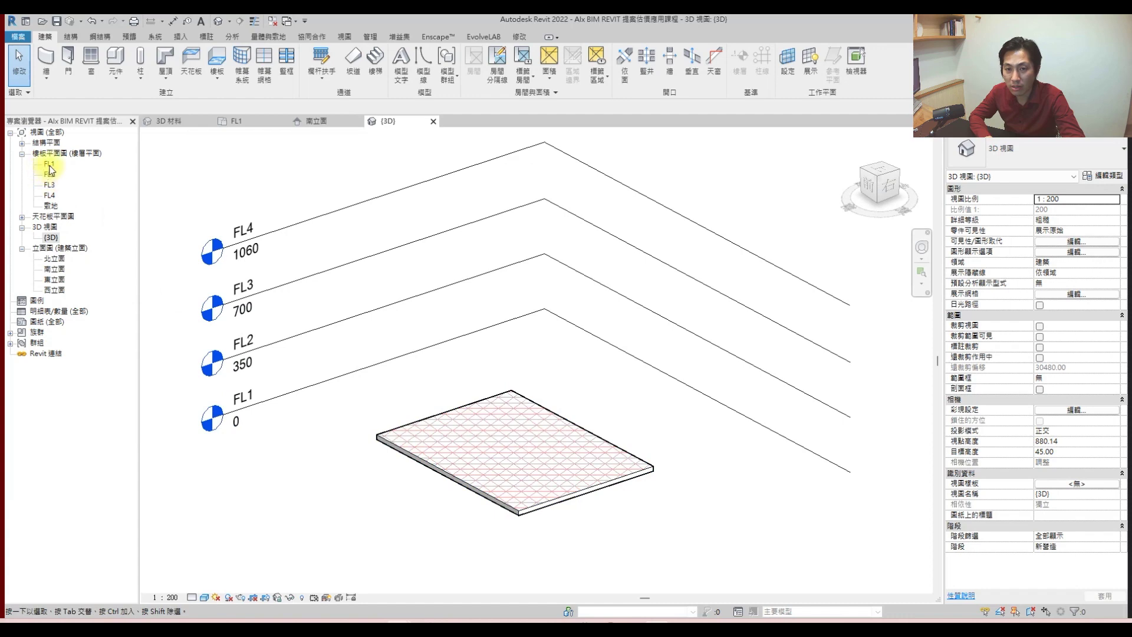
- Copy the FL1 floor slab and paste it aligned to levels FL2 through FL4
{"action": "double_click", "coordinate": [49, 164]}
{"action": "left_click", "coordinate": [514, 261]}
{"action": "scroll", "coordinate": [336, 220], "scroll_direction": "down", "scroll_amount": 1}
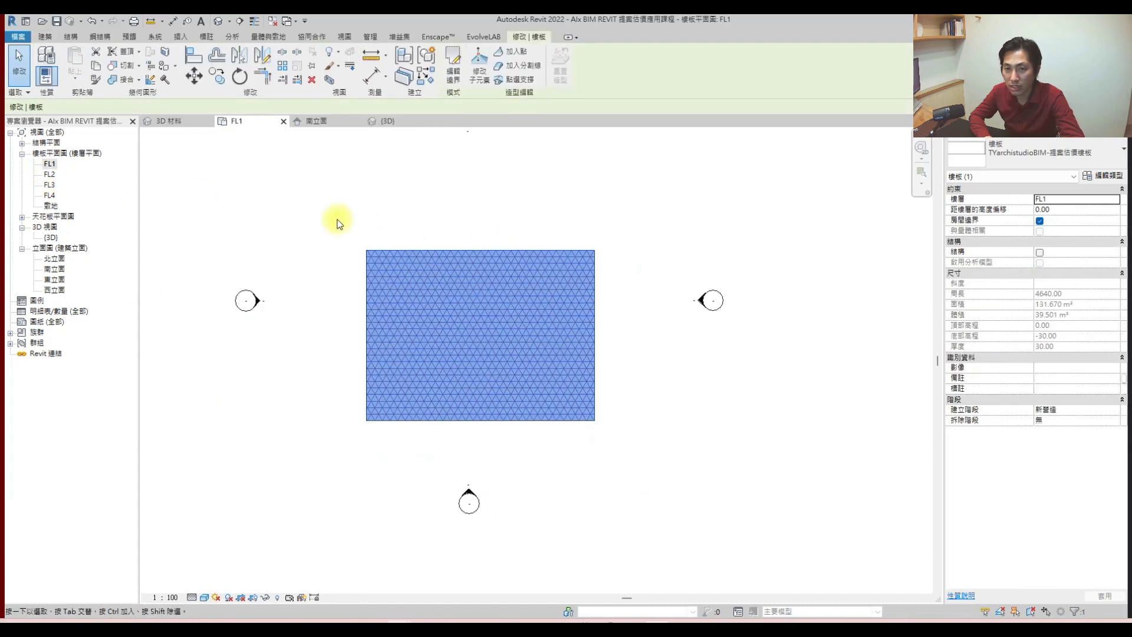
{"action": "left_click", "coordinate": [96, 65]}
{"action": "left_click", "coordinate": [75, 77]}
{"action": "left_click", "coordinate": [92, 118]}
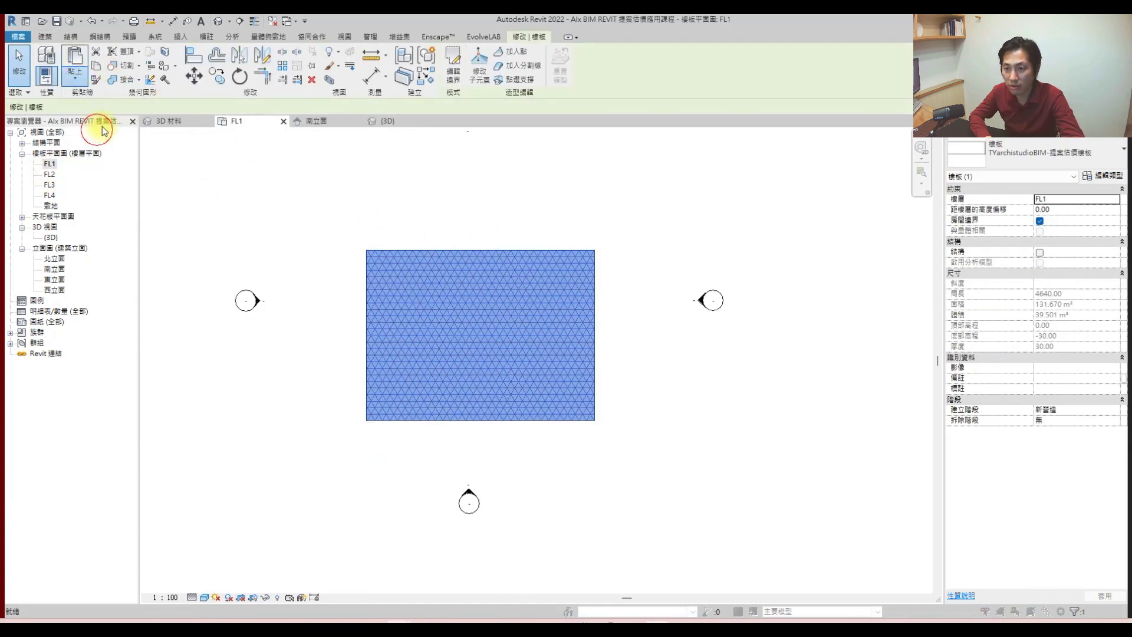
{"action": "left_click", "coordinate": [505, 256]}
{"action": "left_click", "coordinate": [505, 271], "text": "shift"}
{"action": "left_click", "coordinate": [556, 393]}
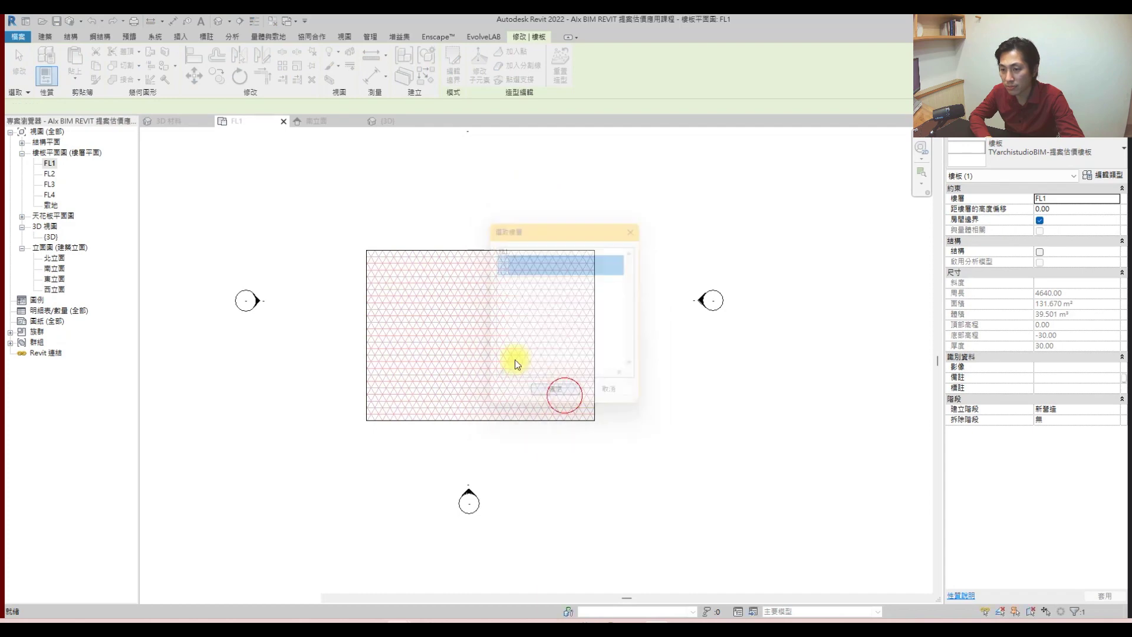
{"action": "double_click", "coordinate": [50, 237]}
- Draw a rectangle of TYarchistudioBIM-提案估價/ 建築-牆體 walls around the slab's perimeter in FL1, with the top constrained to FL4
{"action": "key", "text": "ctrl+Tab"}
{"action": "key", "text": "w"}
{"action": "key", "text": "a"}
{"action": "left_click", "coordinate": [366, 251]}
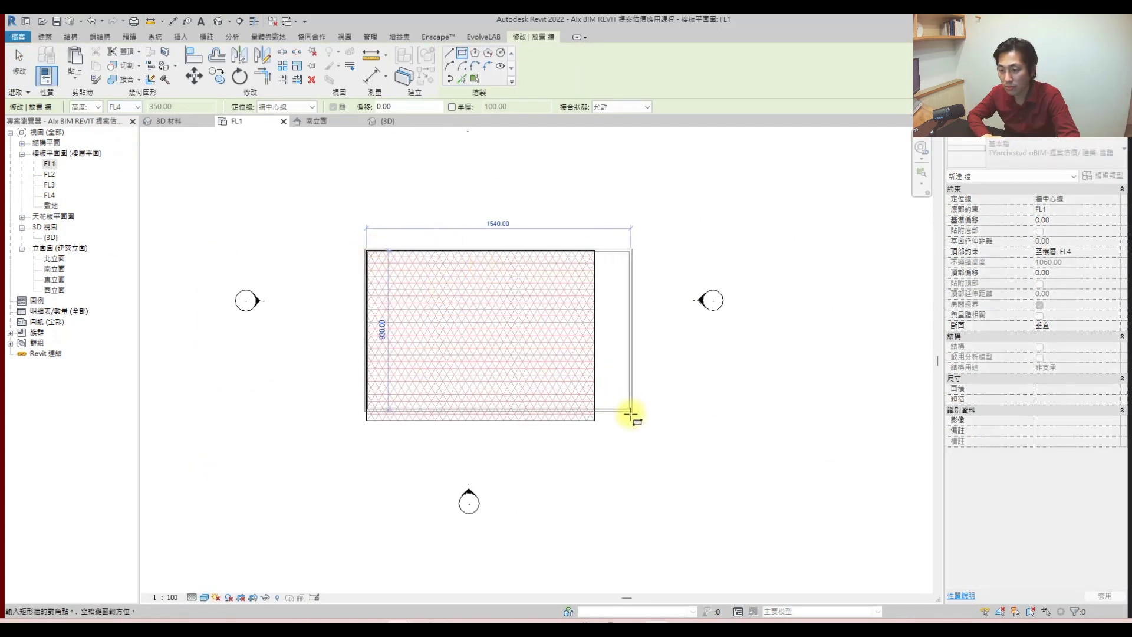
{"action": "left_click", "coordinate": [596, 419]}
{"action": "key", "text": "Escape"}
{"action": "key", "text": "Escape"}
- Inspect the enclosed building mass in the {3D} view from an isometric angle
{"action": "double_click", "coordinate": [50, 237]}
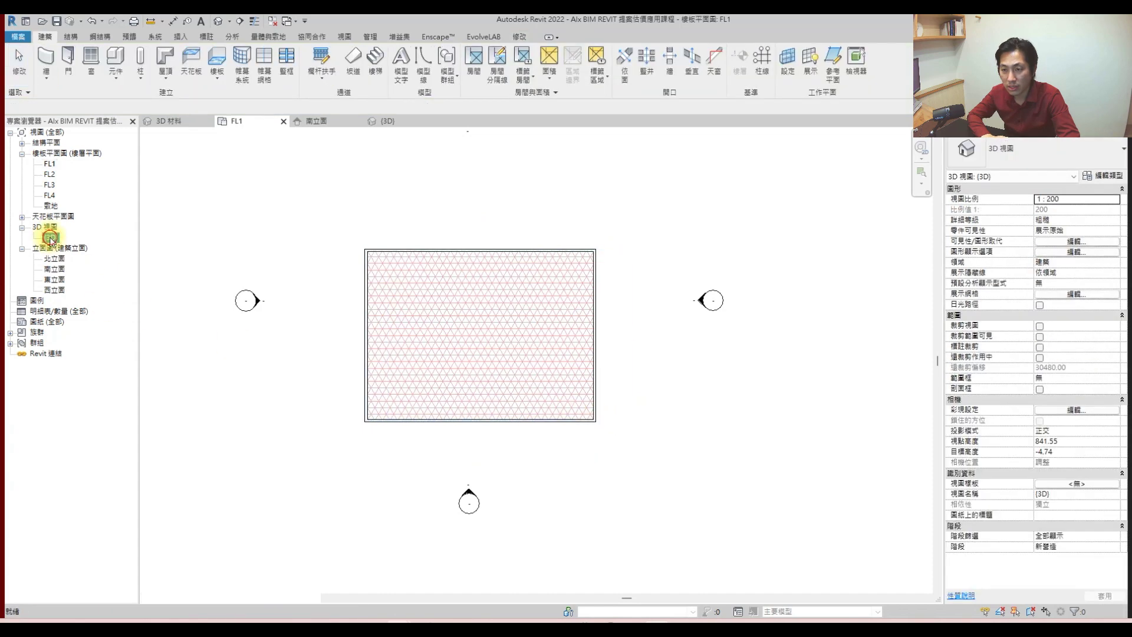
{"action": "mouse_move", "coordinate": [653, 394]}
{"action": "middle_mouse_down", "text": "shift"}
{"action": "mouse_move", "coordinate": [725, 369]}
{"action": "mouse_move", "coordinate": [658, 396]}
{"action": "middle_mouse_up", "text": "shift"}
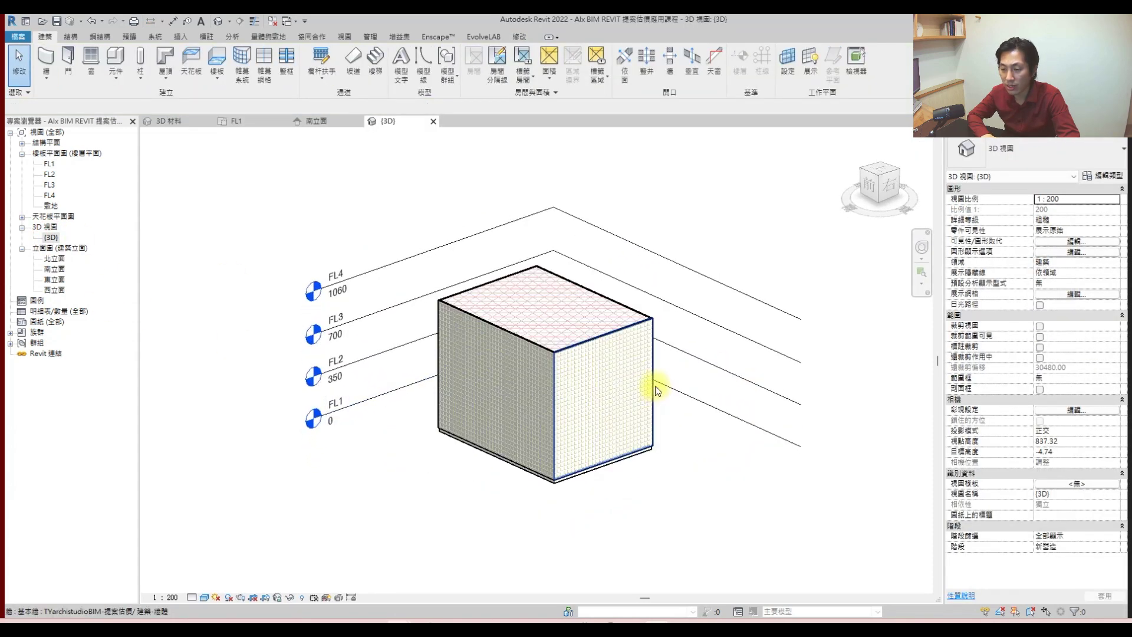
{"action": "scroll", "coordinate": [503, 391], "scroll_direction": "up", "scroll_amount": 4}
{"action": "scroll", "coordinate": [508, 382], "scroll_direction": "down", "scroll_amount": 3}
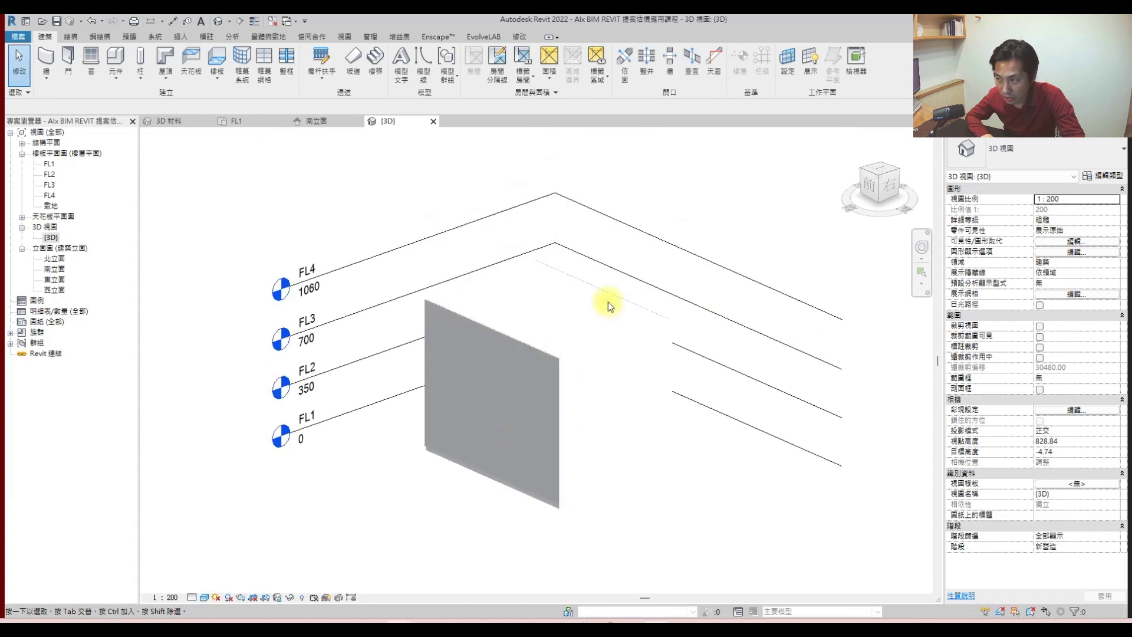
{"action": "left_click", "coordinate": [876, 182]}
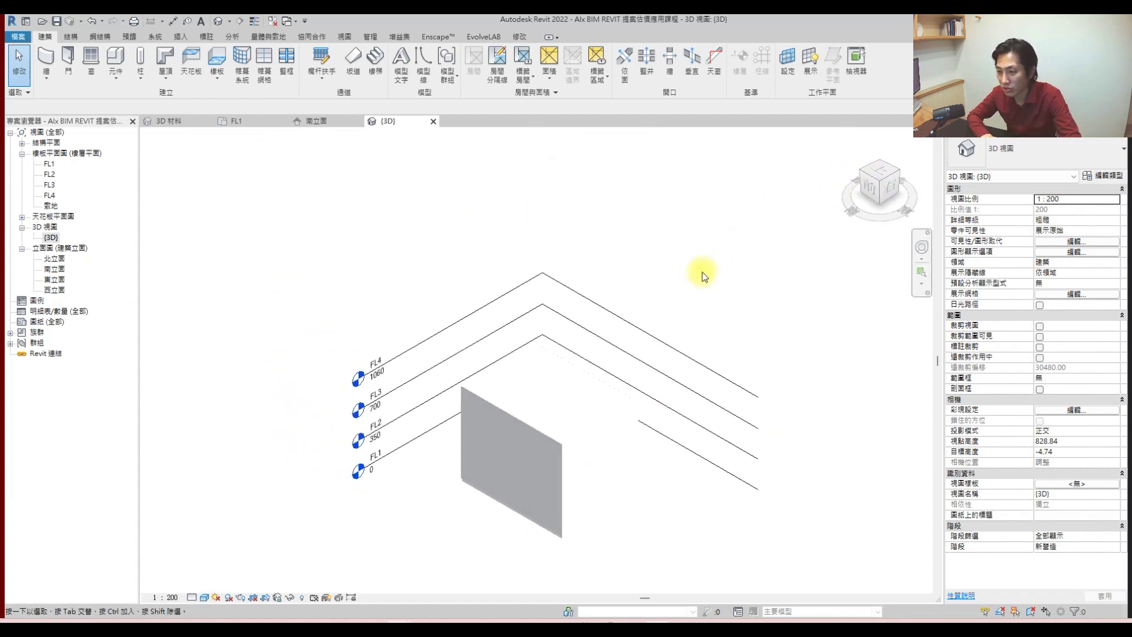
- Set the 3D view's detail level to 細緻 and its scale to 1:100
{"action": "left_click", "coordinate": [191, 597]}
{"action": "left_click", "coordinate": [203, 583]}
{"action": "left_click", "coordinate": [166, 597]}
{"action": "left_click", "coordinate": [173, 507]}
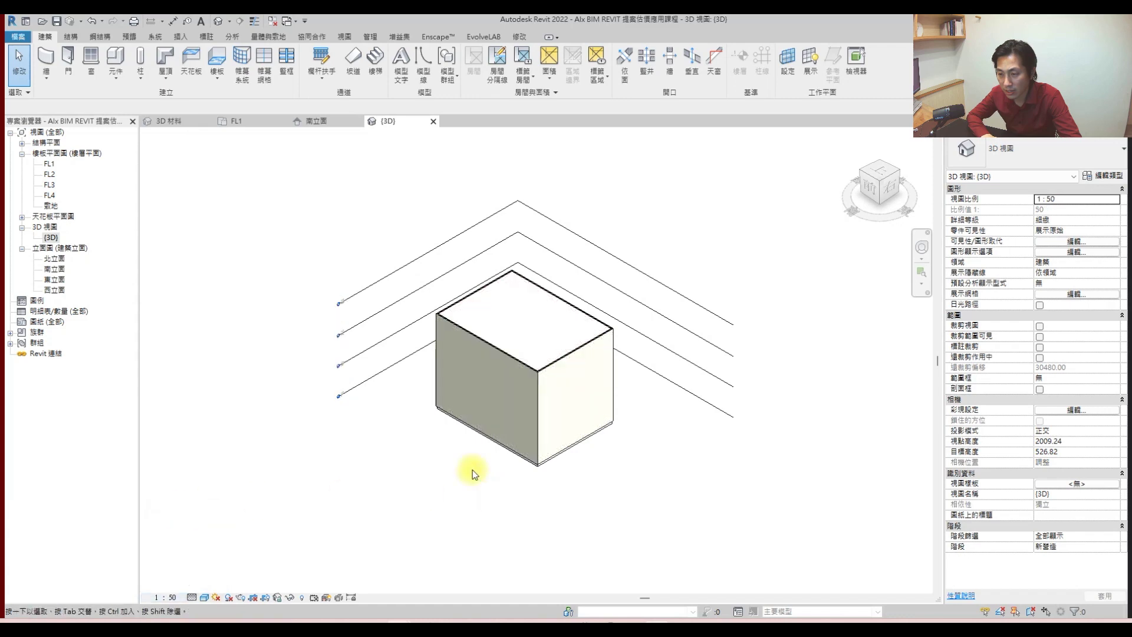
{"action": "scroll", "coordinate": [470, 467], "scroll_direction": "up", "scroll_amount": 2}
{"action": "left_click", "coordinate": [165, 597]}
{"action": "left_click", "coordinate": [177, 520]}
- Save the current 3D orientation as a locked view named 3D 等角透視圖
{"action": "left_click", "coordinate": [277, 597]}
{"action": "left_click", "coordinate": [310, 561]}
{"action": "left_click", "coordinate": [546, 310]}
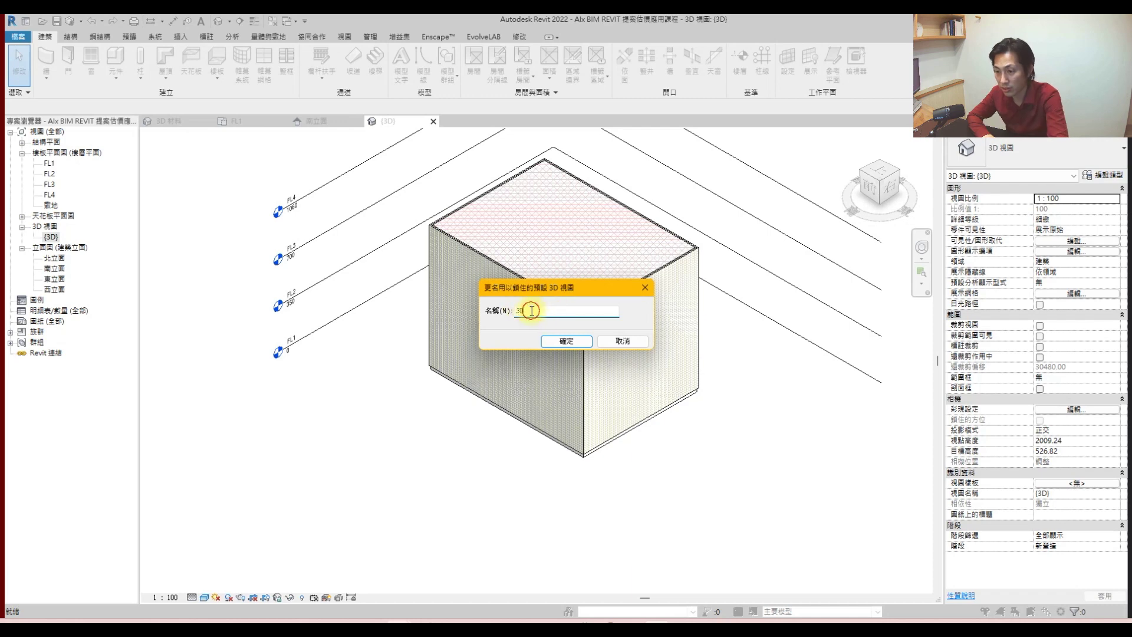
{"action": "type", "text": "3D 等角w.4"}
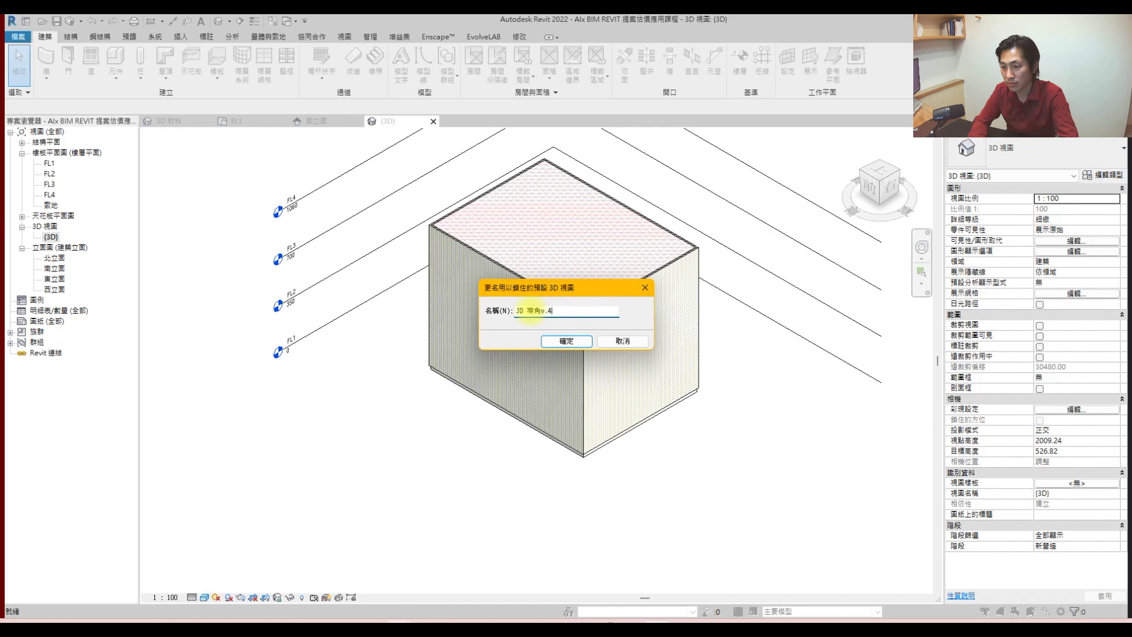
{"action": "type", "text": "透視圖"}
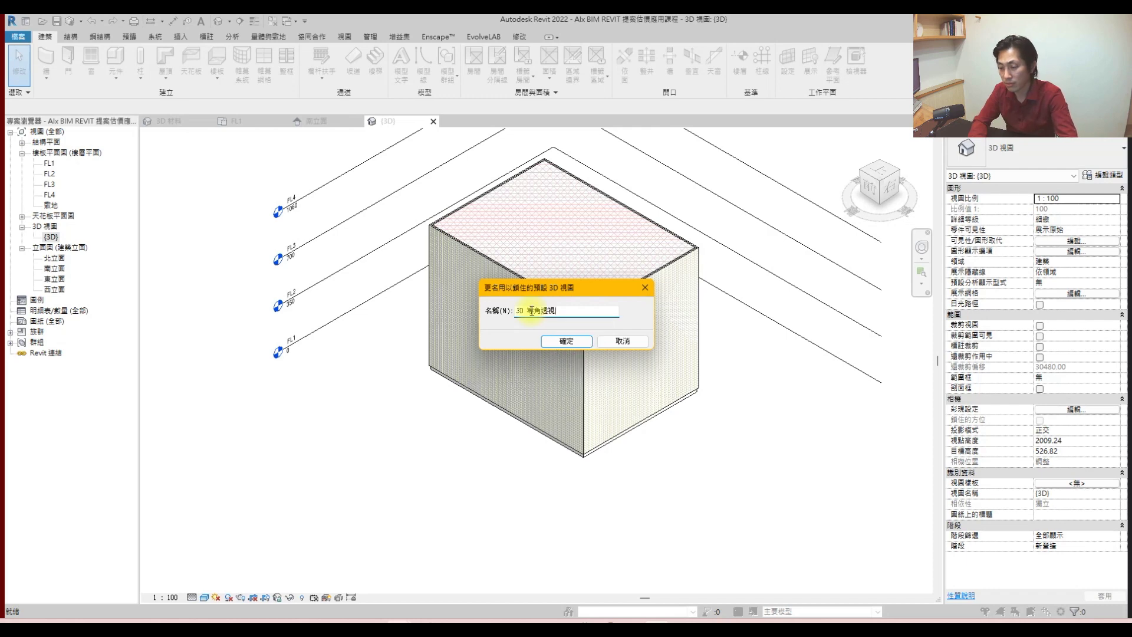
{"action": "key", "text": "Return"}
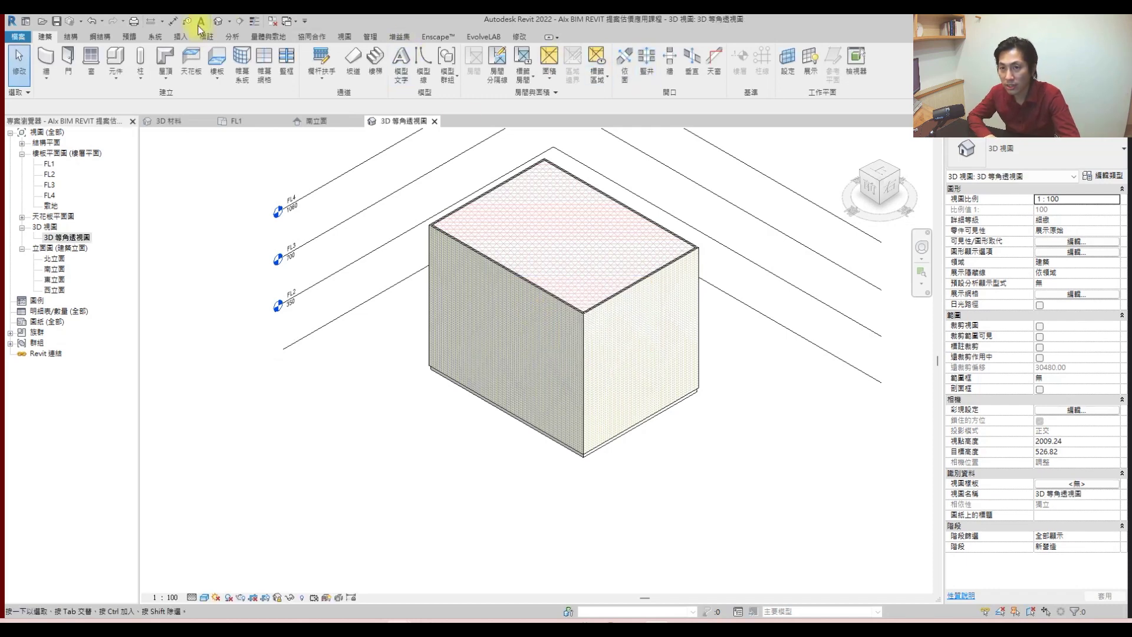
- Place material tags with leaders on the top floor slab and the wall, and straighten the floor tag's leader
{"action": "left_click", "coordinate": [209, 35]}
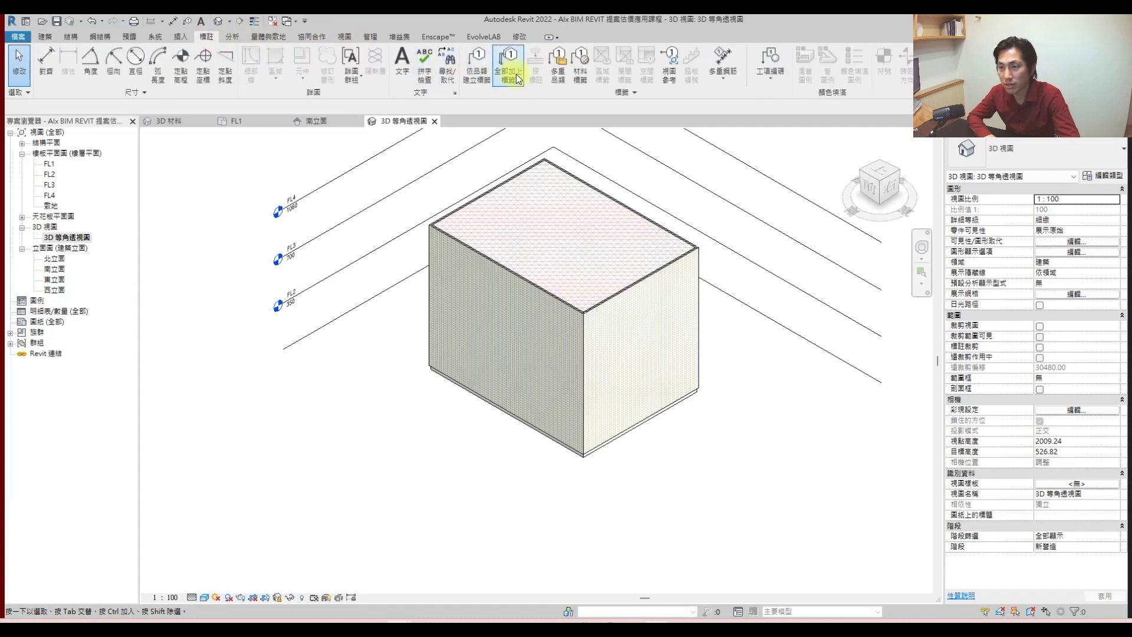
{"action": "left_click", "coordinate": [572, 68]}
{"action": "left_click", "coordinate": [587, 236]}
{"action": "left_click", "coordinate": [587, 160]}
{"action": "left_click", "coordinate": [647, 168]}
{"action": "left_click", "coordinate": [761, 298]}
{"action": "left_click", "coordinate": [761, 275]}
{"action": "scroll", "coordinate": [652, 169], "scroll_direction": "up", "scroll_amount": 2}
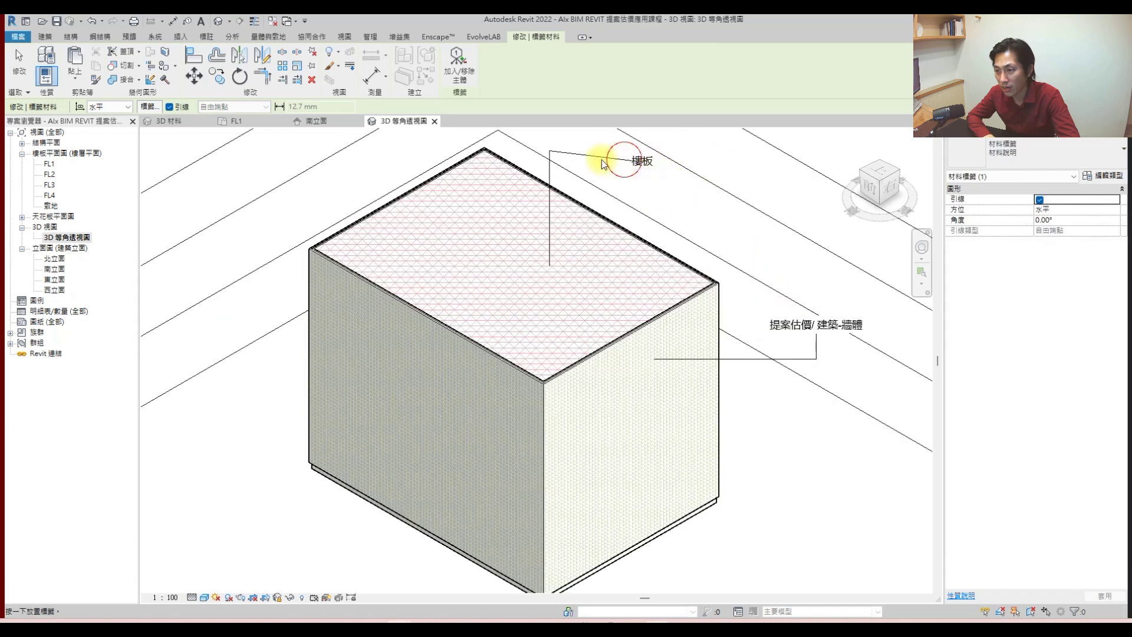
{"action": "key", "text": "Escape"}
{"action": "left_click", "coordinate": [545, 152]}
{"action": "left_click", "coordinate": [796, 346]}
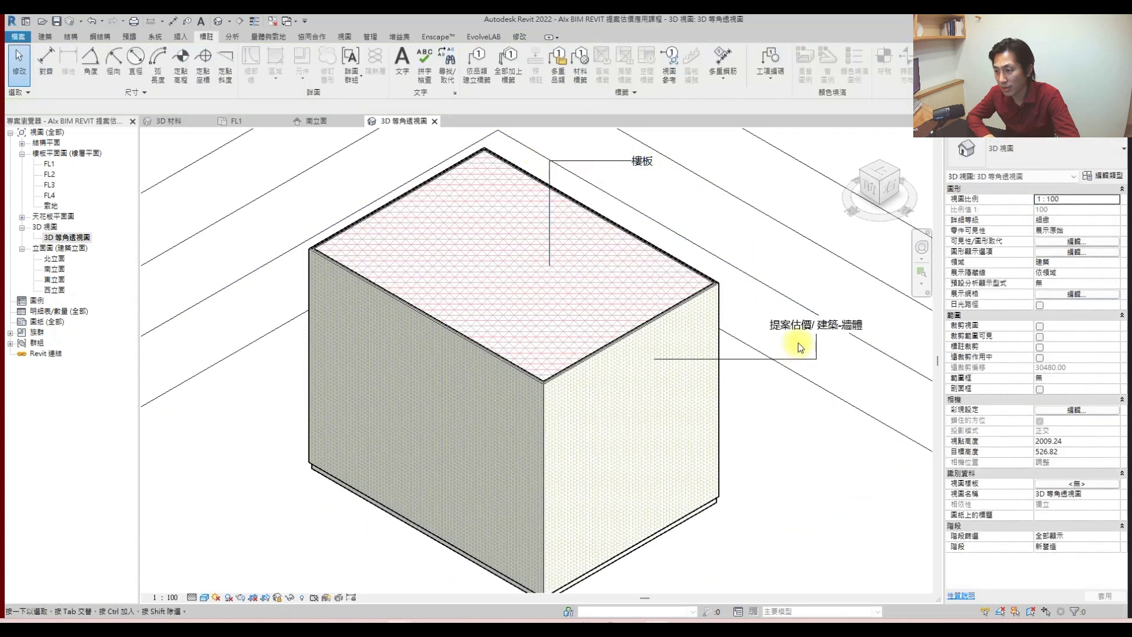
- Change the floor's material tag text to 提案估價/ 建築樓板, following the wall tag's wording
{"action": "double_click", "coordinate": [798, 326]}
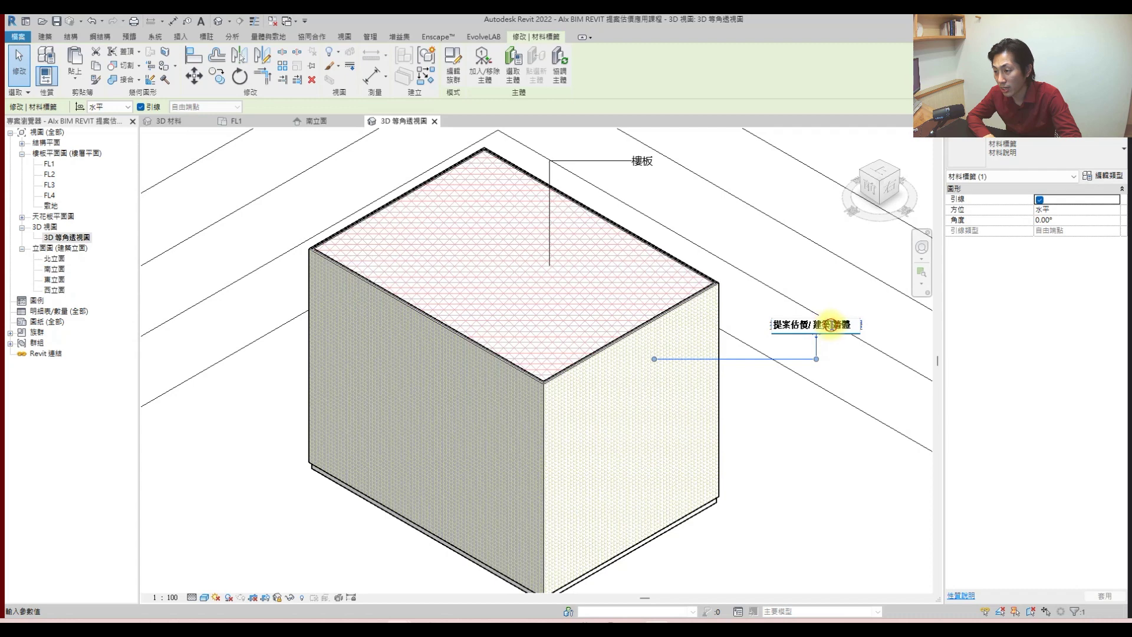
{"action": "left_click", "coordinate": [662, 228]}
{"action": "left_click", "coordinate": [642, 162]}
{"action": "left_click", "coordinate": [628, 160]}
{"action": "left_click", "coordinate": [713, 203]}
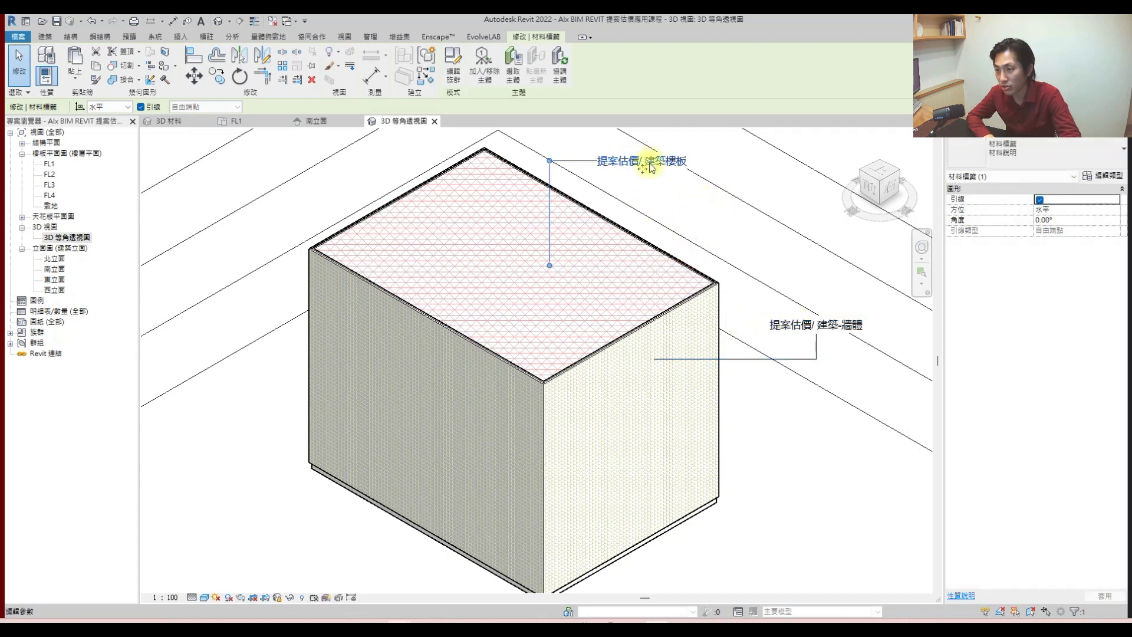
{"action": "left_click", "coordinate": [690, 240]}
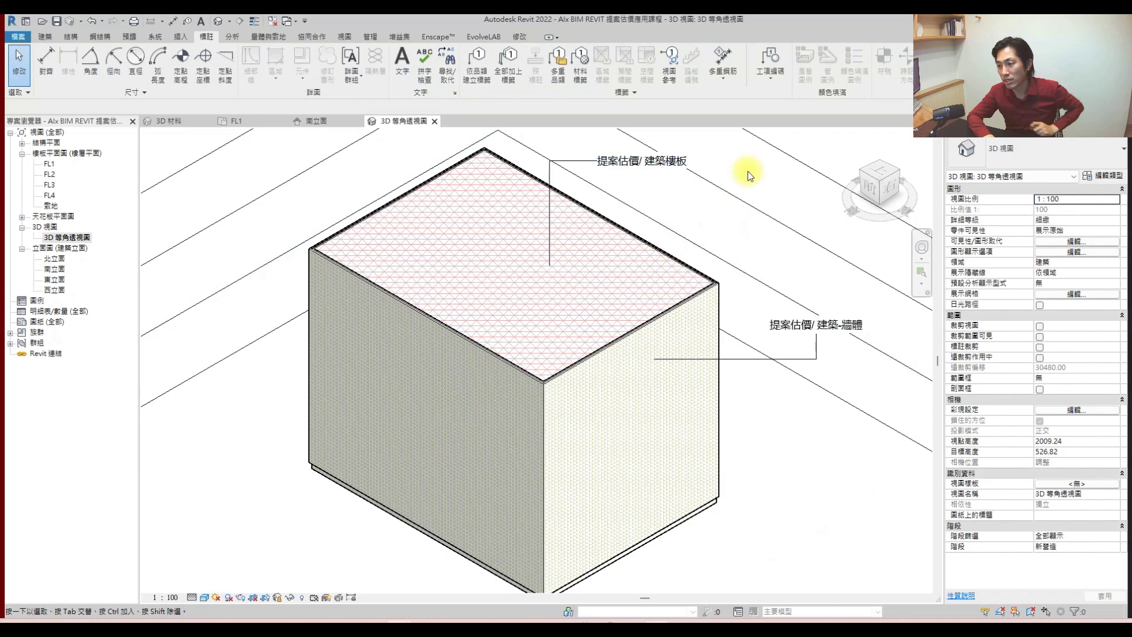
- Insert a hyphen in the floor's material tag so it reads 提案估價/ 建築-樓板
{"action": "right_click", "coordinate": [649, 161]}
{"action": "key", "text": "Escape"}
{"action": "left_click", "coordinate": [663, 161]}
{"action": "left_click", "coordinate": [660, 159]}
{"action": "type", "text": "-"}
{"action": "left_click", "coordinate": [724, 230]}
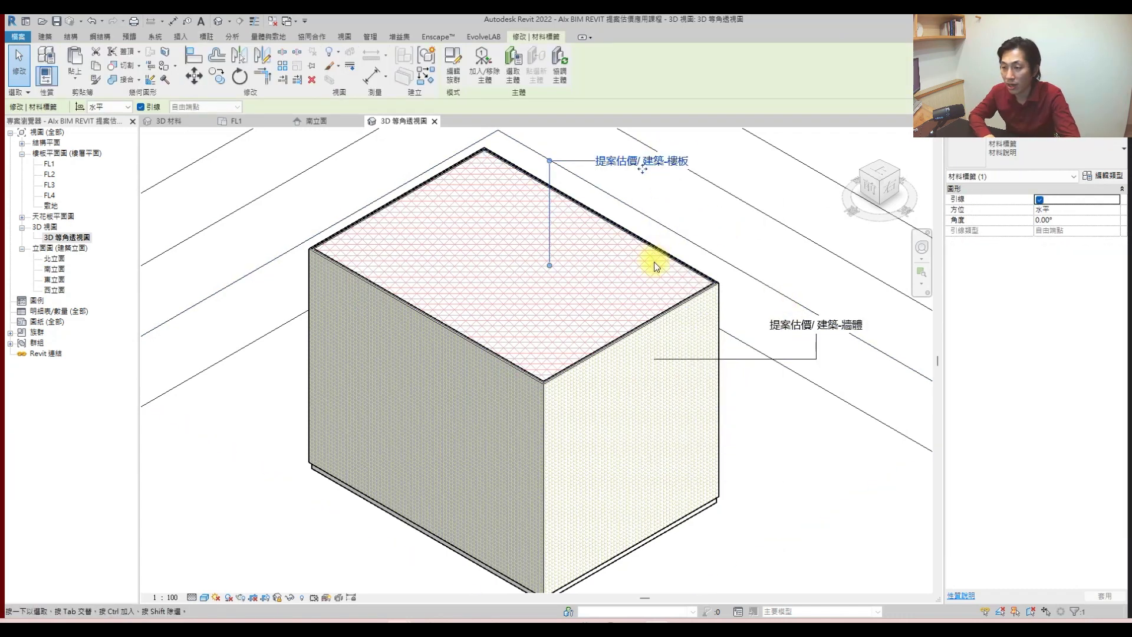
{"action": "scroll", "coordinate": [654, 261], "scroll_direction": "down", "scroll_amount": 3}
{"action": "key", "text": "Escape"}
{"action": "left_click", "coordinate": [607, 178]}
{"action": "key", "text": "Escape"}
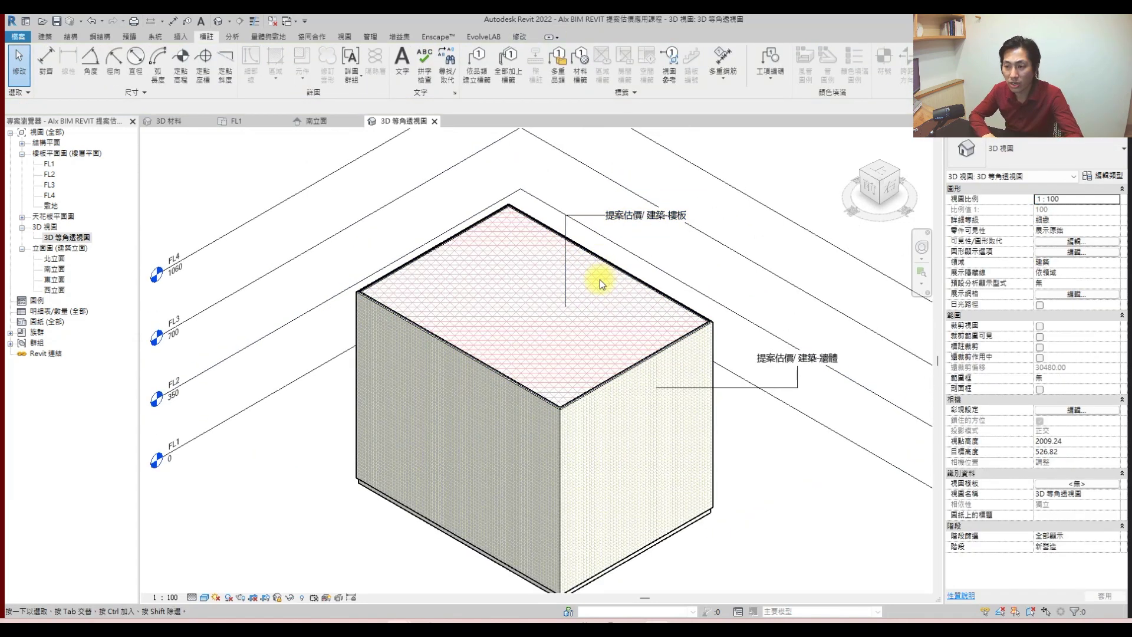
- Start a new schedule and choose 樓板 as its category
{"action": "left_click", "coordinate": [56, 311]}
{"action": "right_click", "coordinate": [62, 316]}
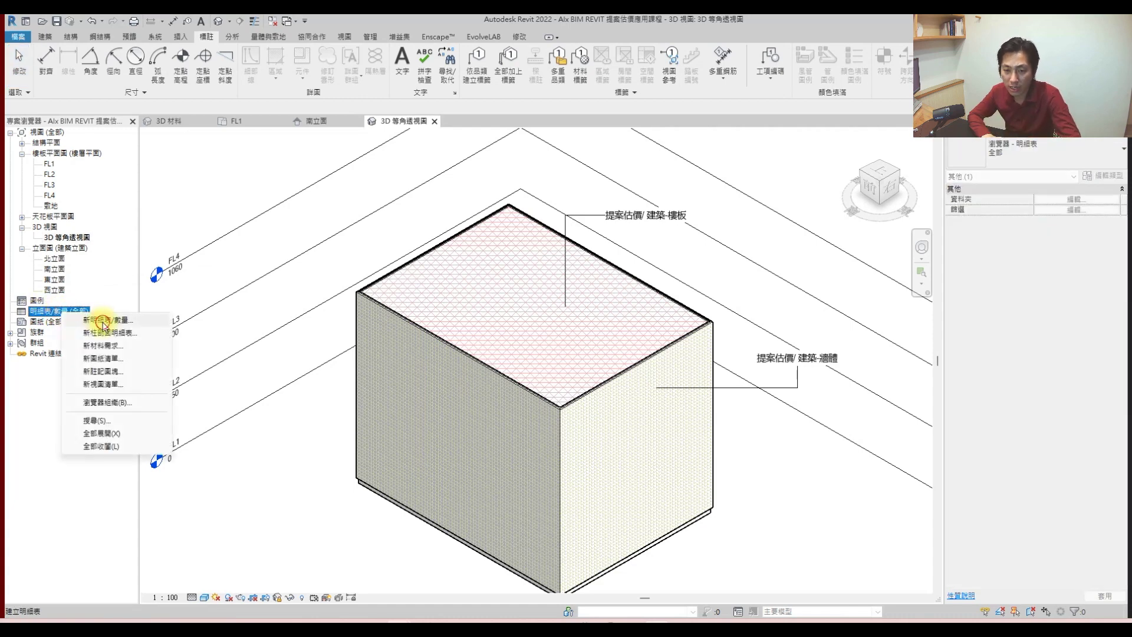
{"action": "left_click", "coordinate": [121, 321]}
{"action": "scroll", "coordinate": [186, 342], "scroll_direction": "down", "scroll_amount": 4}
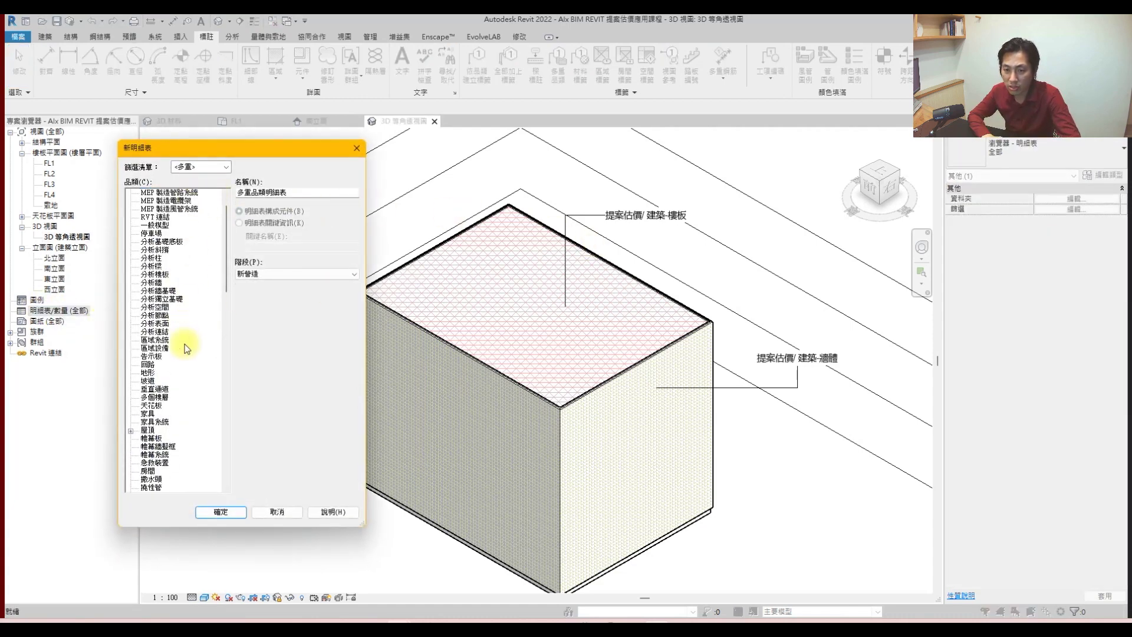
{"action": "scroll", "coordinate": [183, 357], "scroll_direction": "down", "scroll_amount": 3}
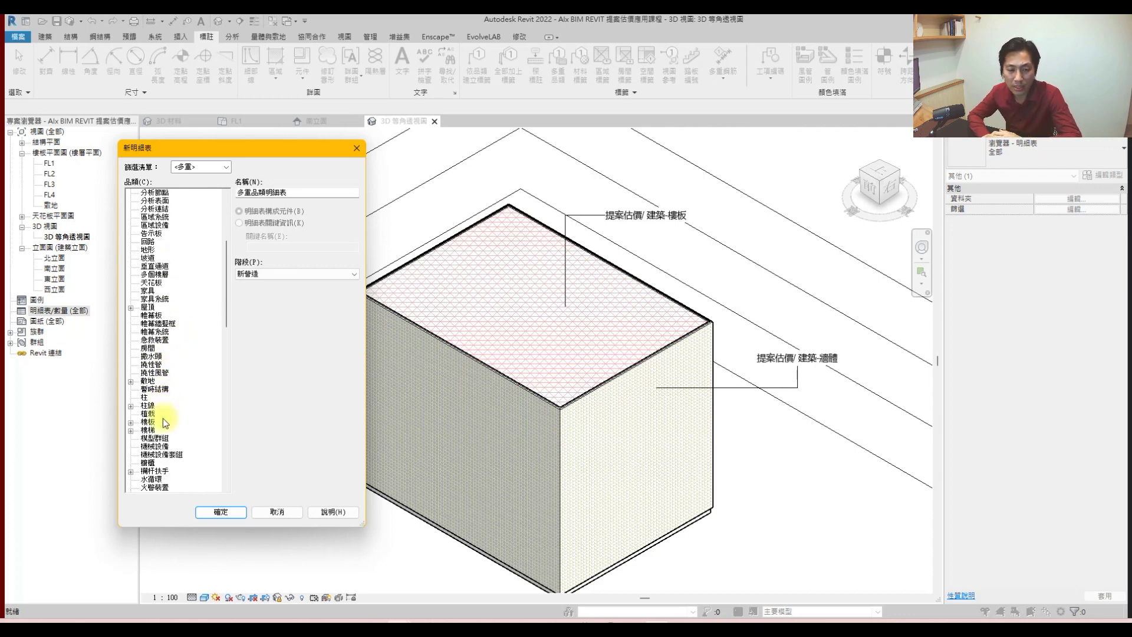
{"action": "scroll", "coordinate": [163, 419], "scroll_direction": "down", "scroll_amount": 3}
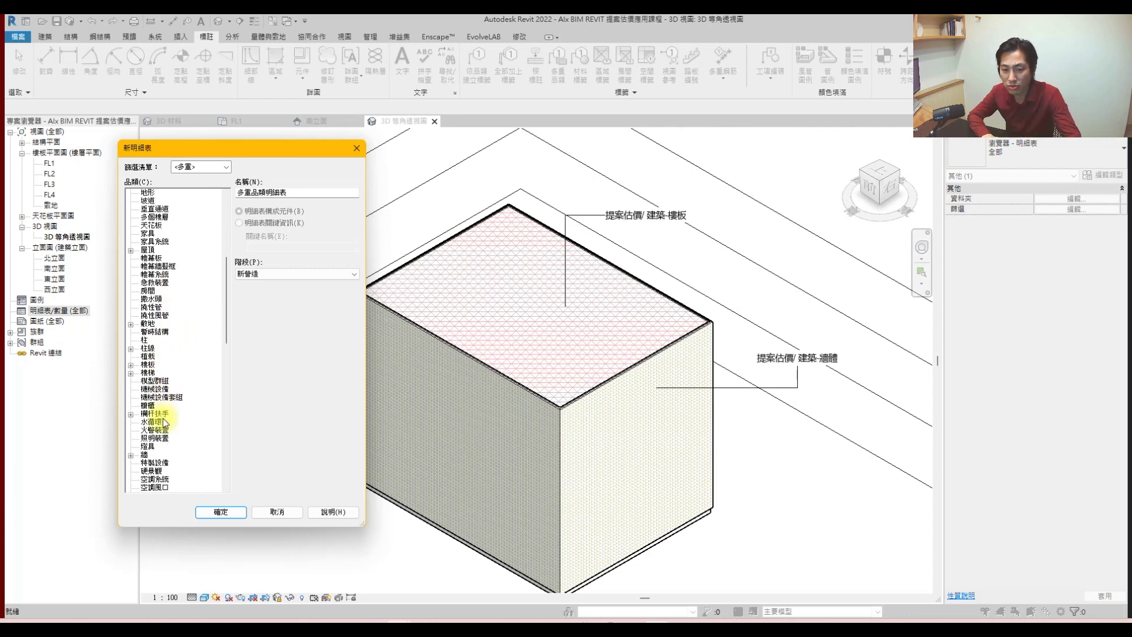
{"action": "scroll", "coordinate": [148, 448], "scroll_direction": "down", "scroll_amount": 2}
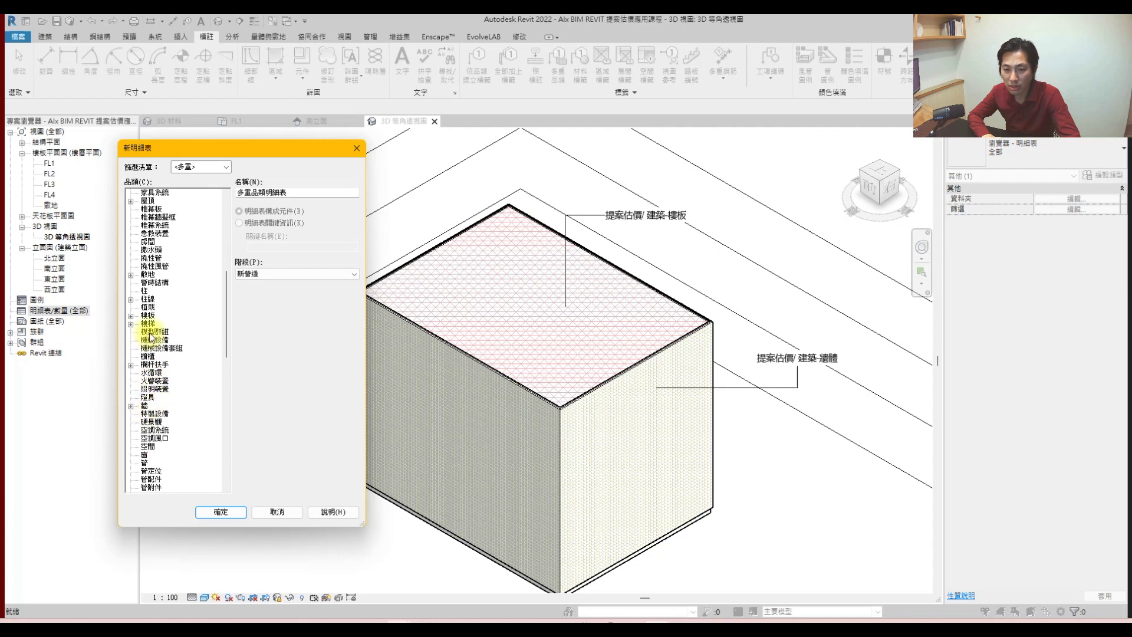
{"action": "left_click", "coordinate": [148, 316]}
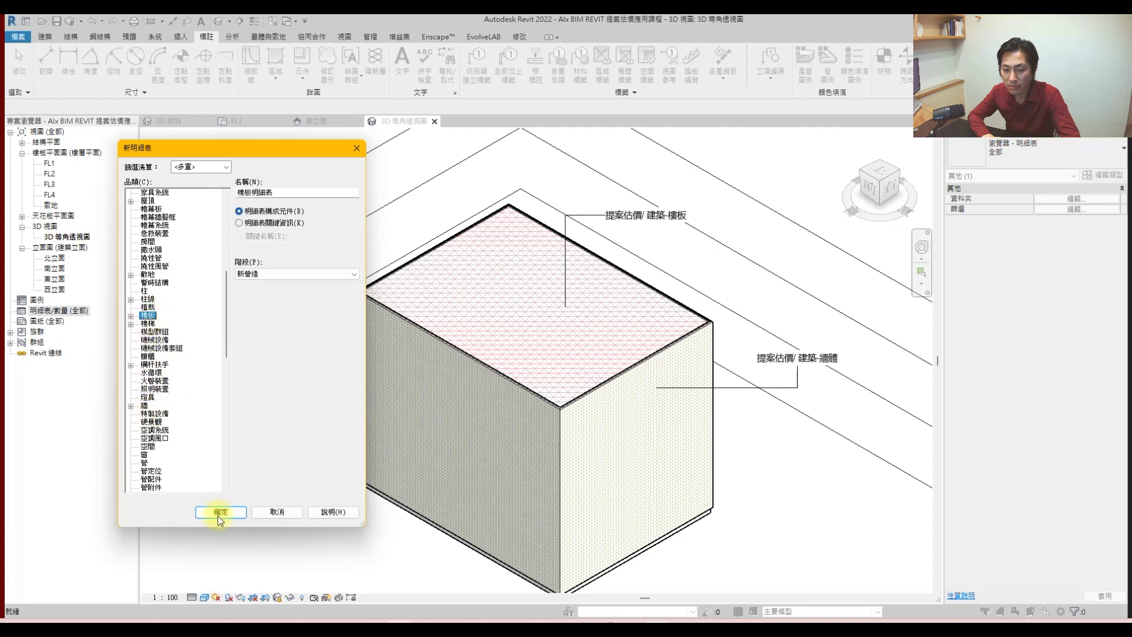
- Name the floor schedule TYarchistudioBIM 提案估價/樓板 明細表 and continue to its properties
{"action": "double_click", "coordinate": [251, 193]}
{"action": "type", "text": "提案估價/ 建築明細表"}
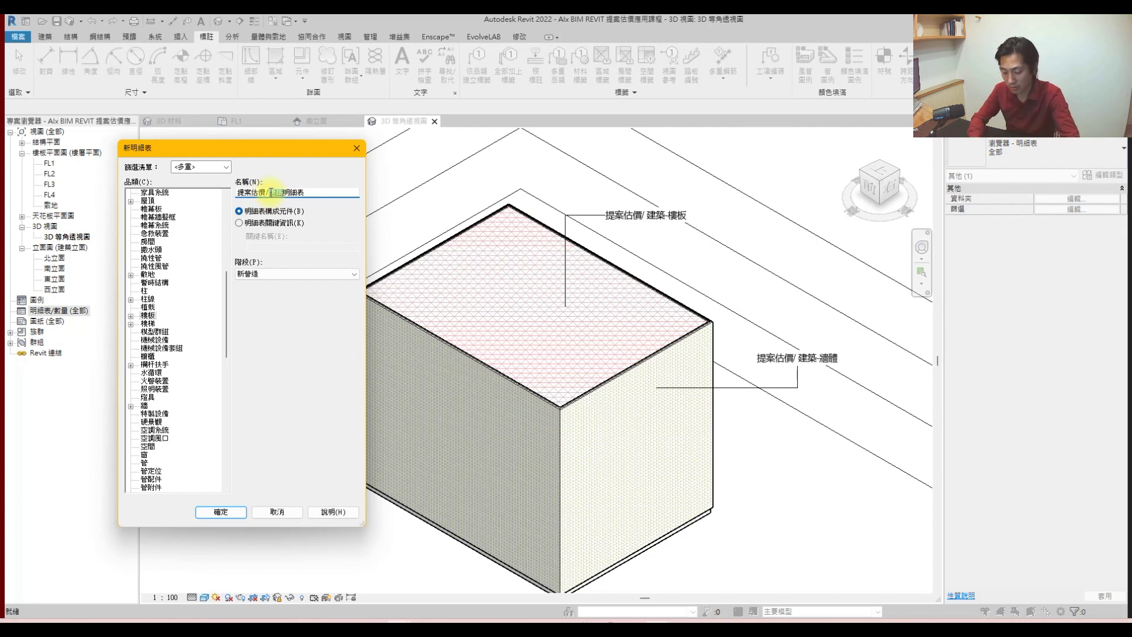
{"action": "type", "text": "樓板"}
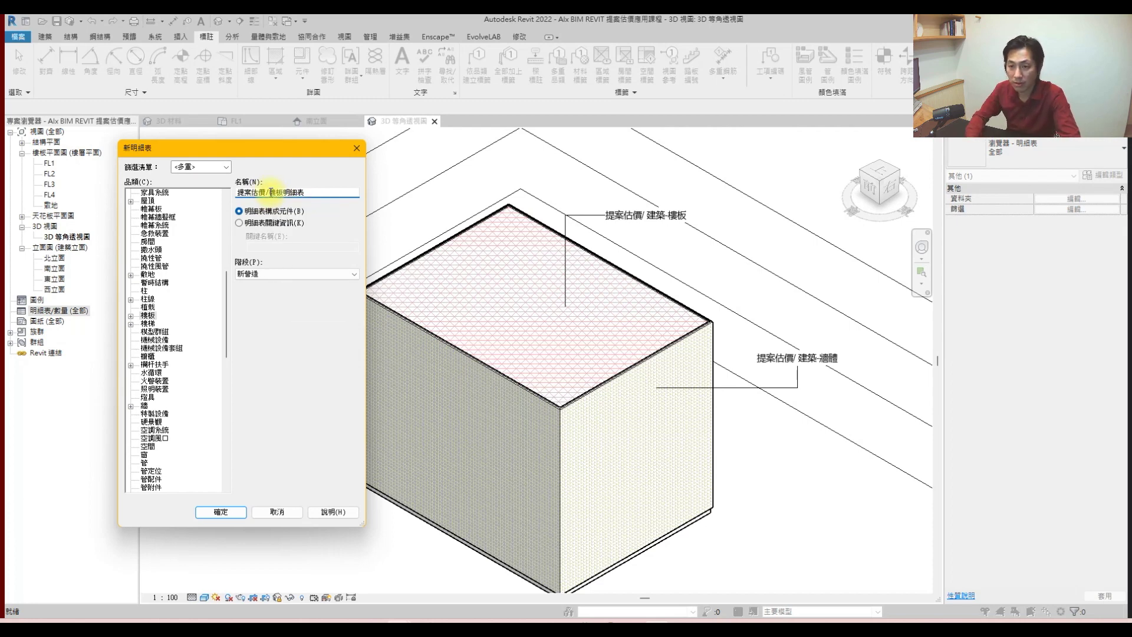
{"action": "key", "text": "Caps_Lock"}
{"action": "type", "text": "TYarchistudioBIM"}
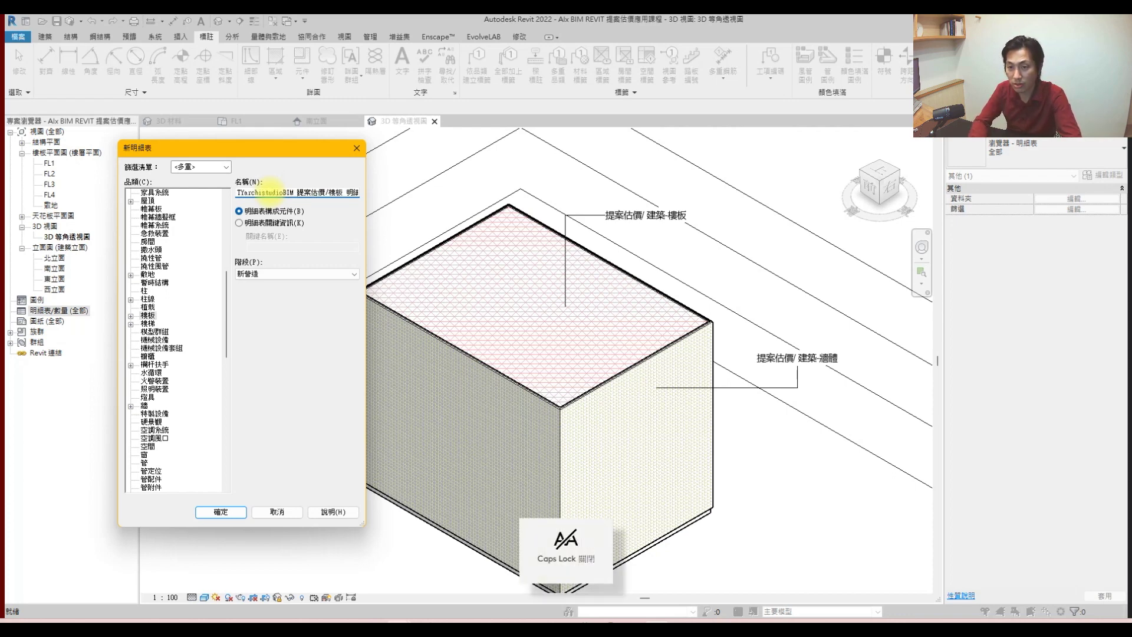
{"action": "key", "text": "Return"}
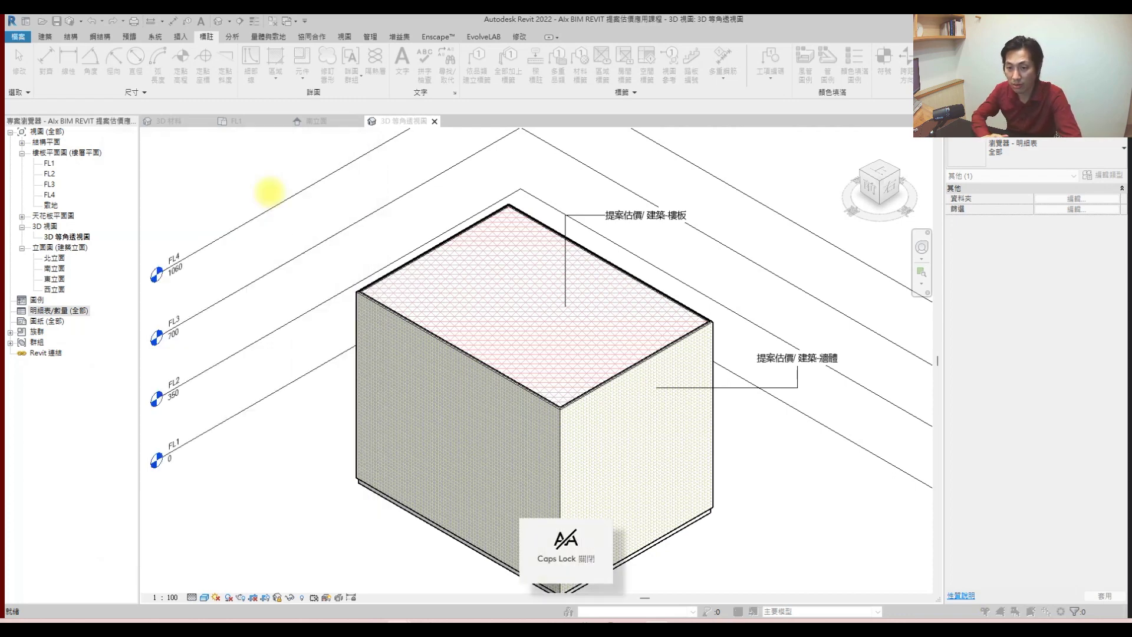
- Add the fields 族群, 面積 and 類型 to the floor schedule
{"action": "left_click_drag", "start_coordinate": [538, 271], "coordinate": [531, 307]}
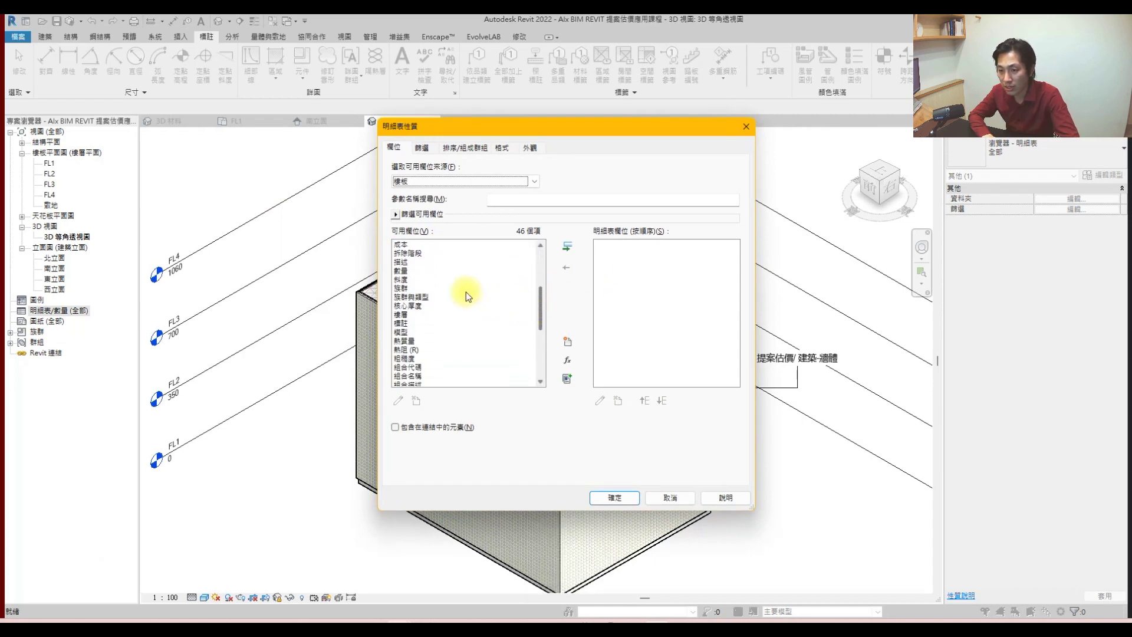
{"action": "left_click", "coordinate": [408, 288]}
{"action": "left_click", "coordinate": [567, 246]}
{"action": "scroll", "coordinate": [436, 321], "scroll_direction": "down", "scroll_amount": 4}
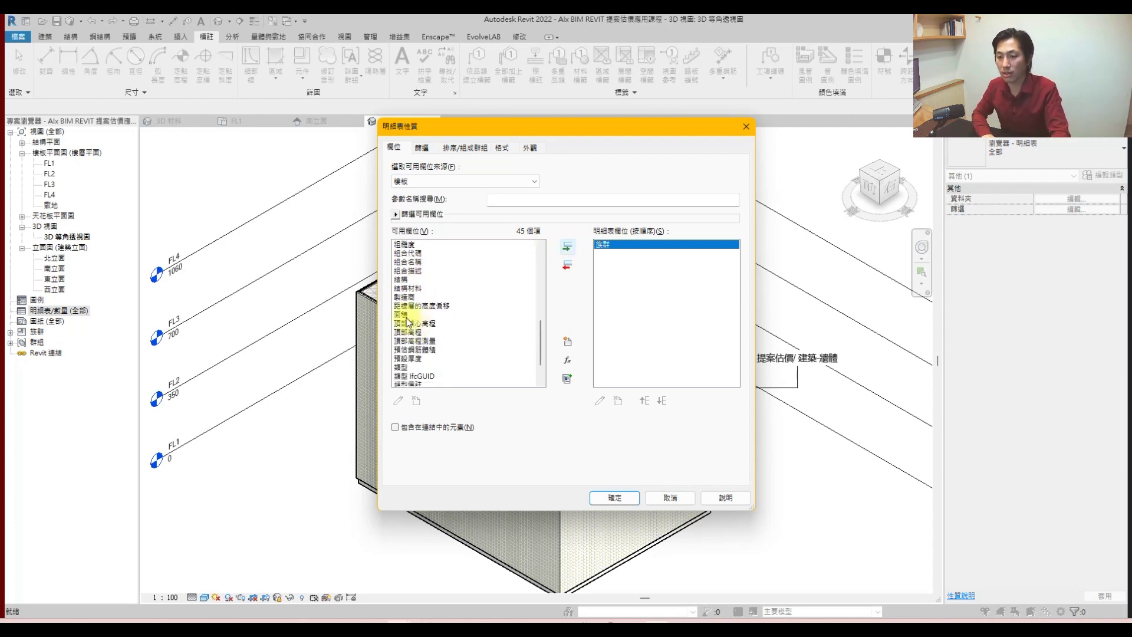
{"action": "double_click", "coordinate": [410, 323]}
{"action": "scroll", "coordinate": [442, 368], "scroll_direction": "down", "scroll_amount": 1}
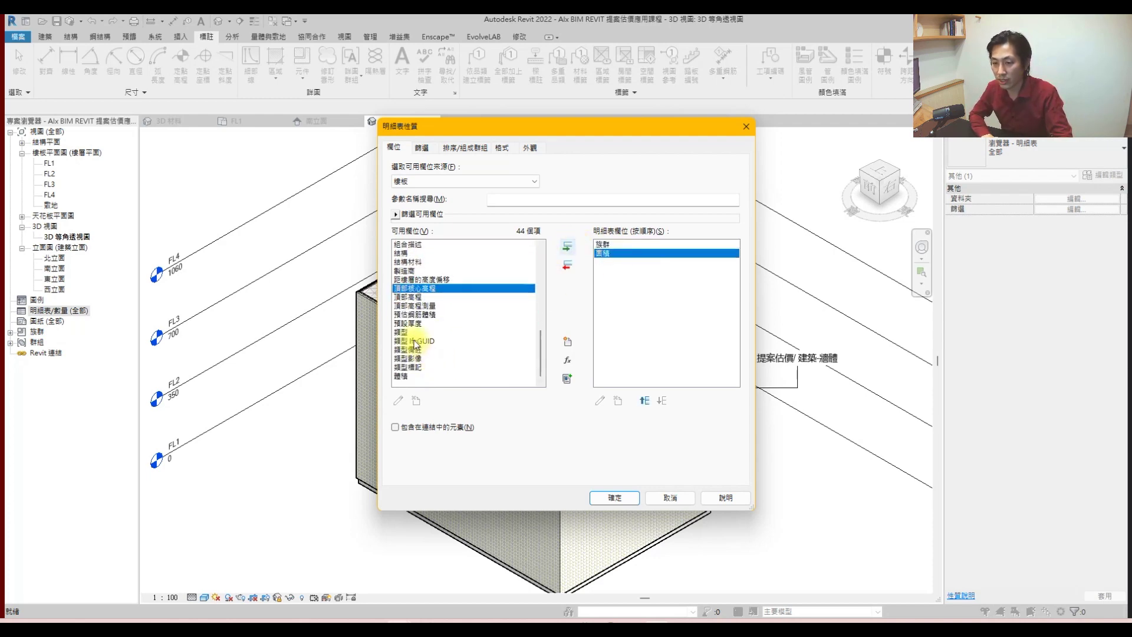
{"action": "left_click", "coordinate": [413, 340]}
{"action": "left_click", "coordinate": [567, 247]}
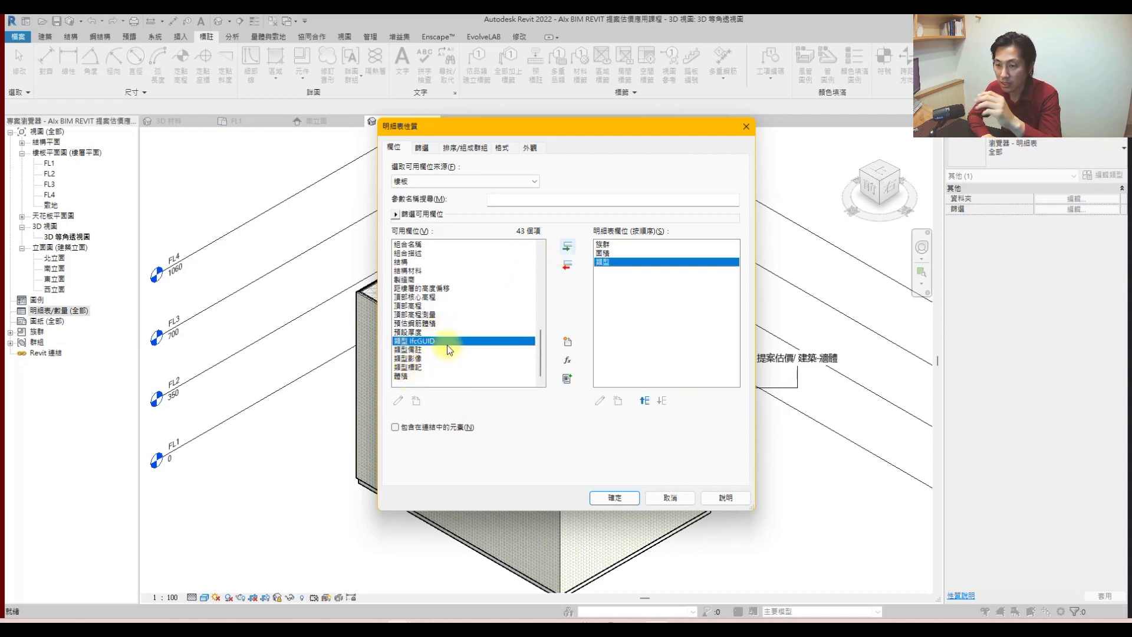
- Add the fields 描述 and 成本 to the floor schedule
{"action": "scroll", "coordinate": [449, 342], "scroll_direction": "up", "scroll_amount": 4}
{"action": "scroll", "coordinate": [437, 319], "scroll_direction": "up", "scroll_amount": 2}
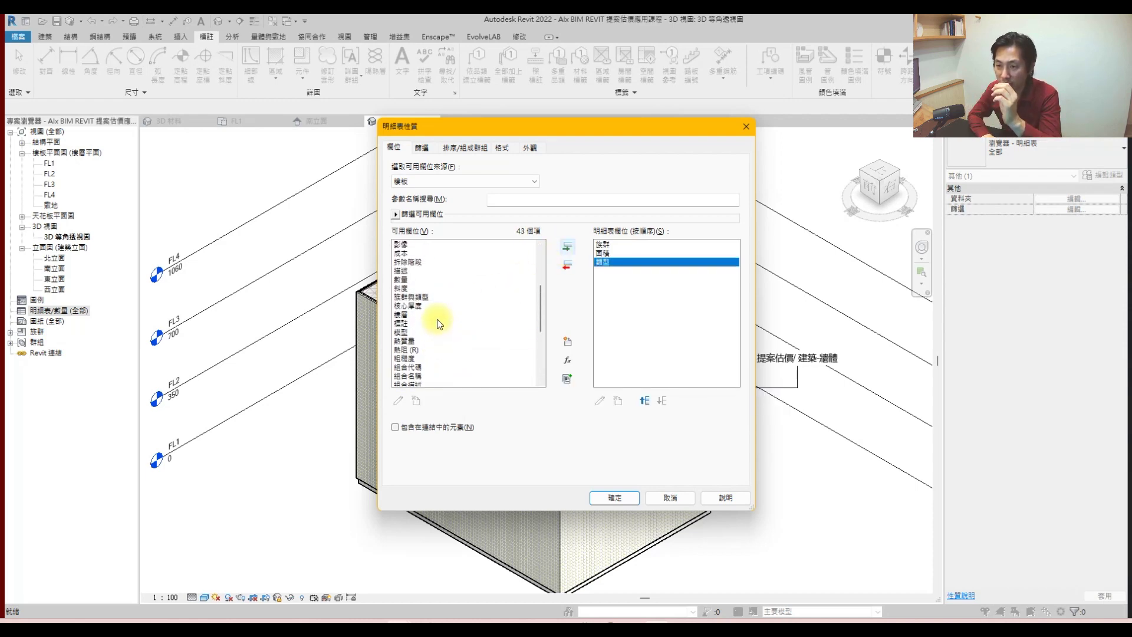
{"action": "left_click", "coordinate": [413, 297]}
{"action": "left_click", "coordinate": [567, 247]}
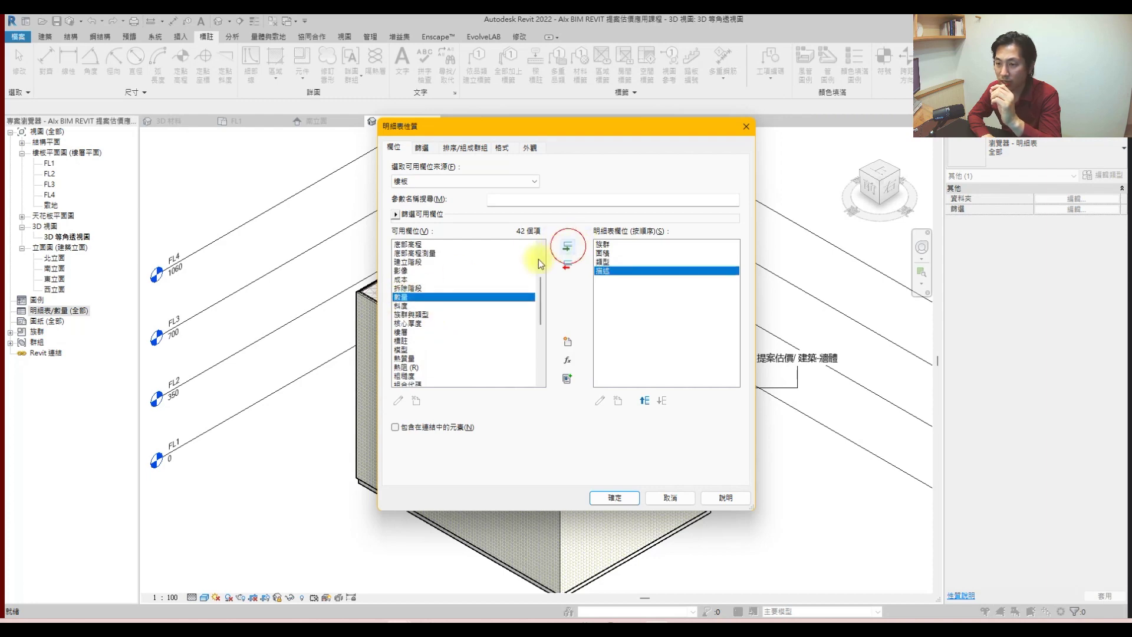
{"action": "scroll", "coordinate": [448, 291], "scroll_direction": "up", "scroll_amount": 3}
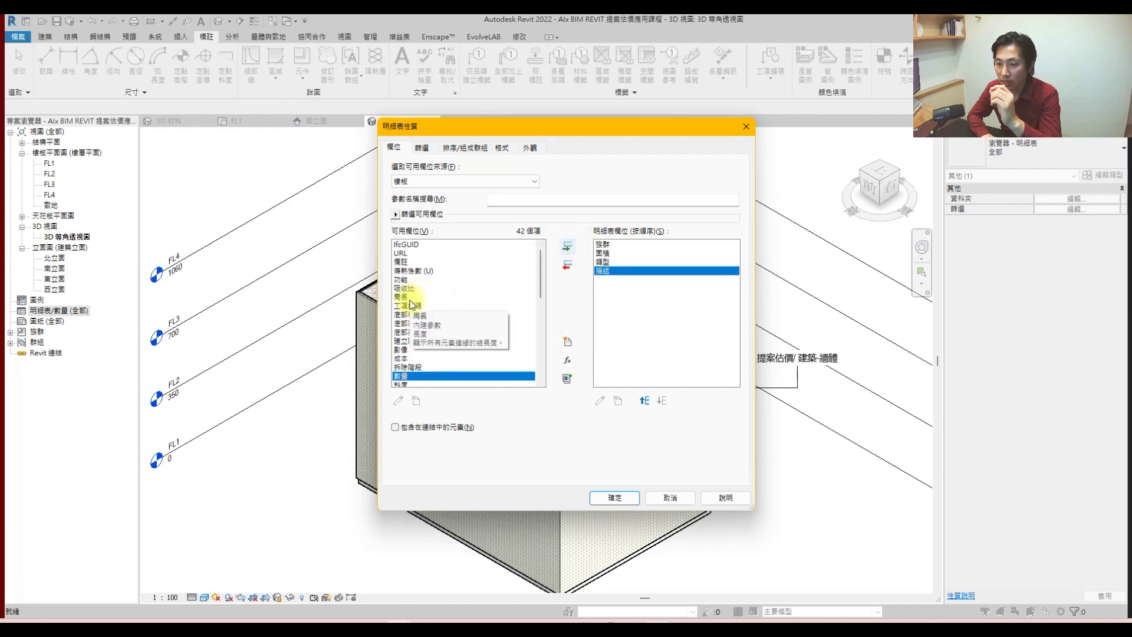
{"action": "scroll", "coordinate": [420, 293], "scroll_direction": "down", "scroll_amount": 3}
{"action": "left_click", "coordinate": [415, 280]}
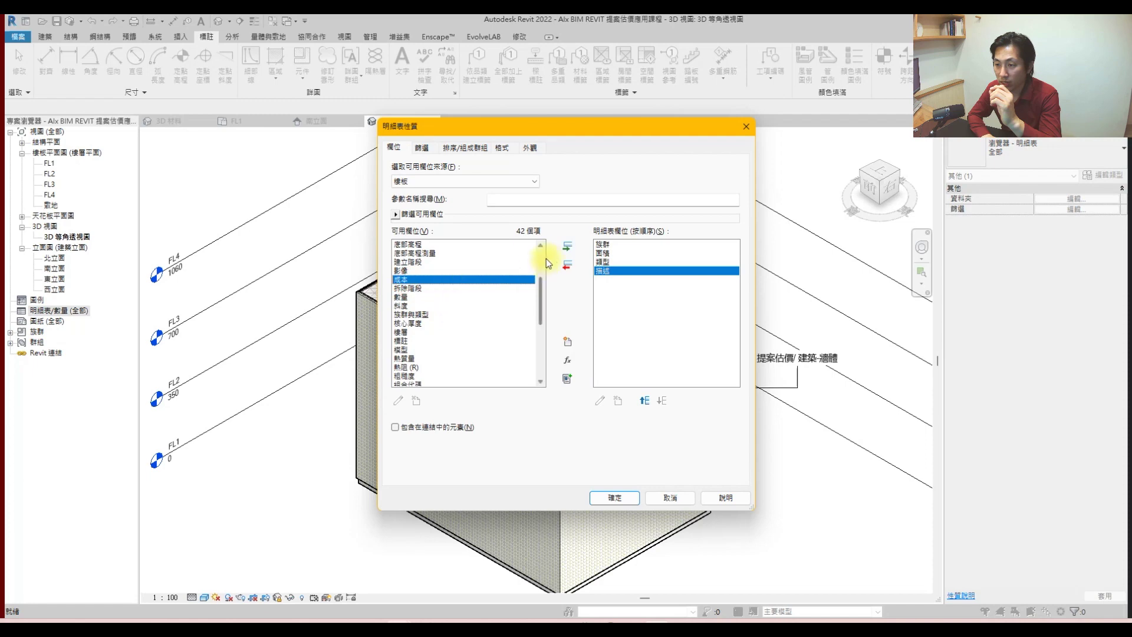
{"action": "left_click", "coordinate": [567, 247]}
- Move the 面積 field between 描述 and 成本, and generate the floor schedule
{"action": "left_click", "coordinate": [602, 253]}
{"action": "left_click", "coordinate": [644, 400]}
{"action": "left_click", "coordinate": [662, 400]}
{"action": "left_click", "coordinate": [662, 400]}
{"action": "left_click", "coordinate": [662, 400]}
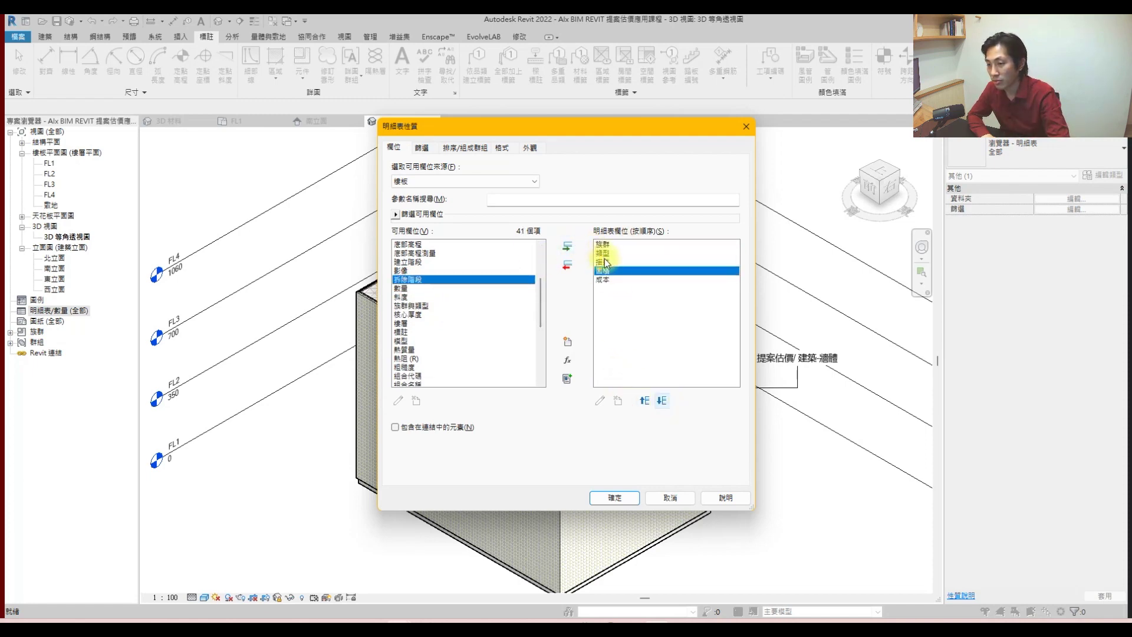
{"action": "left_click", "coordinate": [615, 497]}
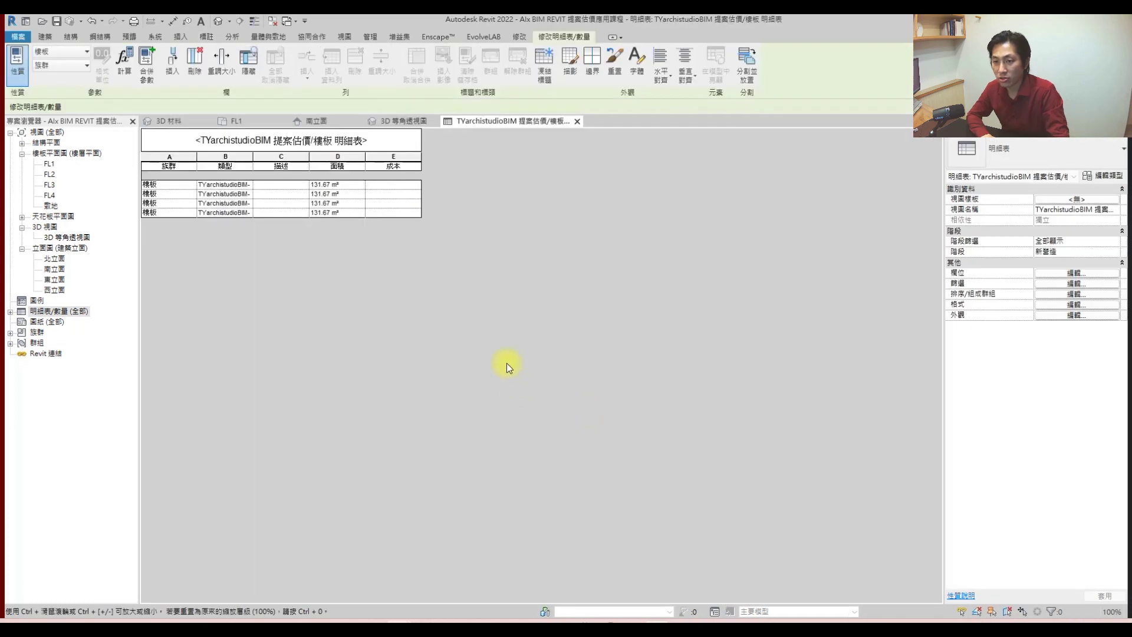
- Widen the schedule's 類型 column to fit the full type names and narrow the 族群, 描述 and 面積 columns
{"action": "scroll", "coordinate": [269, 247], "scroll_direction": "up", "scroll_amount": 4, "text": "ctrl"}
{"action": "left_click_drag", "start_coordinate": [422, 199], "coordinate": [537, 206]}
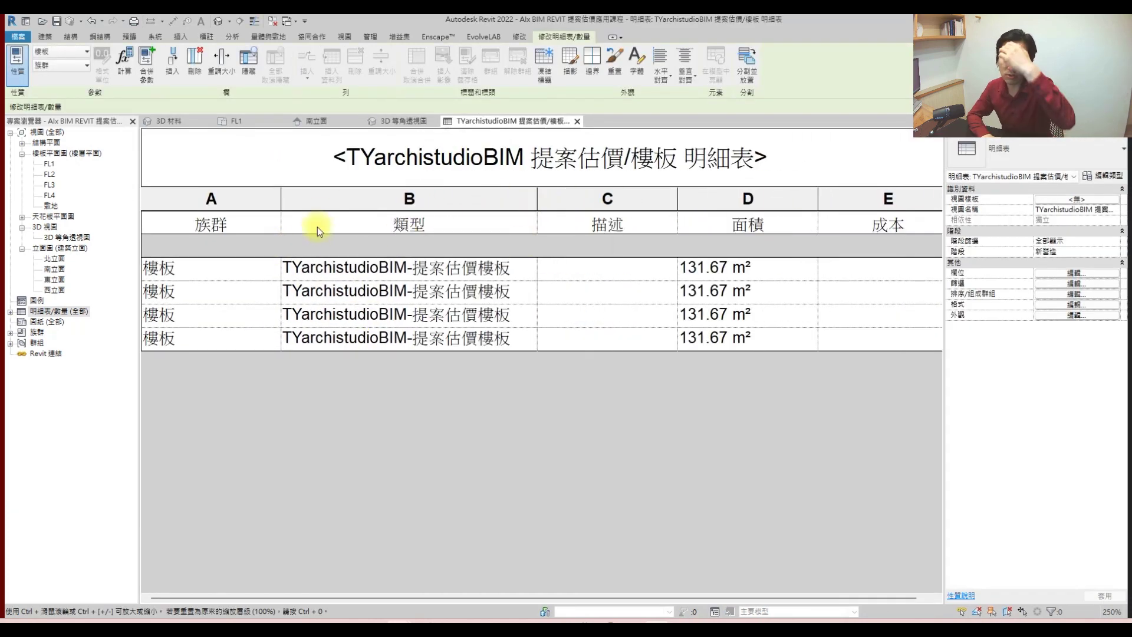
{"action": "left_click_drag", "start_coordinate": [281, 199], "coordinate": [240, 199]}
{"action": "left_click_drag", "start_coordinate": [636, 204], "coordinate": [618, 203]}
{"action": "left_click_drag", "start_coordinate": [758, 199], "coordinate": [737, 200]}
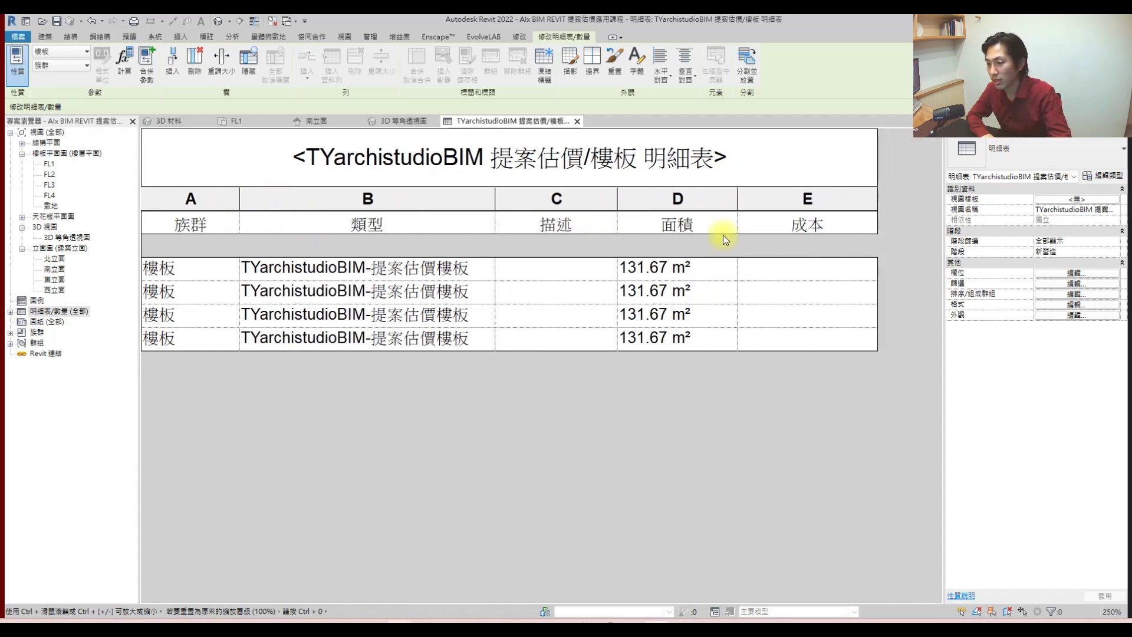
- Set the 成本 of the floor type TYarchistudioBIM-提案估價樓板 to 140000, and open the floor schedule's field settings
{"action": "left_click", "coordinate": [354, 268]}
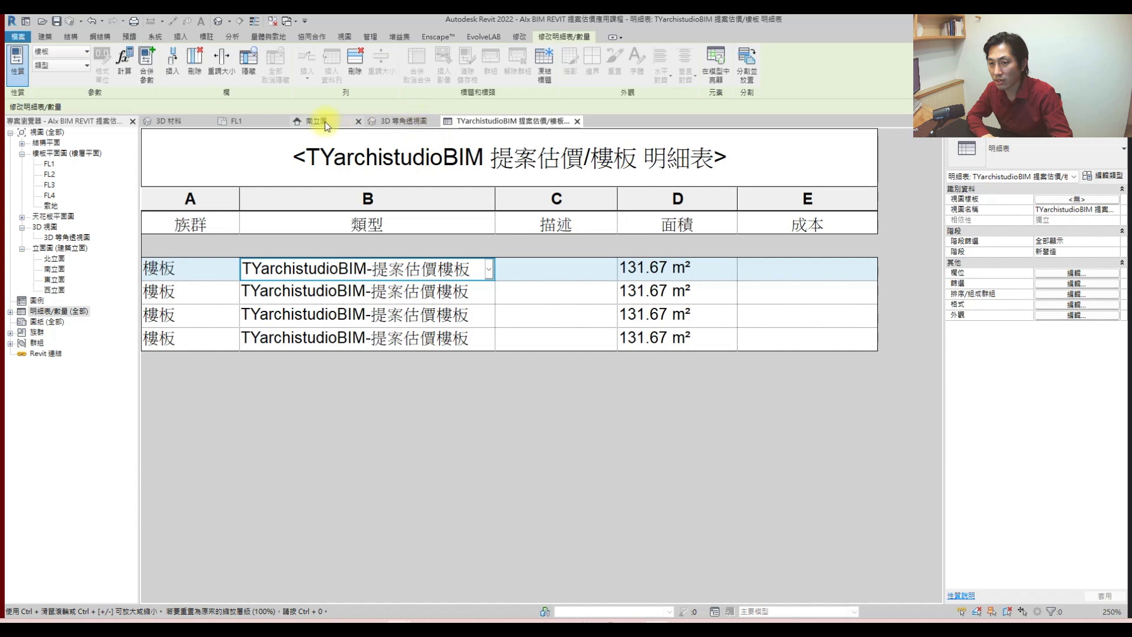
{"action": "left_click", "coordinate": [404, 121]}
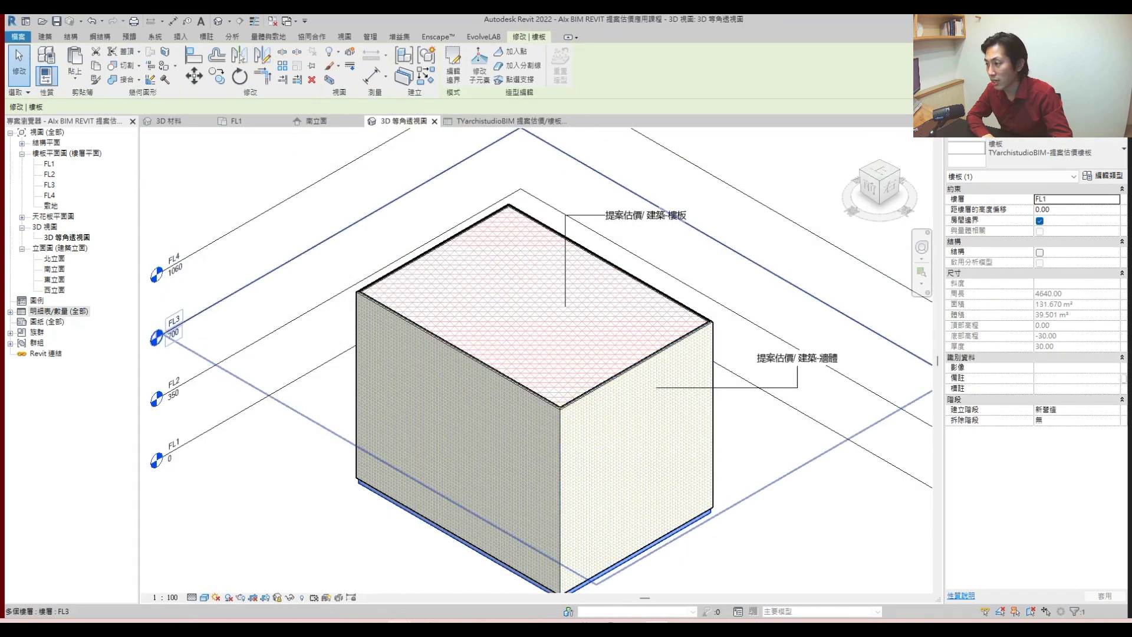
{"action": "left_click", "coordinate": [1104, 175]}
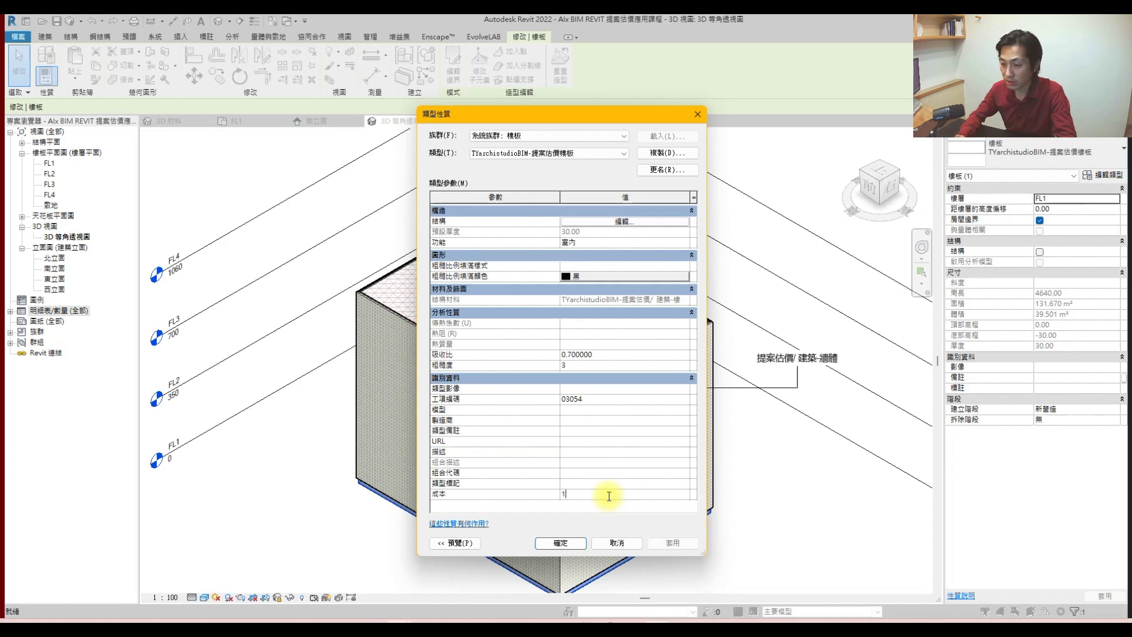
{"action": "type", "text": "000"}
{"action": "key", "text": "Return"}
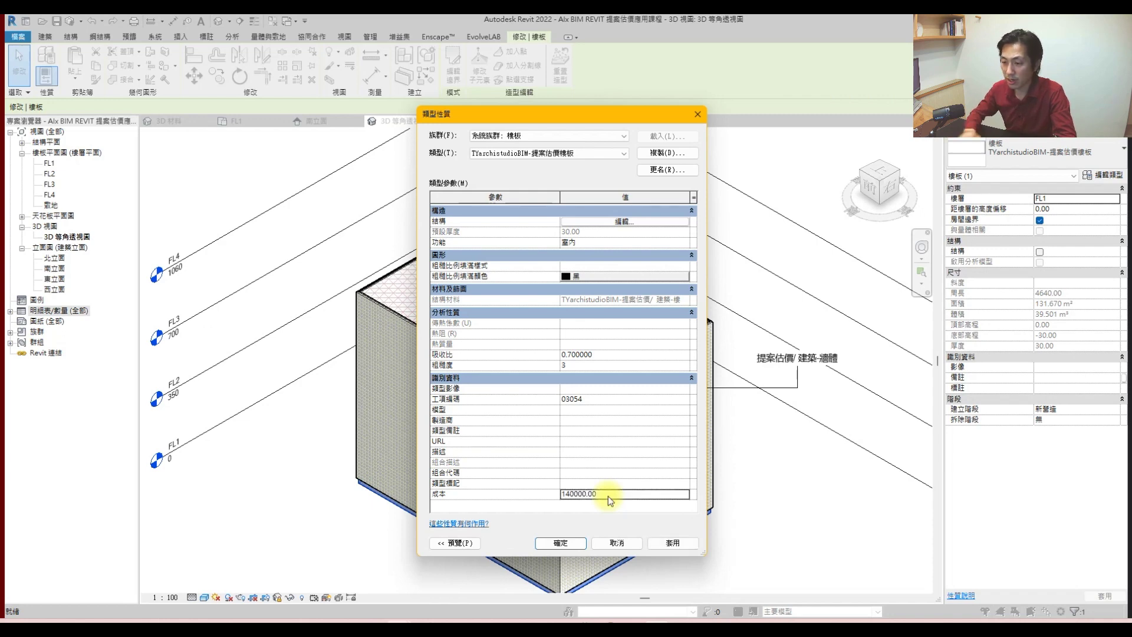
{"action": "left_click", "coordinate": [563, 542]}
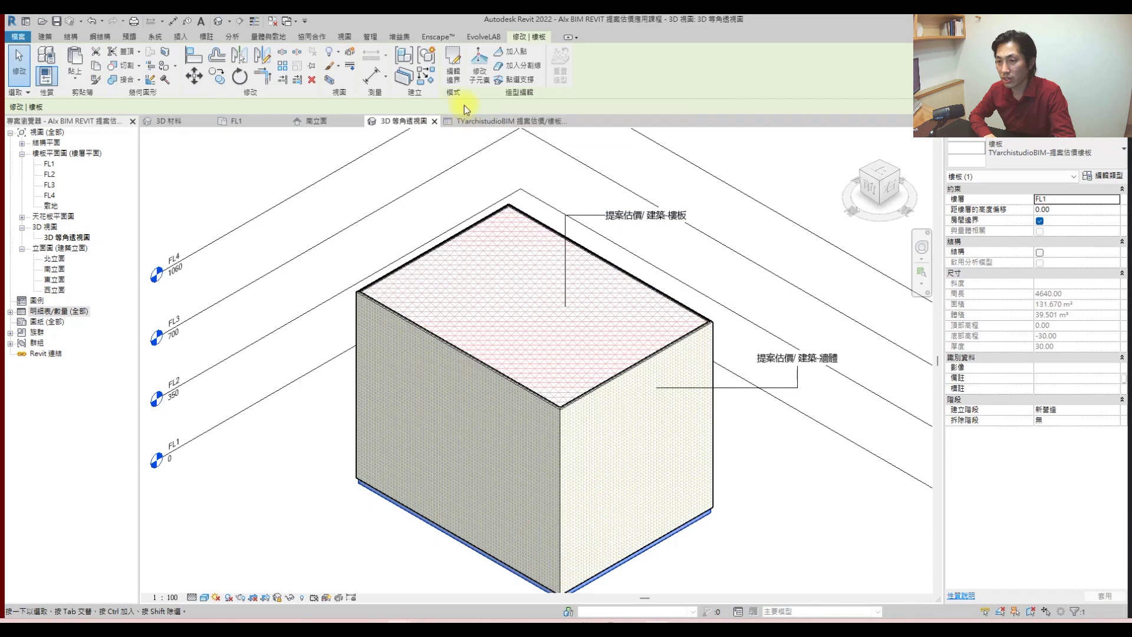
{"action": "left_click", "coordinate": [498, 123]}
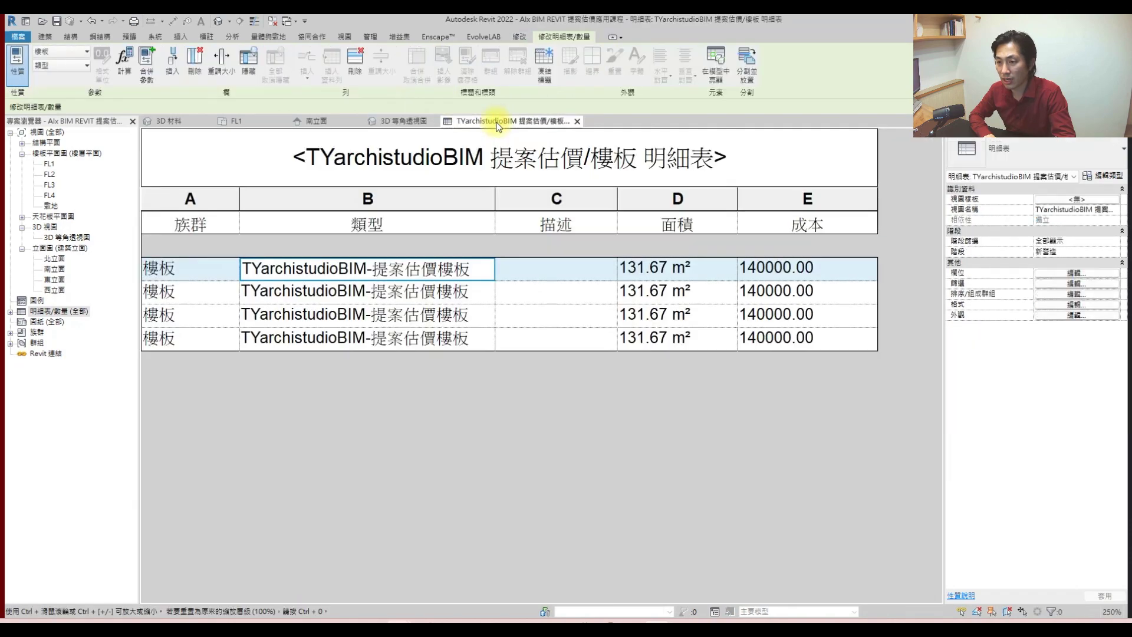
{"action": "left_click", "coordinate": [1077, 274]}
{"action": "left_click", "coordinate": [602, 279]}
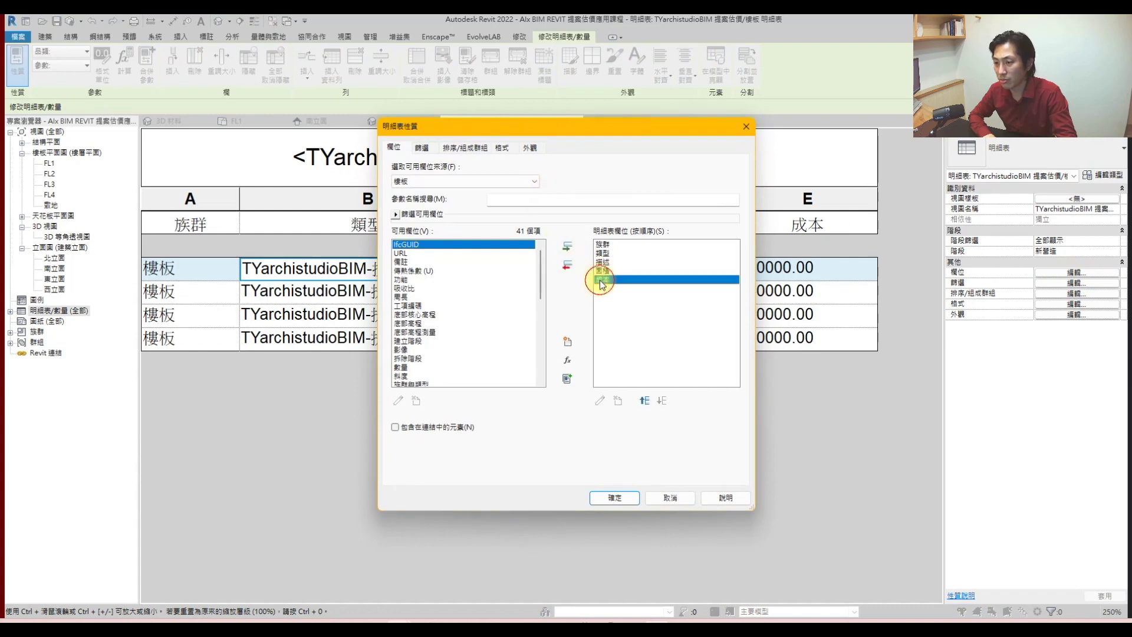
{"action": "left_click", "coordinate": [567, 342]}
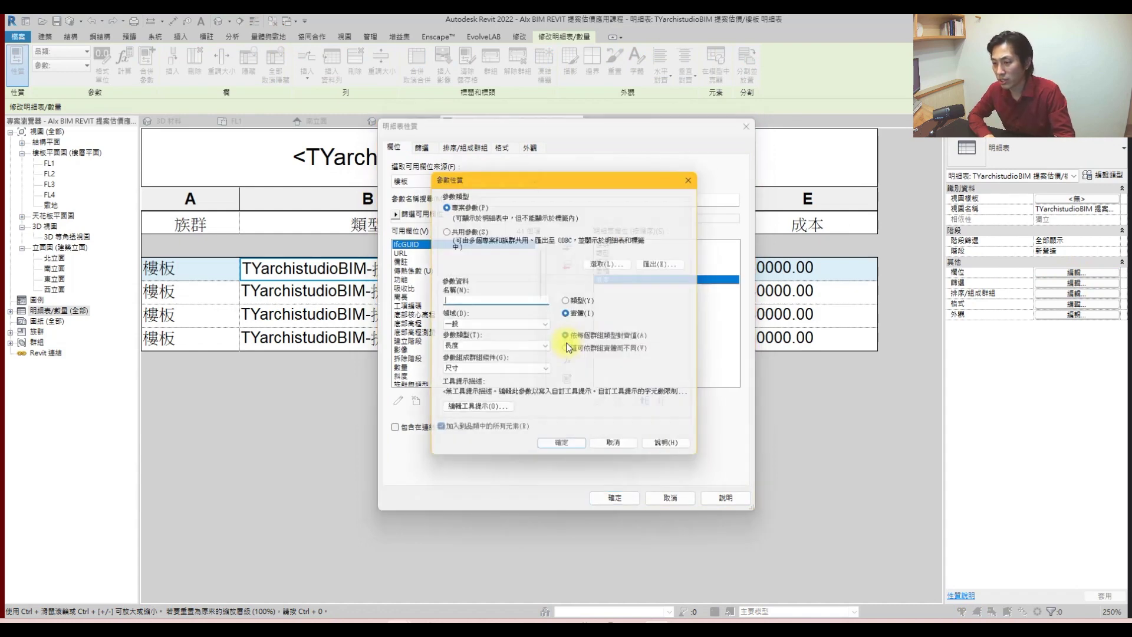
{"action": "key", "text": "Escape"}
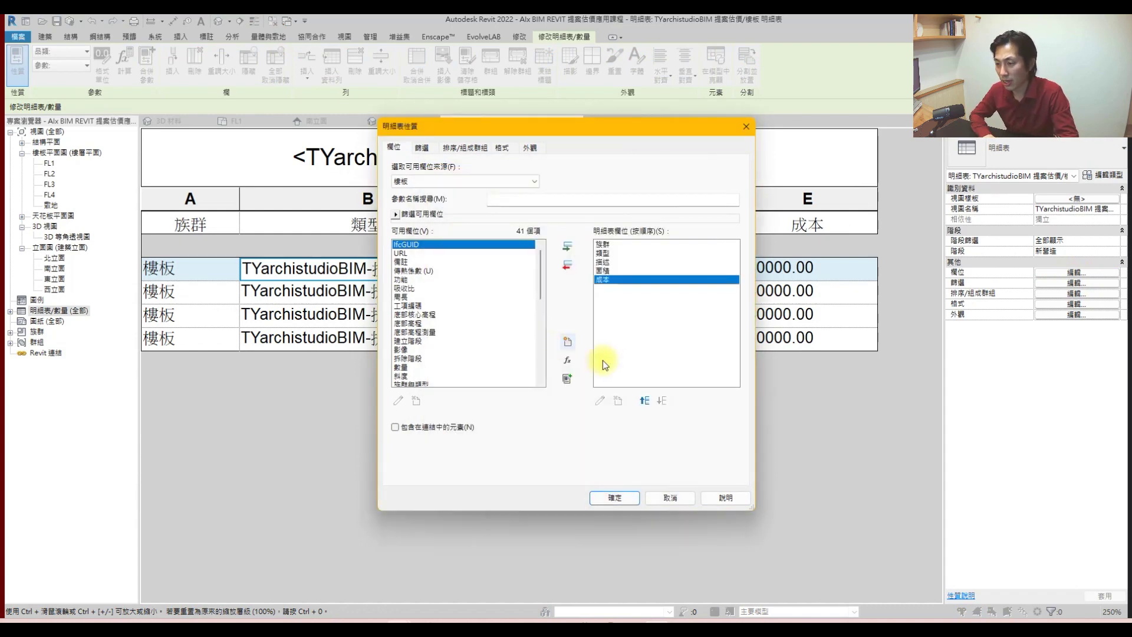
{"action": "left_click", "coordinate": [602, 270]}
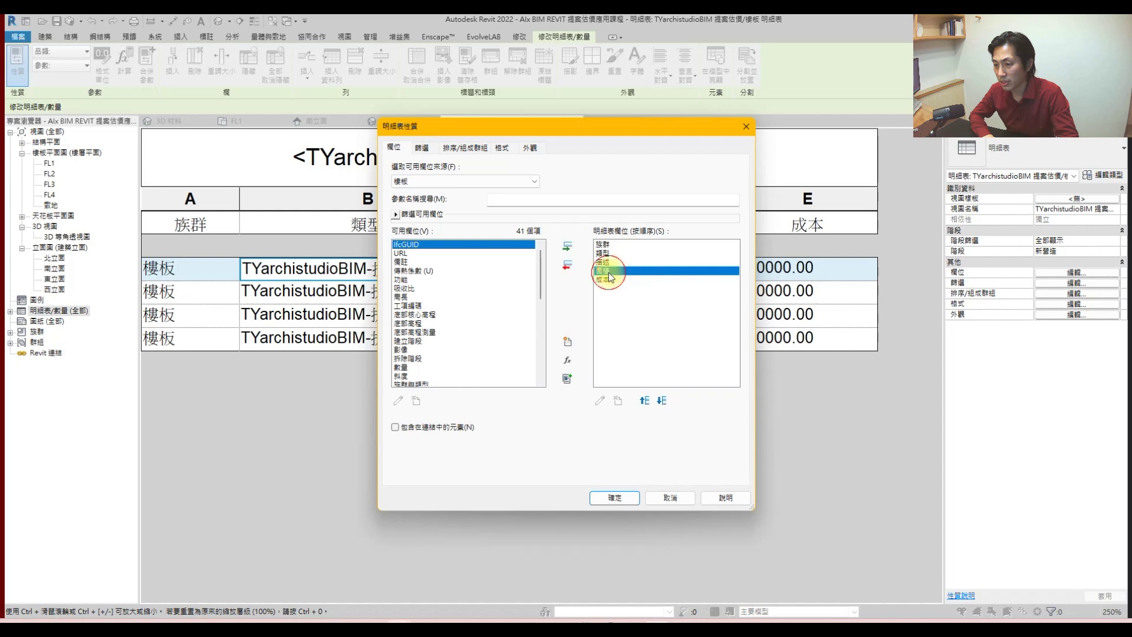
{"action": "left_click", "coordinate": [568, 343]}
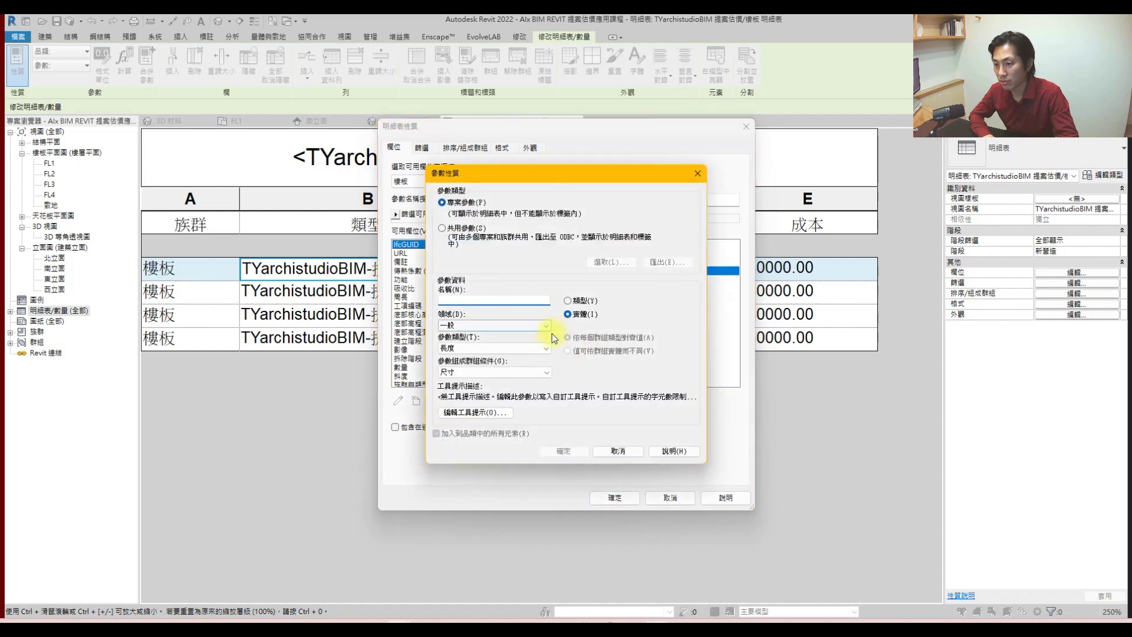
{"action": "key", "text": "Escape"}
- Create a formula-based calculated value in the floor schedule and name it 建築坪數
{"action": "left_click", "coordinate": [567, 361]}
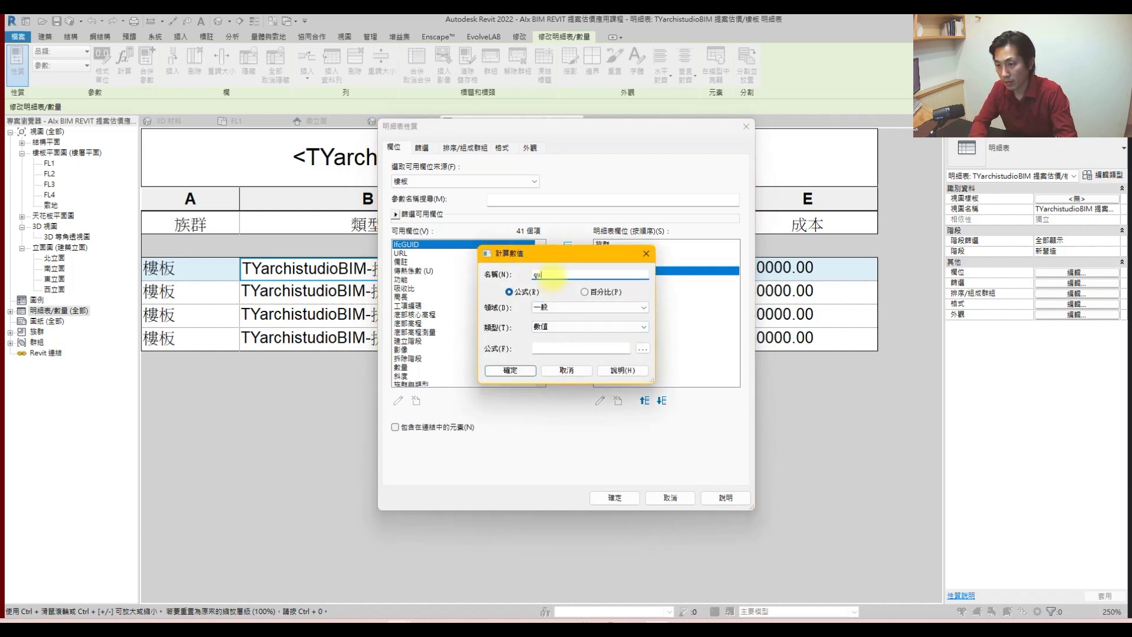
{"action": "key", "text": "space"}
{"action": "key", "text": "Down"}
{"action": "type", "text": "8gj4"}
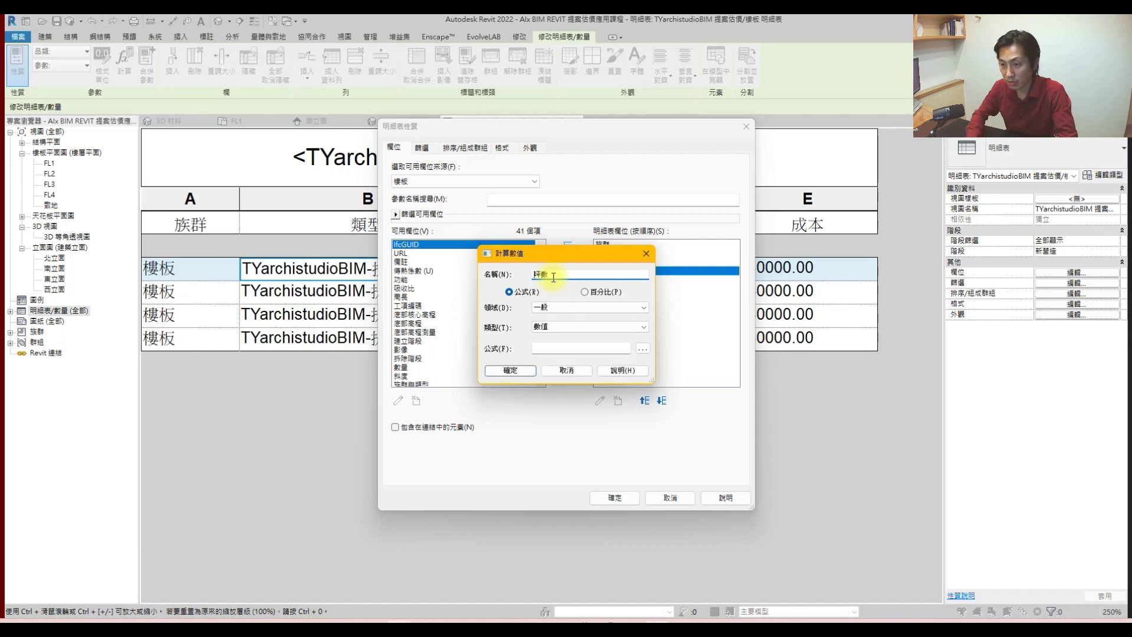
{"action": "type", "text": "建築"}
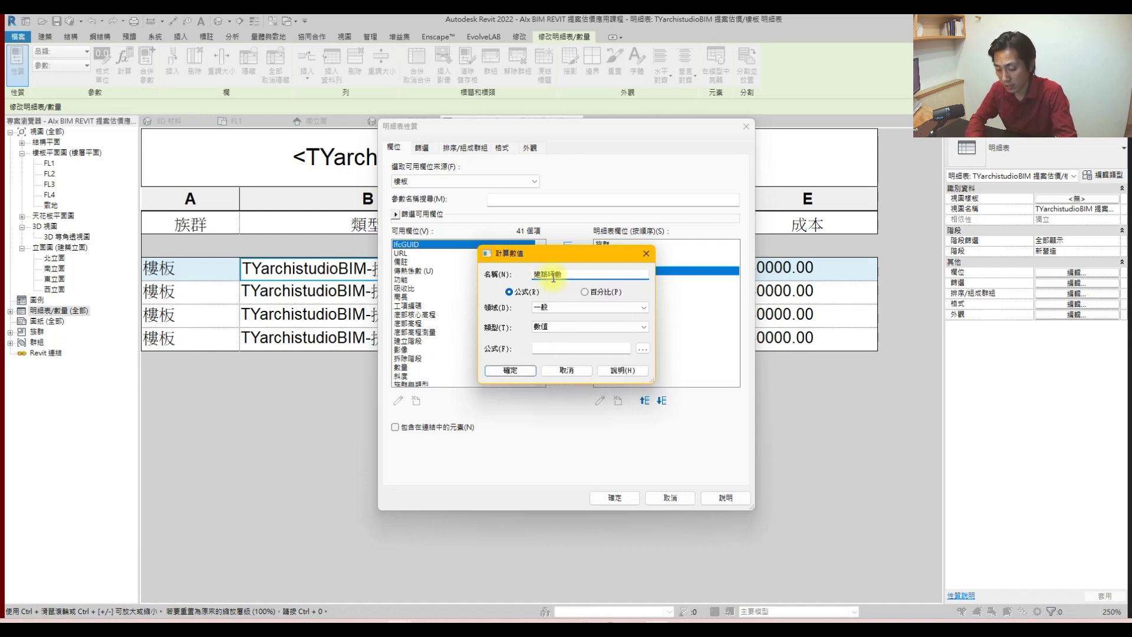
- Set the calculated value's type to 單位面積的成本
{"action": "left_click", "coordinate": [567, 326]}
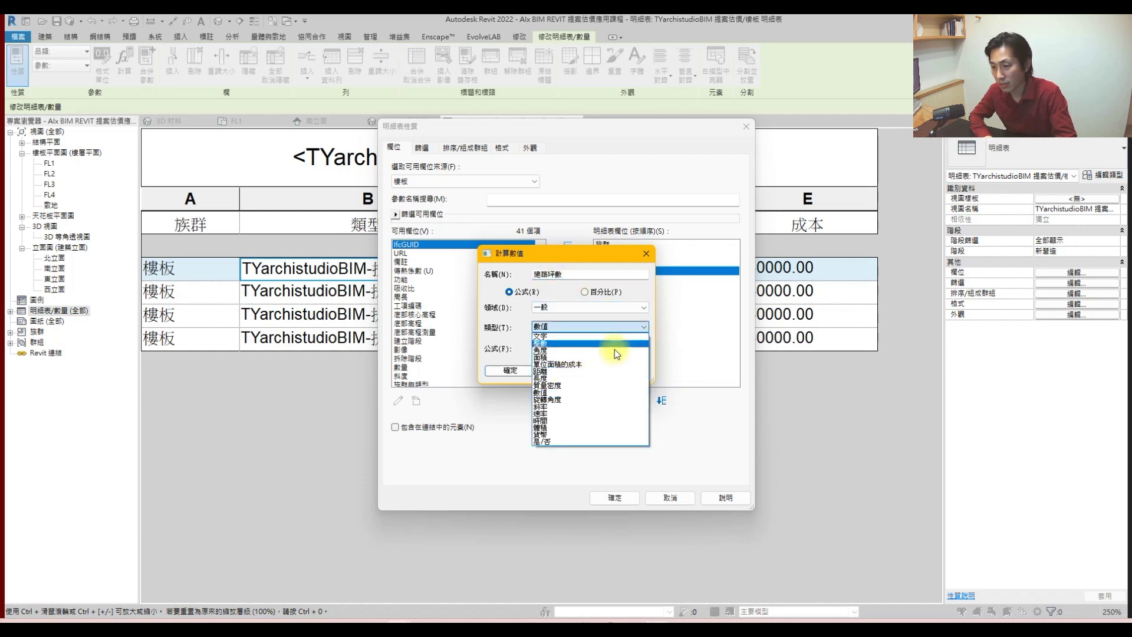
{"action": "left_click", "coordinate": [583, 327]}
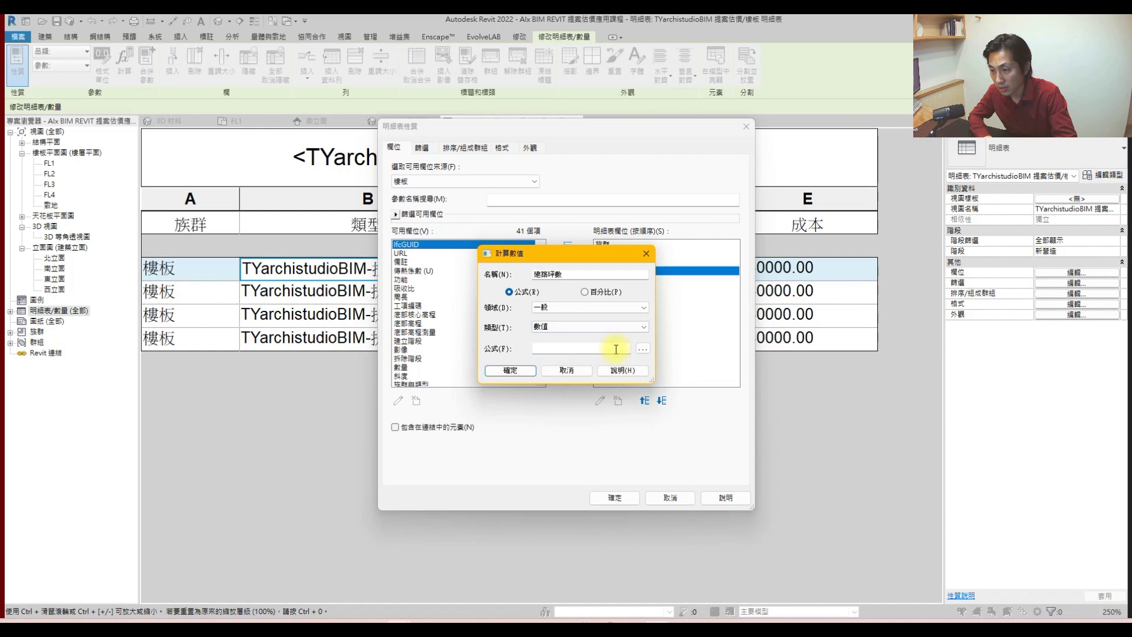
{"action": "left_click", "coordinate": [590, 326]}
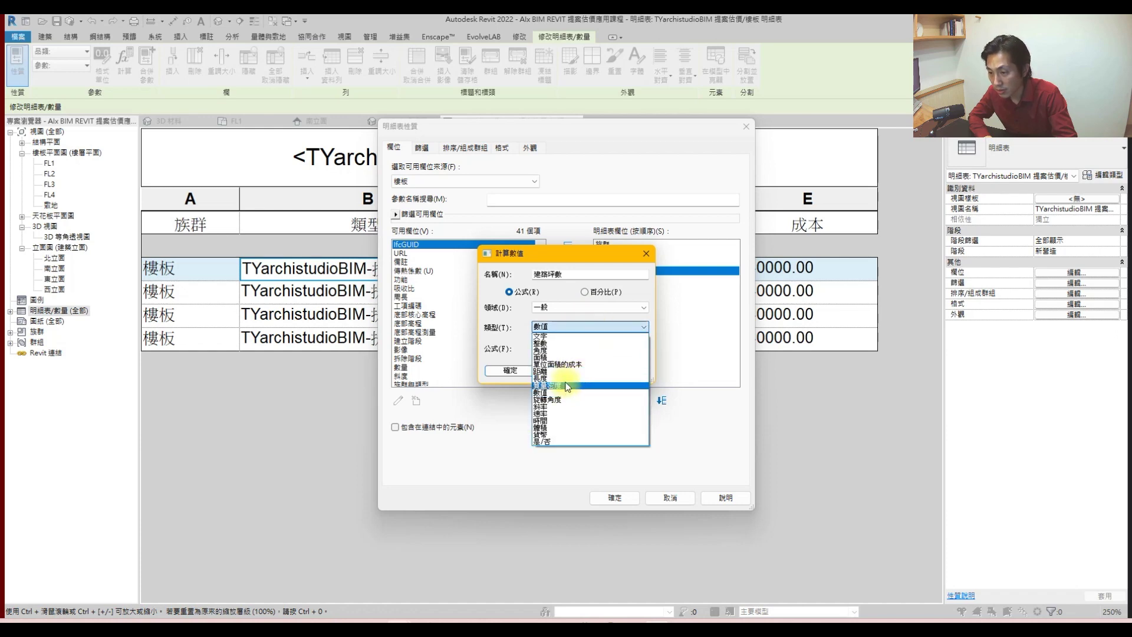
{"action": "left_click", "coordinate": [560, 357]}
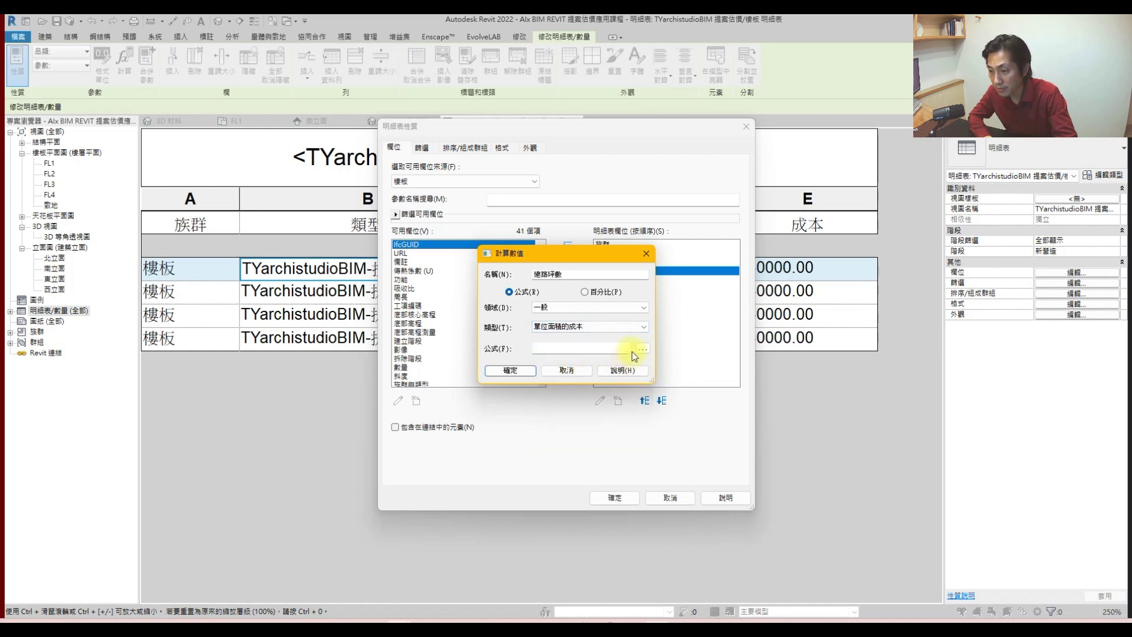
- Enter 面積*0.3025 as the formula of the 建築坪數 calculated value
{"action": "left_click", "coordinate": [641, 349]}
{"action": "left_click", "coordinate": [513, 281]}
{"action": "left_click", "coordinate": [548, 390]}
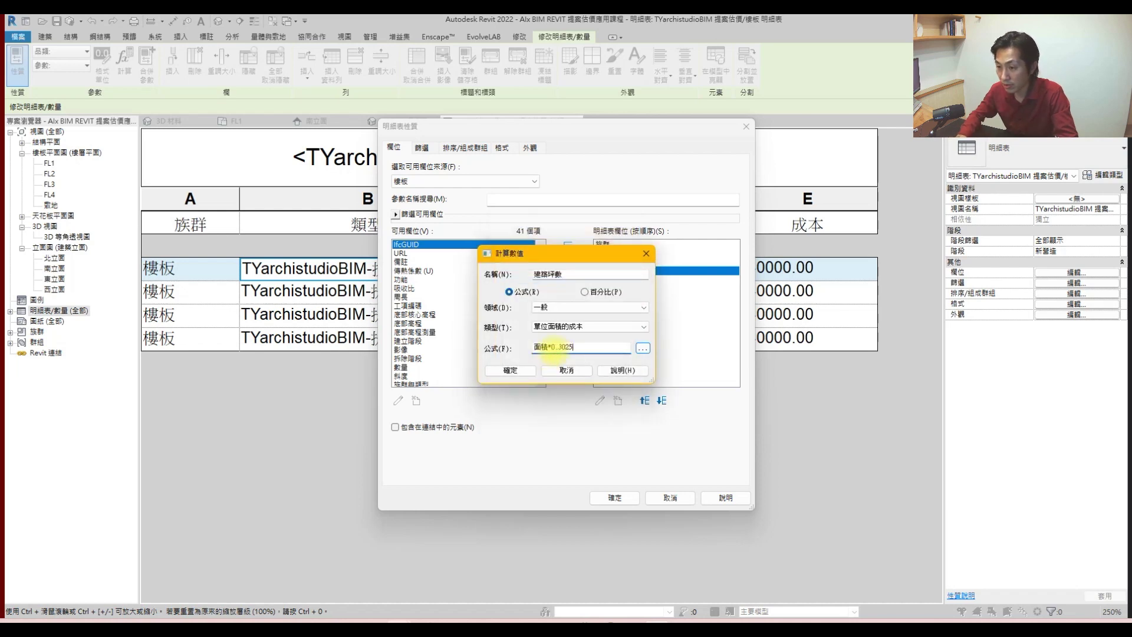
{"action": "key", "text": "Return"}
{"action": "left_click", "coordinate": [632, 321]}
- Set the type of 建築坪數 to 數值 and add the calculated value to the floor schedule
{"action": "left_click", "coordinate": [557, 328]}
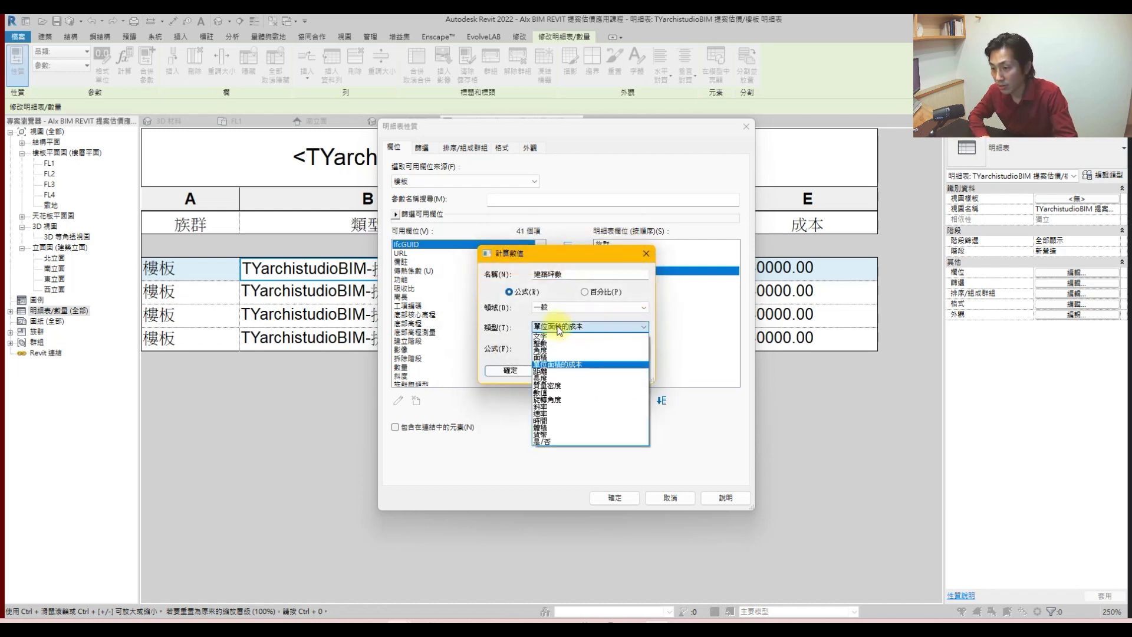
{"action": "left_click", "coordinate": [559, 392]}
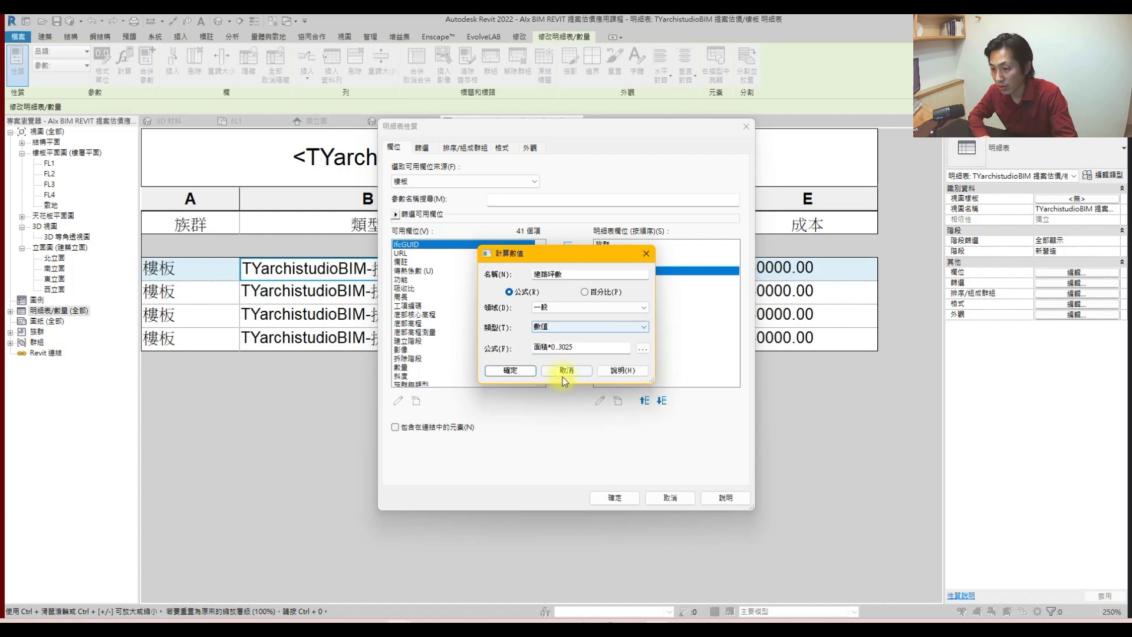
{"action": "left_click", "coordinate": [525, 369]}
{"action": "left_click", "coordinate": [625, 502]}
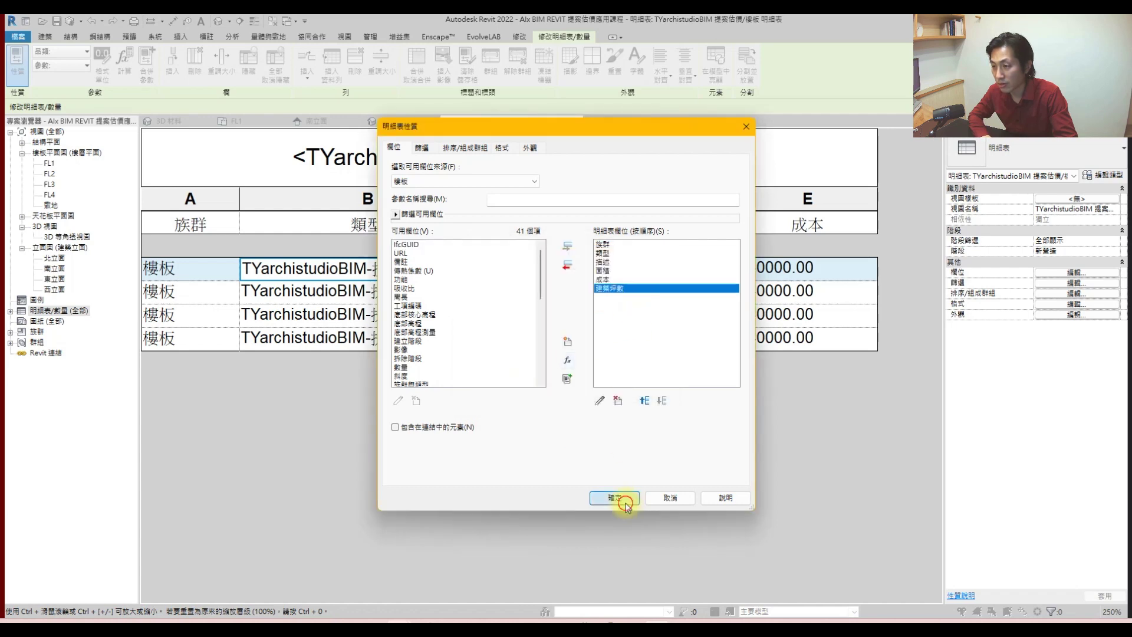
- Narrow the schedule's 成本 column and move the 成本 field after 建築坪數
{"action": "scroll", "coordinate": [500, 351], "scroll_direction": "down", "scroll_amount": 3, "text": "ctrl"}
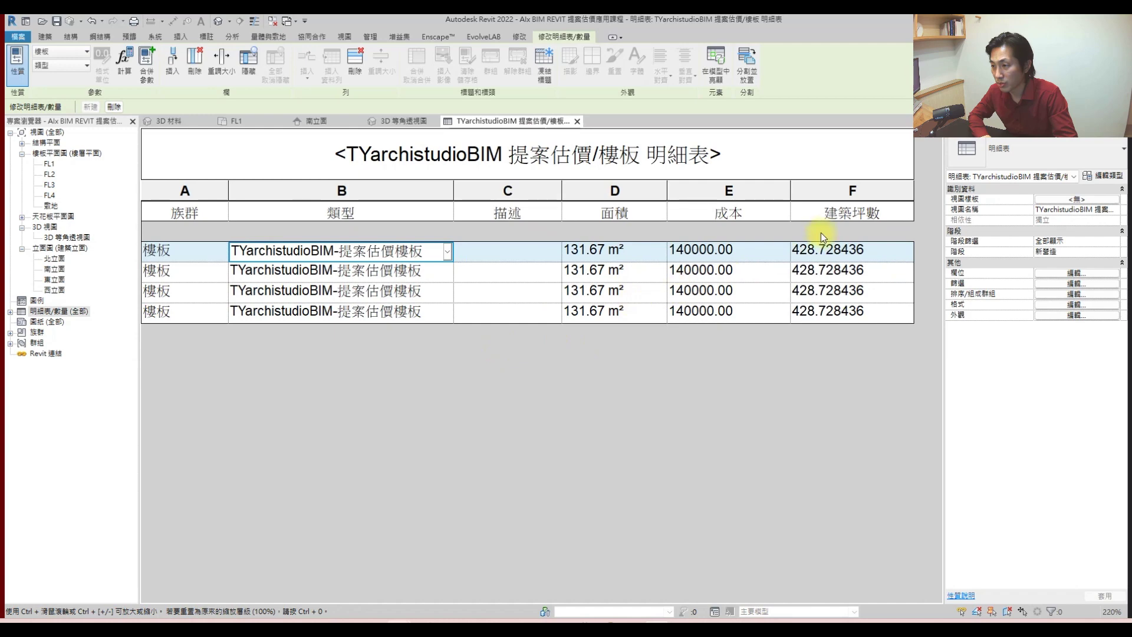
{"action": "left_click_drag", "start_coordinate": [788, 190], "coordinate": [760, 189]}
{"action": "left_click", "coordinate": [1087, 284]}
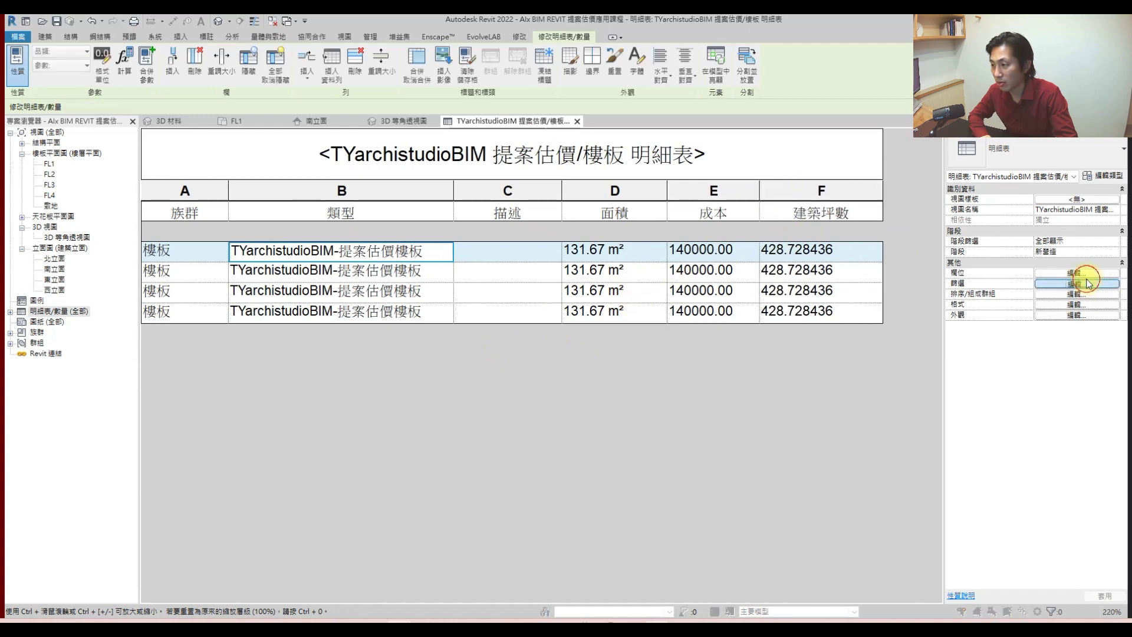
{"action": "left_click", "coordinate": [393, 146]}
{"action": "left_click", "coordinate": [621, 279]}
{"action": "left_click", "coordinate": [661, 400]}
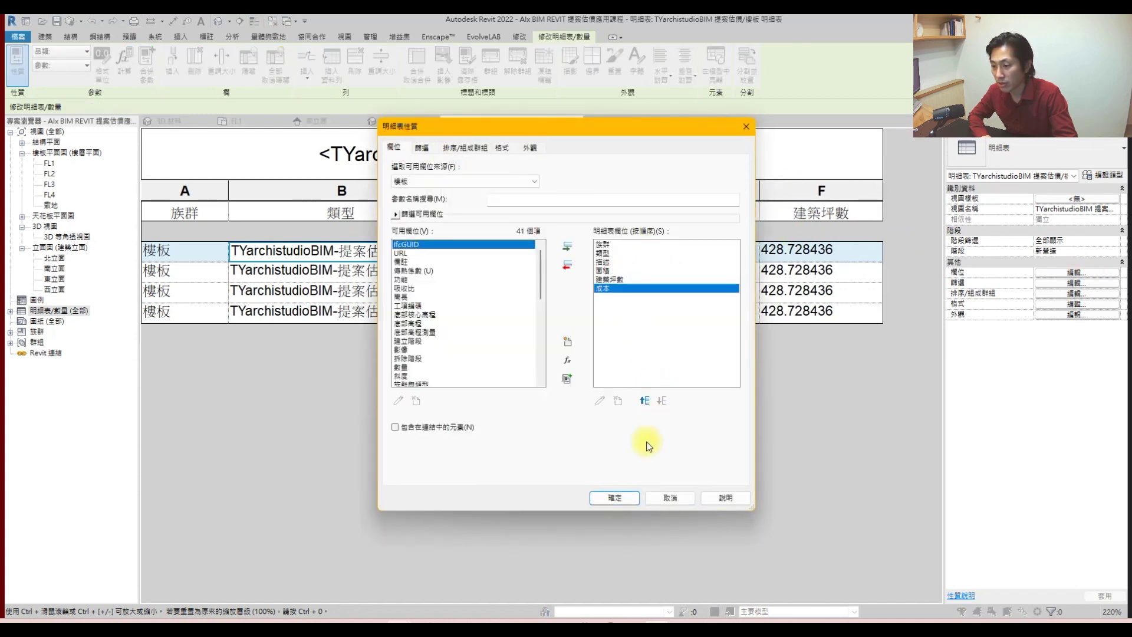
- Create a second formula-based calculated value in the floor schedule and name it 面積總價(坪)
{"action": "left_click", "coordinate": [566, 362]}
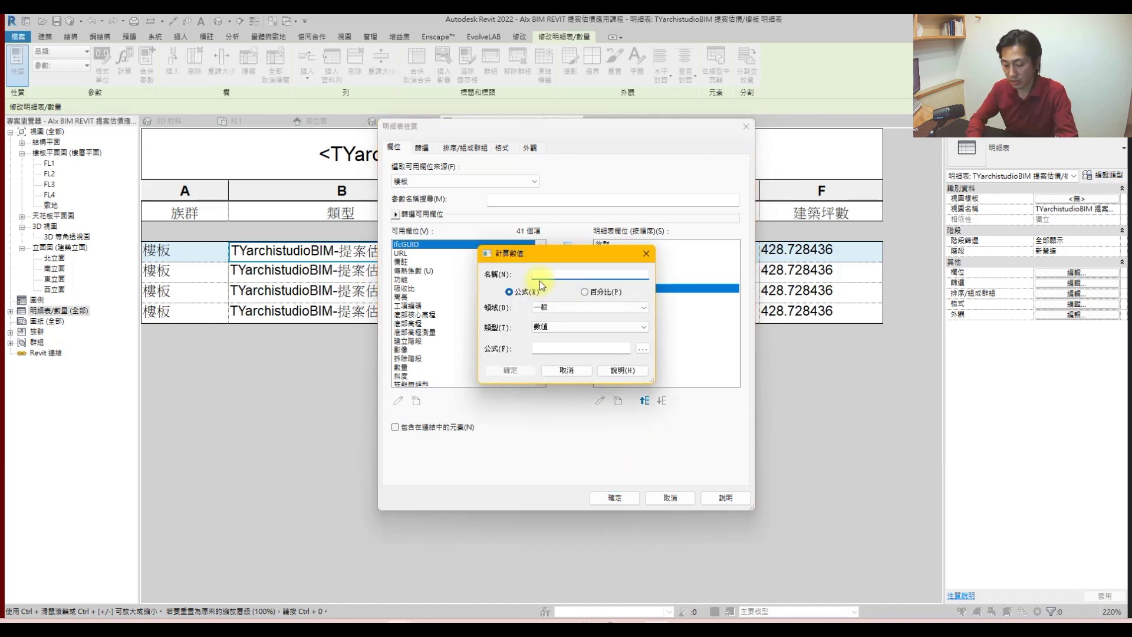
{"action": "type", "text": "yj/"}
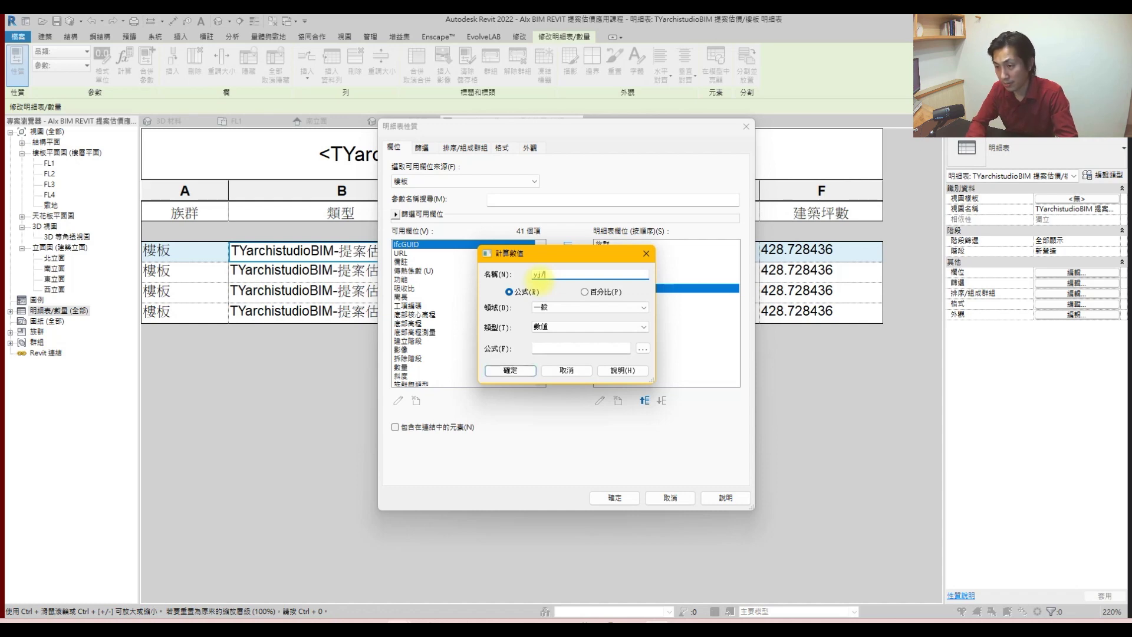
{"action": "type", "text": "3ru84"}
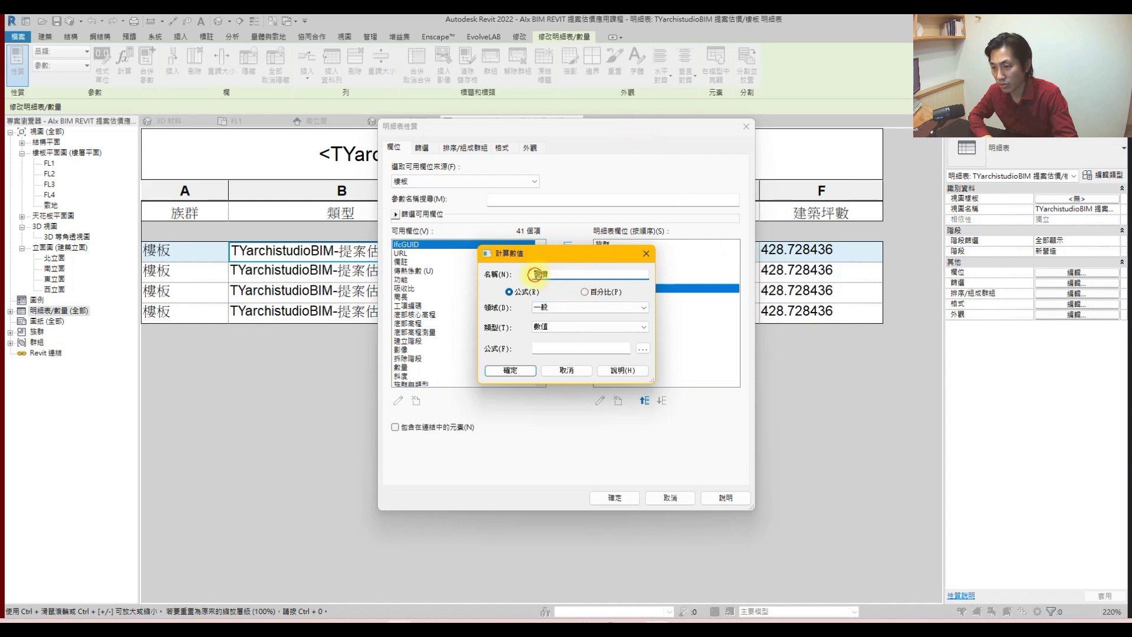
{"action": "key", "text": "Home"}
{"action": "type", "text": "x.6103"}
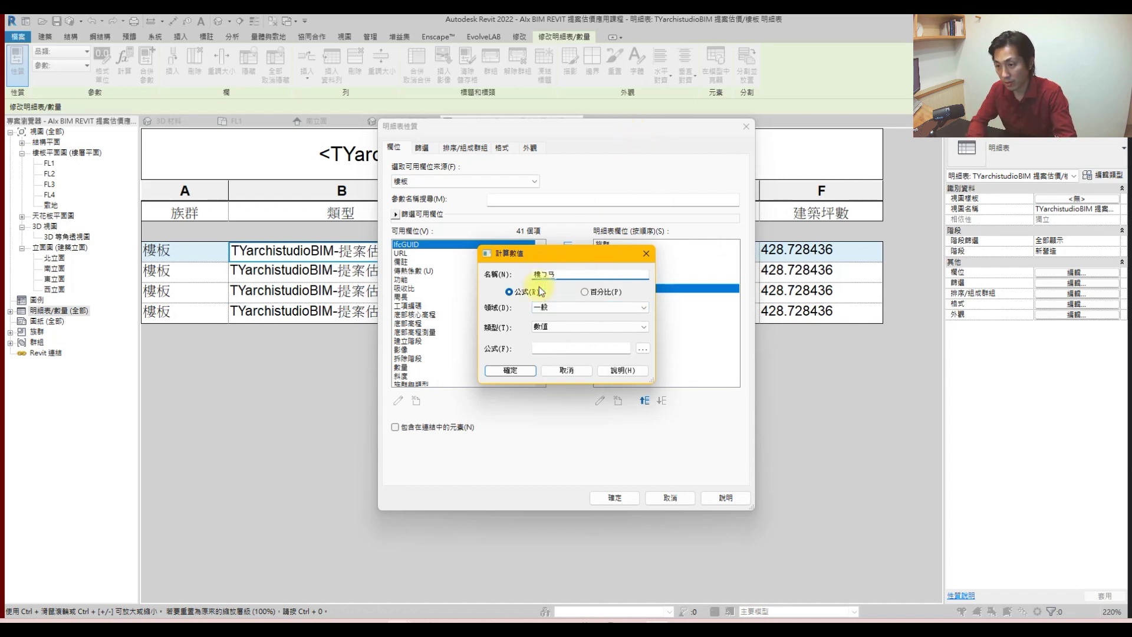
{"action": "key", "text": "Escape"}
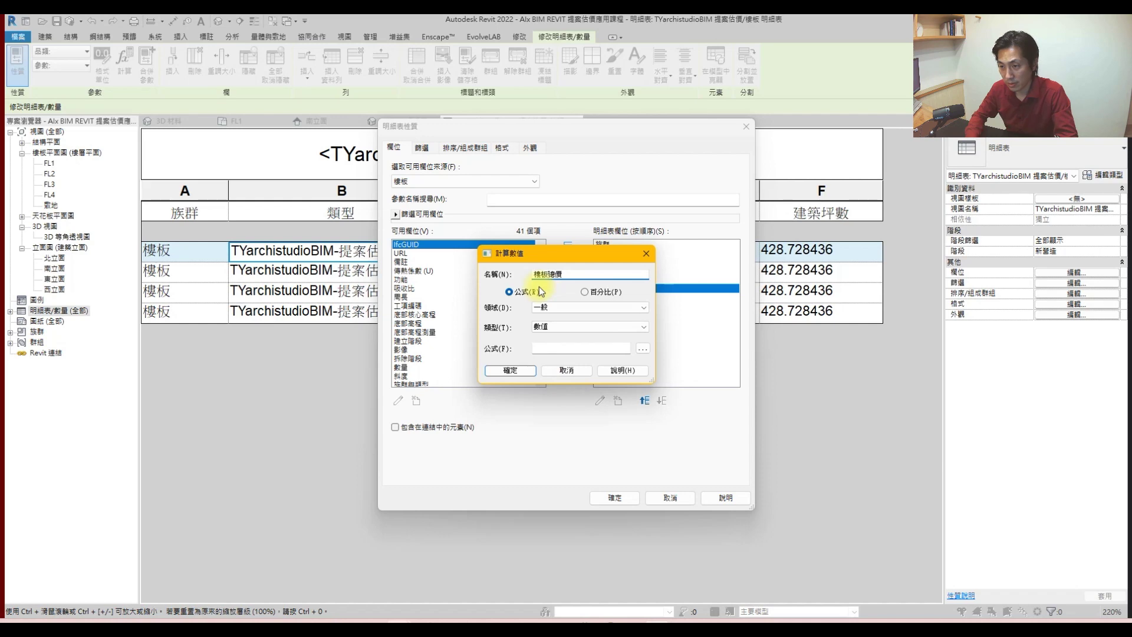
{"action": "type", "text": "單ㄋ"}
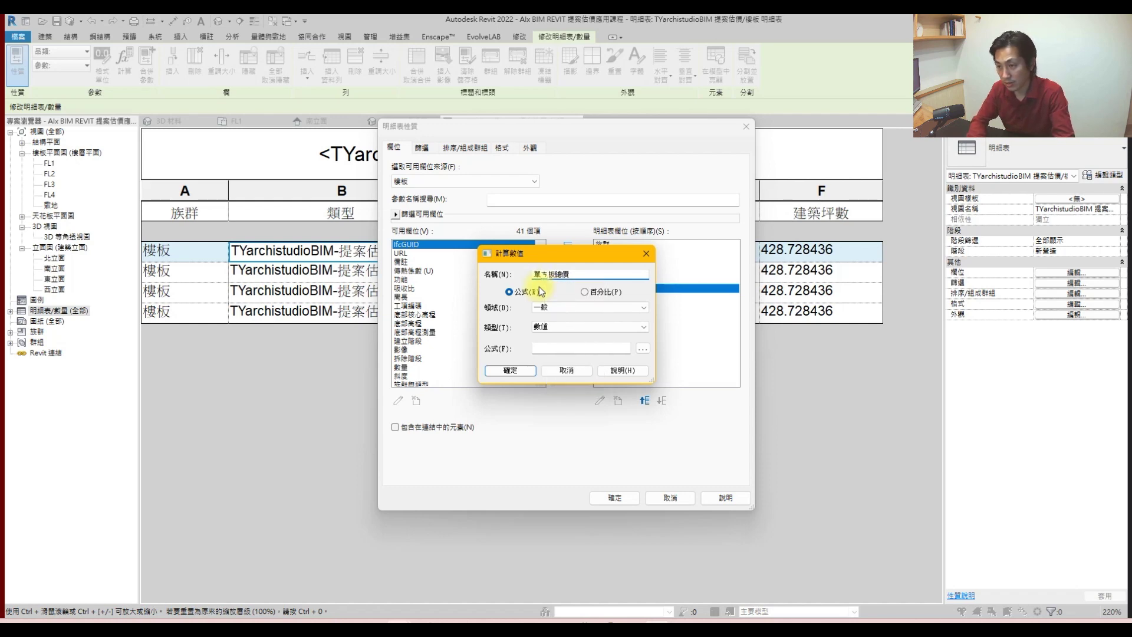
{"action": "type", "text": "層"}
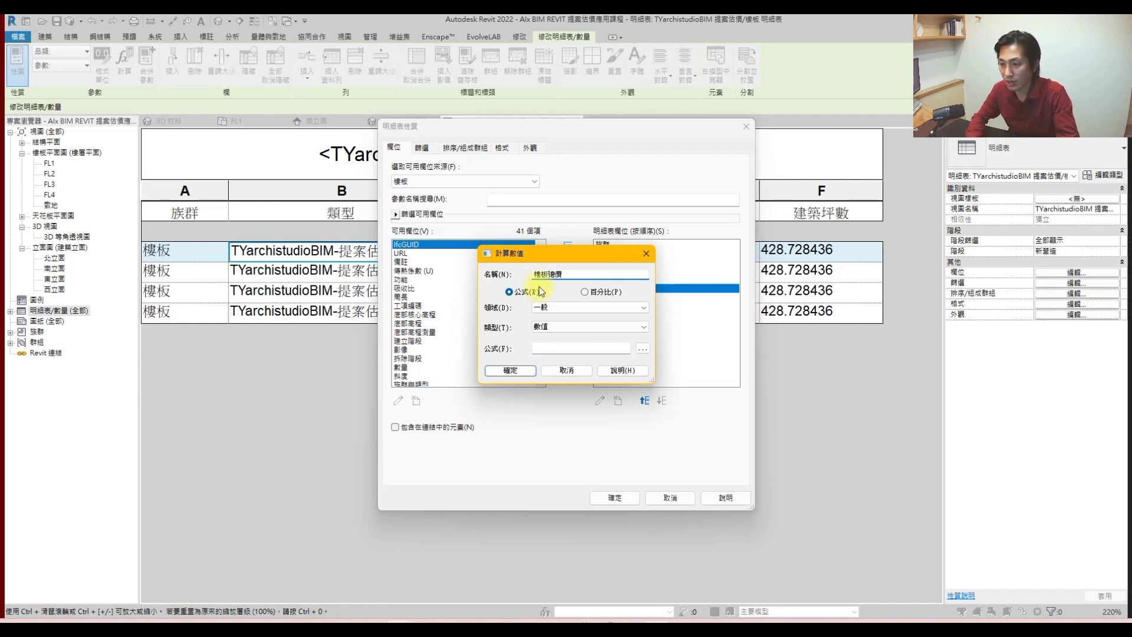
{"action": "type", "text": "面積"}
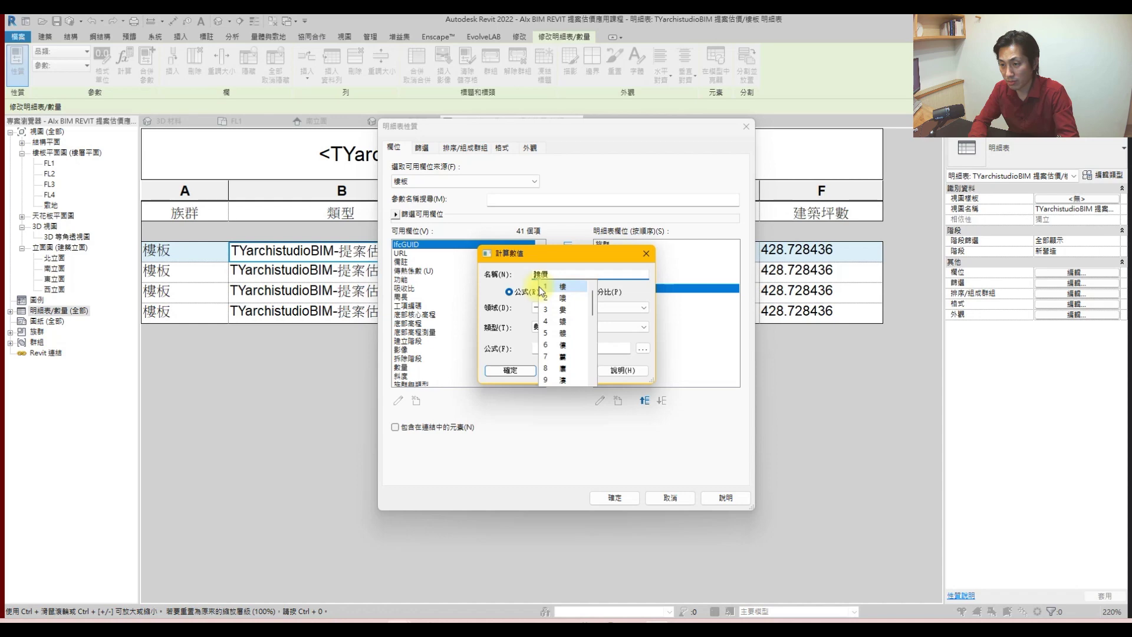
{"action": "type", "text": "總價"}
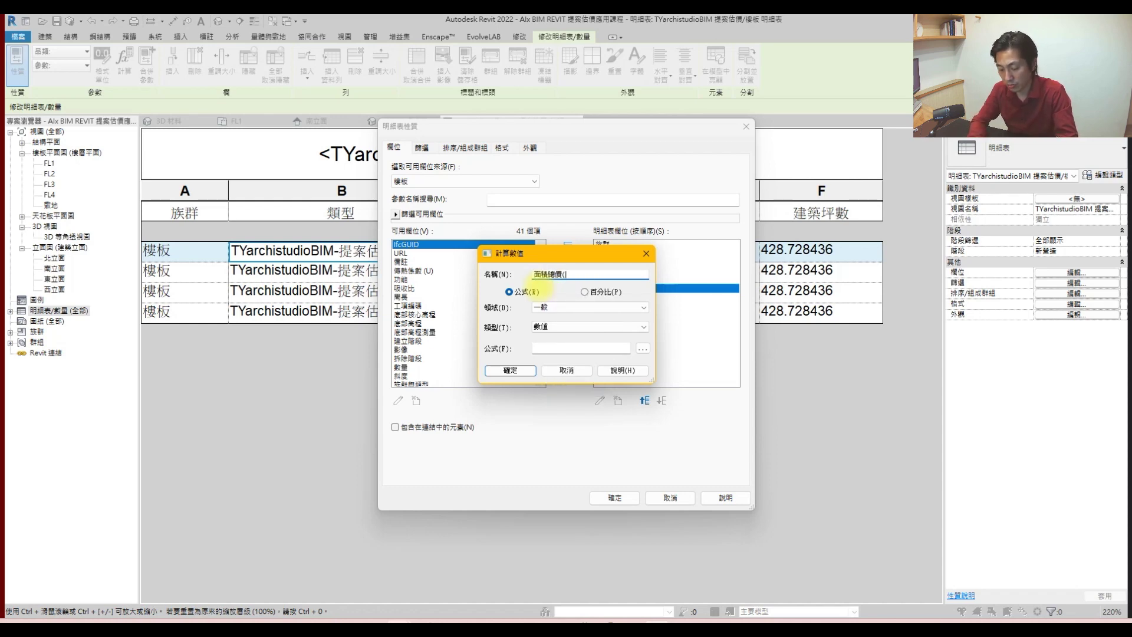
{"action": "type", "text": "(平8)"}
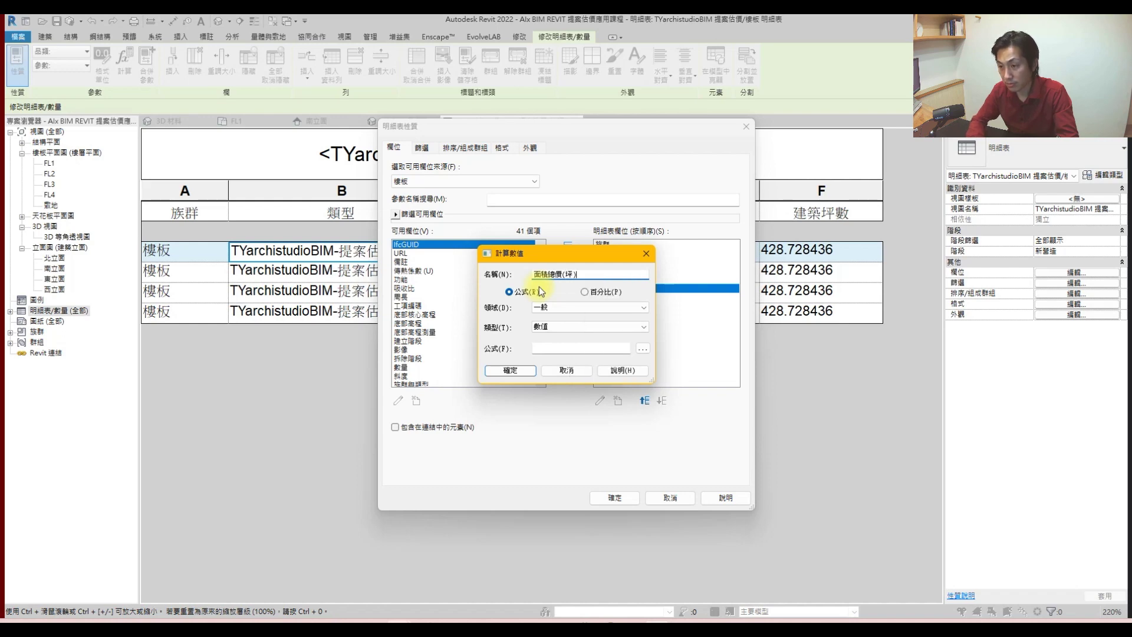
- Enter 建築坪數*成本 as the formula of the 面積總價(坪) calculated value and add it to the floor schedule
{"action": "left_click", "coordinate": [642, 348]}
{"action": "left_click", "coordinate": [515, 287]}
{"action": "left_click", "coordinate": [547, 389]}
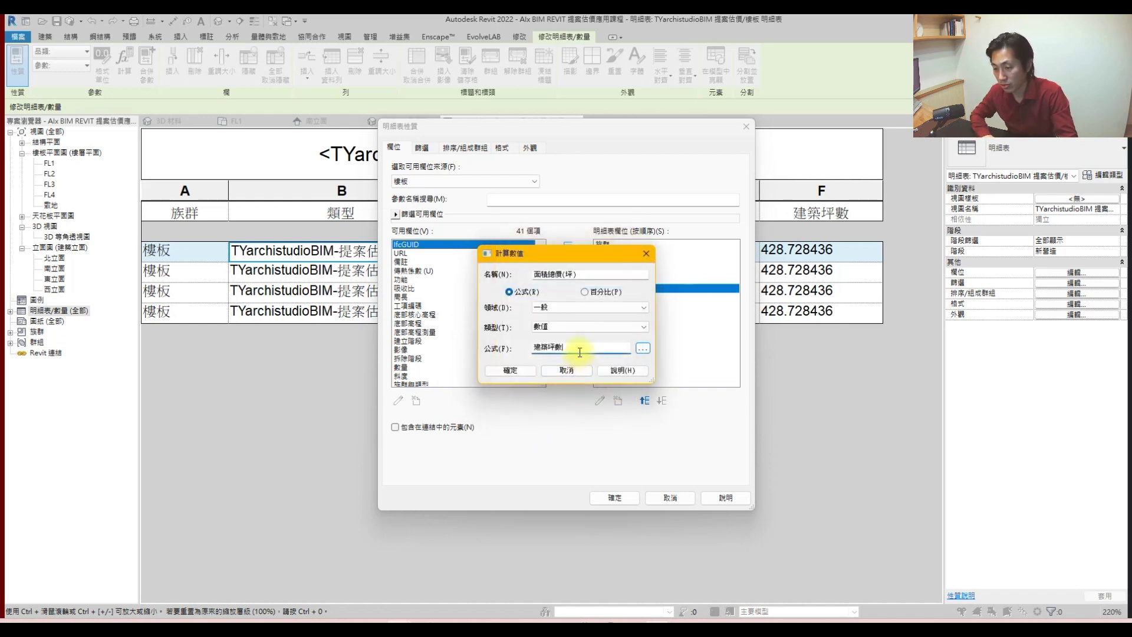
{"action": "type", "text": "*"}
{"action": "left_click", "coordinate": [642, 349]}
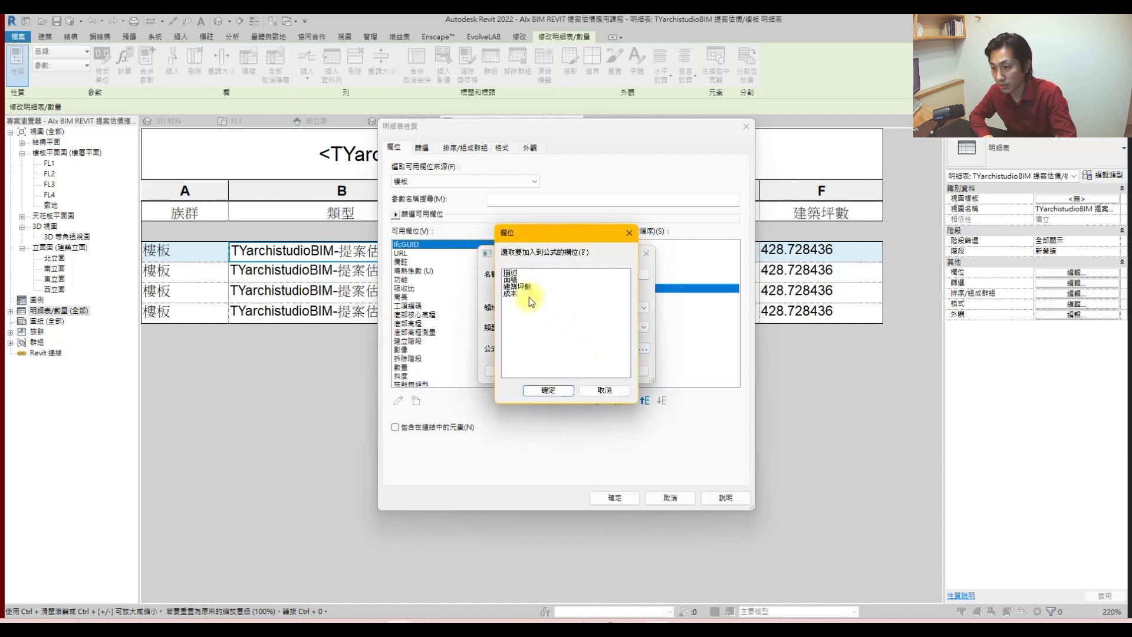
{"action": "left_click", "coordinate": [516, 294]}
{"action": "left_click", "coordinate": [539, 388]}
{"action": "left_click", "coordinate": [510, 371]}
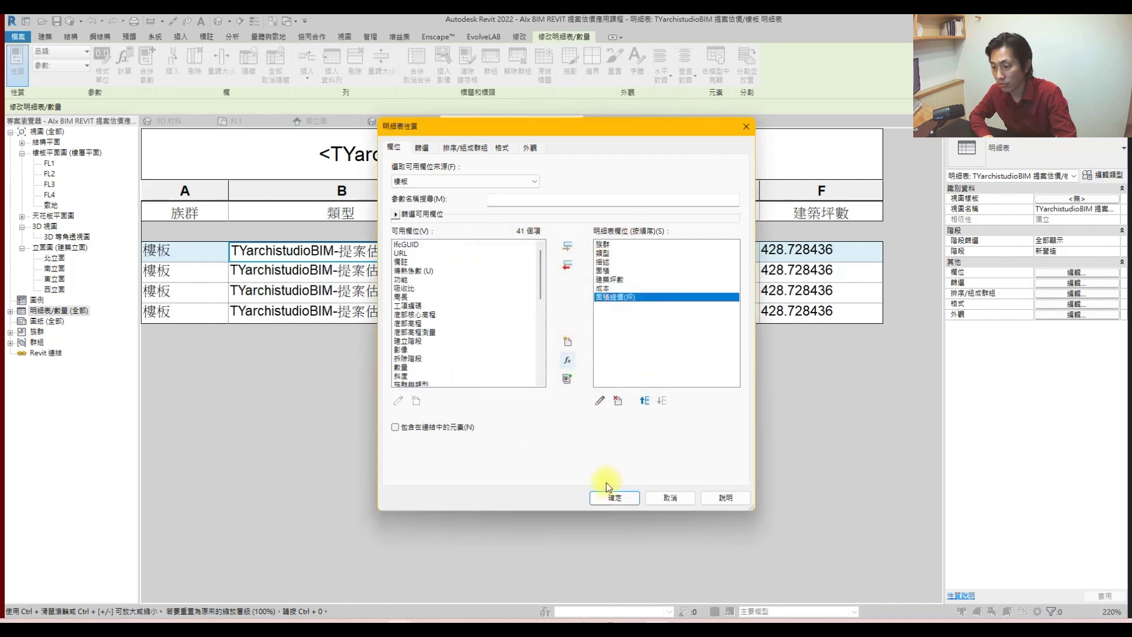
{"action": "left_click", "coordinate": [613, 497]}
{"action": "scroll", "coordinate": [551, 386], "scroll_direction": "down", "scroll_amount": 3, "text": "ctrl"}
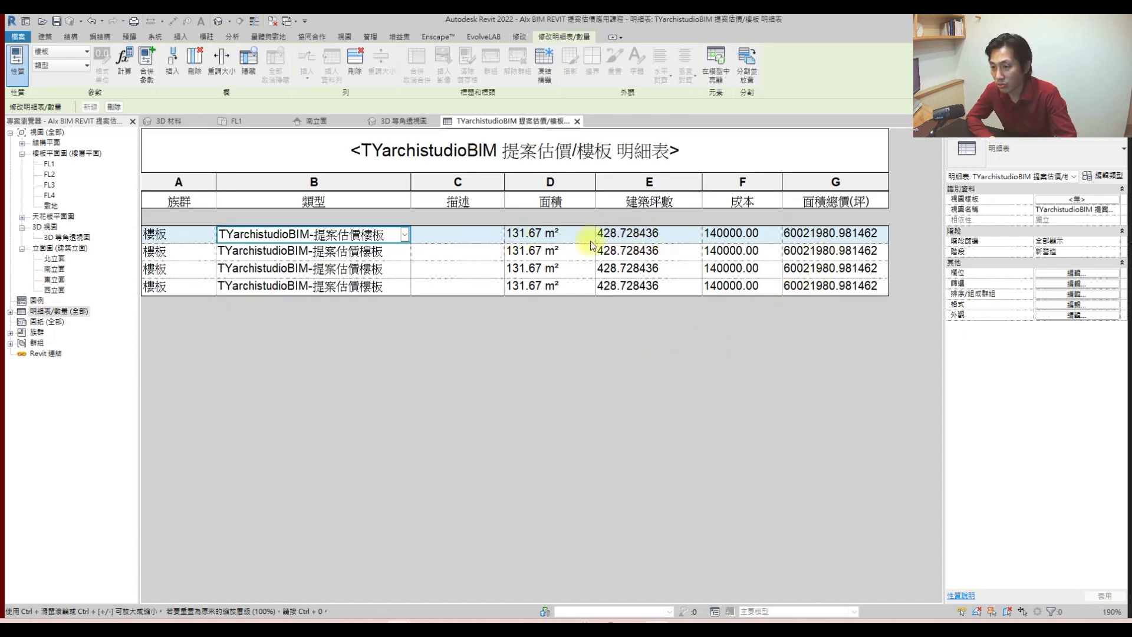
- Change the 建築坪數 calculated value's formula to 面積 * 0.3025 /1 and apply the floor schedule's fields
{"action": "left_click", "coordinate": [1076, 272]}
{"action": "left_click", "coordinate": [609, 289]}
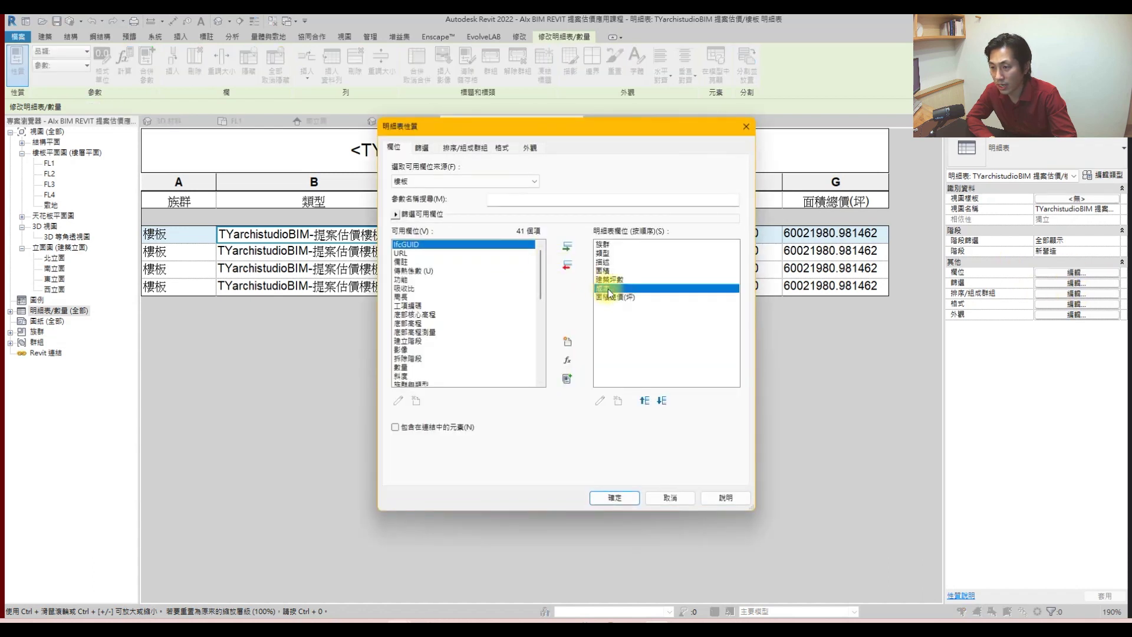
{"action": "left_click", "coordinate": [610, 279]}
{"action": "left_click", "coordinate": [599, 401]}
{"action": "left_click", "coordinate": [553, 349]}
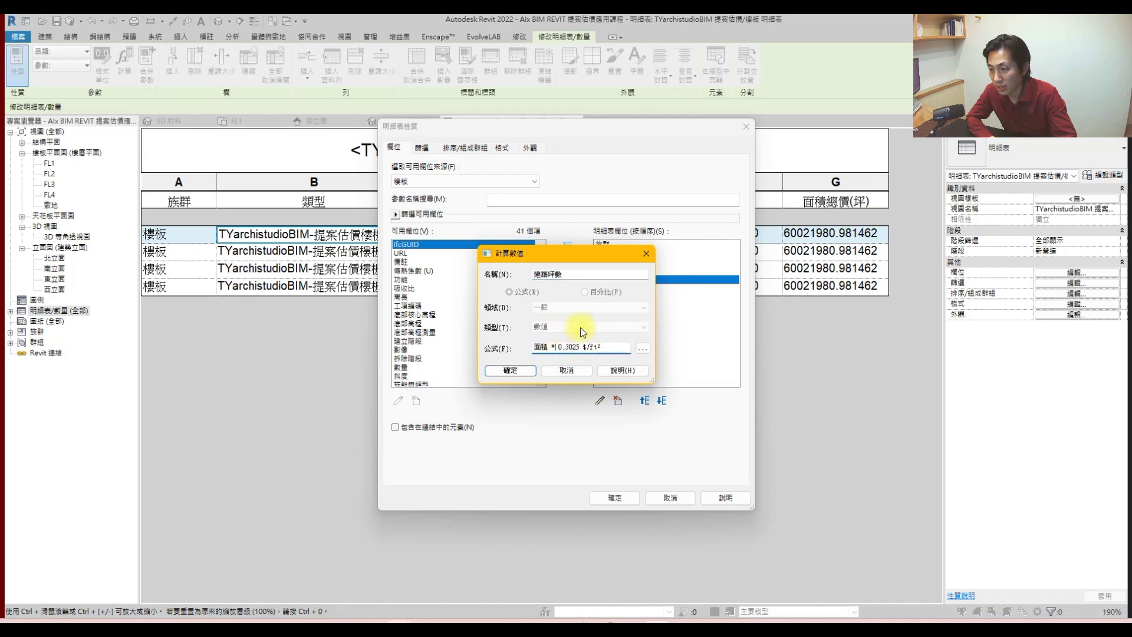
{"action": "left_click_drag", "start_coordinate": [582, 347], "coordinate": [626, 348]}
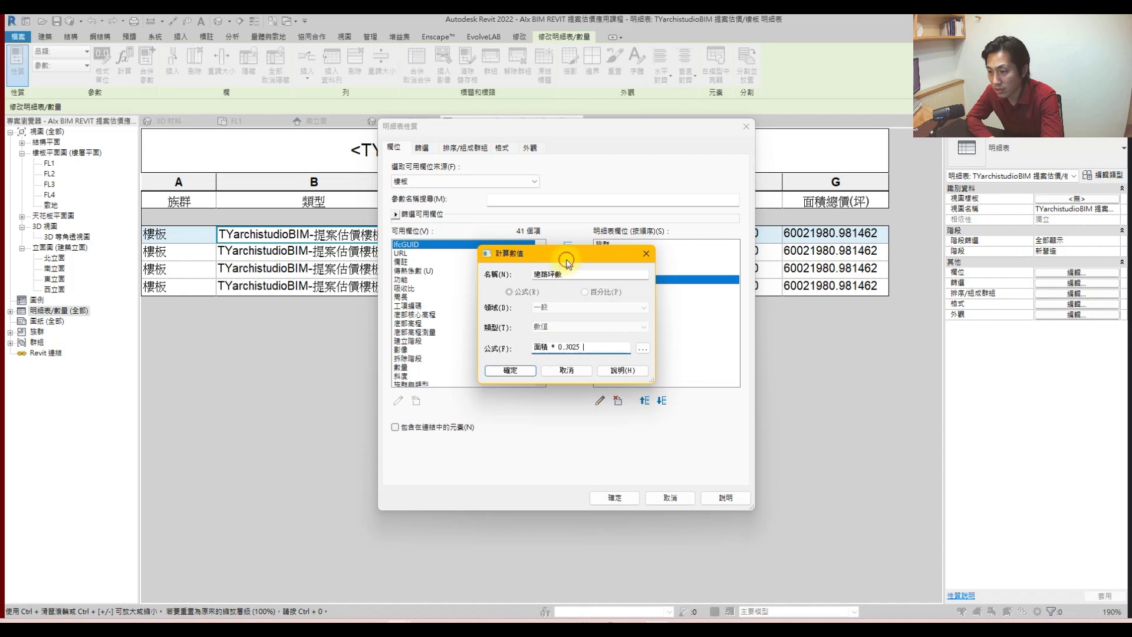
{"action": "left_click_drag", "start_coordinate": [565, 254], "coordinate": [490, 260]}
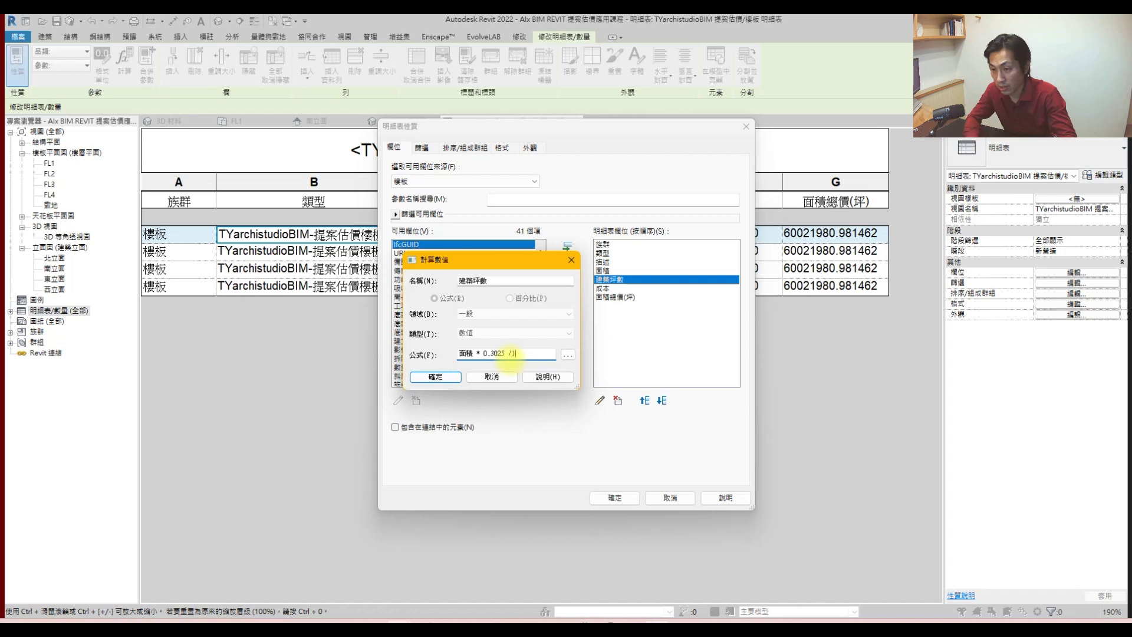
{"action": "key", "text": "Return"}
{"action": "left_click", "coordinate": [614, 498]}
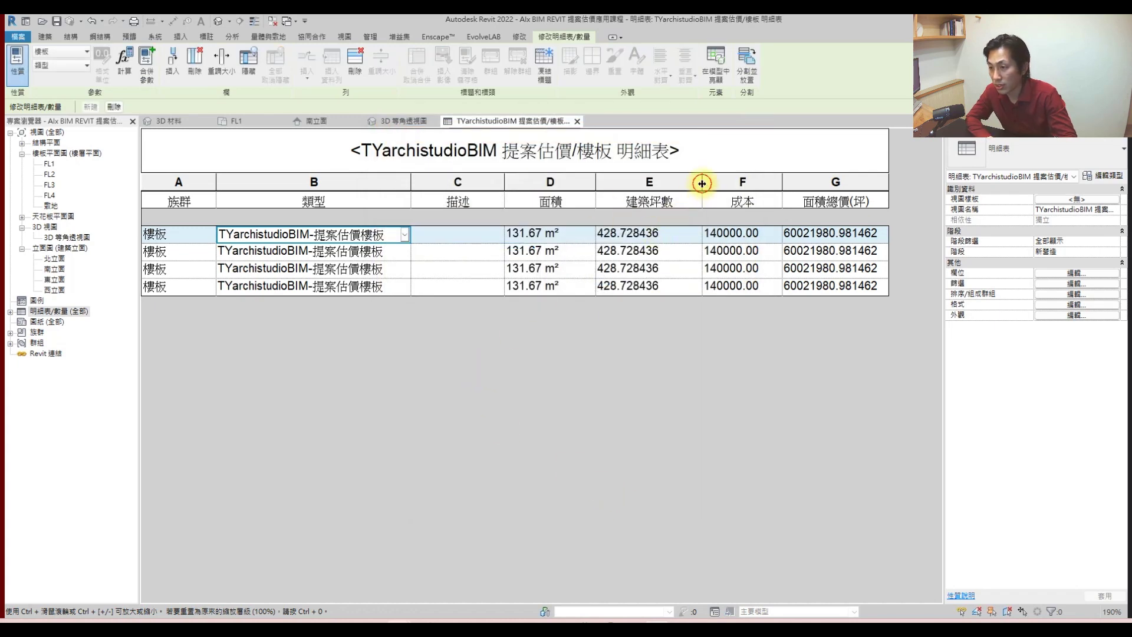
- Narrow the 建築坪數 and 面積 columns of the floor schedule
{"action": "left_click_drag", "start_coordinate": [701, 183], "coordinate": [679, 184]}
{"action": "left_click_drag", "start_coordinate": [596, 184], "coordinate": [582, 236]}
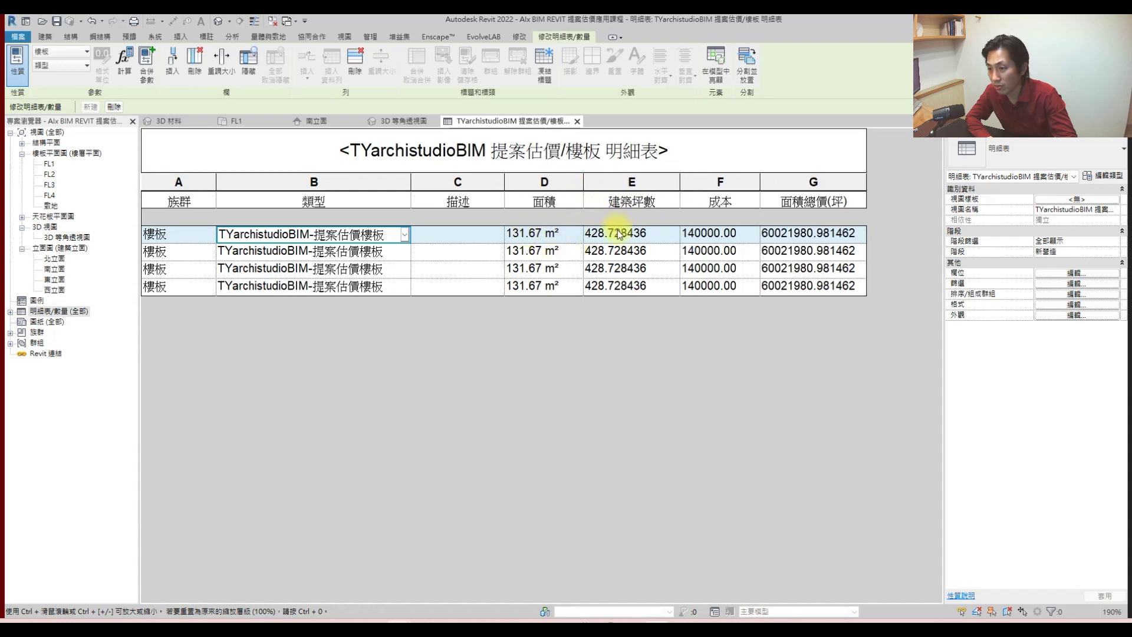
- Copy 面積 * 0.3025 from the 建築坪數 formula, then permanently delete that calculated value from the floor schedule
{"action": "left_click", "coordinate": [1069, 274]}
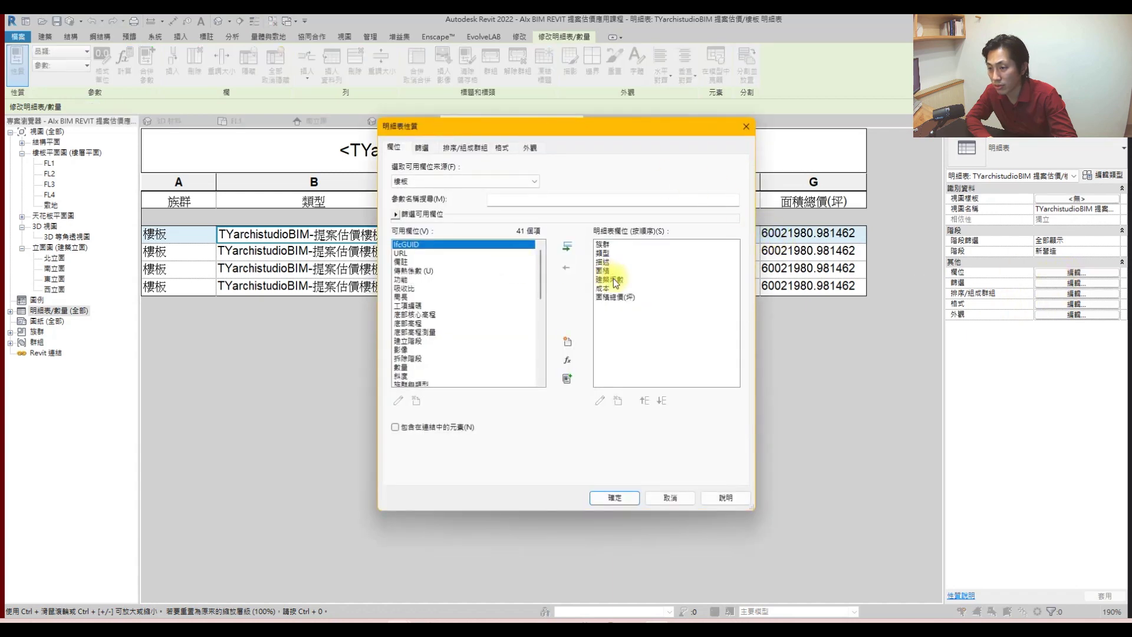
{"action": "left_click", "coordinate": [609, 279]}
{"action": "left_click", "coordinate": [600, 400]}
{"action": "left_click", "coordinate": [537, 354]}
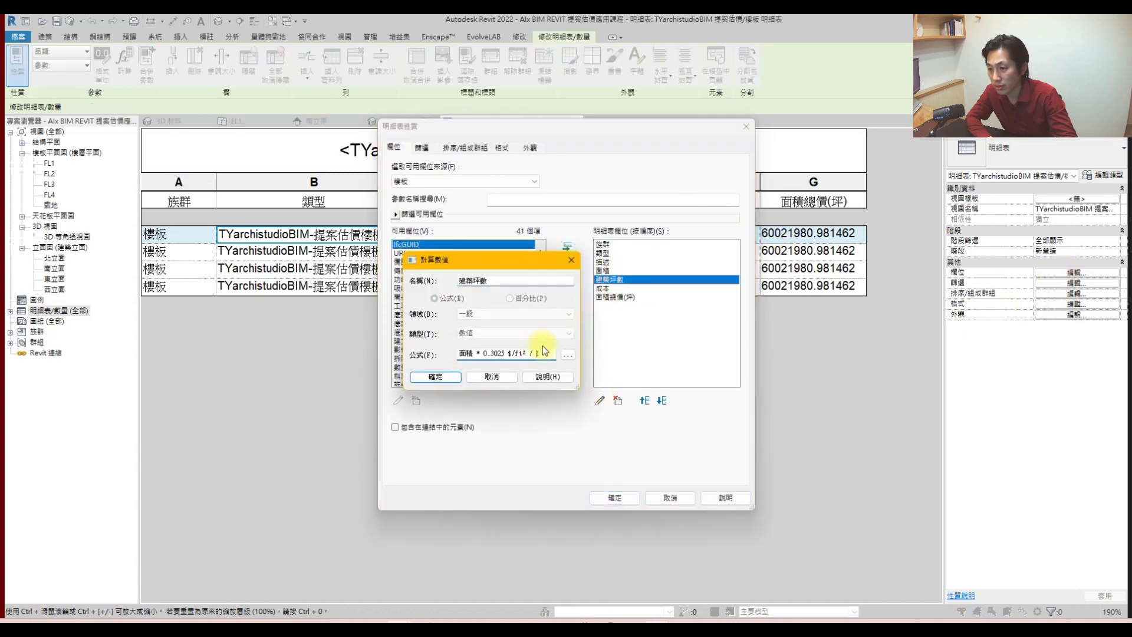
{"action": "left_click_drag", "start_coordinate": [505, 353], "coordinate": [457, 354]}
{"action": "key", "text": "ctrl+c"}
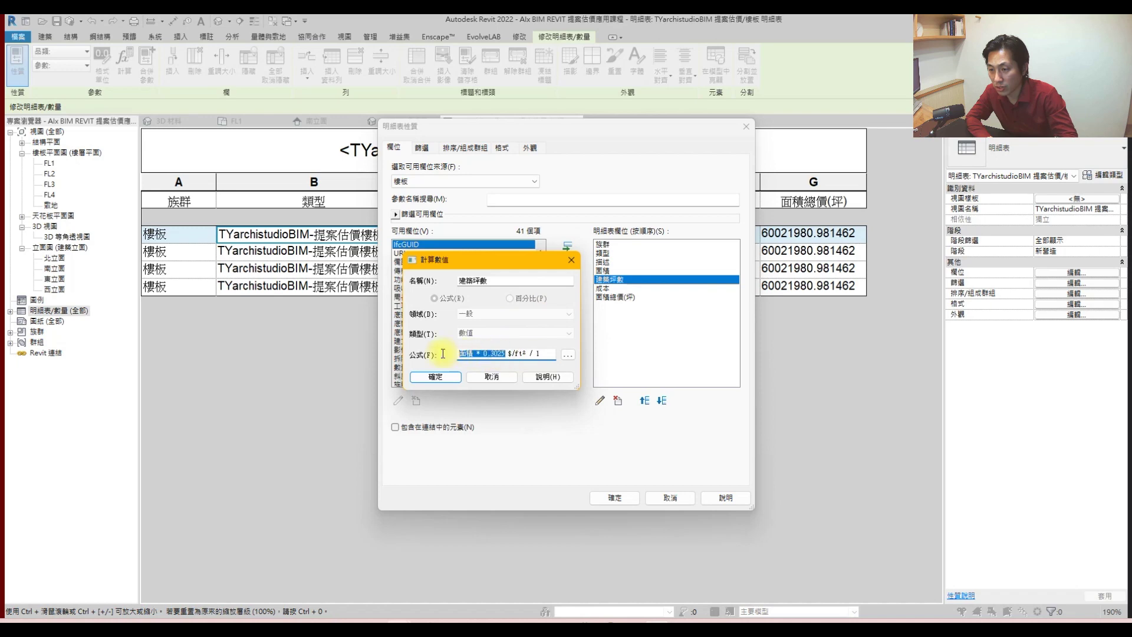
{"action": "left_click", "coordinate": [491, 376]}
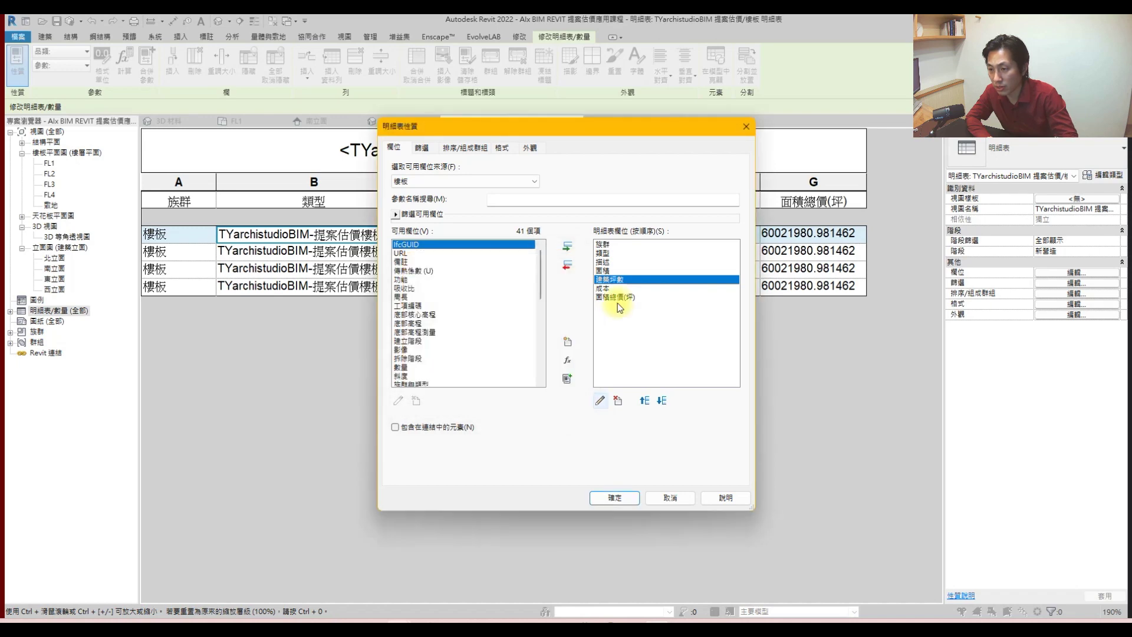
{"action": "left_click", "coordinate": [615, 402]}
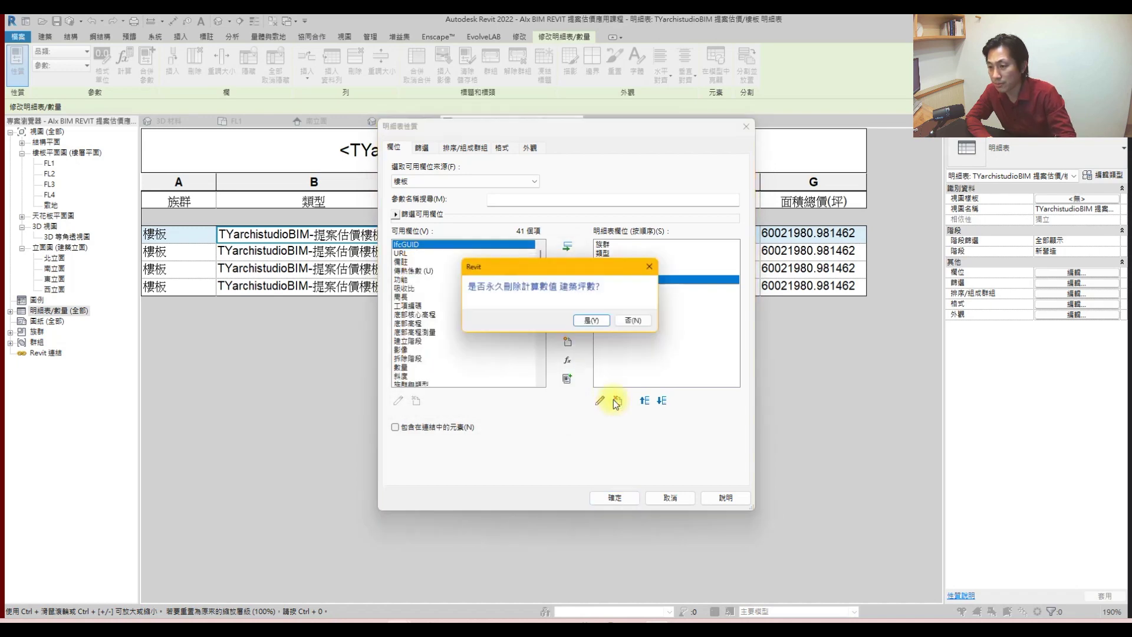
{"action": "left_click", "coordinate": [591, 322]}
- Create a formula-based calculated value in the floor schedule, name it 建築坪數 and keep its type as 數值
{"action": "left_click", "coordinate": [569, 361]}
{"action": "key", "text": "ctrl+v"}
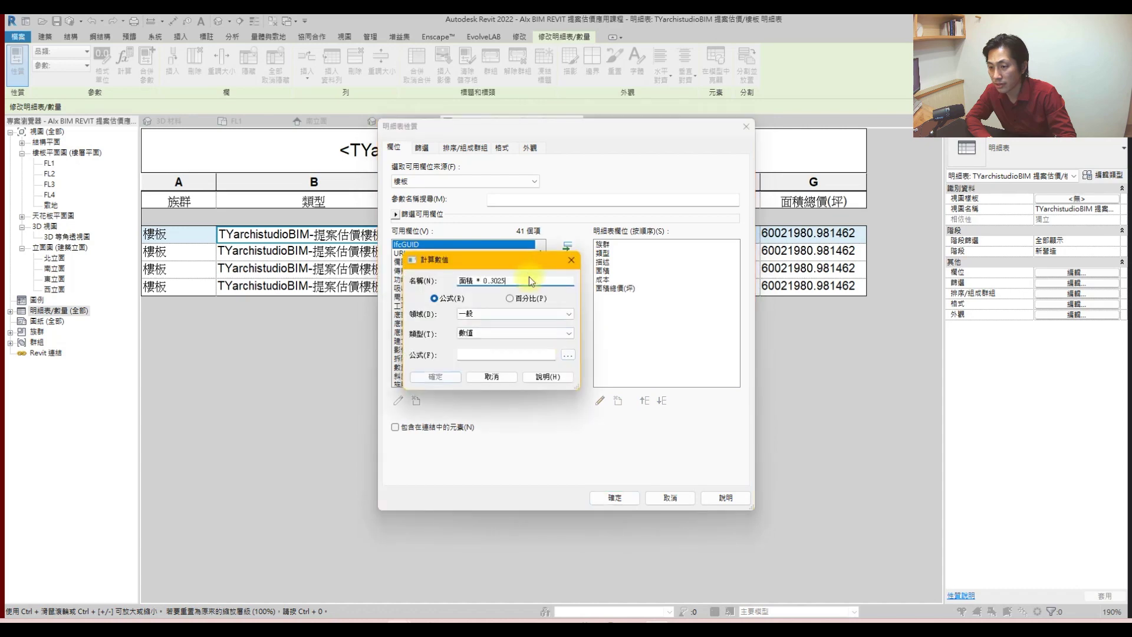
{"action": "left_click_drag", "start_coordinate": [470, 280], "coordinate": [578, 283]}
{"action": "key", "text": "BackSpace"}
{"action": "type", "text": "ru04"}
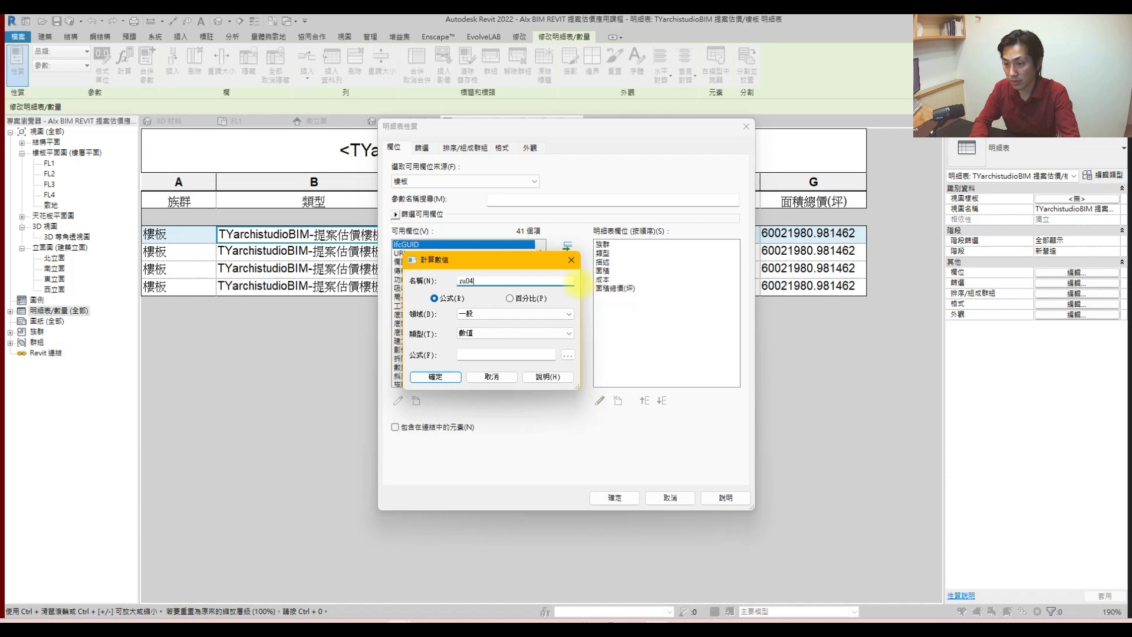
{"action": "type", "text": "建築平"}
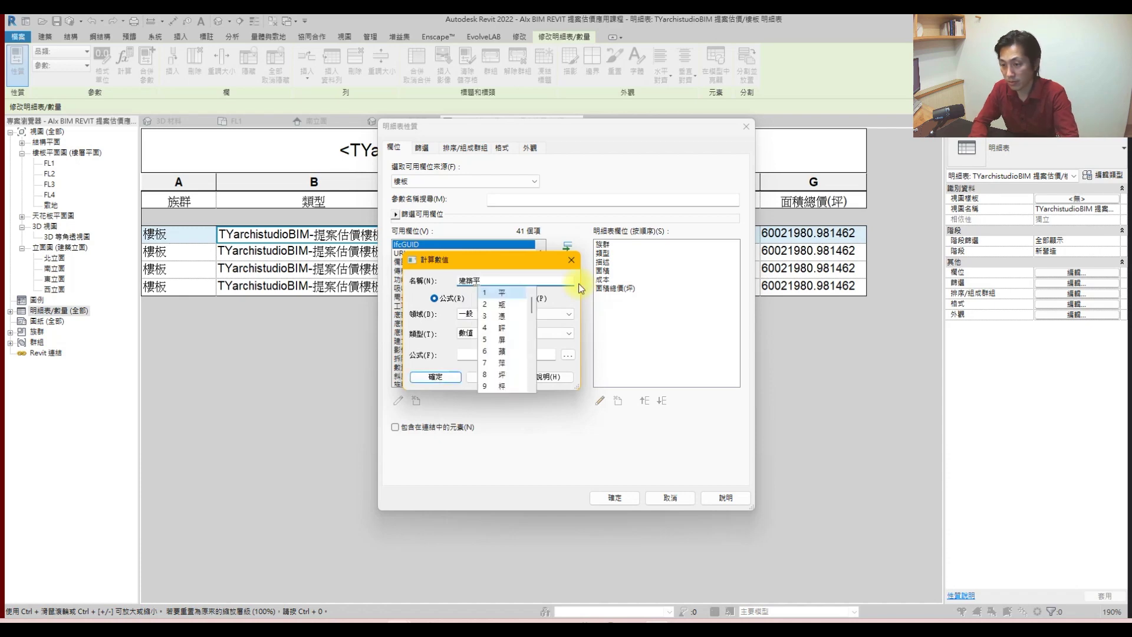
{"action": "type", "text": "坪數"}
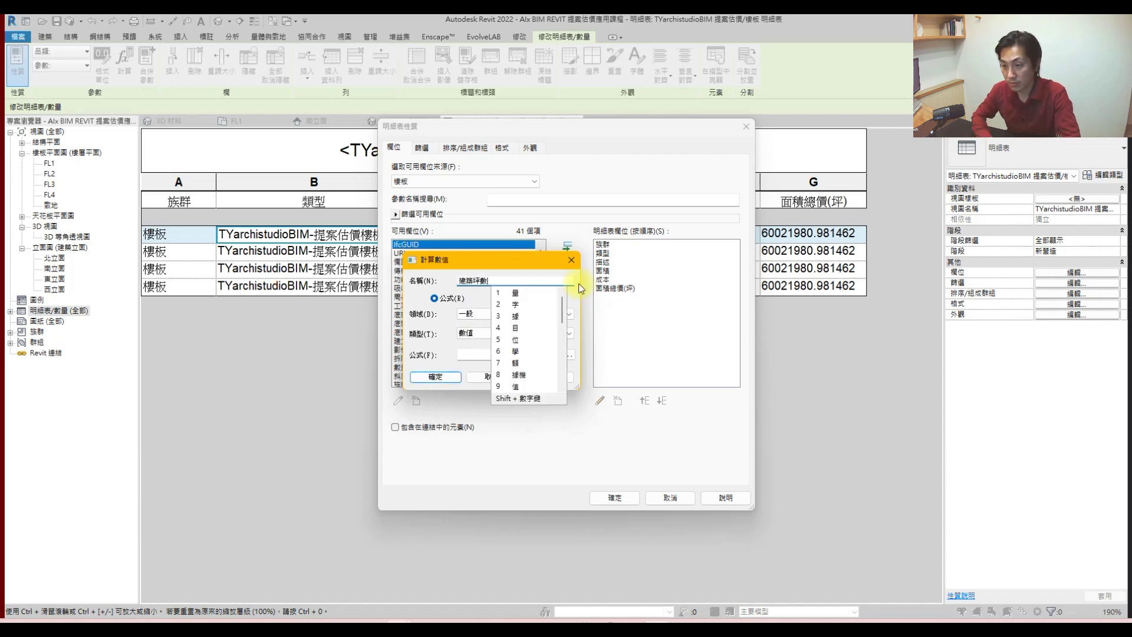
{"action": "left_click", "coordinate": [527, 332]}
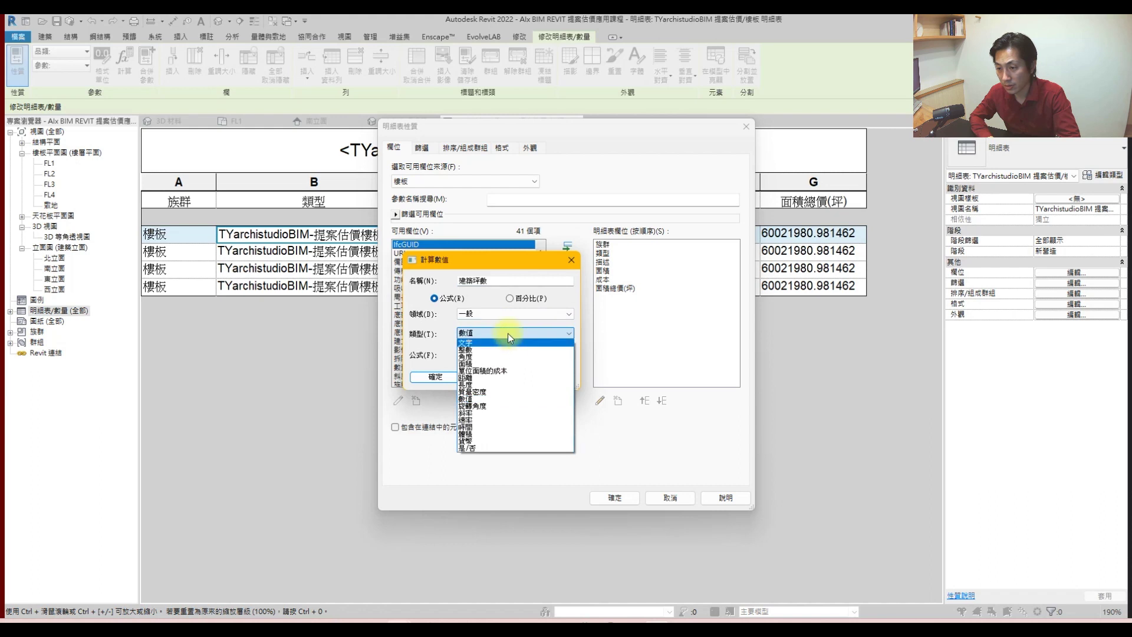
{"action": "left_click", "coordinate": [508, 332]}
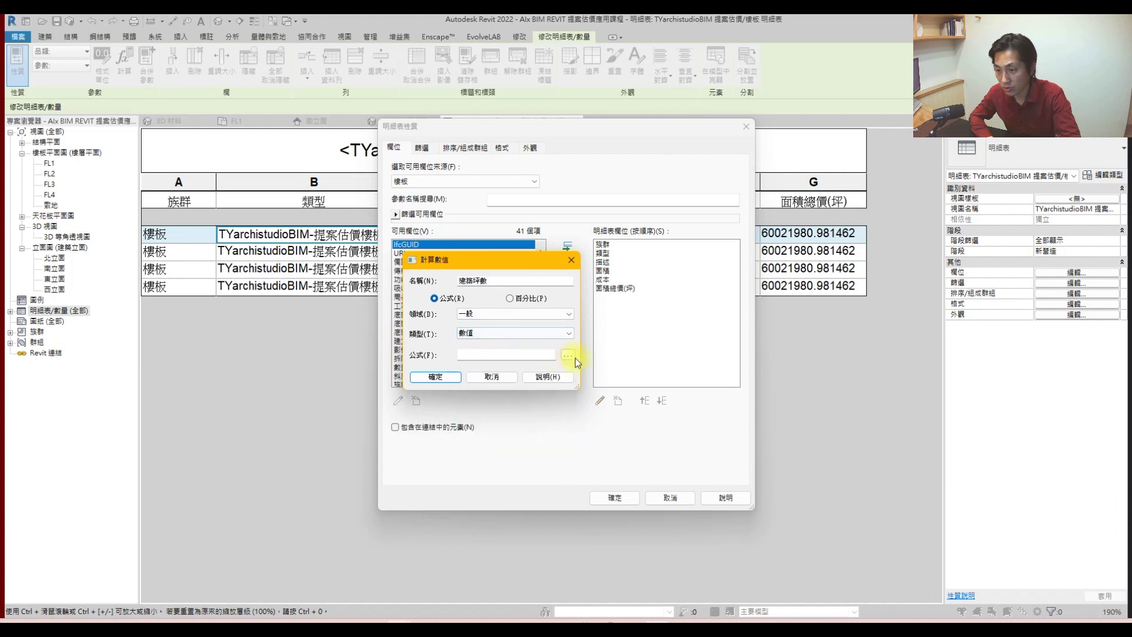
- Enter 面積*0.3025 as the formula of the new 建築坪數 value and add it to the schedule fields
{"action": "left_click", "coordinate": [569, 355]}
{"action": "left_click", "coordinate": [439, 286]}
{"action": "left_click", "coordinate": [473, 396]}
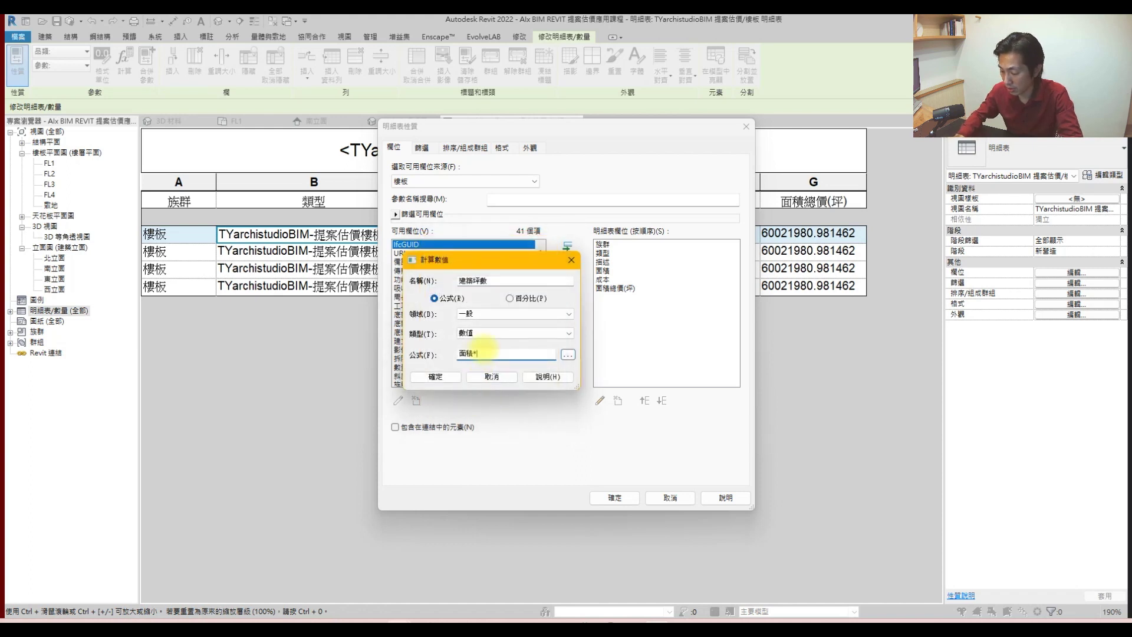
{"action": "key", "text": "Return"}
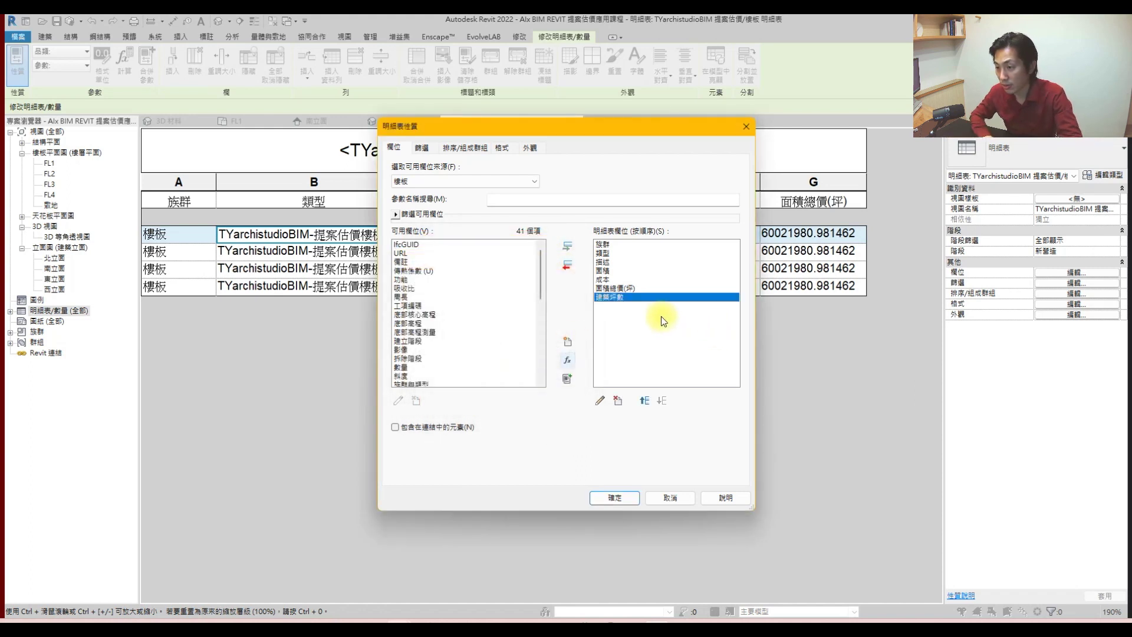
- Reorder the last schedule fields as 建築坪數, 成本, 面積總價(坪), and narrow the 建築坪數 and 成本 columns
{"action": "left_click", "coordinate": [644, 401]}
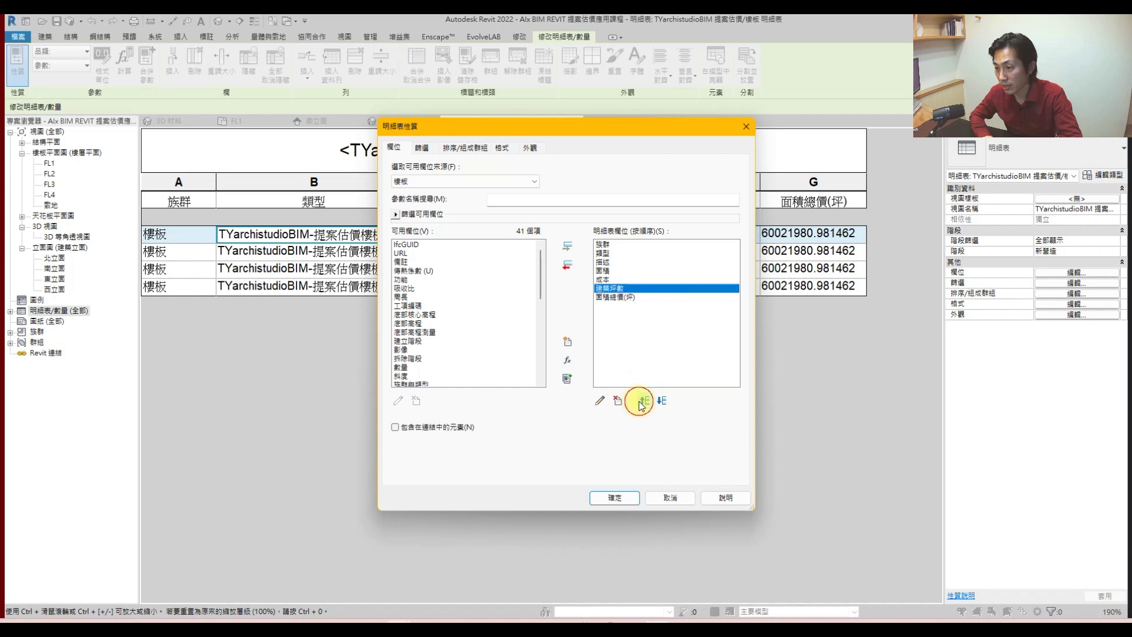
{"action": "left_click", "coordinate": [613, 280]}
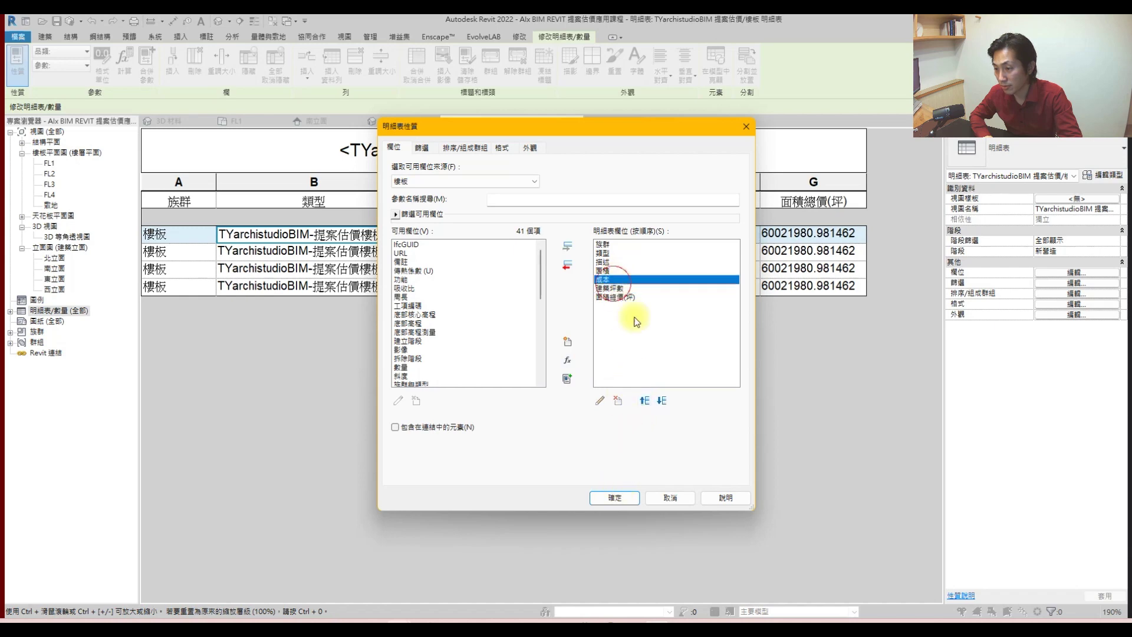
{"action": "left_click", "coordinate": [661, 400]}
{"action": "left_click", "coordinate": [662, 400]}
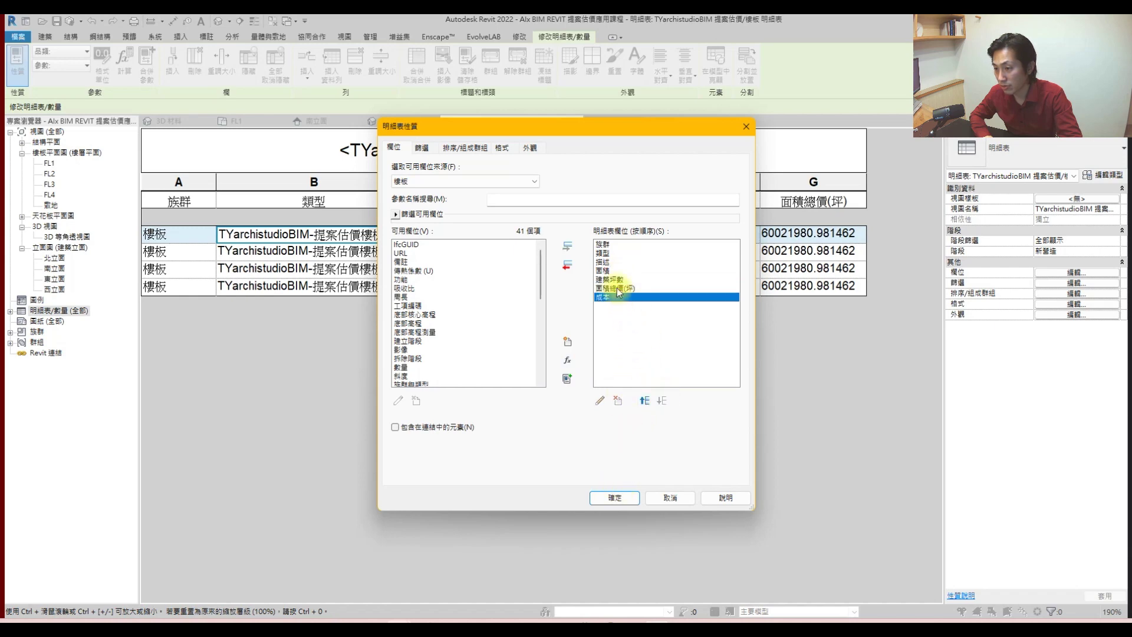
{"action": "left_click", "coordinate": [616, 288]}
{"action": "left_click", "coordinate": [661, 400]}
{"action": "left_click", "coordinate": [614, 497]}
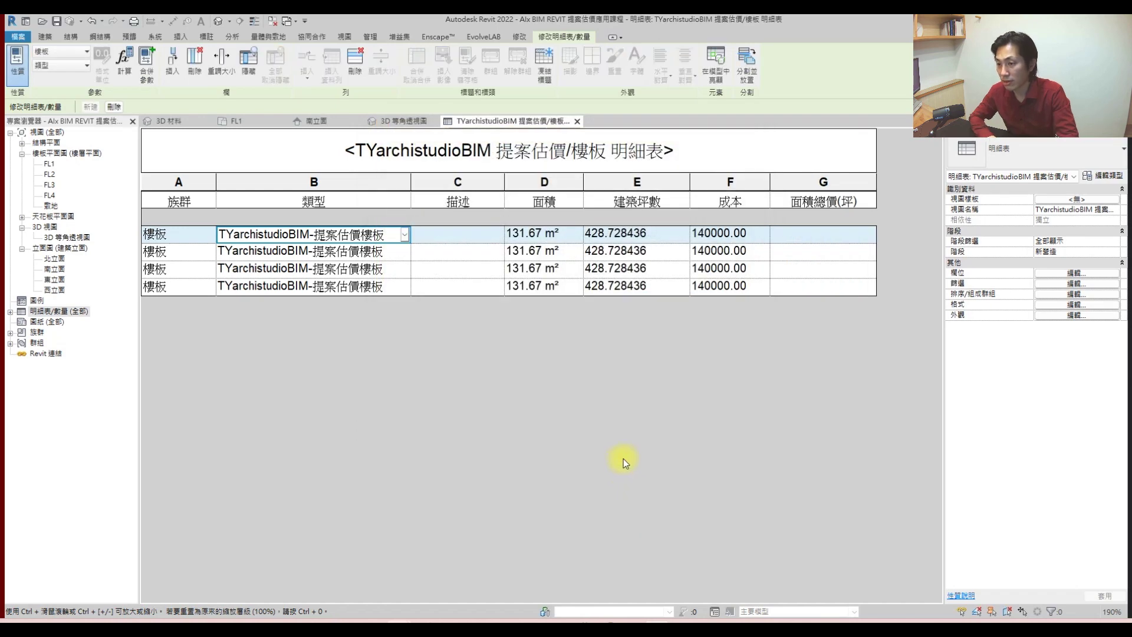
{"action": "left_click_drag", "start_coordinate": [688, 181], "coordinate": [665, 180]}
{"action": "left_click_drag", "start_coordinate": [745, 184], "coordinate": [738, 187]}
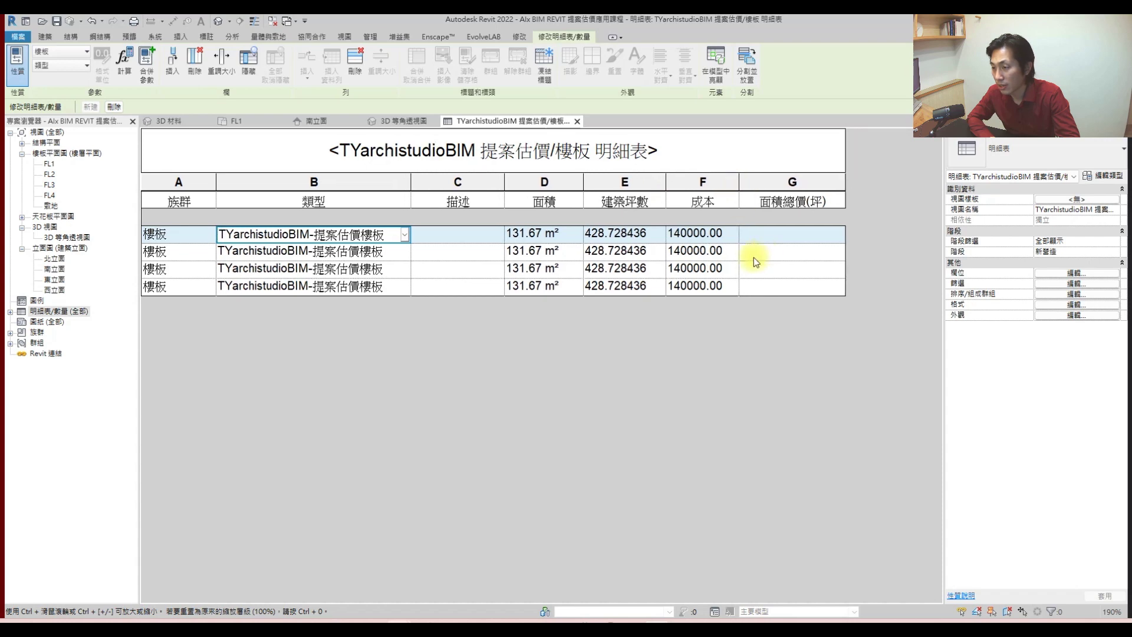
- Copy the name of the 面積總價(坪) calculated value in the floor schedule, then permanently delete that value
{"action": "left_click", "coordinate": [1074, 273]}
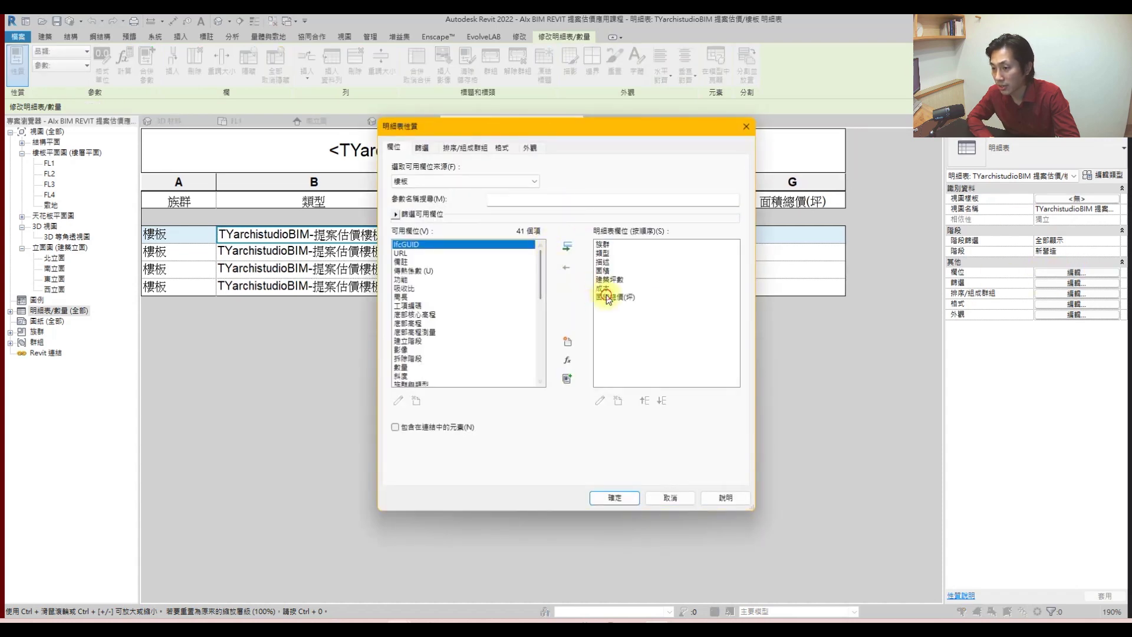
{"action": "left_click", "coordinate": [610, 297]}
{"action": "left_click", "coordinate": [599, 400]}
{"action": "key", "text": "ctrl+c"}
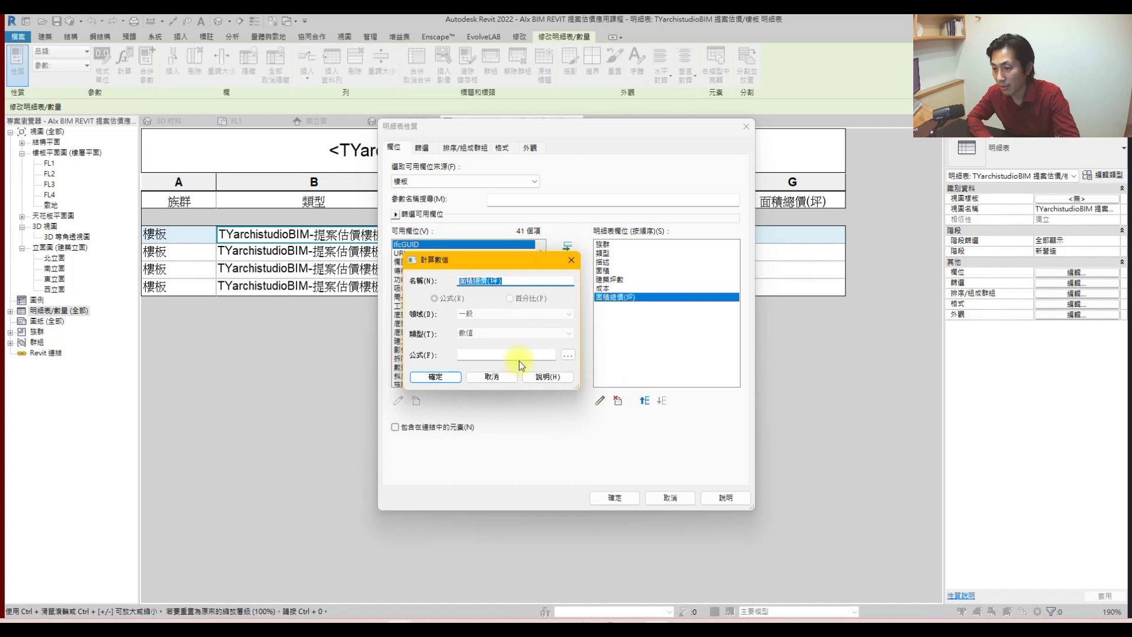
{"action": "key", "text": "Escape"}
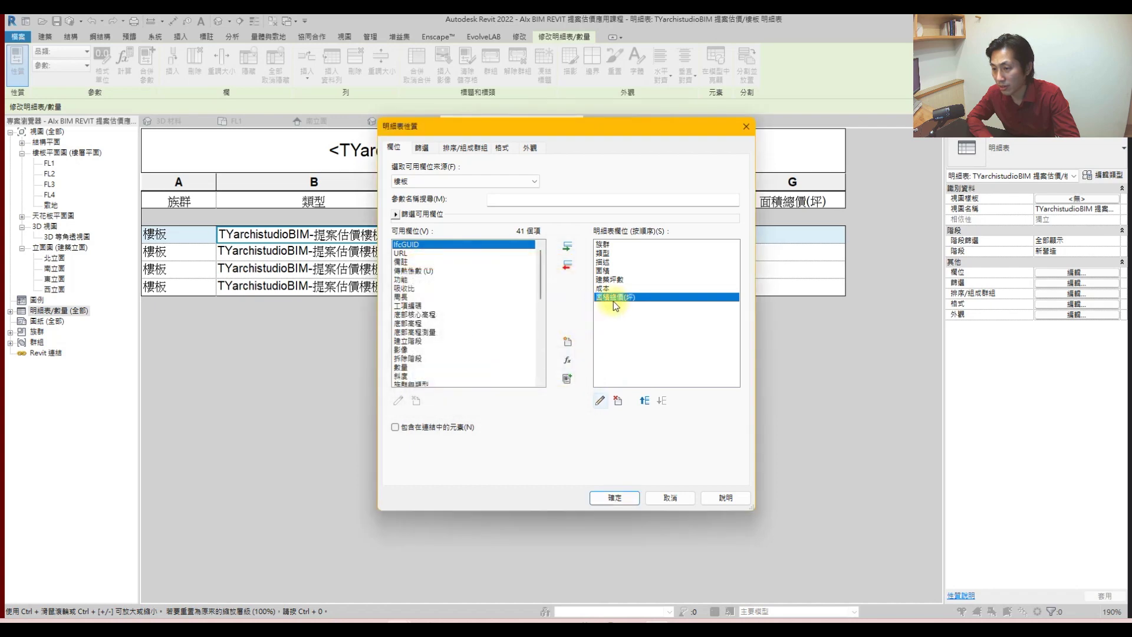
{"action": "left_click", "coordinate": [567, 366]}
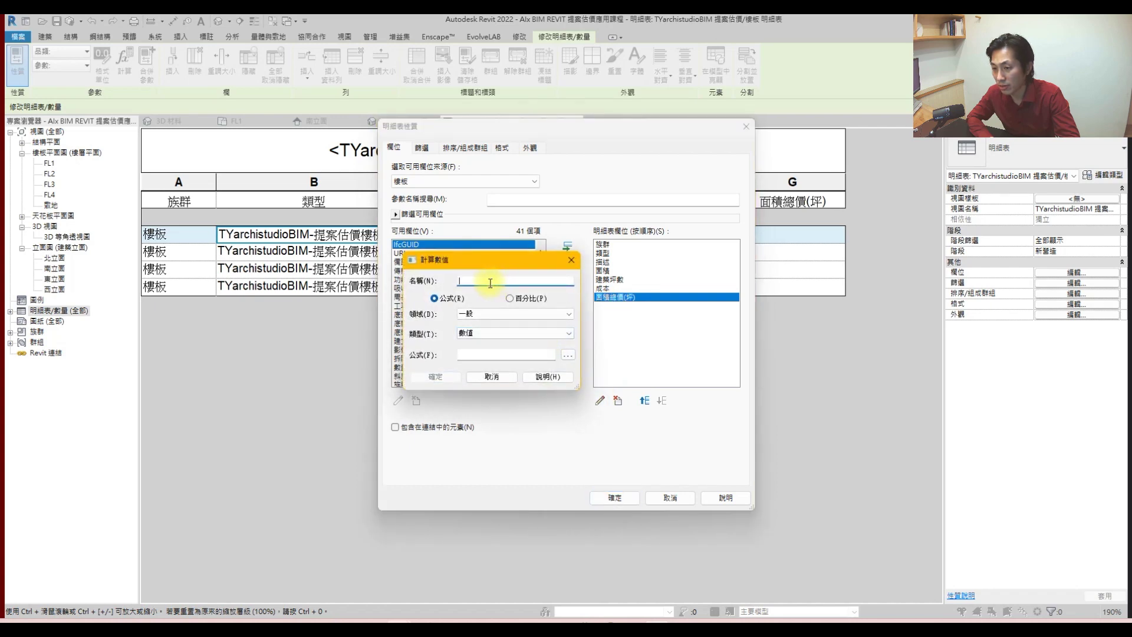
{"action": "key", "text": "Escape"}
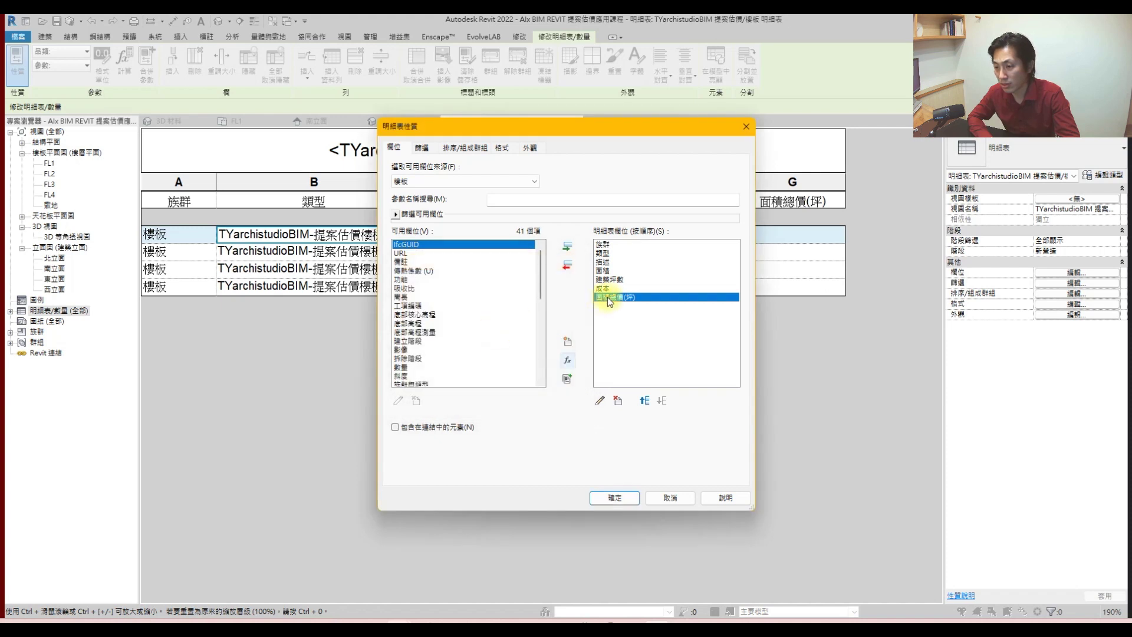
{"action": "left_click", "coordinate": [599, 400]}
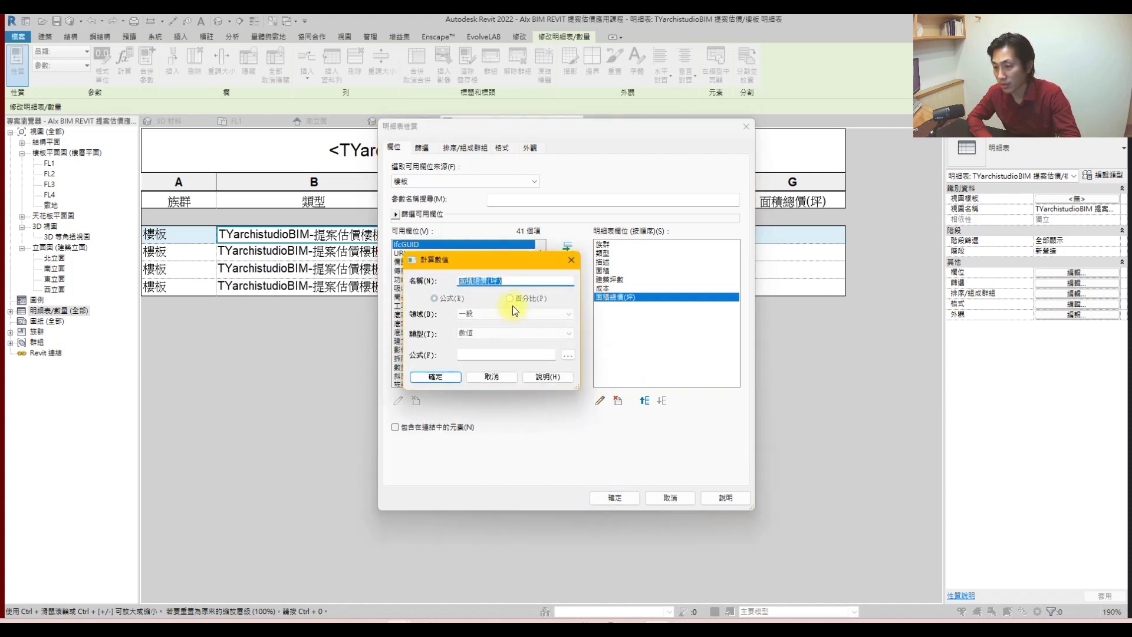
{"action": "left_click", "coordinate": [457, 380]}
{"action": "left_click", "coordinate": [617, 401]}
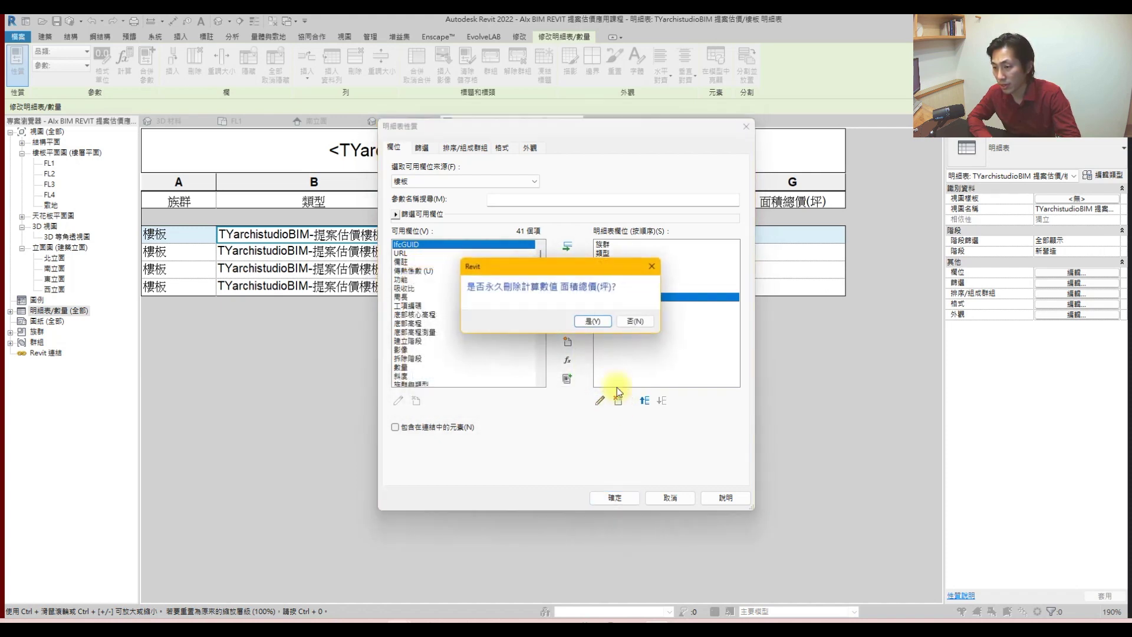
{"action": "left_click", "coordinate": [591, 321]}
- Create a formula-based calculated value in the floor schedule named 面積總價(坪), keeping its type as 數值
{"action": "left_click", "coordinate": [567, 359]}
{"action": "key", "text": "ctrl+v"}
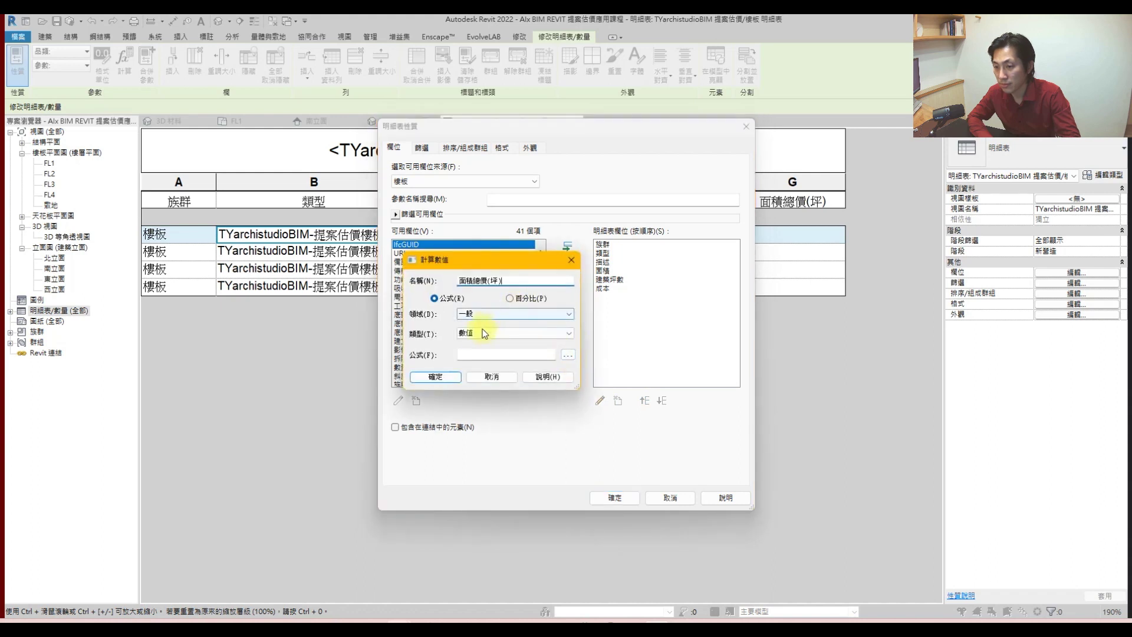
{"action": "left_click", "coordinate": [493, 334]}
{"action": "left_click", "coordinate": [493, 337]}
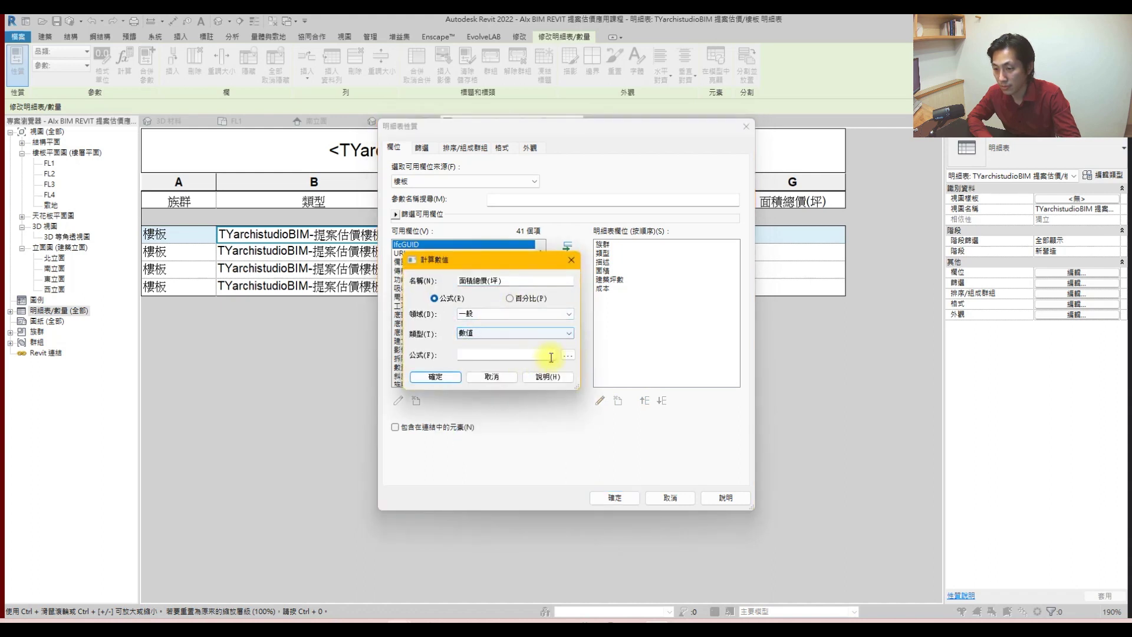
- Enter 建築坪數*成本 as the formula of the new 面積總價(坪) value and apply it to the floor schedule
{"action": "left_click", "coordinate": [569, 355]}
{"action": "left_click", "coordinate": [474, 396]}
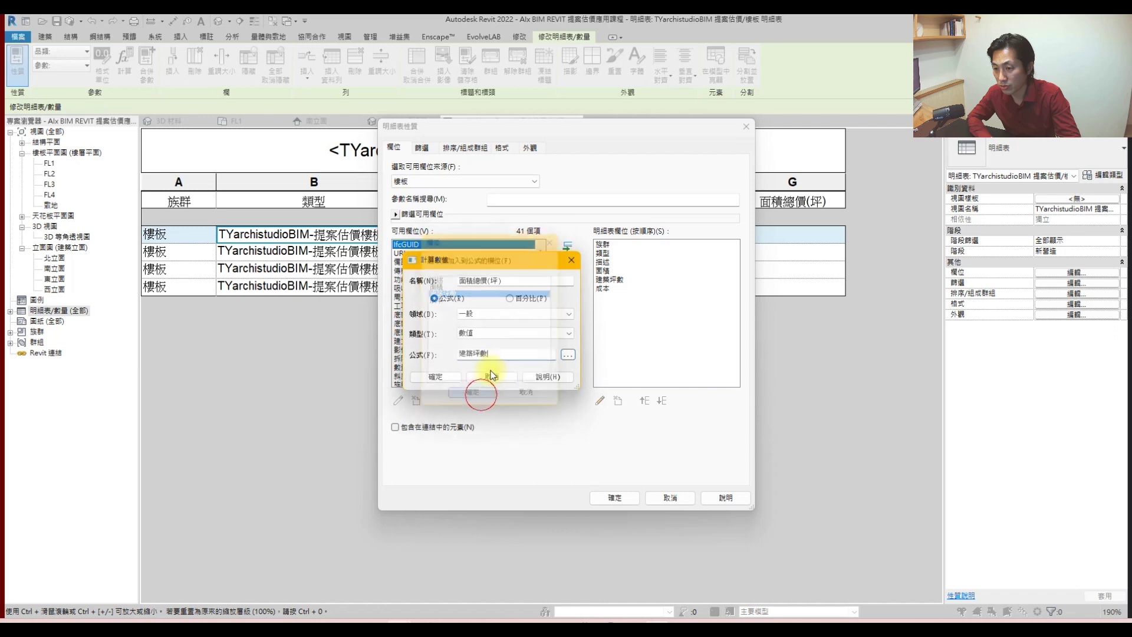
{"action": "type", "text": "*"}
{"action": "left_click", "coordinate": [568, 355]}
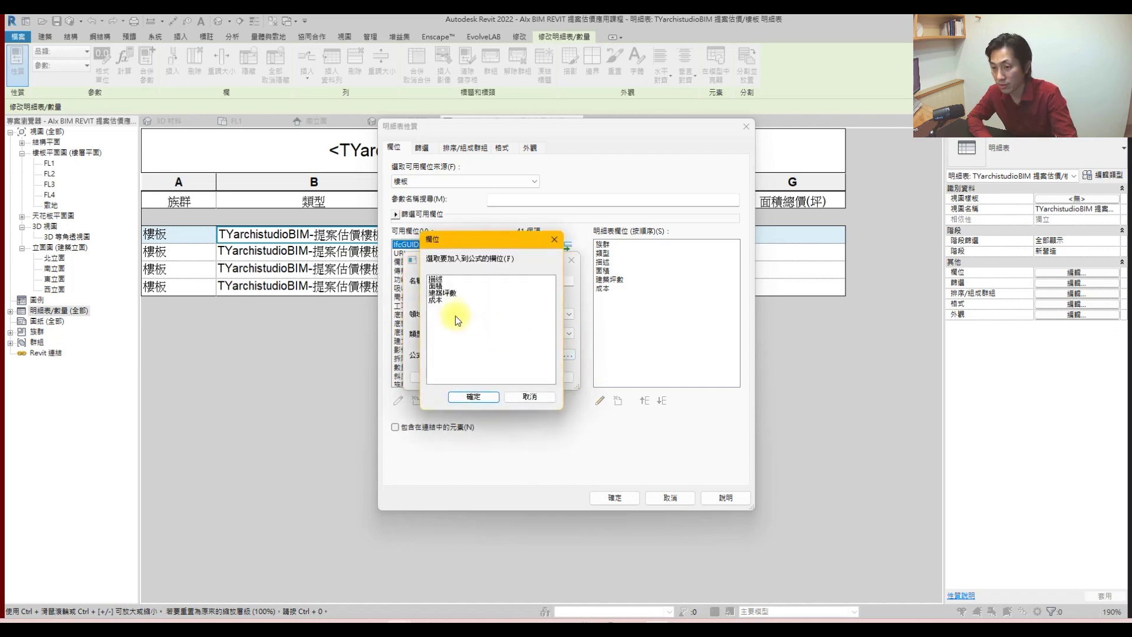
{"action": "left_click", "coordinate": [441, 299]}
{"action": "left_click", "coordinate": [481, 395]}
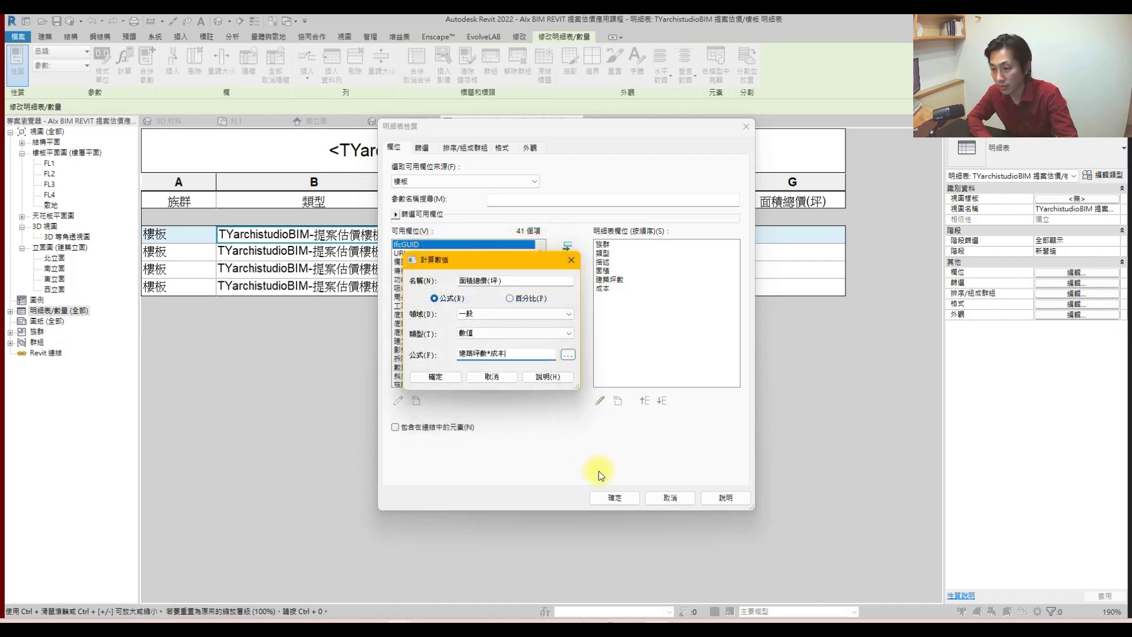
{"action": "left_click", "coordinate": [435, 375]}
{"action": "left_click", "coordinate": [625, 497]}
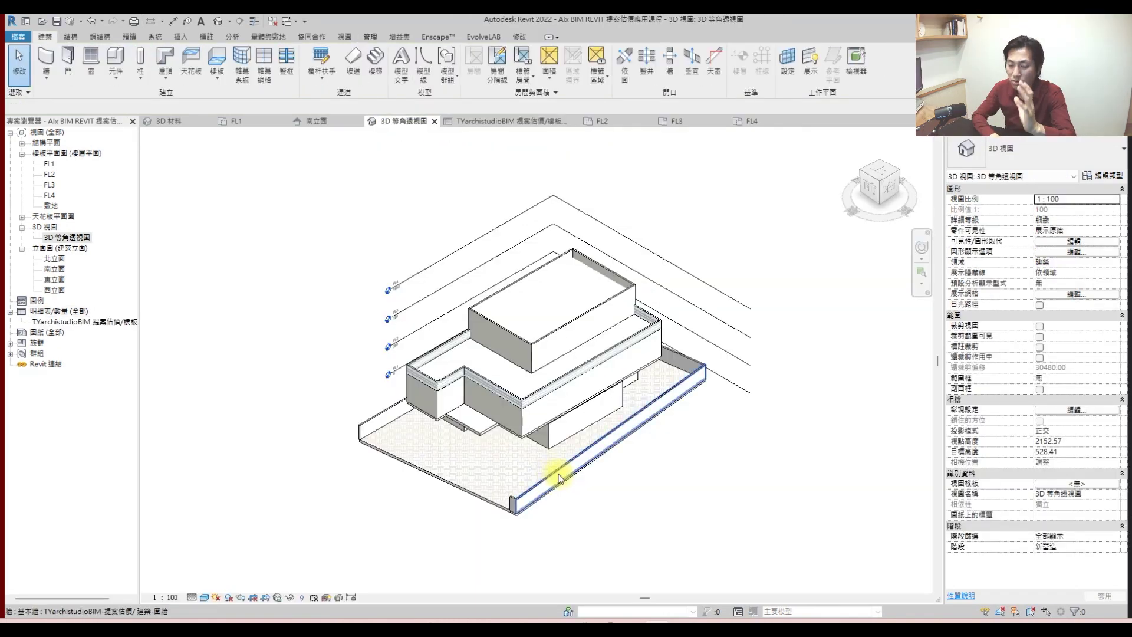
- Close the inactive views while the floor schedule is active, and reopen the 3D 等角透視圖 view
{"action": "mouse_move", "coordinate": [470, 482]}
{"action": "middle_mouse_down"}
{"action": "mouse_move", "coordinate": [480, 475]}
{"action": "mouse_move", "coordinate": [469, 493]}
{"action": "middle_mouse_up"}
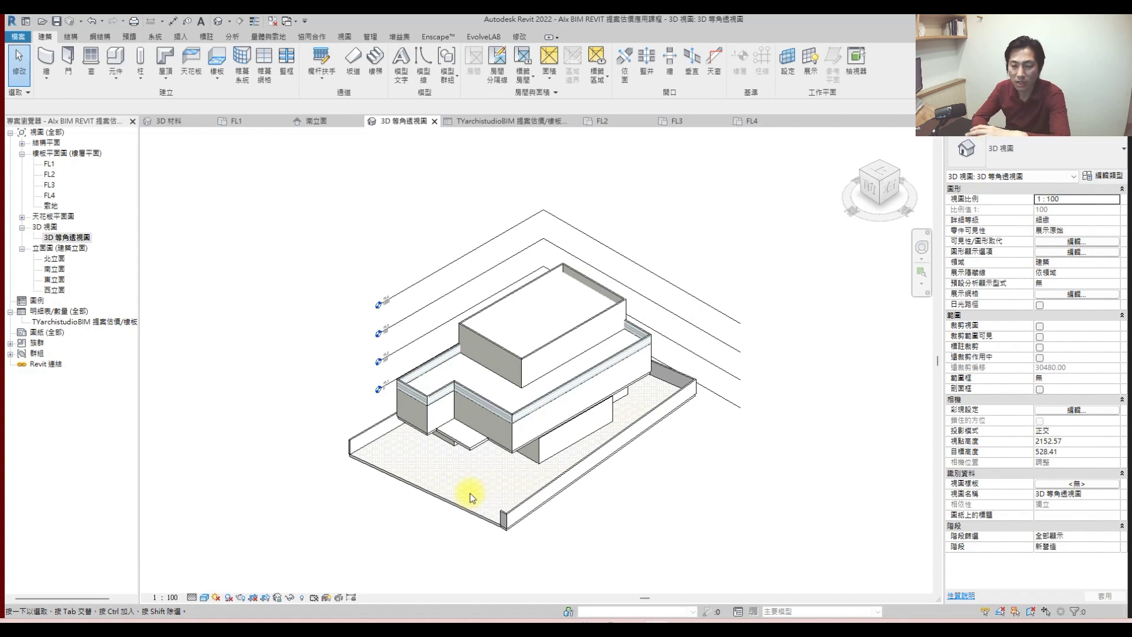
{"action": "left_click", "coordinate": [498, 121]}
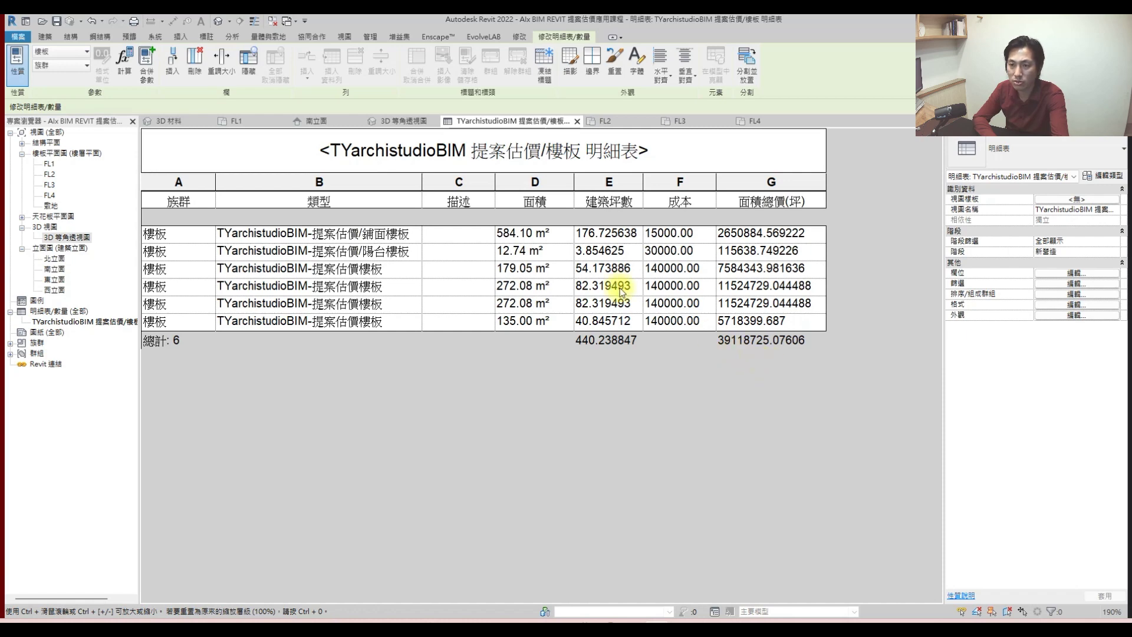
{"action": "left_click", "coordinate": [273, 22]}
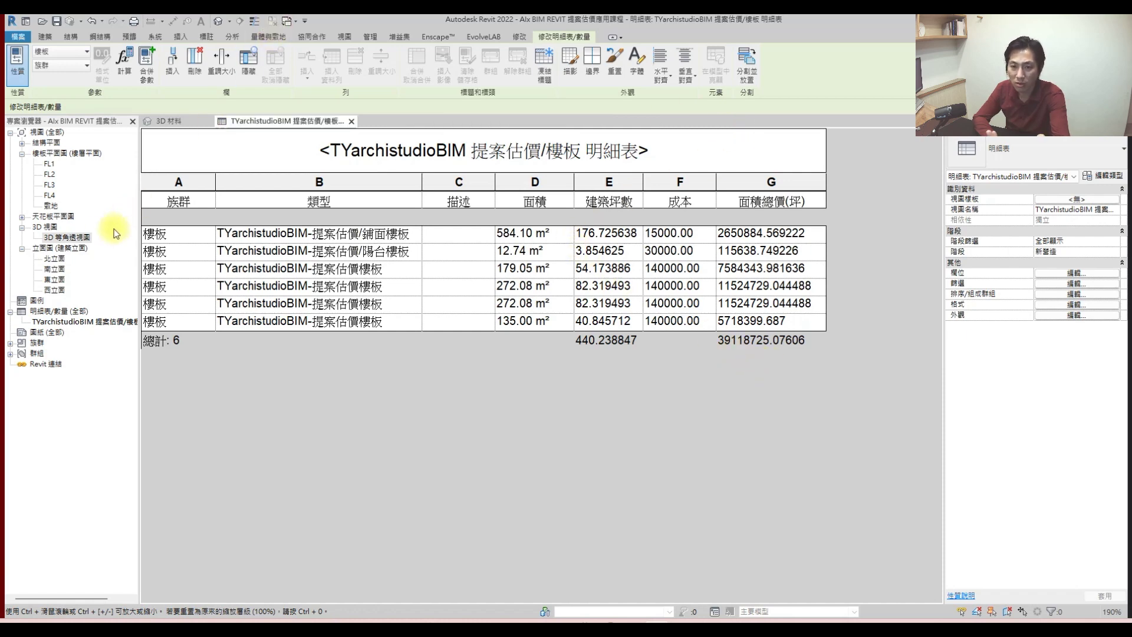
{"action": "double_click", "coordinate": [76, 235]}
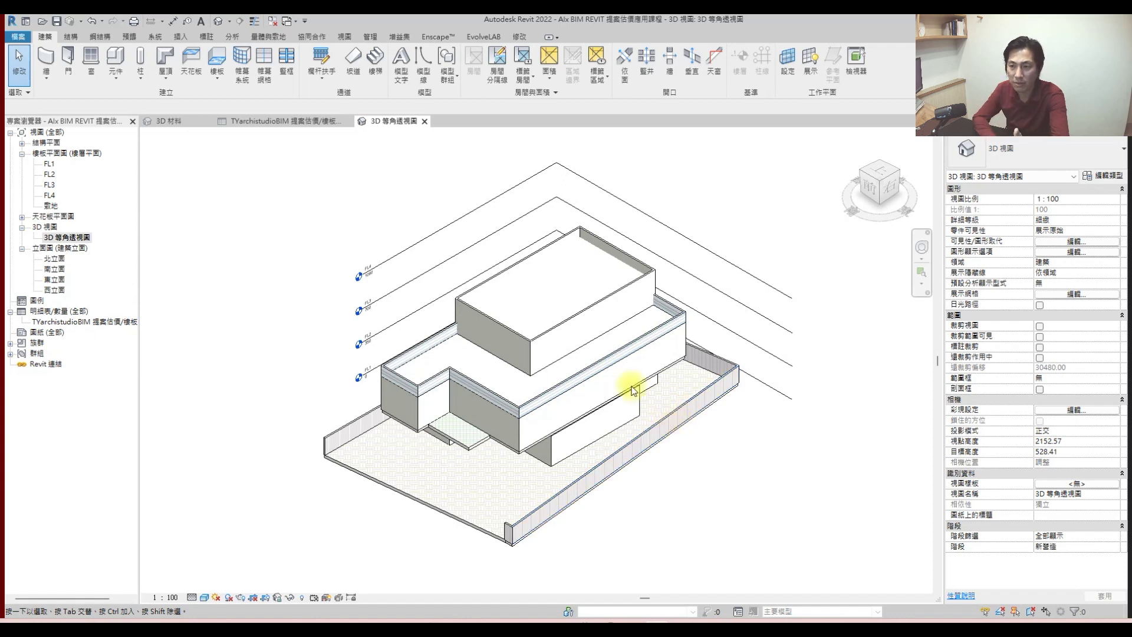
- Compare the floor schedule with the 3D building model and capture the schedule table as a screenshot
{"action": "left_click", "coordinate": [299, 124]}
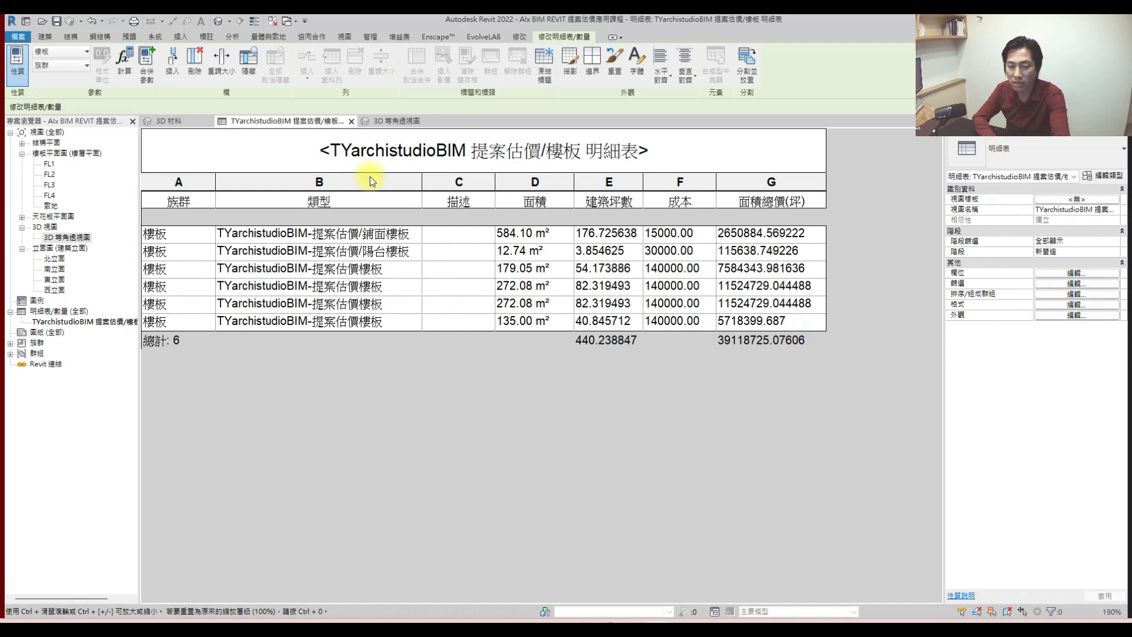
{"action": "left_click", "coordinate": [405, 124]}
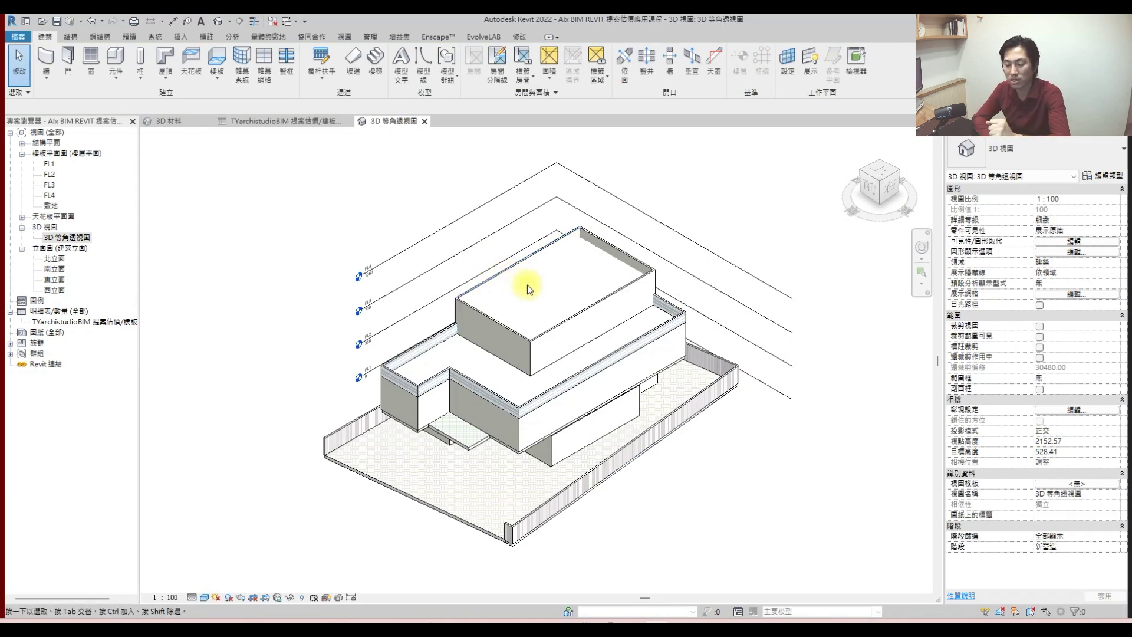
{"action": "left_click", "coordinate": [294, 121]}
{"action": "key", "text": "ctrl+Print"}
{"action": "left_click_drag", "start_coordinate": [120, 107], "coordinate": [873, 402]}
{"action": "left_click", "coordinate": [861, 410]}
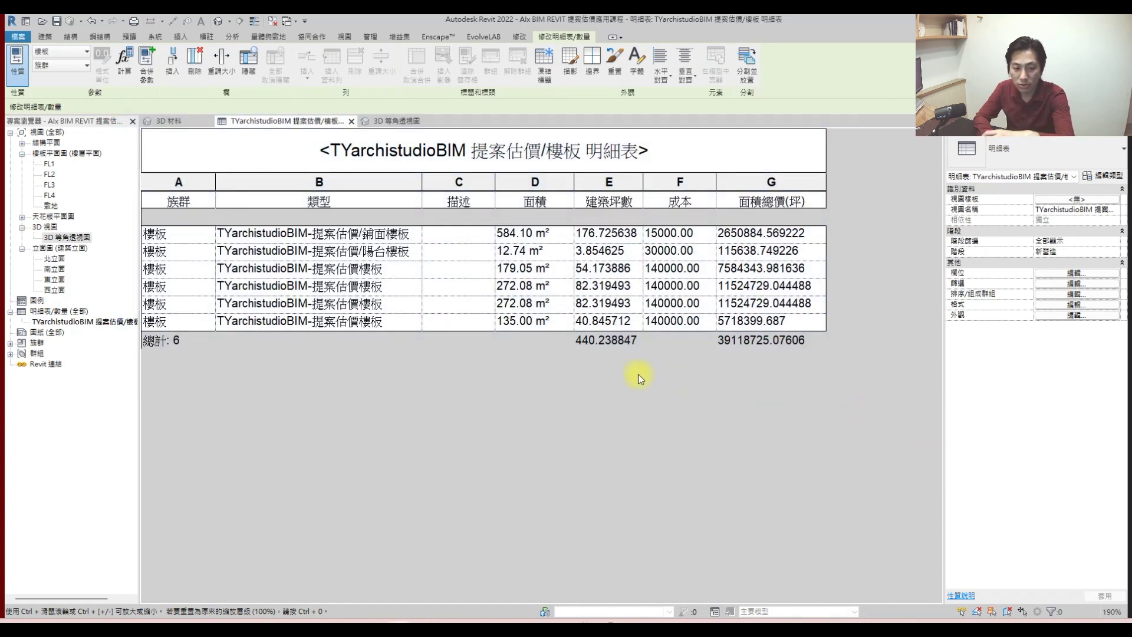
- Return to the 3D 等角透視圖 view and start placing doors in the building
{"action": "left_click", "coordinate": [402, 121]}
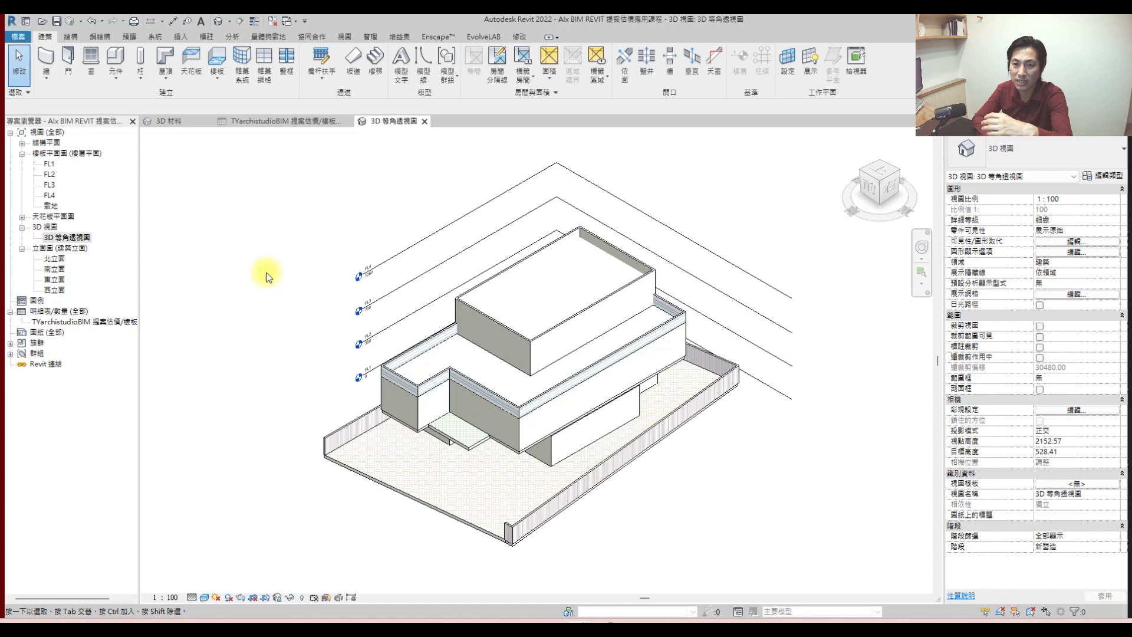
{"action": "left_click", "coordinate": [75, 58]}
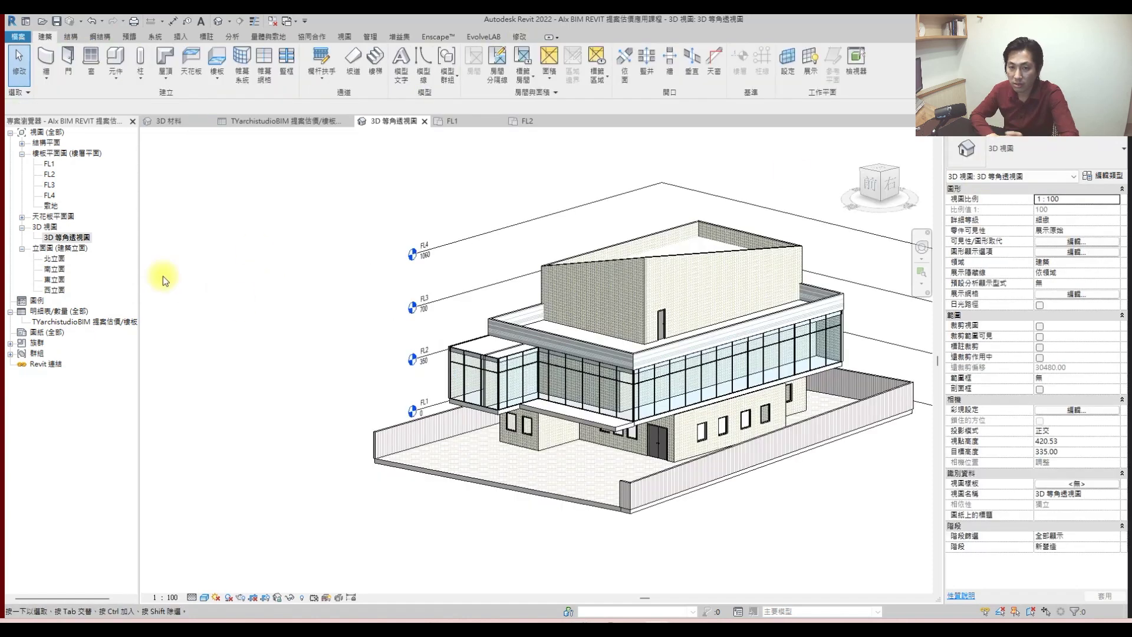
- Create a camera perspective from the FL1 floor plan, standing south of the site and aiming north across the building
{"action": "double_click", "coordinate": [46, 165]}
{"action": "scroll", "coordinate": [506, 324], "scroll_direction": "down", "scroll_amount": 3}
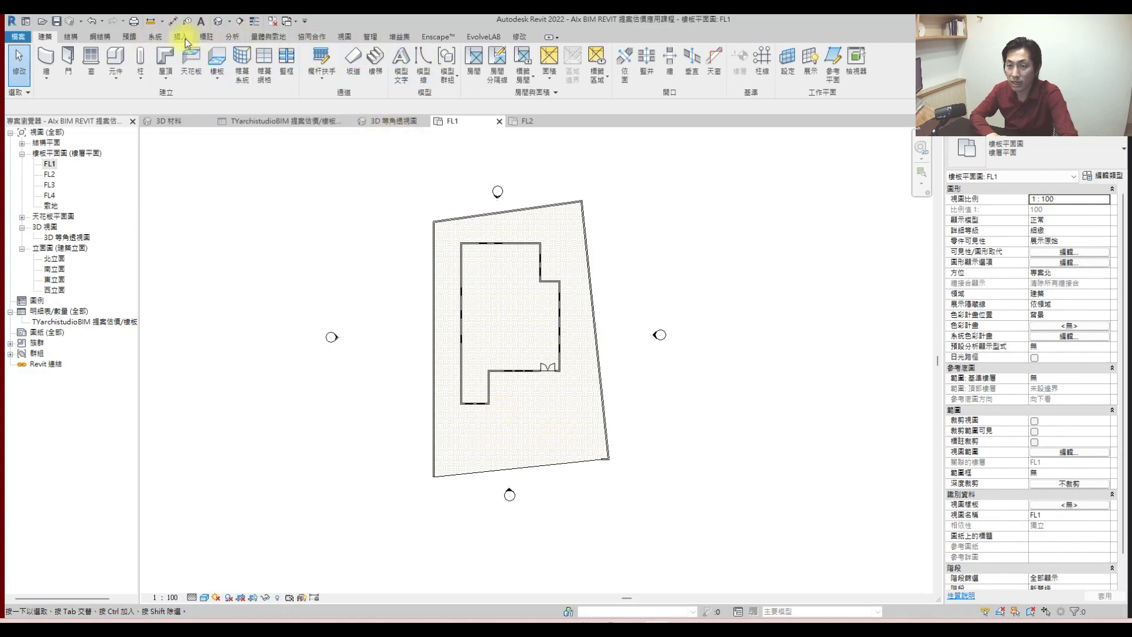
{"action": "left_click", "coordinate": [345, 37]}
{"action": "left_click", "coordinate": [293, 77]}
{"action": "left_click", "coordinate": [310, 125]}
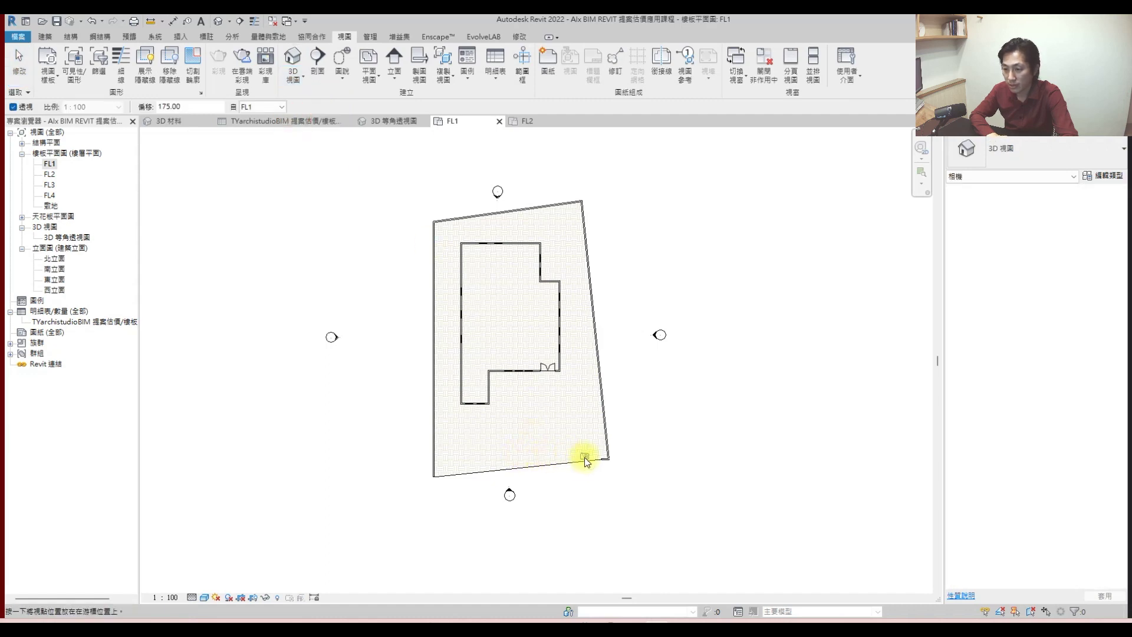
{"action": "left_click", "coordinate": [531, 545]}
{"action": "left_click", "coordinate": [532, 136]}
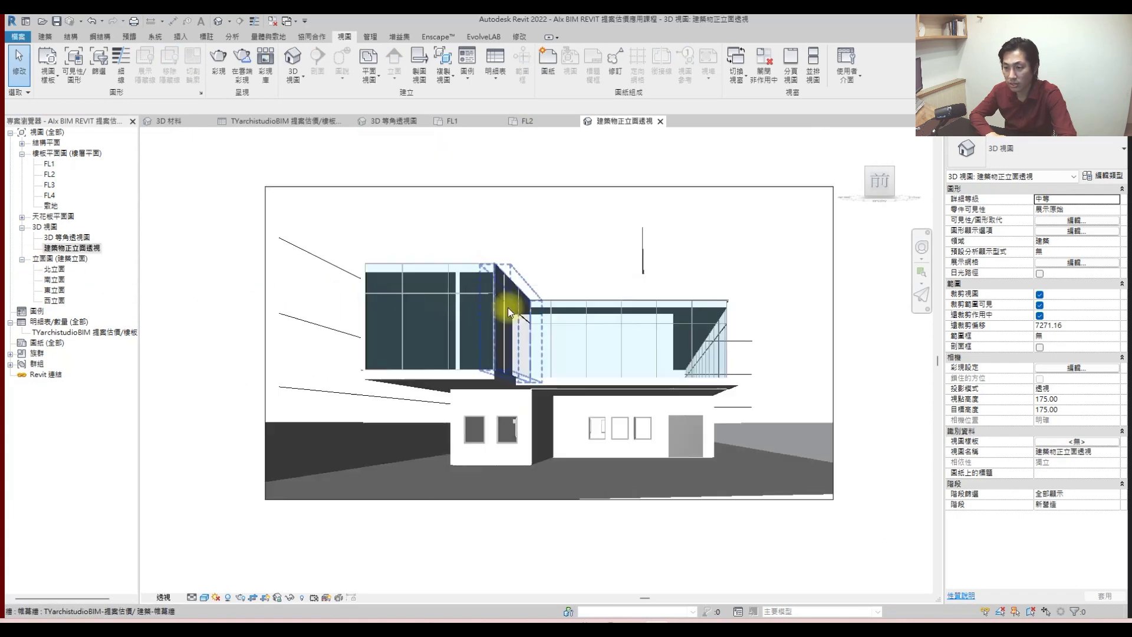
- Turn off shadows in the 建築物正立面透視 view and change its visual style to 隱藏線, finally to 描影
{"action": "scroll", "coordinate": [294, 354], "scroll_direction": "down", "scroll_amount": 3}
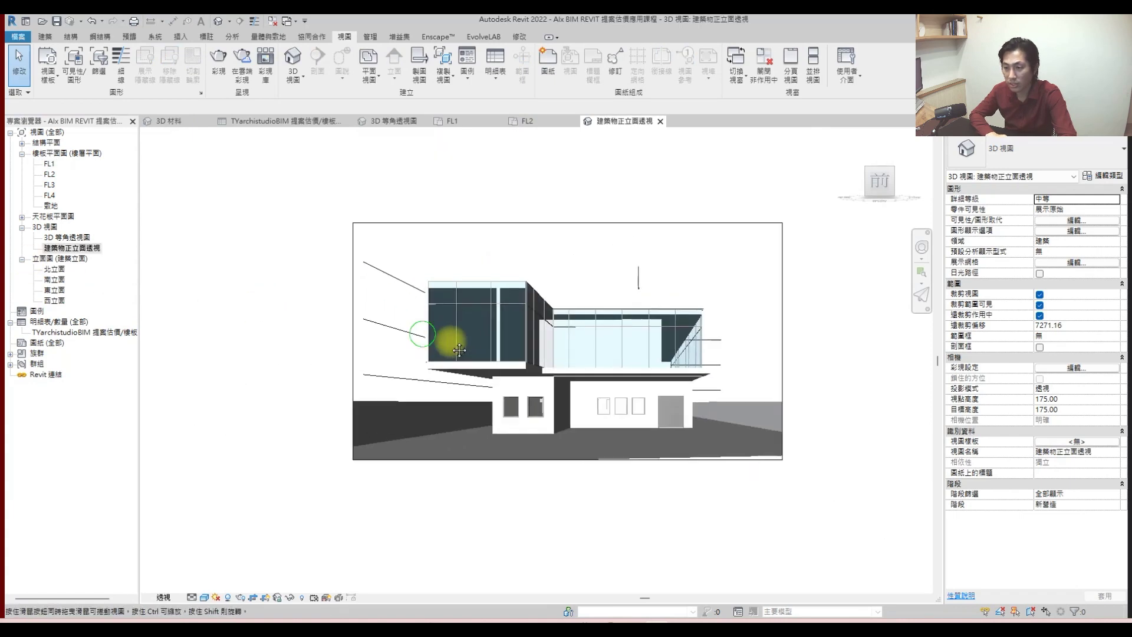
{"action": "left_click", "coordinate": [204, 598]}
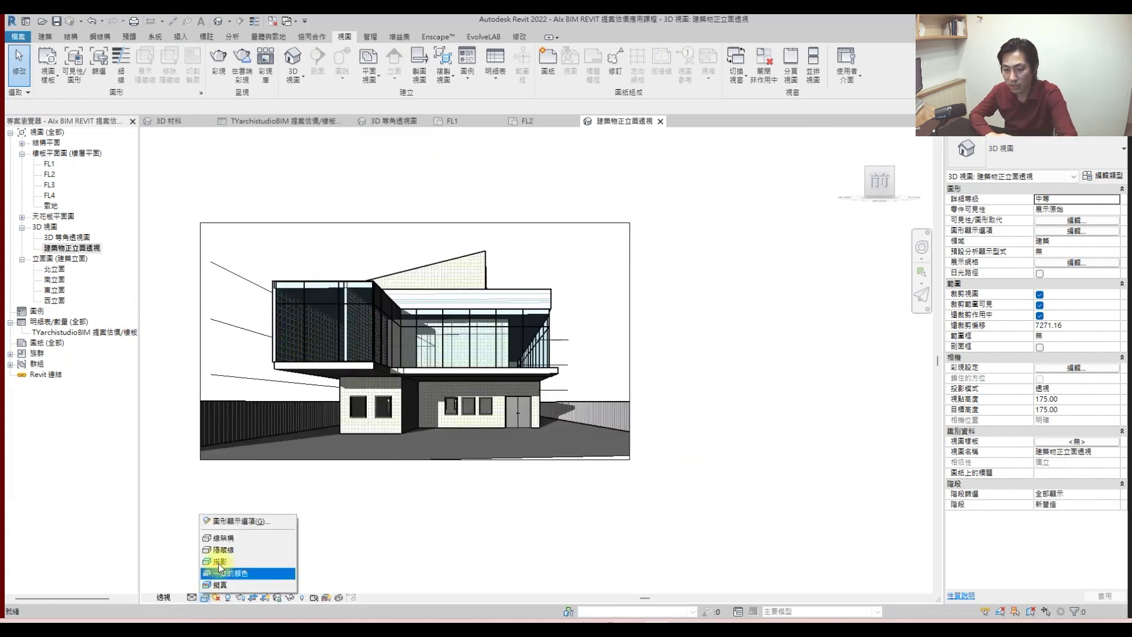
{"action": "left_click", "coordinate": [235, 556]}
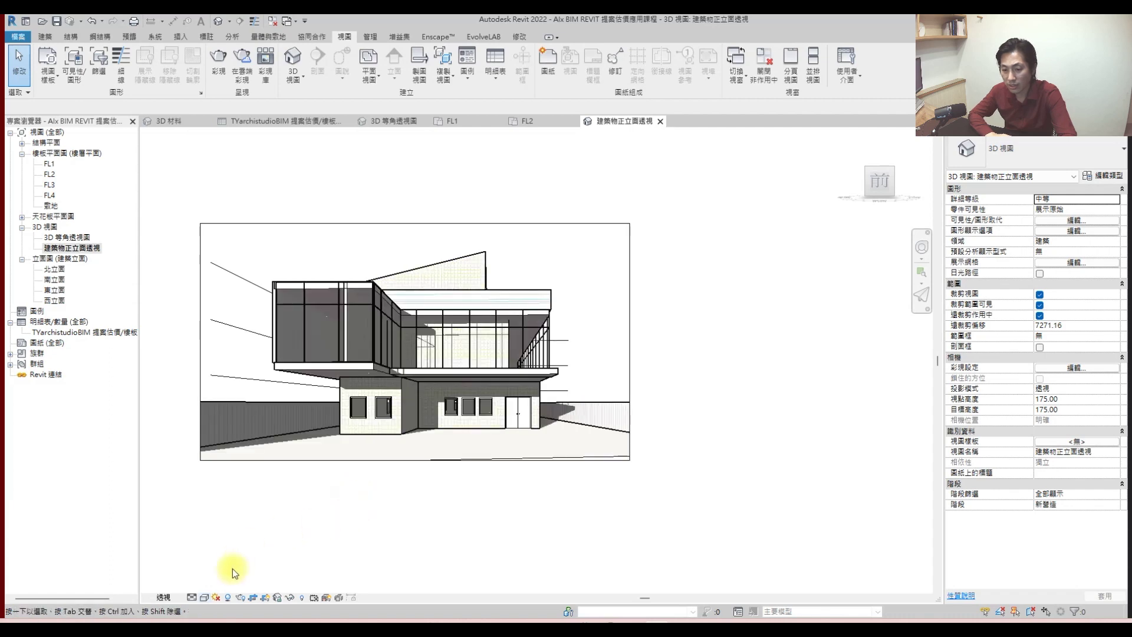
{"action": "left_click", "coordinate": [204, 598]}
{"action": "left_click", "coordinate": [230, 597]}
{"action": "left_click", "coordinate": [204, 597]}
{"action": "left_click", "coordinate": [221, 550]}
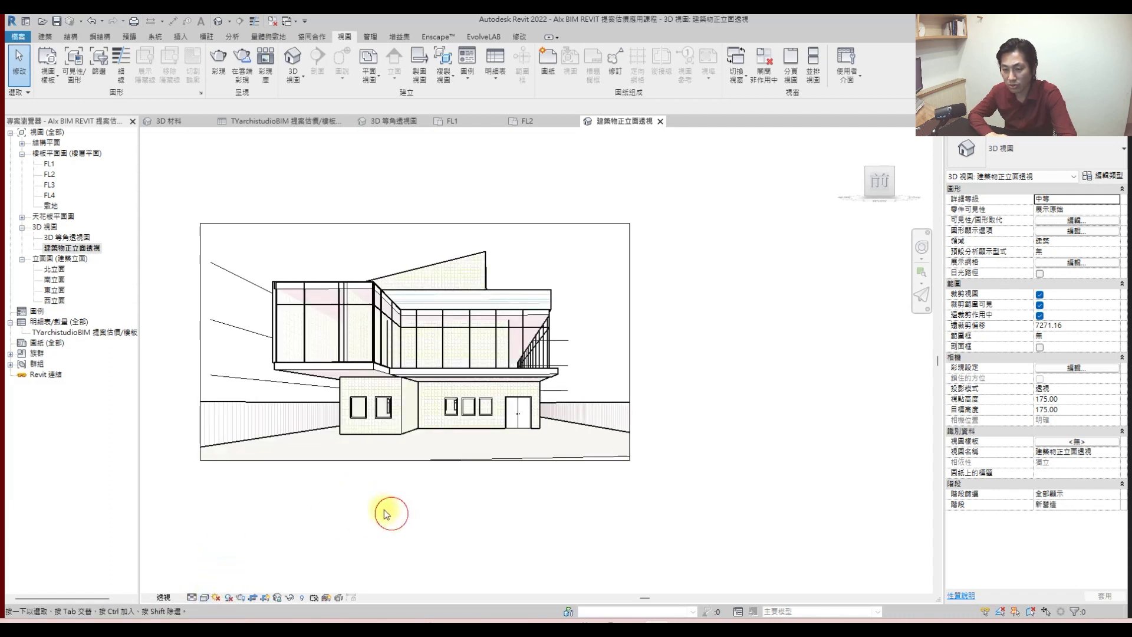
{"action": "scroll", "coordinate": [333, 475], "scroll_direction": "up", "scroll_amount": 3}
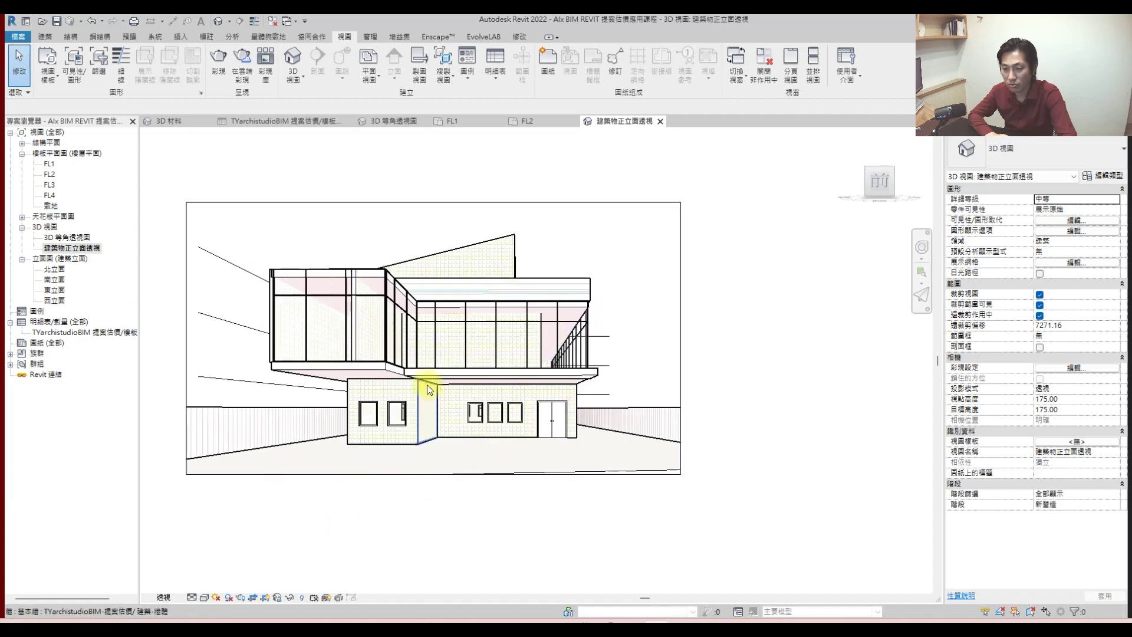
{"action": "left_click", "coordinate": [204, 597]}
{"action": "left_click", "coordinate": [217, 563]}
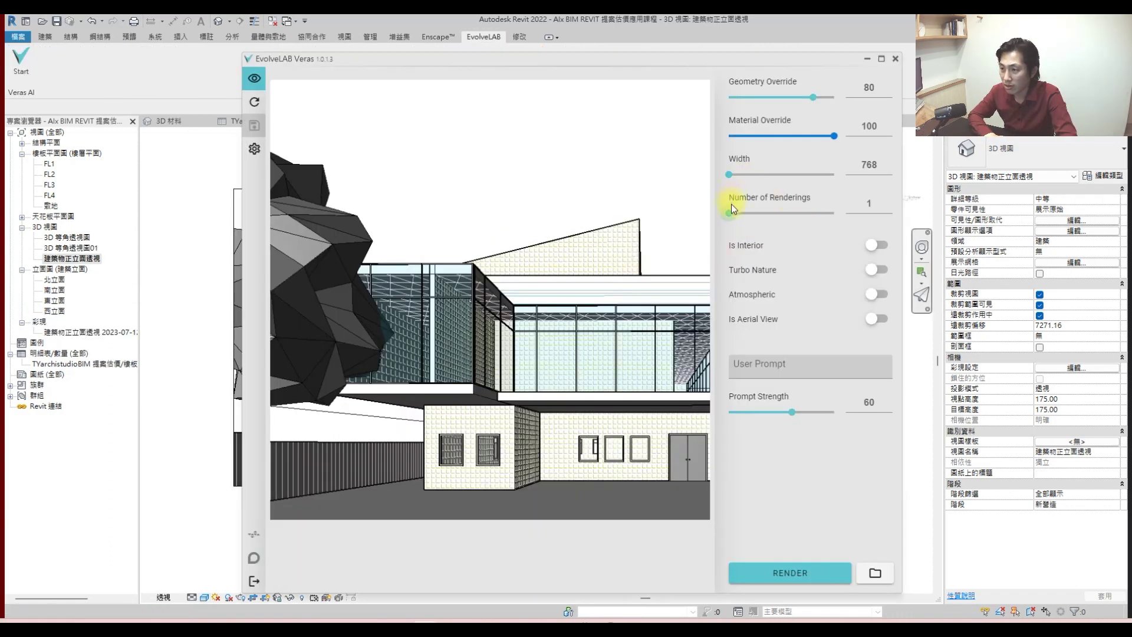
- In EvolveLAB Veras, set the render width to 1344 and geometry override to 81, and enable Turbo Nature
{"action": "left_click_drag", "start_coordinate": [733, 175], "coordinate": [833, 175]}
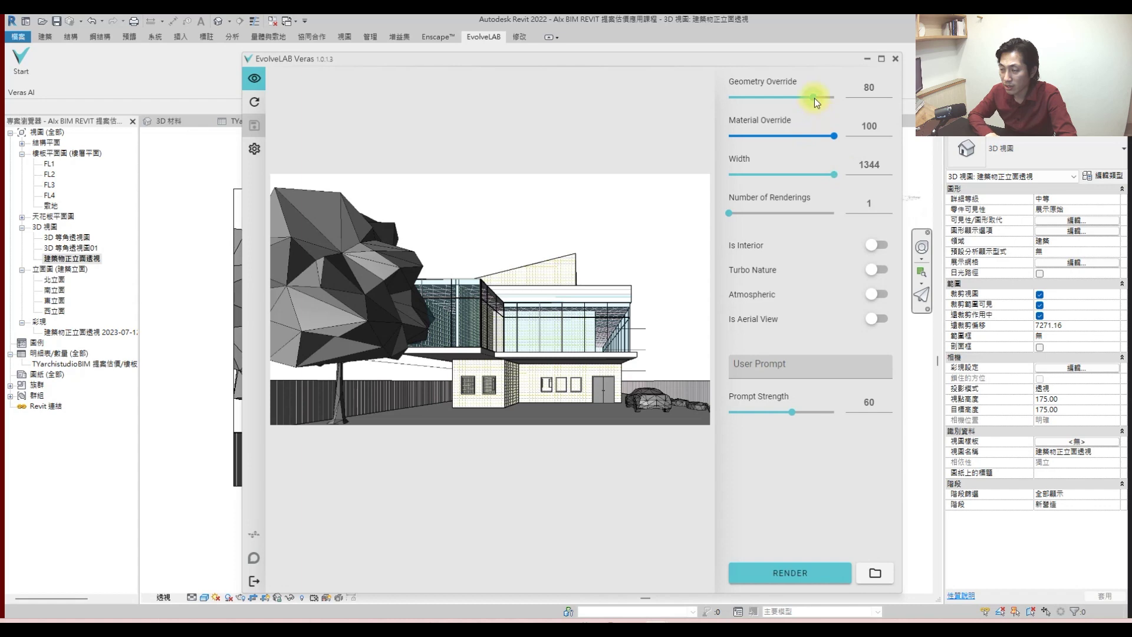
{"action": "left_click", "coordinate": [816, 97]}
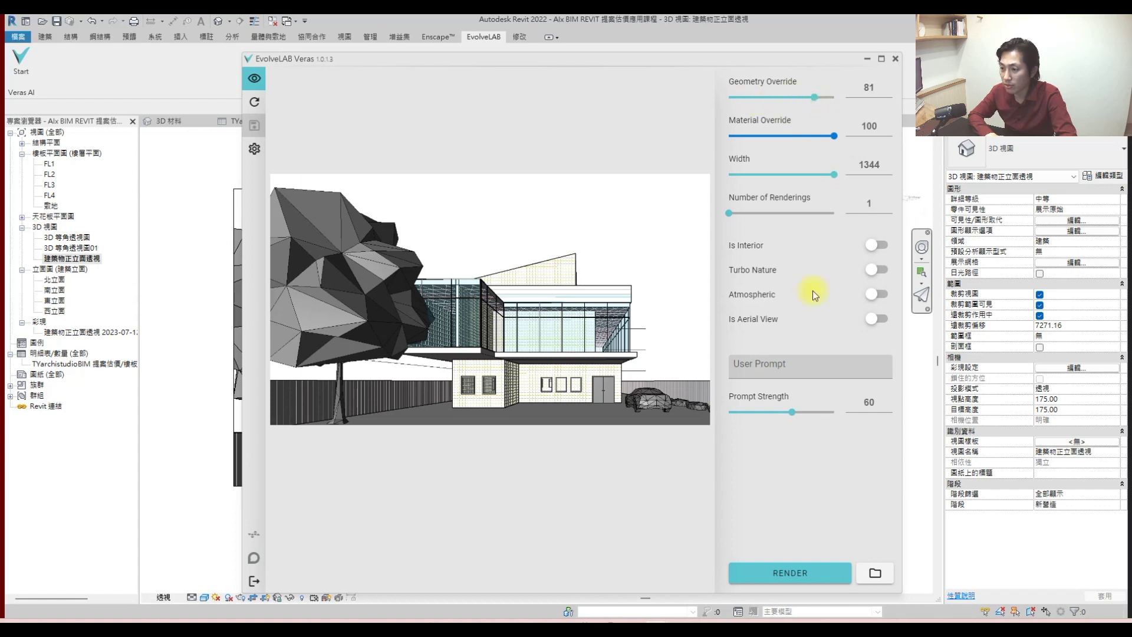
{"action": "left_click", "coordinate": [795, 365]}
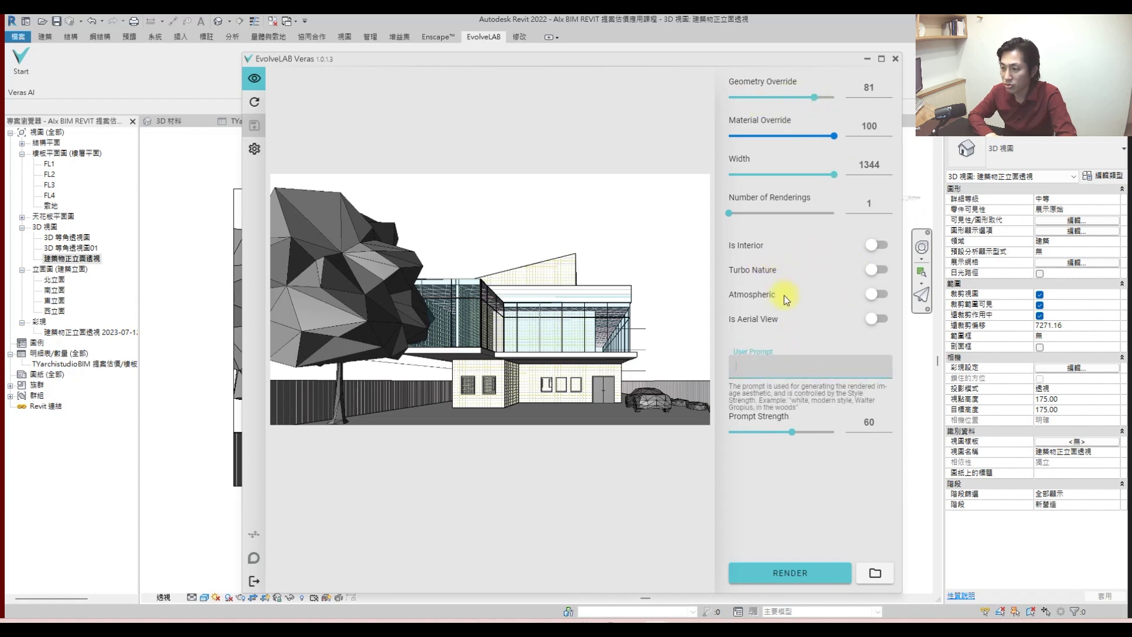
{"action": "left_click", "coordinate": [878, 277]}
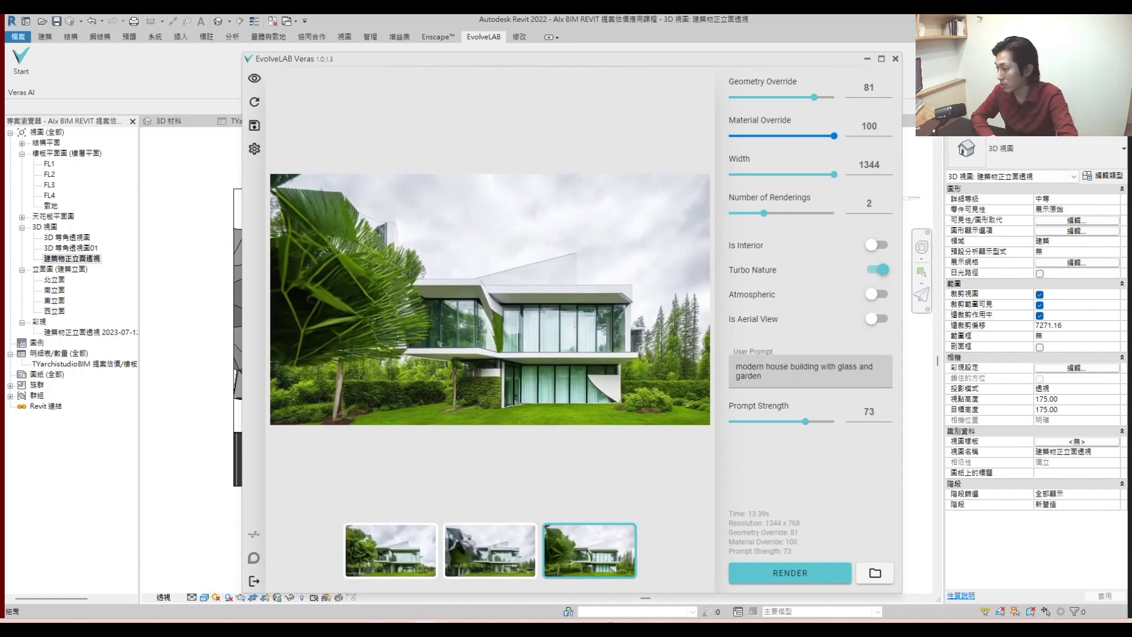
- Compare the three renderings of the modern house building by switching between them
{"action": "left_click", "coordinate": [481, 551]}
{"action": "left_click", "coordinate": [417, 556]}
{"action": "left_click", "coordinate": [487, 557]}
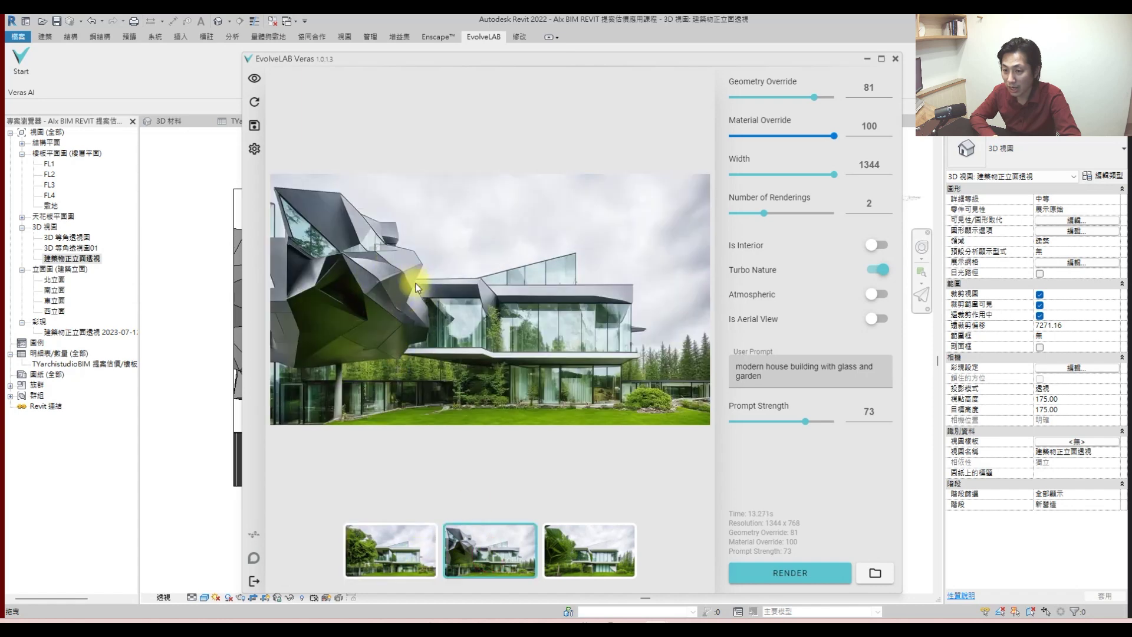
{"action": "left_click", "coordinate": [402, 550]}
{"action": "left_click", "coordinate": [492, 555]}
{"action": "left_click", "coordinate": [583, 553]}
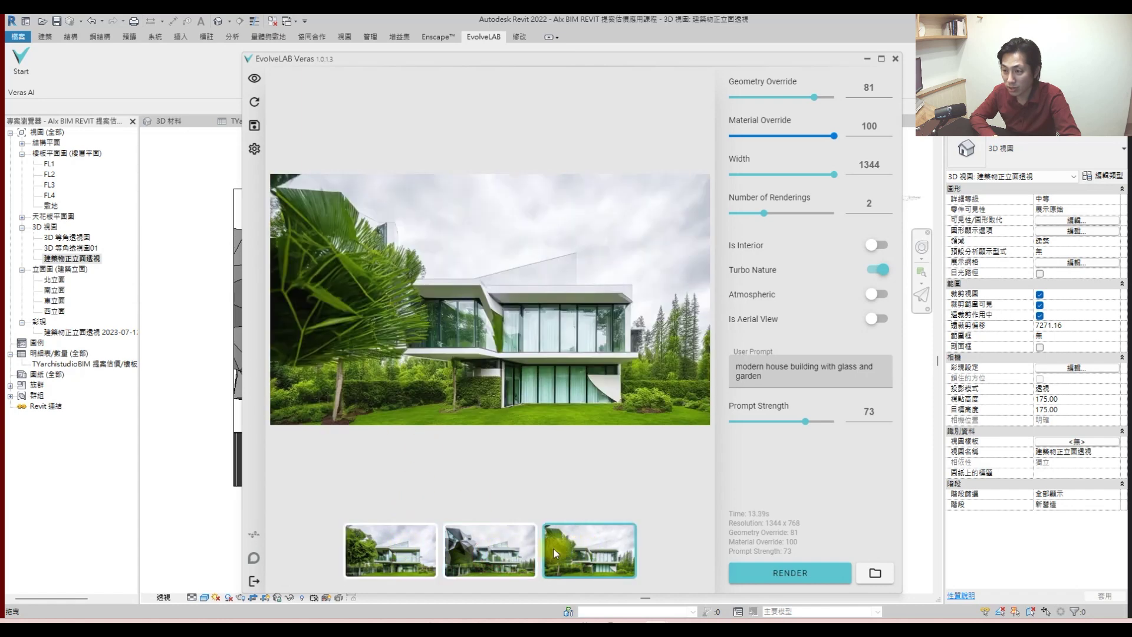
{"action": "left_click", "coordinate": [396, 553]}
{"action": "left_click", "coordinate": [476, 552]}
{"action": "left_click", "coordinate": [570, 556]}
{"action": "left_click", "coordinate": [516, 554]}
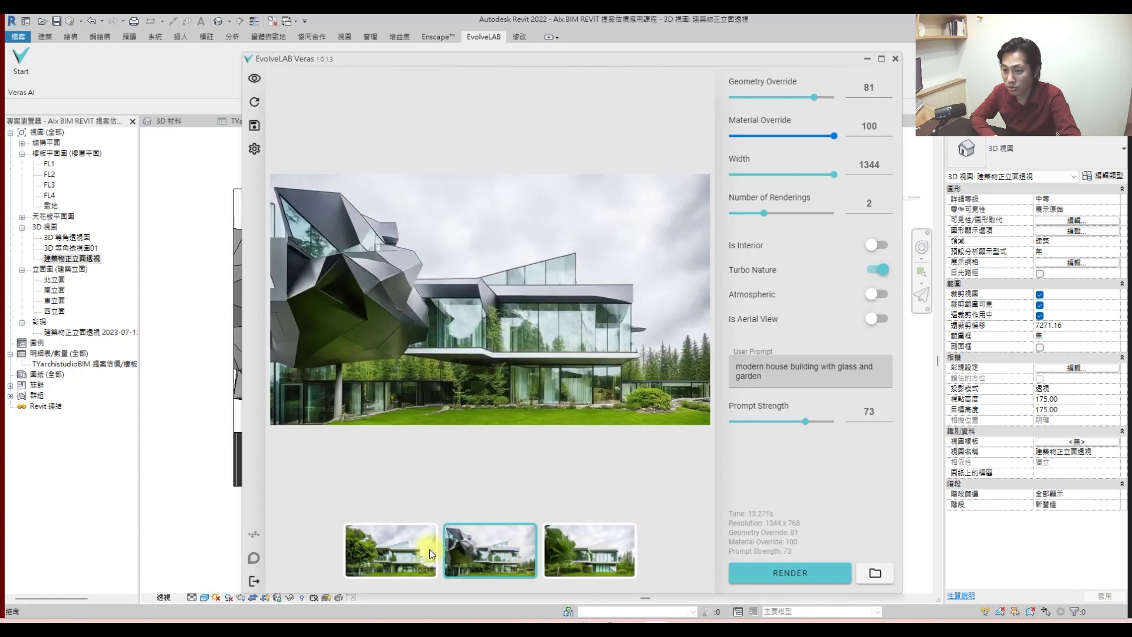
{"action": "left_click", "coordinate": [427, 552]}
{"action": "left_click", "coordinate": [489, 551]}
{"action": "left_click", "coordinate": [588, 551]}
{"action": "left_click", "coordinate": [489, 551]}
{"action": "left_click", "coordinate": [588, 551]}
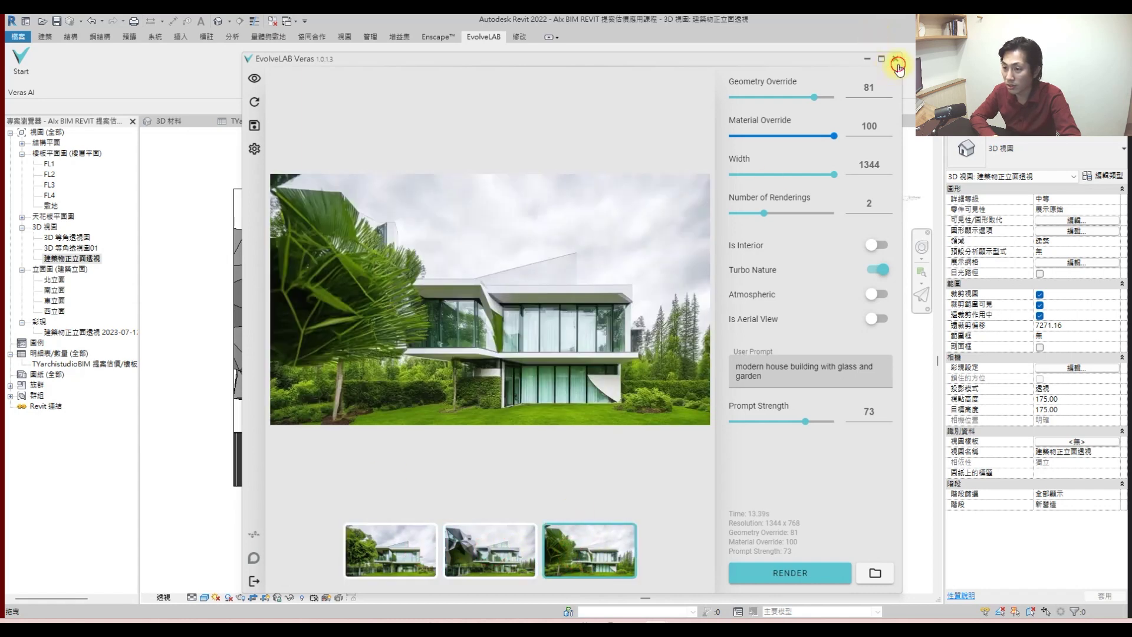
- Close Veras and delete the Deciduous Tree 024 Elm standing in front of the building in the perspective view
{"action": "left_click", "coordinate": [897, 66]}
{"action": "left_click", "coordinate": [429, 290]}
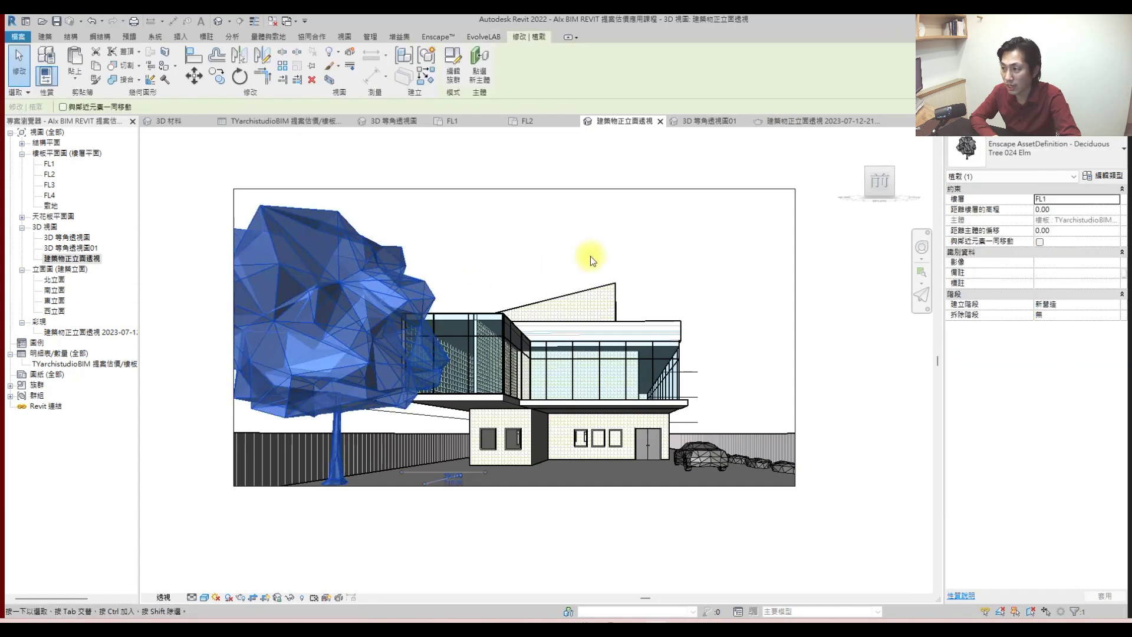
{"action": "key", "text": "Delete"}
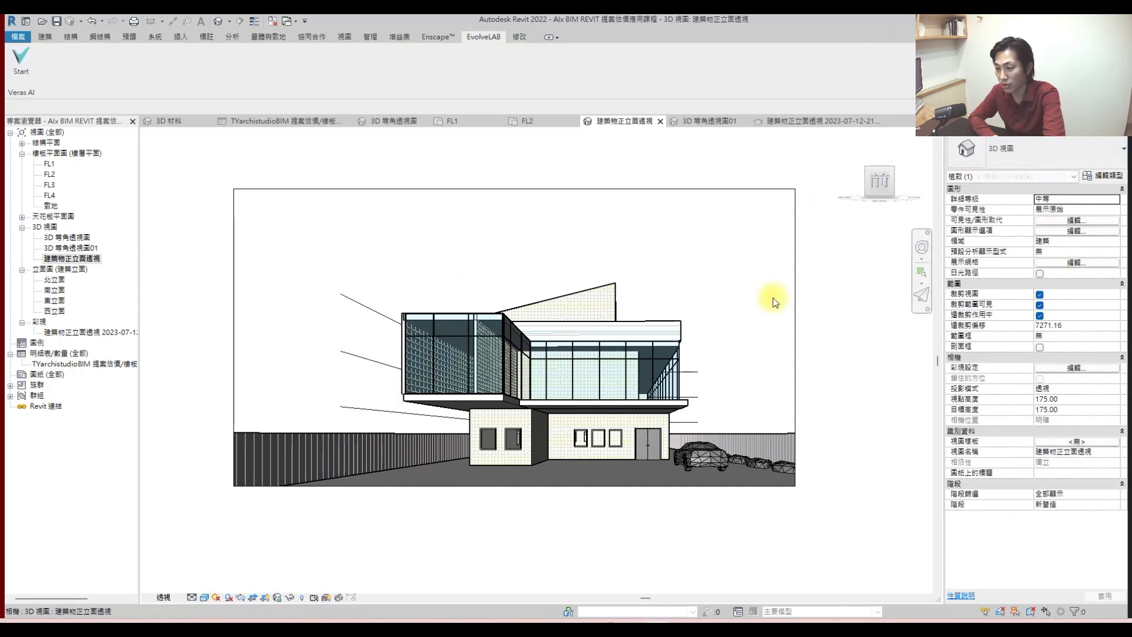
- Place one 大葉山欖 tree from the 樹 (4)-喬木 family on the FL1 plan, southwest of the building's lower wing
{"action": "double_click", "coordinate": [49, 164]}
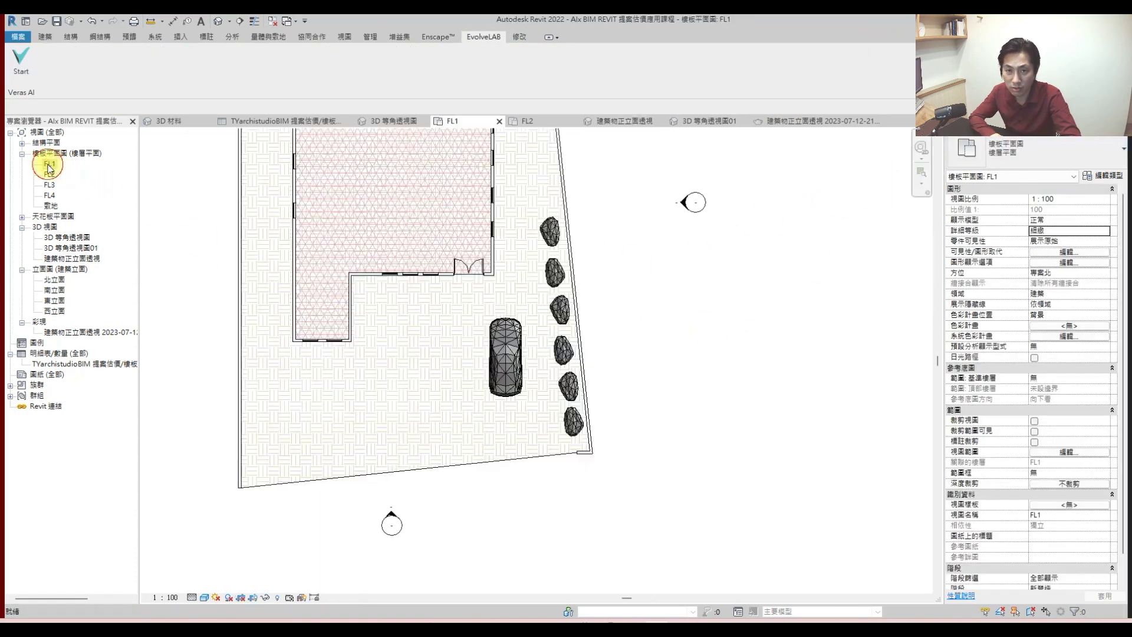
{"action": "left_click", "coordinate": [44, 36]}
{"action": "left_click", "coordinate": [118, 56]}
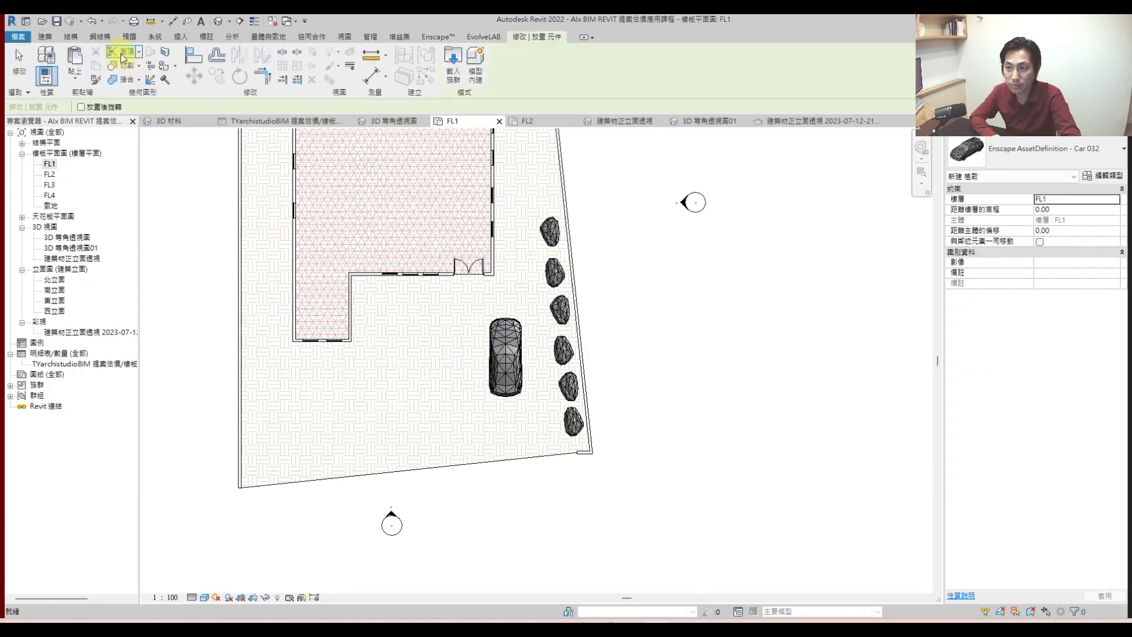
{"action": "left_click", "coordinate": [1055, 154]}
{"action": "scroll", "coordinate": [927, 308], "scroll_direction": "down", "scroll_amount": 6}
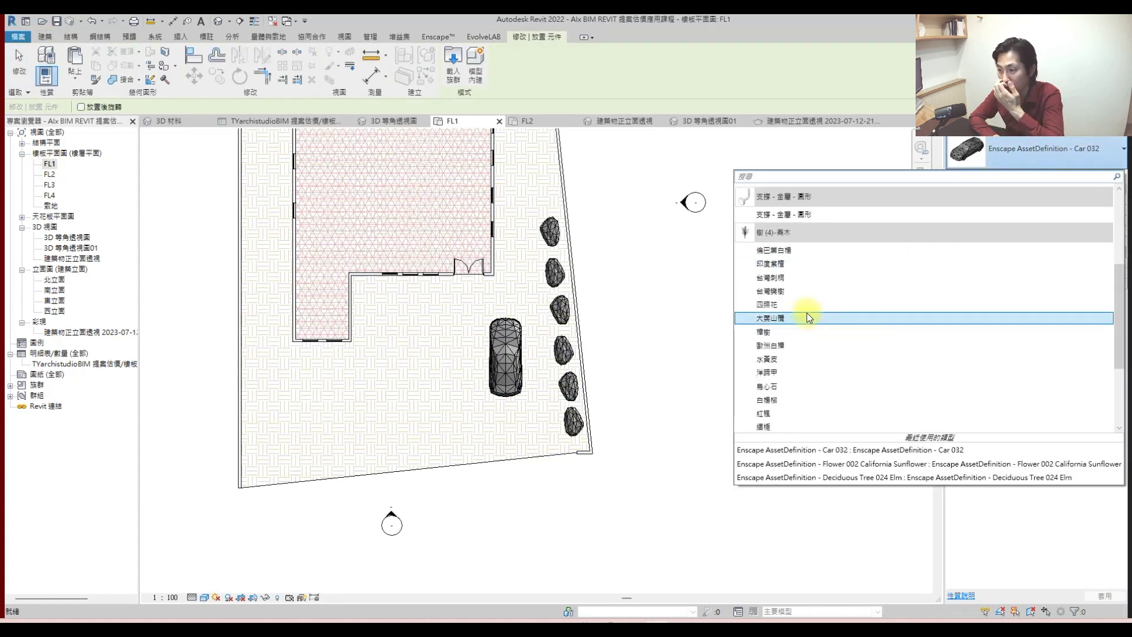
{"action": "left_click", "coordinate": [801, 319]}
{"action": "left_click", "coordinate": [281, 382]}
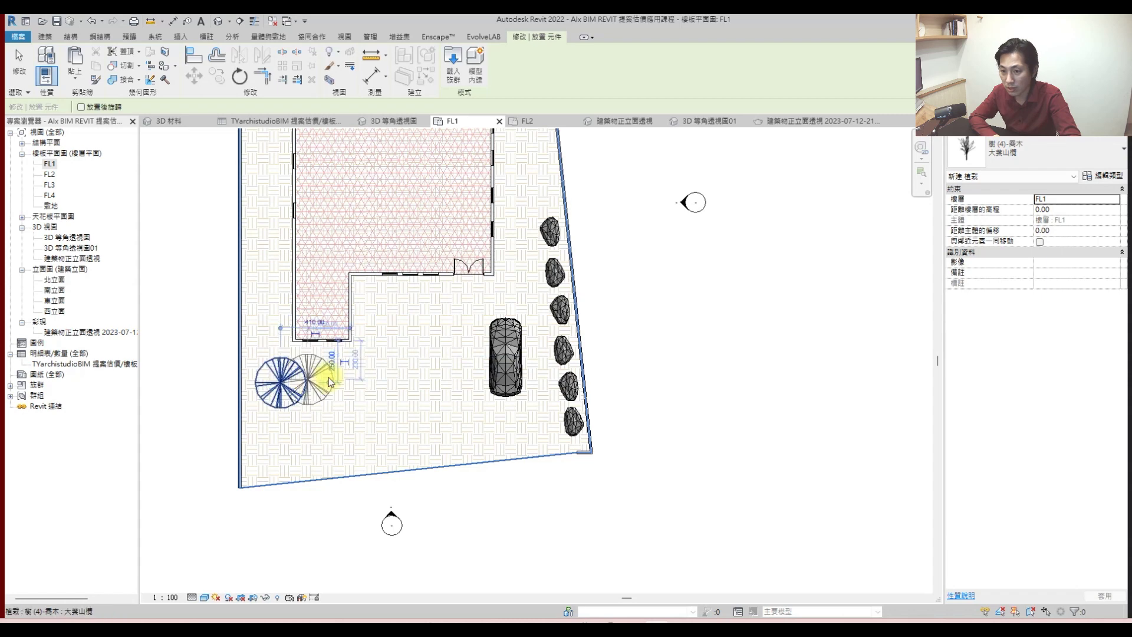
{"action": "key", "text": "Escape"}
{"action": "key", "text": "Escape"}
- Open the type properties of the new tree, and return to the 建築物正立面透視 view
{"action": "left_click", "coordinate": [299, 383]}
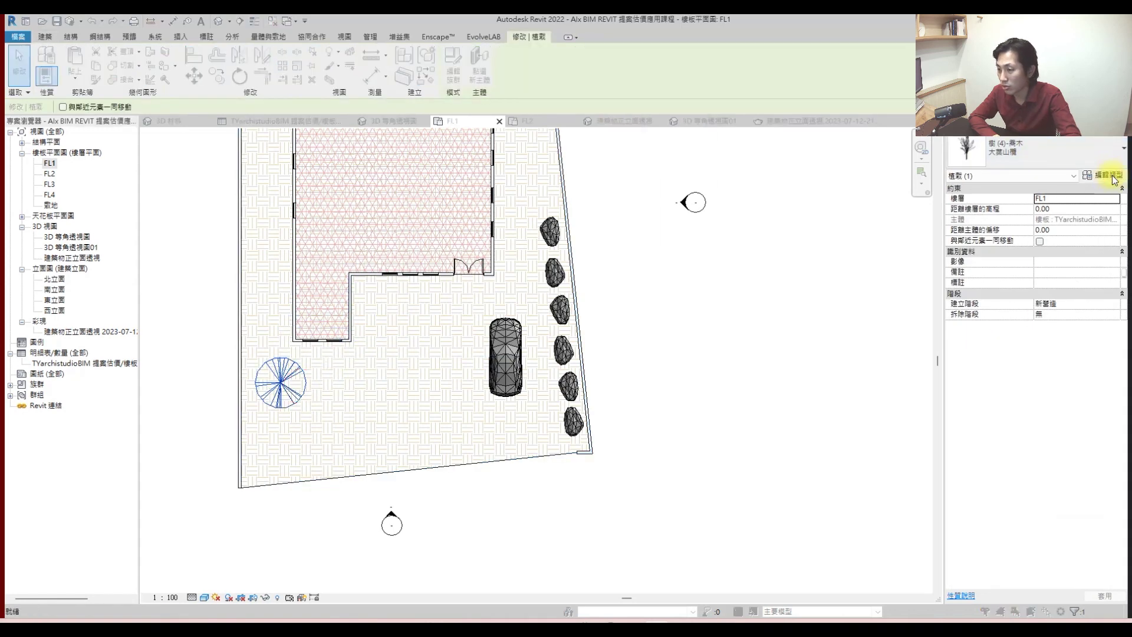
{"action": "left_click", "coordinate": [1101, 175]}
{"action": "left_click", "coordinate": [603, 255]}
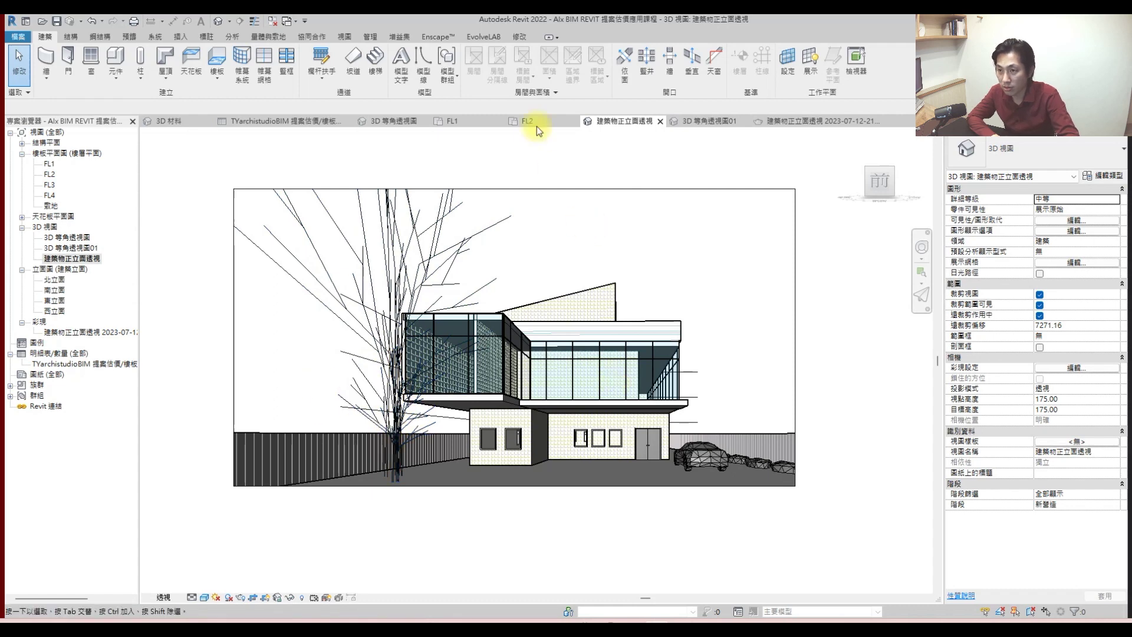
- Restart Veras and render "modern house with glass and garden" at width 1344 with Turbo Nature and Atmospheric enabled
{"action": "left_click", "coordinate": [483, 37]}
{"action": "left_click", "coordinate": [20, 59]}
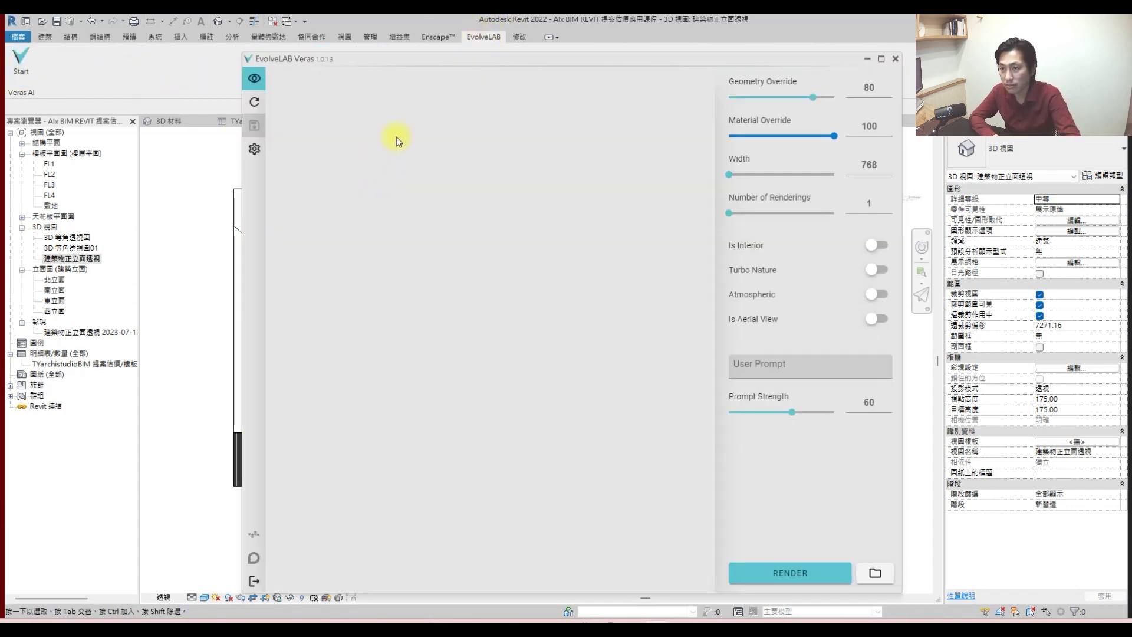
{"action": "left_click_drag", "start_coordinate": [531, 53], "coordinate": [533, 111]}
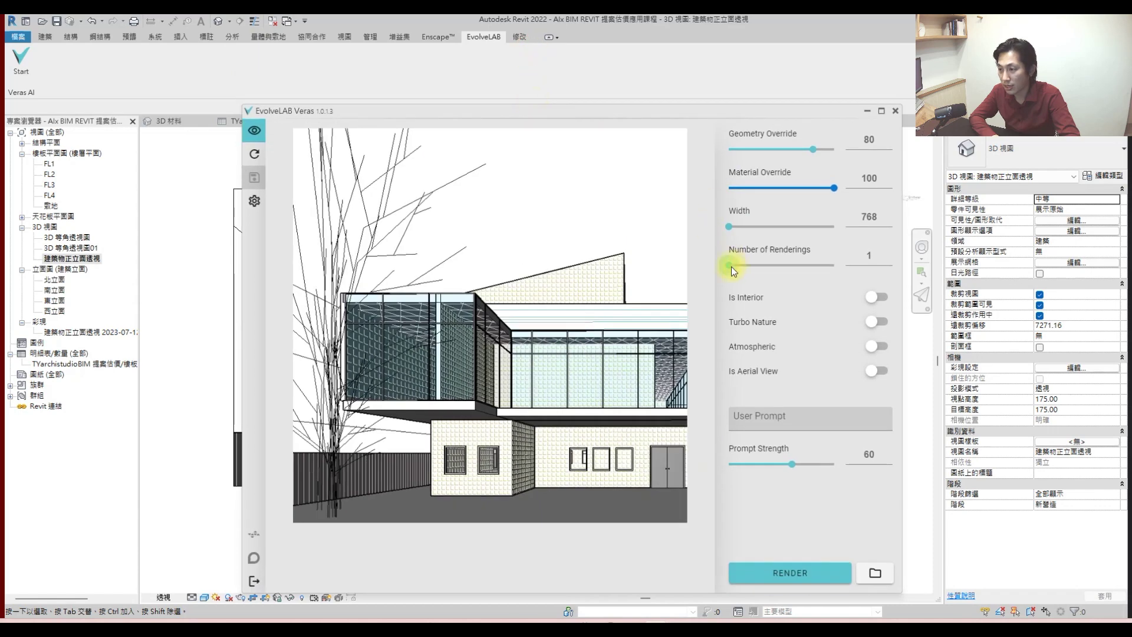
{"action": "left_click_drag", "start_coordinate": [731, 230], "coordinate": [832, 226]}
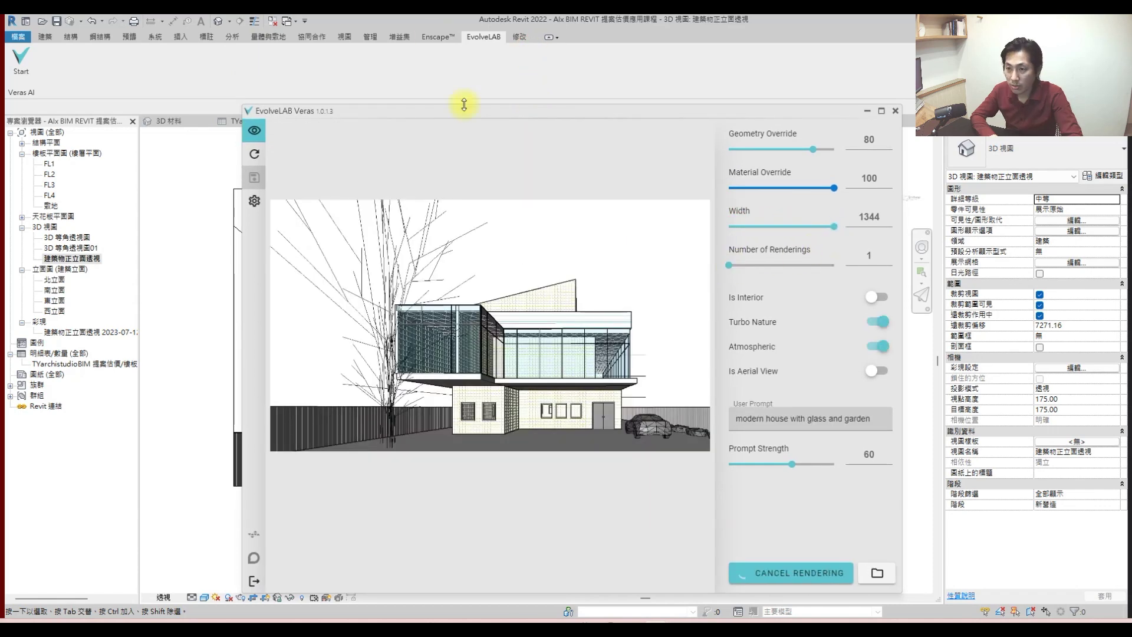
{"action": "left_click_drag", "start_coordinate": [475, 112], "coordinate": [699, 109]}
{"action": "scroll", "coordinate": [463, 303], "scroll_direction": "down", "scroll_amount": 3}
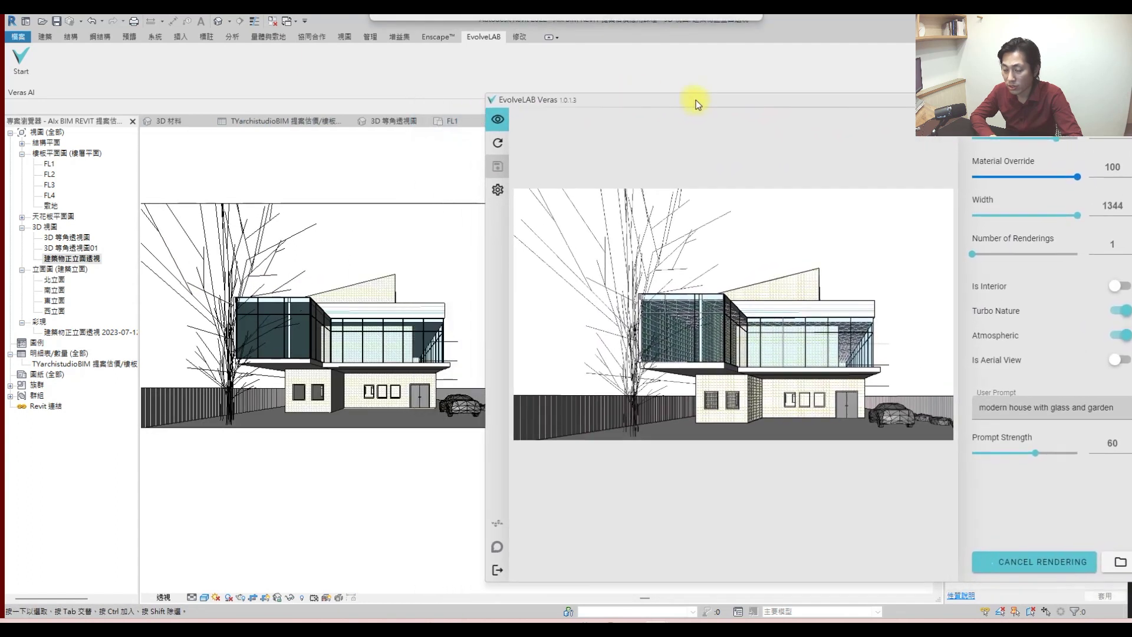
{"action": "scroll", "coordinate": [392, 257], "scroll_direction": "down", "scroll_amount": 1}
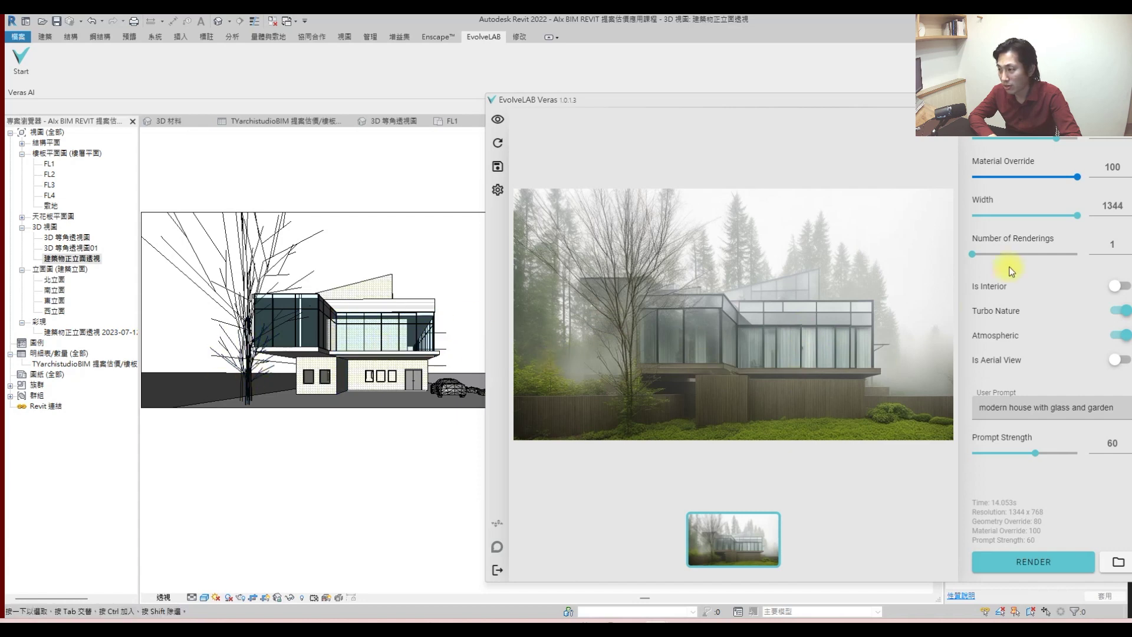
- Set the number of renderings to 2 and render the same prompt again
{"action": "left_click_drag", "start_coordinate": [988, 256], "coordinate": [1009, 253]}
{"action": "left_click", "coordinate": [1024, 565]}
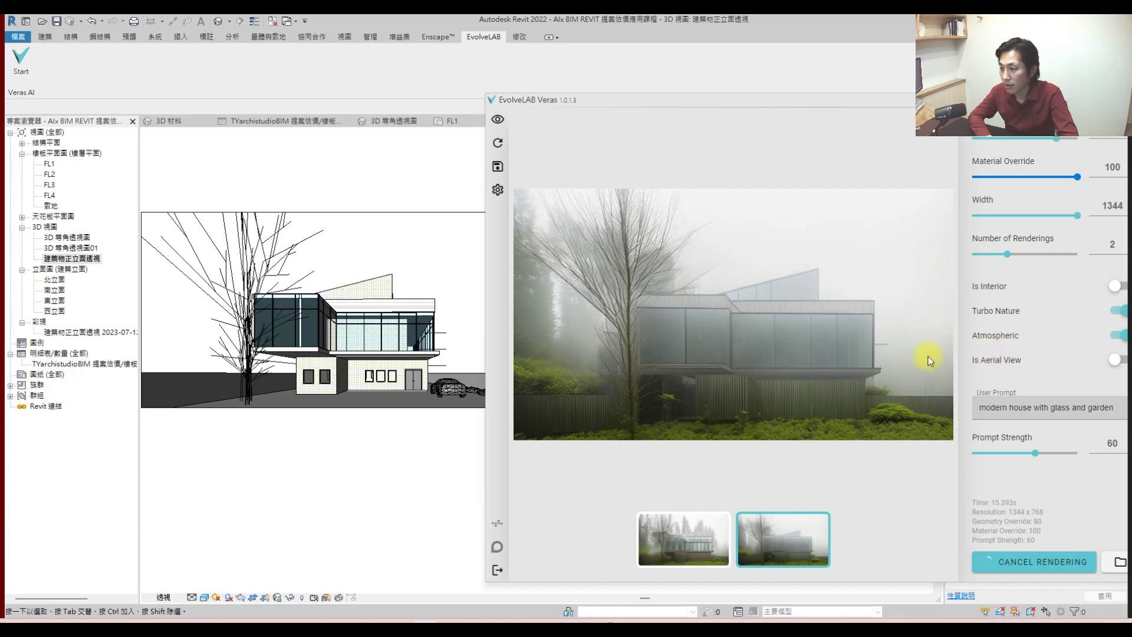
{"action": "left_click_drag", "start_coordinate": [769, 105], "coordinate": [726, 101]}
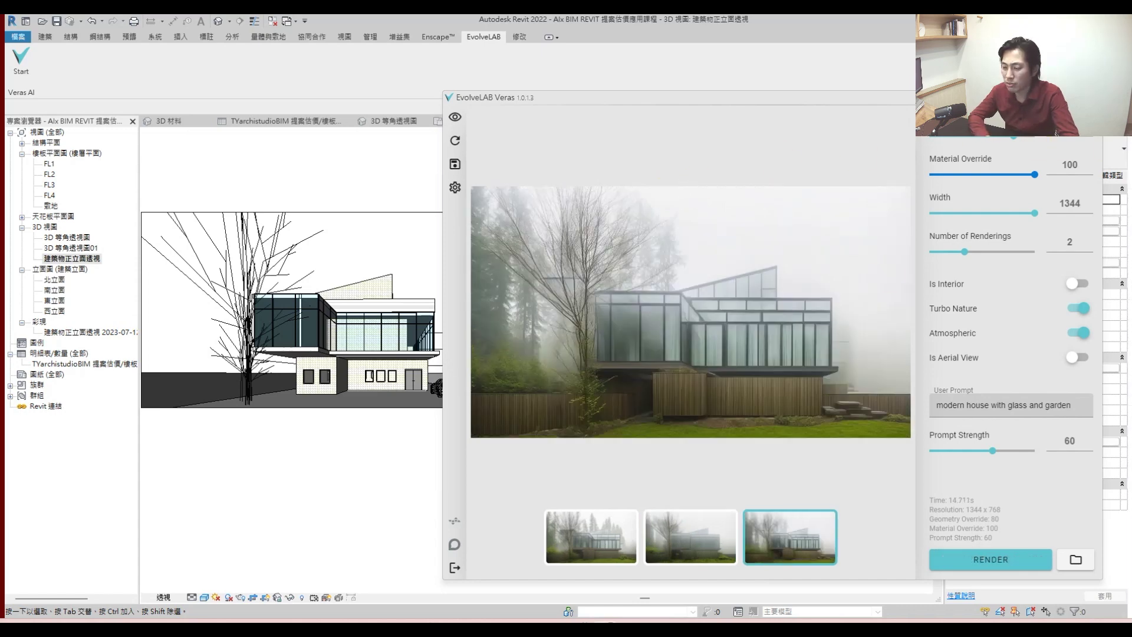
- Set the number of renderings to 3 and start another render batch
{"action": "left_click_drag", "start_coordinate": [971, 254], "coordinate": [999, 253]}
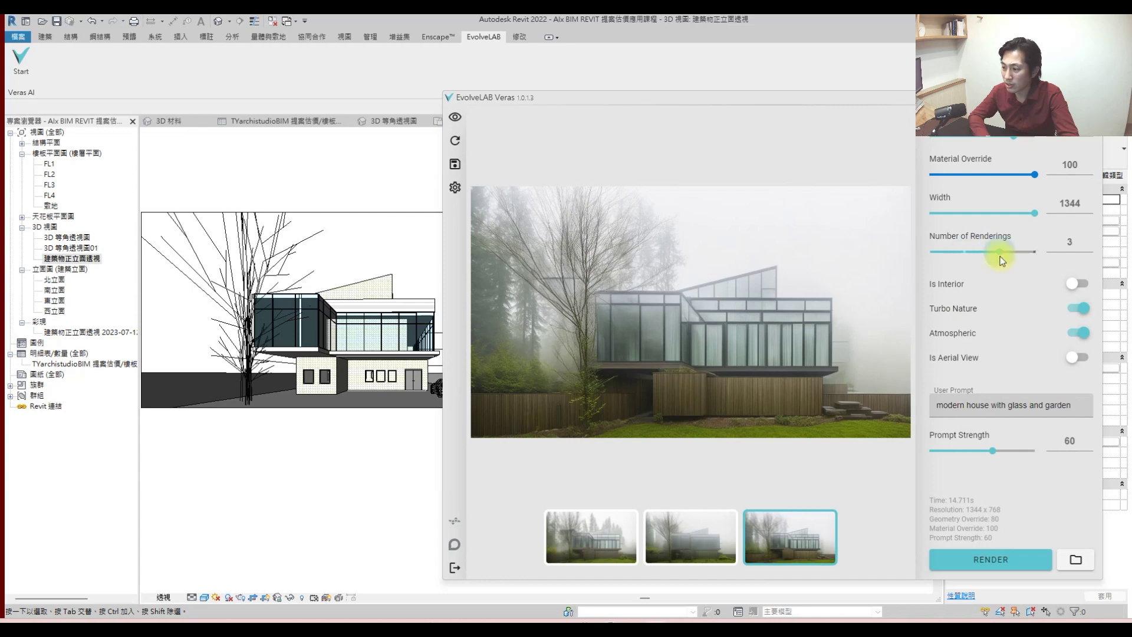
{"action": "left_click", "coordinate": [999, 563]}
{"action": "mouse_move", "coordinate": [742, 97]}
{"action": "left_mouse_down"}
{"action": "mouse_move", "coordinate": [501, 83]}
{"action": "mouse_move", "coordinate": [771, 86]}
{"action": "mouse_move", "coordinate": [725, 88]}
{"action": "left_mouse_up"}
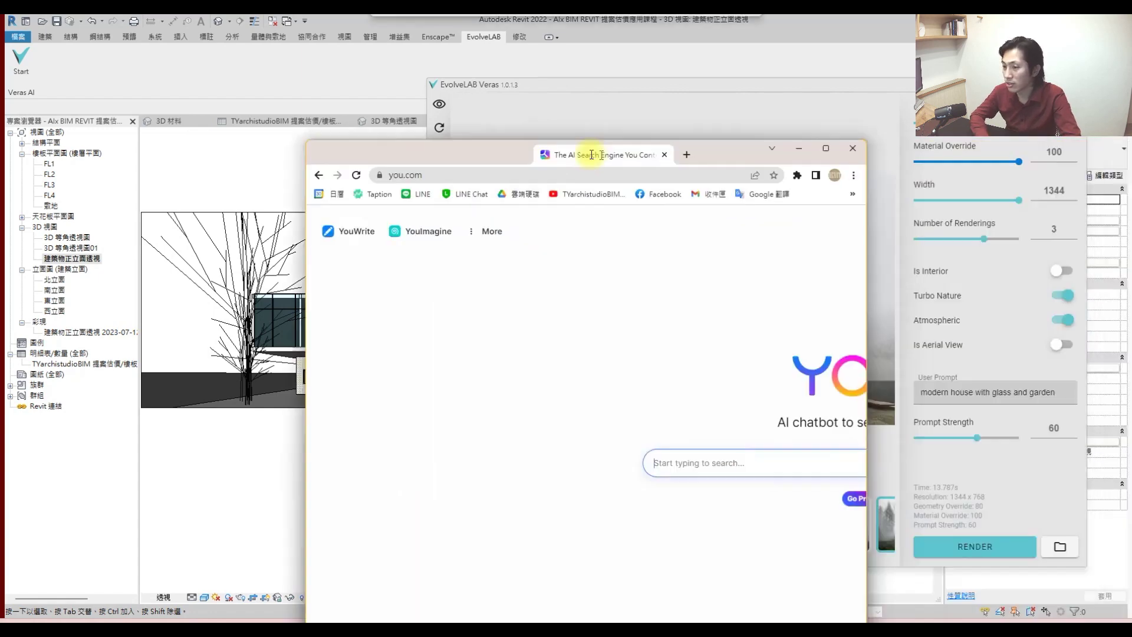
- Switch to you.com in a maximized browser and search for "tadao ando design style"
{"action": "left_click_drag", "start_coordinate": [581, 152], "coordinate": [498, 111]}
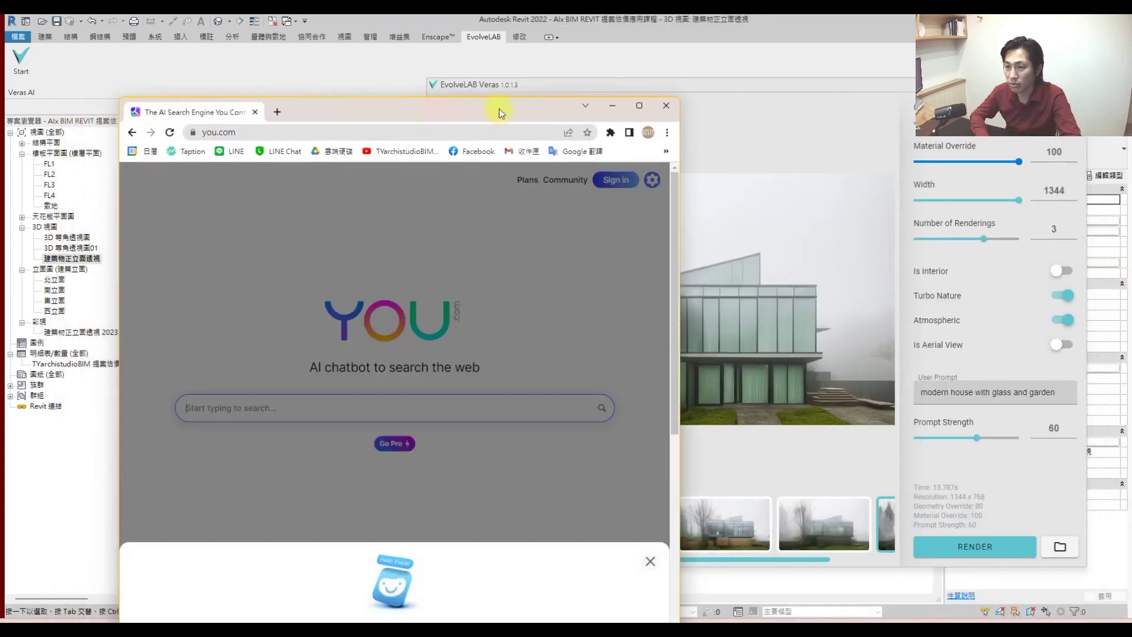
{"action": "double_click", "coordinate": [527, 110]}
{"action": "left_click", "coordinate": [197, 44]}
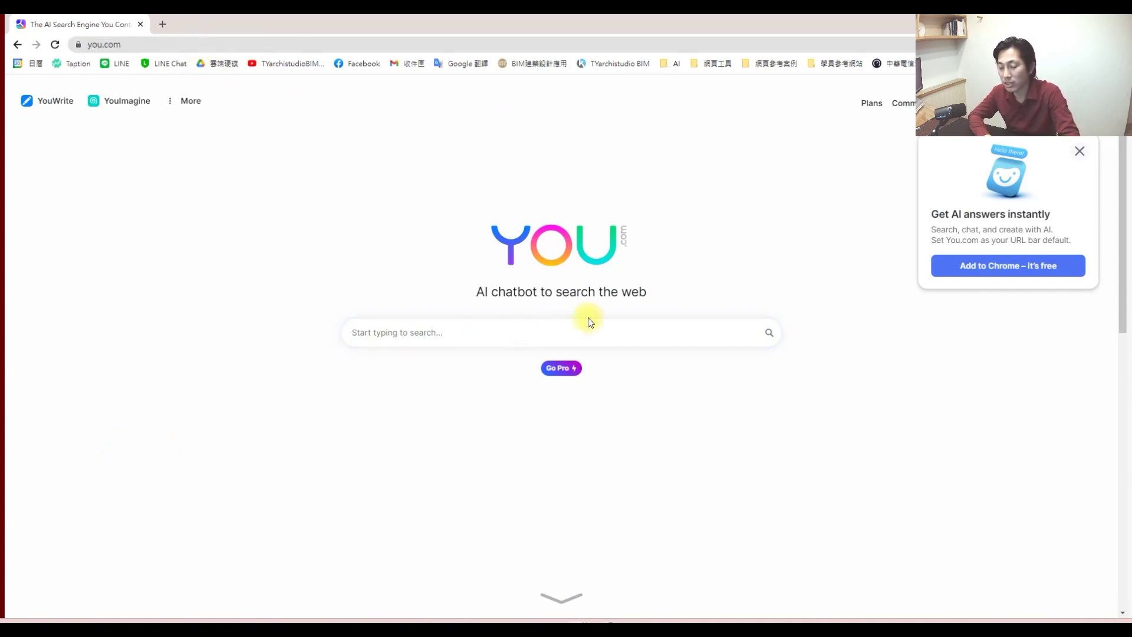
{"action": "left_click", "coordinate": [535, 332]}
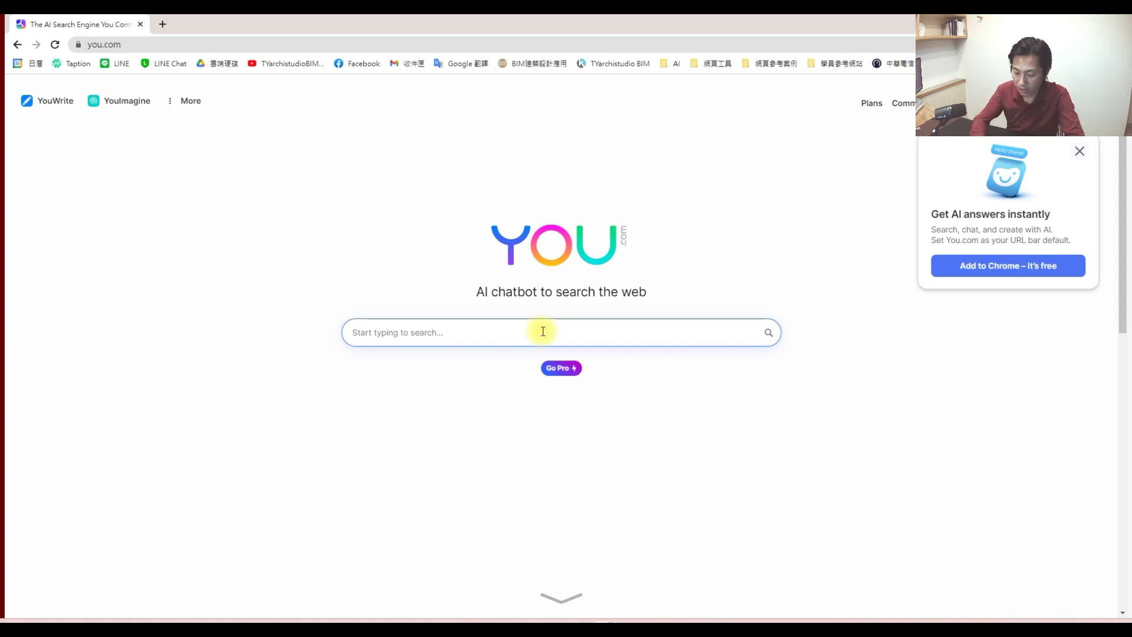
{"action": "type", "text": "tada"}
{"action": "type", "text": "o ando design style"}
{"action": "key", "text": "Return"}
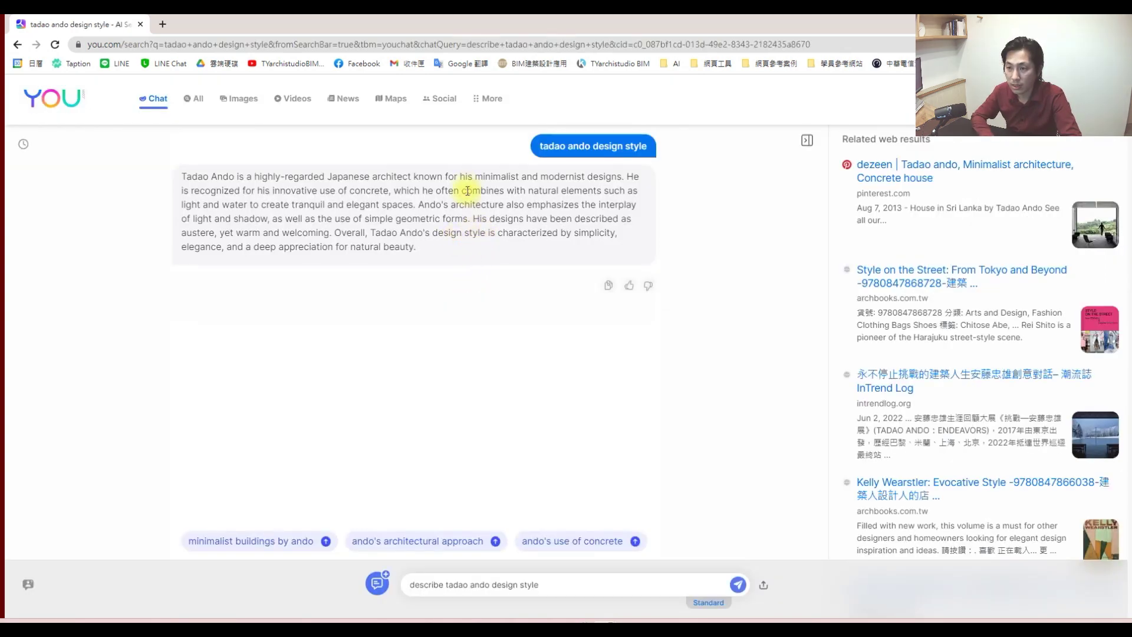
- Read the chatbot's answer and send the follow-up query "describe tadao ando design style"
{"action": "left_click_drag", "start_coordinate": [477, 177], "coordinate": [354, 190]}
{"action": "left_click", "coordinate": [454, 219]}
{"action": "left_click", "coordinate": [553, 587]}
{"action": "key", "text": "Return"}
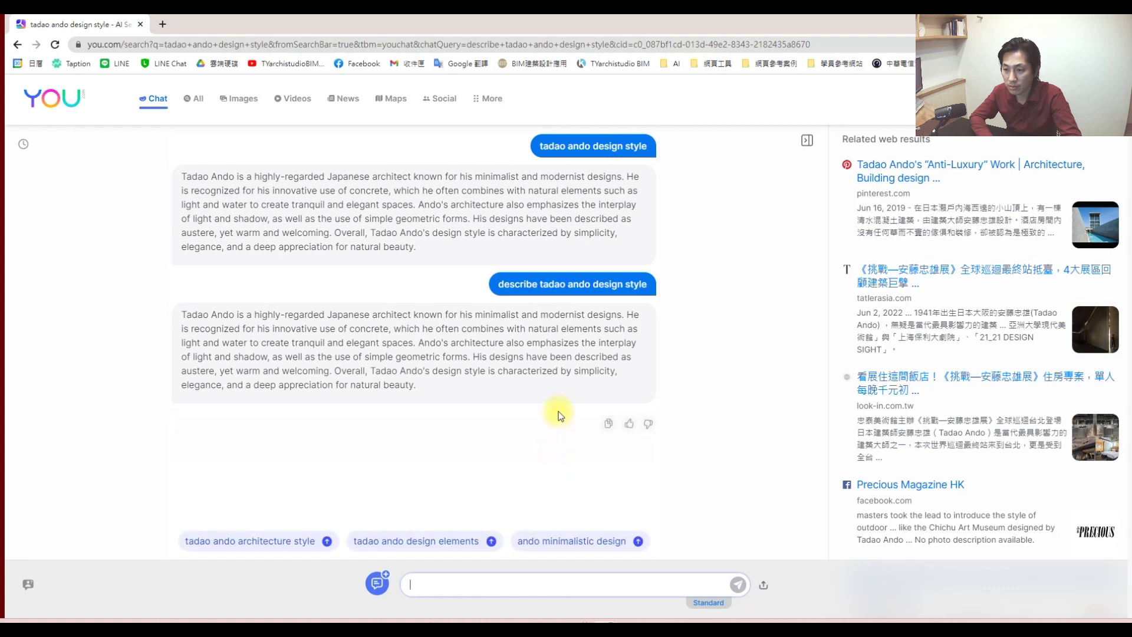
- Copy the Tadao Ando style description from the latest answer into the Veras prompt and render it with Atmospheric off
{"action": "left_click_drag", "start_coordinate": [526, 342], "coordinate": [466, 380]}
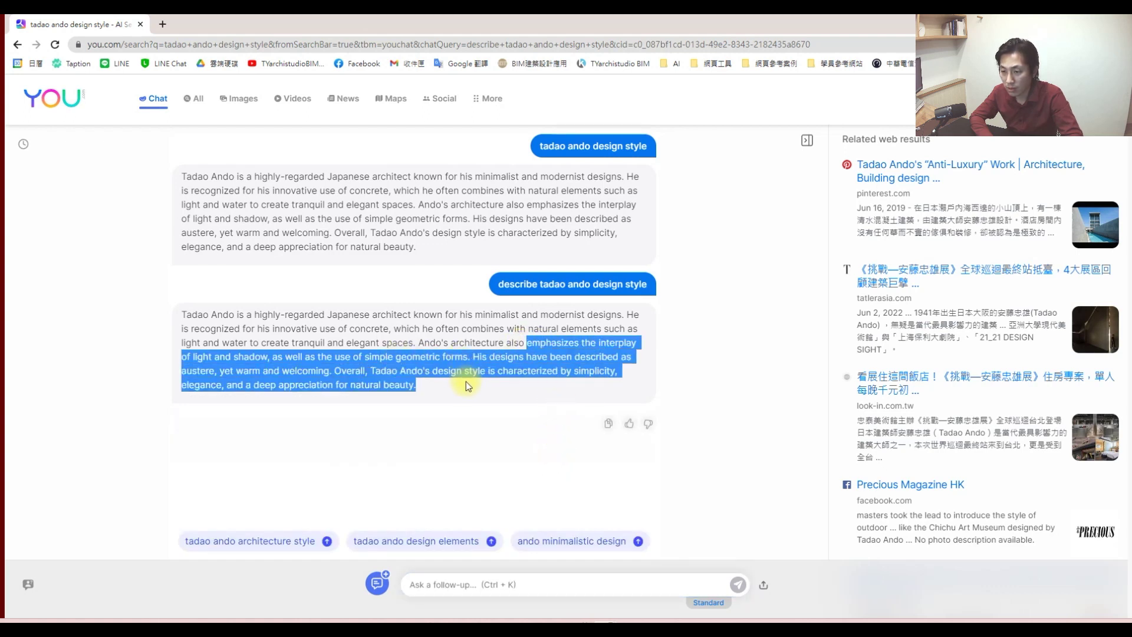
{"action": "left_click", "coordinate": [468, 393]}
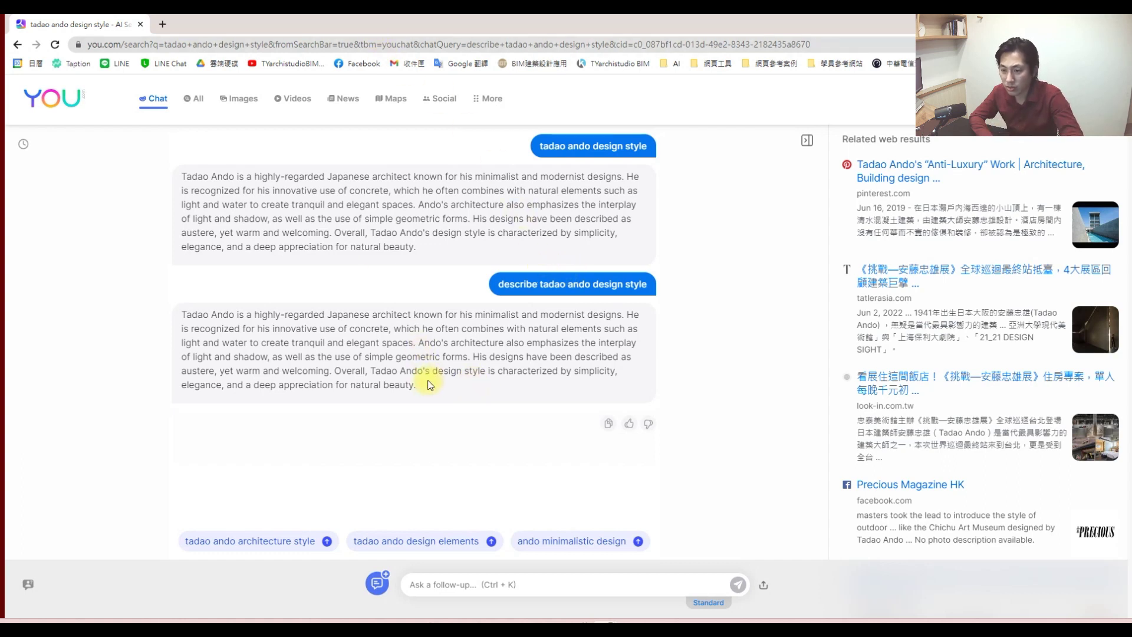
{"action": "left_click_drag", "start_coordinate": [414, 381], "coordinate": [175, 323]}
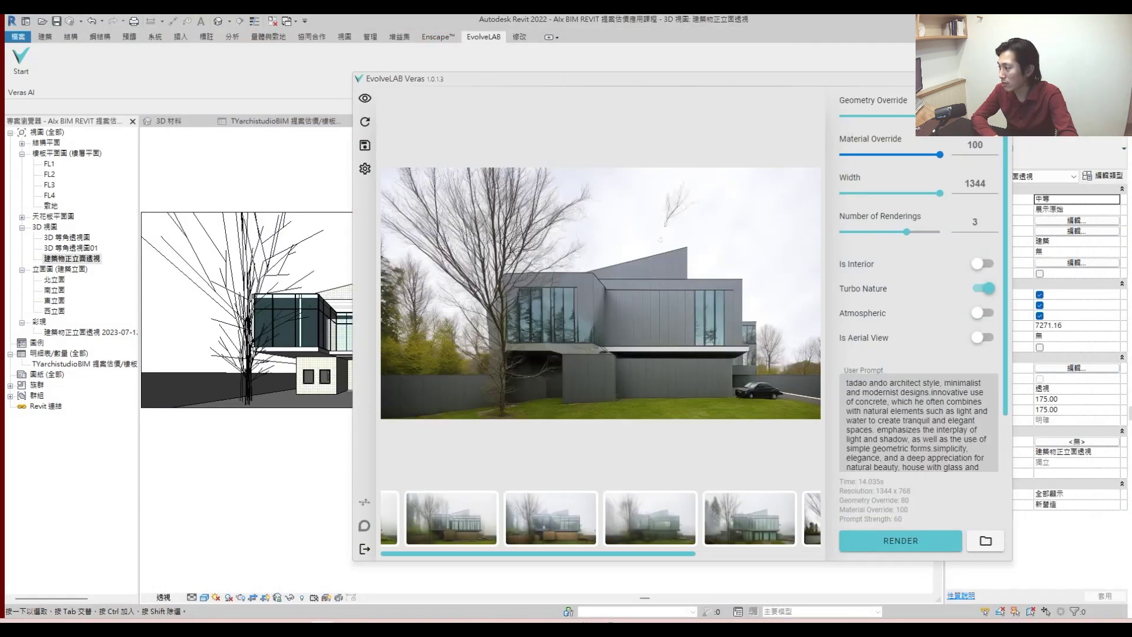
- Open the AI pictures output folder and select the modern house and tadao ando renderings dated 2023-07-12
{"action": "left_click", "coordinate": [985, 540]}
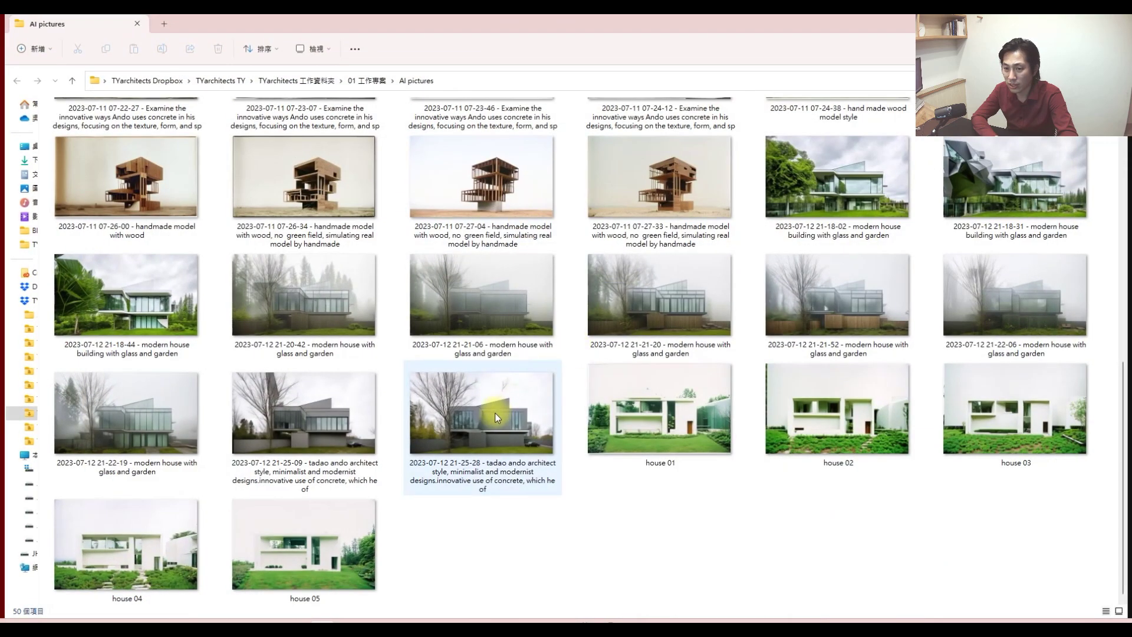
{"action": "left_click", "coordinate": [494, 412]}
{"action": "left_click", "coordinate": [127, 295], "text": "shift"}
{"action": "left_click", "coordinate": [843, 206], "text": "shift"}
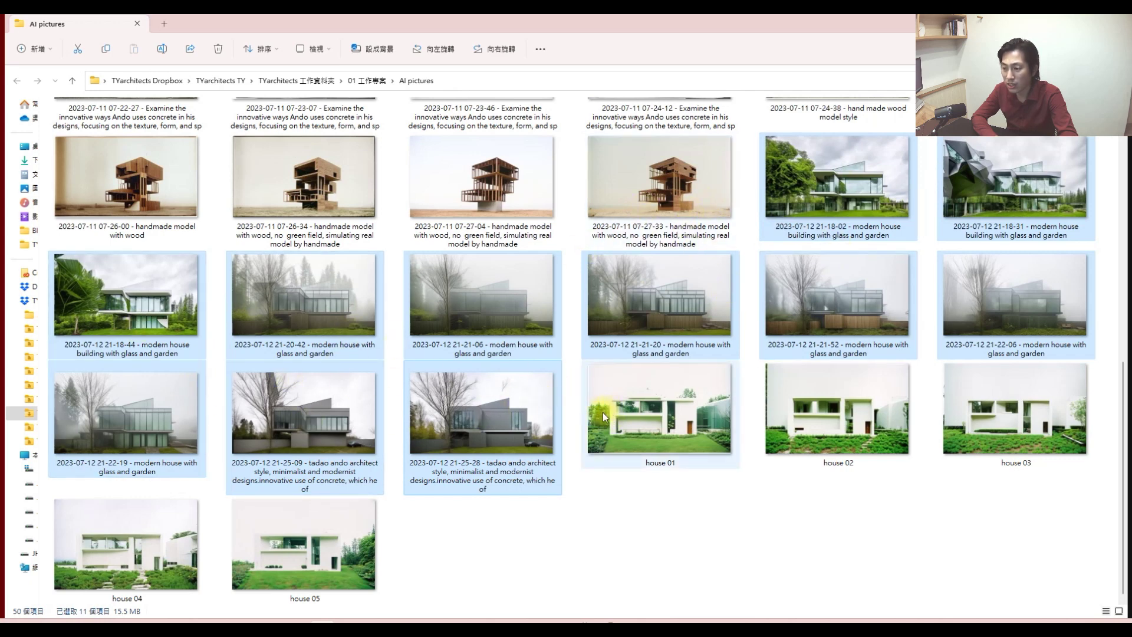
{"action": "left_click", "coordinate": [675, 30]}
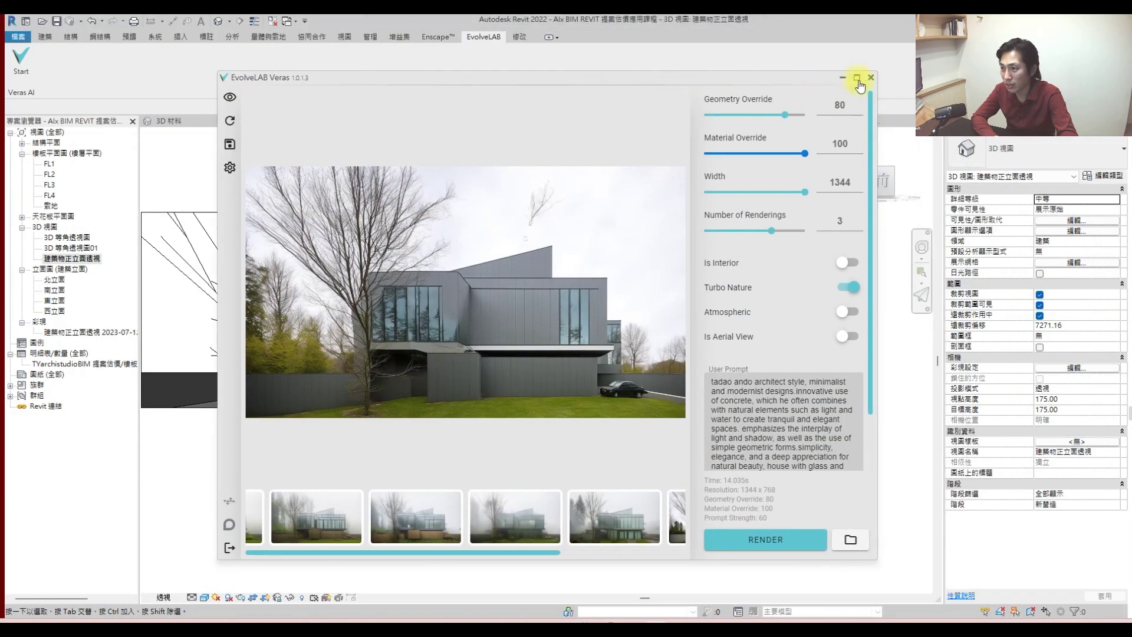
- Close the Veras window and create a new sheet with the preselected title block
{"action": "left_click", "coordinate": [867, 83]}
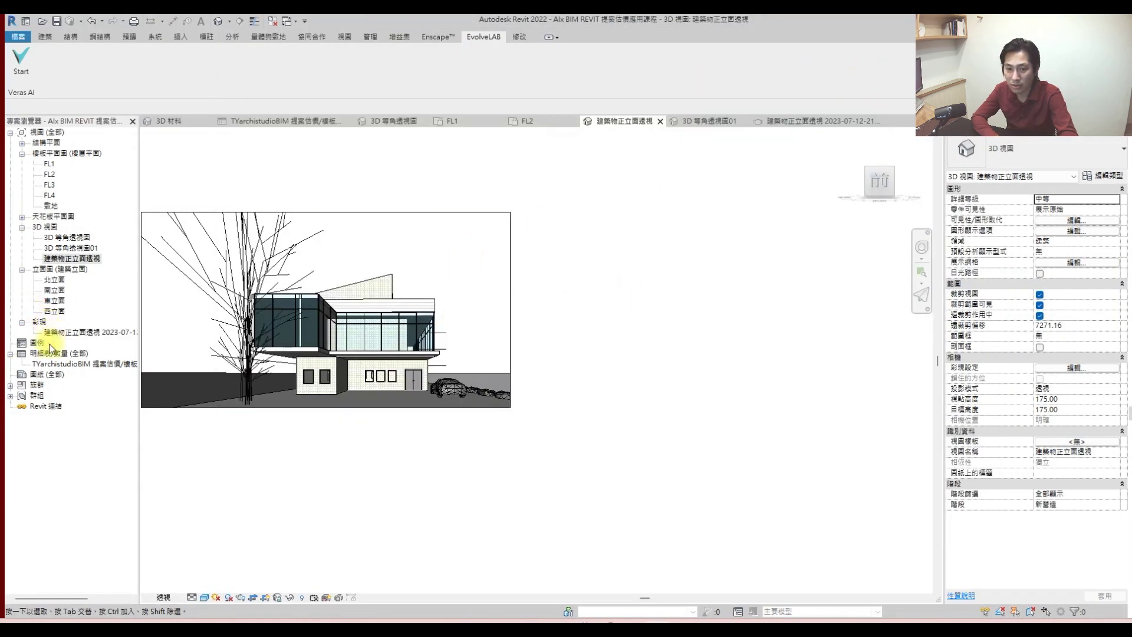
{"action": "right_click", "coordinate": [52, 375]}
{"action": "left_click", "coordinate": [71, 384]}
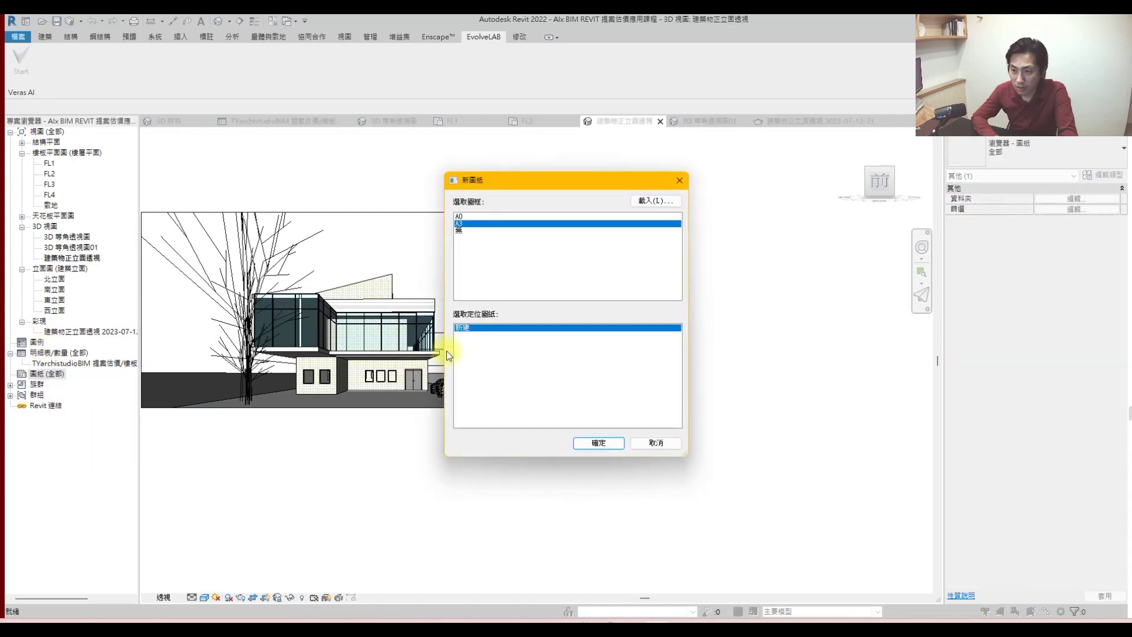
{"action": "left_click", "coordinate": [619, 446]}
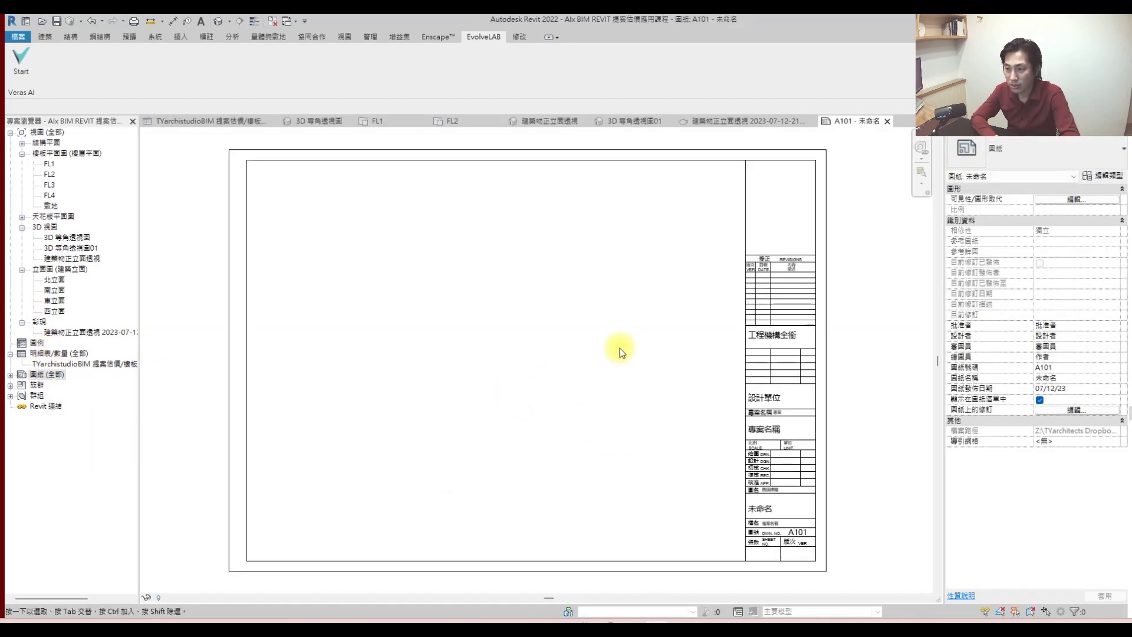
- Open the FL1 floor plan view and duplicate it
{"action": "double_click", "coordinate": [51, 165]}
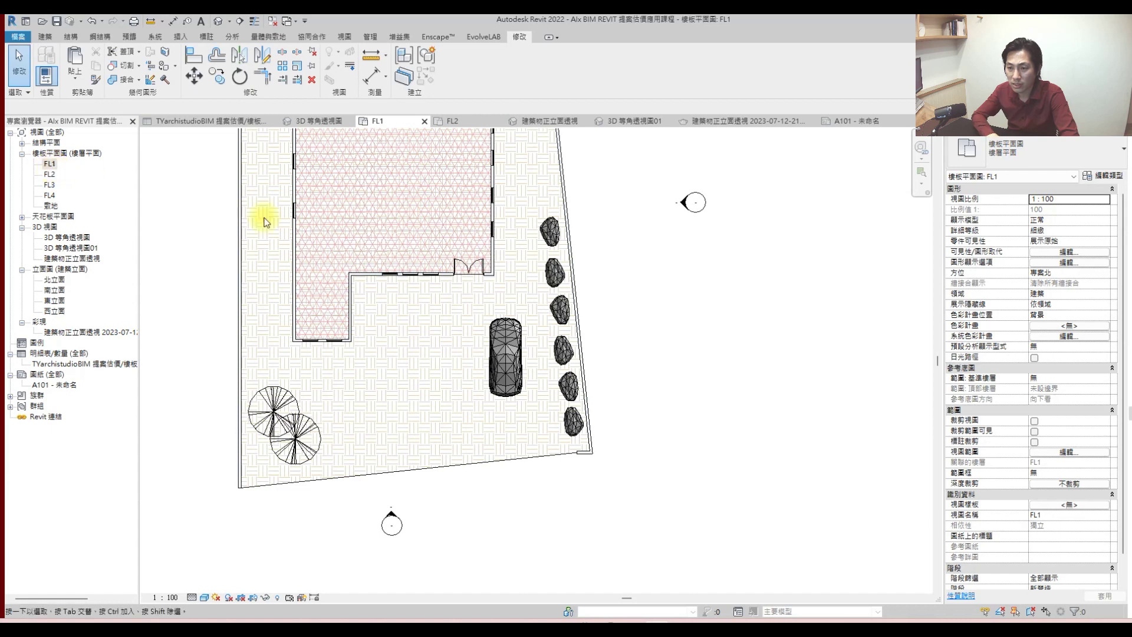
{"action": "scroll", "coordinate": [608, 380], "scroll_direction": "down", "scroll_amount": 2}
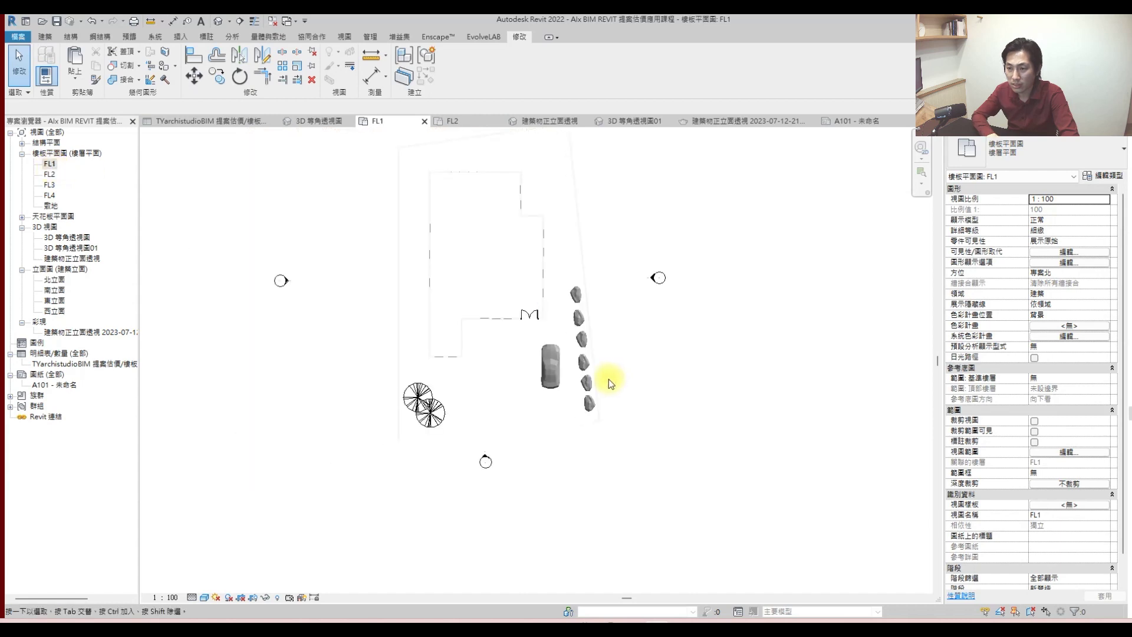
{"action": "right_click", "coordinate": [50, 164]}
{"action": "mouse_move", "coordinate": [164, 259]}
{"action": "left_click", "coordinate": [203, 260]}
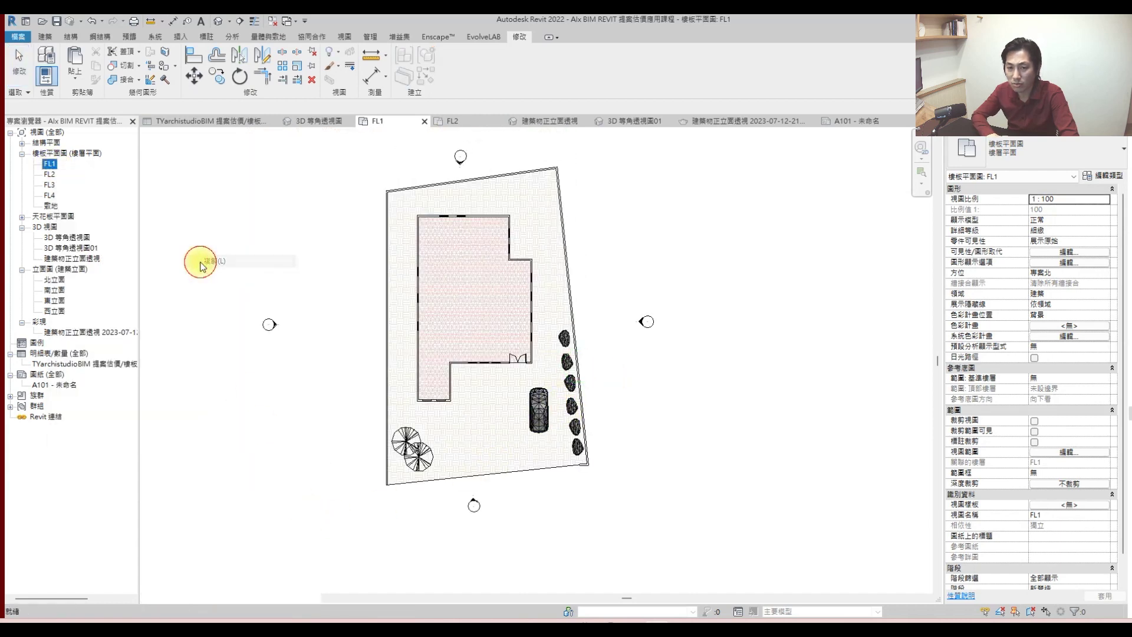
- Rename the duplicated FL1 floor plan view as 平面圖 FL1
{"action": "right_click", "coordinate": [57, 174]}
{"action": "left_click", "coordinate": [108, 348]}
{"action": "left_click_drag", "start_coordinate": [58, 174], "coordinate": [82, 174]}
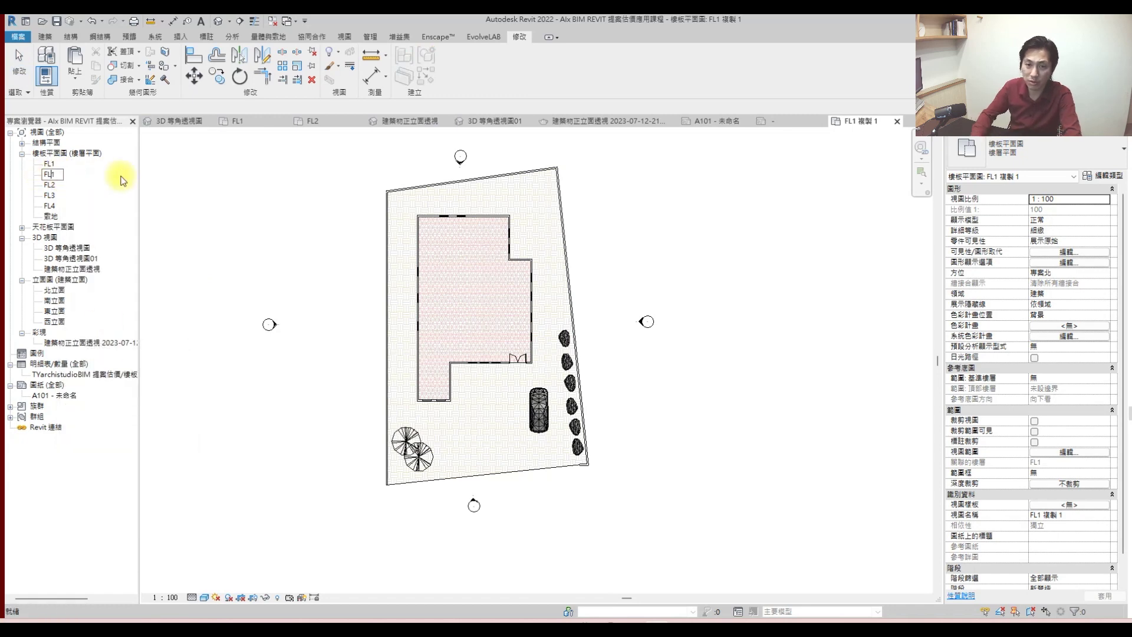
{"action": "type", "text": "平面圖FL"}
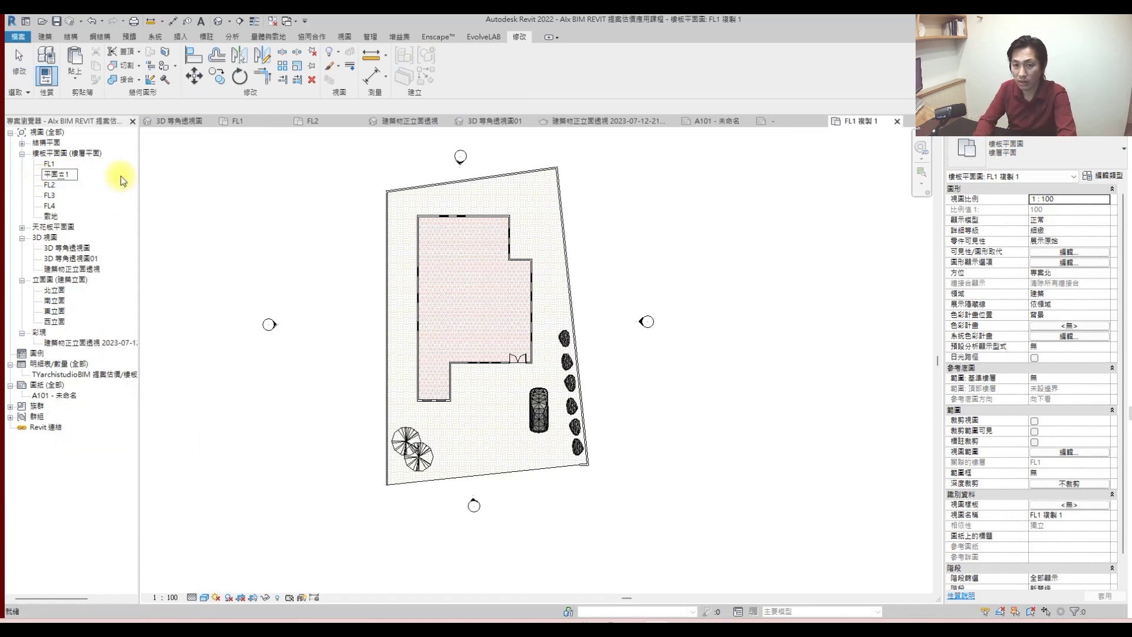
{"action": "key", "text": "Return"}
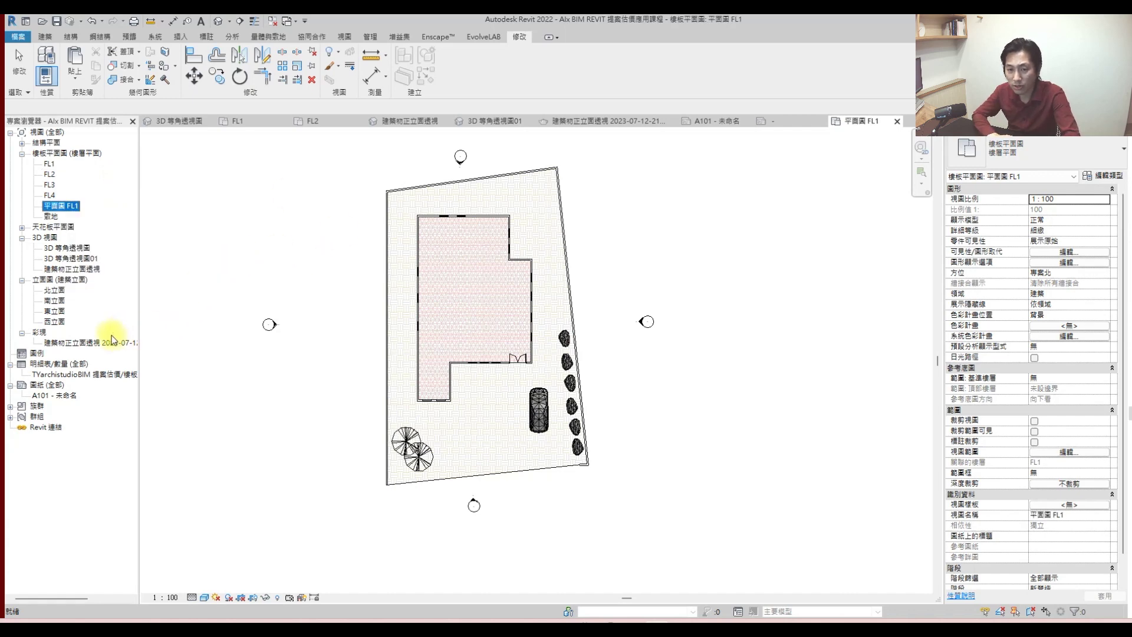
- Place the 平面圖 FL1 view on sheet A101, set its scale to 1:200 and deactivate the view
{"action": "double_click", "coordinate": [59, 395]}
{"action": "left_click_drag", "start_coordinate": [55, 206], "coordinate": [402, 313]}
{"action": "left_click", "coordinate": [401, 313]}
{"action": "scroll", "coordinate": [402, 313], "scroll_direction": "down", "scroll_amount": 3}
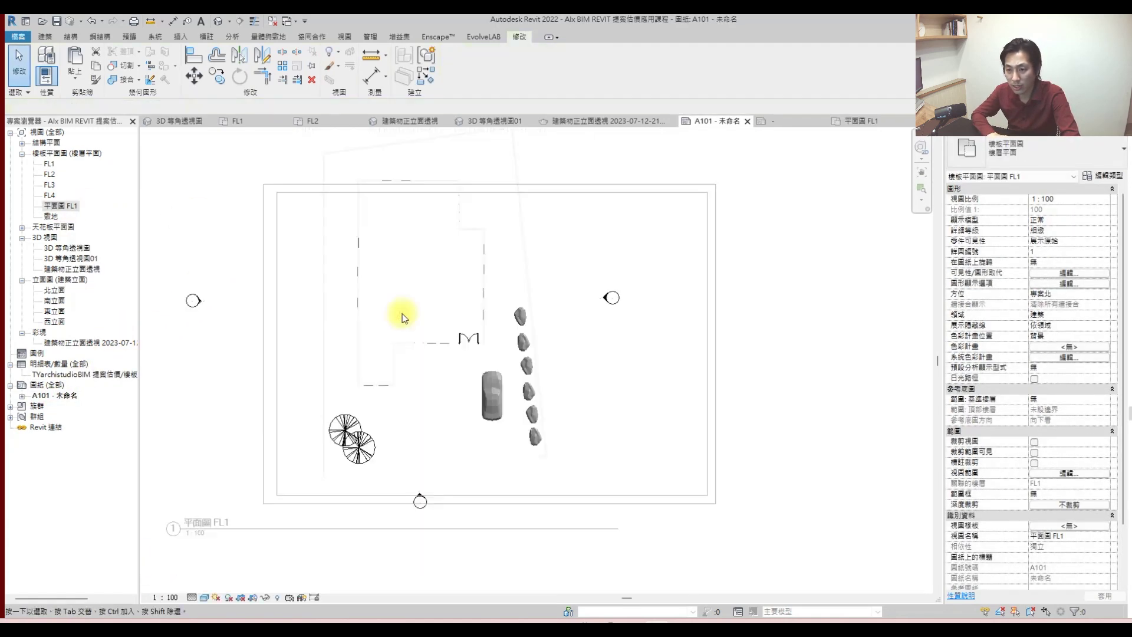
{"action": "left_click", "coordinate": [171, 597]}
{"action": "left_click", "coordinate": [181, 534]}
{"action": "right_click", "coordinate": [454, 305]}
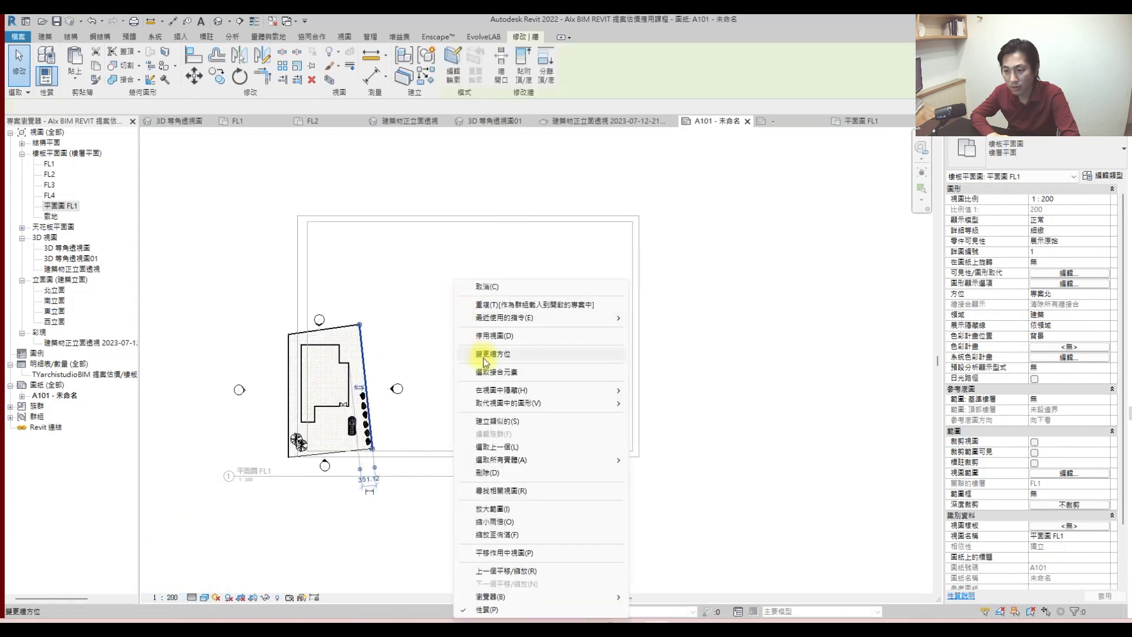
{"action": "left_click", "coordinate": [475, 354]}
{"action": "left_click", "coordinate": [391, 366]}
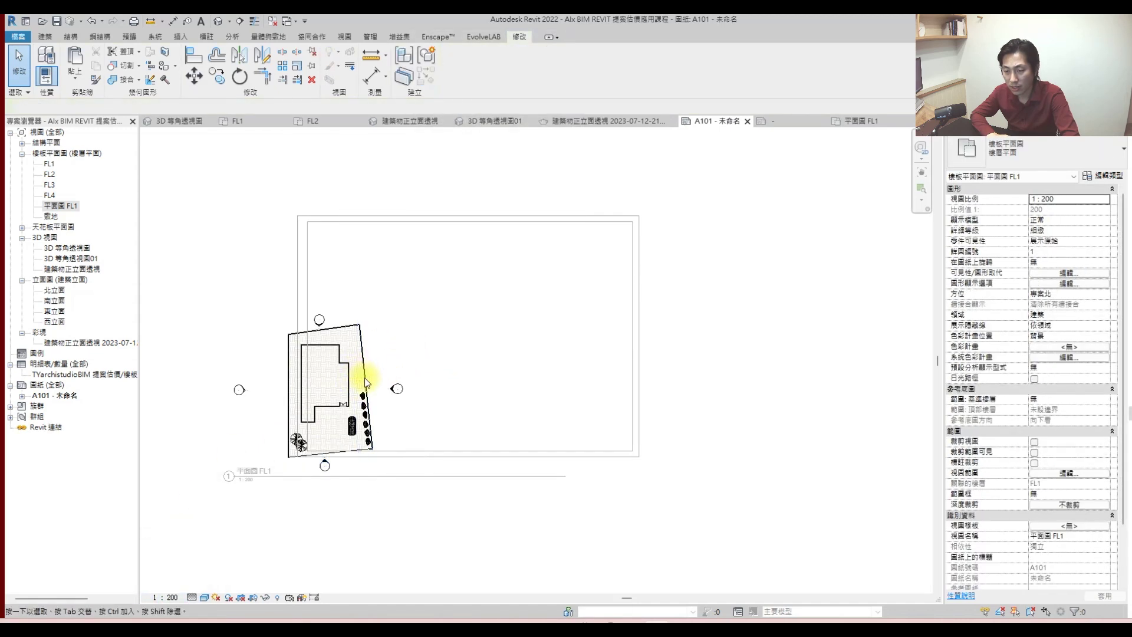
{"action": "scroll", "coordinate": [372, 386], "scroll_direction": "up", "scroll_amount": 2}
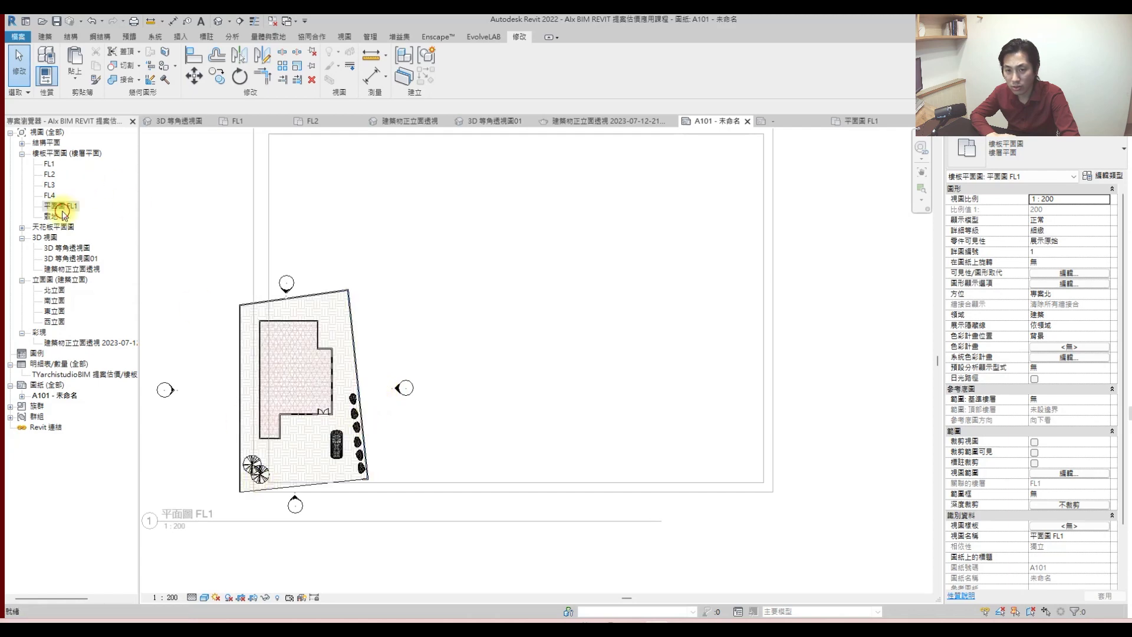
- Crop the 平面圖 FL1 view with a visible crop region and pull its left boundary in closer to the site
{"action": "double_click", "coordinate": [61, 207]}
{"action": "left_click_drag", "start_coordinate": [507, 166], "coordinate": [443, 139]}
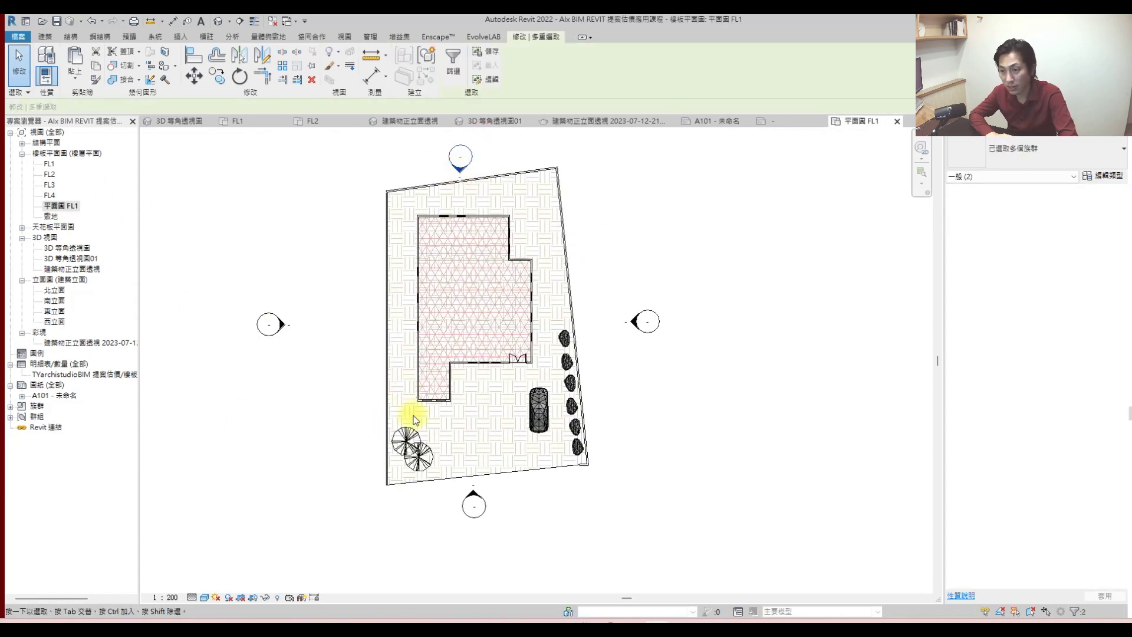
{"action": "key", "text": "Escape"}
{"action": "left_click", "coordinate": [254, 597]}
{"action": "scroll", "coordinate": [448, 318], "scroll_direction": "down", "scroll_amount": 3}
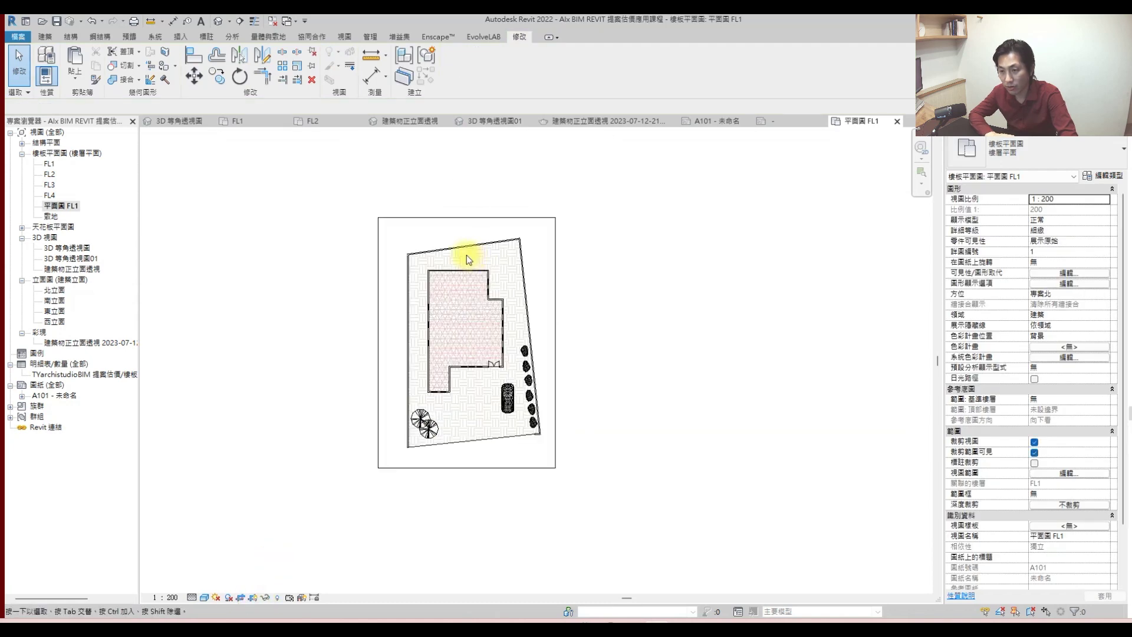
{"action": "left_click", "coordinate": [379, 327]}
{"action": "left_click_drag", "start_coordinate": [379, 343], "coordinate": [396, 342]}
{"action": "left_click", "coordinate": [321, 469]}
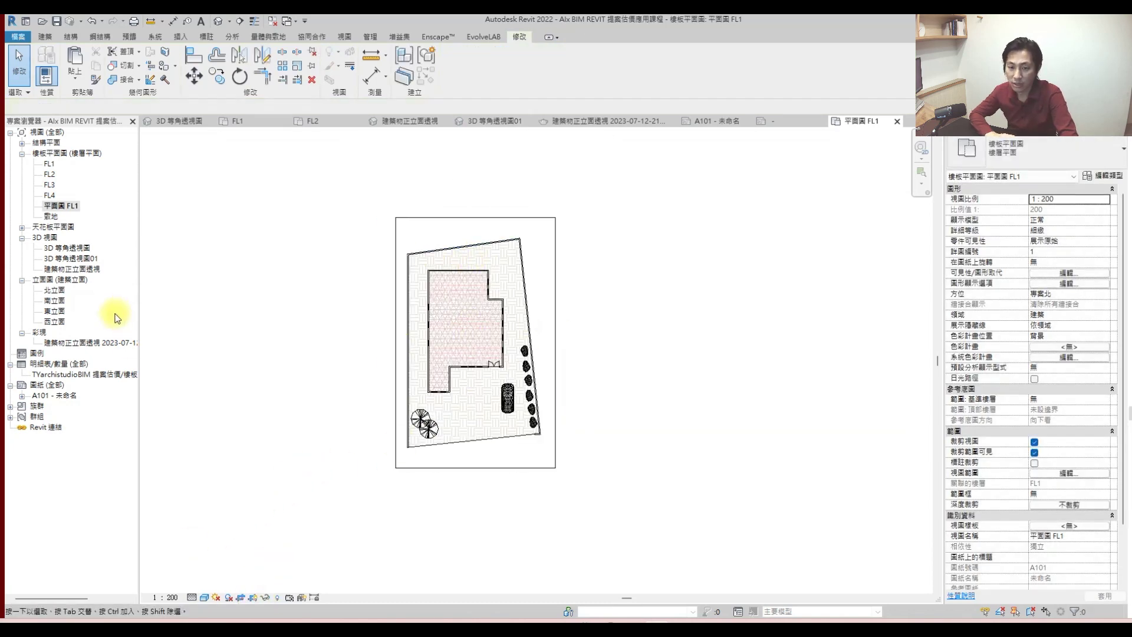
- Delete the plan viewport from sheet A101 and place the cropped 平面圖 FL1 view on the left half of the sheet
{"action": "double_click", "coordinate": [62, 395]}
{"action": "left_click", "coordinate": [318, 300]}
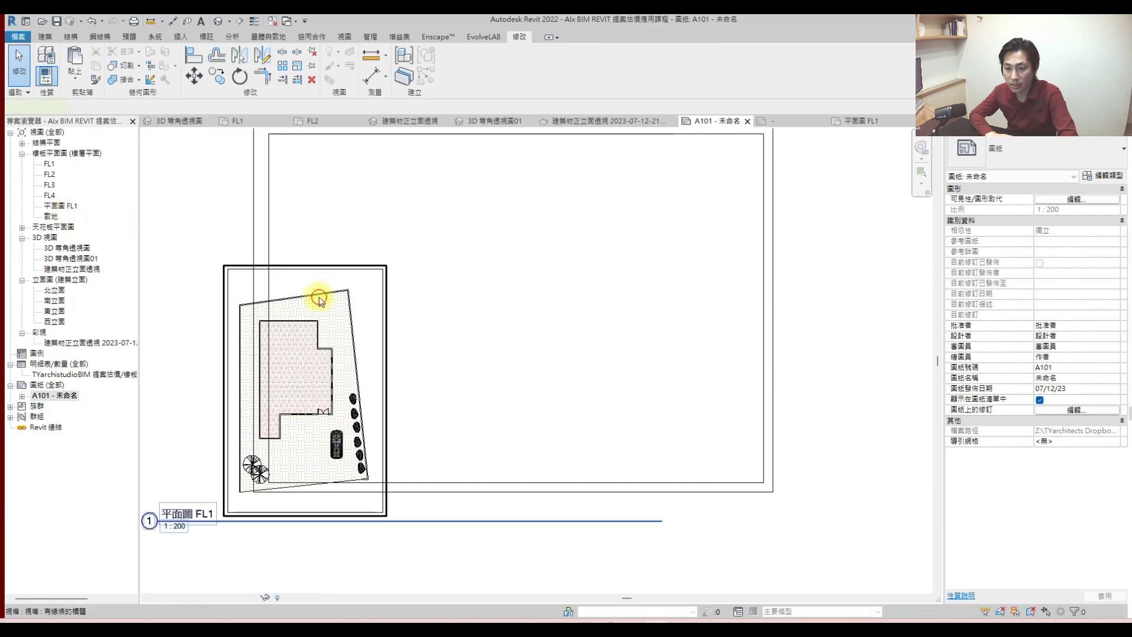
{"action": "key", "text": "Delete"}
{"action": "left_click", "coordinate": [65, 205]}
{"action": "left_click_drag", "start_coordinate": [81, 213], "coordinate": [370, 348]}
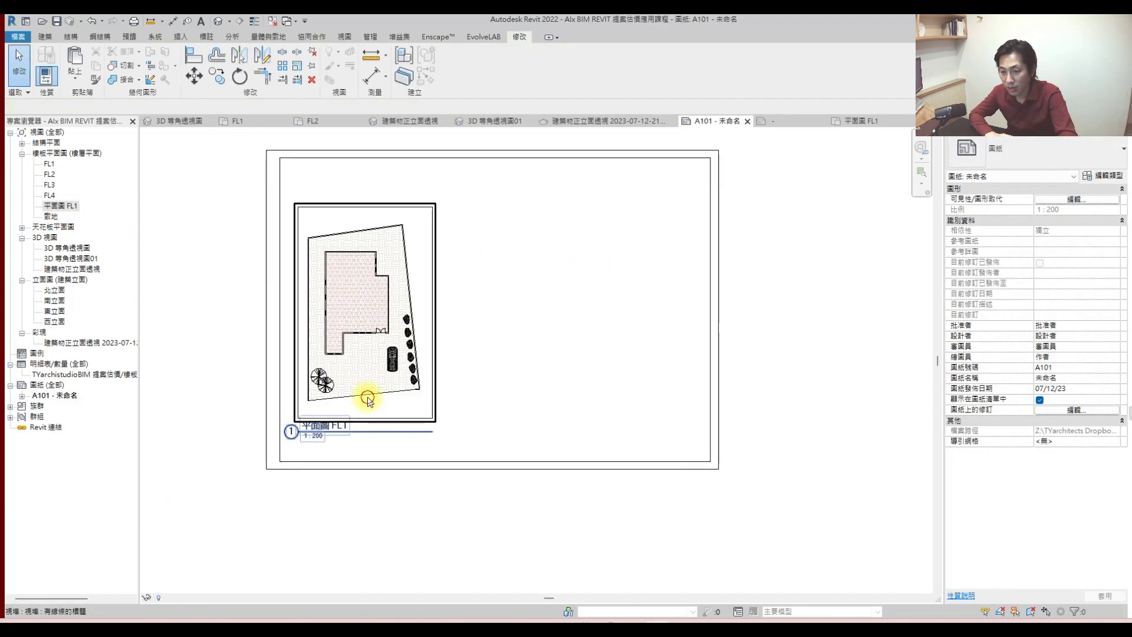
- Move the plan's view title closer to its viewport and shift the viewport down toward the sheet's lower-left corner
{"action": "scroll", "coordinate": [323, 419], "scroll_direction": "up", "scroll_amount": 2}
{"action": "left_click", "coordinate": [321, 429]}
{"action": "left_click_drag", "start_coordinate": [321, 428], "coordinate": [340, 411]}
{"action": "left_click_drag", "start_coordinate": [373, 323], "coordinate": [365, 371]}
{"action": "key", "text": "Escape"}
- Place the 3D 等角透視圖01 view on the sheet, set its scale to 1:200 and deactivate the view
{"action": "left_click_drag", "start_coordinate": [82, 256], "coordinate": [636, 307]}
{"action": "double_click", "coordinate": [637, 308]}
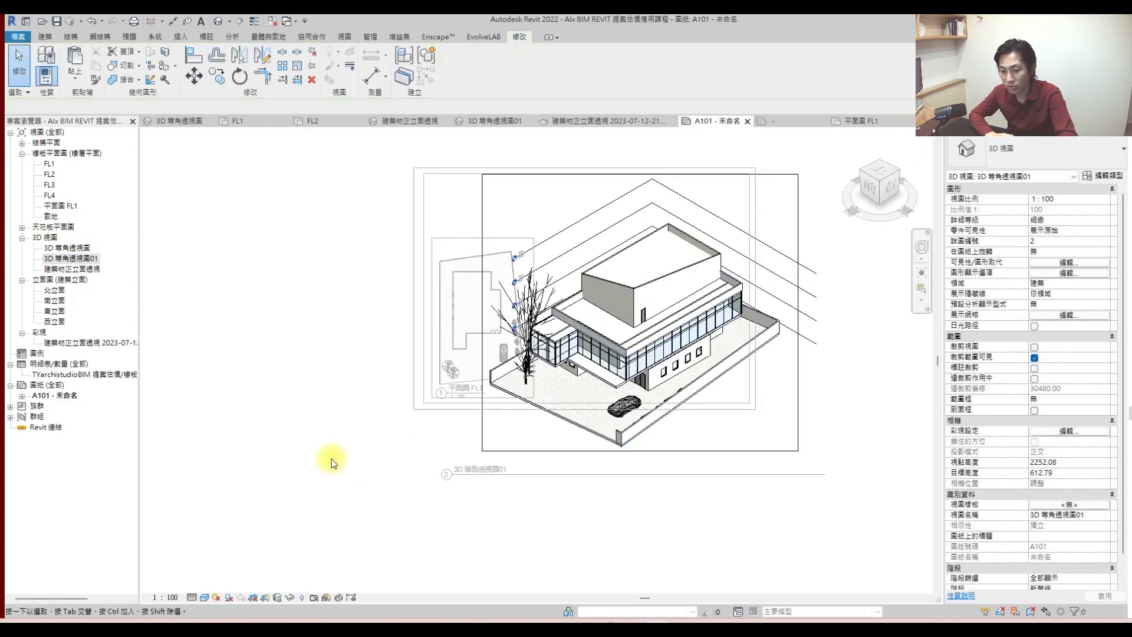
{"action": "left_click", "coordinate": [180, 598]}
{"action": "left_click", "coordinate": [180, 533]}
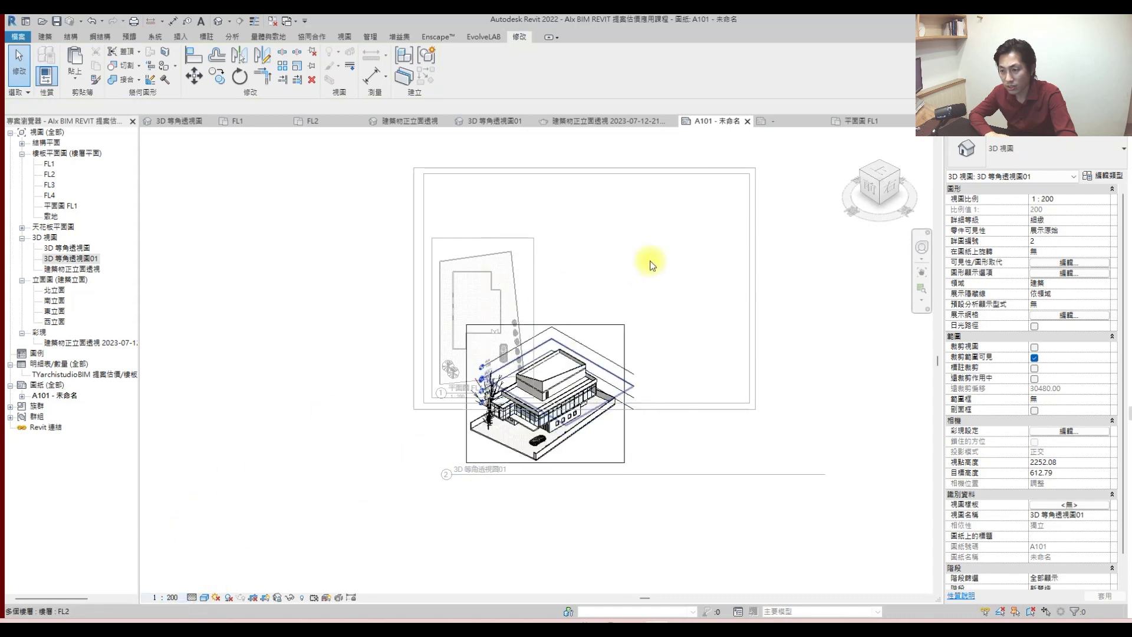
{"action": "right_click", "coordinate": [666, 246]}
{"action": "left_click", "coordinate": [662, 297]}
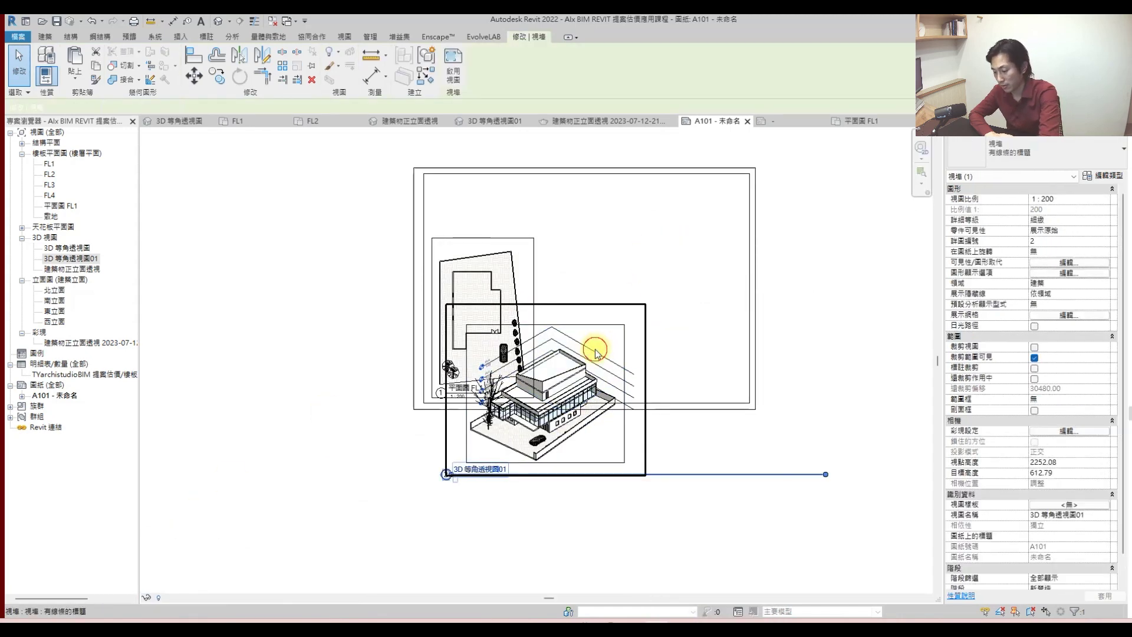
- Delete the 3D viewport and place the 3D 等角透視圖01 view again to the right of the floor plan
{"action": "key", "text": "Delete"}
{"action": "left_click", "coordinate": [71, 259]}
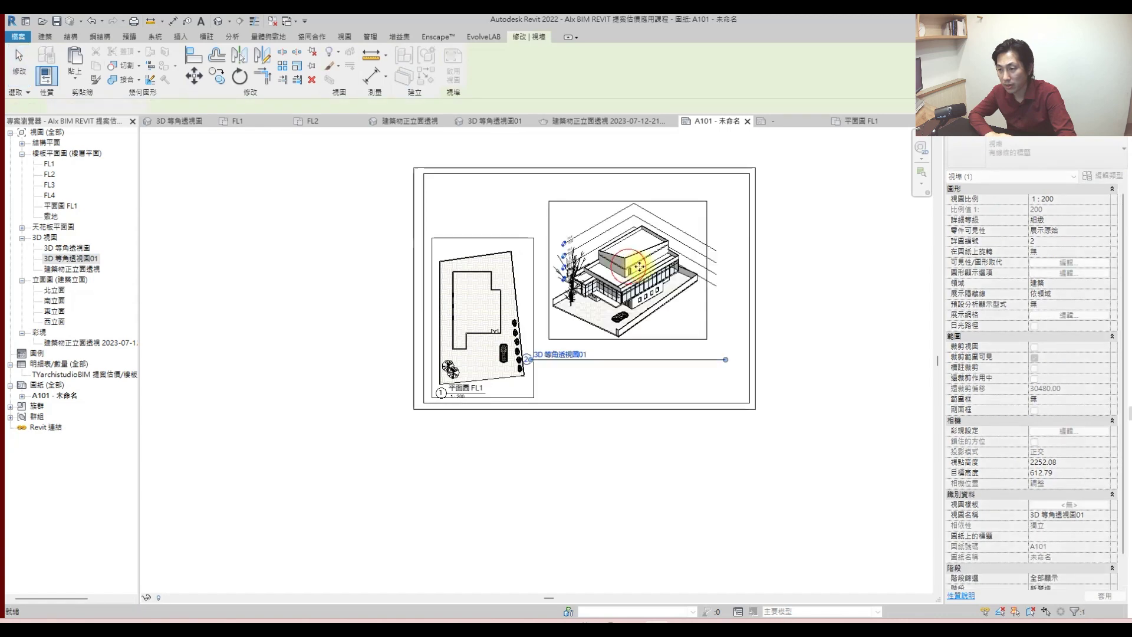
{"action": "left_click", "coordinate": [575, 330]}
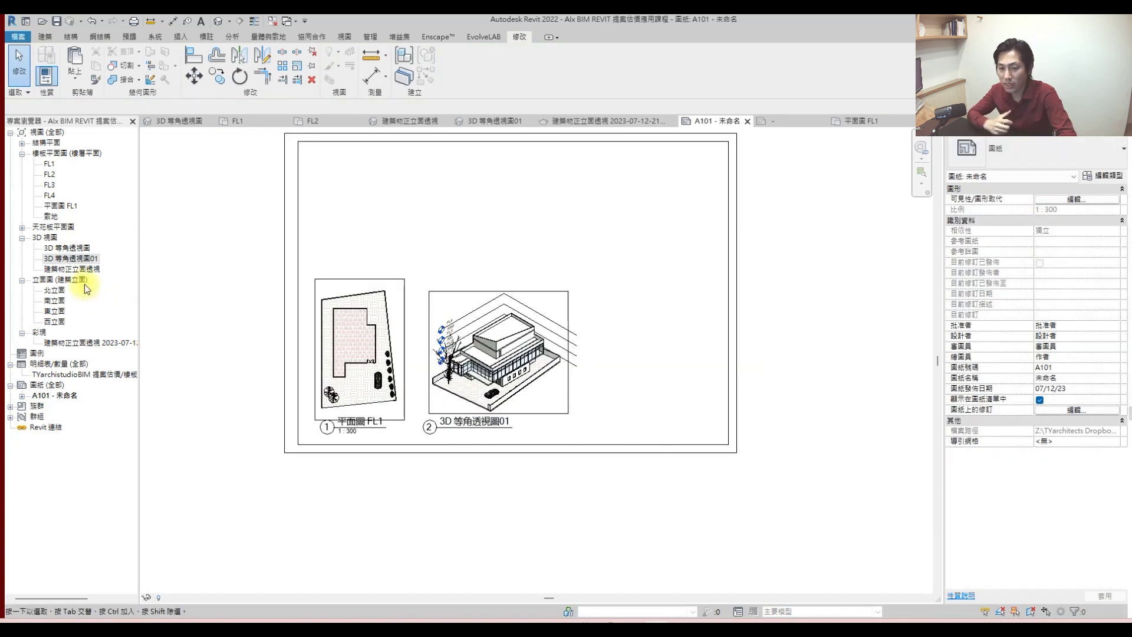
- Place the TYarchistudioBIM 提案估價/樓板 明細表 schedule on the sheet above the 3D view
{"action": "left_click_drag", "start_coordinate": [99, 375], "coordinate": [498, 262]}
{"action": "left_click", "coordinate": [570, 231]}
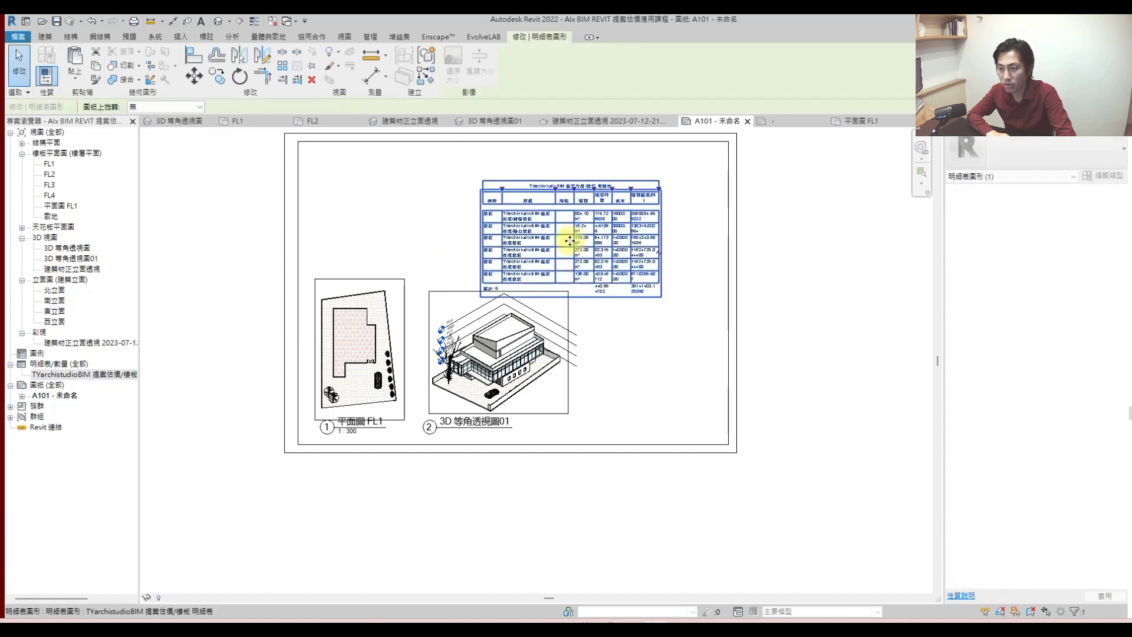
{"action": "scroll", "coordinate": [570, 233], "scroll_direction": "up", "scroll_amount": 2}
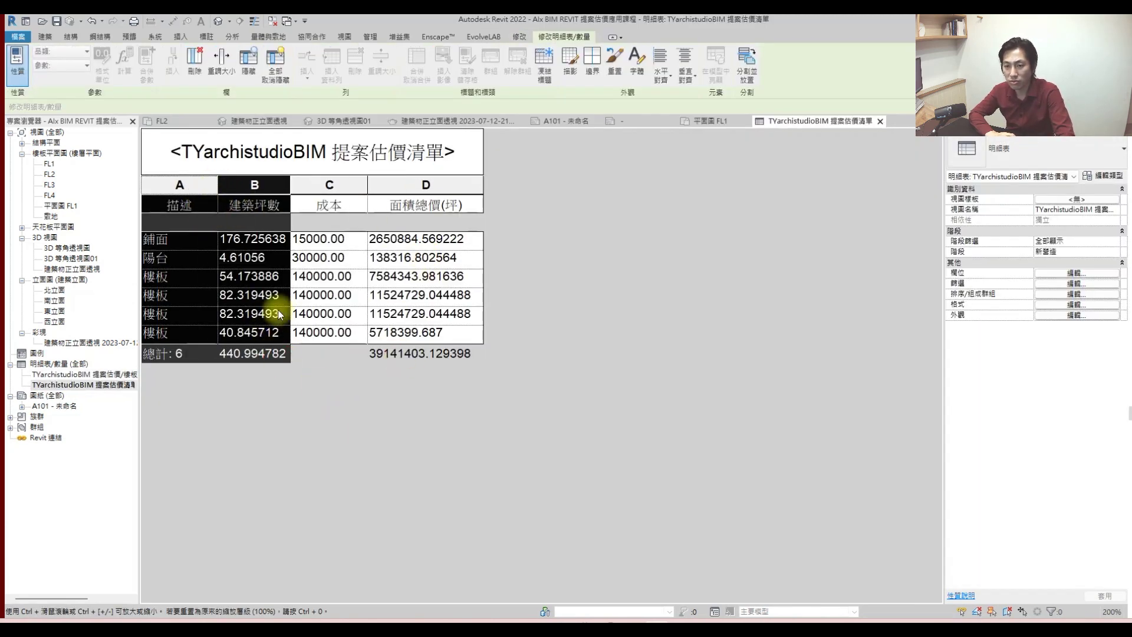
- Adjust the widths of the 建築坪數 and 成本 columns in the TYarchistudioBIM 提案估價清單 schedule so their values fit
{"action": "left_click_drag", "start_coordinate": [285, 321], "coordinate": [302, 312]}
{"action": "left_click_drag", "start_coordinate": [297, 185], "coordinate": [308, 185]}
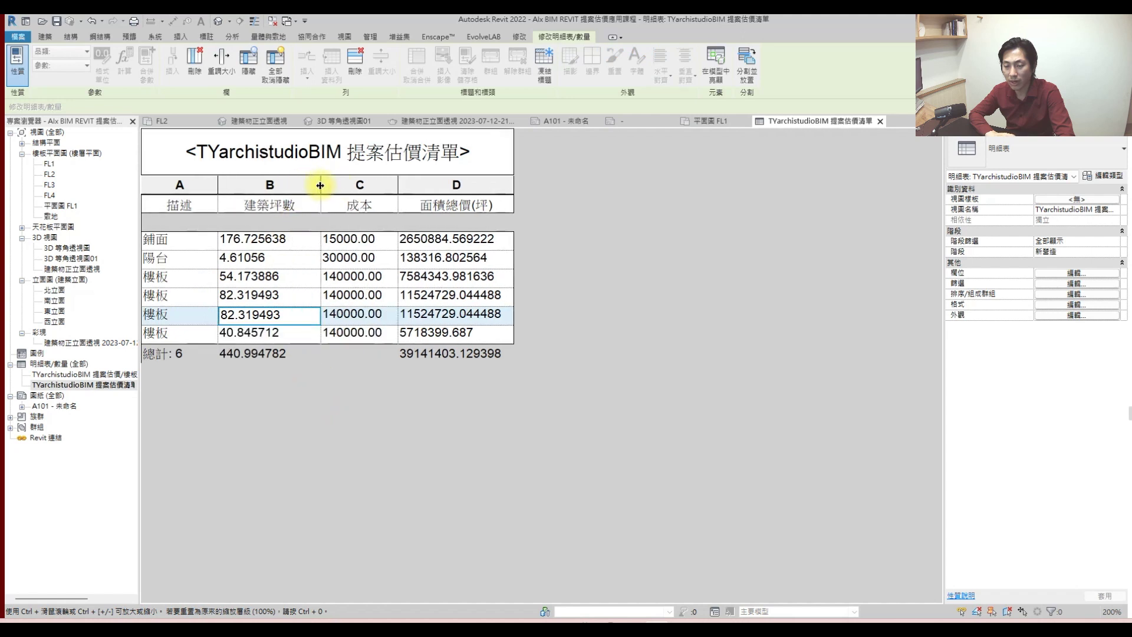
{"action": "left_click_drag", "start_coordinate": [384, 188], "coordinate": [391, 188]}
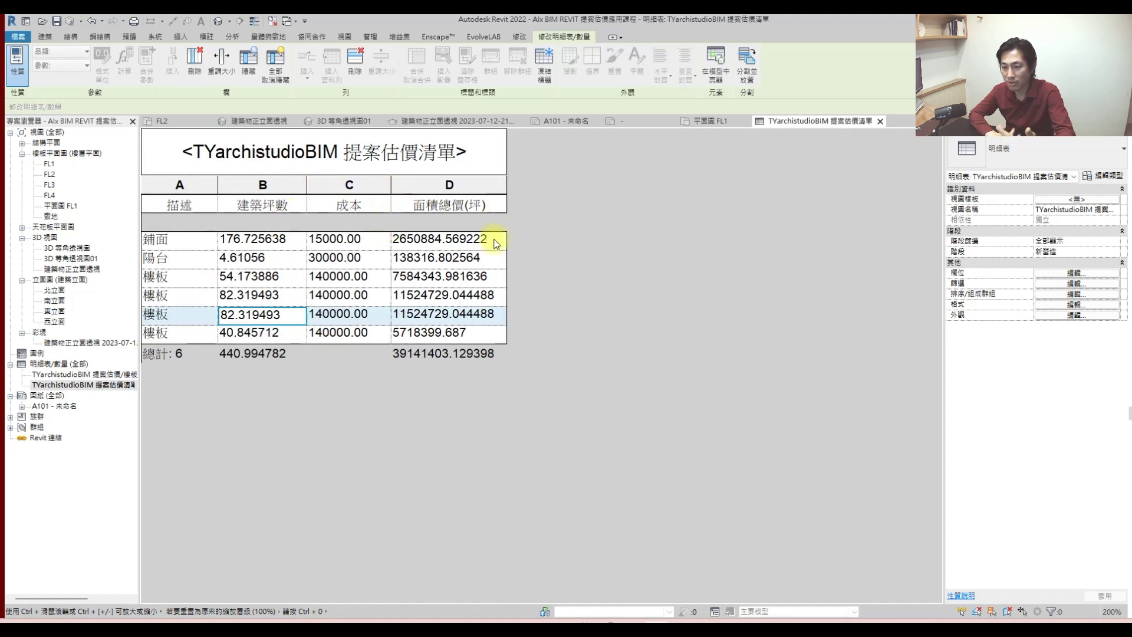
- Return to sheet A101 and place the TYarchistudioBIM 提案估價清單 schedule to the right of the 3D view
{"action": "double_click", "coordinate": [52, 406]}
{"action": "left_click", "coordinate": [82, 384]}
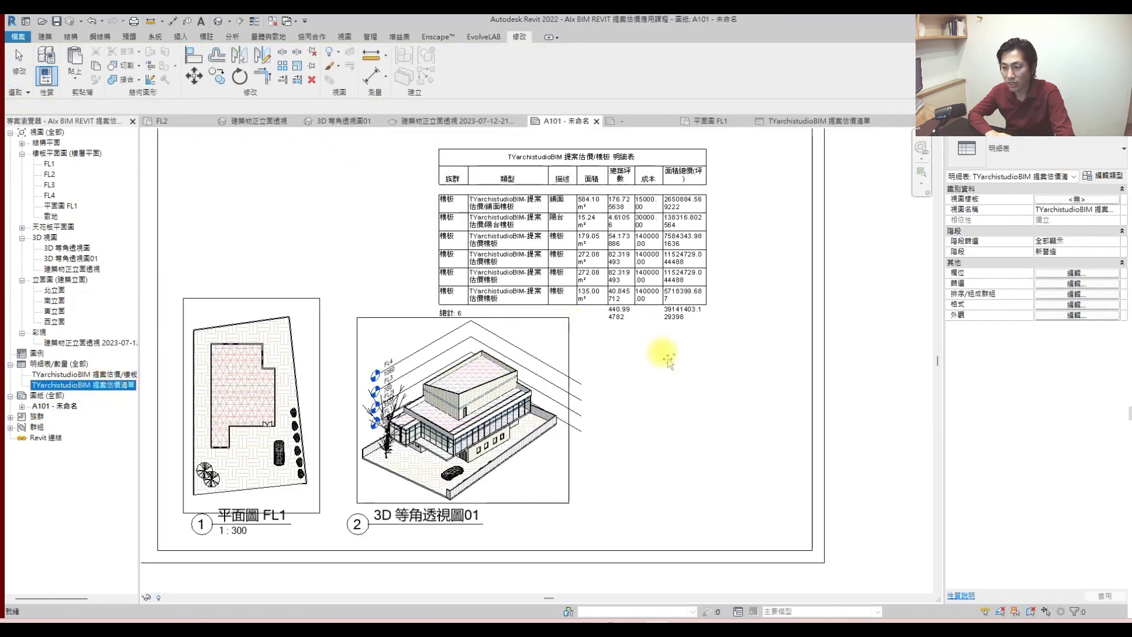
{"action": "left_click", "coordinate": [642, 343]}
{"action": "scroll", "coordinate": [642, 341], "scroll_direction": "down", "scroll_amount": 2}
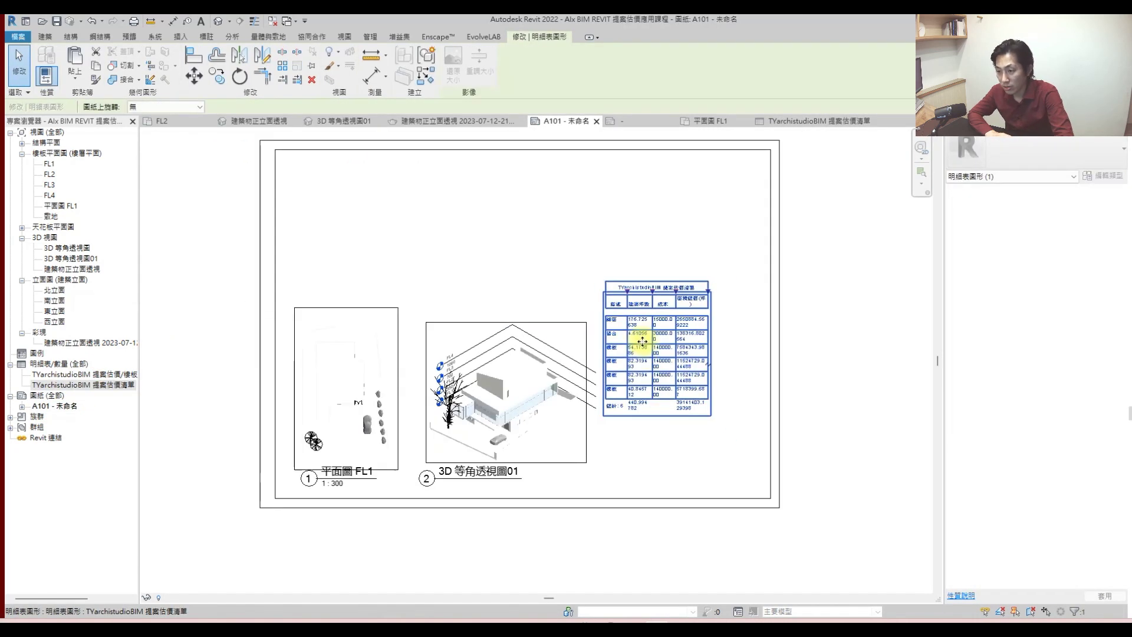
{"action": "scroll", "coordinate": [646, 336], "scroll_direction": "up", "scroll_amount": 2}
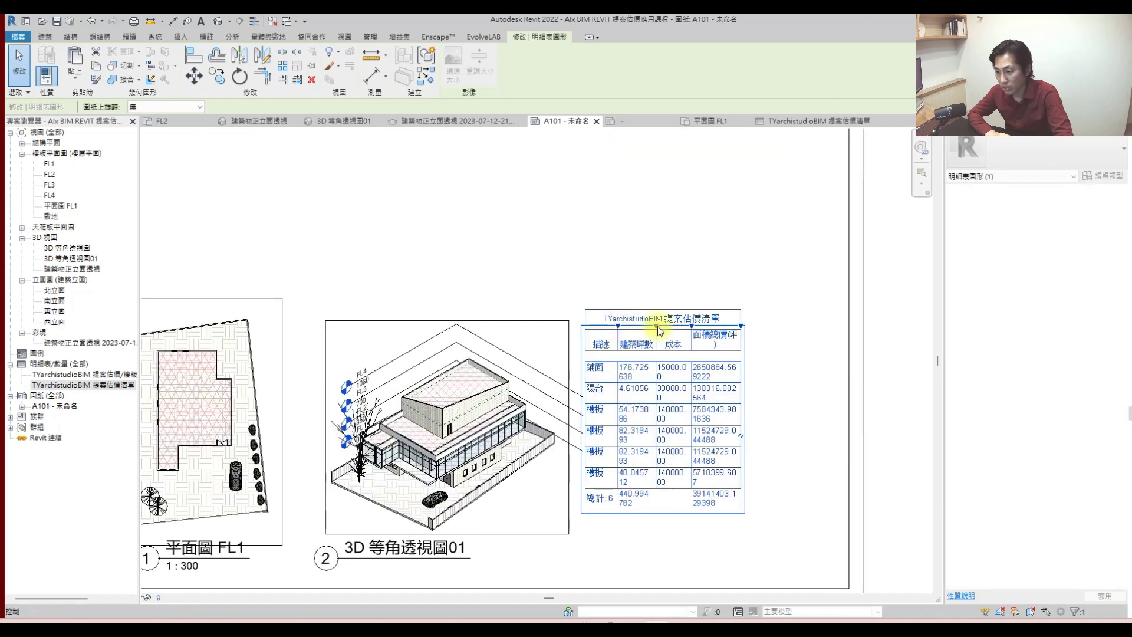
- Edit the 提案估價清單 schedule from the sheet to show 成本 and 面積總價(坪) as whole numbers, and save the project
{"action": "double_click", "coordinate": [659, 332]}
{"action": "scroll", "coordinate": [659, 332], "scroll_direction": "up", "scroll_amount": 2}
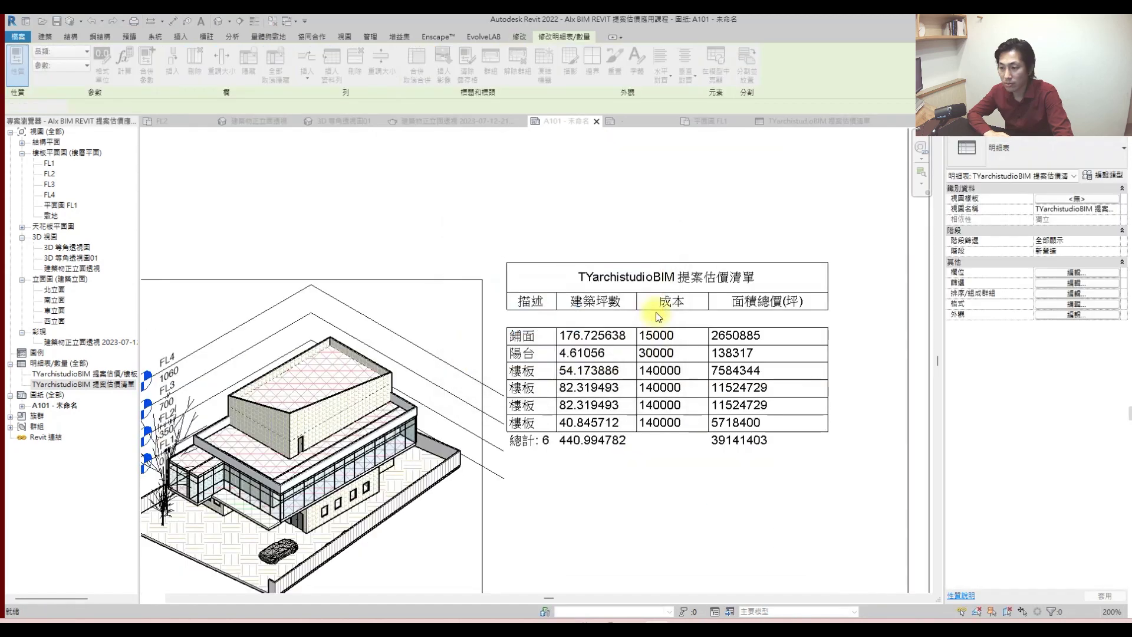
{"action": "key", "text": "Escape"}
{"action": "scroll", "coordinate": [657, 315], "scroll_direction": "down", "scroll_amount": 2}
{"action": "left_click", "coordinate": [57, 21]}
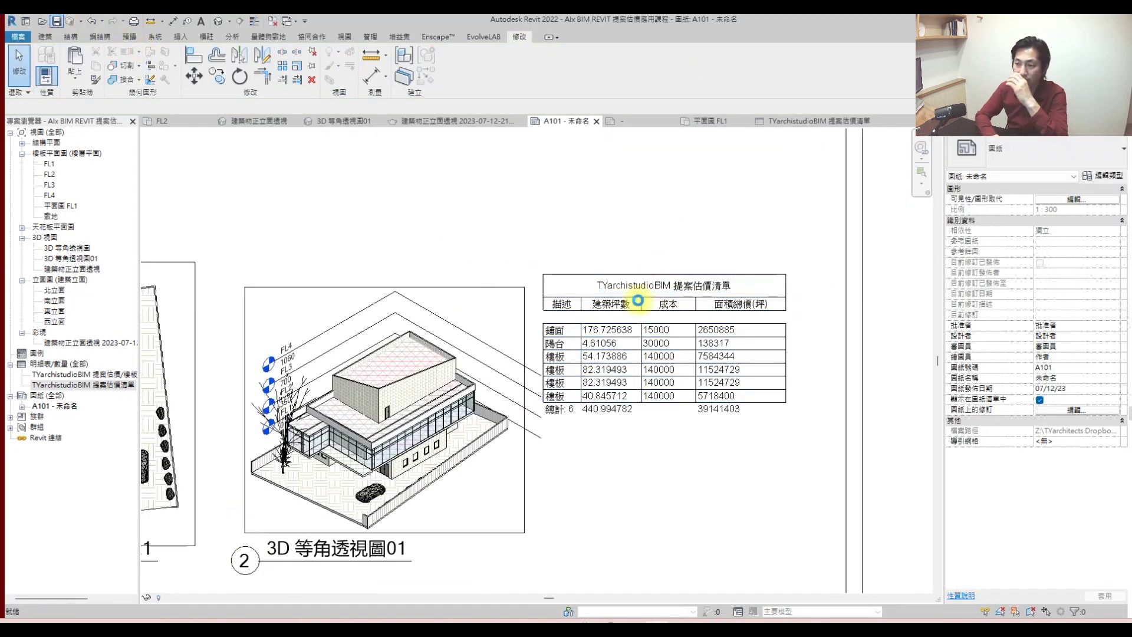
- Move the 提案估價清單 schedule down toward the sheet's lower-right corner
{"action": "scroll", "coordinate": [625, 360], "scroll_direction": "down", "scroll_amount": 2}
{"action": "left_click", "coordinate": [644, 394]}
{"action": "left_click_drag", "start_coordinate": [643, 393], "coordinate": [664, 480]}
{"action": "left_click", "coordinate": [526, 409]}
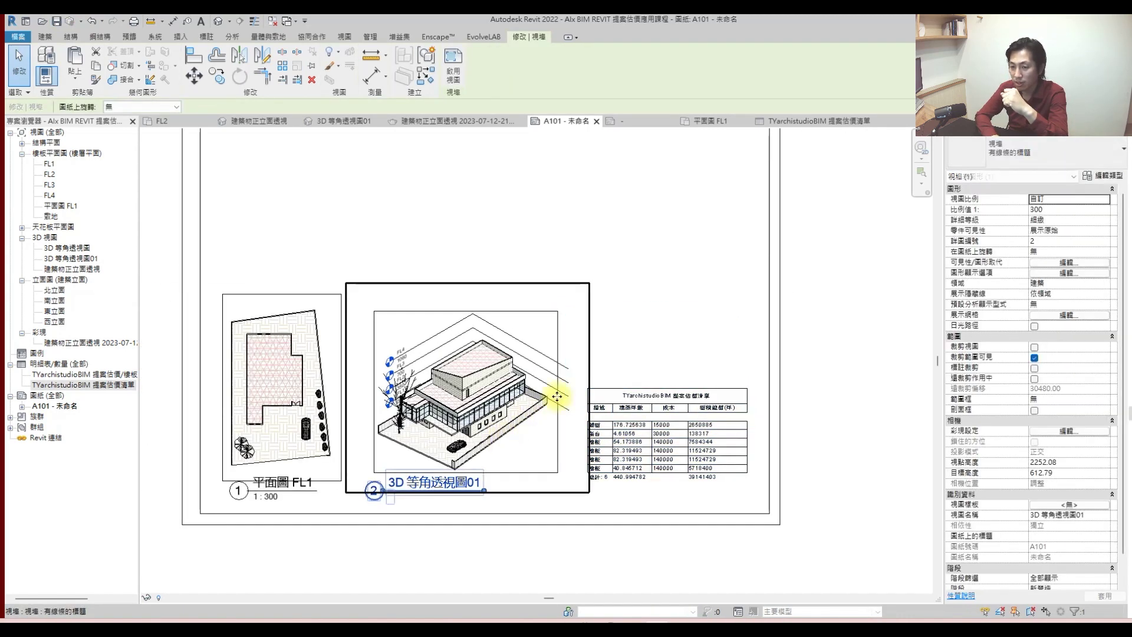
{"action": "scroll", "coordinate": [566, 389], "scroll_direction": "down", "scroll_amount": 2}
{"action": "left_click", "coordinate": [632, 321]}
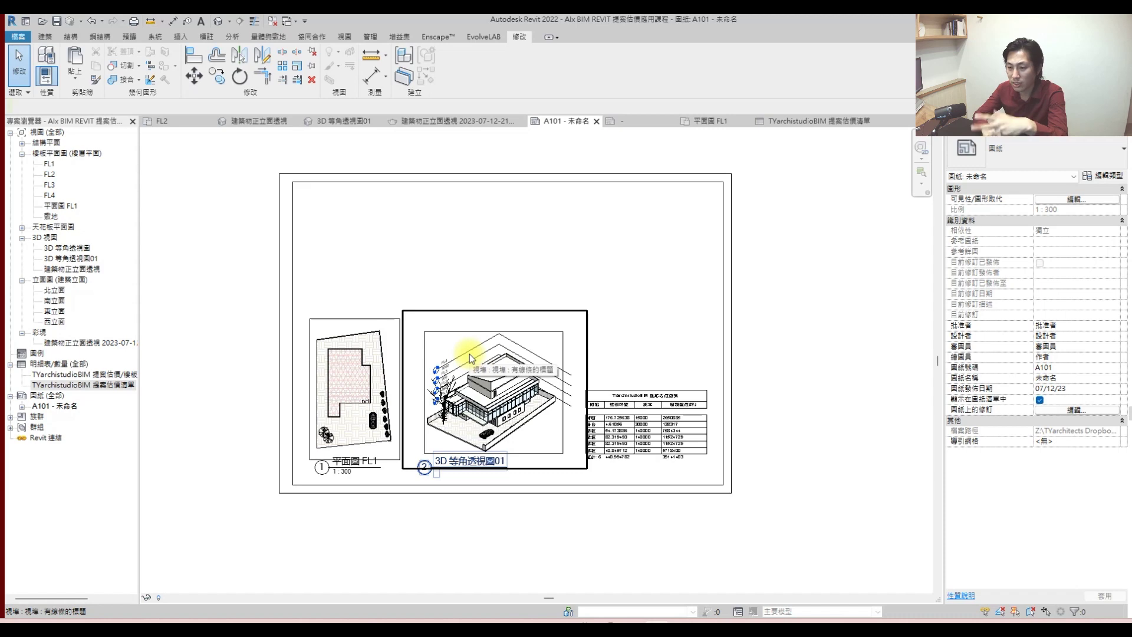
- Move the 3D view directly above the 提案估價清單 schedule and shift both into the sheet's lower-right area
{"action": "left_click_drag", "start_coordinate": [469, 354], "coordinate": [618, 264]}
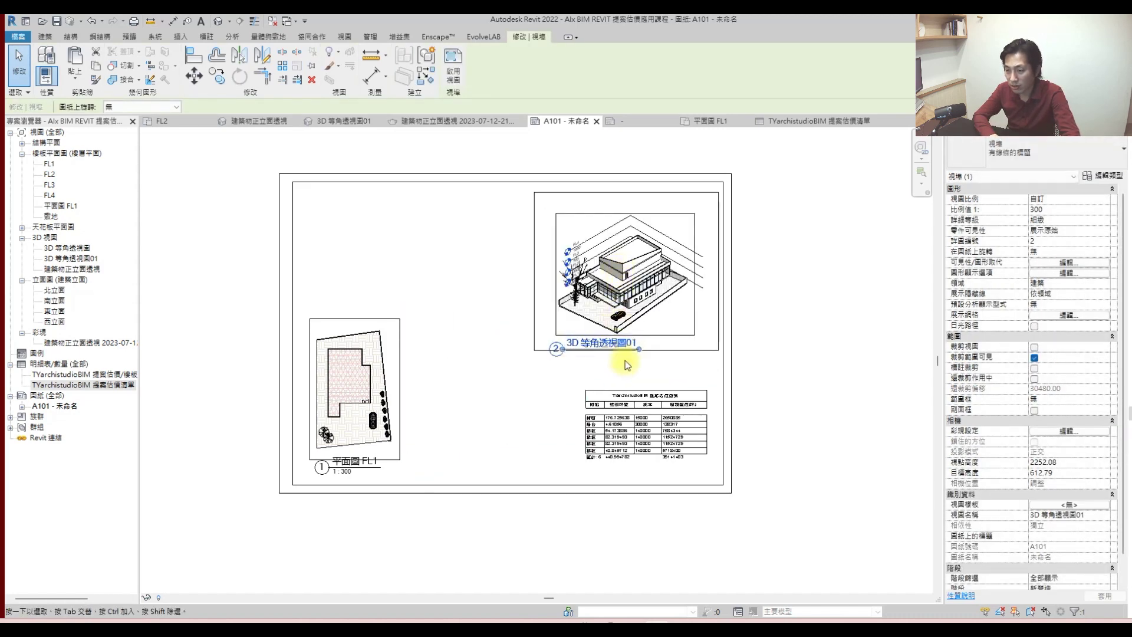
{"action": "left_click_drag", "start_coordinate": [647, 316], "coordinate": [660, 342]}
{"action": "mouse_move", "coordinate": [628, 430]}
{"action": "left_mouse_down"}
{"action": "mouse_move", "coordinate": [611, 420]}
{"action": "mouse_move", "coordinate": [637, 437]}
{"action": "left_mouse_up"}
{"action": "left_click", "coordinate": [639, 324]}
{"action": "left_click", "coordinate": [636, 409], "text": "ctrl"}
{"action": "left_click", "coordinate": [495, 396]}
{"action": "left_click", "coordinate": [393, 368]}
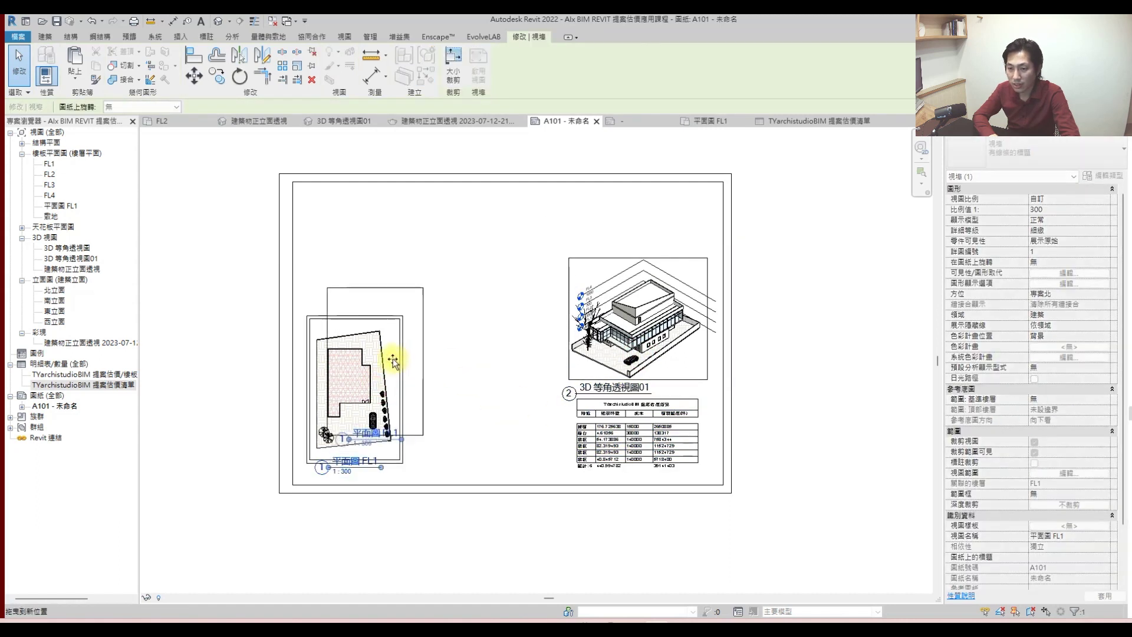
{"action": "key", "text": "Escape"}
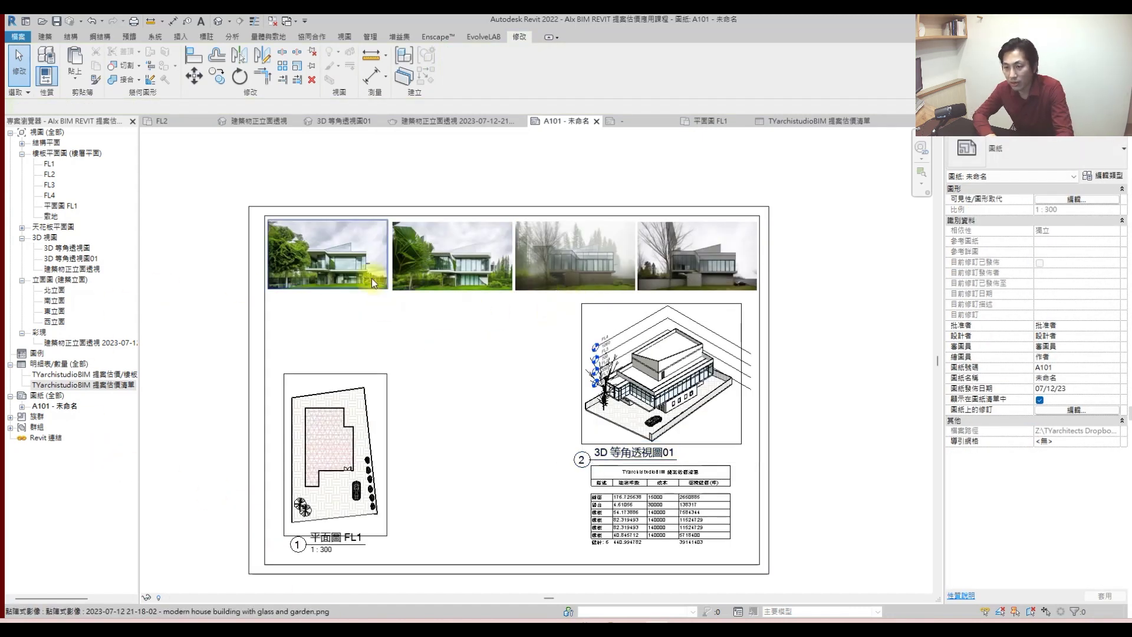
- Shrink the first rendering on sheet A101 slightly so it matches the rendering beside it
{"action": "scroll", "coordinate": [374, 278], "scroll_direction": "up", "scroll_amount": 2}
{"action": "left_click", "coordinate": [384, 294]}
{"action": "scroll", "coordinate": [390, 292], "scroll_direction": "up", "scroll_amount": 2}
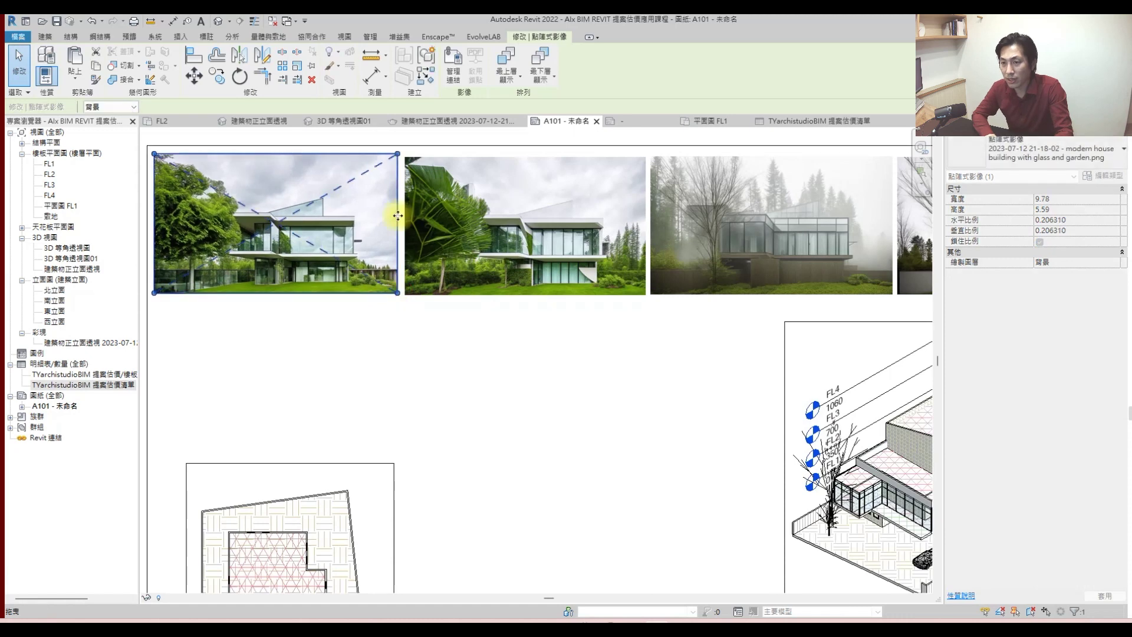
{"action": "left_click_drag", "start_coordinate": [392, 157], "coordinate": [389, 158]}
{"action": "left_click", "coordinate": [487, 192]}
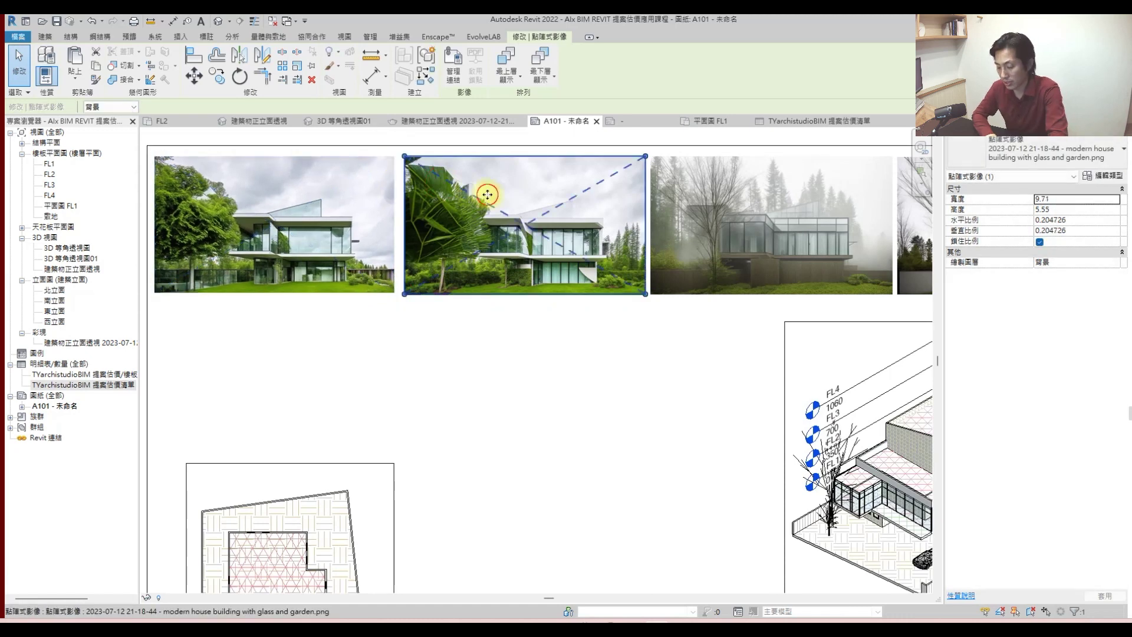
{"action": "scroll", "coordinate": [468, 247], "scroll_direction": "down", "scroll_amount": 3}
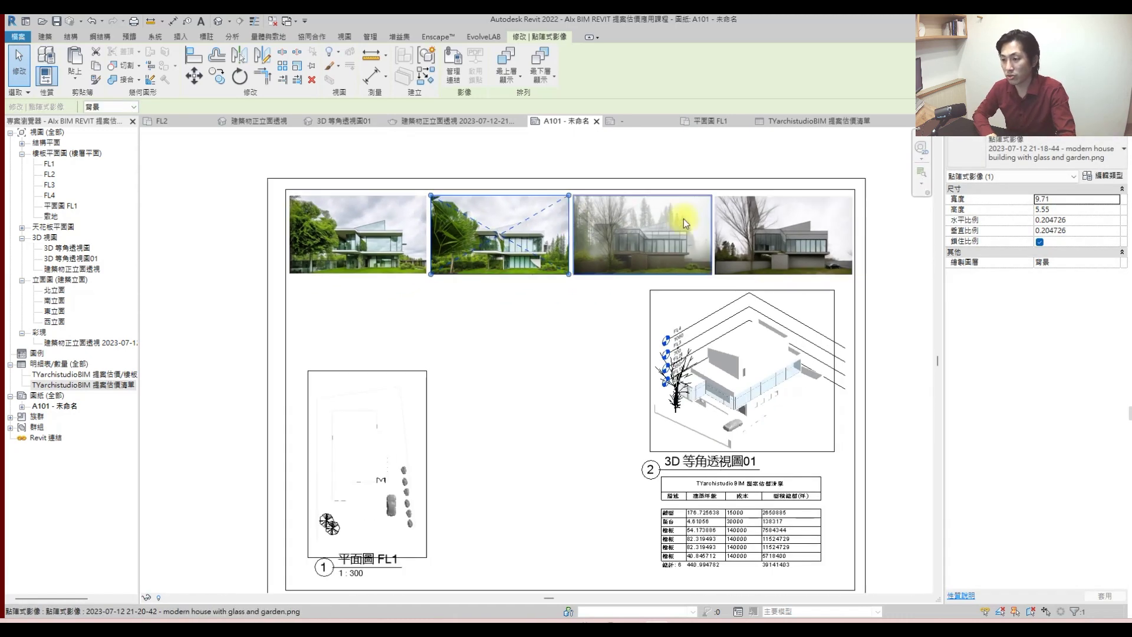
{"action": "left_click", "coordinate": [892, 317]}
- Open the 3D 等角透視圖01 view, hide its level lines as a category, and apply the hiding permanently to the view
{"action": "double_click", "coordinate": [71, 258]}
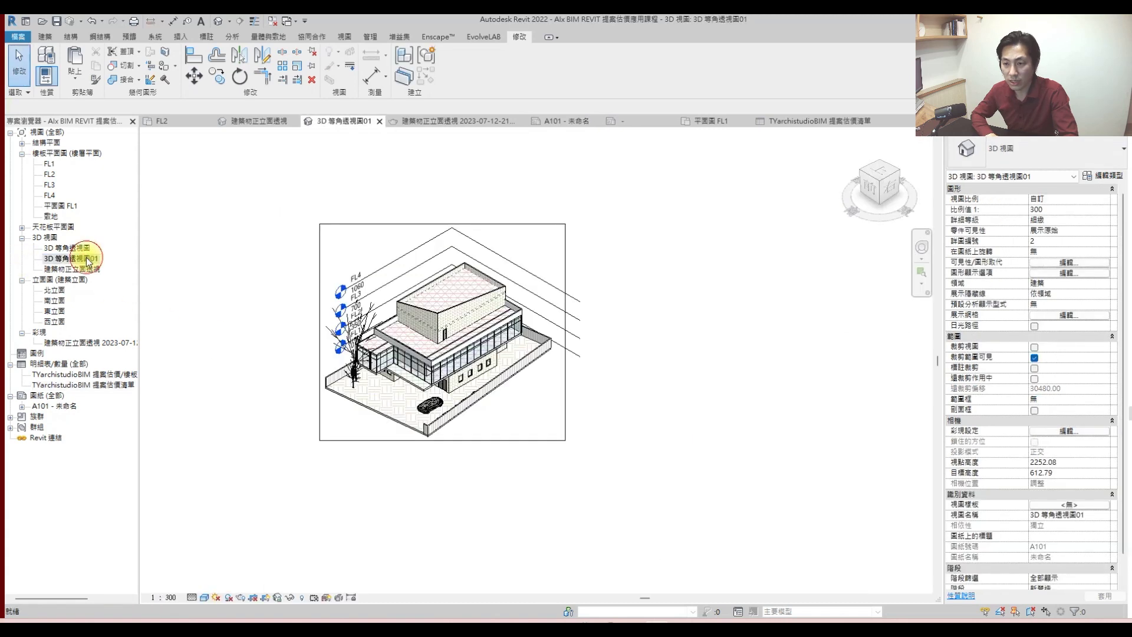
{"action": "left_click", "coordinate": [405, 309]}
{"action": "scroll", "coordinate": [331, 295], "scroll_direction": "up", "scroll_amount": 3}
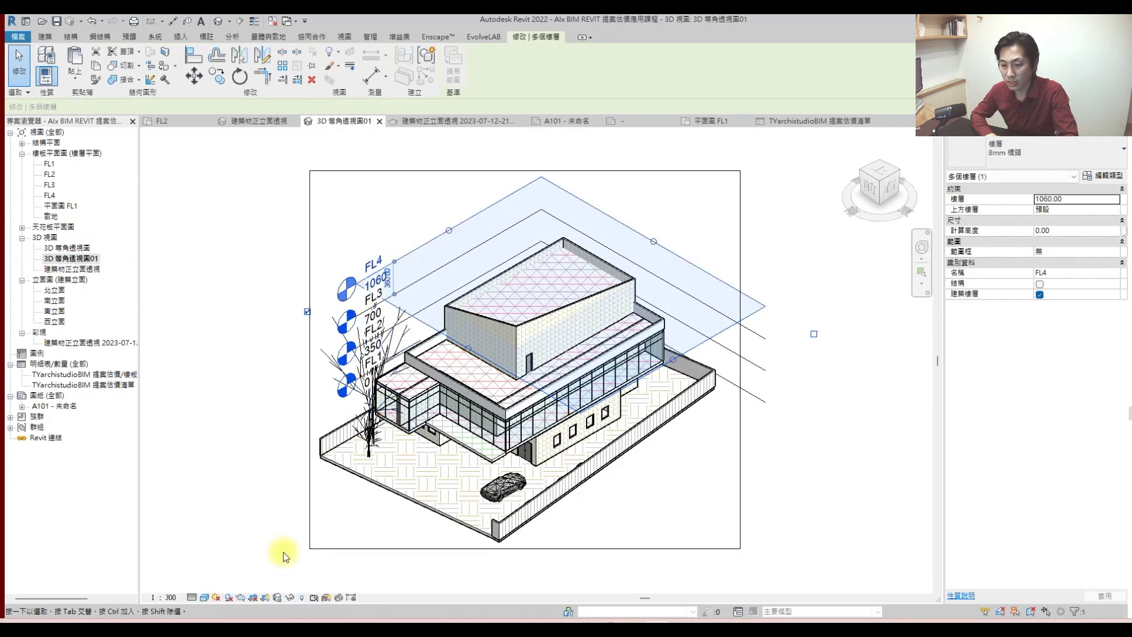
{"action": "left_click", "coordinate": [288, 597]}
{"action": "left_click", "coordinate": [305, 547]}
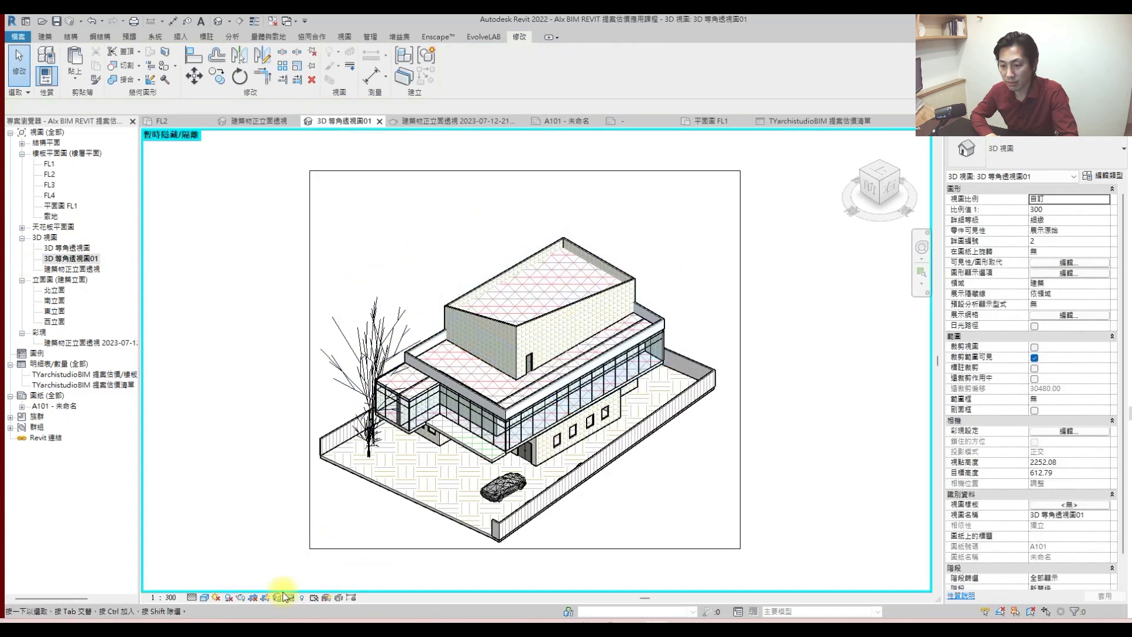
{"action": "left_click", "coordinate": [289, 597]}
{"action": "left_click", "coordinate": [289, 517]}
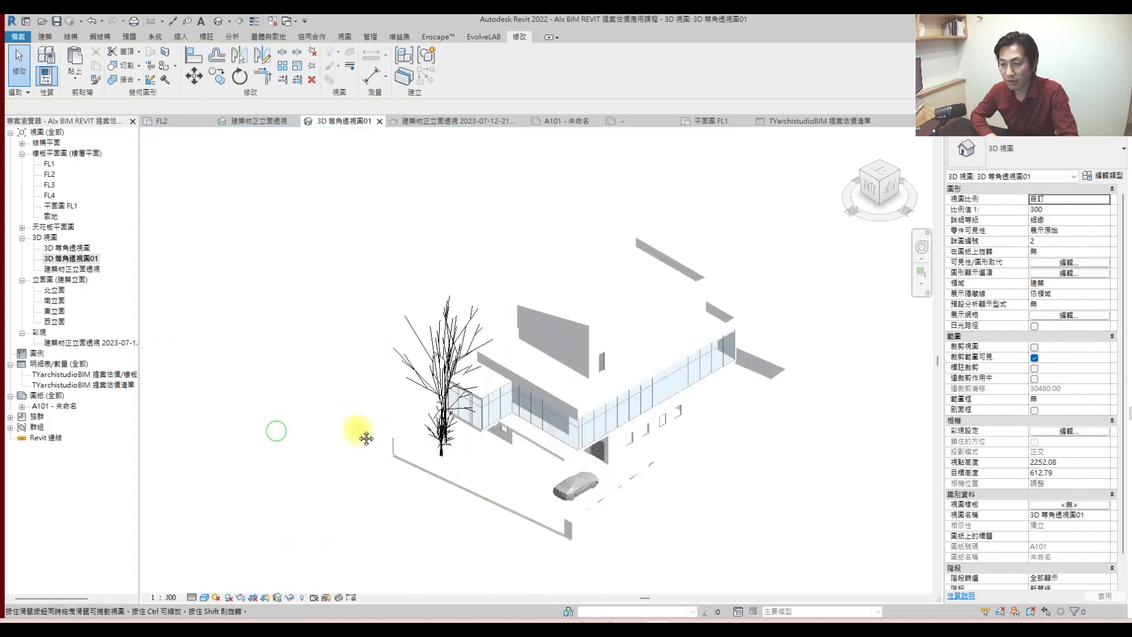
- Start Veras and set the render width to 1024 with Is Aerial View and Turbo Nature turned on
{"action": "left_click", "coordinate": [469, 37]}
{"action": "left_click", "coordinate": [17, 62]}
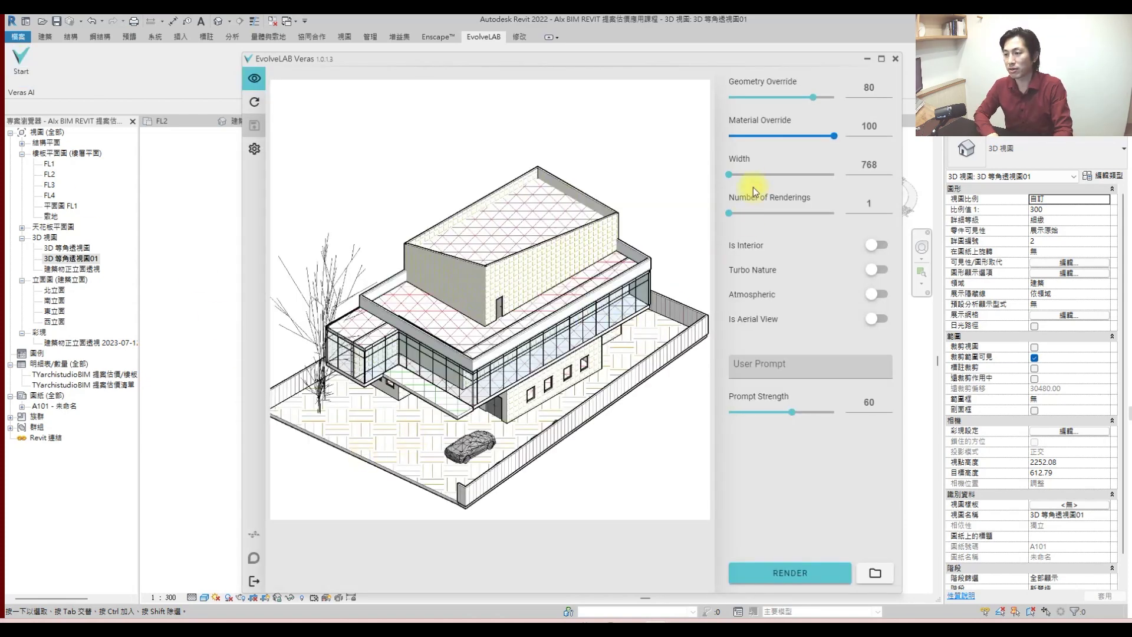
{"action": "left_click_drag", "start_coordinate": [821, 187], "coordinate": [777, 177]}
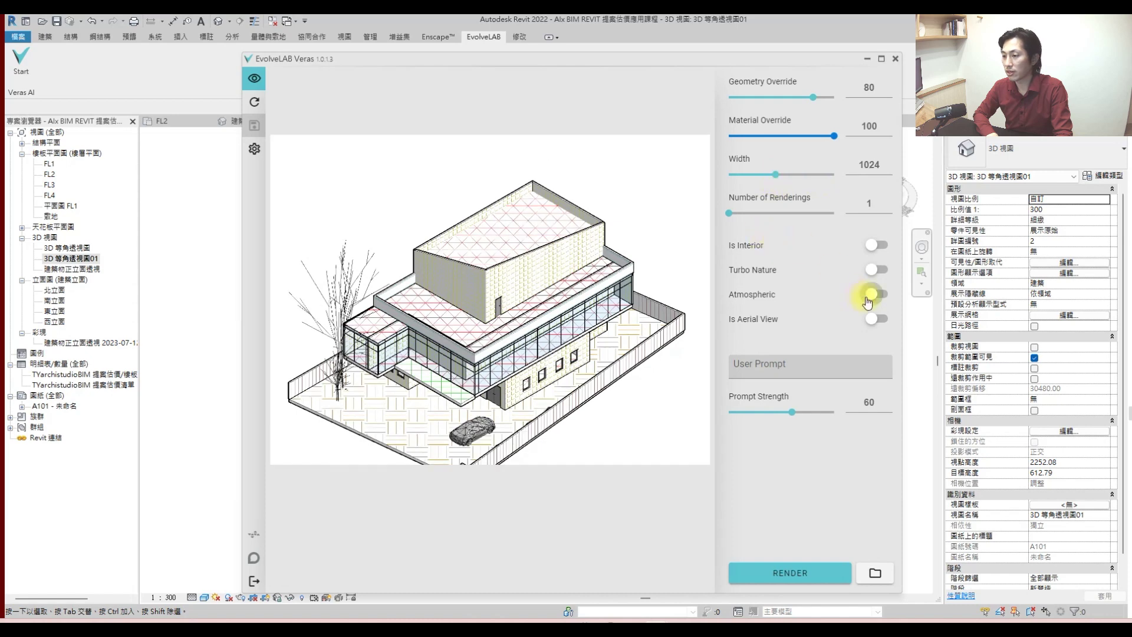
{"action": "left_click", "coordinate": [875, 317]}
{"action": "left_click", "coordinate": [873, 296]}
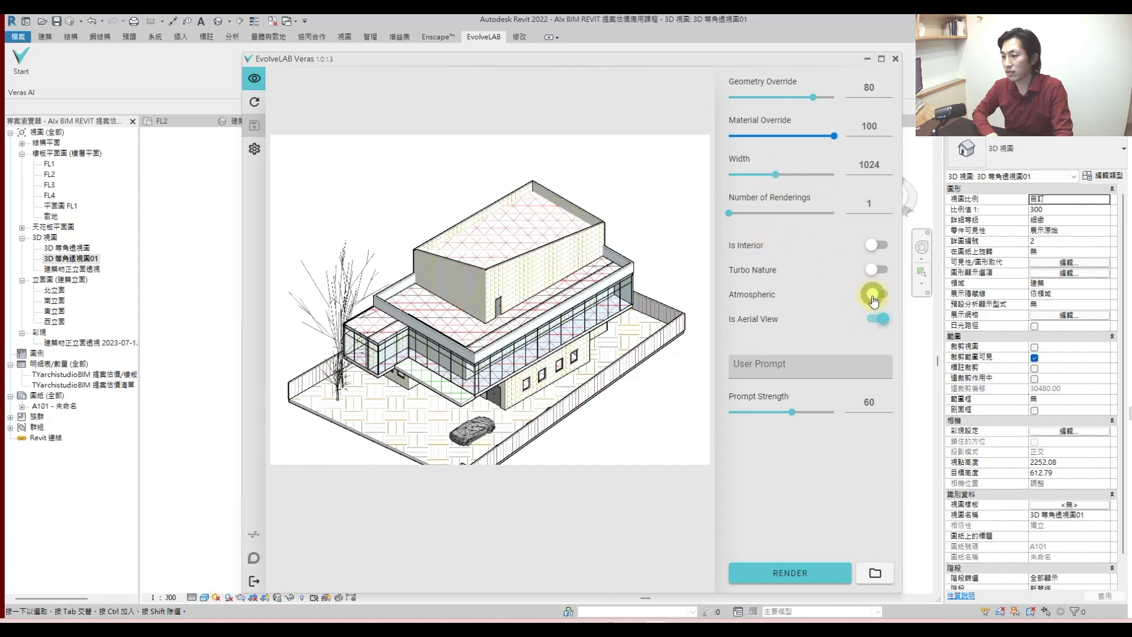
{"action": "left_click", "coordinate": [882, 271]}
- Copy the full "tadao ando architect style" description from the open Notepad note into the Veras user prompt and render the view
{"action": "left_click", "coordinate": [792, 373]}
{"action": "type", "text": "樓板"}
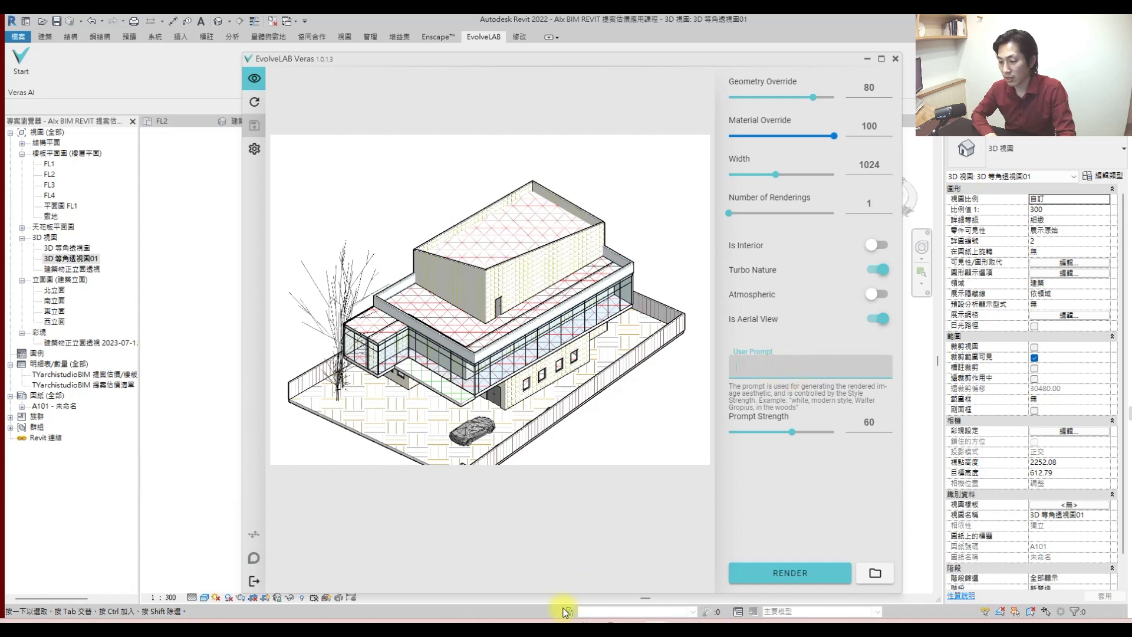
{"action": "mouse_move", "coordinate": [594, 621]}
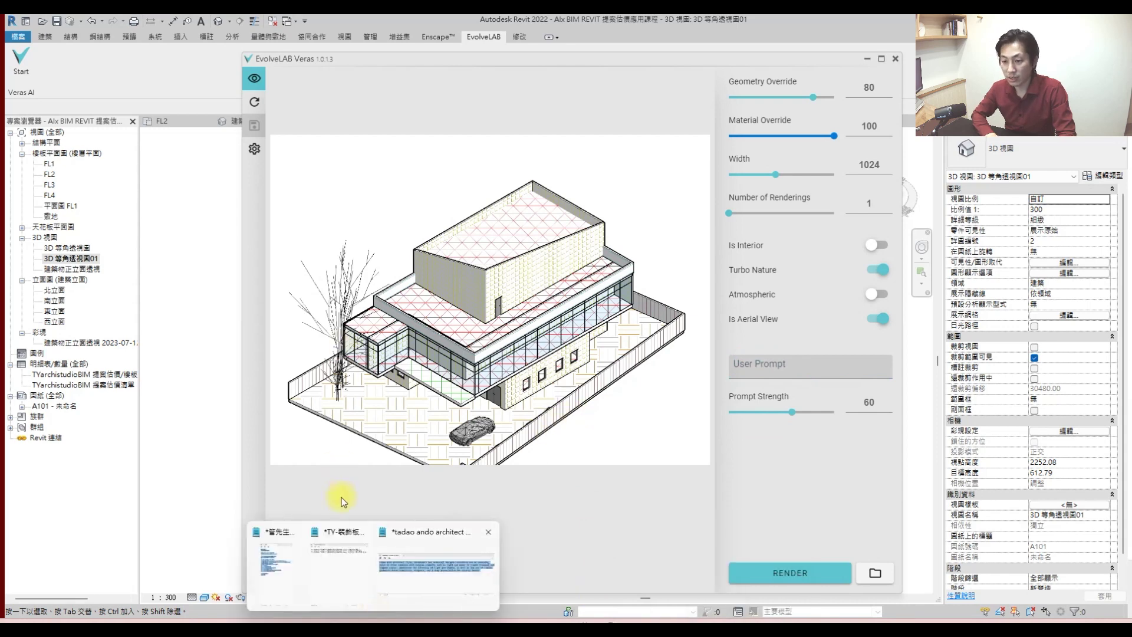
{"action": "left_click", "coordinate": [412, 534]}
{"action": "left_click", "coordinate": [454, 337]}
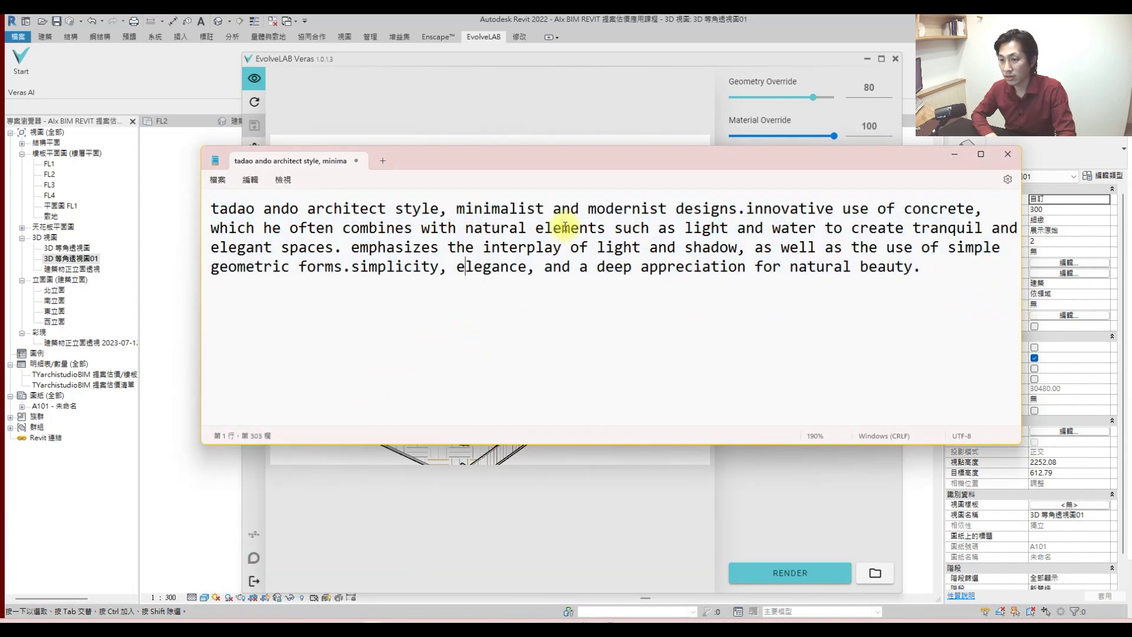
{"action": "left_click_drag", "start_coordinate": [920, 268], "coordinate": [182, 189]}
{"action": "key", "text": "ctrl+c"}
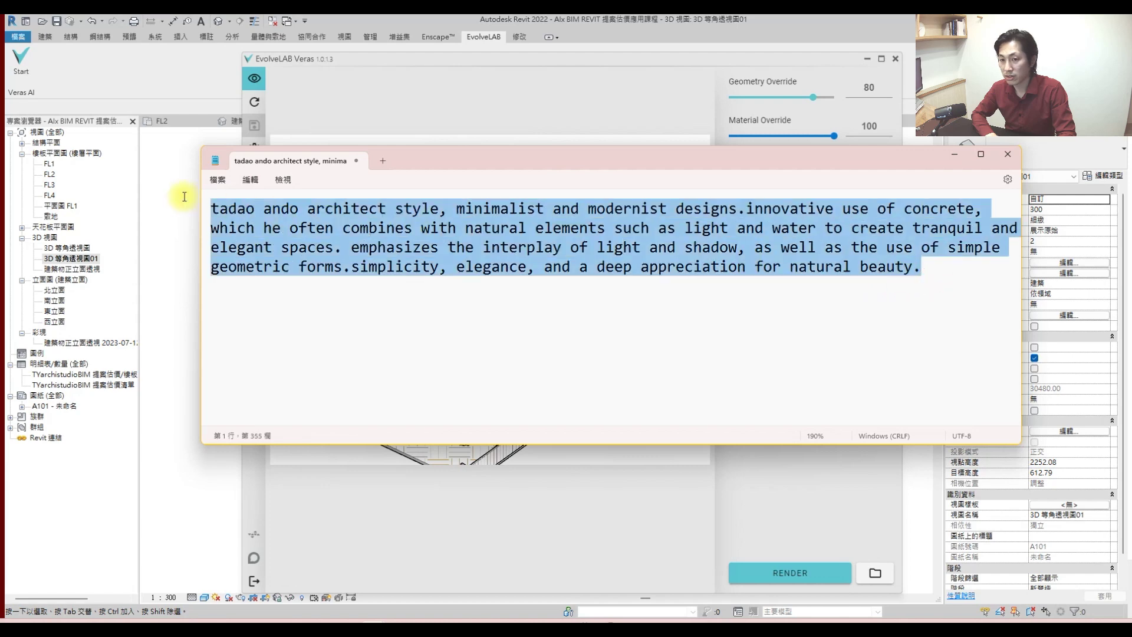
{"action": "left_click", "coordinate": [792, 451]}
{"action": "left_click", "coordinate": [791, 369]}
{"action": "key", "text": "ctrl+v"}
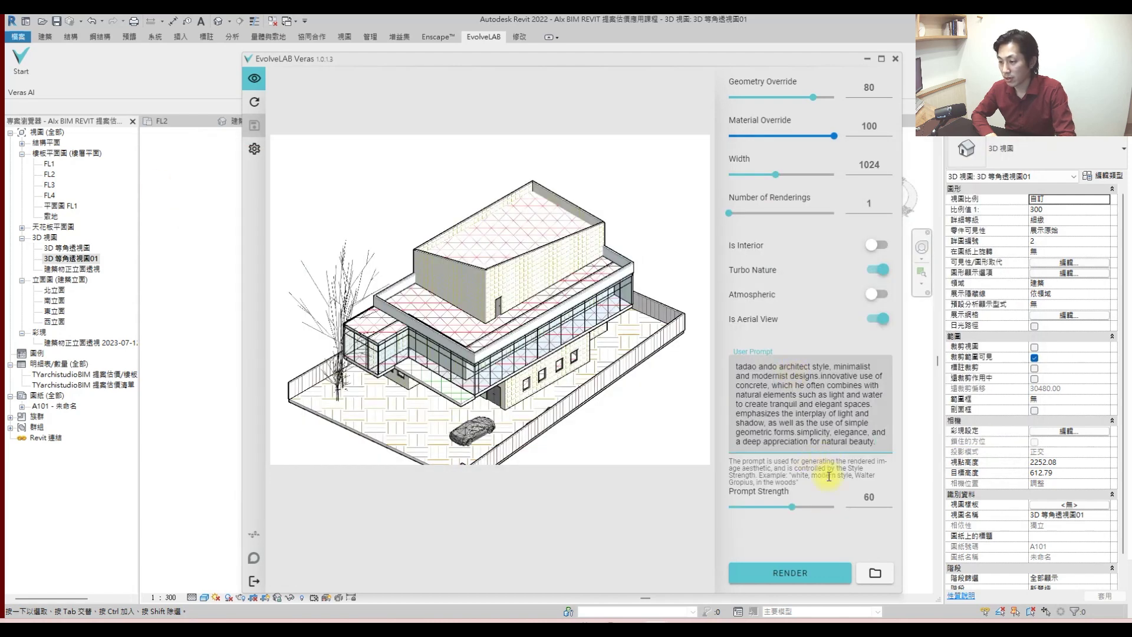
{"action": "left_click", "coordinate": [792, 570]}
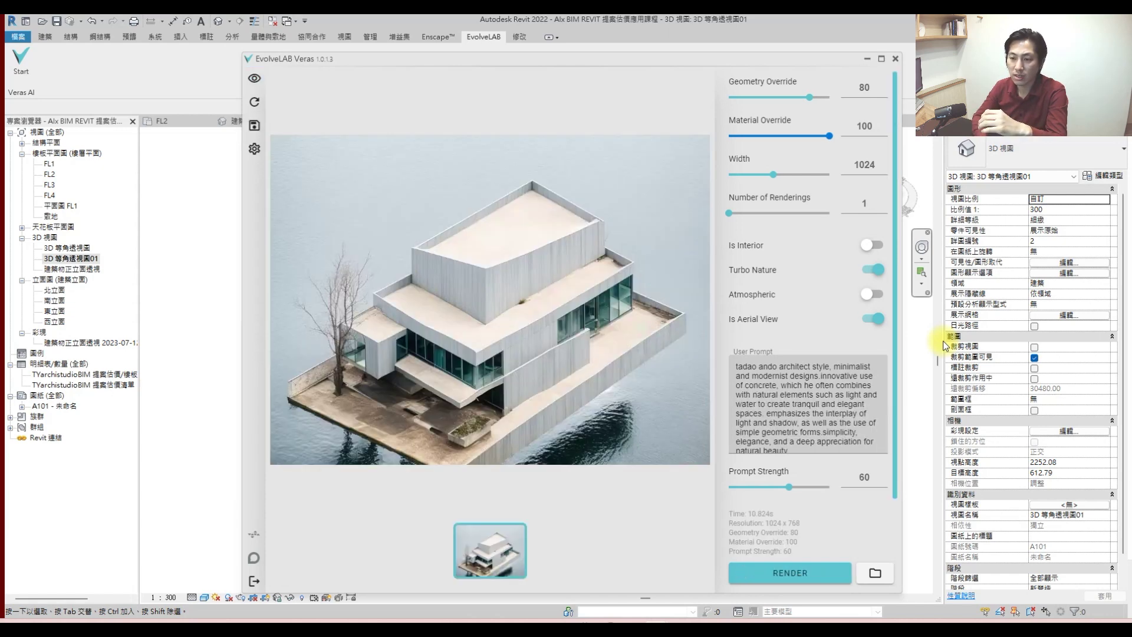
- Move the Veras window clear of the model and render with prompt "tadao ando architect style, white bachground" and Atmospheric on
{"action": "left_click_drag", "start_coordinate": [560, 57], "coordinate": [609, 148]}
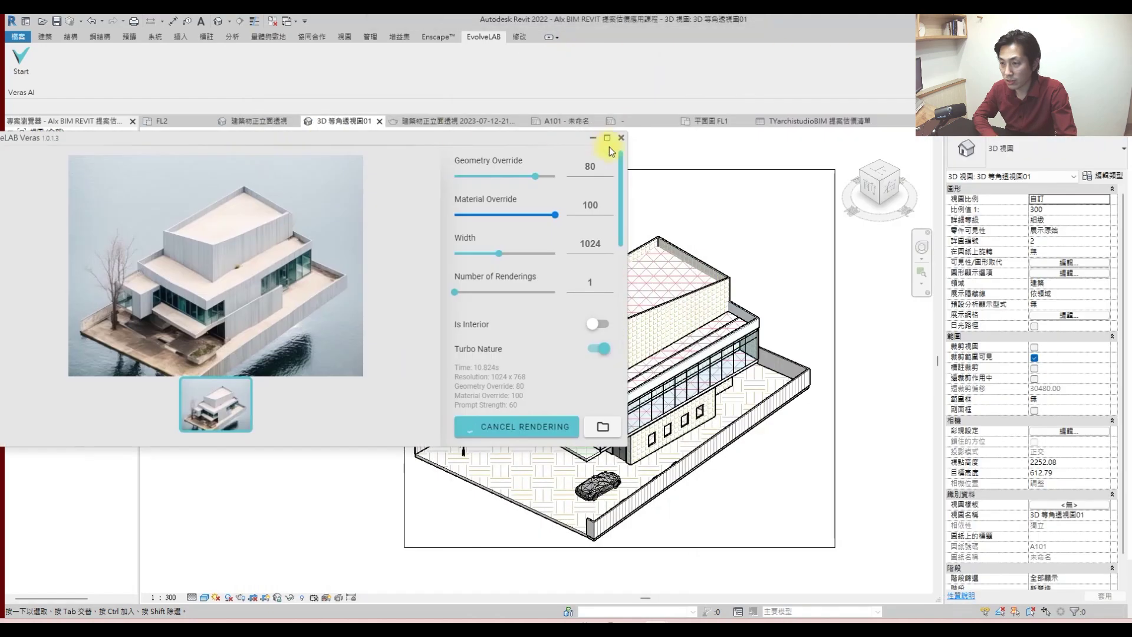
{"action": "middle_click_drag", "start_coordinate": [681, 218], "coordinate": [802, 240]}
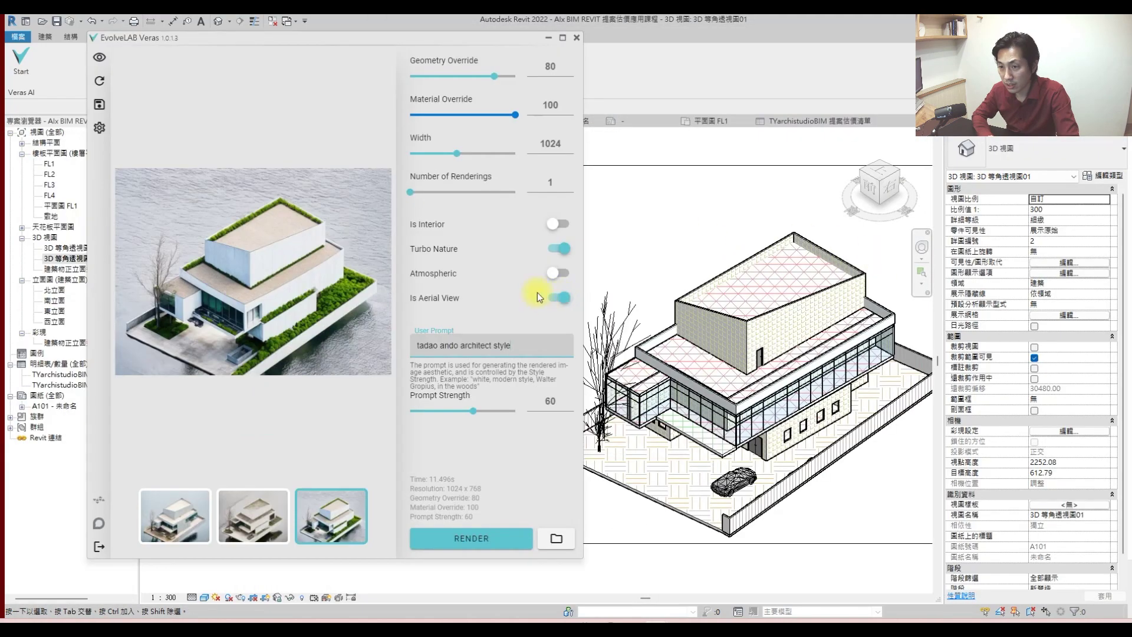
{"action": "left_click", "coordinate": [476, 539]}
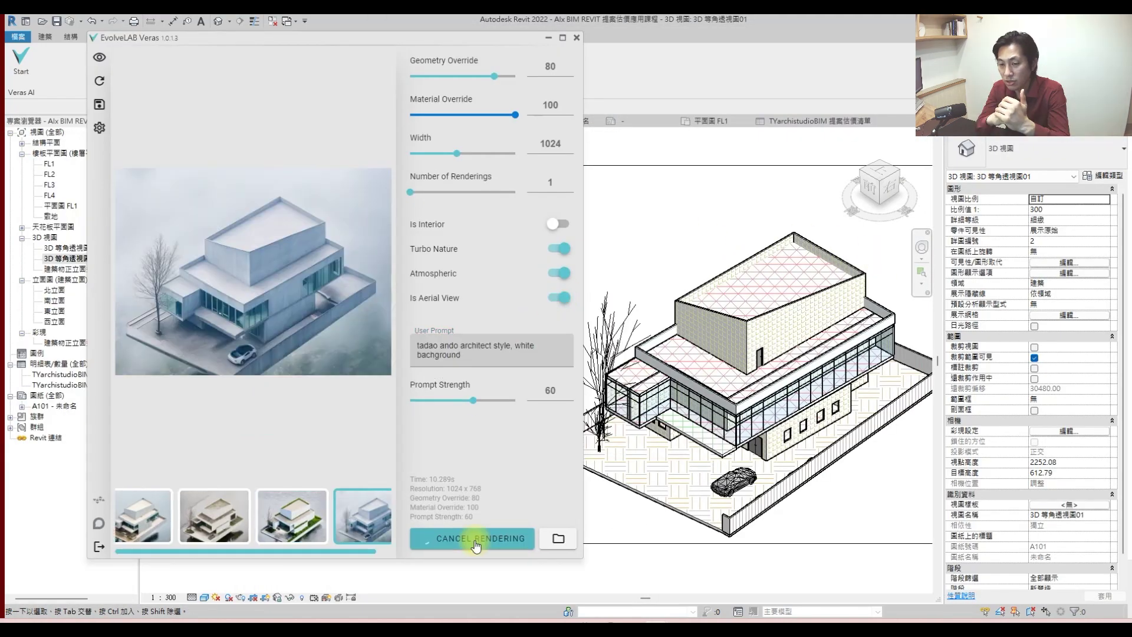
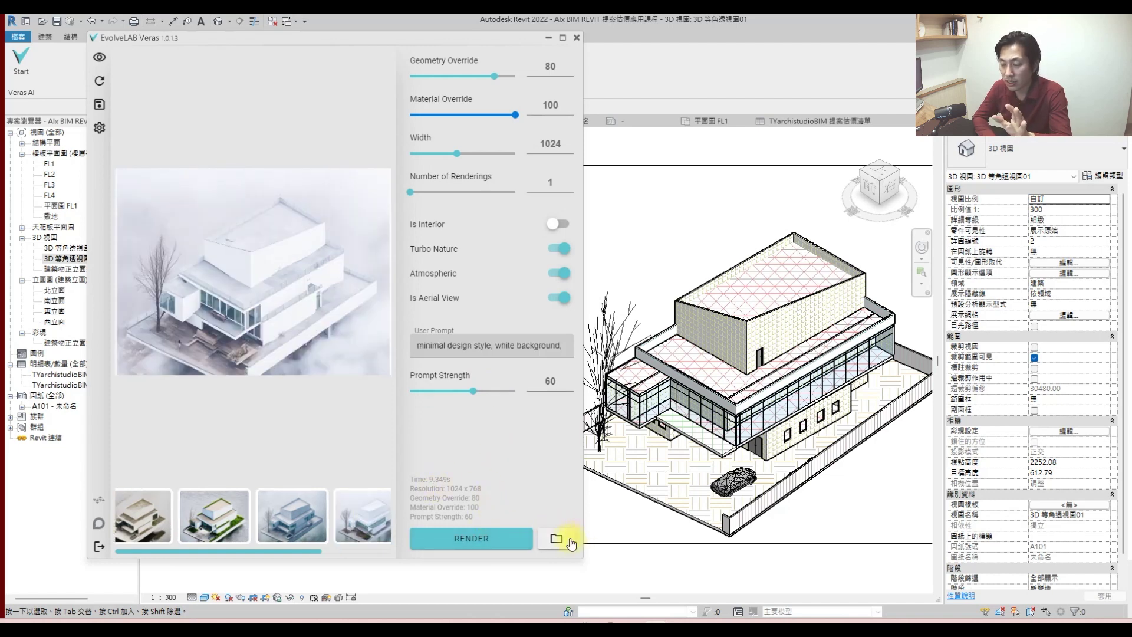
- Close Veras, place the "minimal design style, white background" rendering on sheet A101, and shrink it beside the 3D view
{"action": "left_click", "coordinate": [577, 37]}
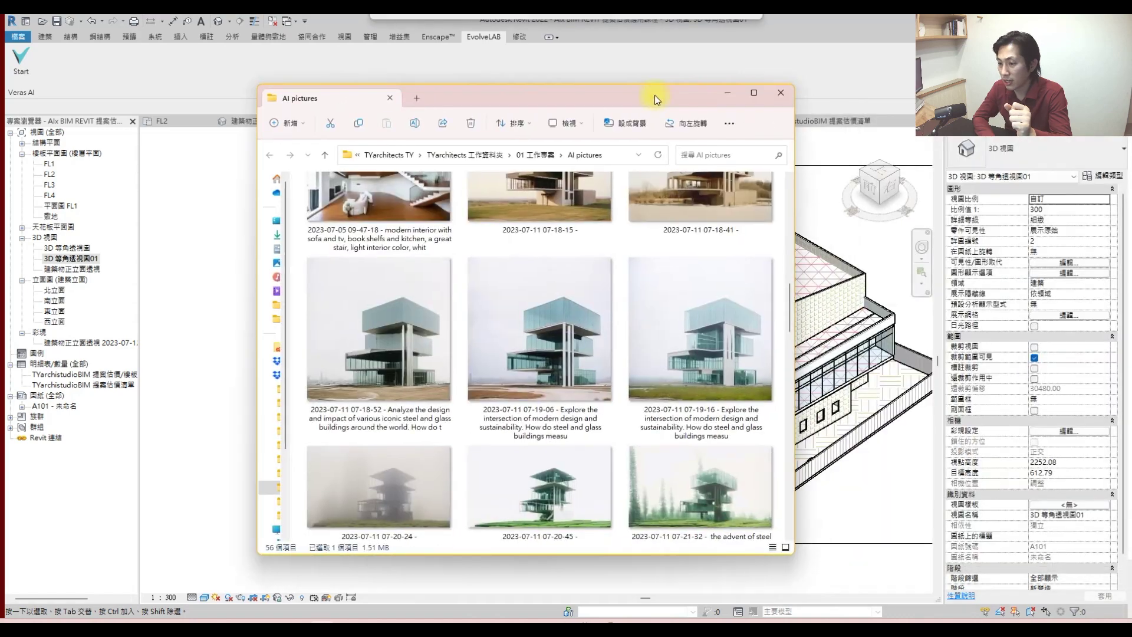
{"action": "left_click_drag", "start_coordinate": [654, 94], "coordinate": [1120, 100]}
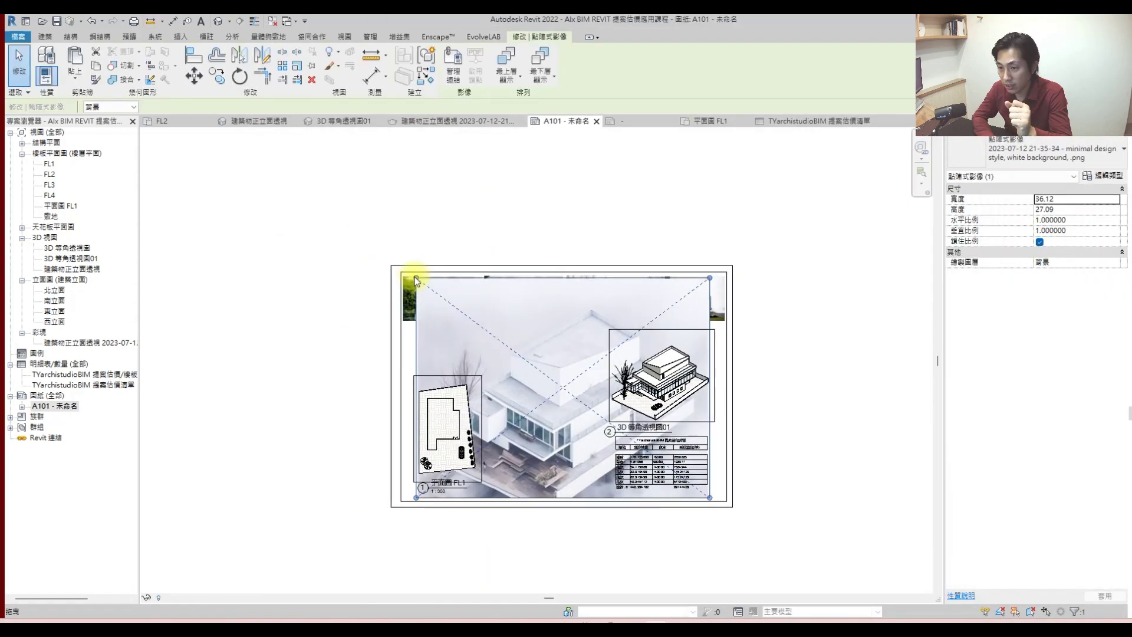
{"action": "left_click_drag", "start_coordinate": [416, 279], "coordinate": [564, 358]}
{"action": "scroll", "coordinate": [567, 363], "scroll_direction": "up", "scroll_amount": 3}
- Place the 21-35-02 "tadao ando architect style, white bachground" rendering below the minimal one, scaled to about 4.94 by 3.71
{"action": "left_click_drag", "start_coordinate": [1126, 404], "coordinate": [521, 402]}
{"action": "scroll", "coordinate": [521, 402], "scroll_direction": "down", "scroll_amount": 2}
{"action": "left_click_drag", "start_coordinate": [375, 292], "coordinate": [527, 353]}
{"action": "scroll", "coordinate": [630, 494], "scroll_direction": "up", "scroll_amount": 2}
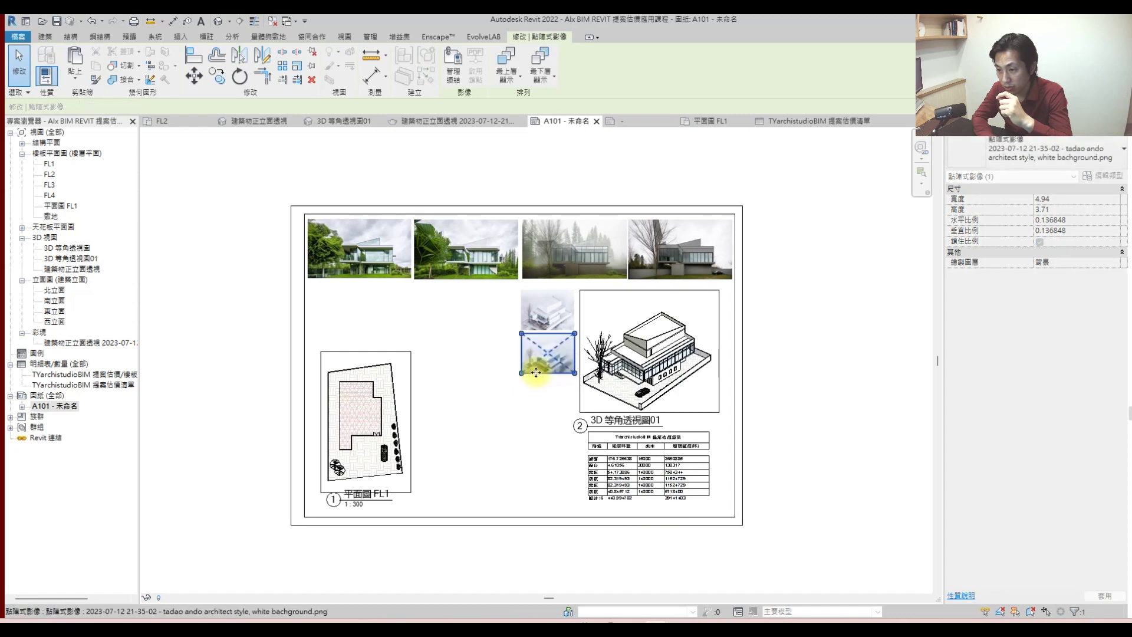
- Place the 21-34-37 "tadao ando architect style" rendering as the third image in the column beside the 3D view, scaled to about 4.86 by 3.65
{"action": "scroll", "coordinate": [530, 356], "scroll_direction": "up", "scroll_amount": 2}
{"action": "left_click_drag", "start_coordinate": [1126, 404], "coordinate": [493, 423]}
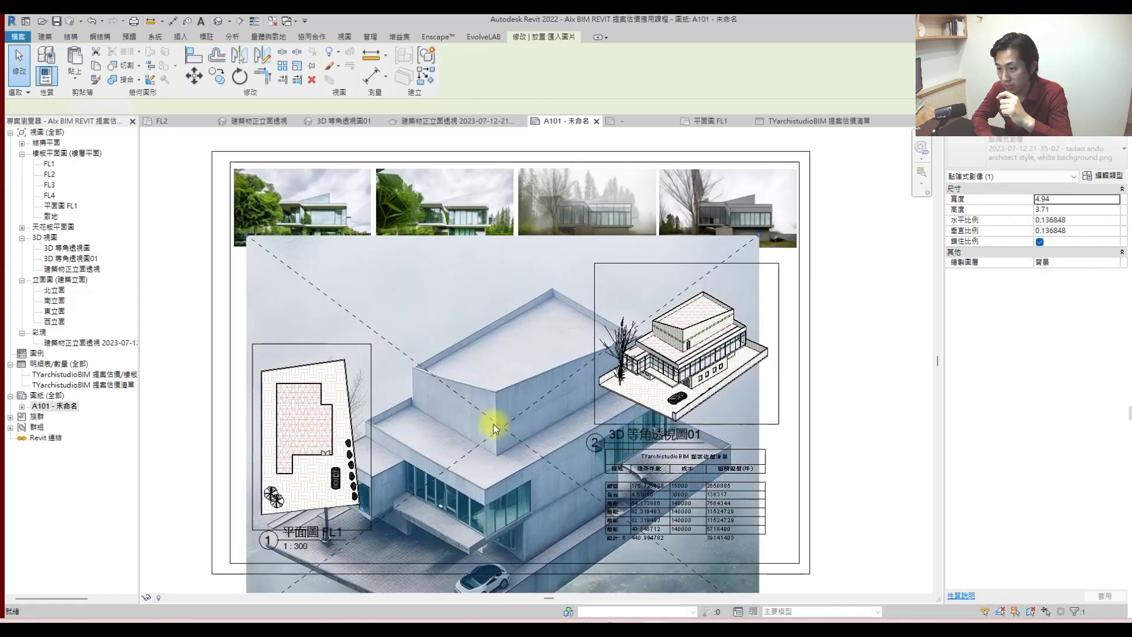
{"action": "scroll", "coordinate": [493, 423], "scroll_direction": "down", "scroll_amount": 2}
{"action": "left_click_drag", "start_coordinate": [352, 317], "coordinate": [486, 350]}
{"action": "scroll", "coordinate": [629, 527], "scroll_direction": "up", "scroll_amount": 2}
{"action": "scroll", "coordinate": [629, 528], "scroll_direction": "up", "scroll_amount": 2}
{"action": "scroll", "coordinate": [472, 341], "scroll_direction": "up", "scroll_amount": 2}
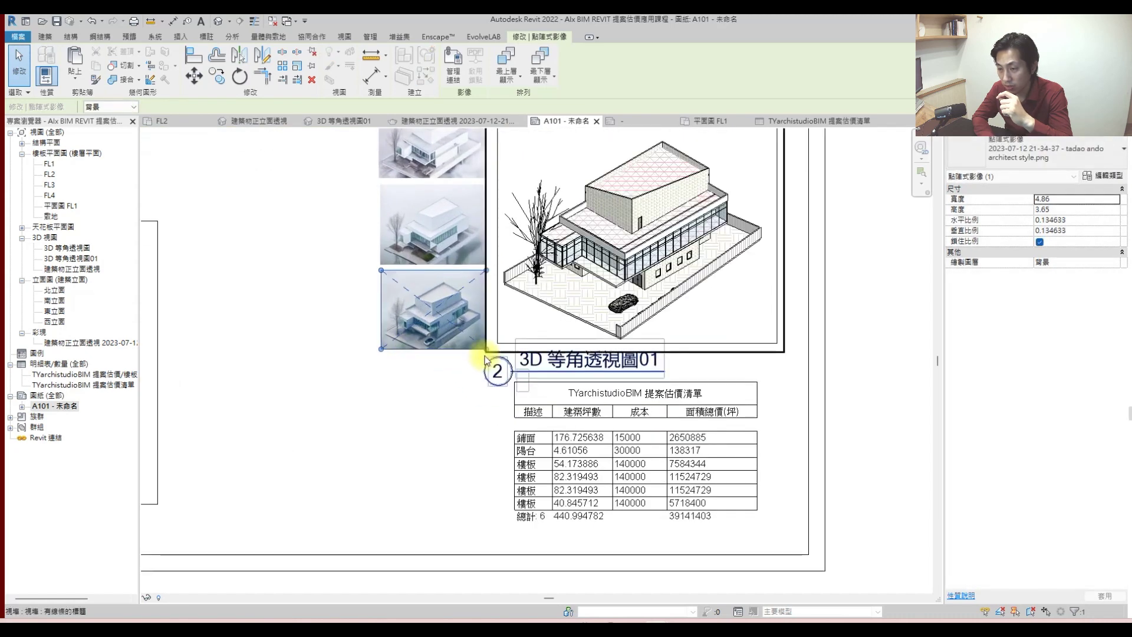
{"action": "scroll", "coordinate": [485, 357], "scroll_direction": "down", "scroll_amount": 2}
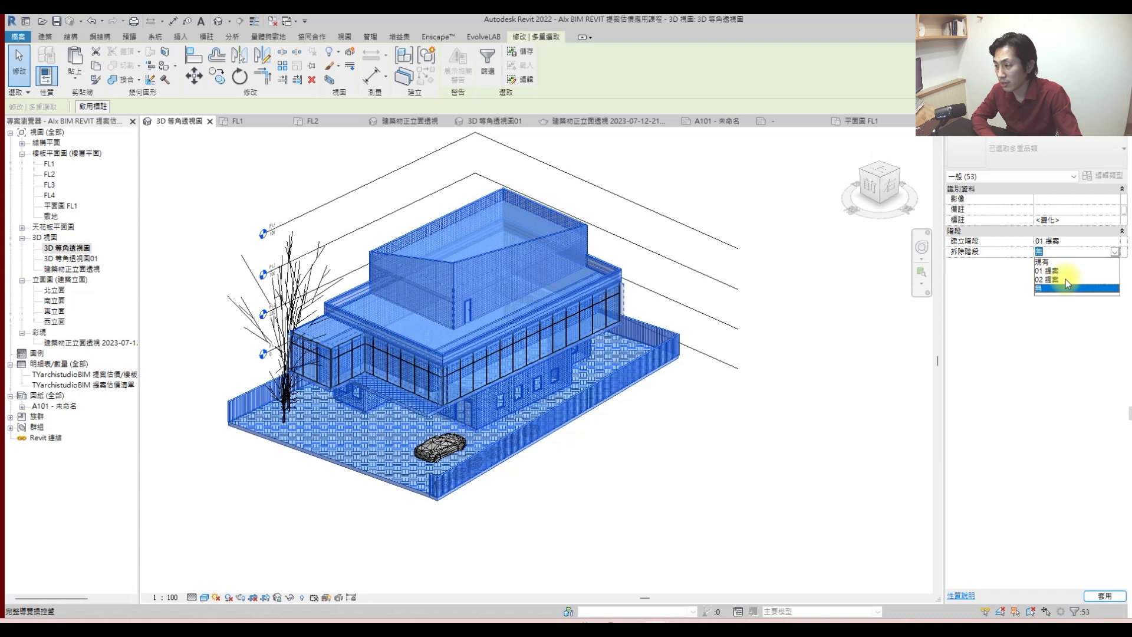
- Set the demolished phase (拆除階段) of the selected building elements to 02 提案
{"action": "left_click", "coordinate": [1066, 279]}
{"action": "left_click", "coordinate": [744, 198]}
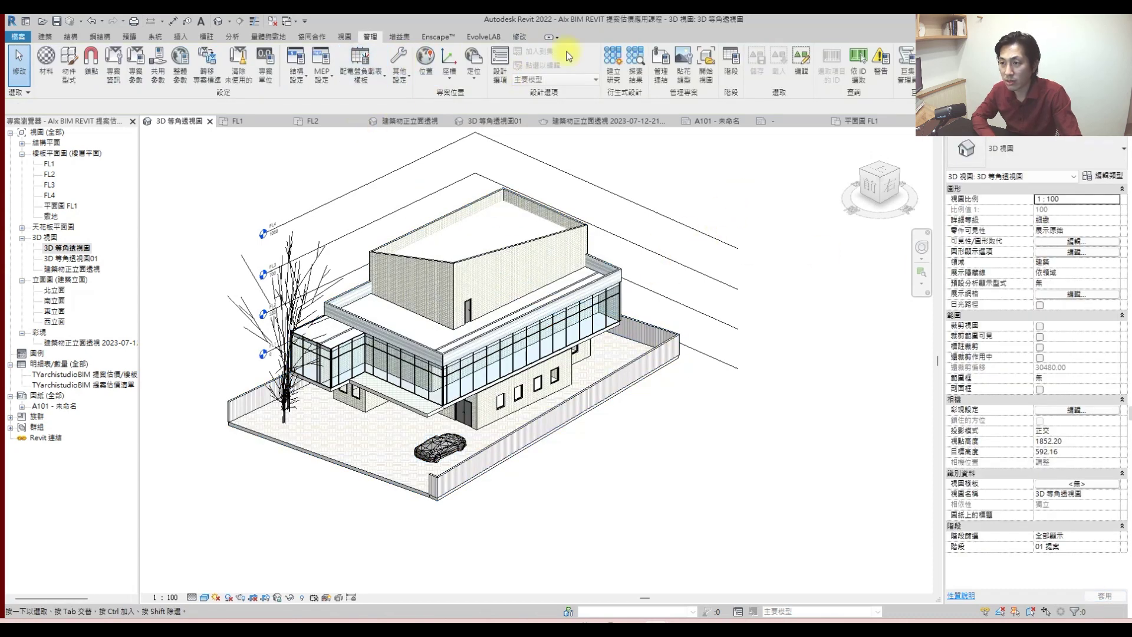
- Insert a new project phase before 02 提案 and name it 01-1 拆除
{"action": "left_click", "coordinate": [732, 61]}
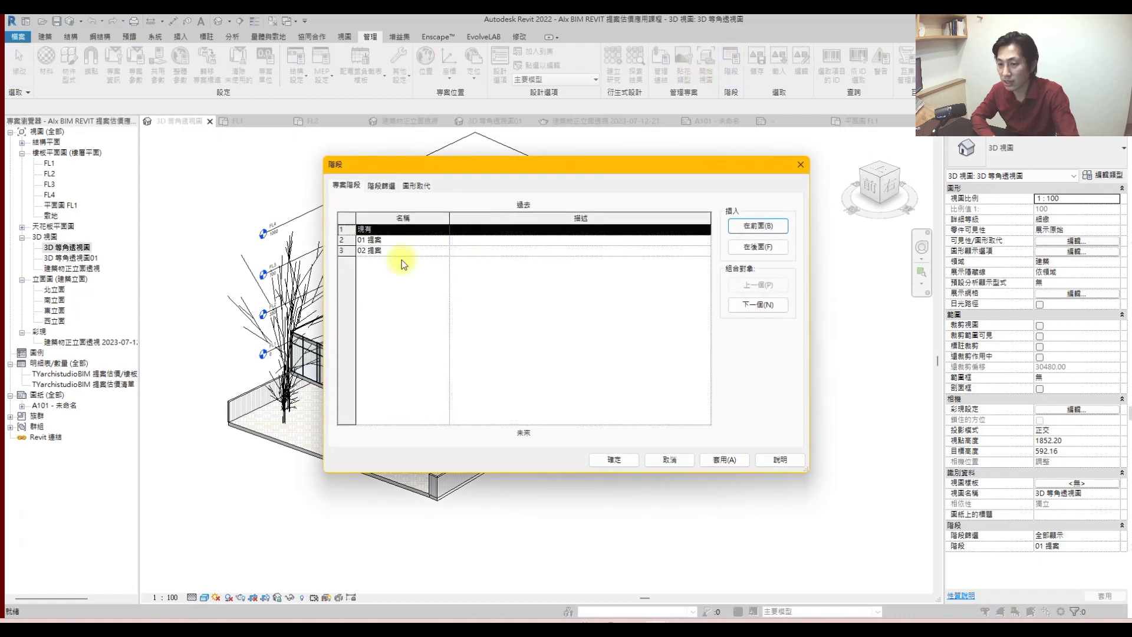
{"action": "left_click", "coordinate": [770, 250]}
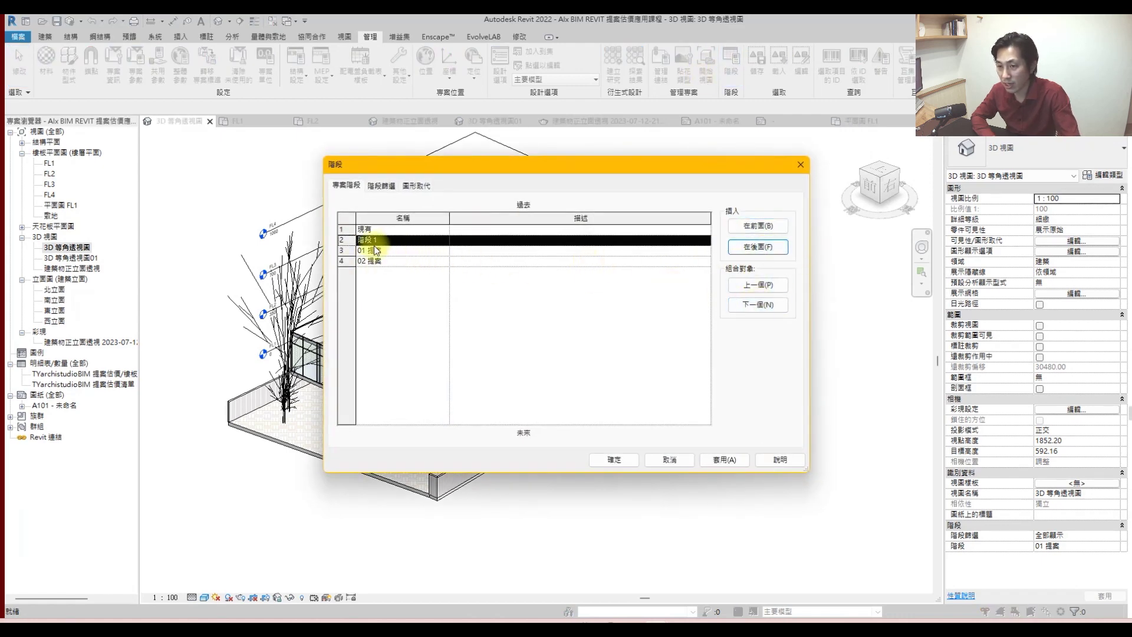
{"action": "left_click", "coordinate": [744, 285]}
{"action": "left_click", "coordinate": [414, 251]}
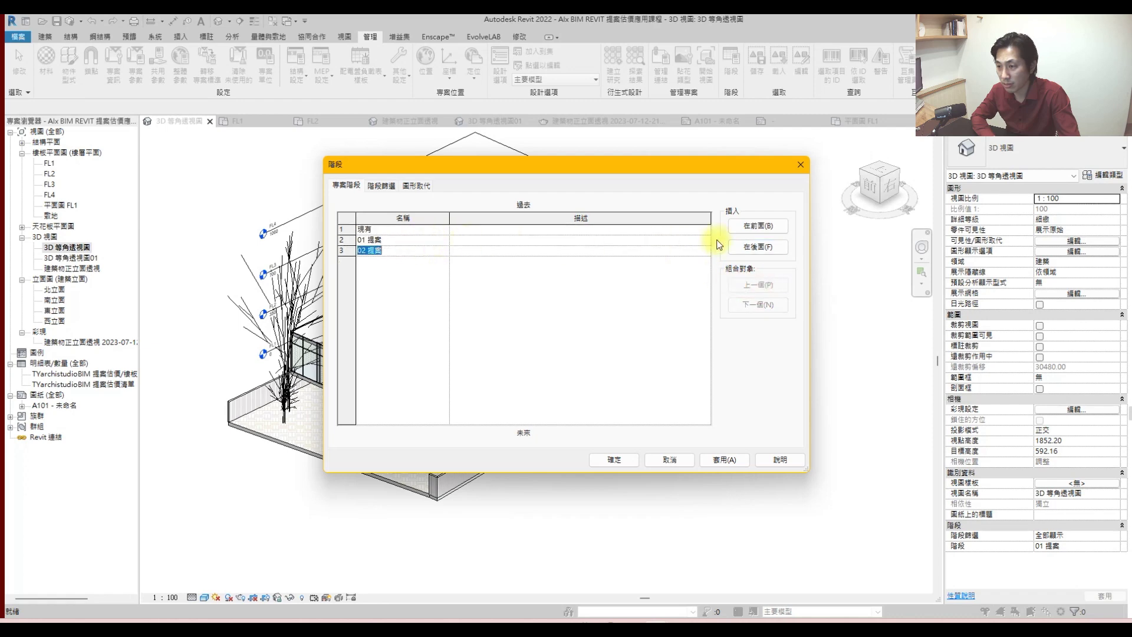
{"action": "left_click", "coordinate": [753, 227]}
{"action": "left_click", "coordinate": [394, 250]}
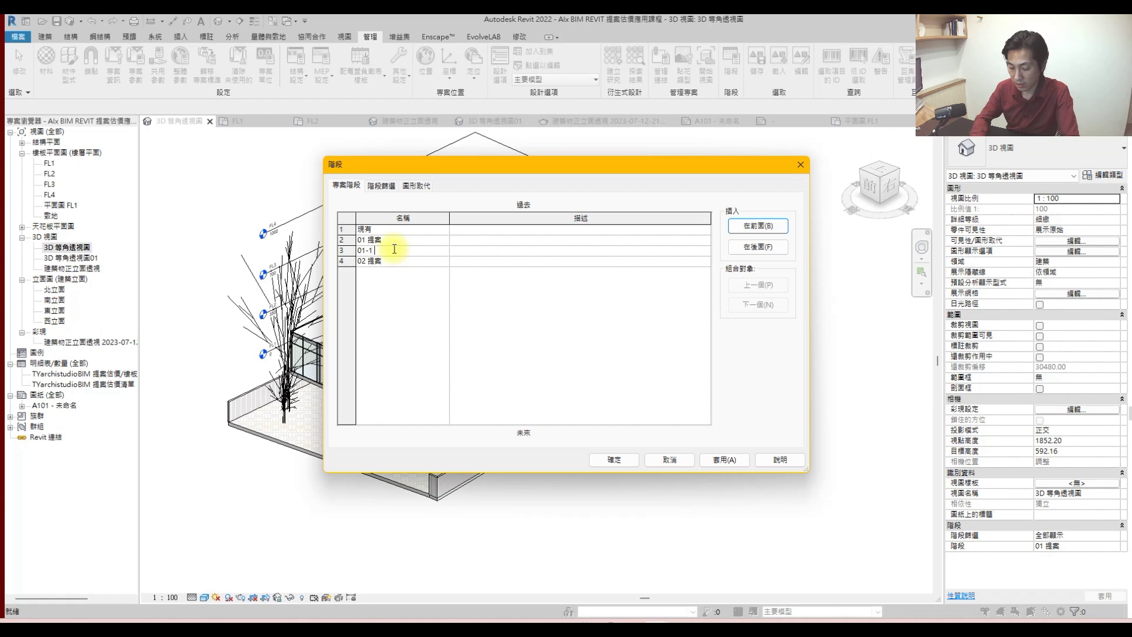
{"action": "type", "text": "01-1 提案"}
{"action": "key", "text": "Return"}
- Add a new phase filter to the list and accept the phase settings
{"action": "left_click", "coordinate": [382, 185]}
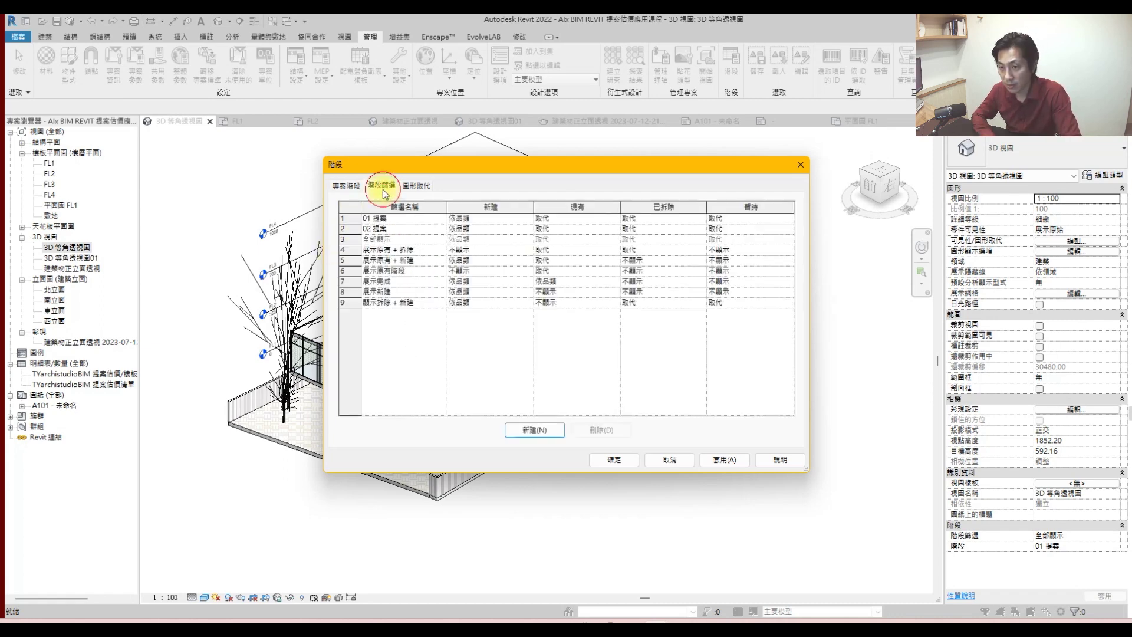
{"action": "left_click", "coordinate": [534, 430]}
{"action": "left_click", "coordinate": [394, 315]}
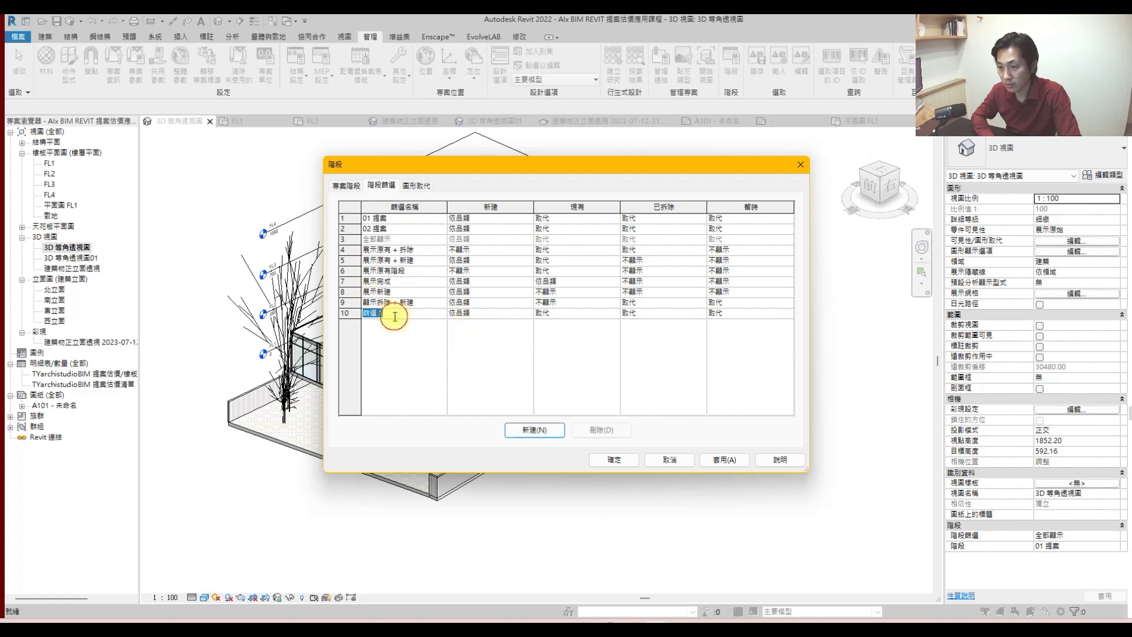
{"action": "left_click", "coordinate": [614, 460]}
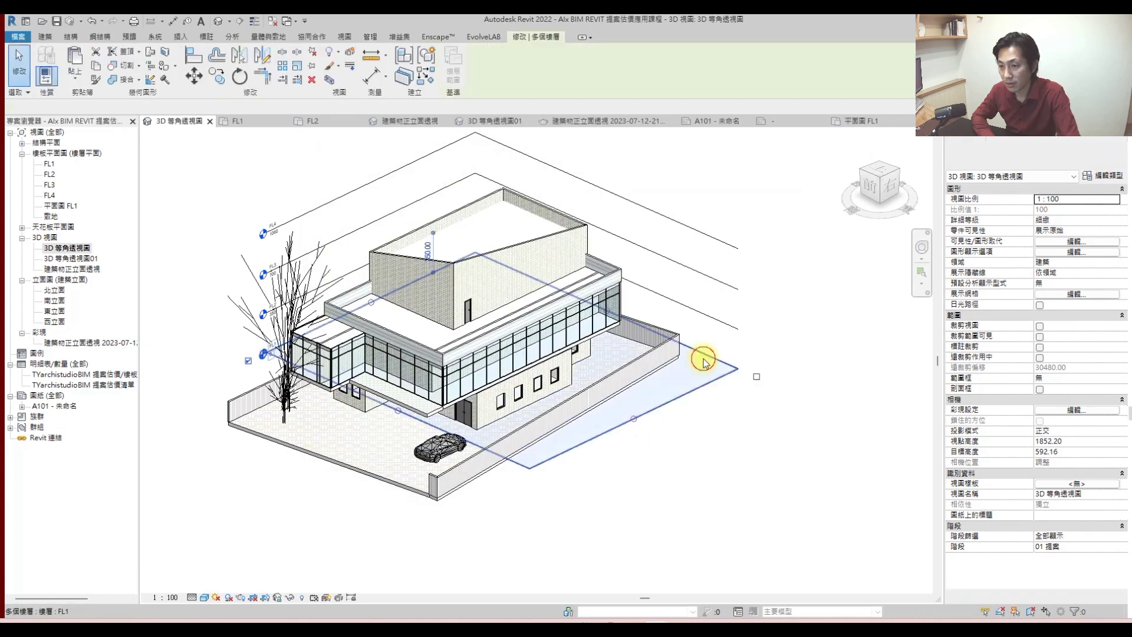
- Select the whole building and site in the 3D view, filtering out levels, curtain panels, curtain grids and curtain mullions
{"action": "left_click", "coordinate": [624, 210]}
{"action": "left_click_drag", "start_coordinate": [610, 237], "coordinate": [184, 505]}
{"action": "left_click", "coordinate": [487, 62]}
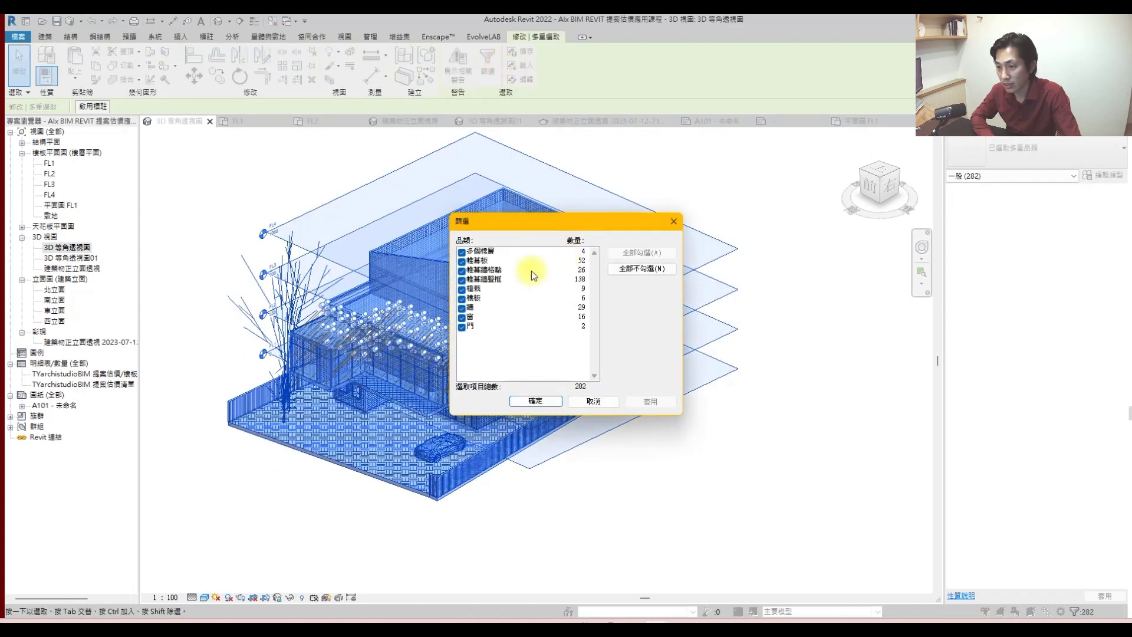
{"action": "left_click", "coordinate": [462, 251]}
{"action": "left_click", "coordinate": [462, 261]}
{"action": "left_click", "coordinate": [462, 271]}
{"action": "left_click", "coordinate": [462, 280]}
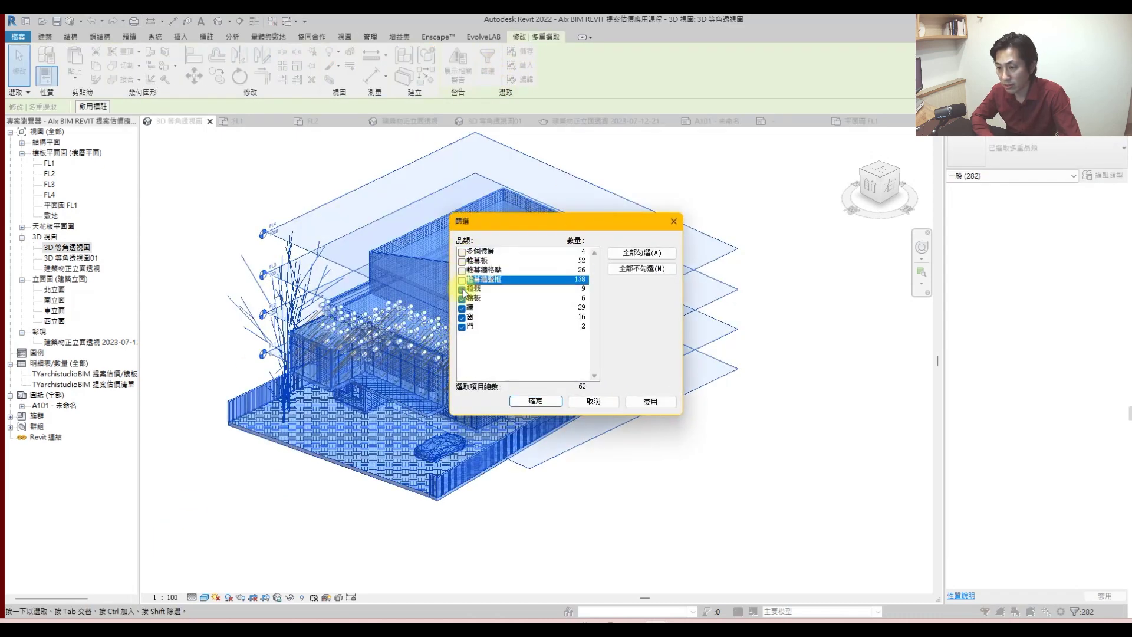
{"action": "left_click", "coordinate": [535, 402]}
- Set the selected elements' demolished phase (拆除階段) to 01-1 拆除 and clear the selection
{"action": "left_click", "coordinate": [1116, 253]}
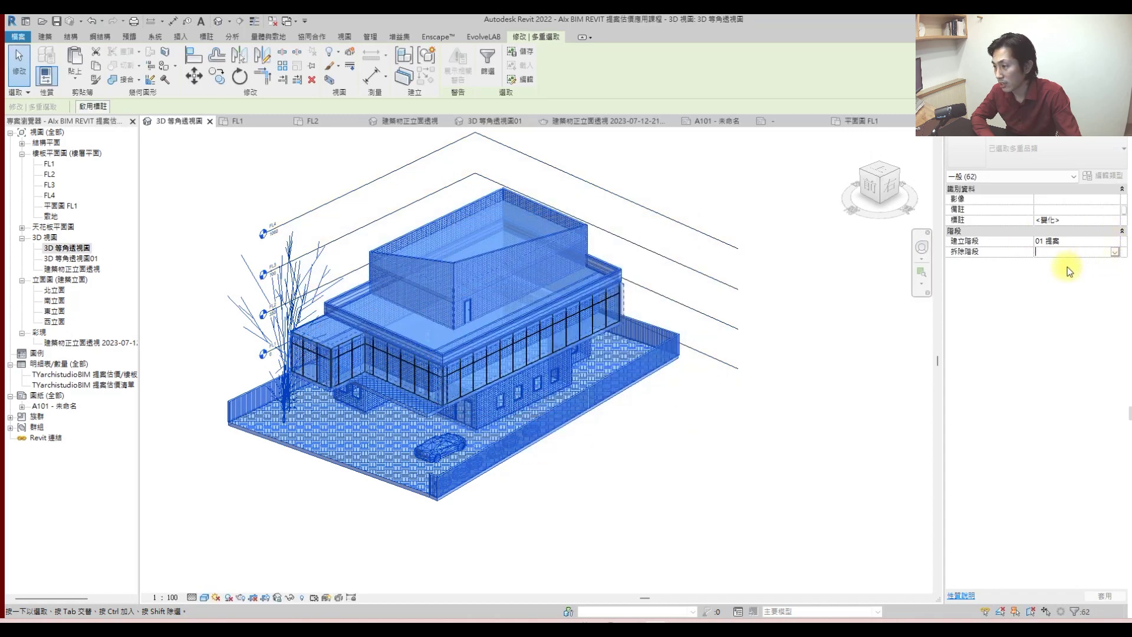
{"action": "left_click", "coordinate": [1114, 251]}
{"action": "left_click", "coordinate": [1054, 280]}
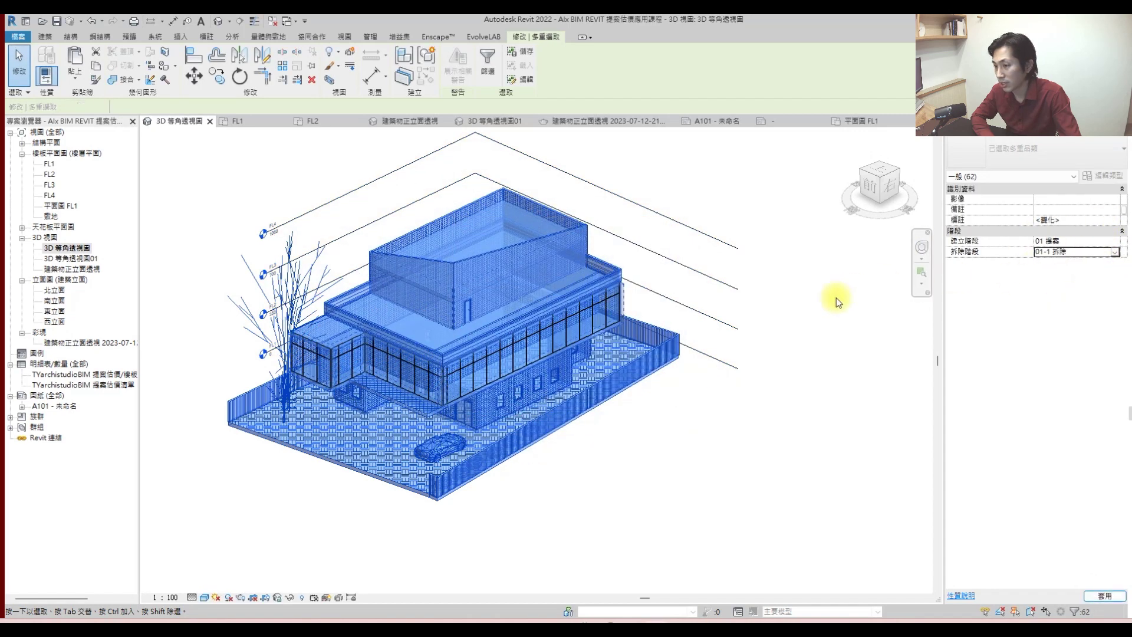
{"action": "left_click", "coordinate": [825, 298]}
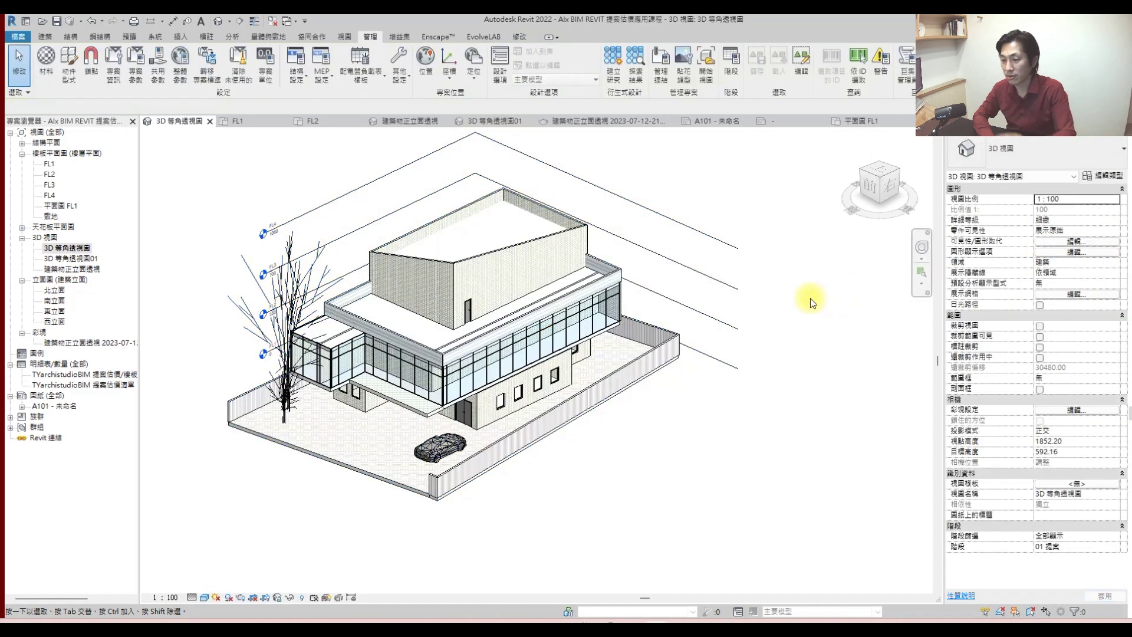
- Rename the 3D view 3D 等角透視圖 as 3D 等角透視圖 方案01
{"action": "right_click", "coordinate": [70, 248]}
{"action": "left_click", "coordinate": [128, 426]}
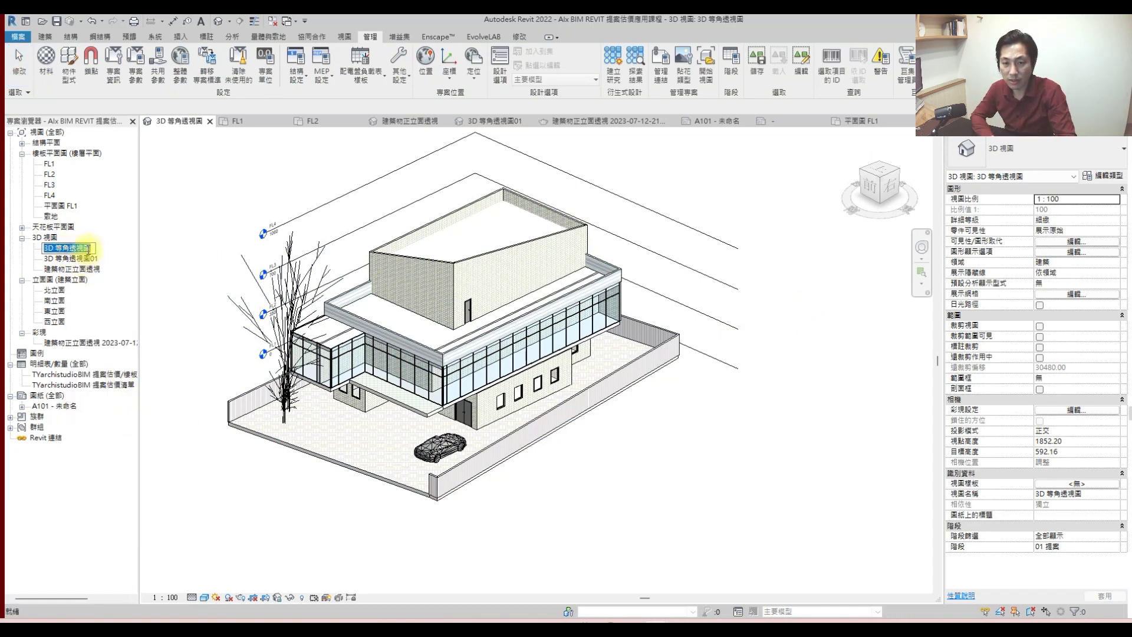
{"action": "type", "text": "ㄢ"}
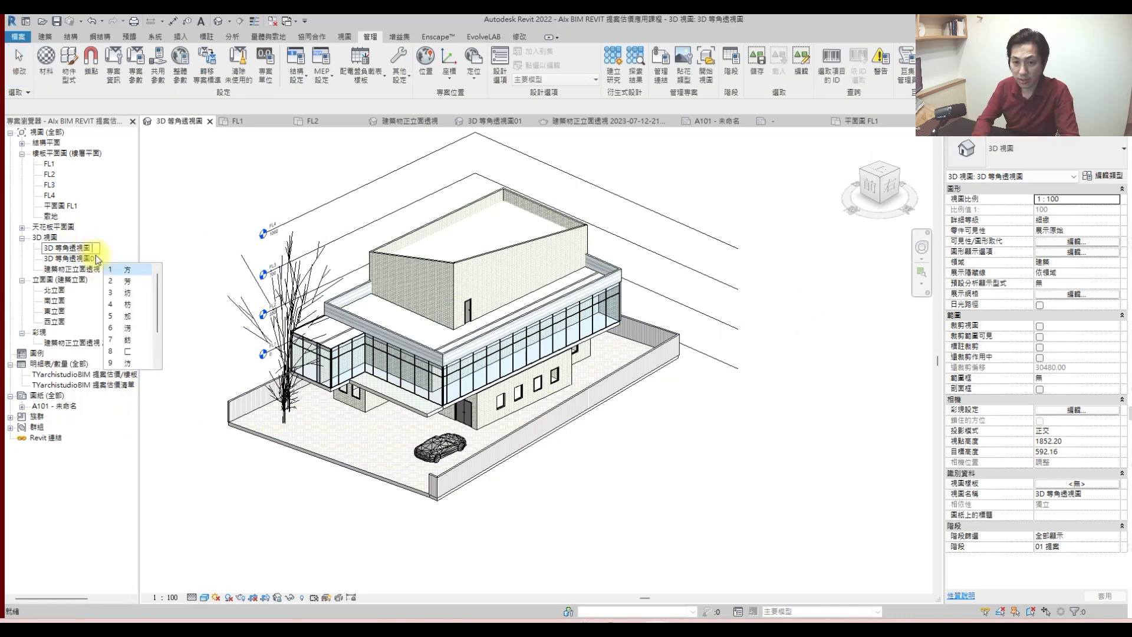
{"action": "type", "text": "案01"}
{"action": "key", "text": "Return"}
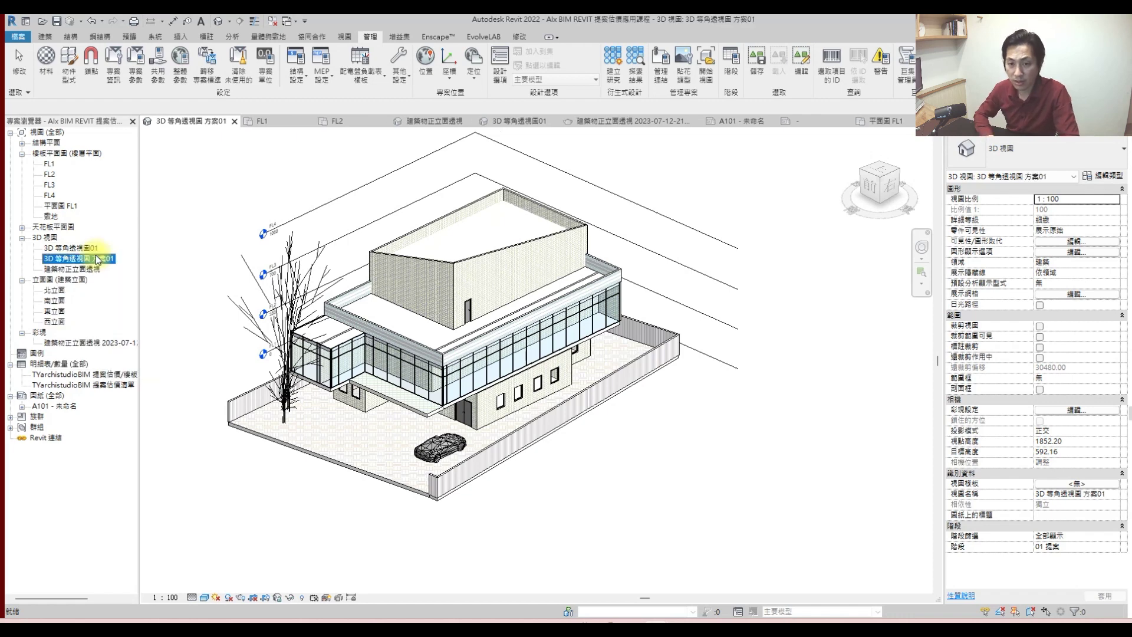
- Duplicate the 3D 等角透視圖 方案01 view and name the copy 3D 等角透視圖 方案02
{"action": "right_click", "coordinate": [99, 260]}
{"action": "left_click", "coordinate": [242, 357]}
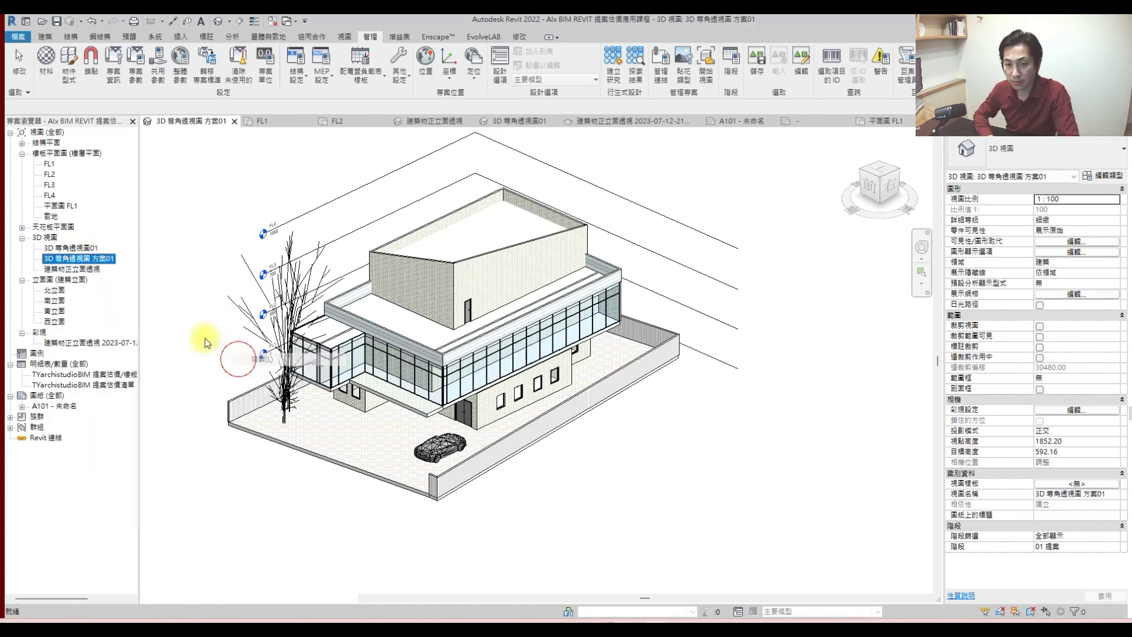
{"action": "right_click", "coordinate": [97, 273]}
{"action": "left_click", "coordinate": [139, 441]}
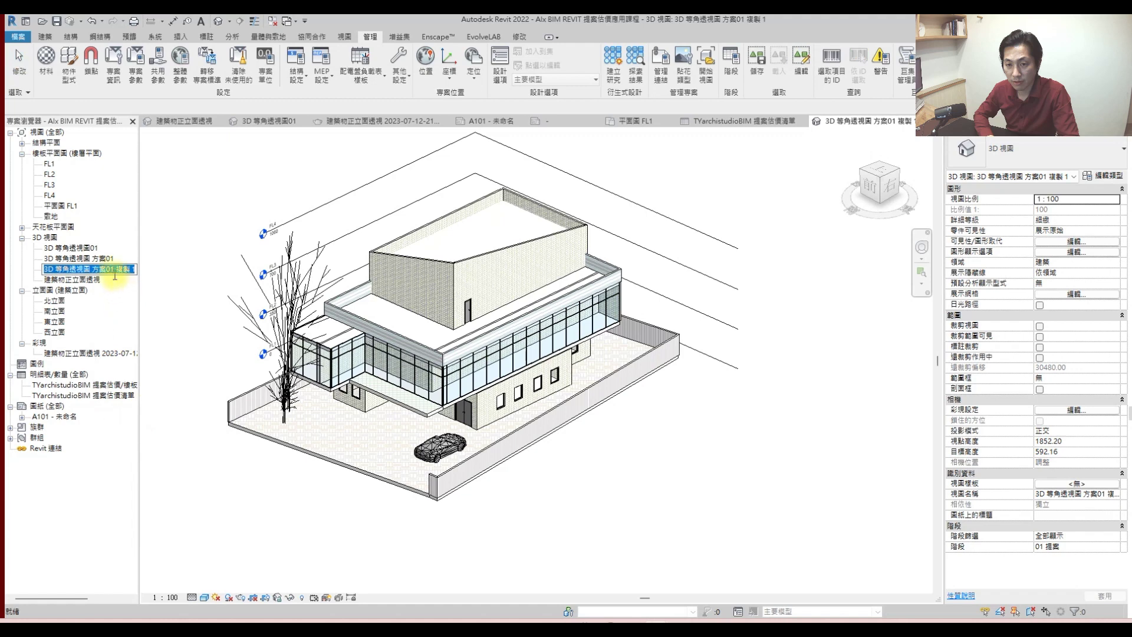
{"action": "key", "text": "End"}
{"action": "key", "text": "BackSpace"}
{"action": "key", "text": "BackSpace"}
{"action": "key", "text": "BackSpace"}
{"action": "key", "text": "BackSpace"}
{"action": "key", "text": "BackSpace"}
{"action": "key", "text": "BackSpace"}
{"action": "type", "text": "2"}
{"action": "key", "text": "Return"}
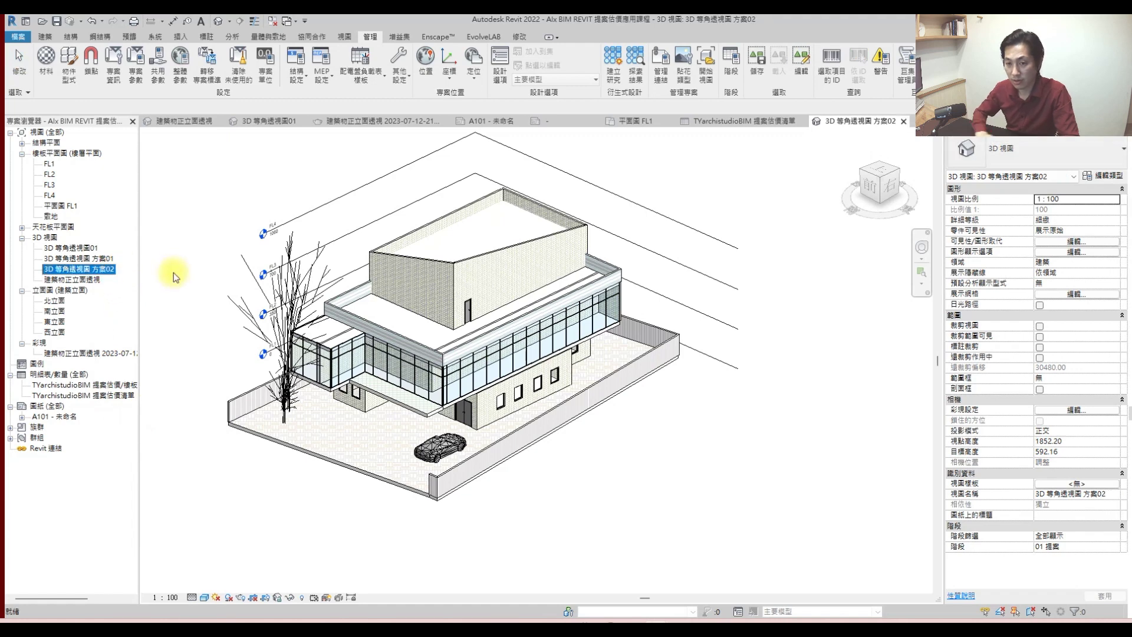
- Set both the phase filter and the phase of the 方案02 3D view to 02 提案
{"action": "left_click", "coordinate": [891, 437]}
{"action": "left_click", "coordinate": [1113, 536]}
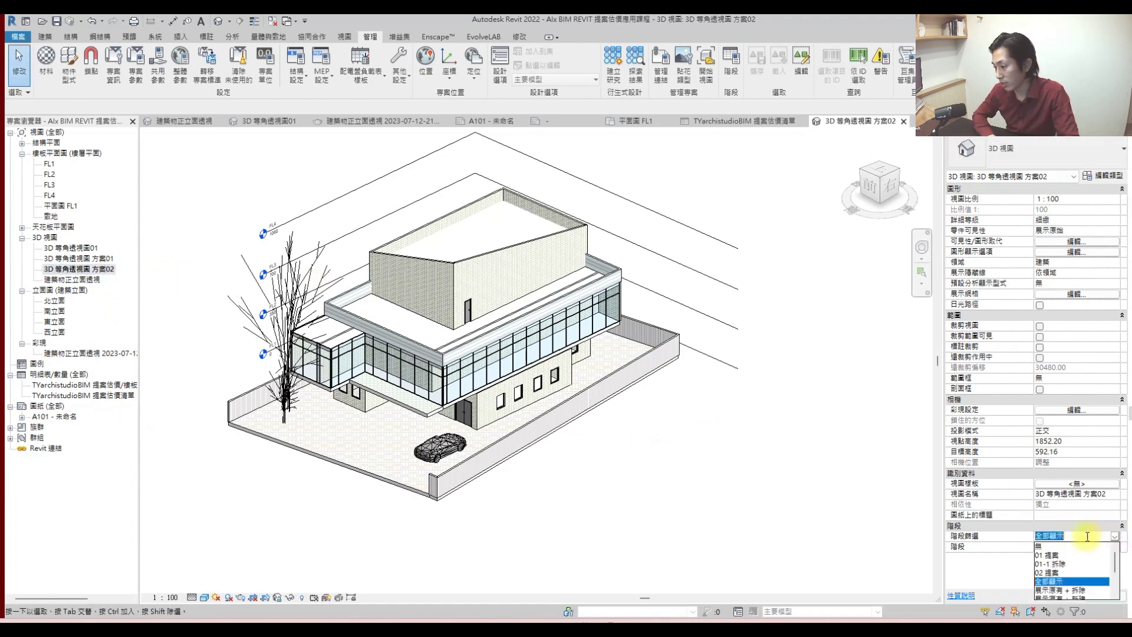
{"action": "left_click", "coordinate": [1056, 572]}
{"action": "left_click", "coordinate": [1114, 546]}
{"action": "left_click", "coordinate": [1064, 581]}
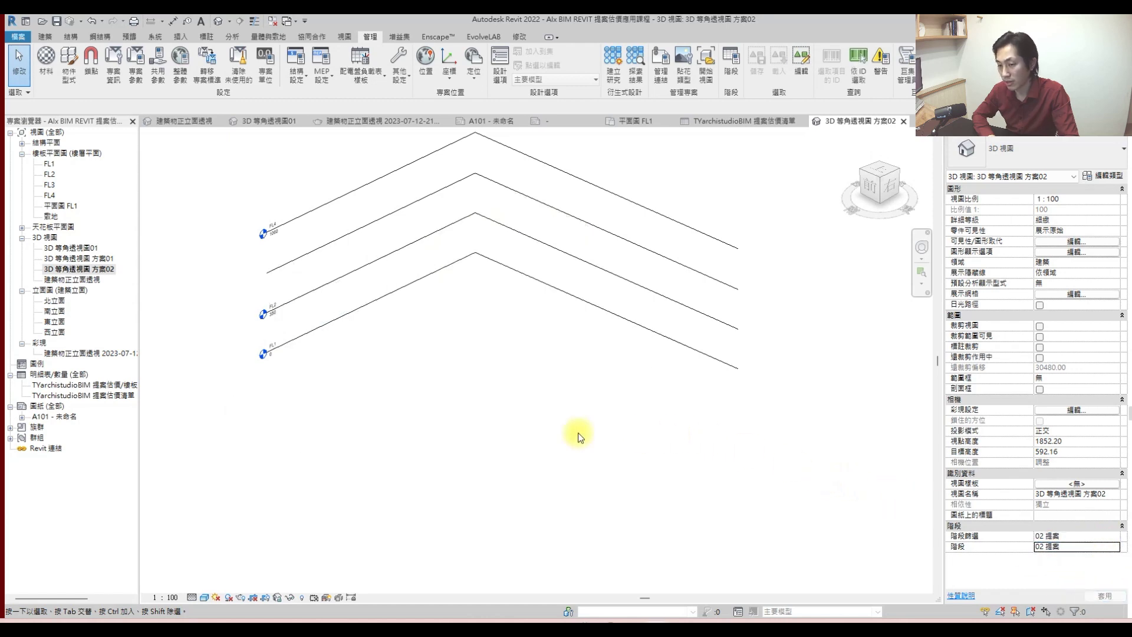
- In the 方案01 3D view, set the demolished phase of the perimeter walls and site floor to 無, and reopen the 方案02 3D view
{"action": "double_click", "coordinate": [100, 258]}
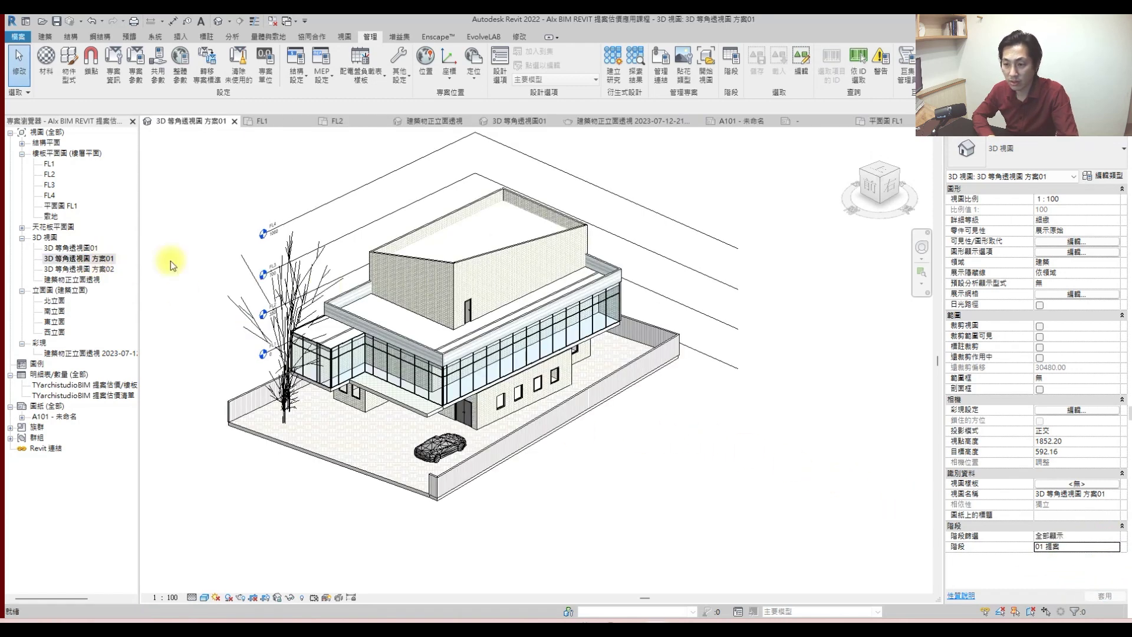
{"action": "left_click", "coordinate": [480, 450]}
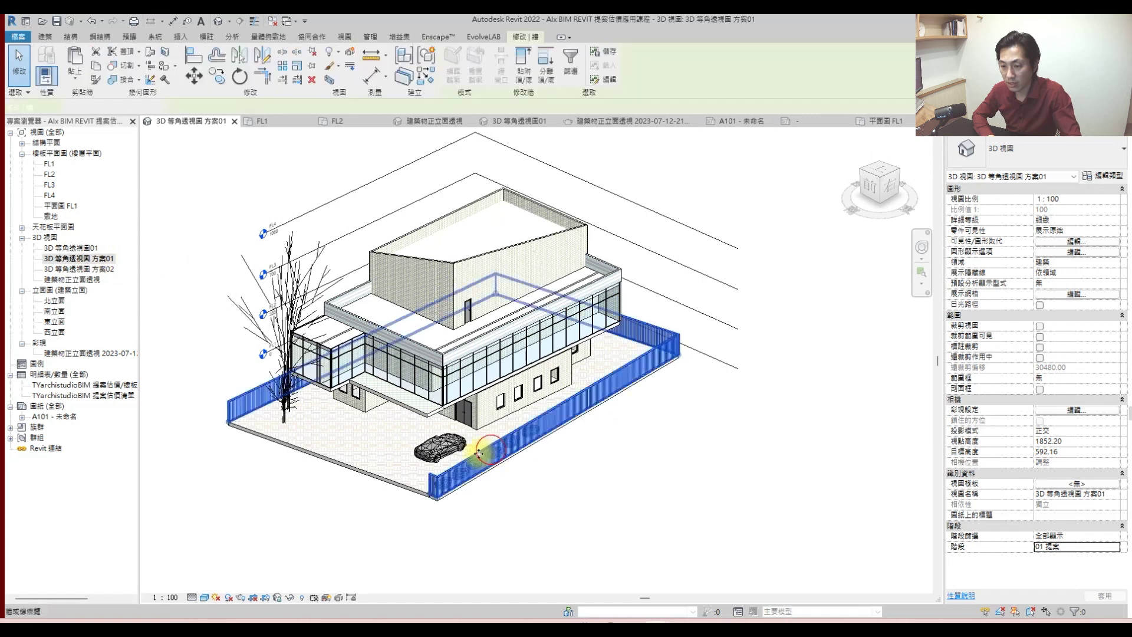
{"action": "left_click", "coordinate": [412, 488], "text": "ctrl"}
{"action": "left_click", "coordinate": [1104, 336]}
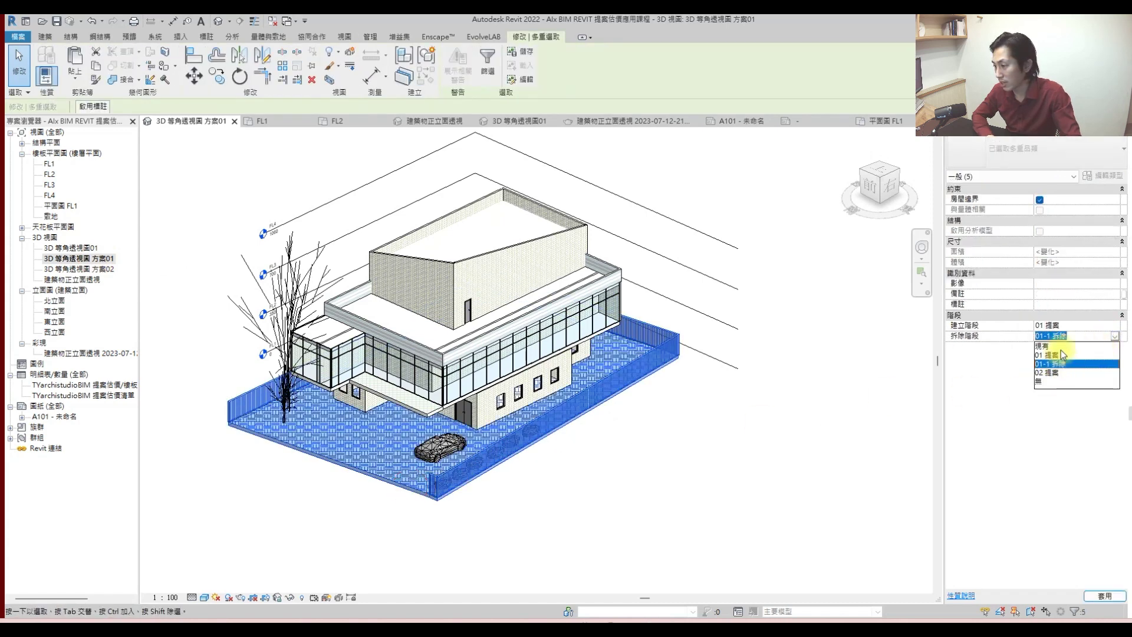
{"action": "left_click", "coordinate": [1046, 382]}
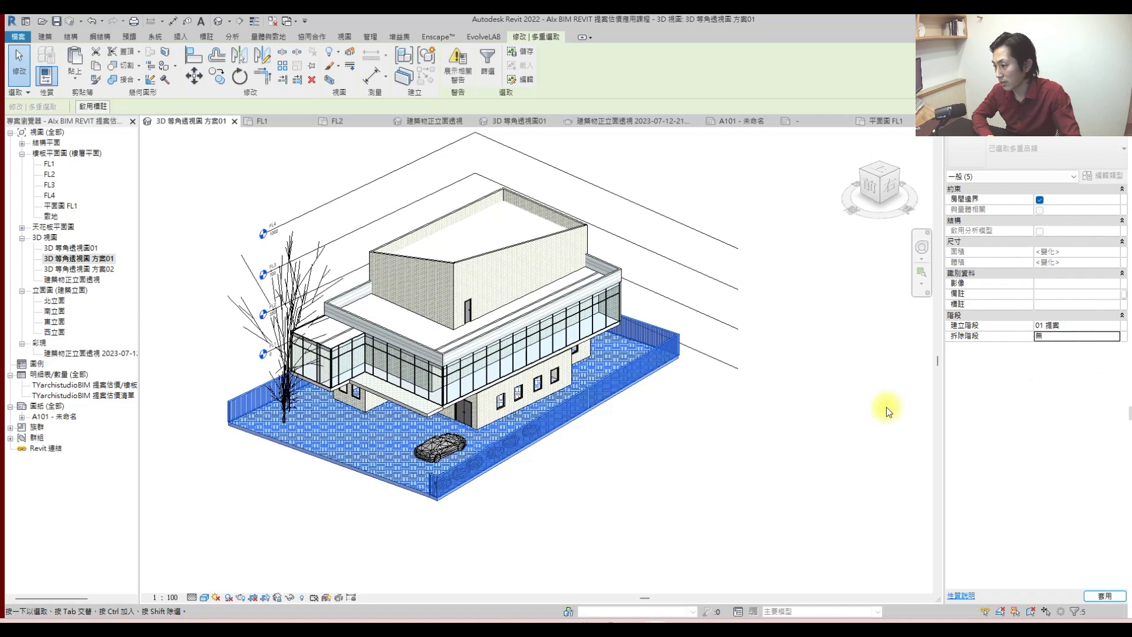
{"action": "left_click", "coordinate": [881, 405]}
{"action": "double_click", "coordinate": [89, 269]}
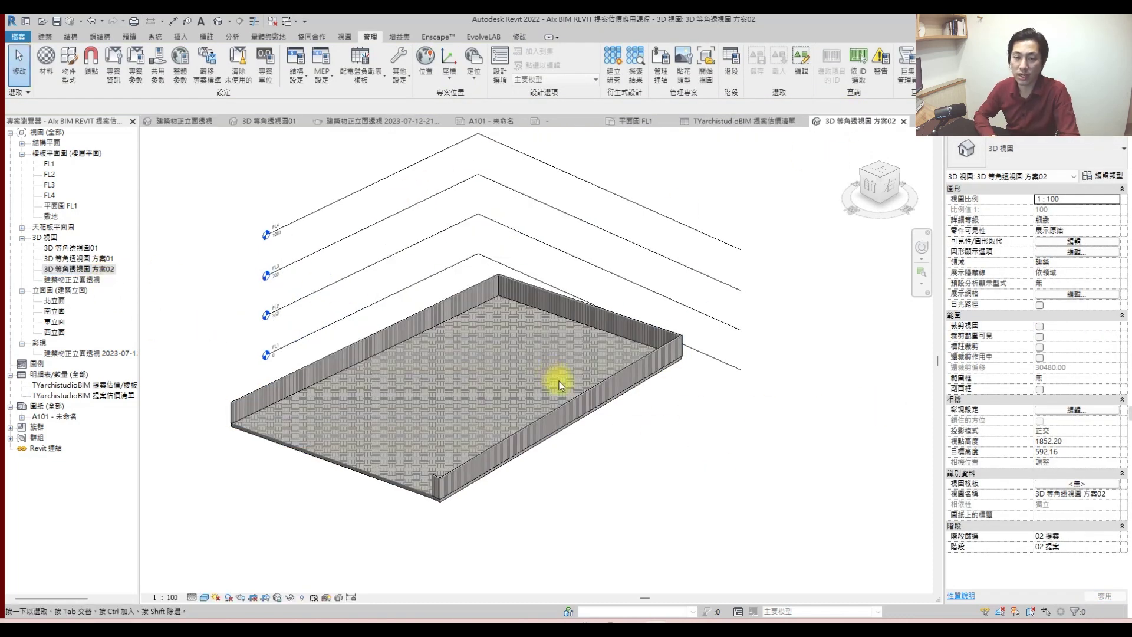
- Open the FL1 floor plan and duplicate it as a new view
{"action": "double_click", "coordinate": [49, 164]}
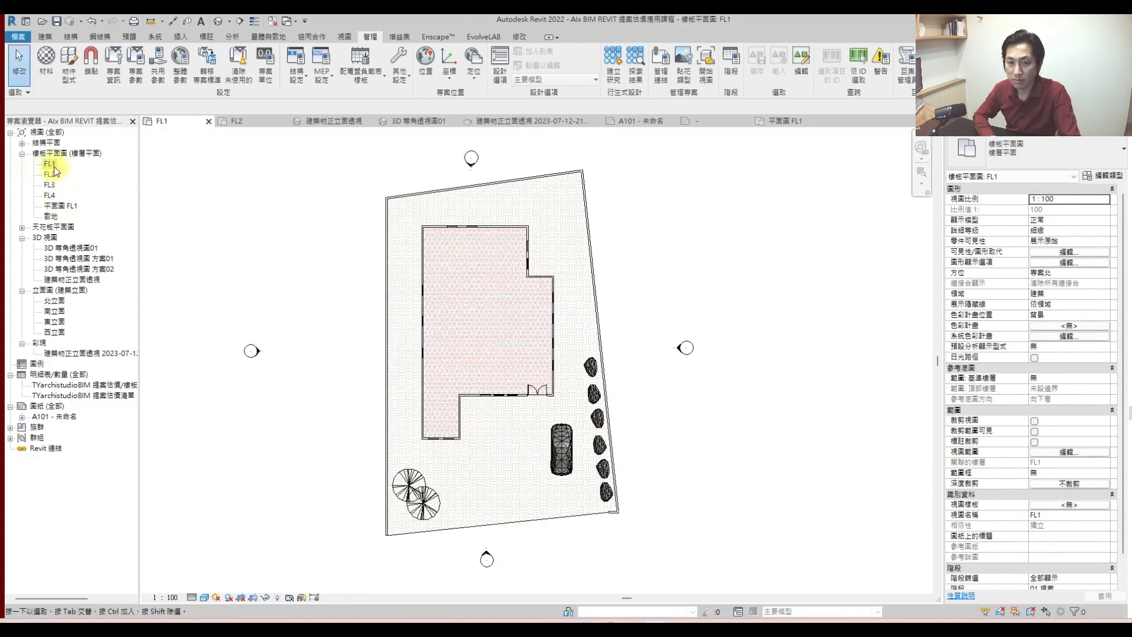
{"action": "right_click", "coordinate": [52, 165]}
{"action": "mouse_move", "coordinate": [115, 258]}
{"action": "left_click", "coordinate": [224, 260]}
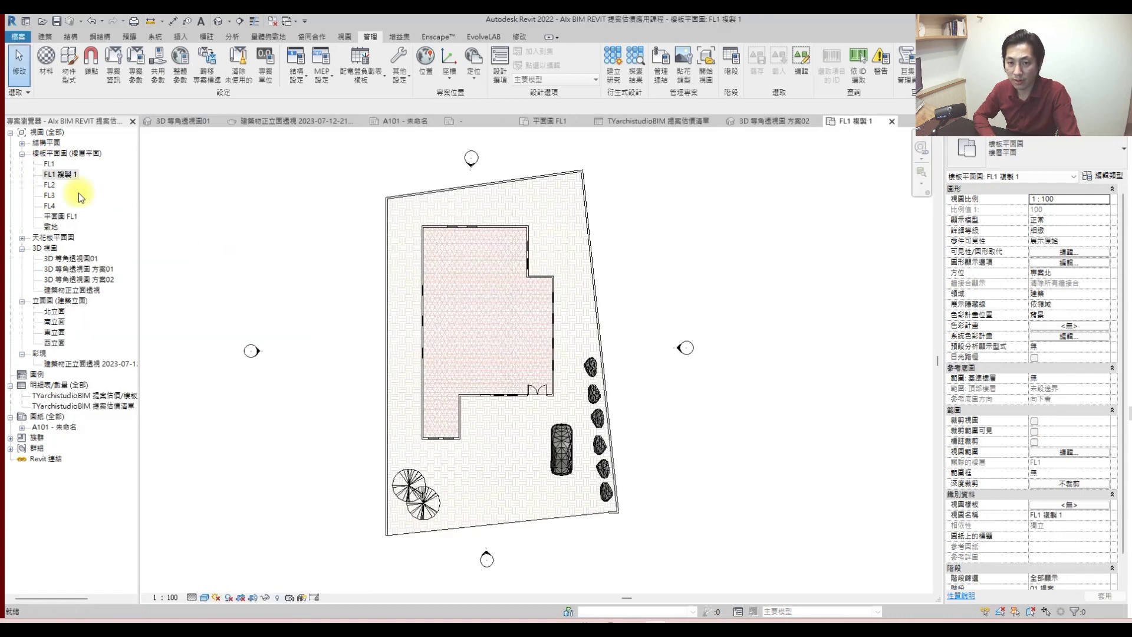
- Rename the duplicated FL1 floor plan as 方案2 平面圖FL1
{"action": "right_click", "coordinate": [76, 175]}
{"action": "left_click", "coordinate": [195, 352]}
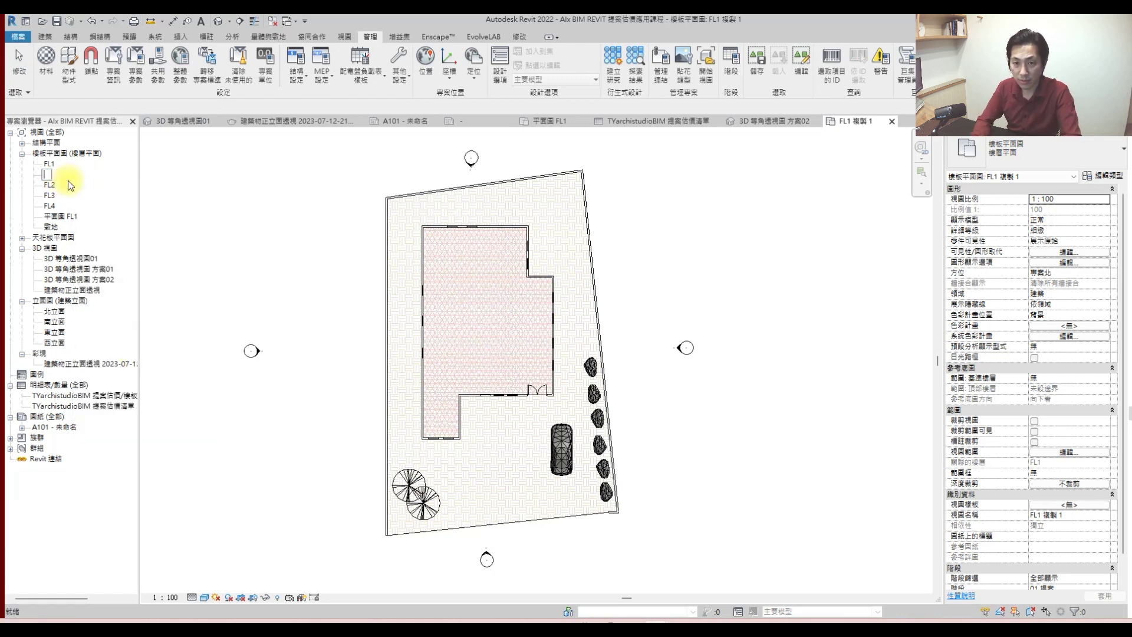
{"action": "type", "text": "方案"}
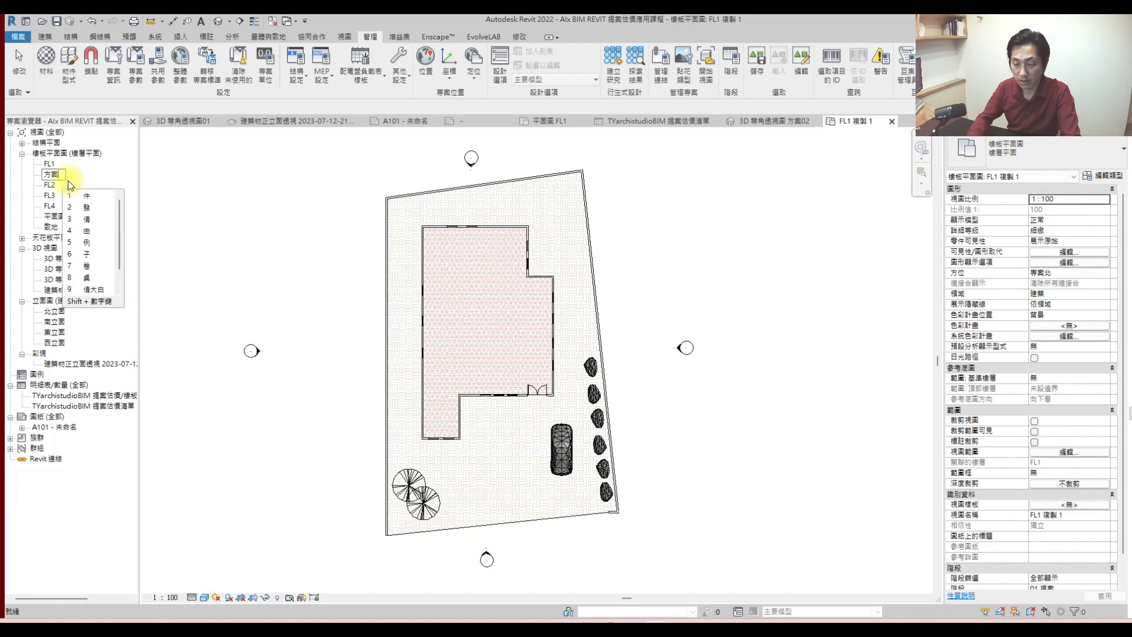
{"action": "key", "text": "Escape"}
{"action": "type", "text": "2 平面圖"}
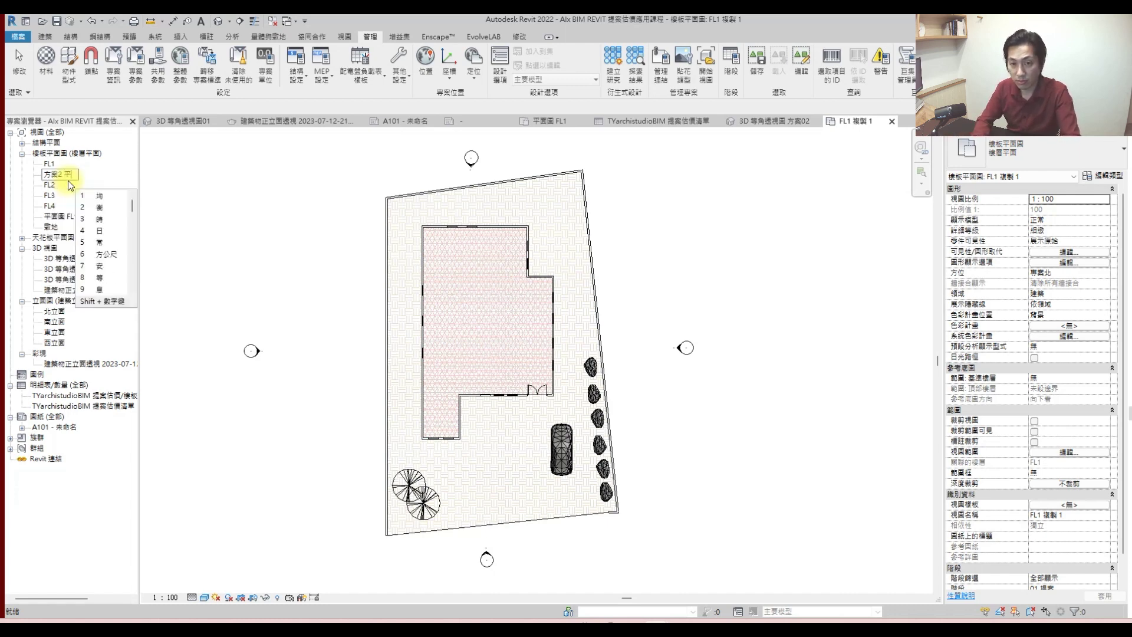
{"action": "key", "text": "space"}
{"action": "key", "text": "Caps_Lock"}
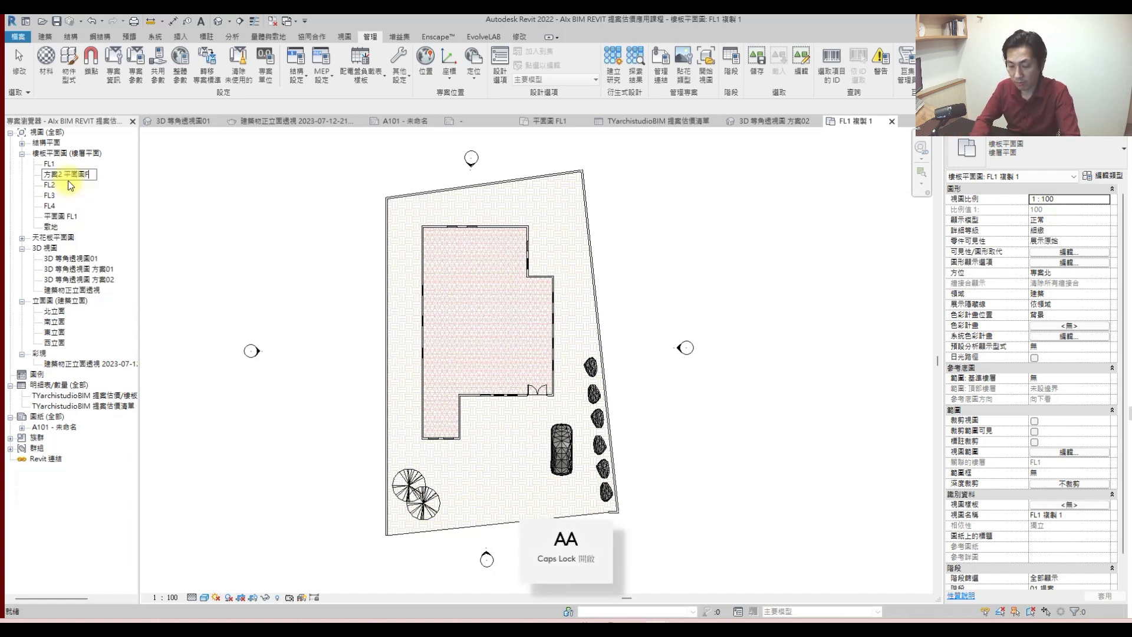
{"action": "type", "text": "FL"}
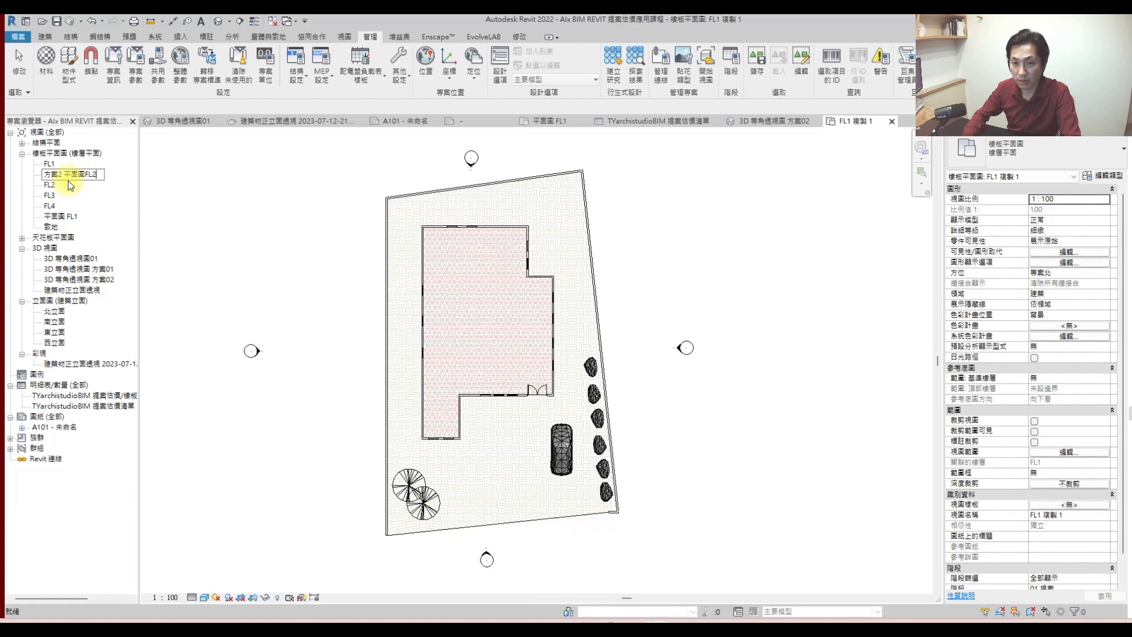
{"action": "type", "text": "1"}
{"action": "key", "text": "Return"}
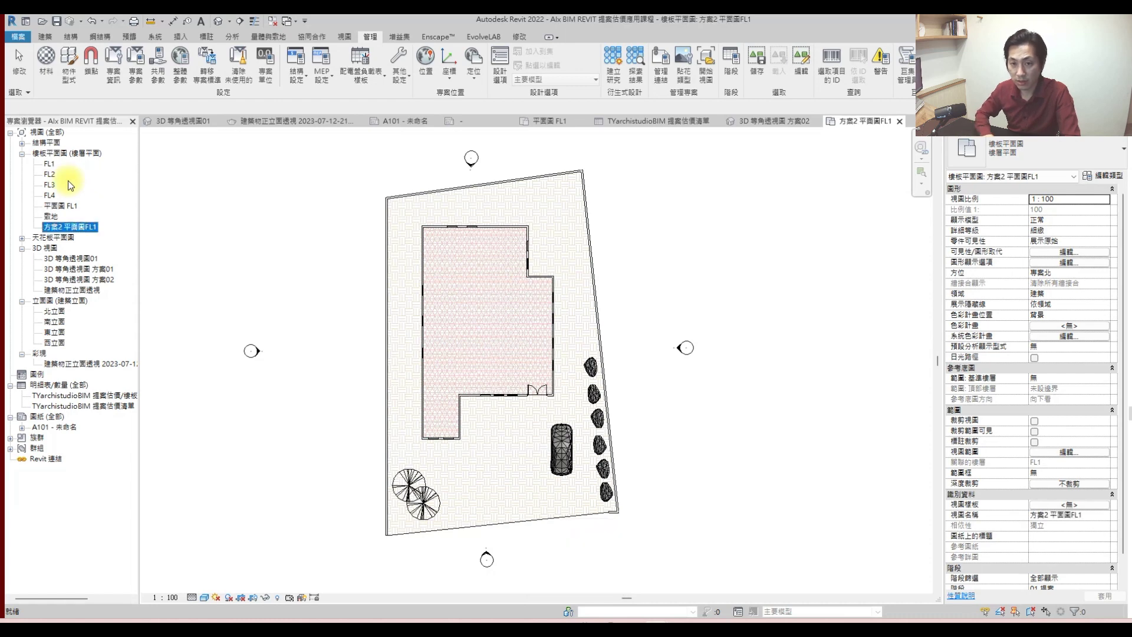
- Rename the floor plan 平面圖 FL1 as 方案1 平面圖 FL1
{"action": "right_click", "coordinate": [68, 227]}
{"action": "left_click", "coordinate": [102, 400]}
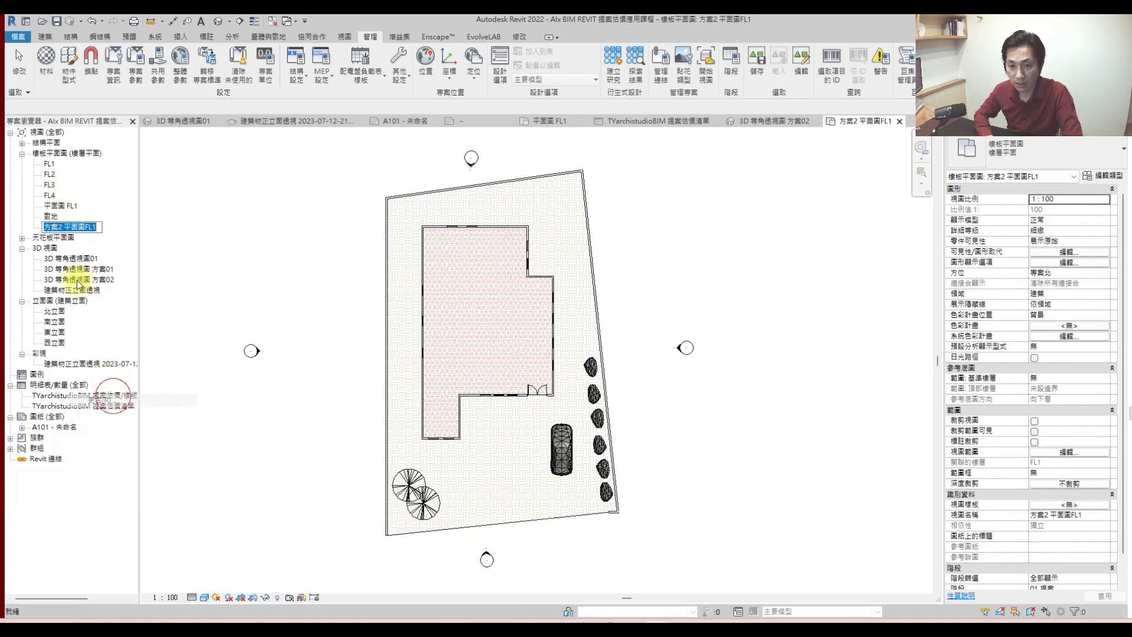
{"action": "left_click_drag", "start_coordinate": [63, 227], "coordinate": [34, 226]}
{"action": "left_click", "coordinate": [59, 206]}
{"action": "right_click", "coordinate": [59, 206]}
{"action": "left_click", "coordinate": [89, 379]}
{"action": "type", "text": "方案1"}
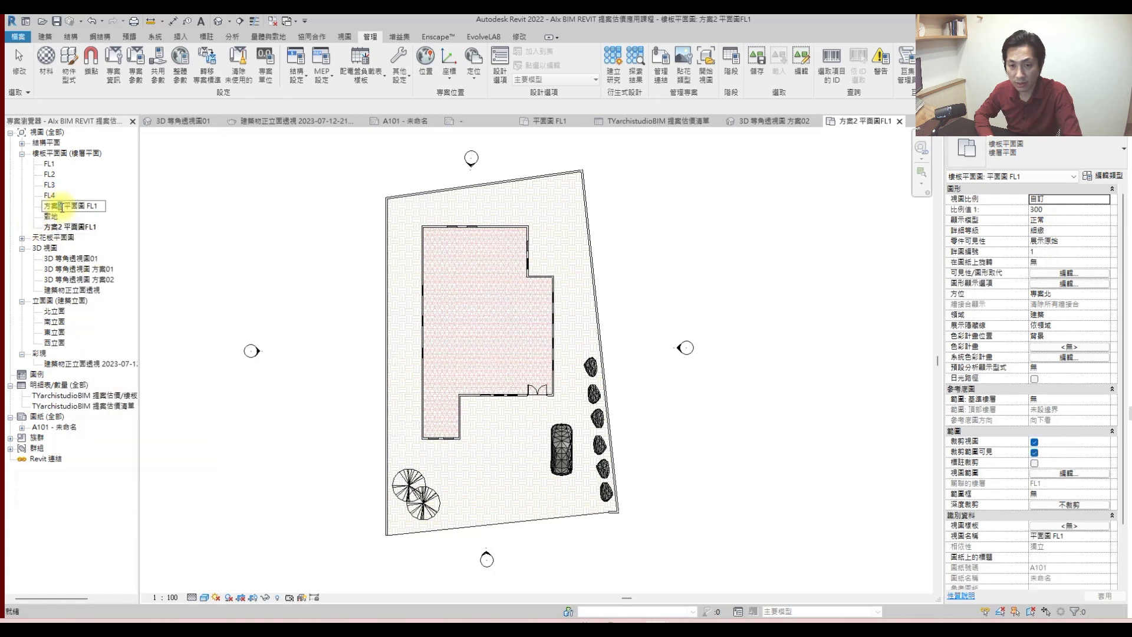
{"action": "left_click", "coordinate": [156, 222]}
- Set both the phase filter and the phase of the 方案2 平面圖FL1 plan to 02 提案
{"action": "left_click", "coordinate": [77, 228]}
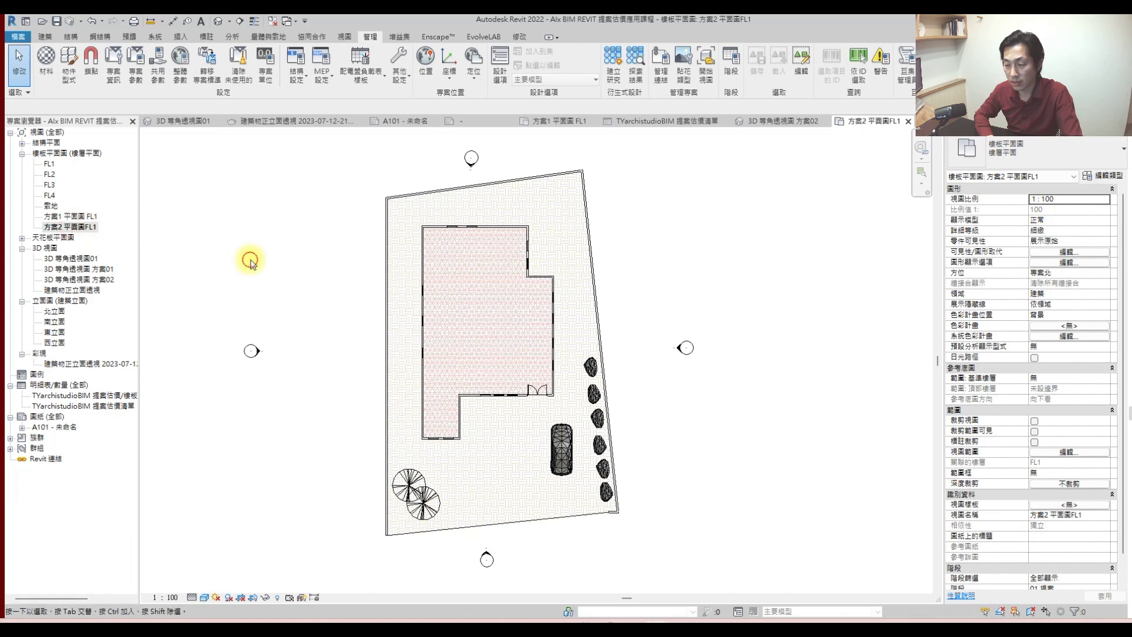
{"action": "scroll", "coordinate": [1107, 559], "scroll_direction": "down", "scroll_amount": 1}
{"action": "left_click", "coordinate": [1106, 557]}
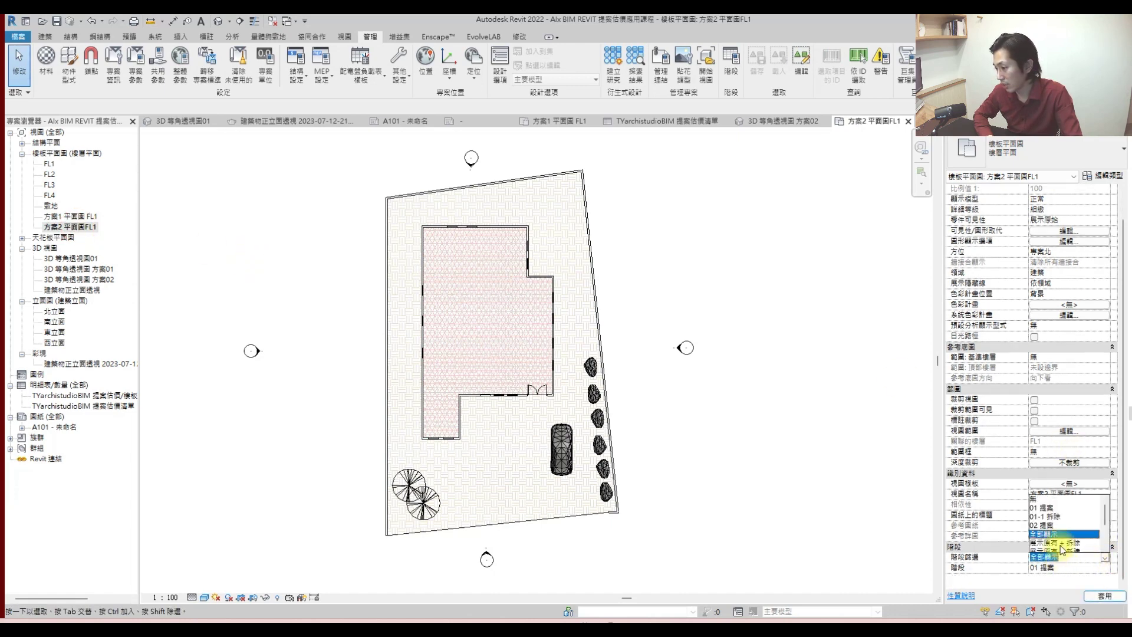
{"action": "left_click", "coordinate": [1055, 500]}
{"action": "left_click", "coordinate": [1040, 566]}
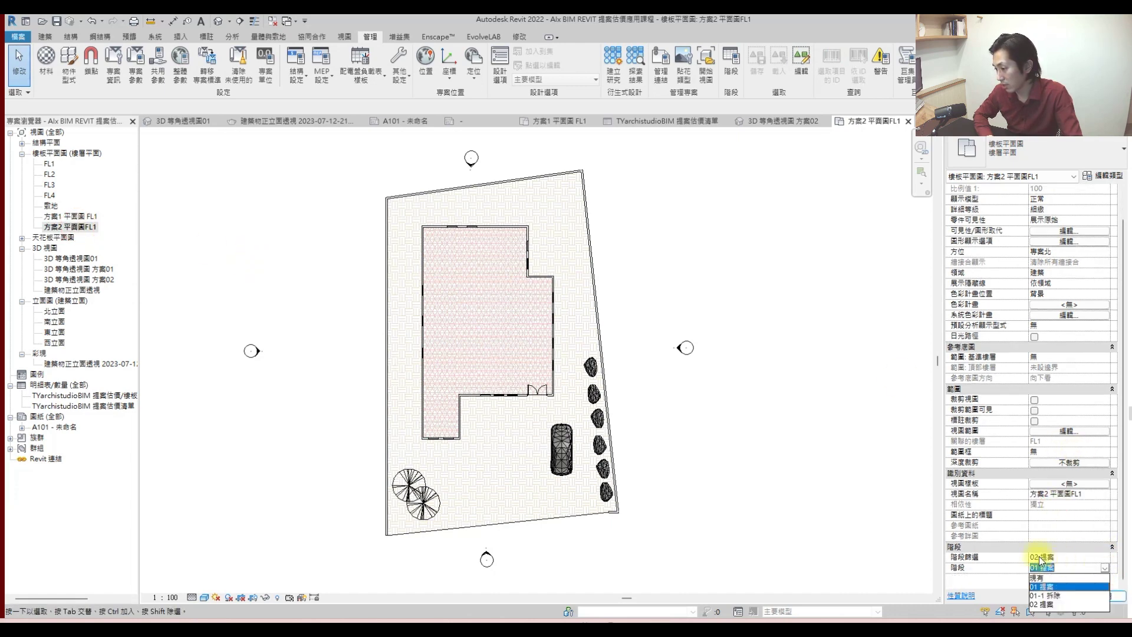
{"action": "left_click", "coordinate": [1044, 603]}
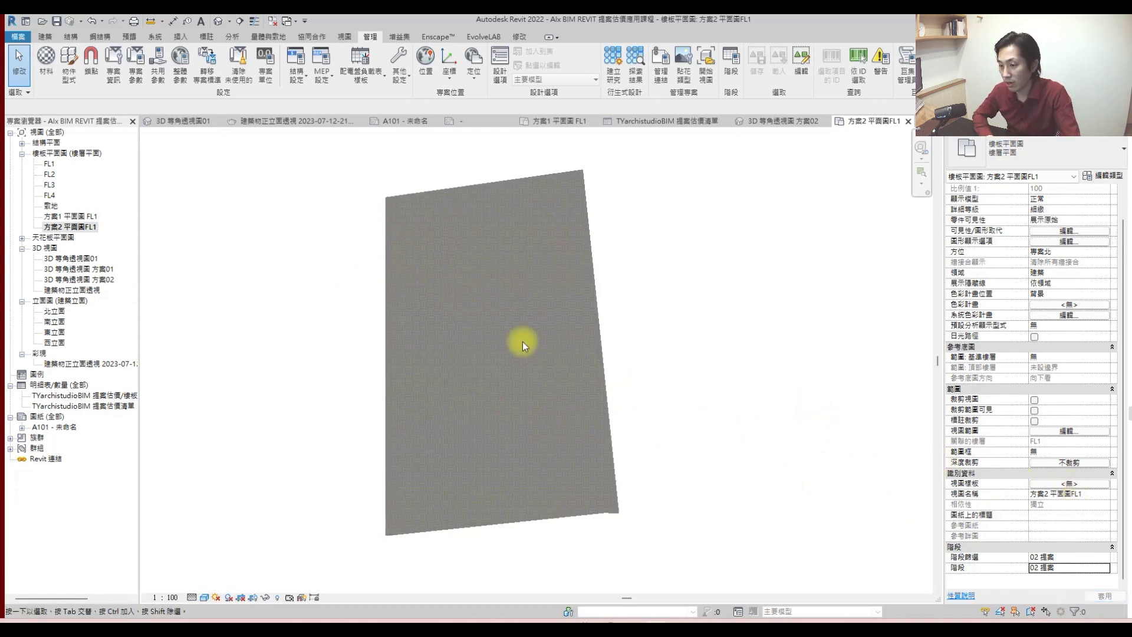
- Draw a rectangle of TYarchistudioBIM-提案估價/ 建築-牆體 walls, about 570 by 1930, on the site slab and check the walls' phase properties
{"action": "left_click", "coordinate": [45, 36]}
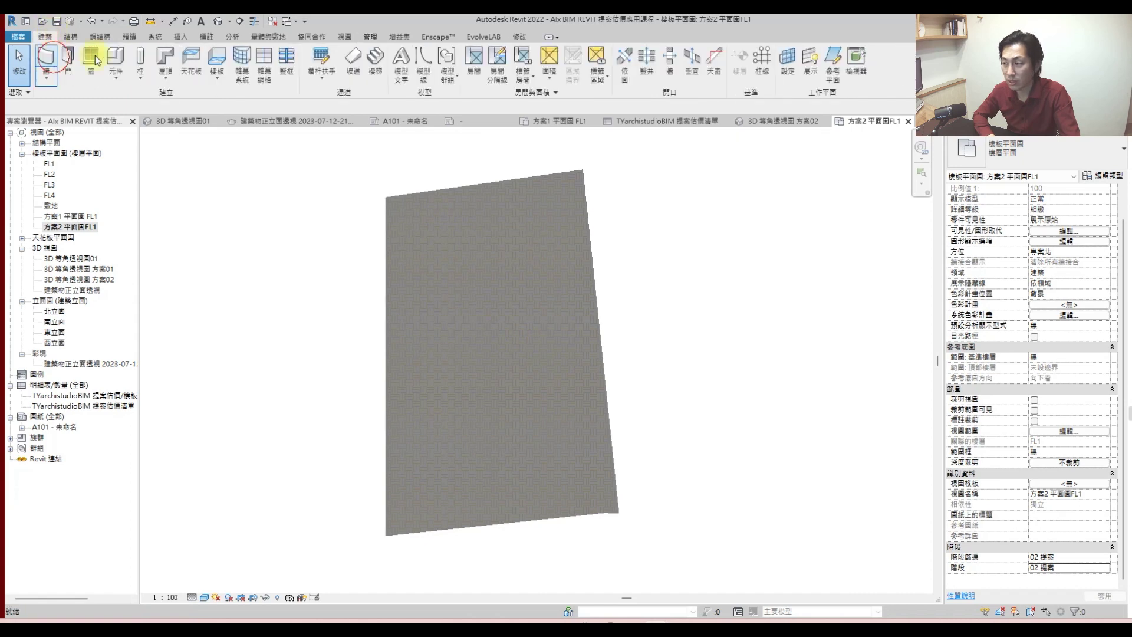
{"action": "left_click", "coordinate": [46, 58]}
{"action": "left_click", "coordinate": [1049, 154]}
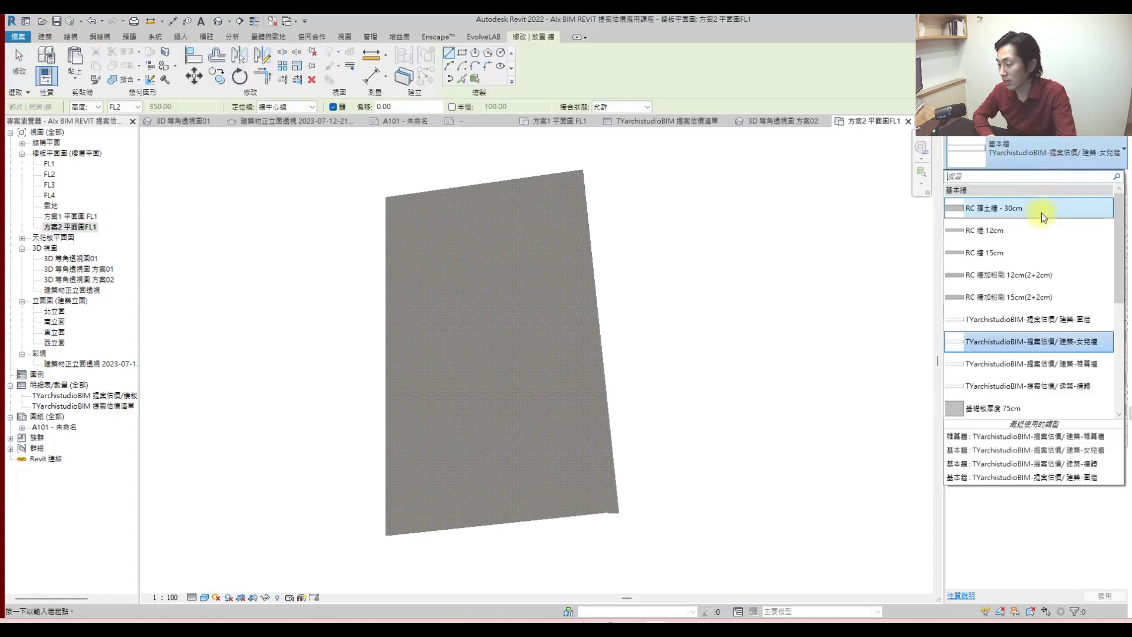
{"action": "left_click", "coordinate": [1070, 385]}
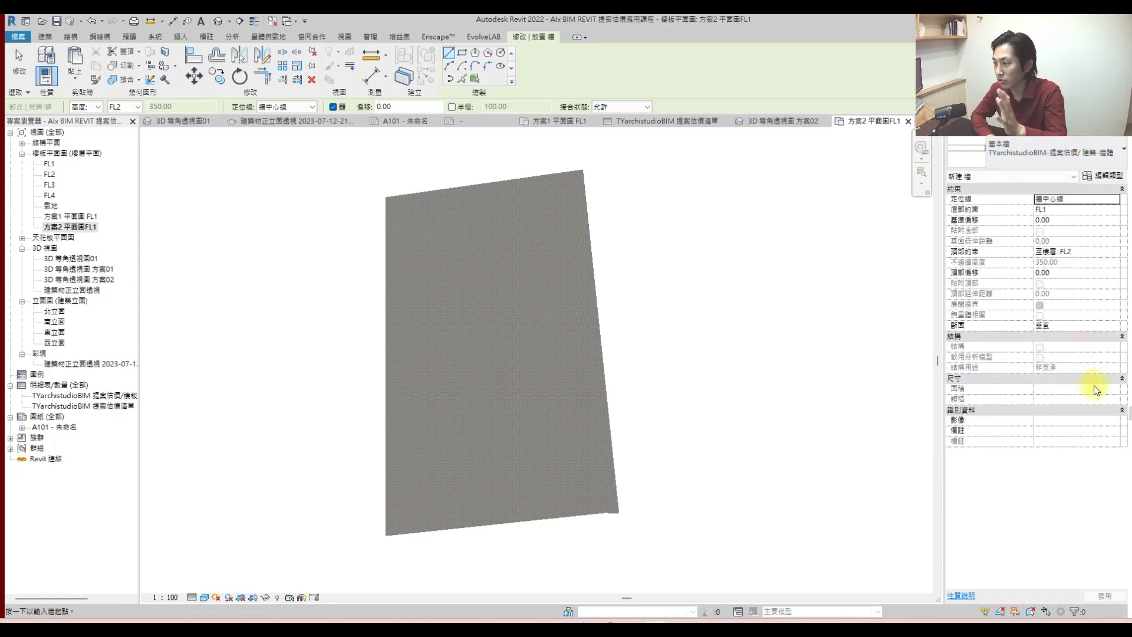
{"action": "left_click", "coordinate": [463, 54]}
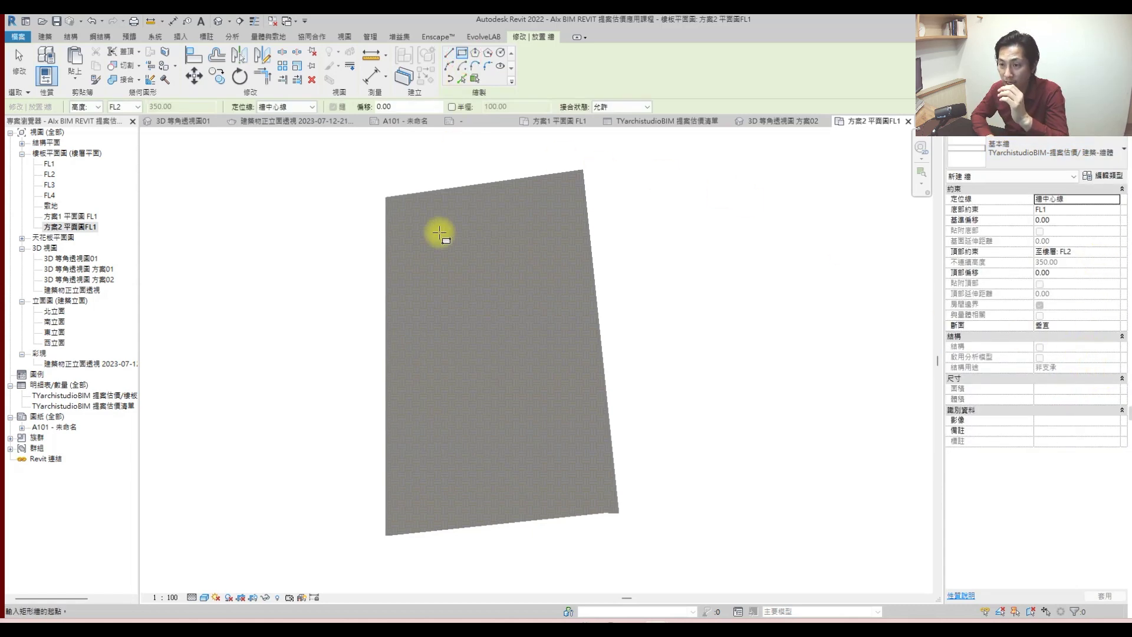
{"action": "left_click", "coordinate": [429, 241]}
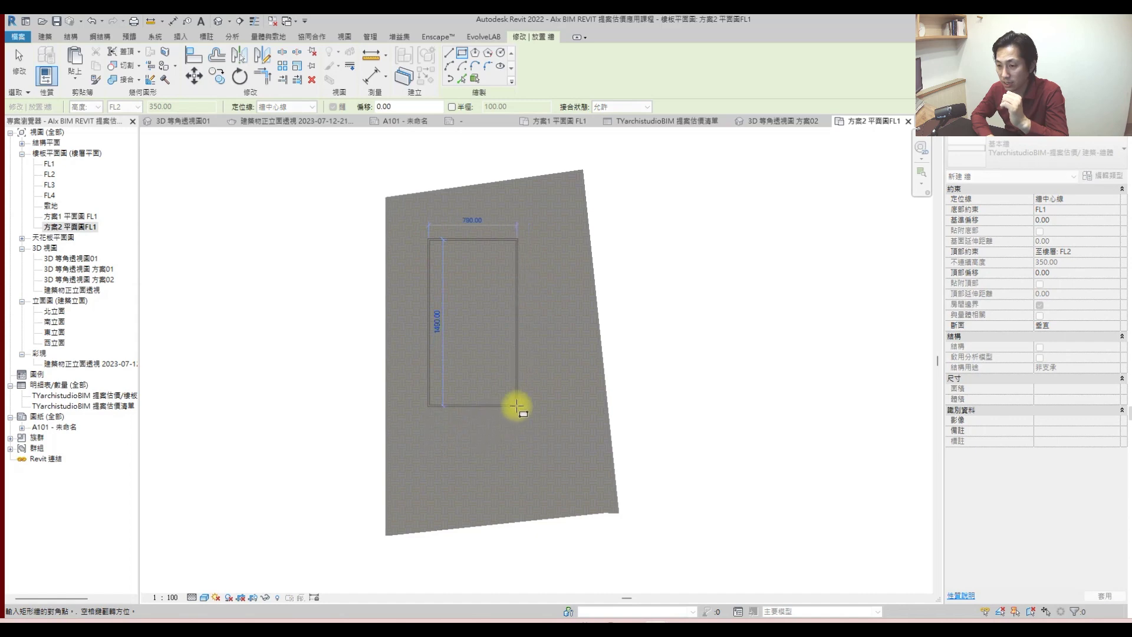
{"action": "left_click", "coordinate": [492, 454]}
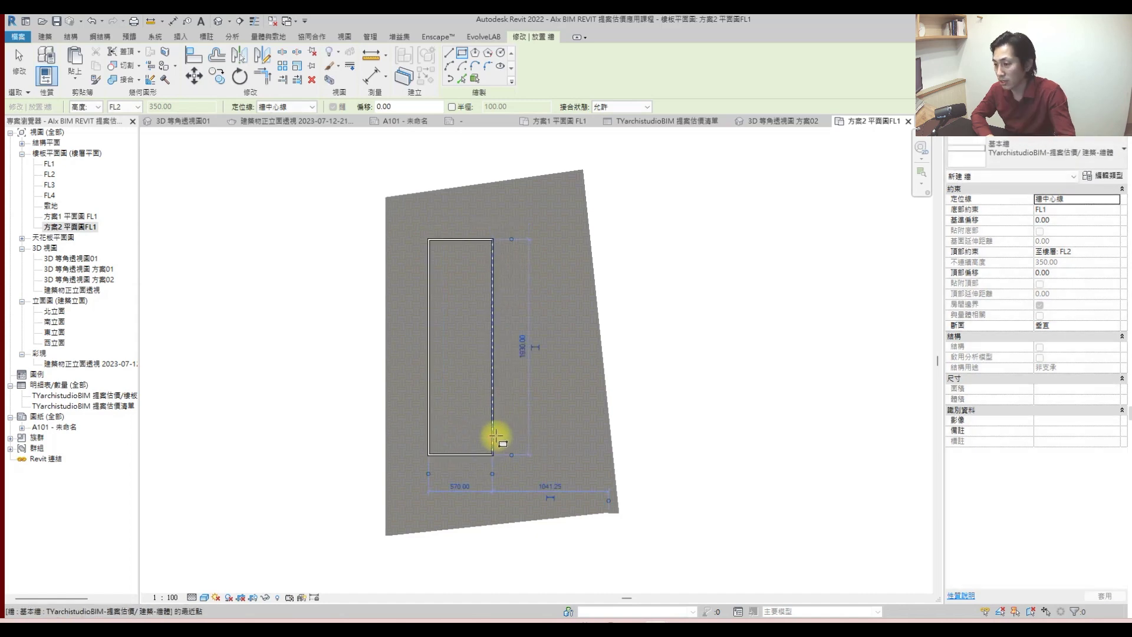
{"action": "key", "text": "Escape"}
{"action": "key", "text": "Escape"}
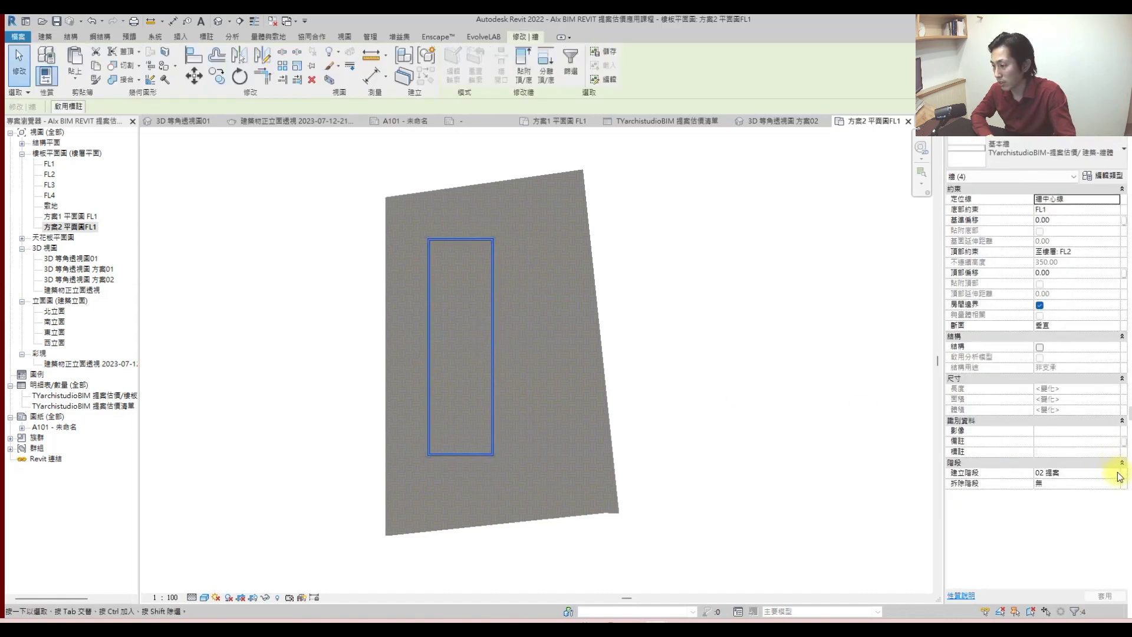
{"action": "left_click", "coordinate": [1098, 482]}
{"action": "left_click", "coordinate": [793, 394]}
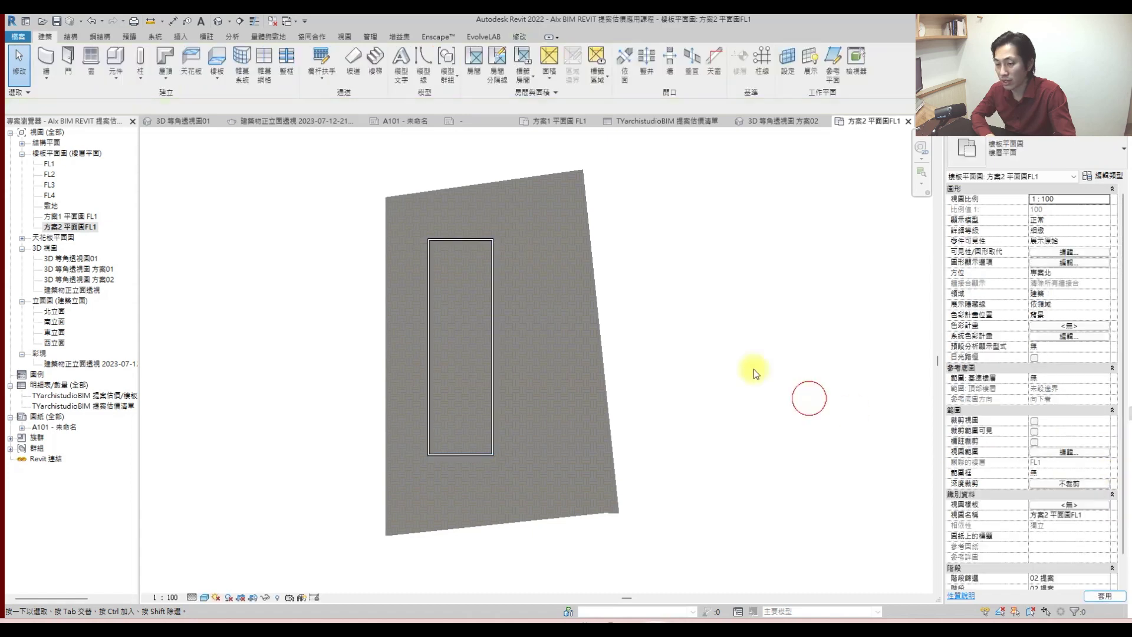
- Draw a second rectangle of TYarchistudioBIM-提案估價/ 建築-牆體 walls on the 方案2 平面圖FL1 plan, starting from the midpoint of the existing rectangle's upper wall
{"action": "double_click", "coordinate": [93, 218]}
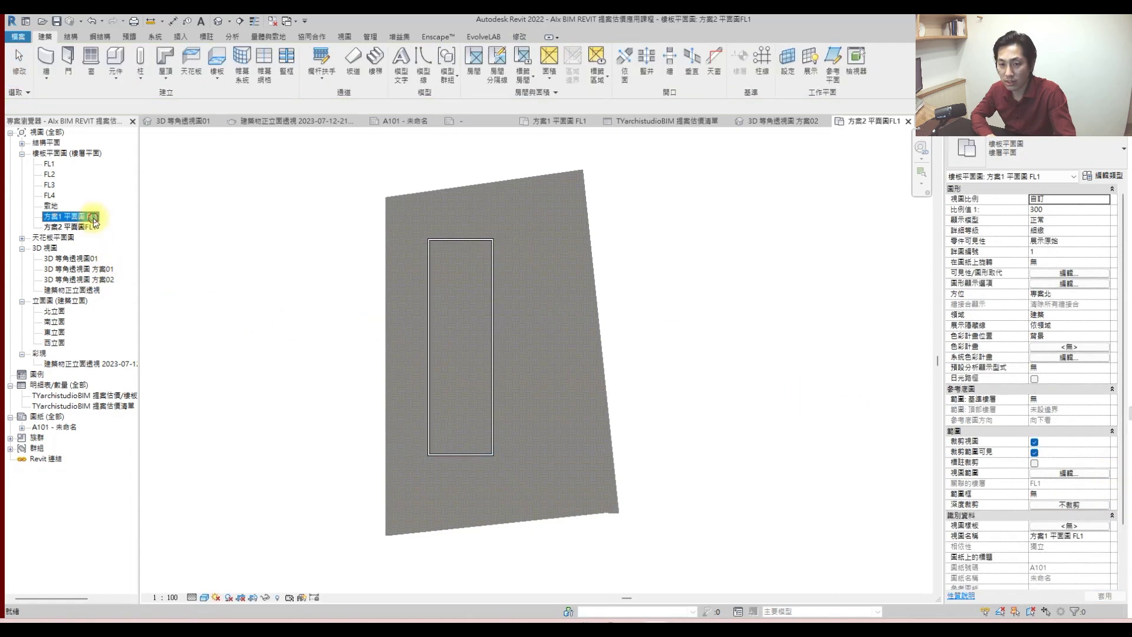
{"action": "double_click", "coordinate": [93, 227]}
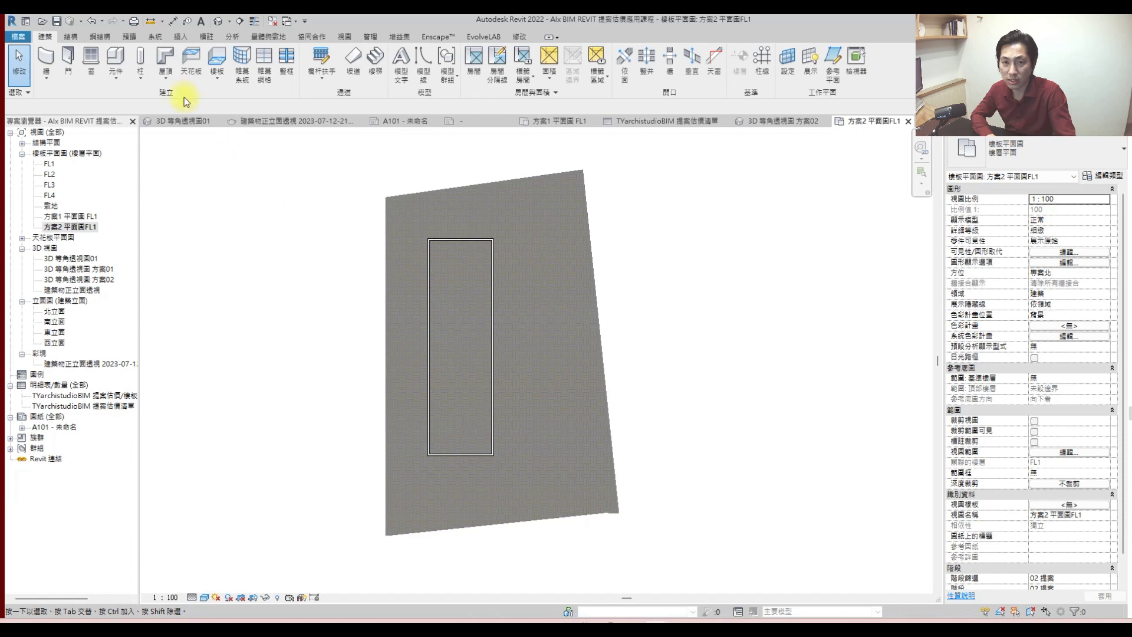
{"action": "left_click", "coordinate": [46, 59]}
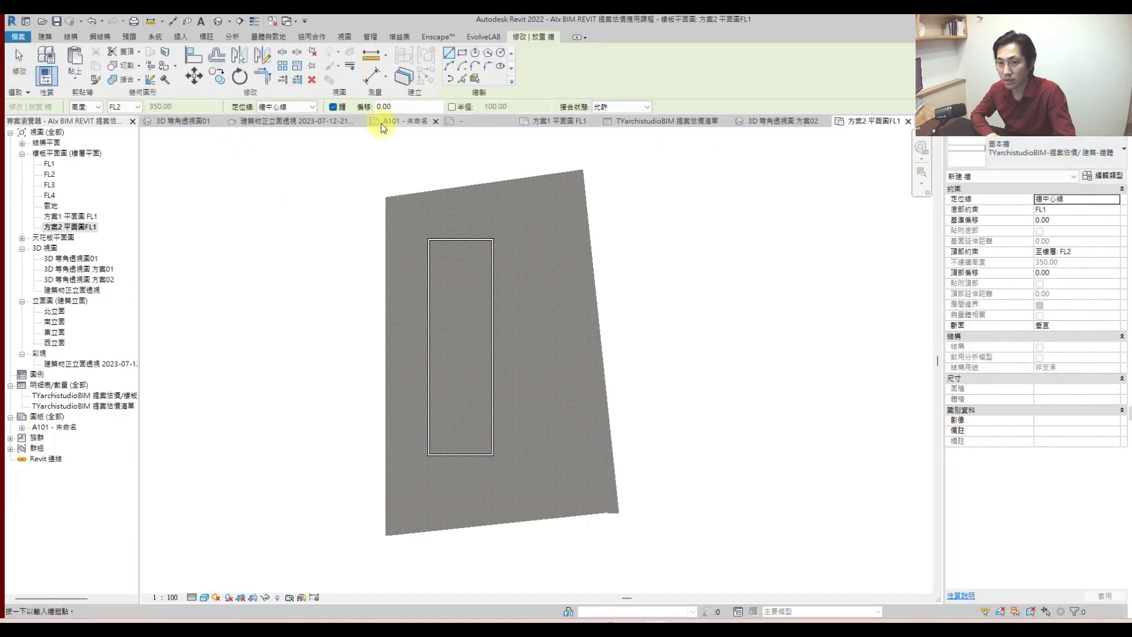
{"action": "left_click", "coordinate": [461, 54]}
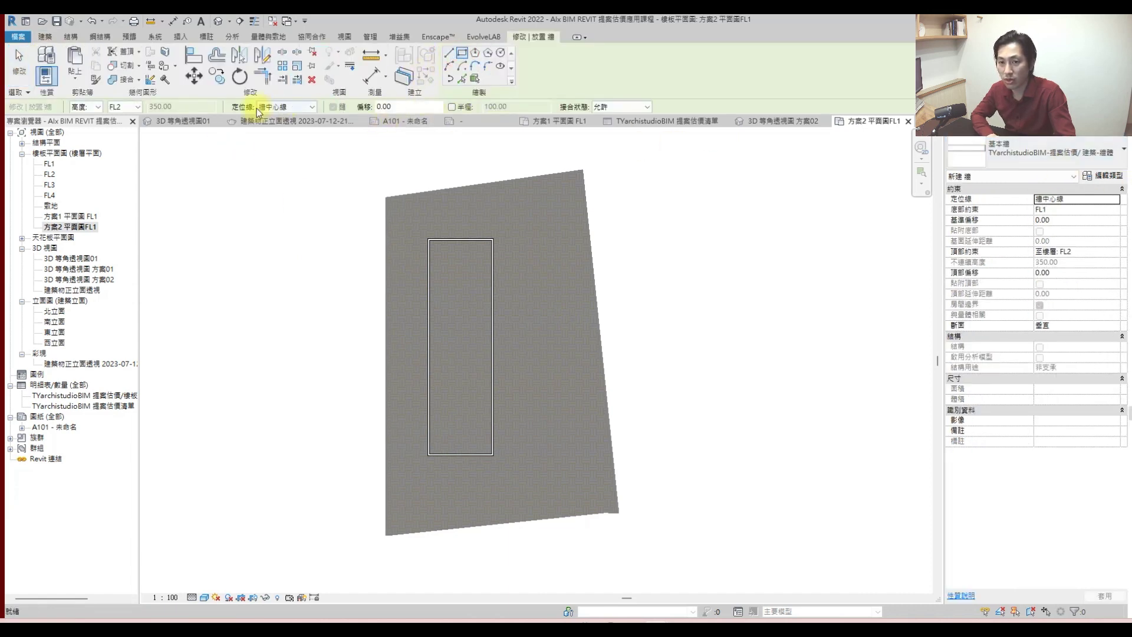
{"action": "left_click", "coordinate": [1119, 210]}
{"action": "left_click", "coordinate": [1096, 231]}
{"action": "left_click", "coordinate": [1116, 251]}
{"action": "left_click", "coordinate": [1073, 293]}
{"action": "left_click", "coordinate": [463, 55]}
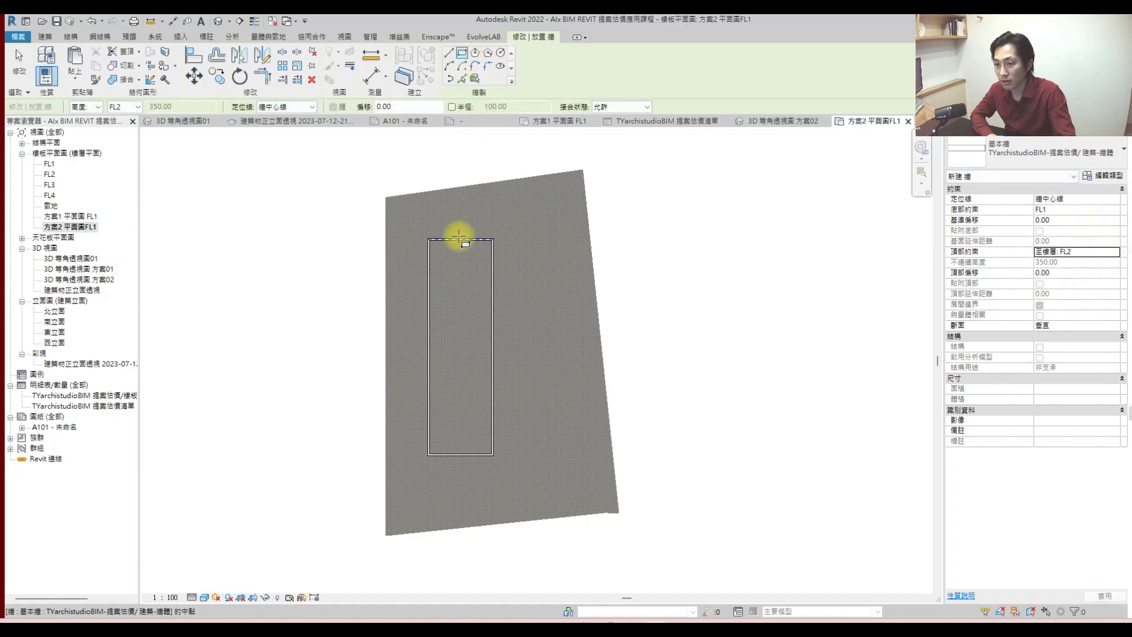
{"action": "left_click", "coordinate": [460, 240]}
{"action": "left_click", "coordinate": [556, 426]}
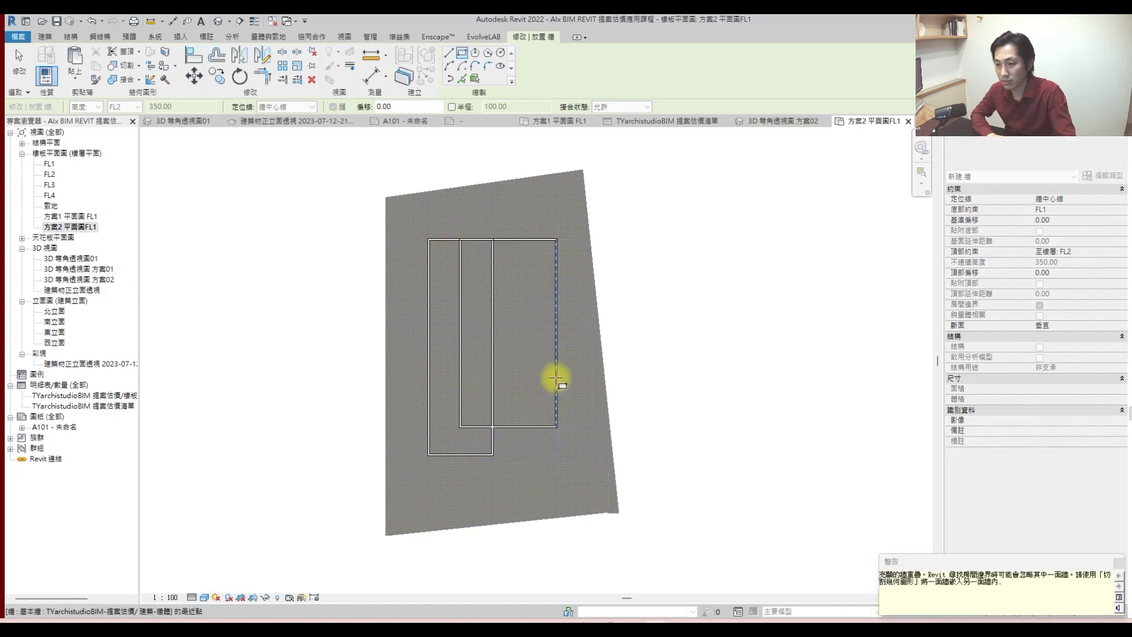
{"action": "key", "text": "Escape"}
{"action": "key", "text": "Escape"}
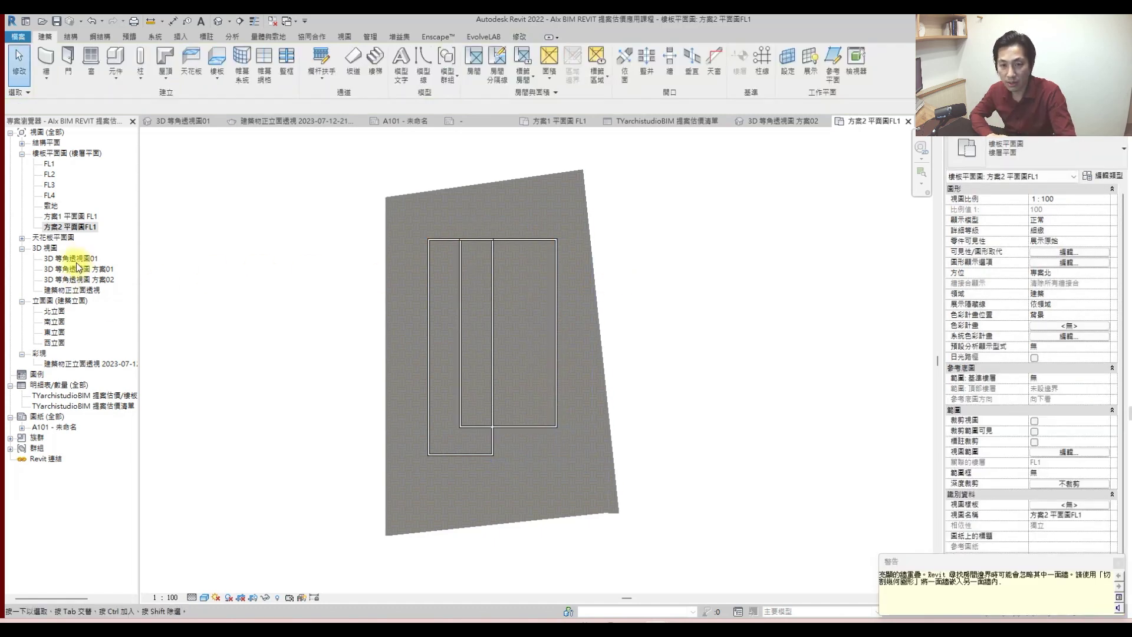
- In the 3D 等角透視圖 方案02 view, set the second rectangle's four walls to base constraint FL2 and top constraint FL4
{"action": "double_click", "coordinate": [79, 280]}
{"action": "key", "text": "Tab"}
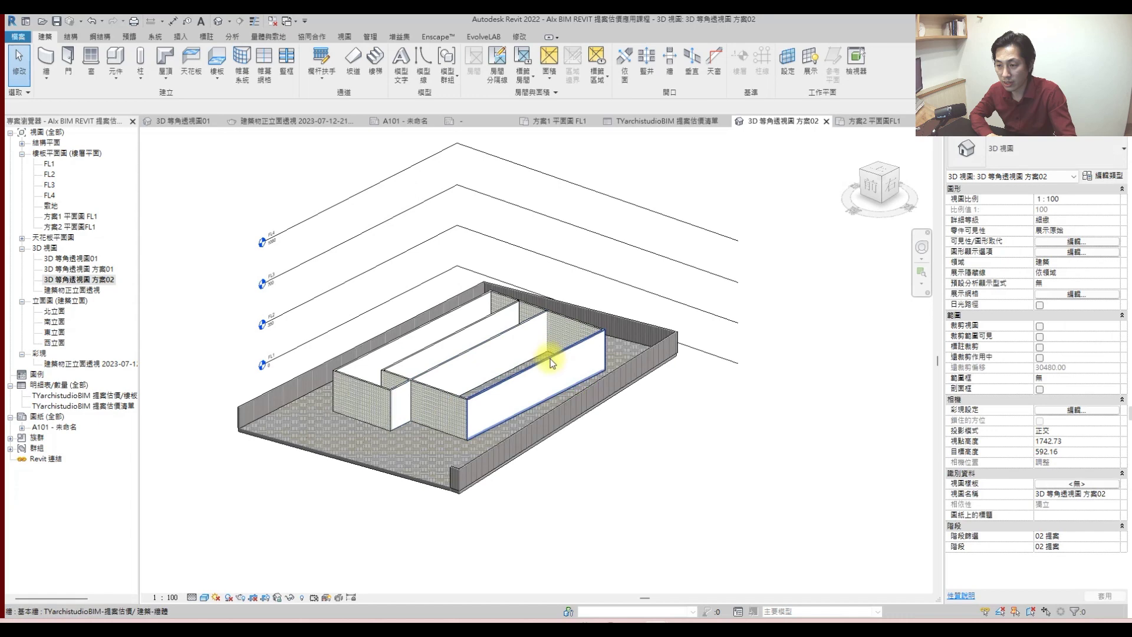
{"action": "left_click", "coordinate": [545, 356]}
{"action": "left_click", "coordinate": [1115, 209]}
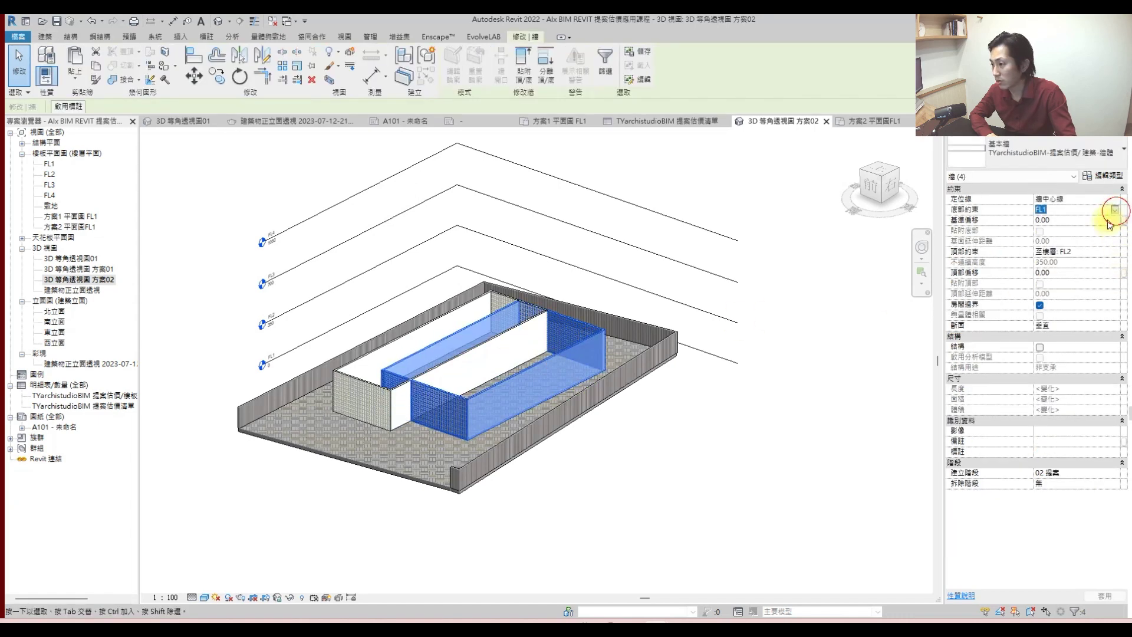
{"action": "left_click", "coordinate": [1073, 230]}
{"action": "left_click", "coordinate": [1112, 252]}
{"action": "left_click", "coordinate": [1062, 298]}
{"action": "left_click", "coordinate": [774, 385]}
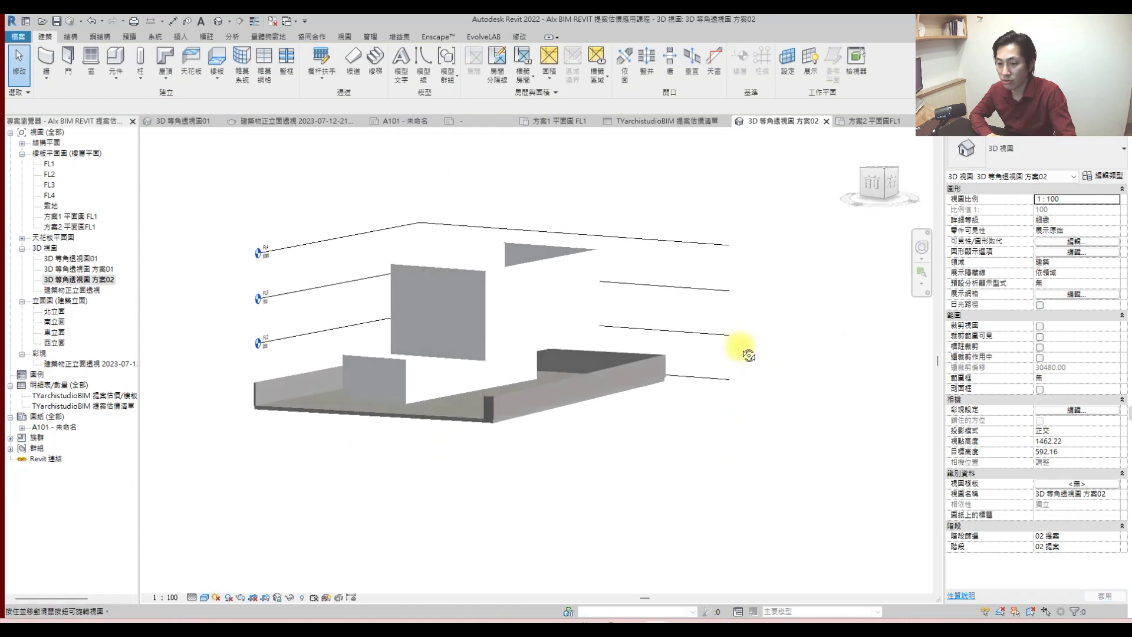
{"action": "middle_click_drag", "start_coordinate": [728, 364], "coordinate": [710, 398], "text": "shift"}
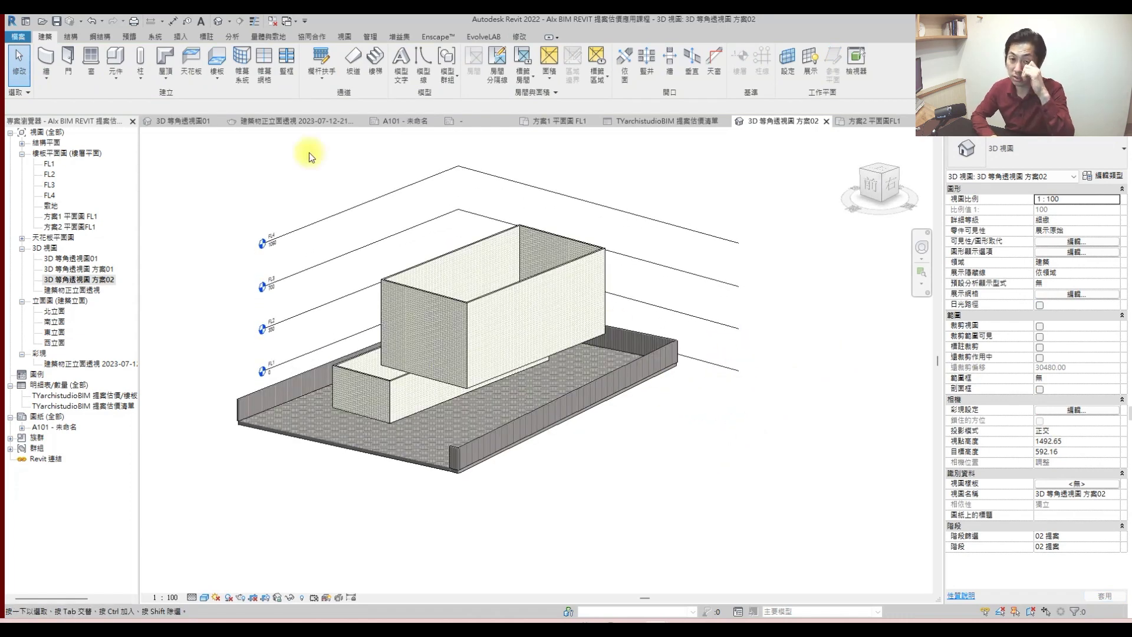
- Place a 白楊樹 tree in the site's lower-right corner on the 方案2 平面圖FL1 plan and check it in 3D
{"action": "double_click", "coordinate": [70, 226]}
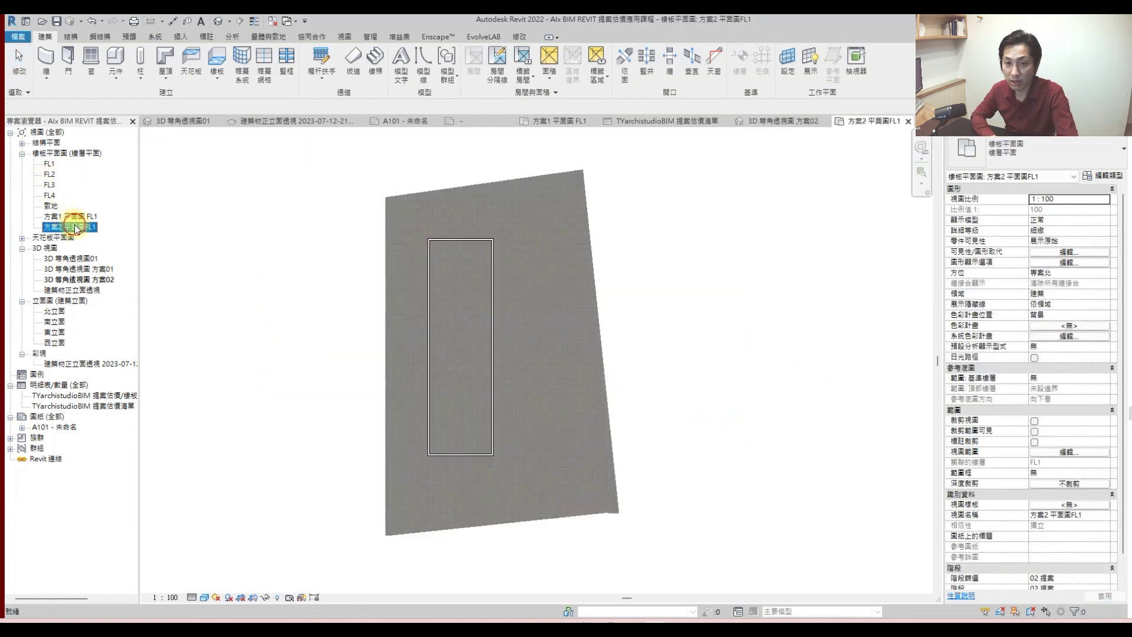
{"action": "left_click", "coordinate": [117, 59]}
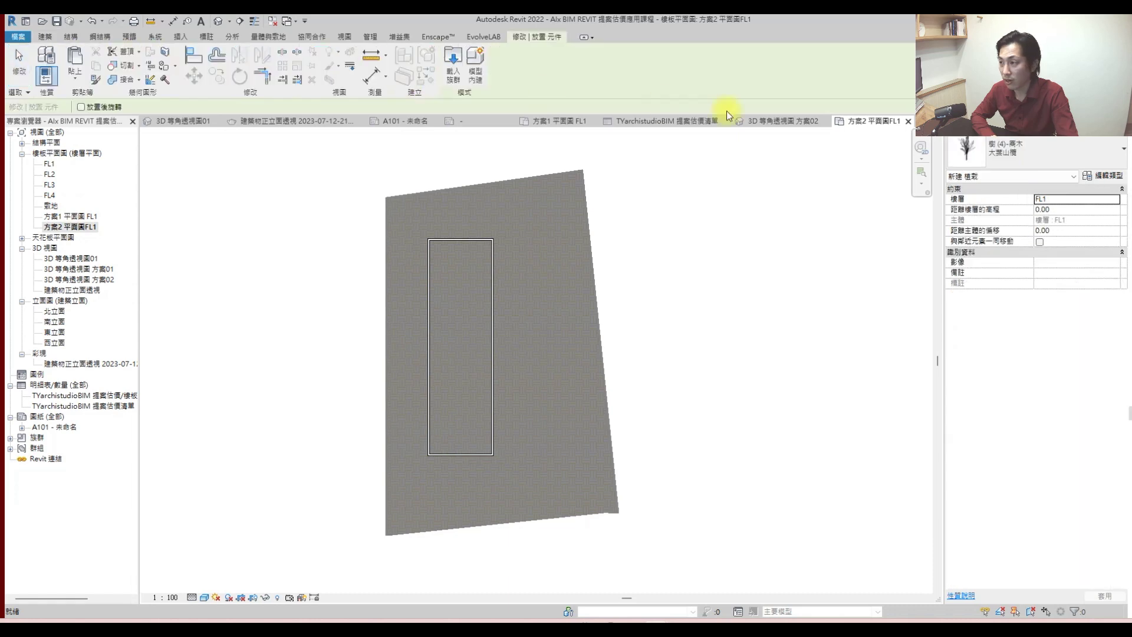
{"action": "left_click", "coordinate": [1039, 163]}
{"action": "scroll", "coordinate": [803, 337], "scroll_direction": "down", "scroll_amount": 2}
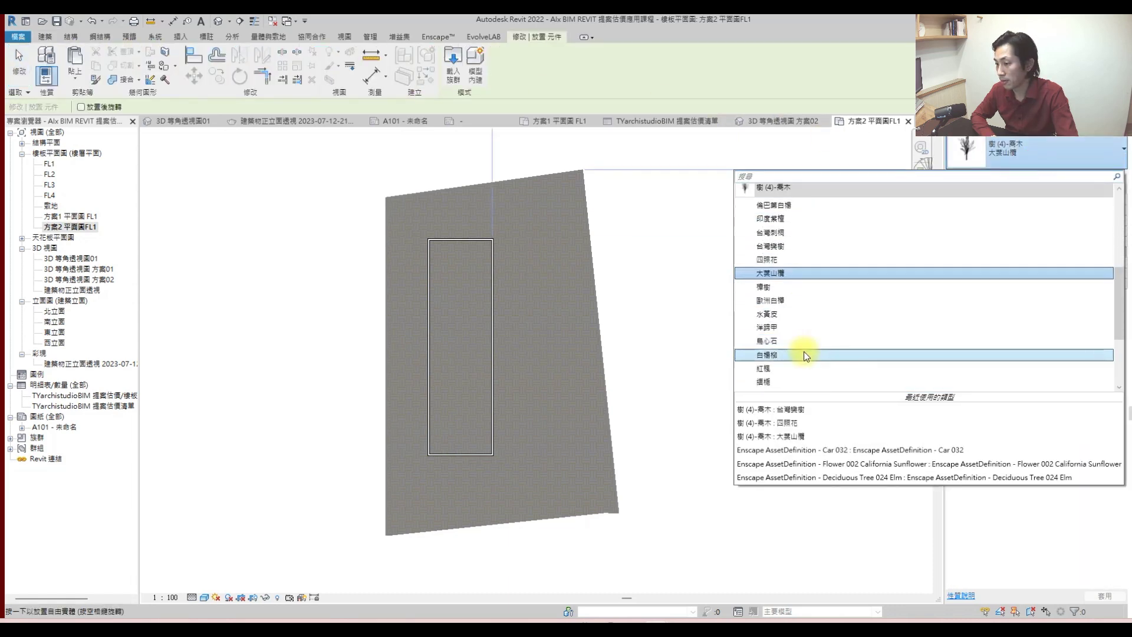
{"action": "left_click", "coordinate": [803, 354]}
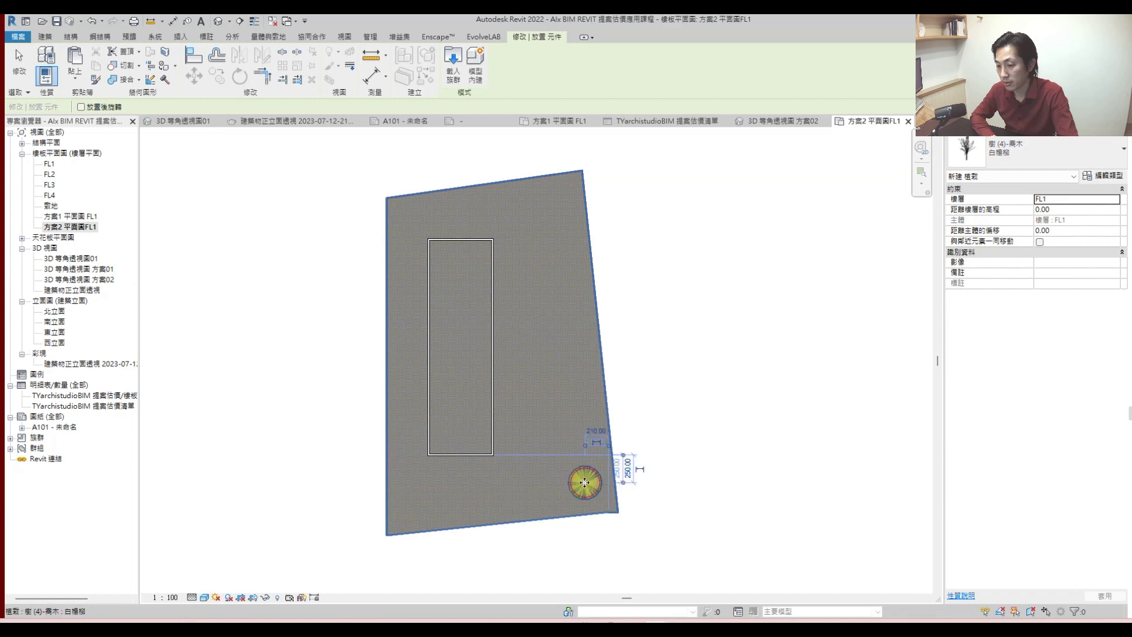
{"action": "left_click", "coordinate": [587, 474]}
{"action": "key", "text": "Escape"}
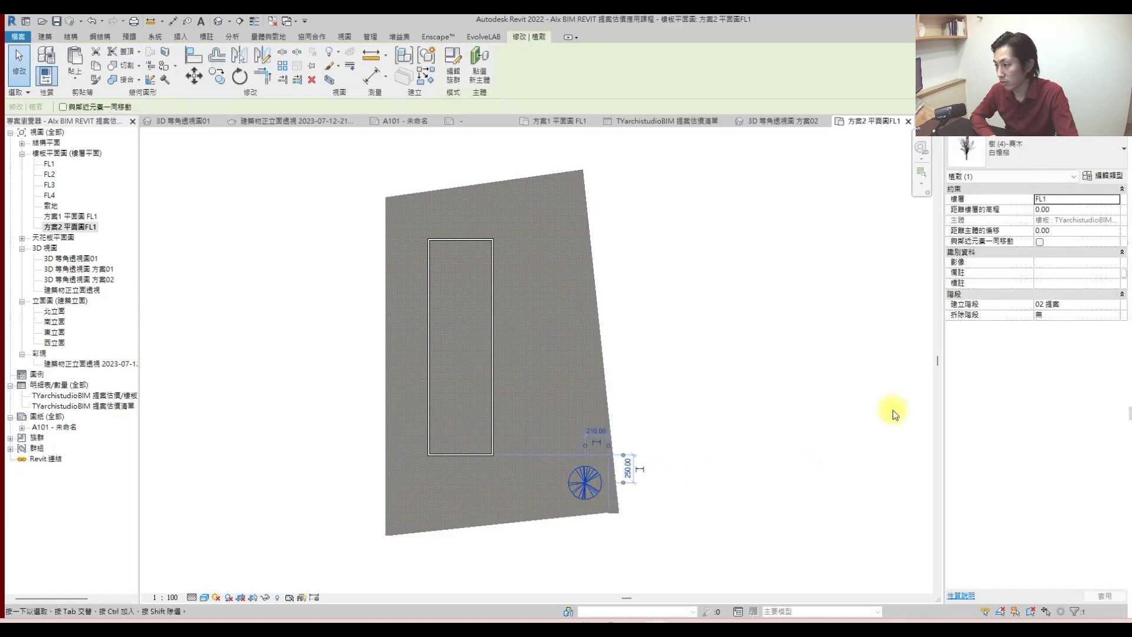
{"action": "left_click", "coordinate": [712, 358]}
{"action": "left_click", "coordinate": [778, 121]}
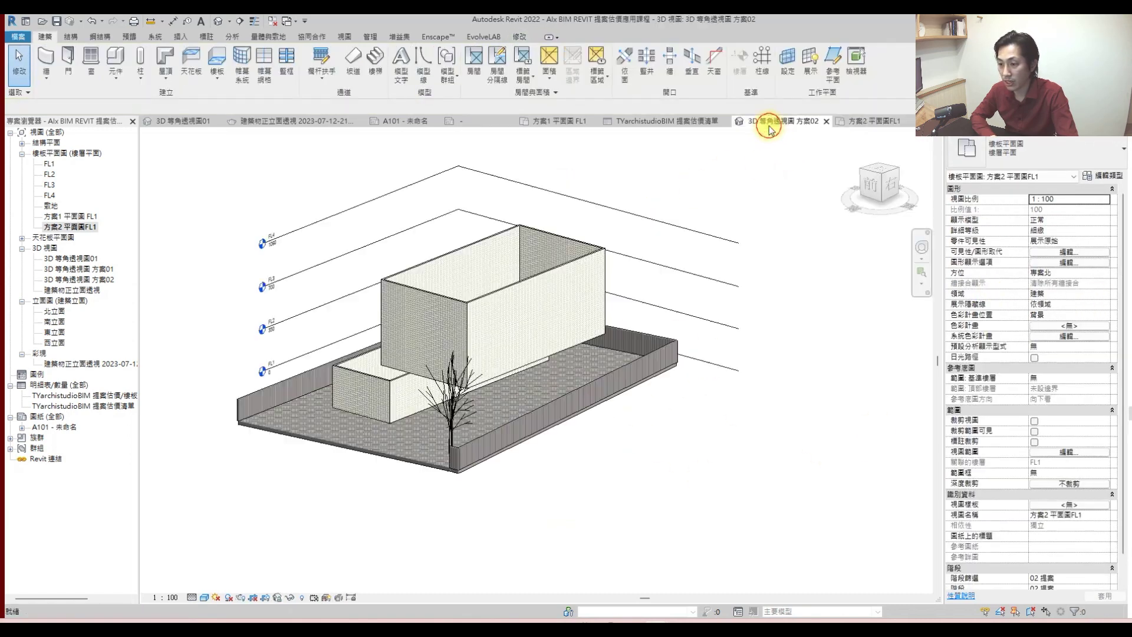
{"action": "middle_click_drag", "start_coordinate": [548, 340], "coordinate": [472, 322], "text": "shift"}
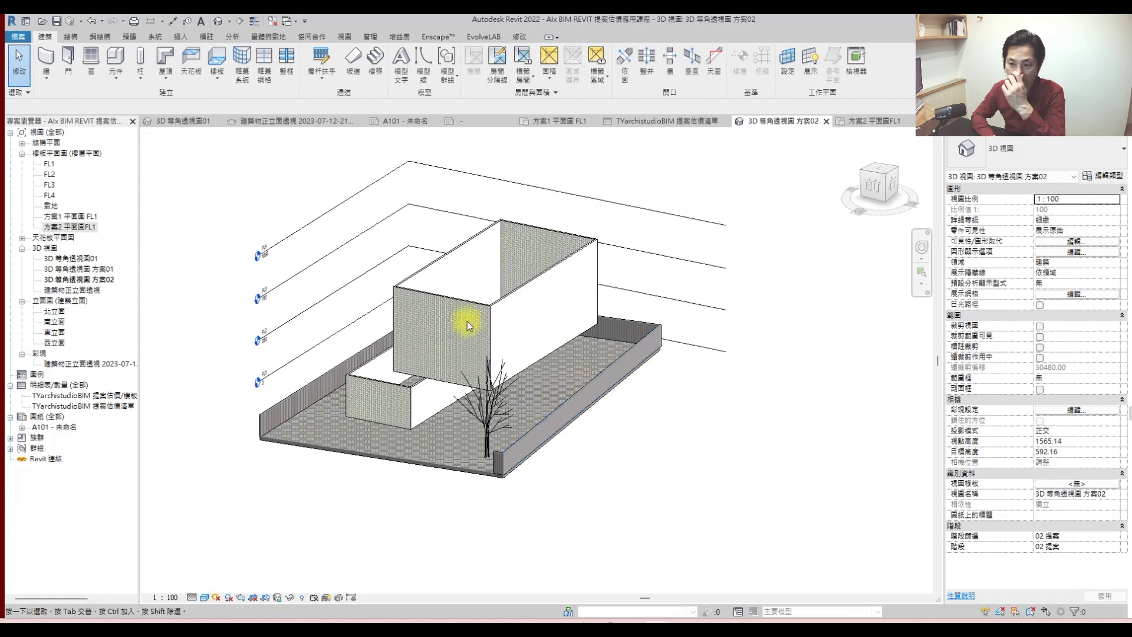
{"action": "double_click", "coordinate": [51, 167]}
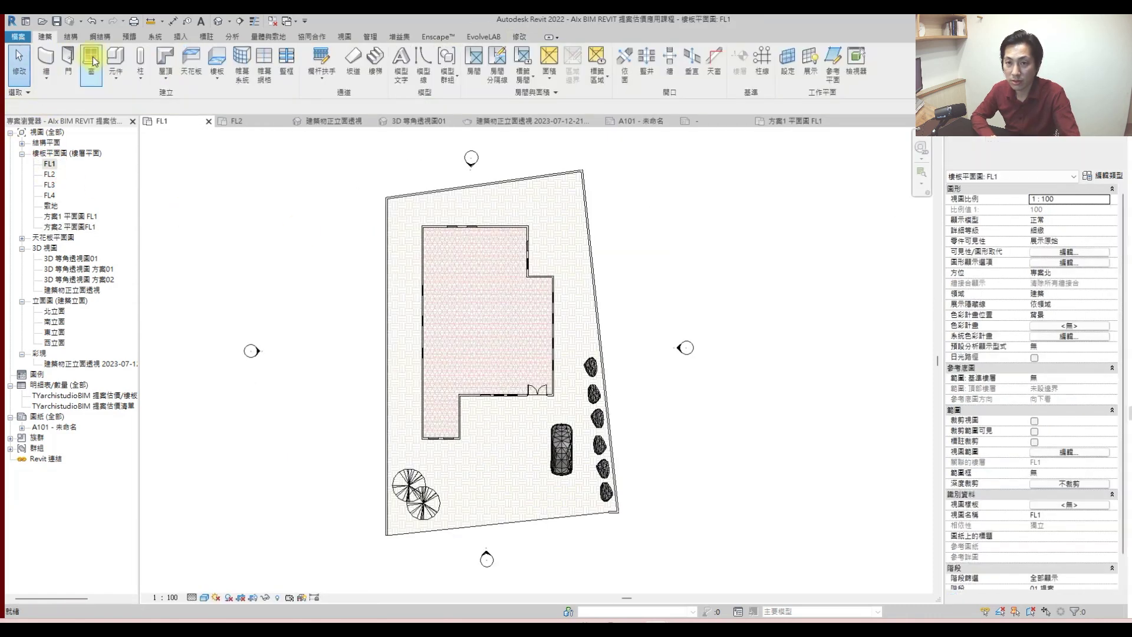
{"action": "left_click", "coordinate": [215, 66]}
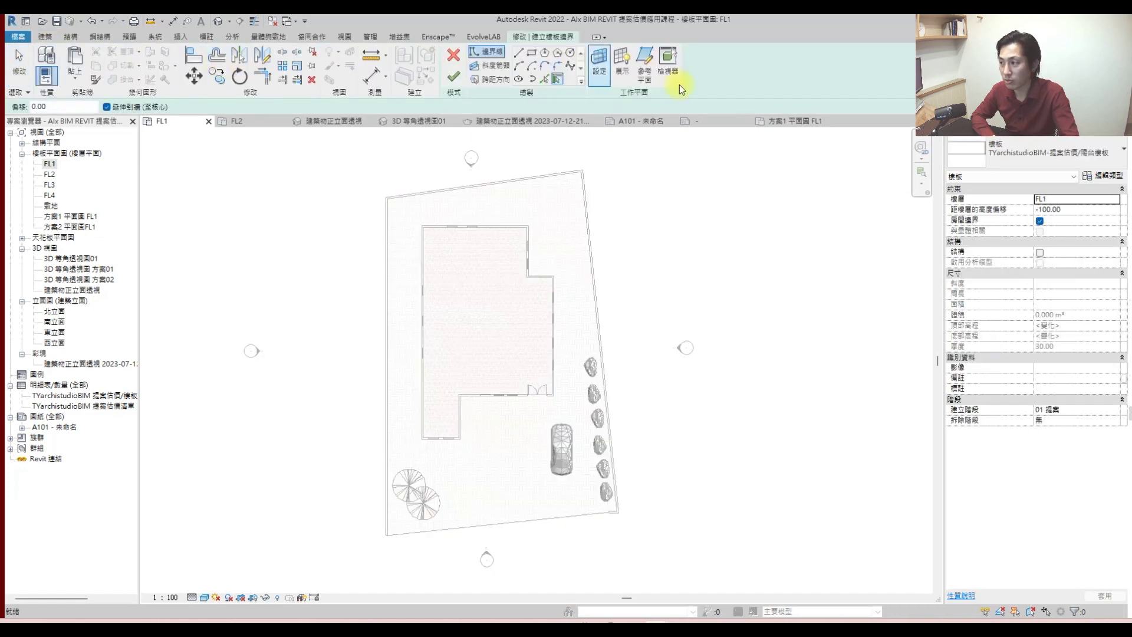
{"action": "left_click", "coordinate": [1028, 154]}
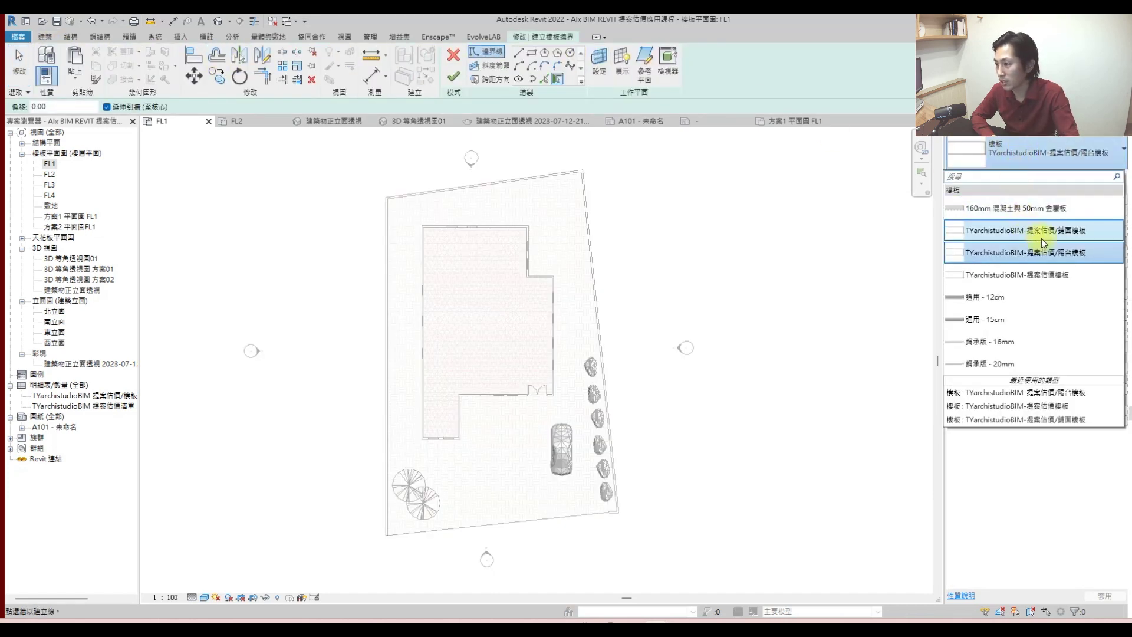
{"action": "left_click", "coordinate": [1044, 275]}
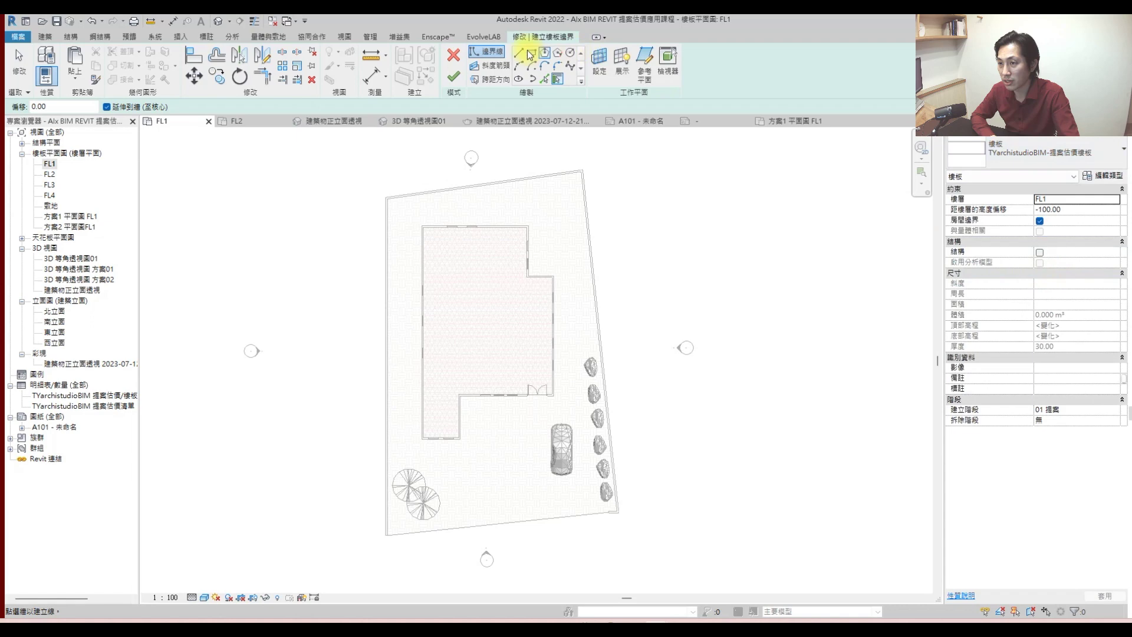
{"action": "key", "text": "Escape"}
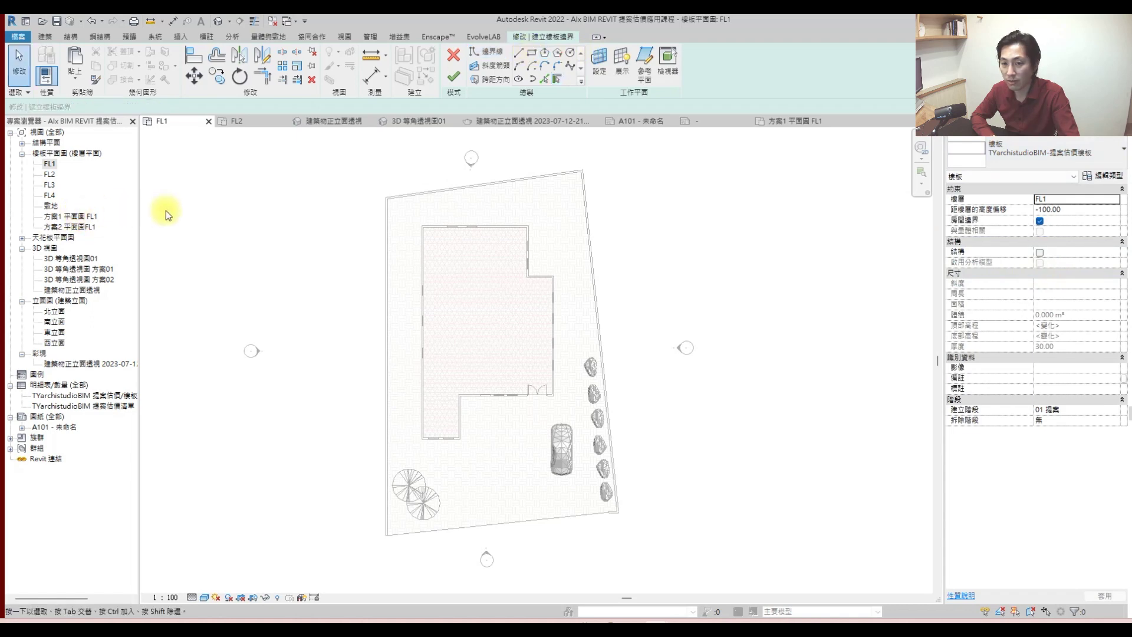
{"action": "left_click", "coordinate": [452, 71]}
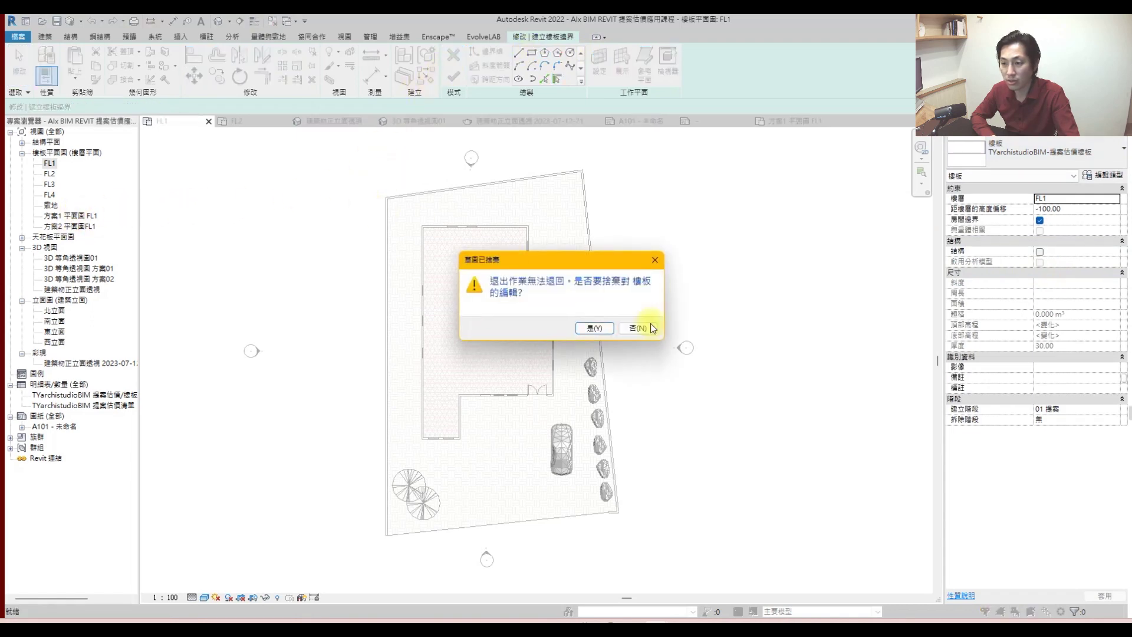
{"action": "left_click", "coordinate": [606, 324]}
- Save the project and create a TYarchistudioBIM-提案估價樓板 floor bounded by the four ground-floor walls on the 方案2 平面圖FL1 plan
{"action": "left_click", "coordinate": [57, 21]}
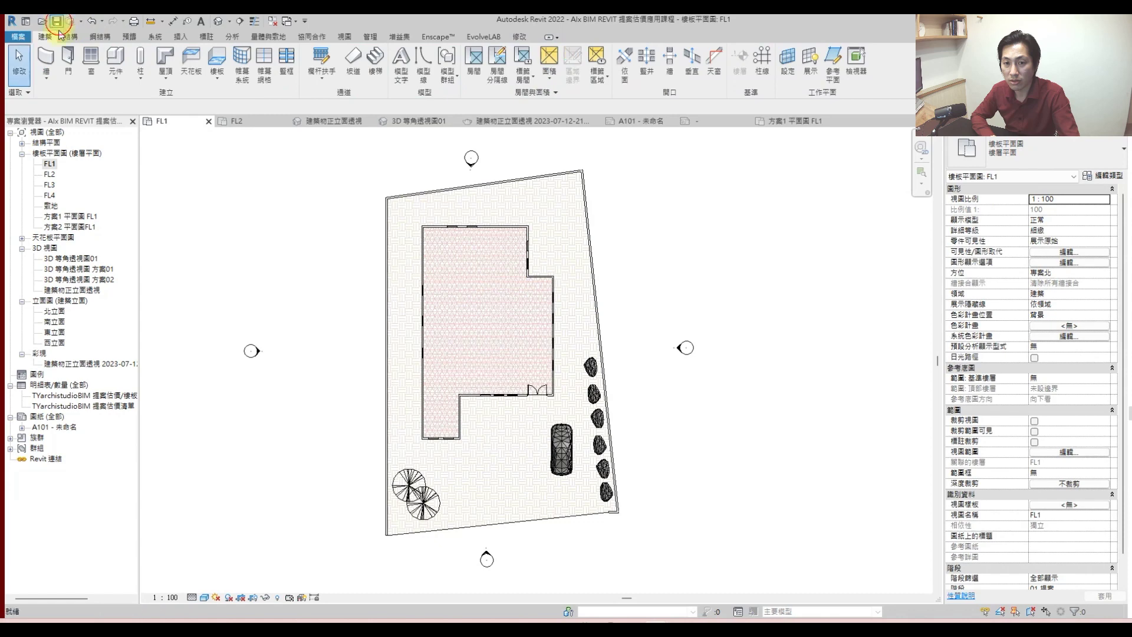
{"action": "double_click", "coordinate": [70, 227]}
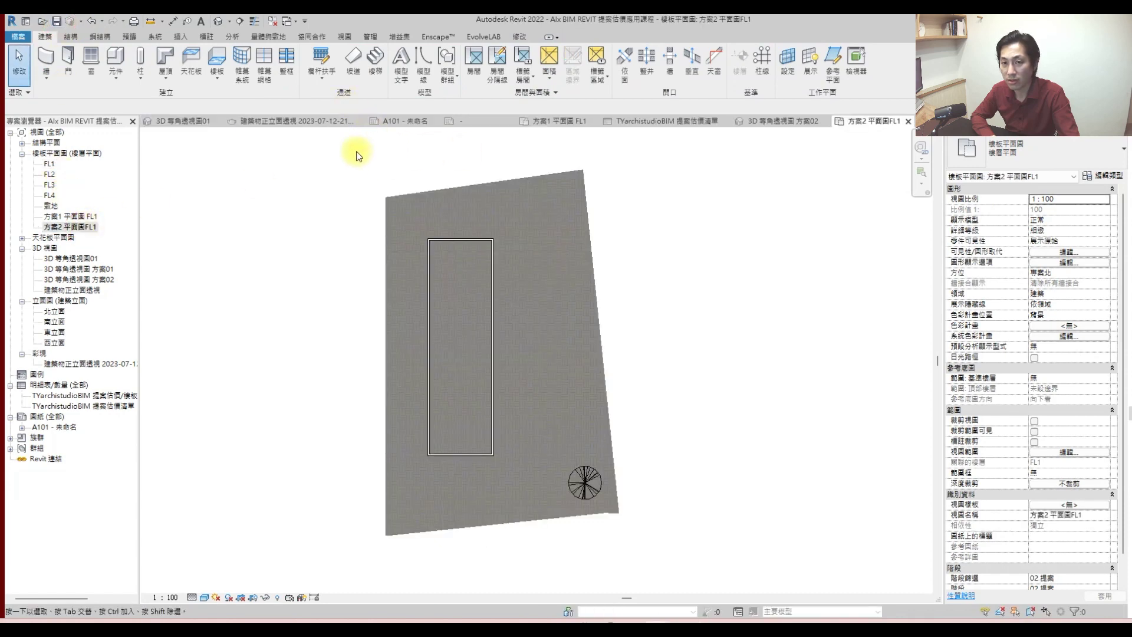
{"action": "left_click", "coordinate": [227, 63]}
{"action": "left_click", "coordinate": [981, 158]}
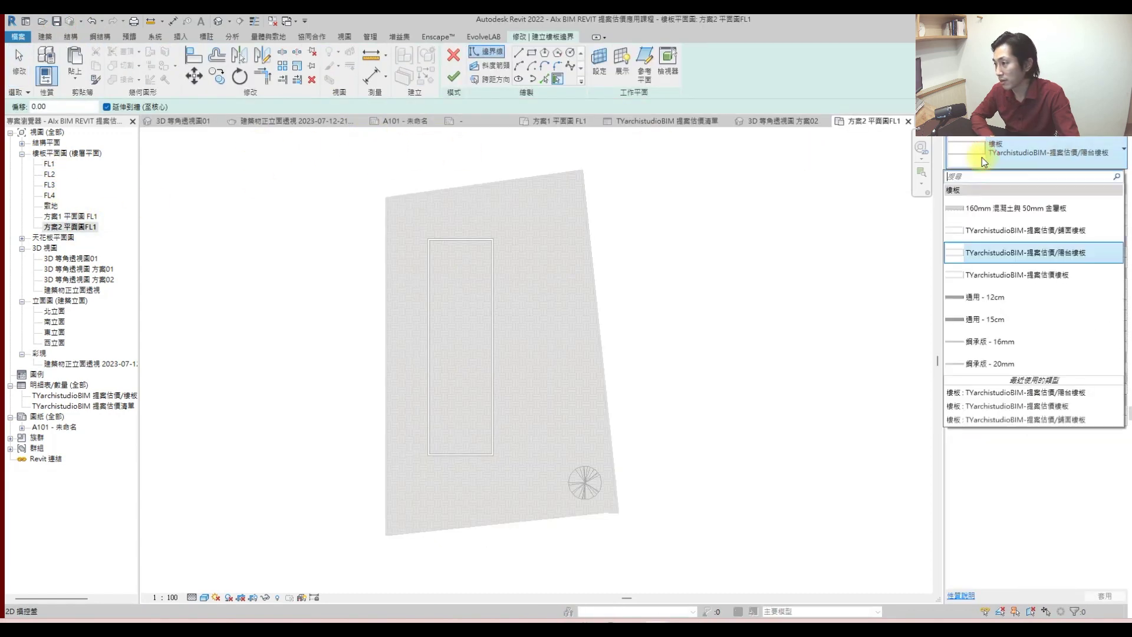
{"action": "left_click", "coordinate": [1034, 279]}
{"action": "left_click", "coordinate": [544, 78]}
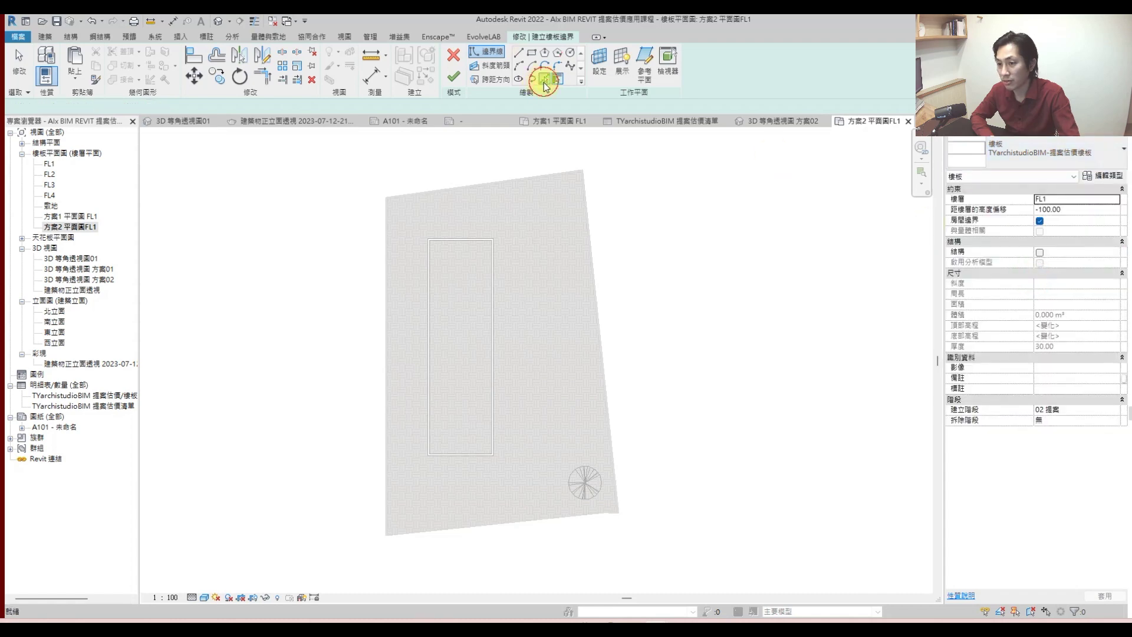
{"action": "key", "text": "Tab"}
{"action": "left_click", "coordinate": [475, 241]}
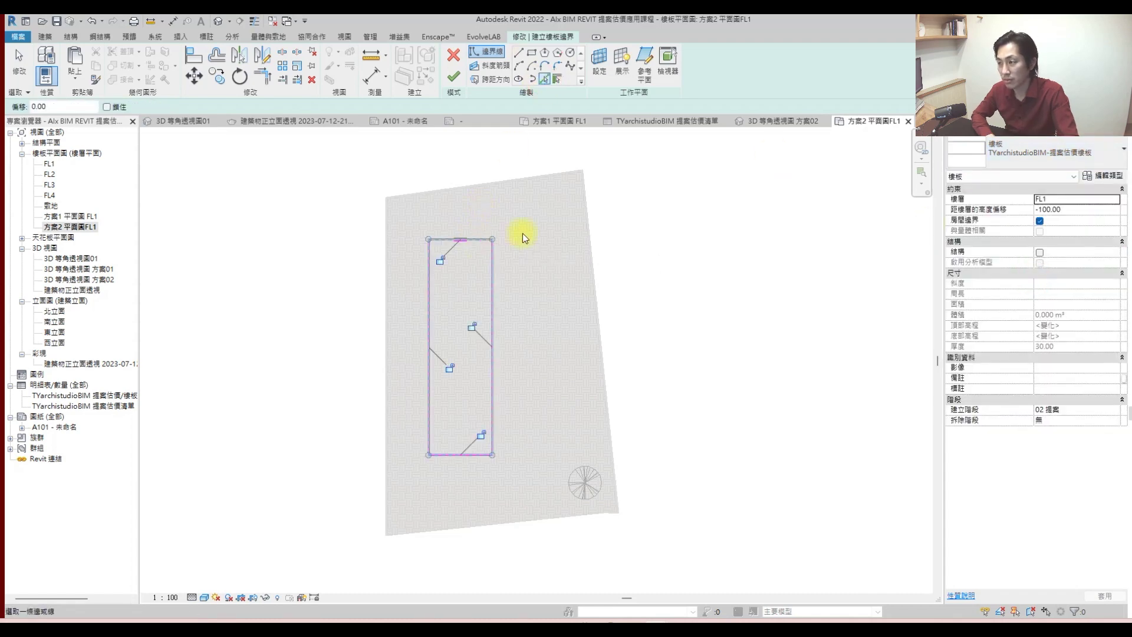
{"action": "left_click", "coordinate": [446, 81]}
{"action": "double_click", "coordinate": [79, 279]}
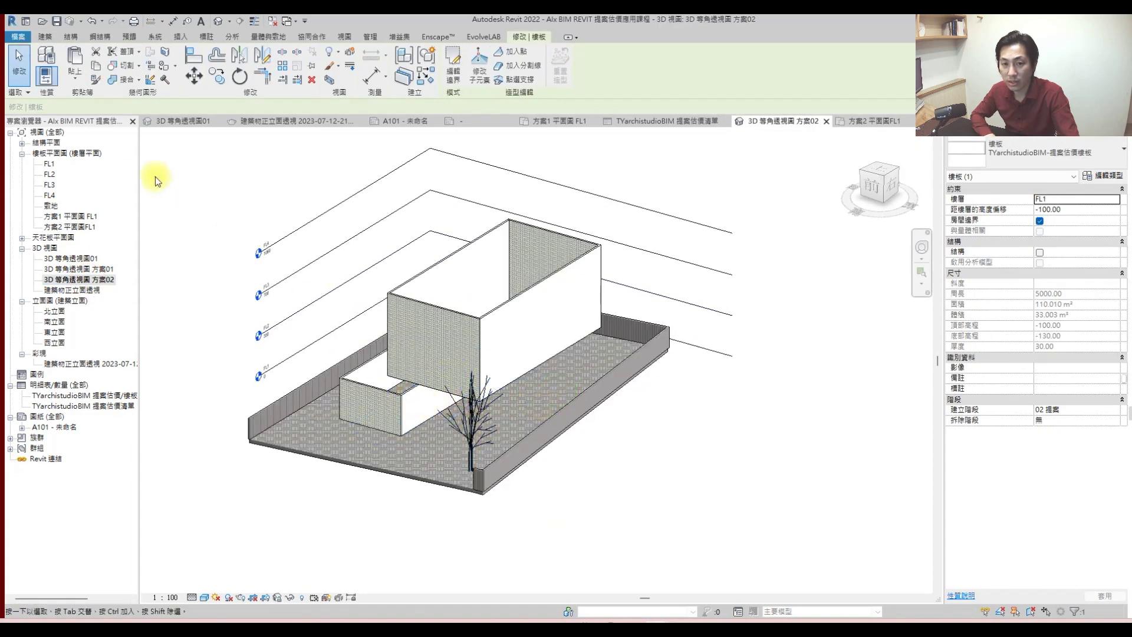
{"action": "double_click", "coordinate": [72, 226]}
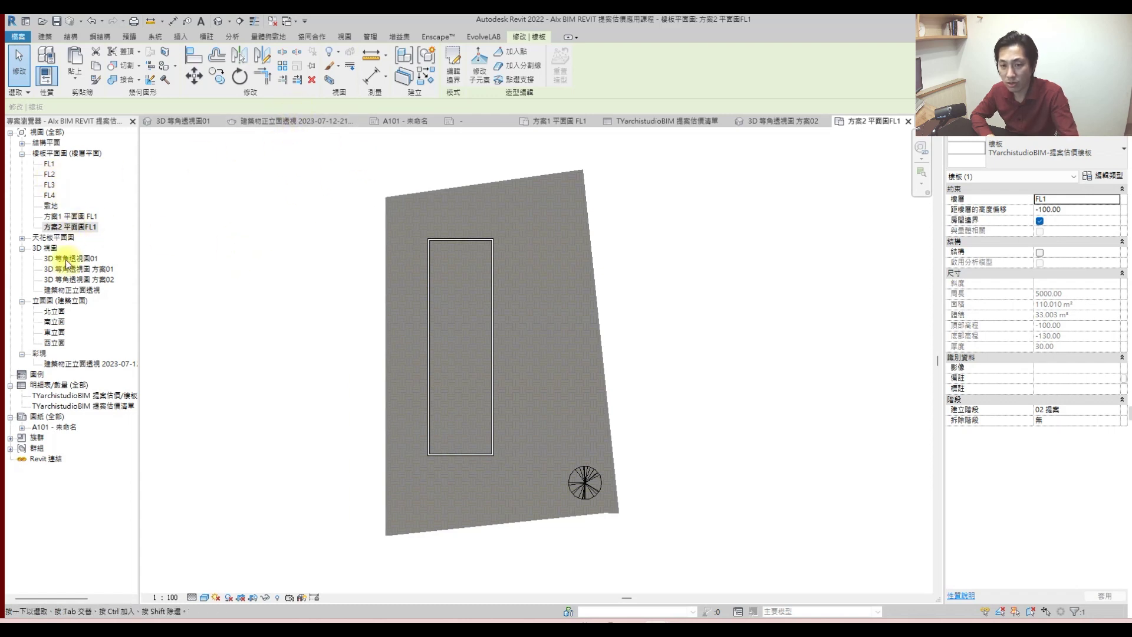
- In the 3D 等角透視圖 方案02 view, start a new floor with its work plane set to level FL2
{"action": "double_click", "coordinate": [80, 280]}
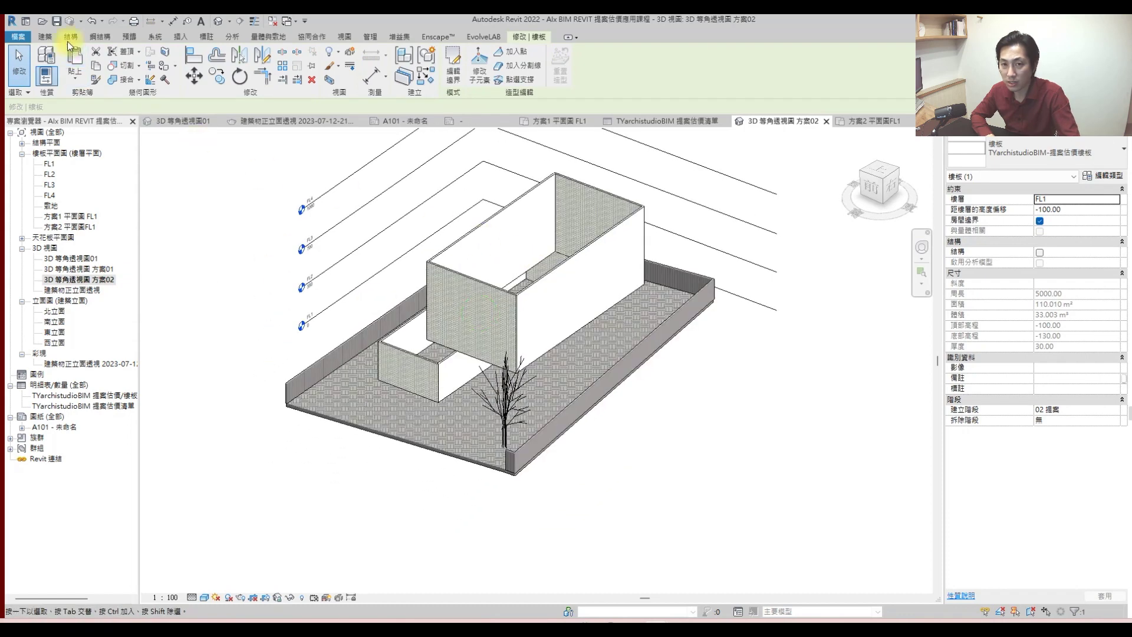
{"action": "left_click", "coordinate": [46, 37]}
{"action": "left_click", "coordinate": [212, 69]}
{"action": "left_click", "coordinate": [592, 67]}
{"action": "left_click", "coordinate": [557, 320]}
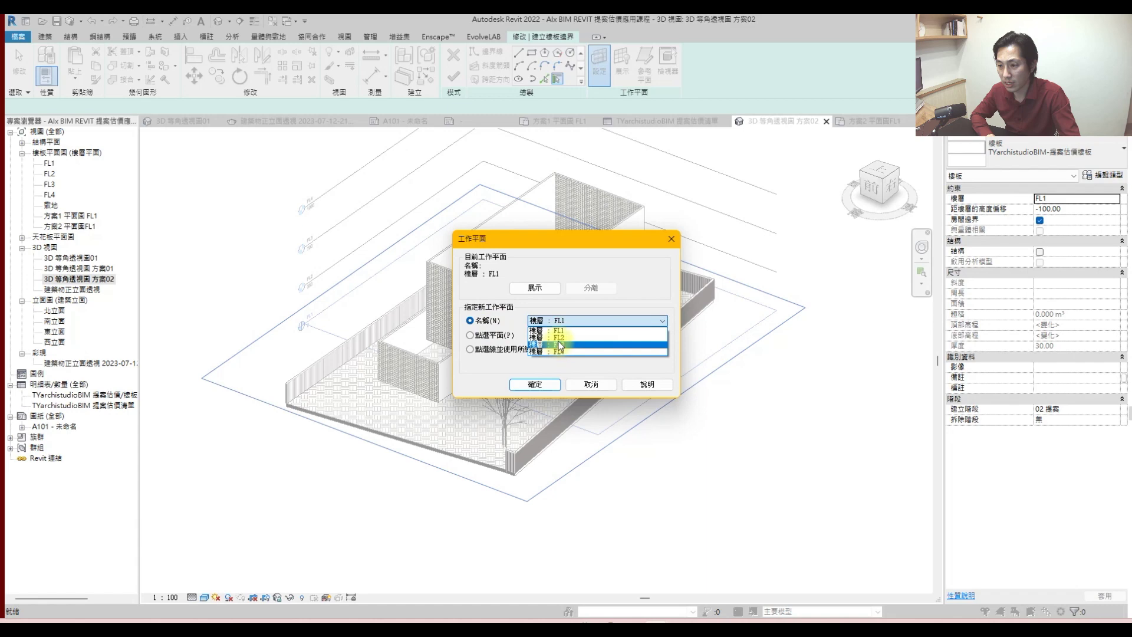
{"action": "left_click", "coordinate": [581, 336]}
{"action": "left_click", "coordinate": [534, 384]}
- Bound the FL2 floor by the four lower walls, finish it without attaching the walls, and set its level height offset to 0
{"action": "left_click", "coordinate": [544, 79]}
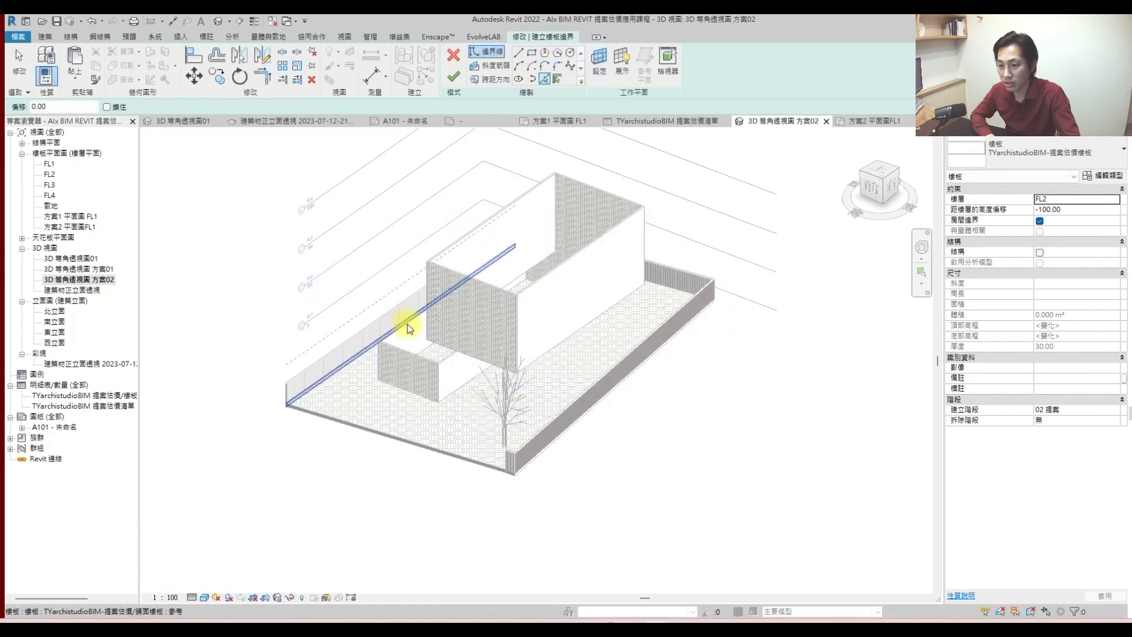
{"action": "key", "text": "Tab"}
{"action": "left_click", "coordinate": [451, 361]}
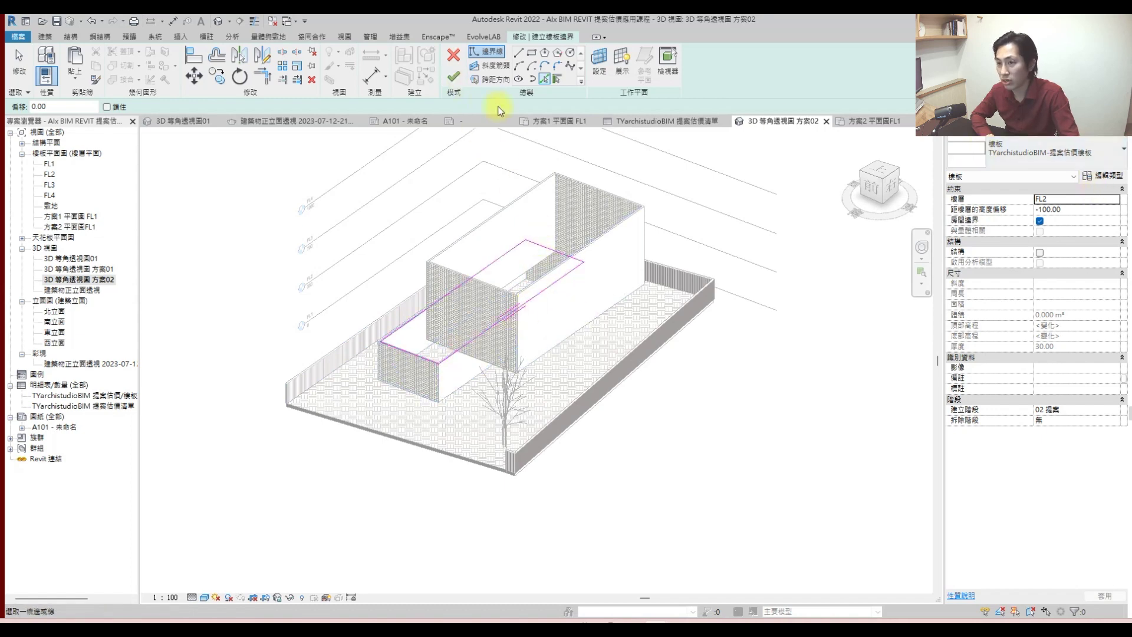
{"action": "left_click", "coordinate": [459, 84]}
{"action": "left_click", "coordinate": [627, 326]}
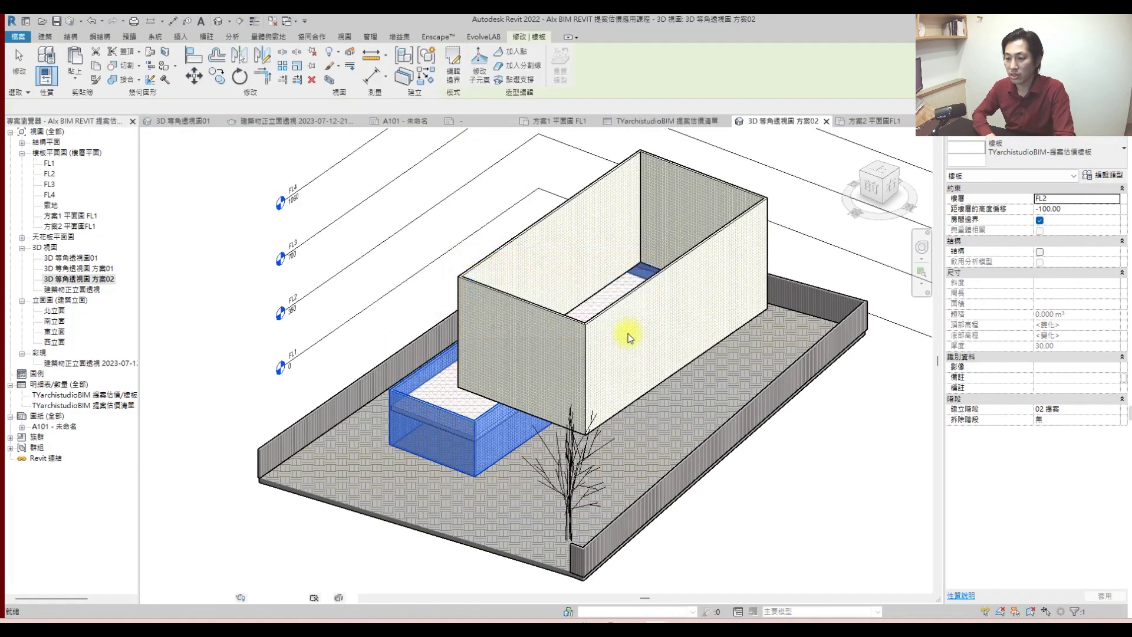
{"action": "left_click", "coordinate": [1082, 211]}
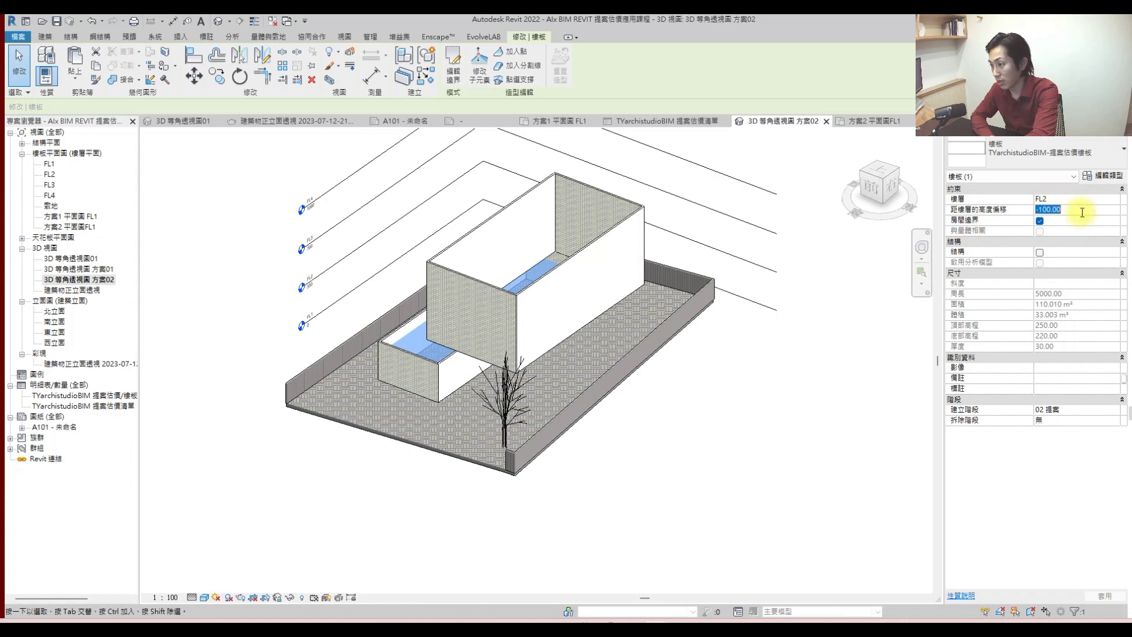
{"action": "key", "text": "Escape"}
- Create a TYarchistudioBIM-提案估價樓板 floor on work plane FL4, bounded by the upper volume's four walls
{"action": "left_click", "coordinate": [46, 37]}
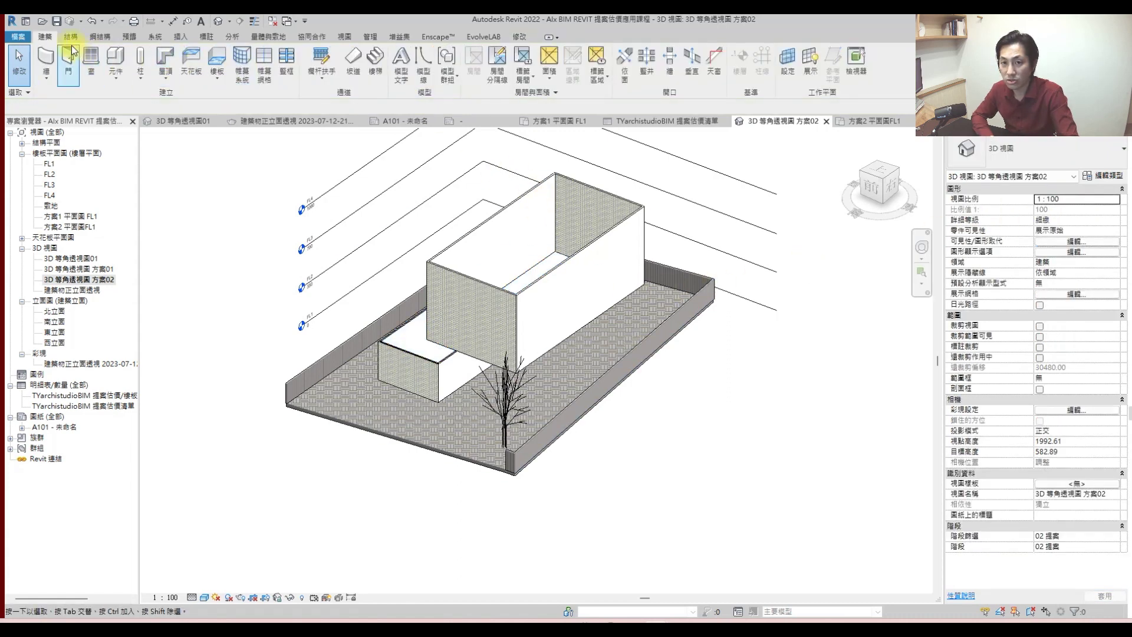
{"action": "left_click", "coordinate": [216, 61]}
{"action": "left_click", "coordinate": [599, 61]}
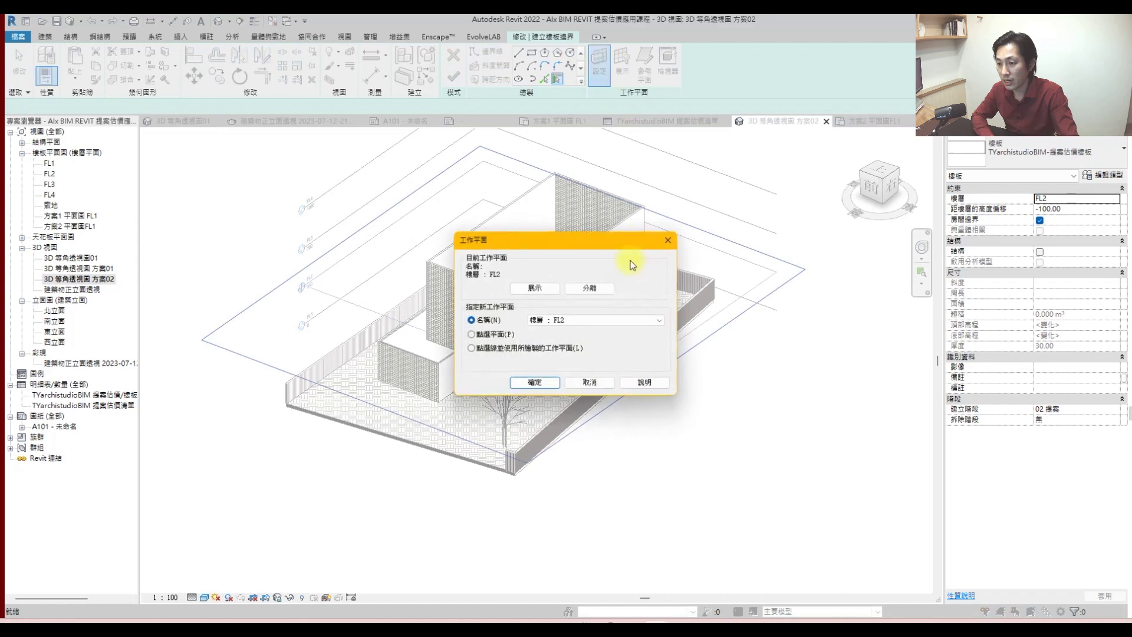
{"action": "left_click", "coordinate": [545, 320]}
{"action": "left_click", "coordinate": [551, 345]}
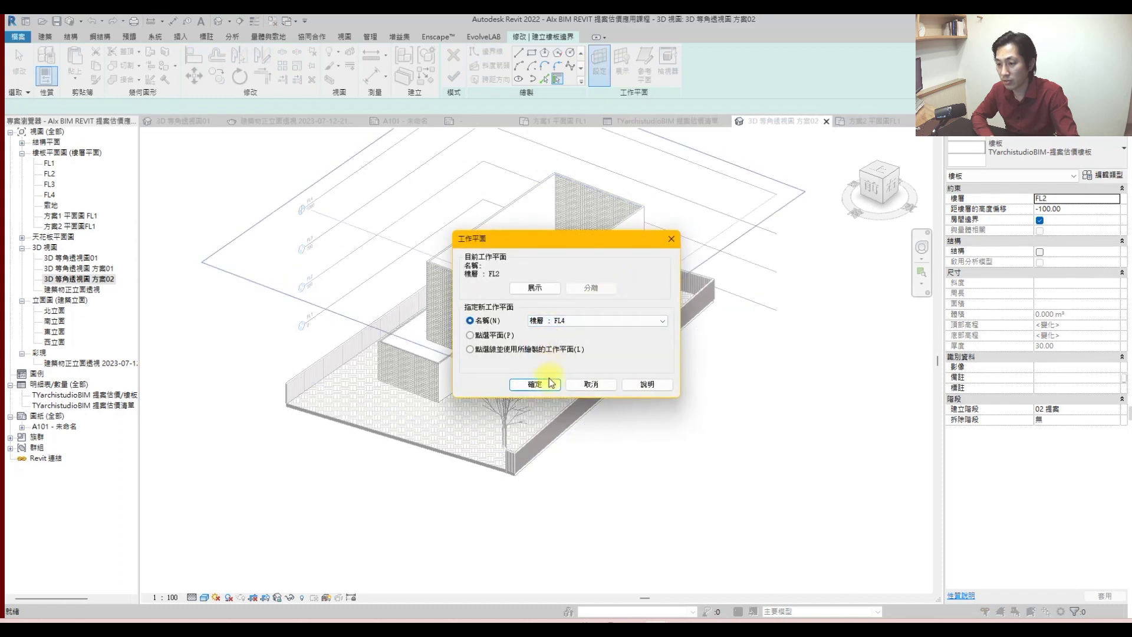
{"action": "left_click", "coordinate": [534, 384]}
{"action": "left_click", "coordinate": [545, 79]}
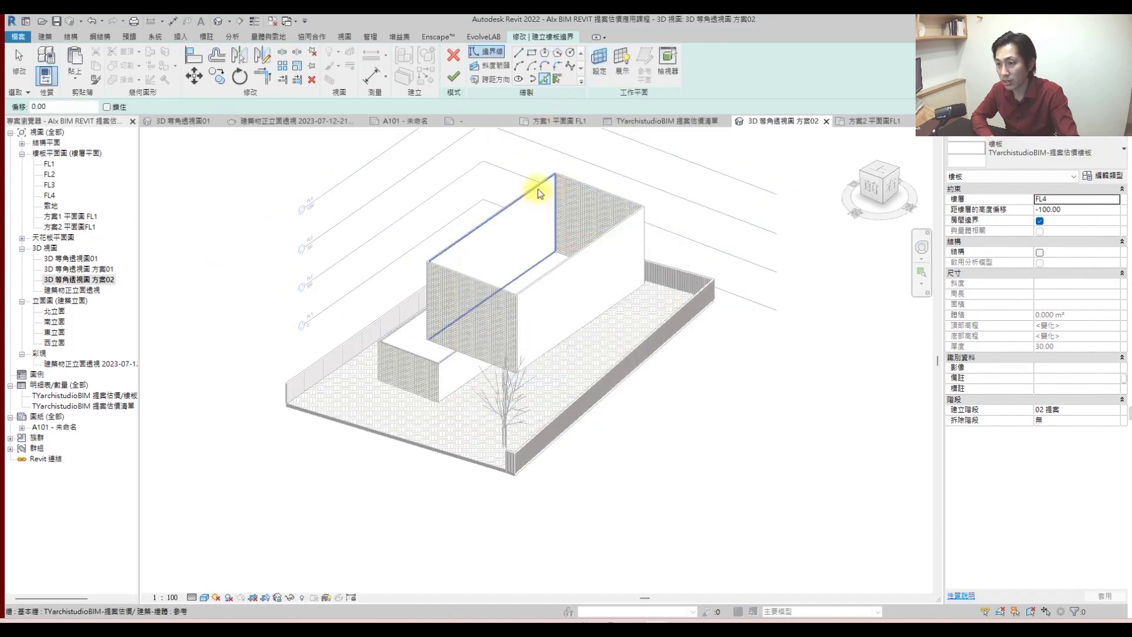
{"action": "key", "text": "Tab"}
{"action": "left_click", "coordinate": [538, 189]}
{"action": "key", "text": "Escape"}
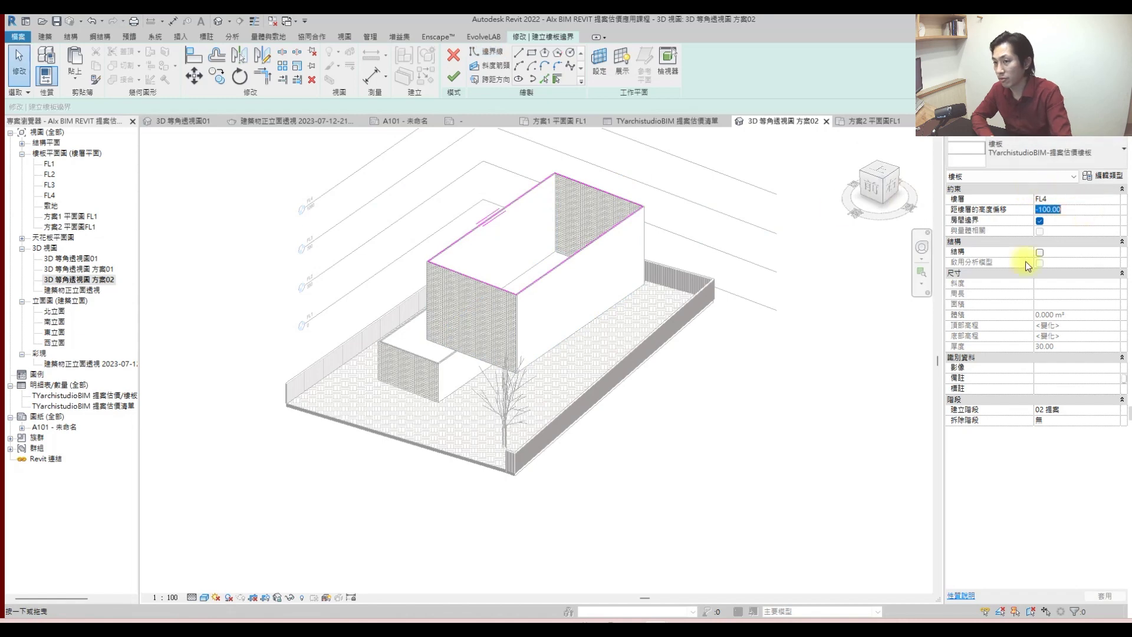
{"action": "left_click", "coordinate": [453, 75]}
{"action": "key", "text": "Escape"}
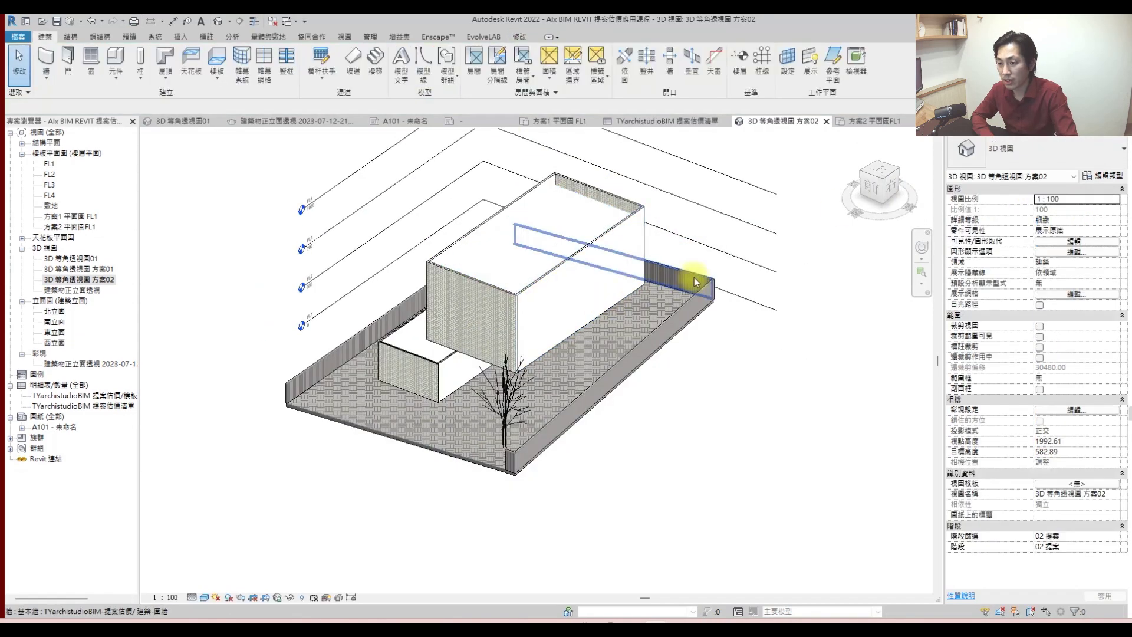
{"action": "middle_click_drag", "start_coordinate": [664, 379], "coordinate": [616, 386], "text": "shift"}
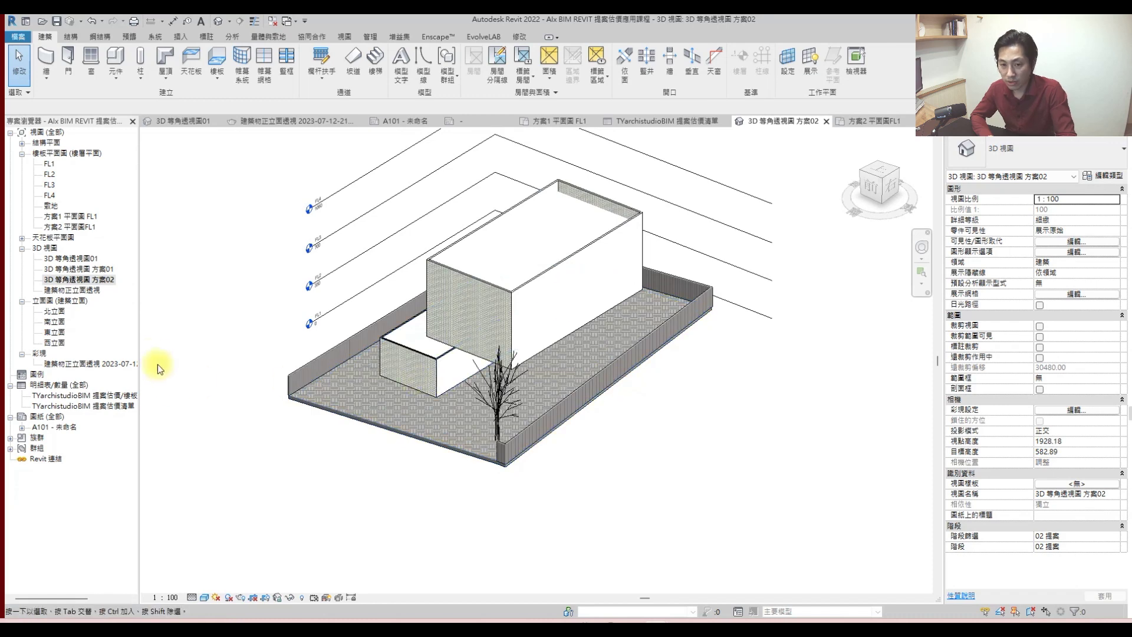
- Open the 建築物正立面透視 3D view and rename it 建築物正立面透視 方案01
{"action": "double_click", "coordinate": [91, 290]}
{"action": "right_click", "coordinate": [95, 290]}
{"action": "left_click", "coordinate": [145, 466]}
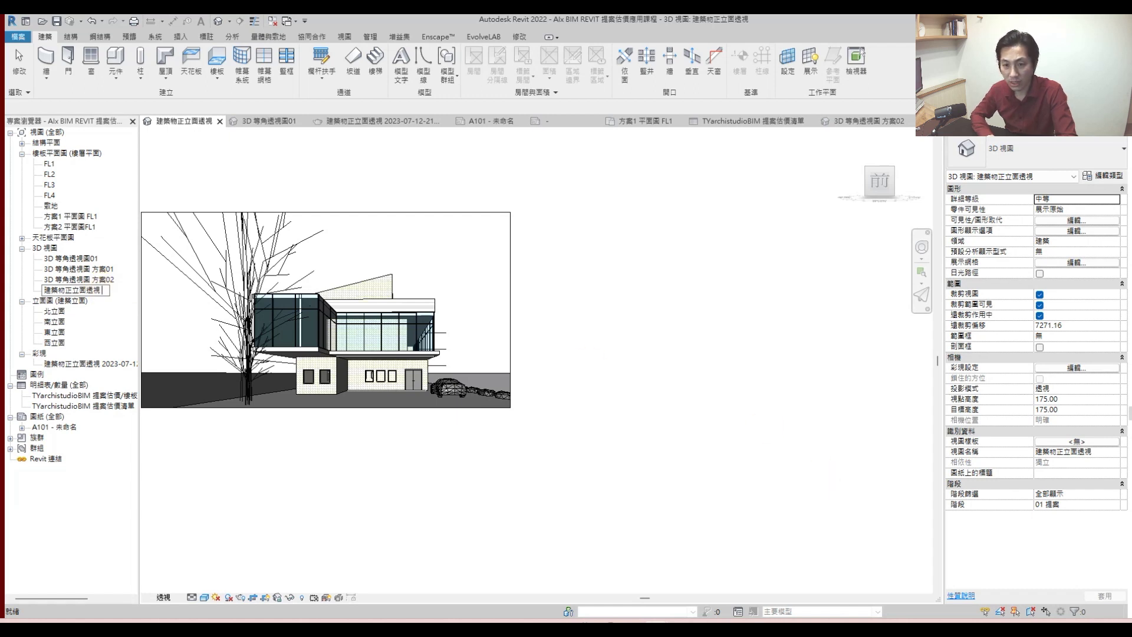
{"action": "type", "text": "平面"}
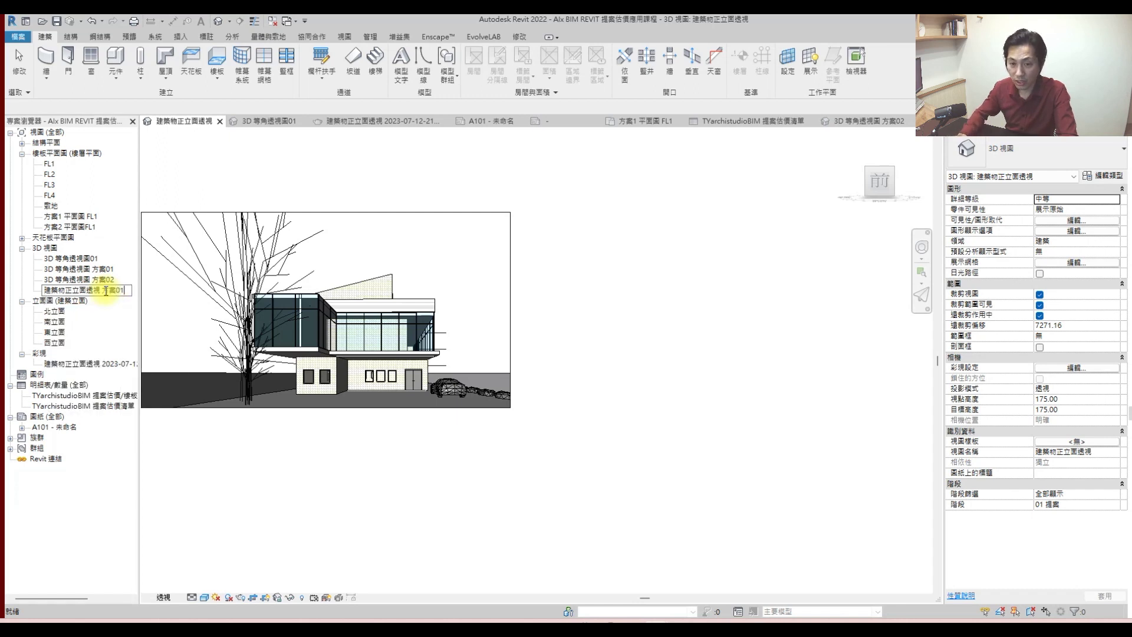
{"action": "key", "text": "Return"}
- Duplicate the 建築物正立面透視 方案01 view and rename the copy 建築物正立面透視 方案02
{"action": "right_click", "coordinate": [105, 293]}
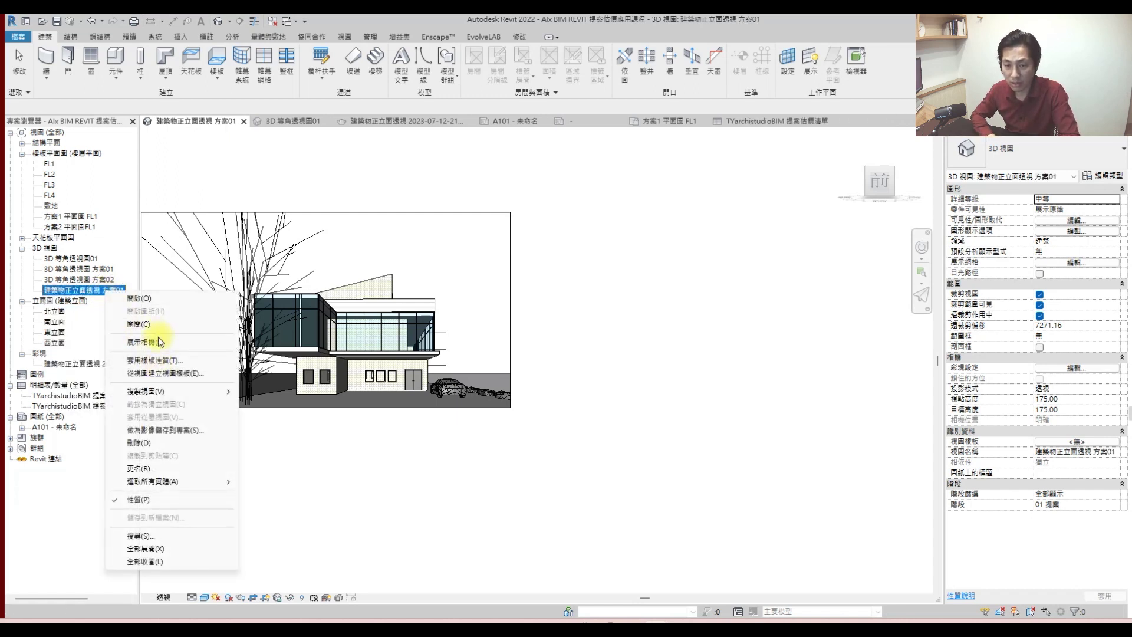
{"action": "left_click", "coordinate": [156, 465]}
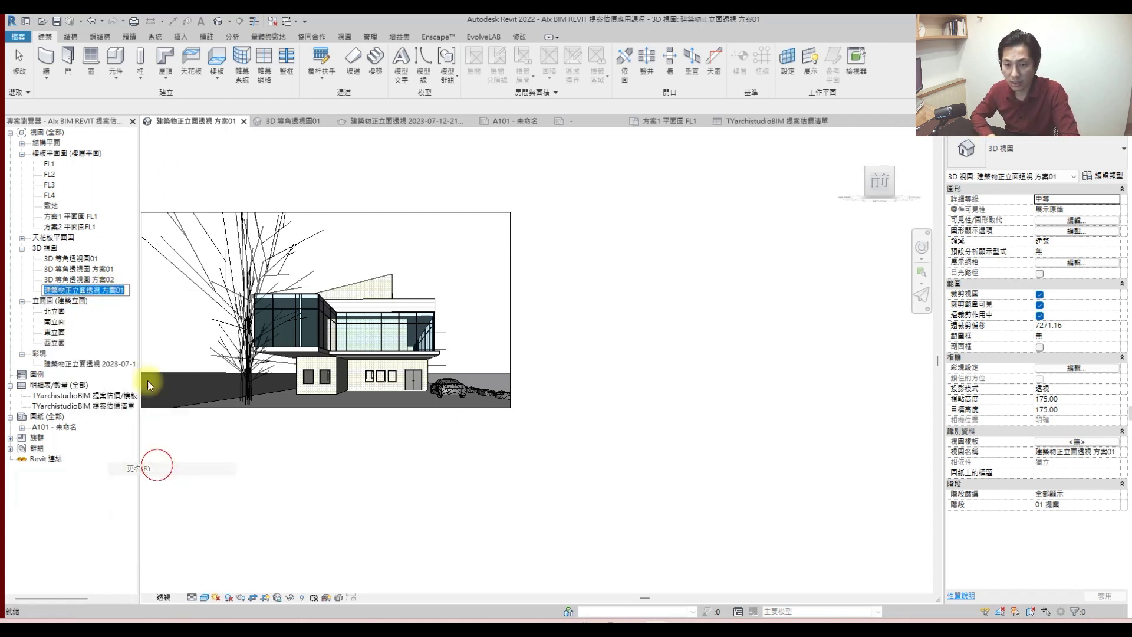
{"action": "right_click", "coordinate": [100, 297]}
{"action": "mouse_move", "coordinate": [218, 397]}
{"action": "left_click", "coordinate": [253, 396]}
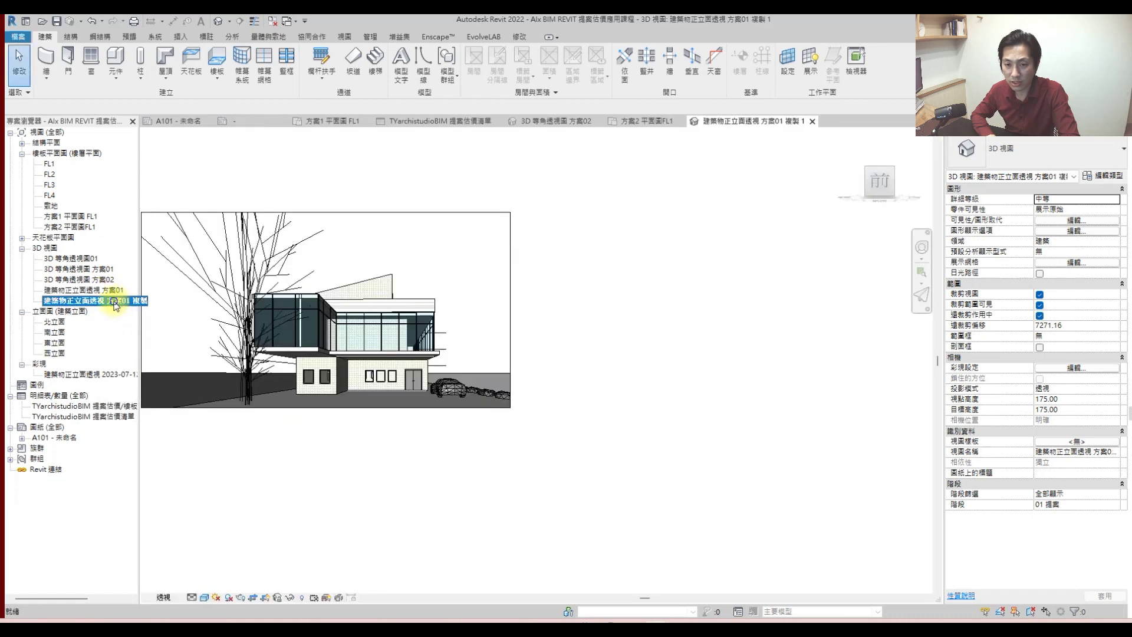
{"action": "right_click", "coordinate": [116, 304]}
{"action": "left_click", "coordinate": [159, 479]}
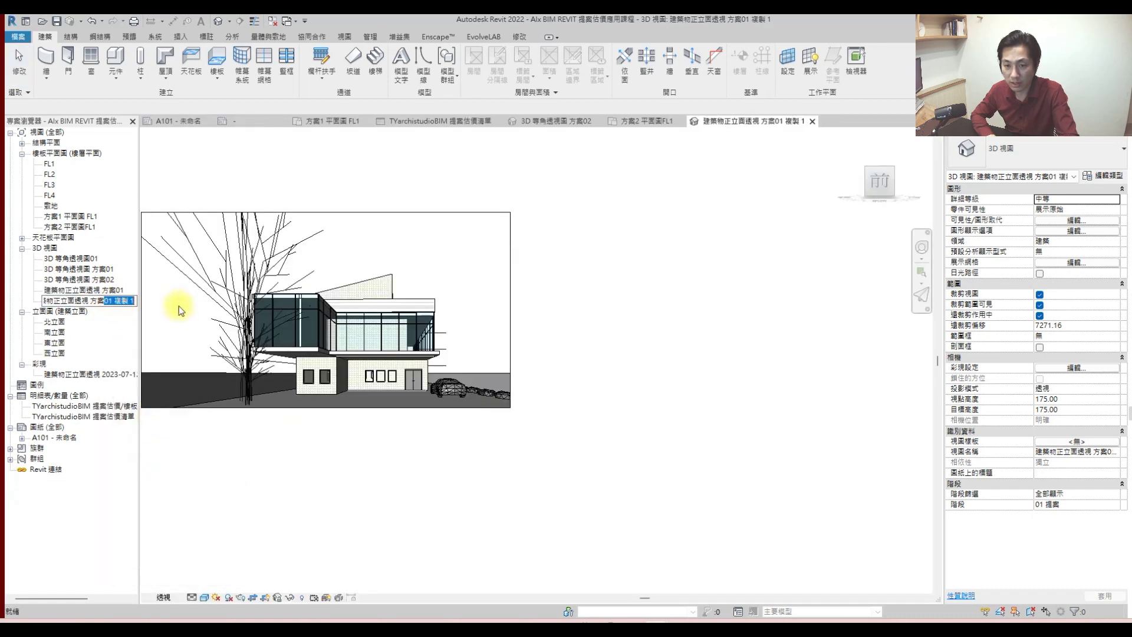
{"action": "type", "text": "02"}
{"action": "key", "text": "Return"}
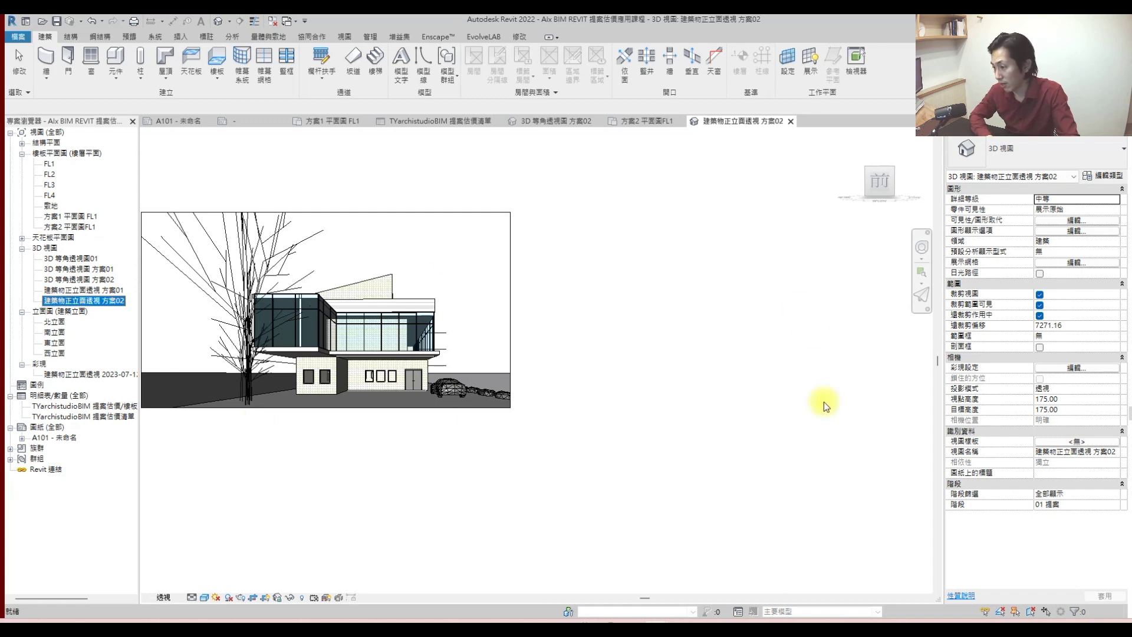
- Set both the phase filter and the phase of the 建築物正立面透視 方案02 view to 02 提案
{"action": "left_click", "coordinate": [1113, 495]}
{"action": "scroll", "coordinate": [1061, 539], "scroll_direction": "down", "scroll_amount": 1}
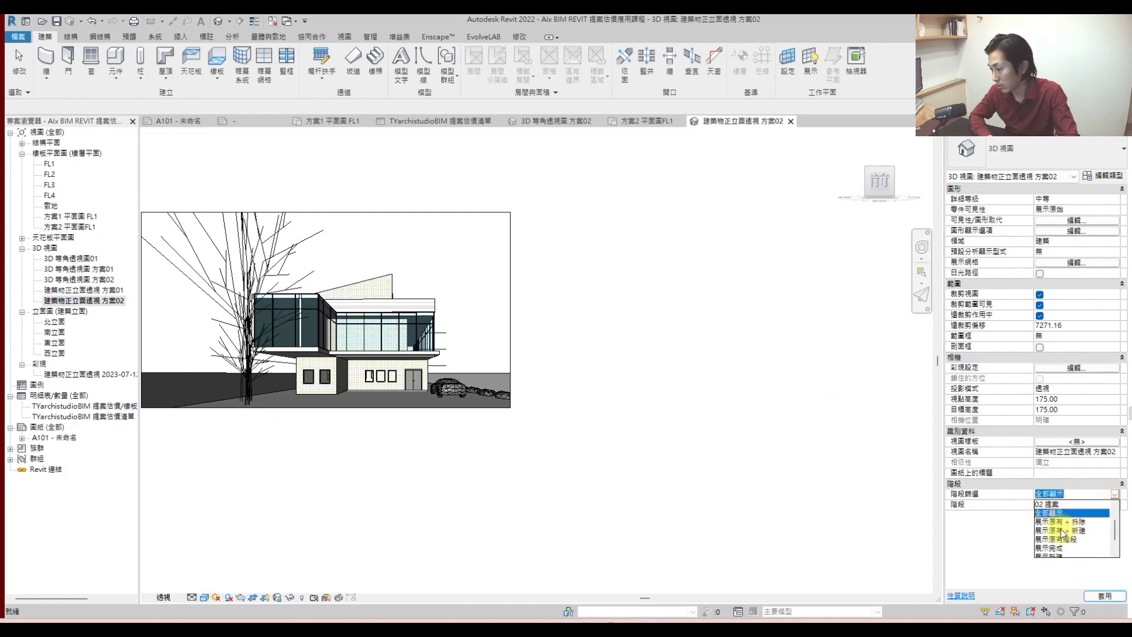
{"action": "left_click", "coordinate": [1054, 504]}
{"action": "left_click", "coordinate": [1113, 505]}
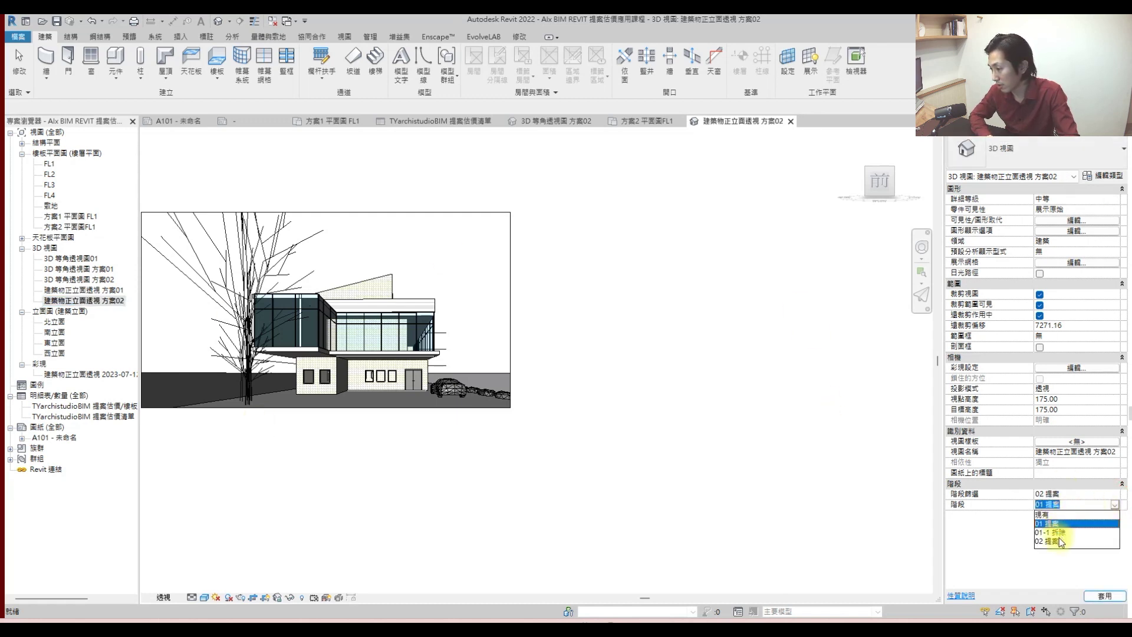
{"action": "left_click", "coordinate": [1059, 541]}
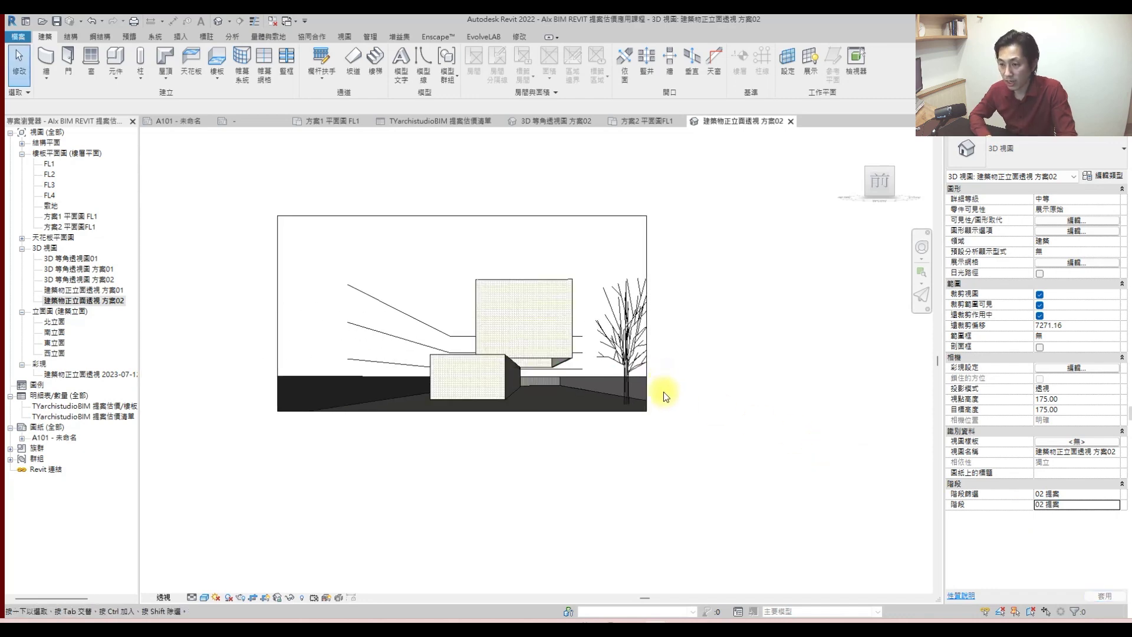
{"action": "scroll", "coordinate": [567, 357], "scroll_direction": "up", "scroll_amount": 2}
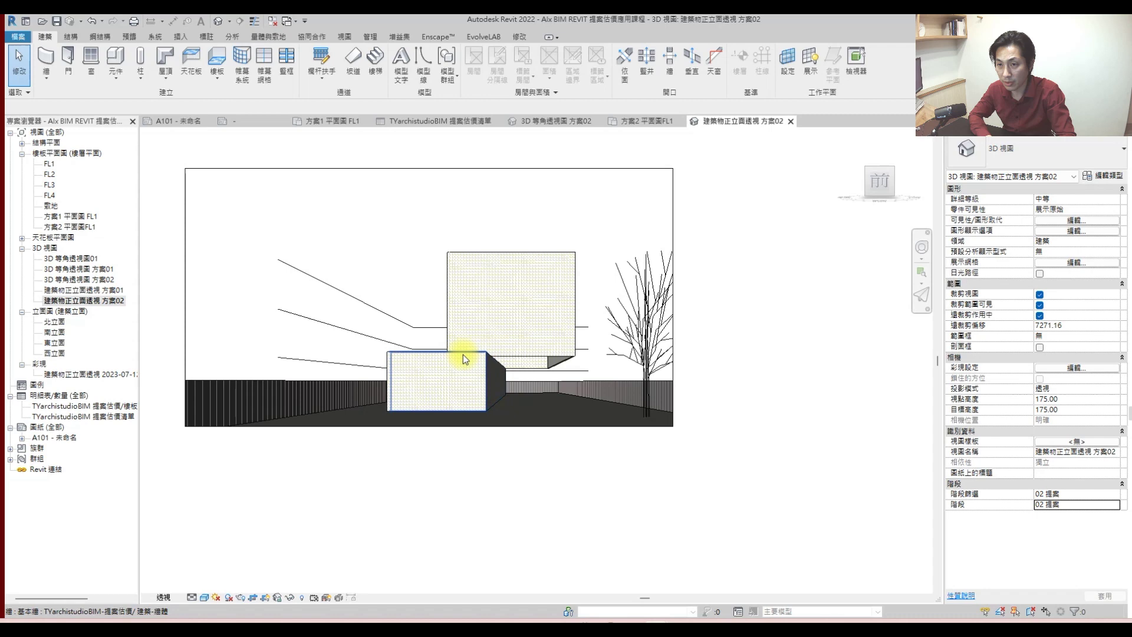
- In the 3D 等角透視圖 方案02 view, extend the FL2 floor's long boundary edge out to the upper volume's outer wall, without attaching walls
{"action": "left_click", "coordinate": [573, 121]}
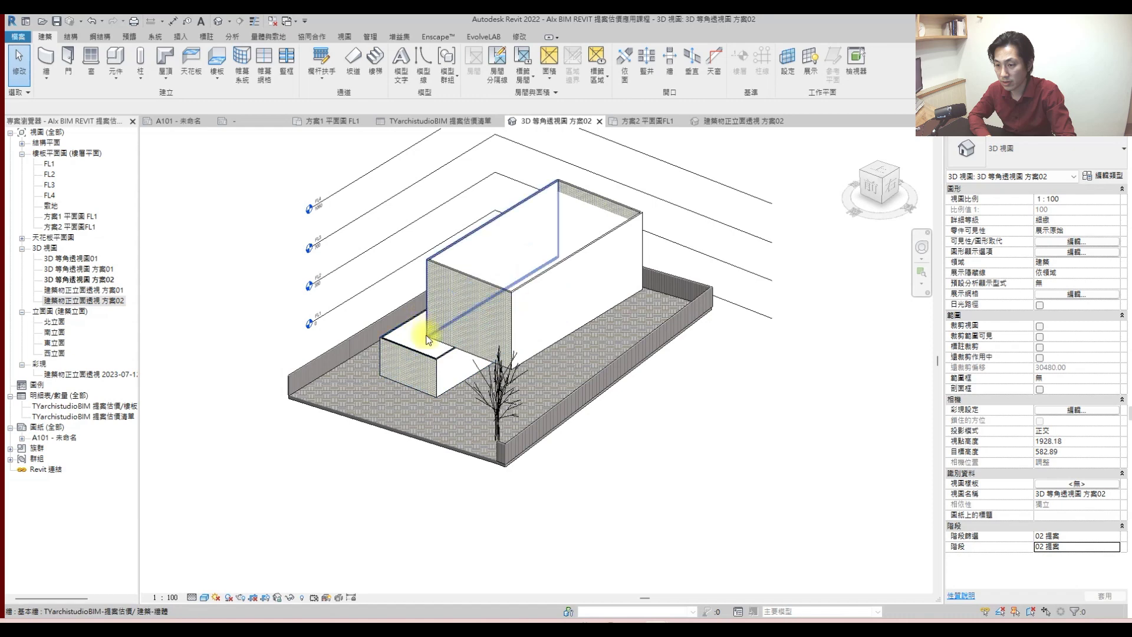
{"action": "scroll", "coordinate": [436, 348], "scroll_direction": "up", "scroll_amount": 3}
{"action": "left_click", "coordinate": [455, 369]}
{"action": "double_click", "coordinate": [467, 299]}
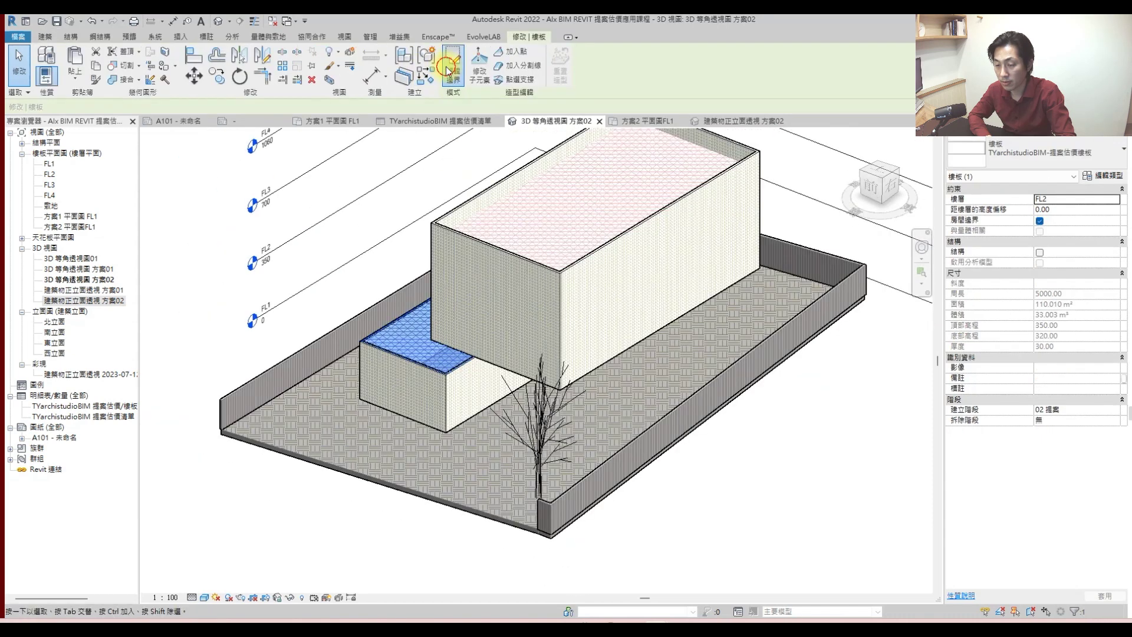
{"action": "left_click", "coordinate": [530, 321]}
{"action": "left_click", "coordinate": [642, 339]}
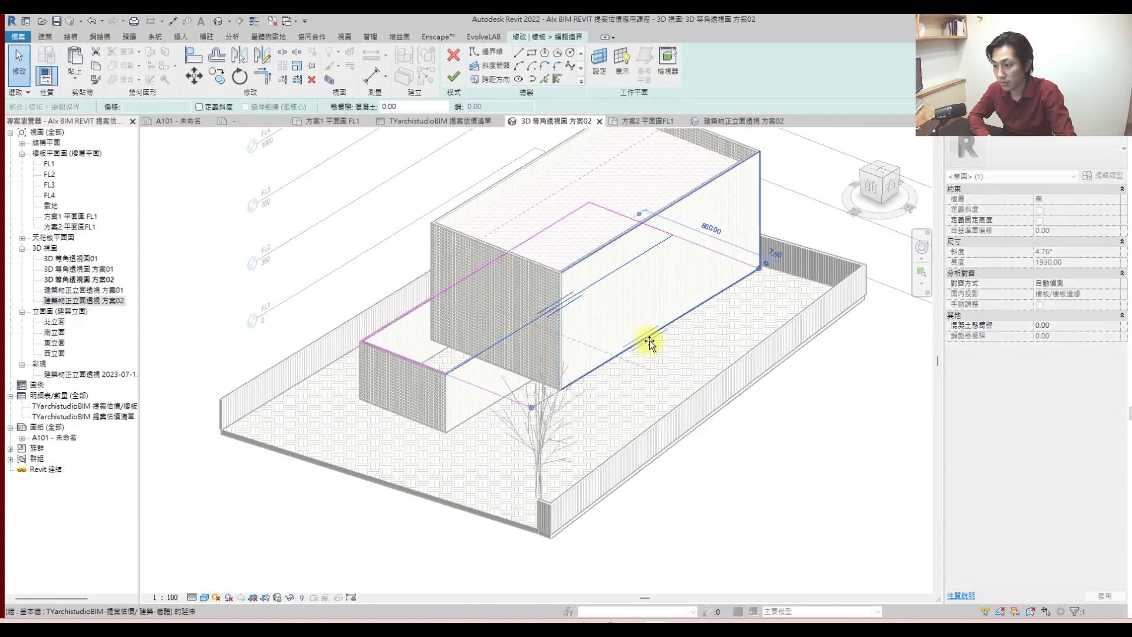
{"action": "key", "text": "Escape"}
{"action": "left_click", "coordinate": [443, 82]}
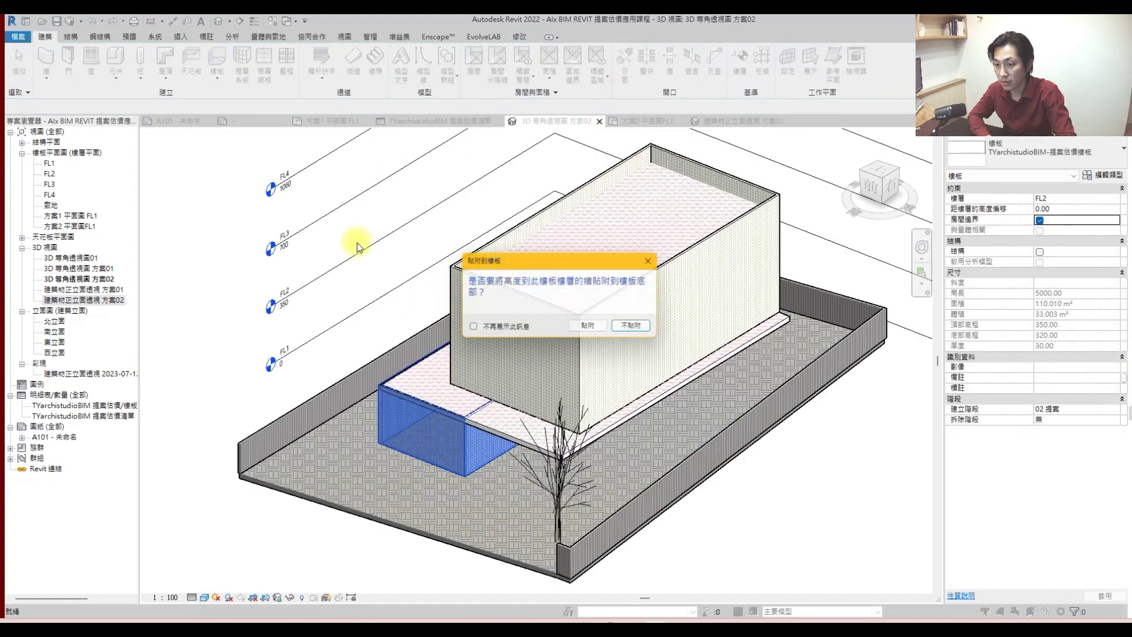
{"action": "left_click", "coordinate": [636, 323]}
{"action": "scroll", "coordinate": [525, 347], "scroll_direction": "down", "scroll_amount": 3}
{"action": "left_click", "coordinate": [377, 225]}
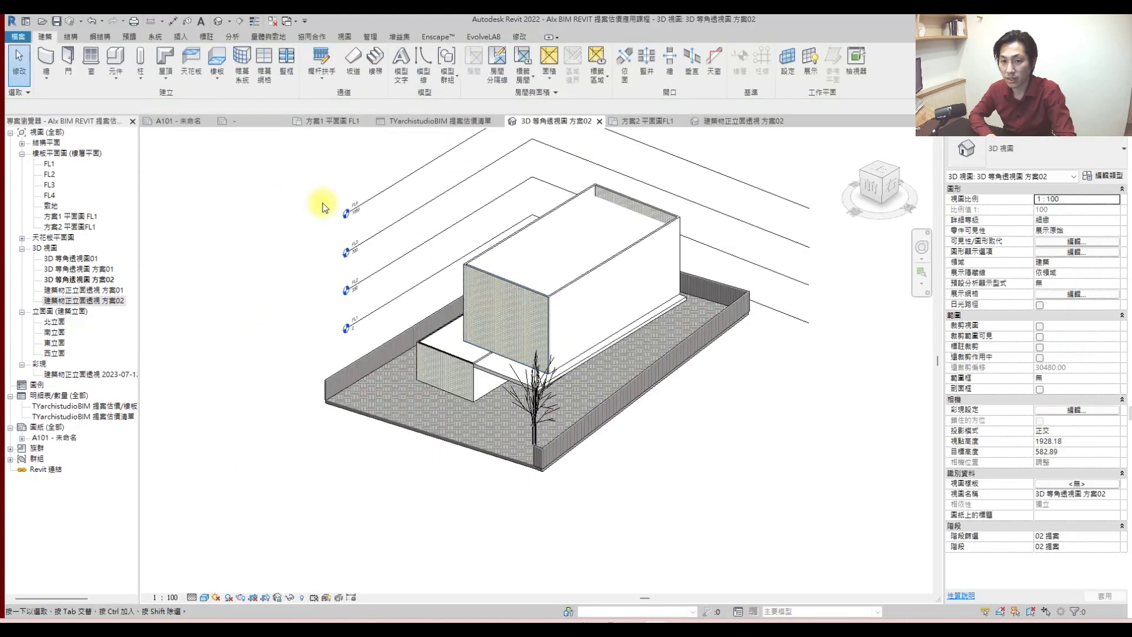
{"action": "double_click", "coordinate": [50, 174]}
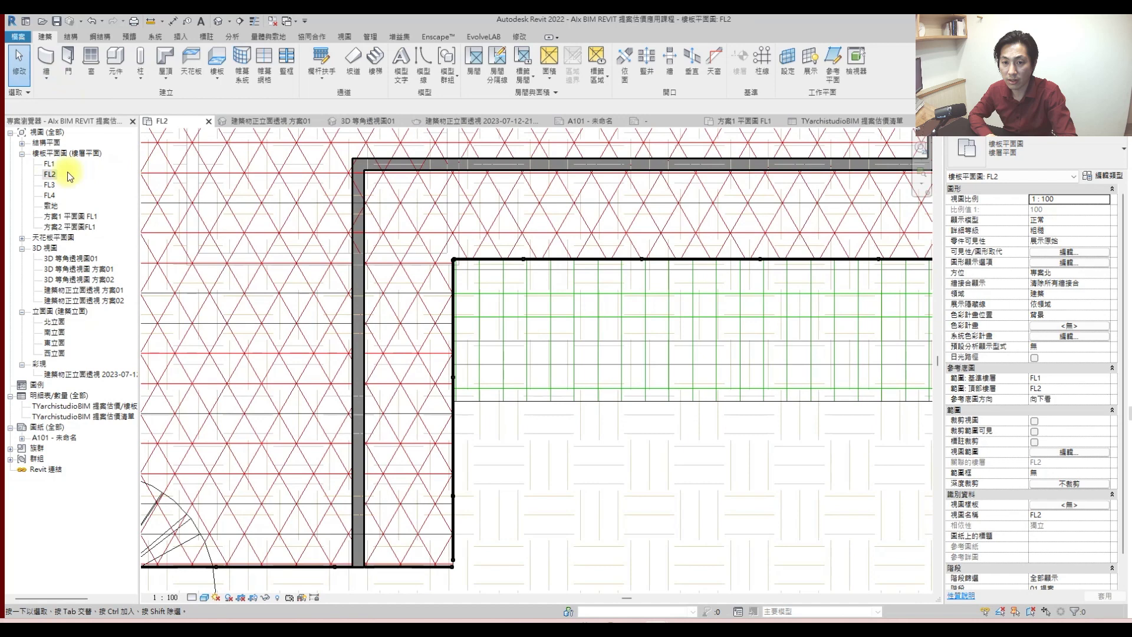
{"action": "double_click", "coordinate": [70, 226]}
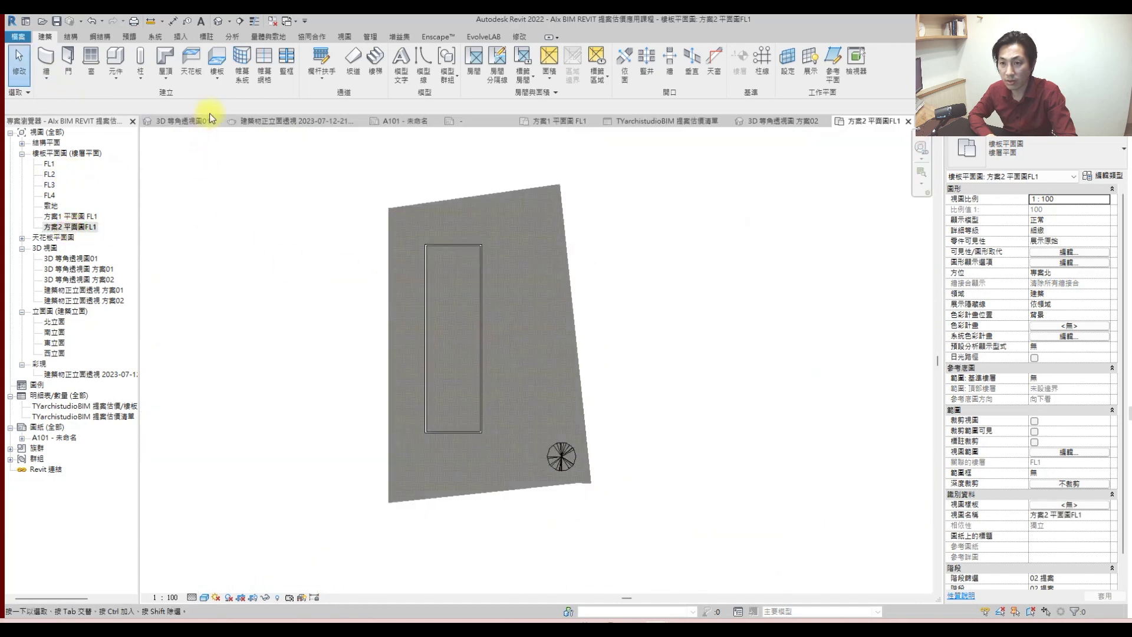
{"action": "left_click", "coordinate": [773, 121]}
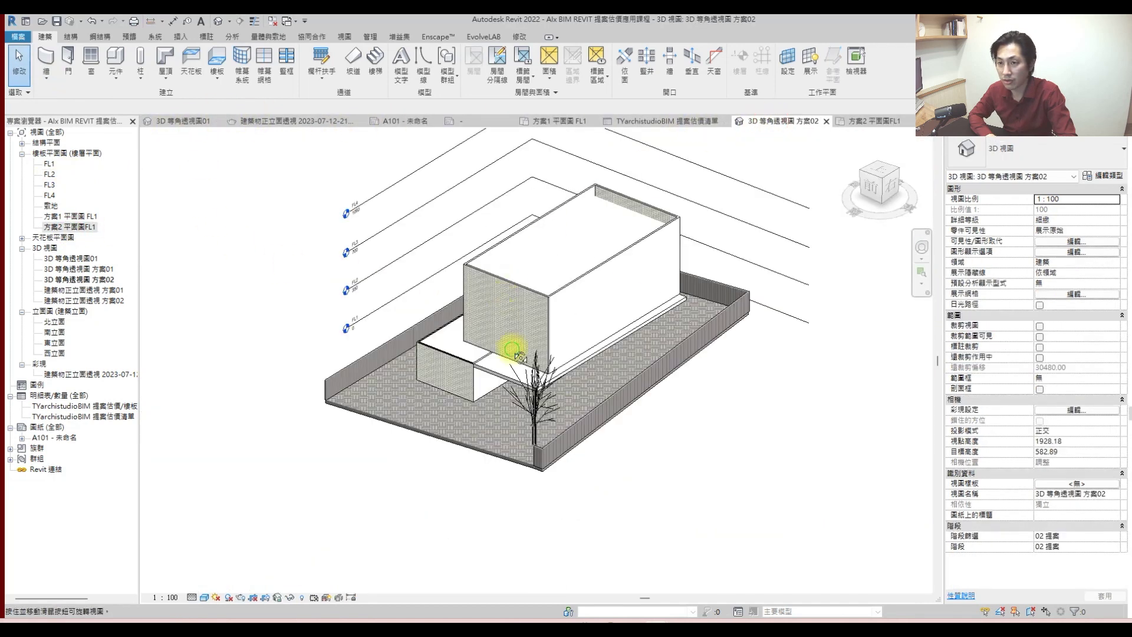
- Start the Wall tool with the TYarchistudioBIM-提案估價/ 建築-女兒牆 type, using existing lines as placement references
{"action": "left_click", "coordinate": [58, 65]}
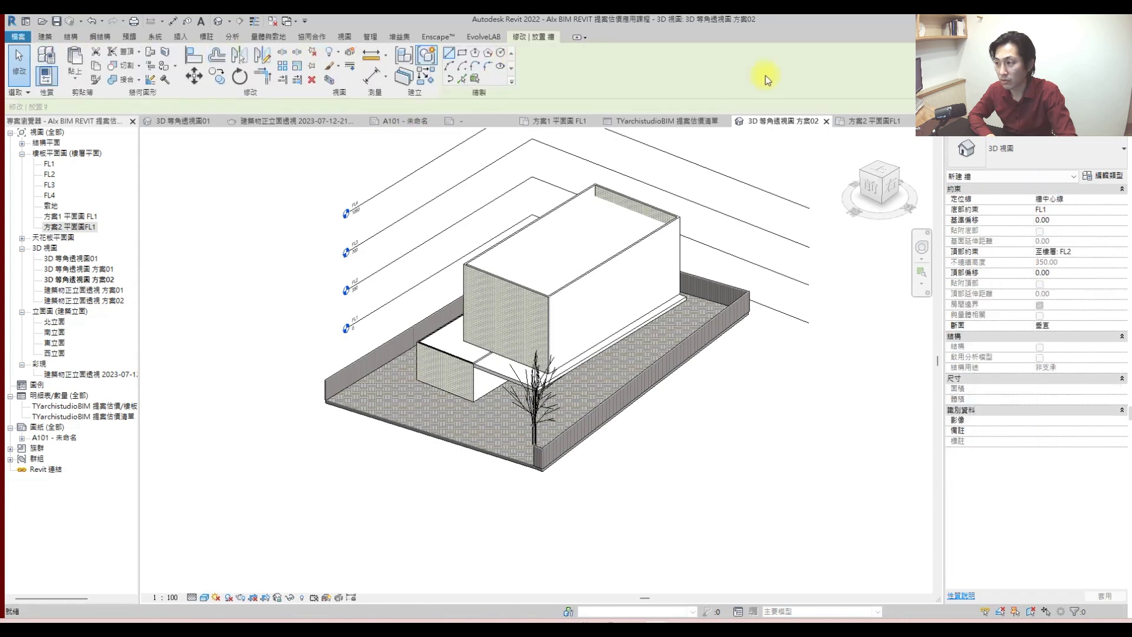
{"action": "left_click", "coordinate": [1061, 152]}
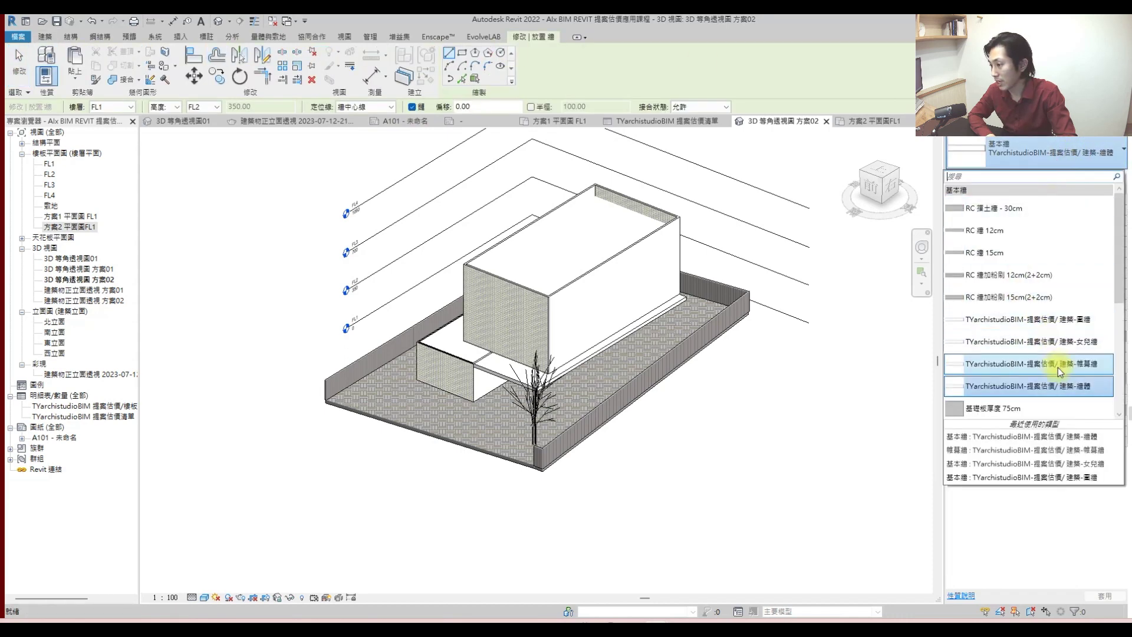
{"action": "left_click", "coordinate": [1071, 342]}
{"action": "left_click", "coordinate": [461, 79]}
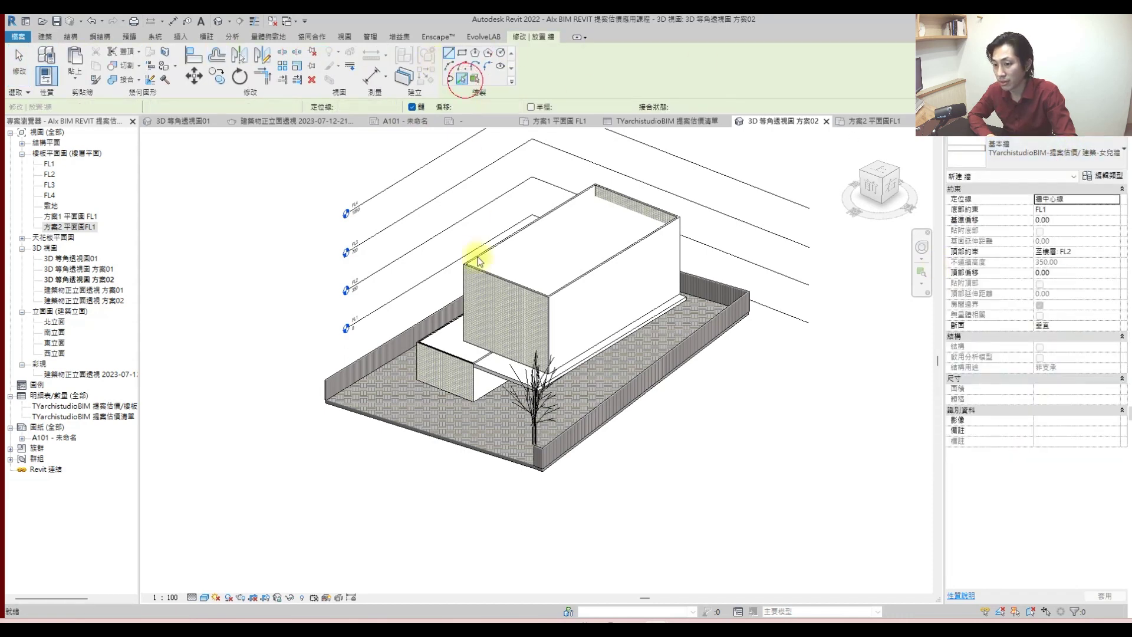
- Try to place parapet walls along the FL2 floor's edges with the base at FL1 and the top at FL2
{"action": "left_click", "coordinate": [486, 368]}
{"action": "left_click", "coordinate": [561, 377]}
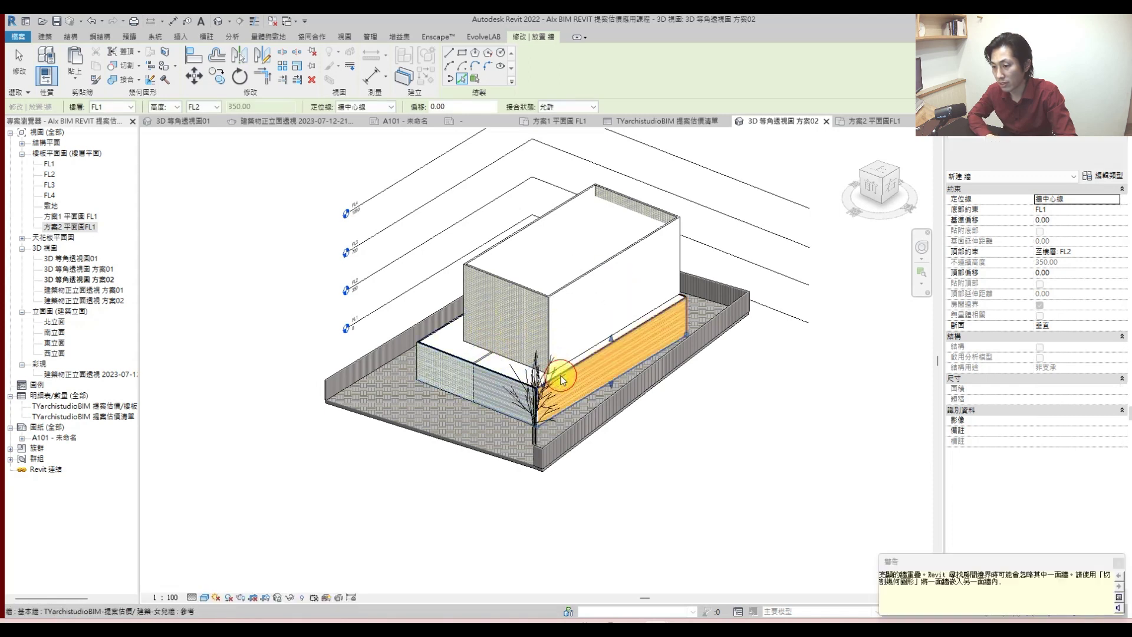
{"action": "key", "text": "ctrl+z"}
{"action": "left_click", "coordinate": [575, 373]}
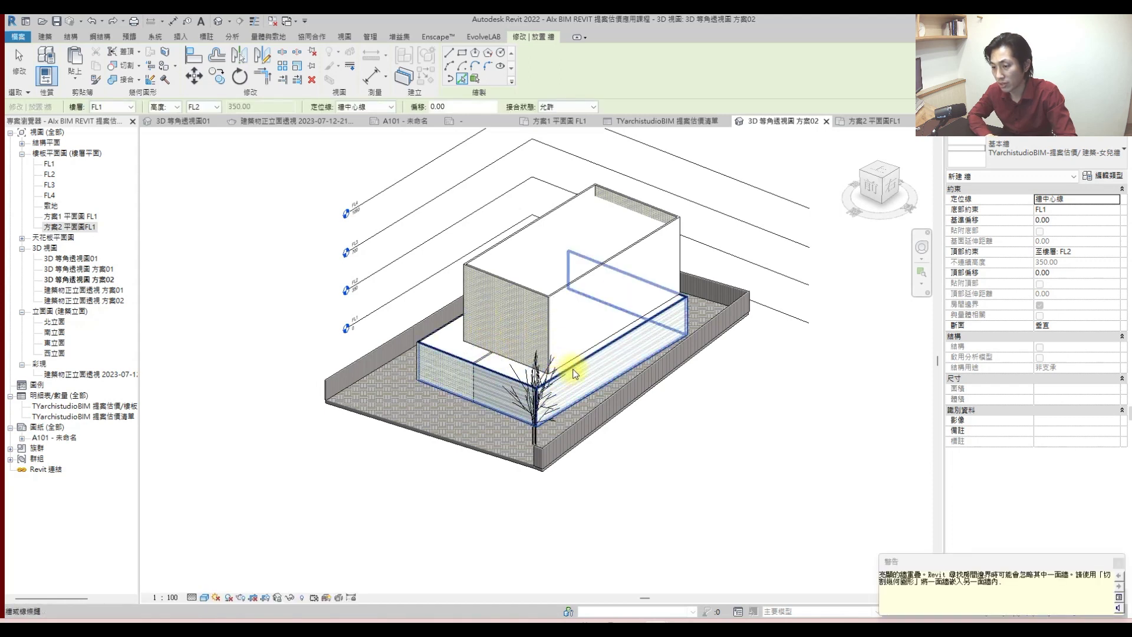
- Try a base constraint of FL2 and an unconnected height of 110 for the parapets, and leave the Wall tool
{"action": "left_click", "coordinate": [1115, 210]}
{"action": "left_click", "coordinate": [1087, 230]}
{"action": "left_click", "coordinate": [1113, 255]}
{"action": "left_click", "coordinate": [1079, 263]}
{"action": "left_click", "coordinate": [1079, 263]}
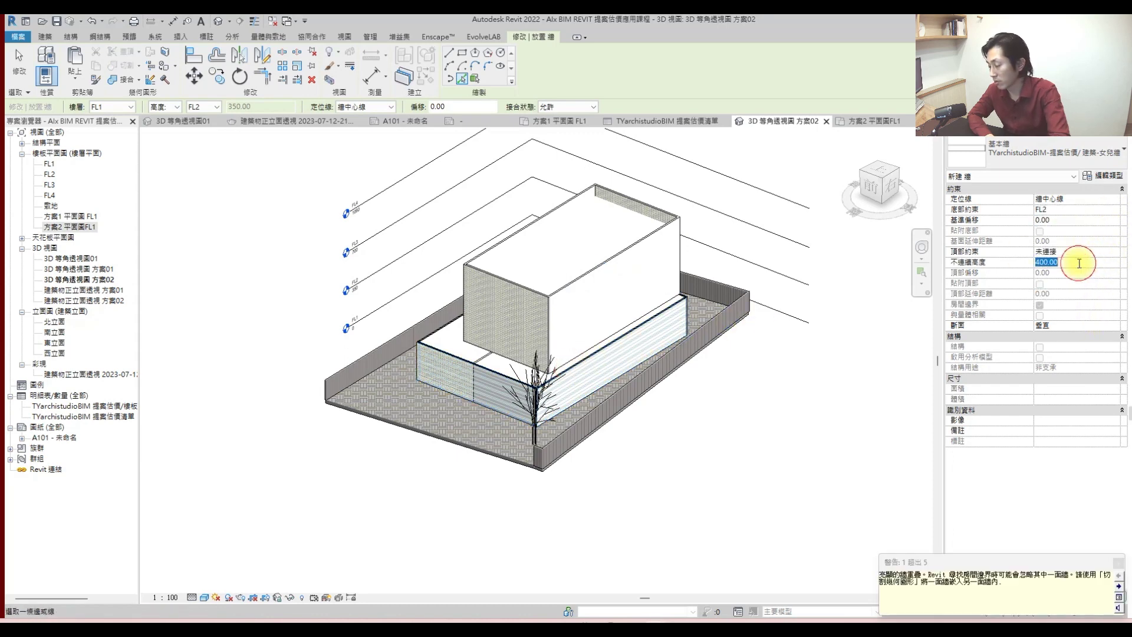
{"action": "type", "text": "110"}
{"action": "key", "text": "Return"}
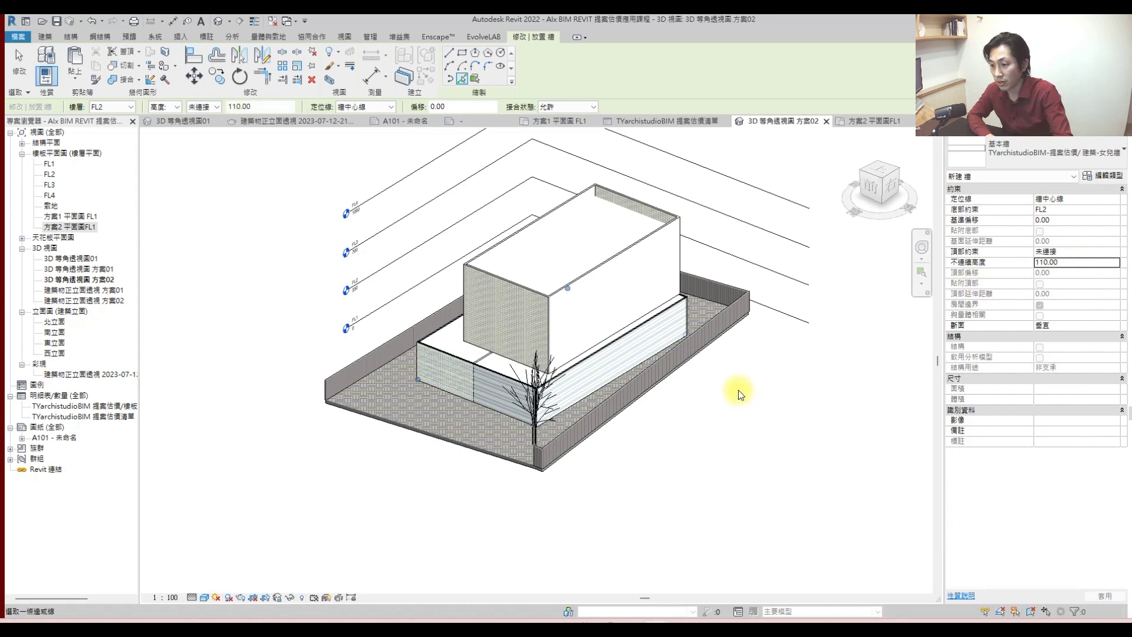
{"action": "scroll", "coordinate": [691, 334], "scroll_direction": "up", "scroll_amount": 3}
{"action": "scroll", "coordinate": [691, 334], "scroll_direction": "down", "scroll_amount": 5}
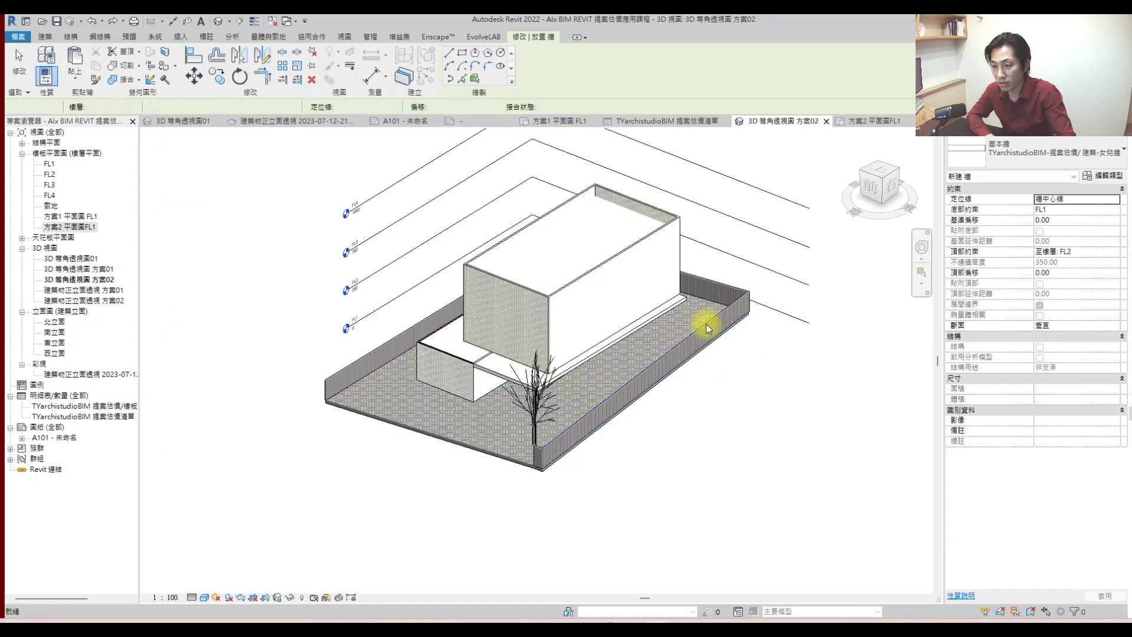
{"action": "key", "text": "Escape"}
{"action": "key", "text": "Escape"}
- Place 女兒牆 parapet walls along the FL2 floor's outer edges, based on FL2 with an unconnected height of 110
{"action": "left_click", "coordinate": [51, 57]}
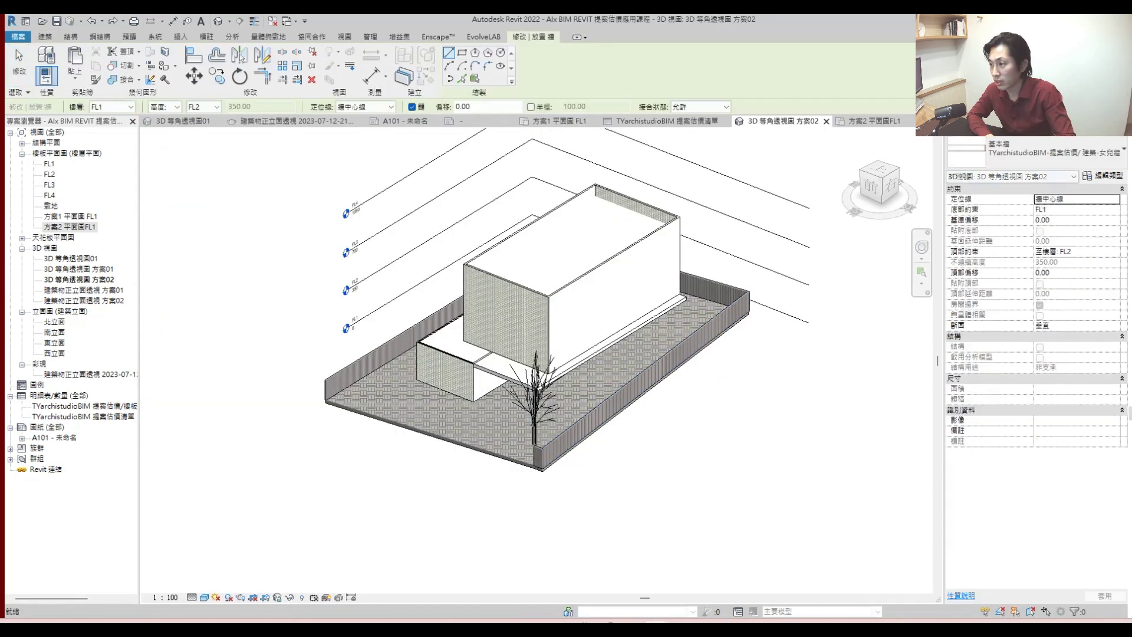
{"action": "left_click", "coordinate": [1114, 210]}
{"action": "left_click", "coordinate": [1061, 229]}
{"action": "left_click", "coordinate": [1112, 252]}
{"action": "left_click", "coordinate": [1114, 252]}
{"action": "left_click", "coordinate": [1055, 262]}
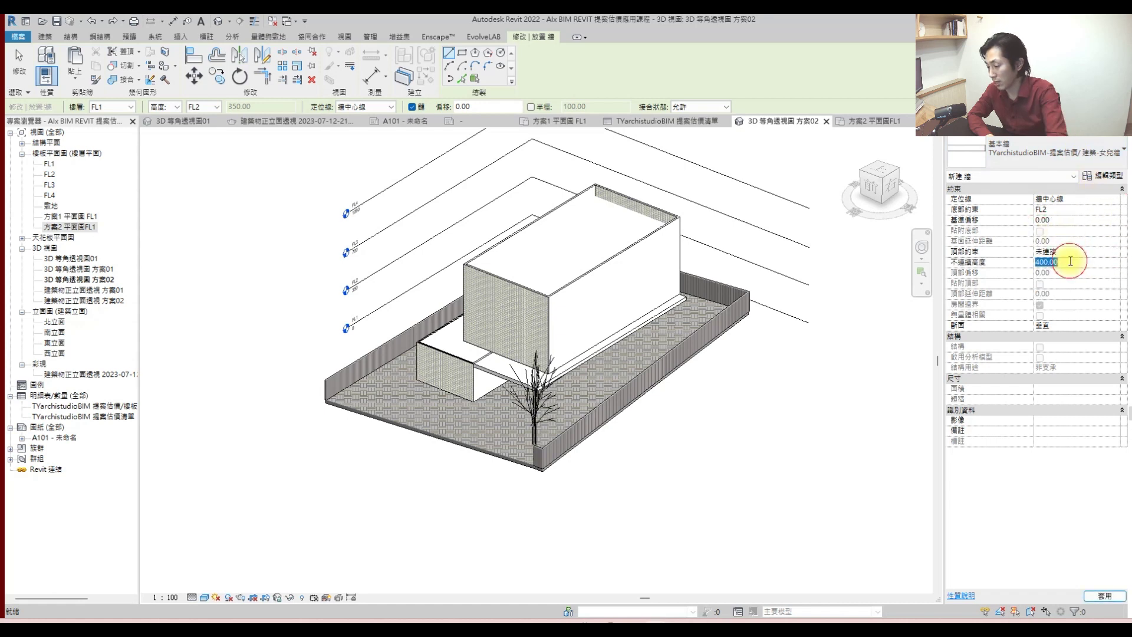
{"action": "left_click", "coordinate": [1067, 262]}
{"action": "left_click", "coordinate": [463, 77]}
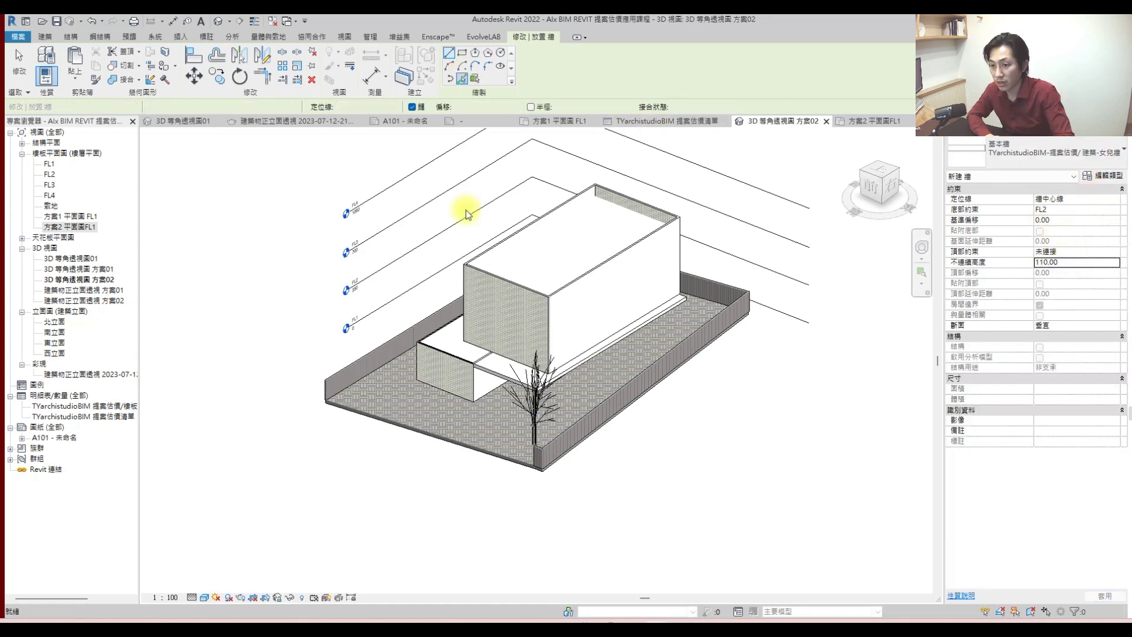
{"action": "left_click", "coordinate": [484, 365]}
{"action": "key", "text": "Escape"}
{"action": "key", "text": "Escape"}
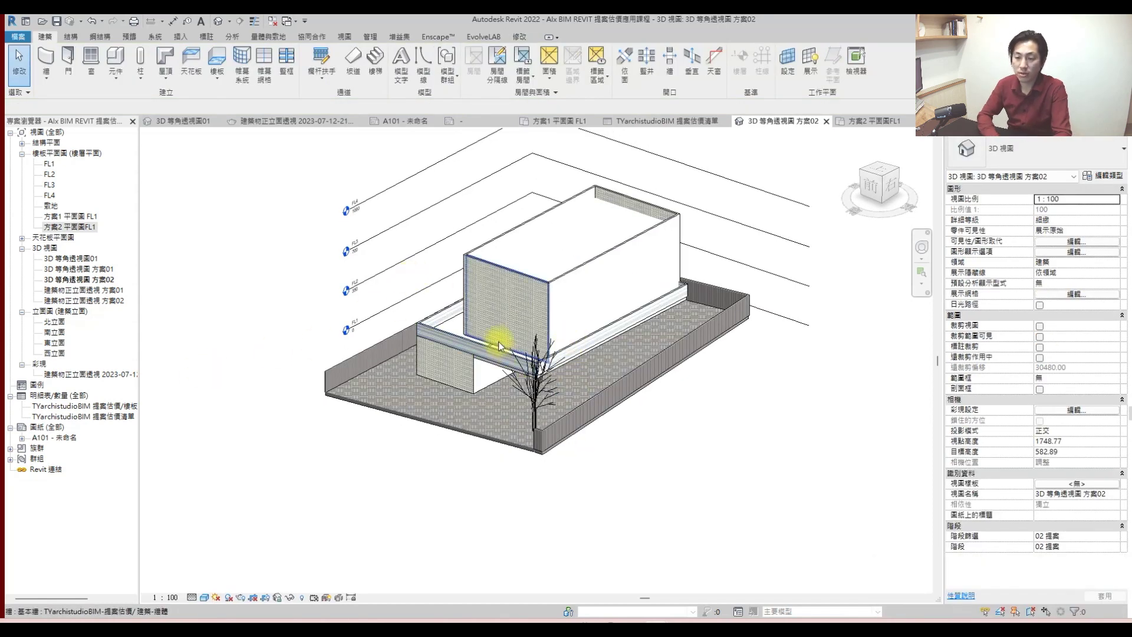
- Place a 180 x 220 cm double door in the front wall of the ground-floor volume
{"action": "left_click", "coordinate": [67, 59]}
{"action": "left_click", "coordinate": [1001, 164]}
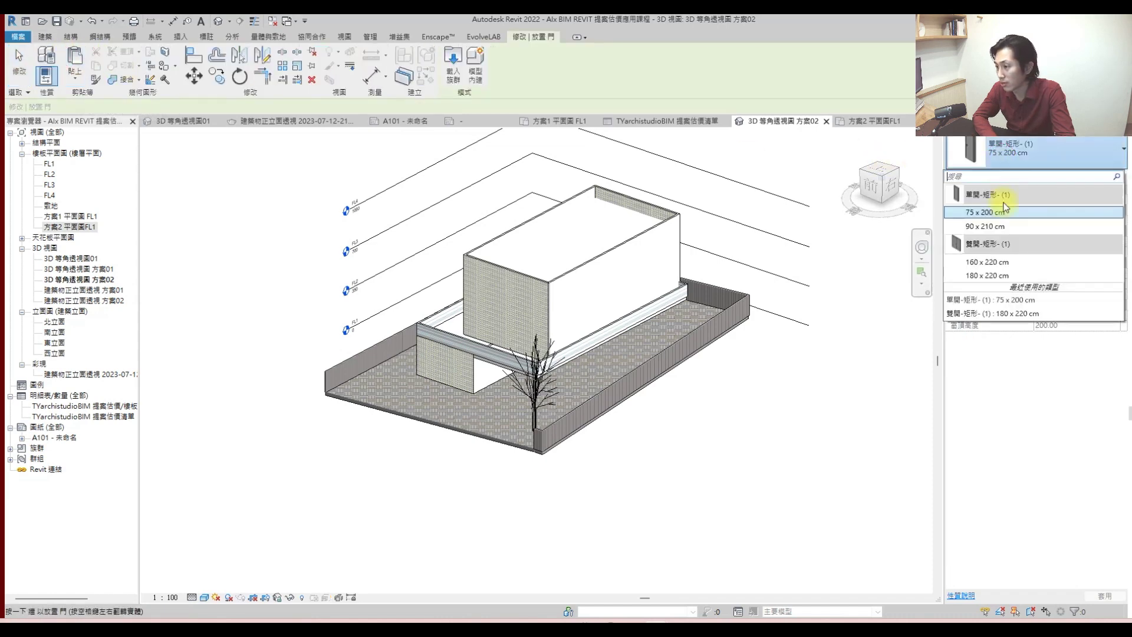
{"action": "left_click", "coordinate": [995, 269]}
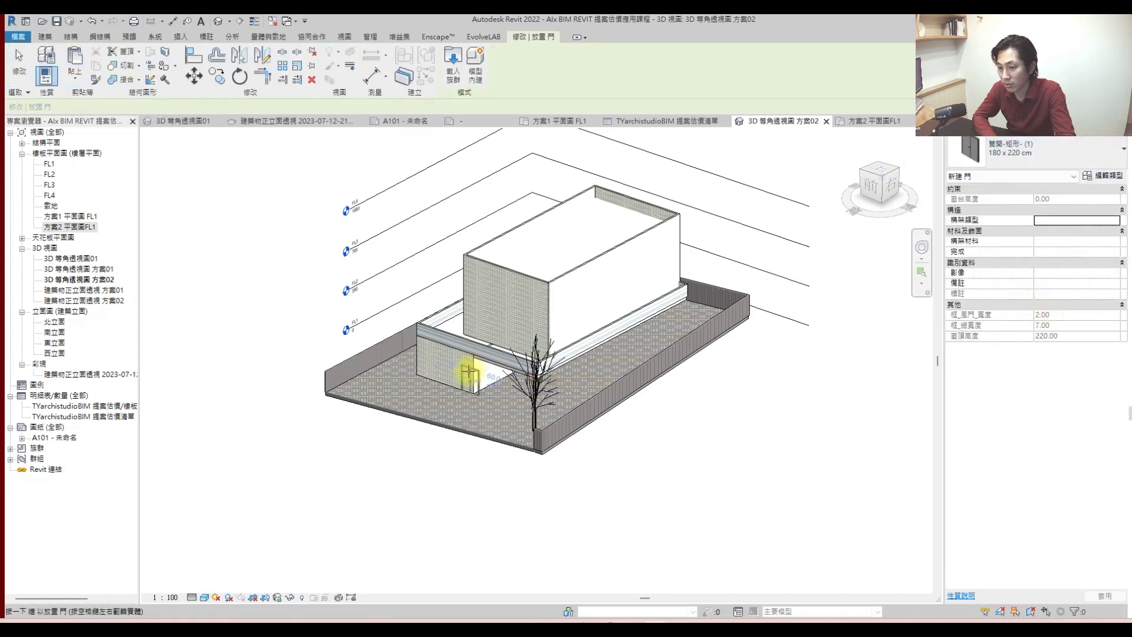
{"action": "left_click", "coordinate": [443, 367]}
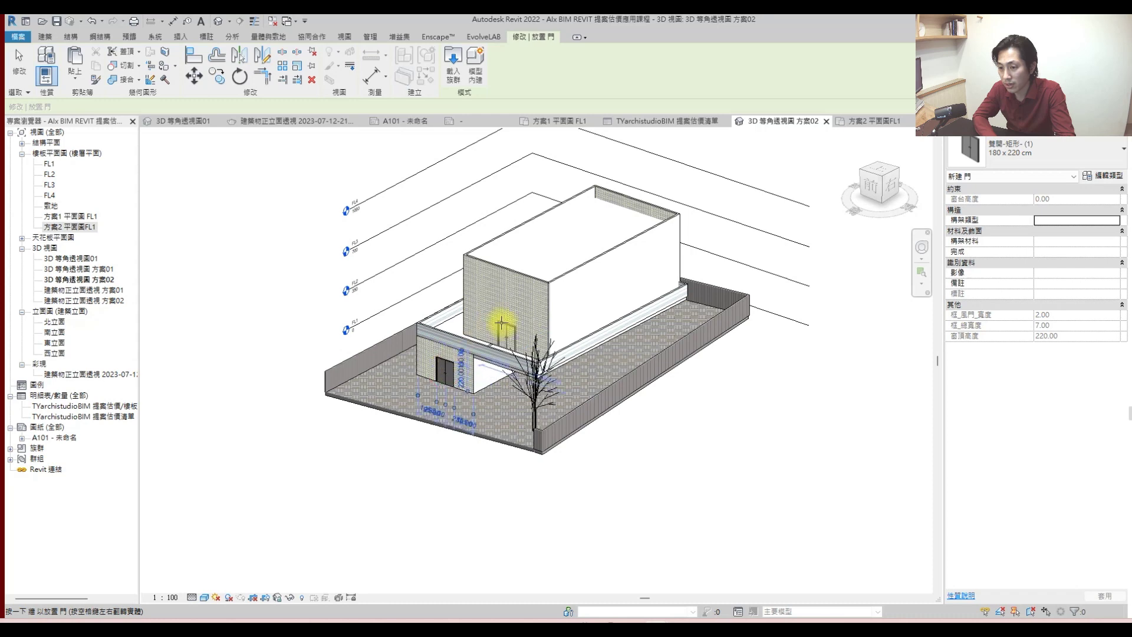
- Place a single rectangular door in the upper volume's front wall, near its outer corner at the FL2 terrace
{"action": "scroll", "coordinate": [474, 336], "scroll_direction": "up", "scroll_amount": 2}
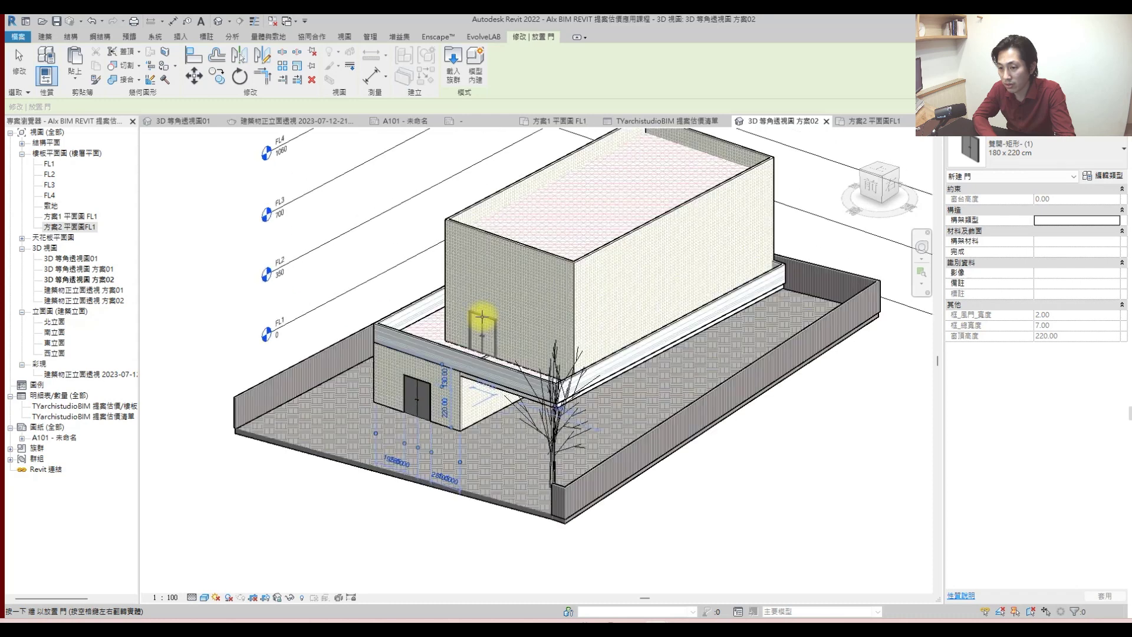
{"action": "left_click", "coordinate": [1070, 167]}
{"action": "left_click", "coordinate": [1073, 232]}
{"action": "left_click", "coordinate": [462, 325]}
{"action": "key", "text": "Escape"}
{"action": "key", "text": "Escape"}
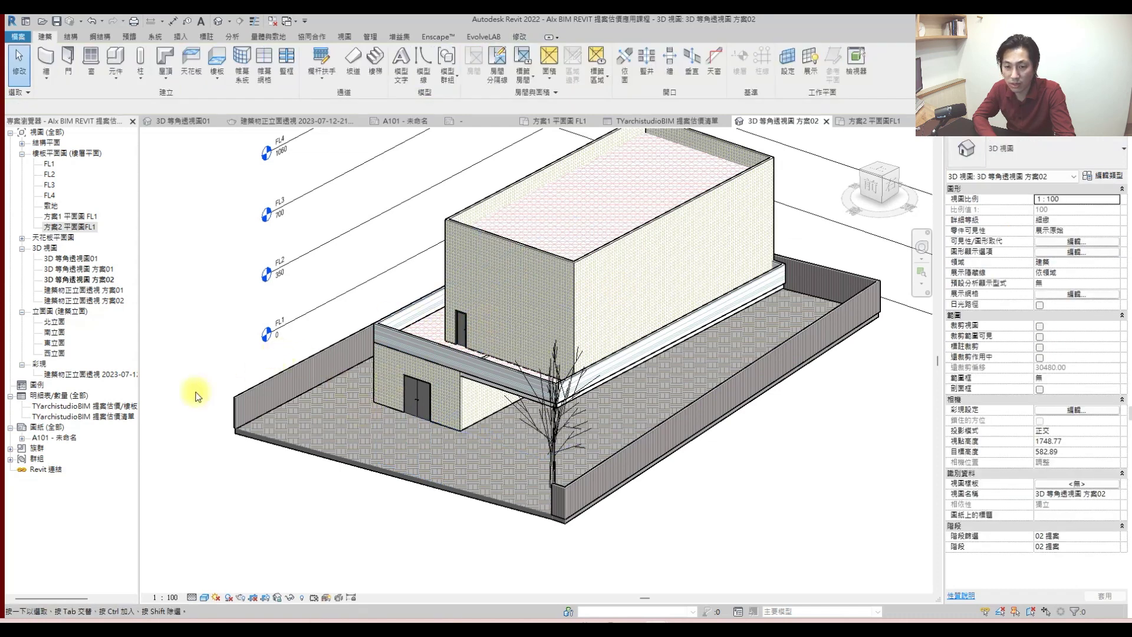
- Open the 建築物正立面透視 方案02 view and close the inactive views
{"action": "double_click", "coordinate": [112, 301]}
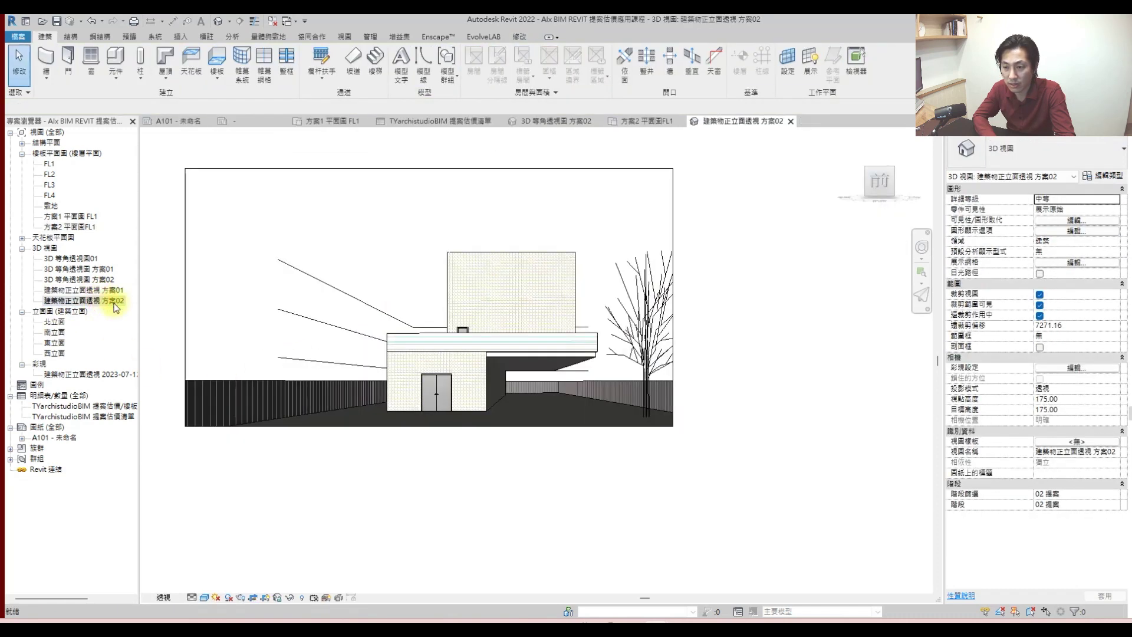
{"action": "middle_click_drag", "start_coordinate": [708, 414], "coordinate": [759, 419]}
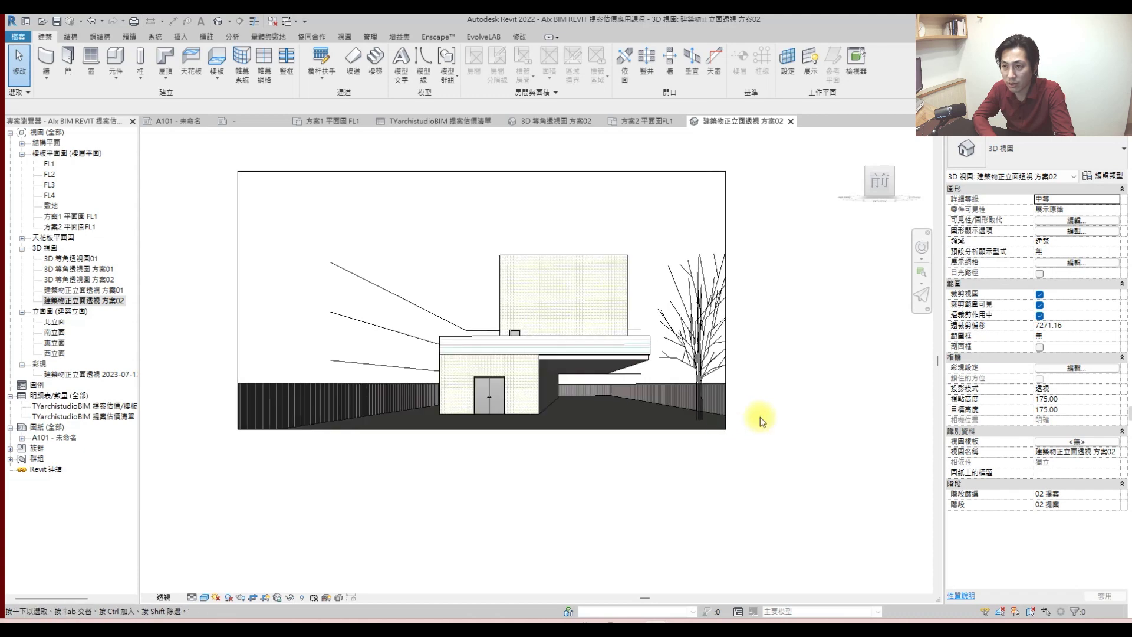
{"action": "left_click", "coordinate": [278, 23]}
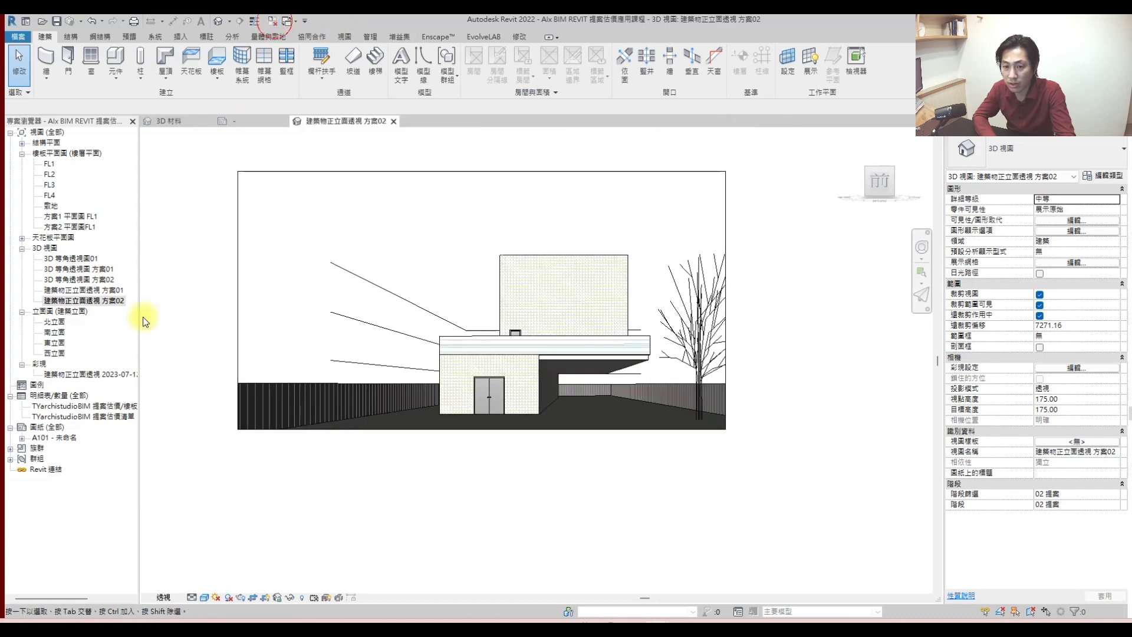
- Open the 建築物正立面透視 方案01 view and detach the 方案02 perspective into its own floating window
{"action": "double_click", "coordinate": [84, 290]}
{"action": "scroll", "coordinate": [521, 365], "scroll_direction": "down", "scroll_amount": 3}
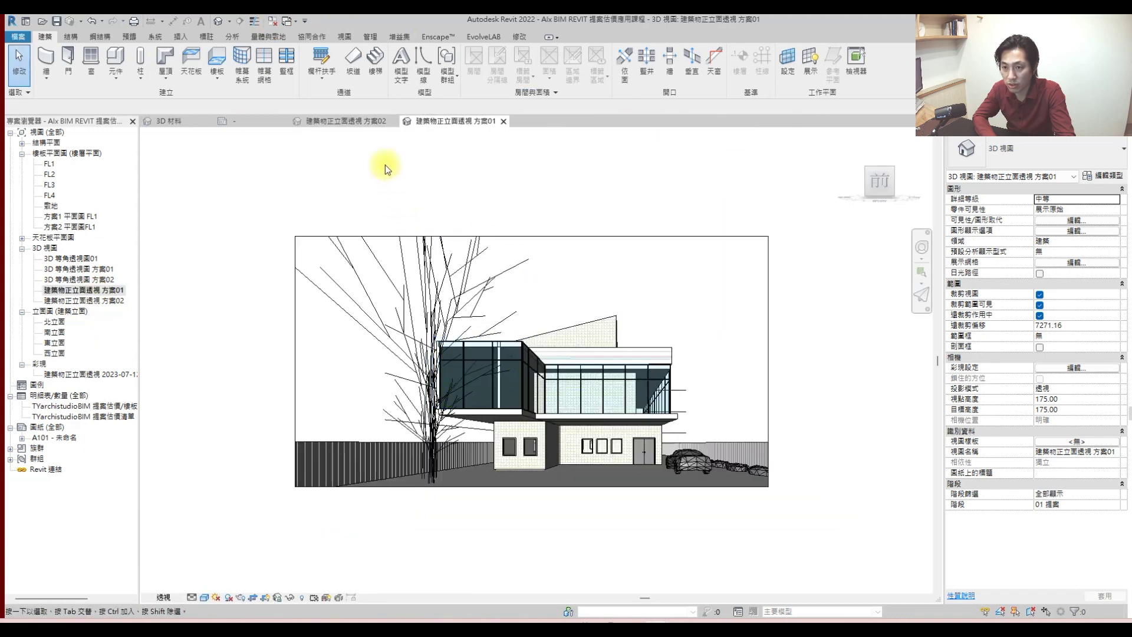
{"action": "left_click_drag", "start_coordinate": [329, 120], "coordinate": [641, 204]}
{"action": "scroll", "coordinate": [332, 253], "scroll_direction": "down", "scroll_amount": 3}
{"action": "middle_click_drag", "start_coordinate": [270, 362], "coordinate": [133, 361]}
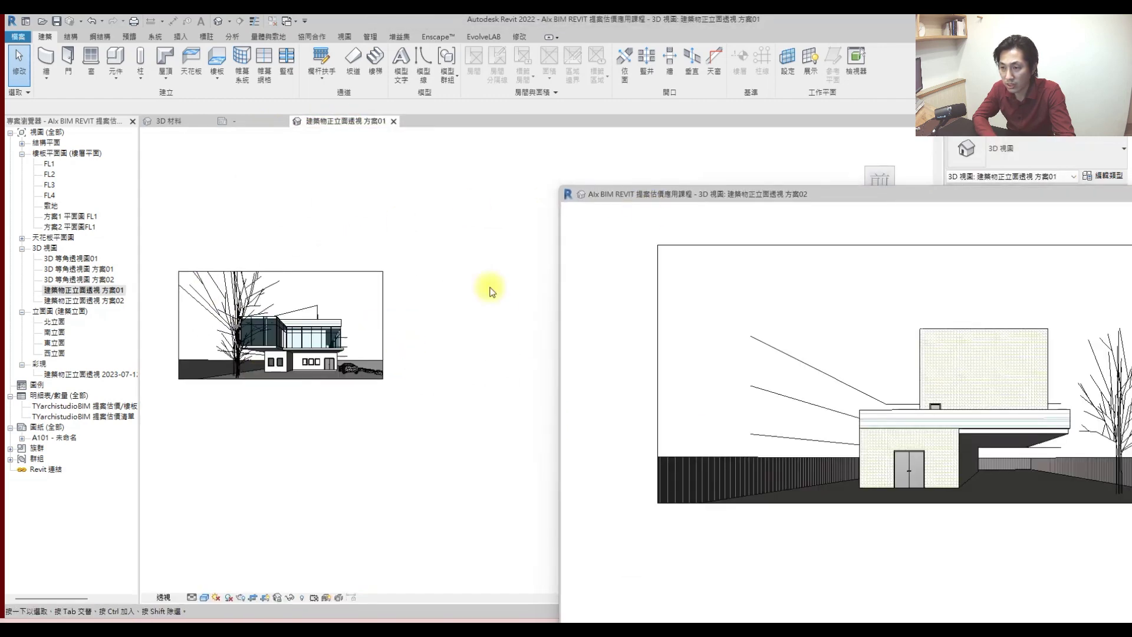
- Resize and position the floating 方案02 perspective window beside the 方案01 perspective to compare both schemes
{"action": "left_click_drag", "start_coordinate": [666, 192], "coordinate": [507, 130]}
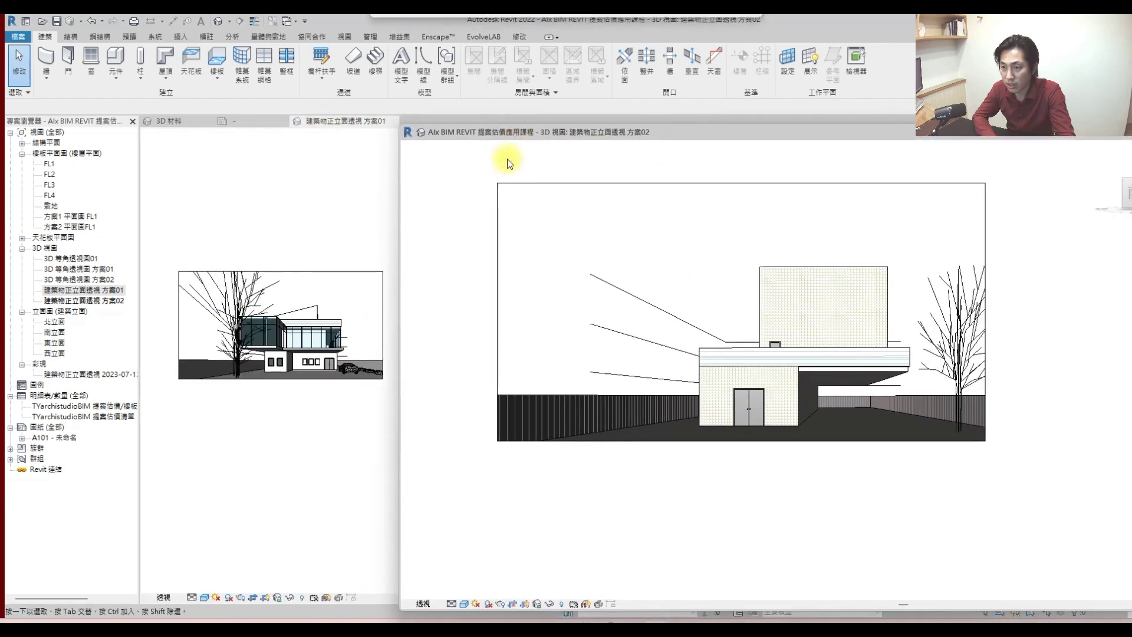
{"action": "left_click_drag", "start_coordinate": [399, 179], "coordinate": [772, 178]}
{"action": "left_click_drag", "start_coordinate": [787, 132], "coordinate": [439, 136]}
{"action": "left_click_drag", "start_coordinate": [631, 138], "coordinate": [619, 202]}
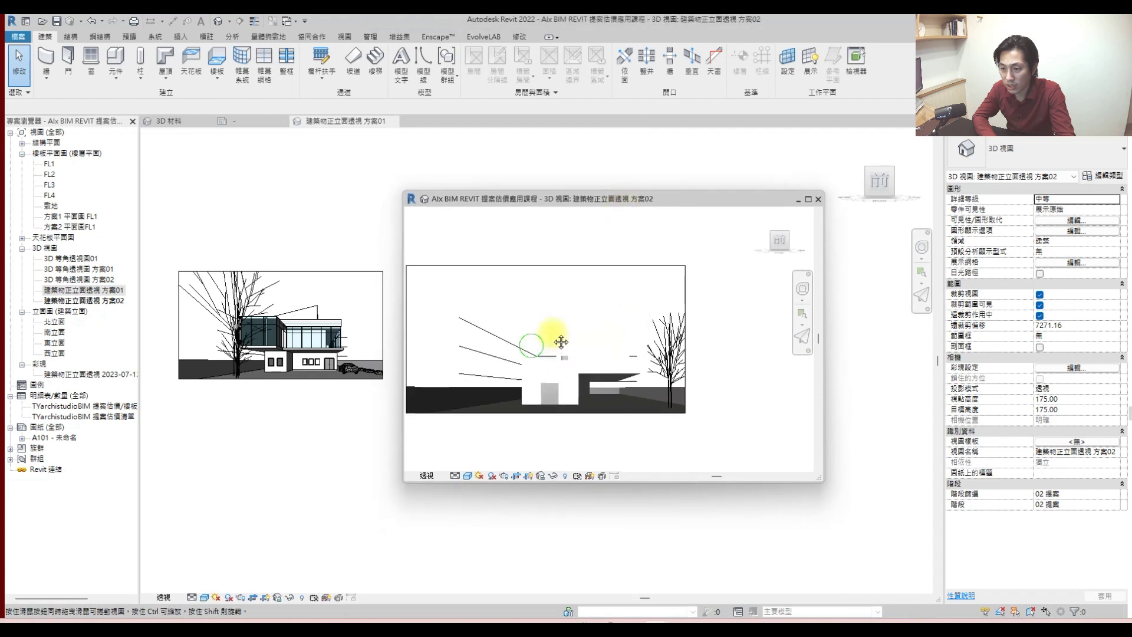
{"action": "scroll", "coordinate": [309, 354], "scroll_direction": "up", "scroll_amount": 3}
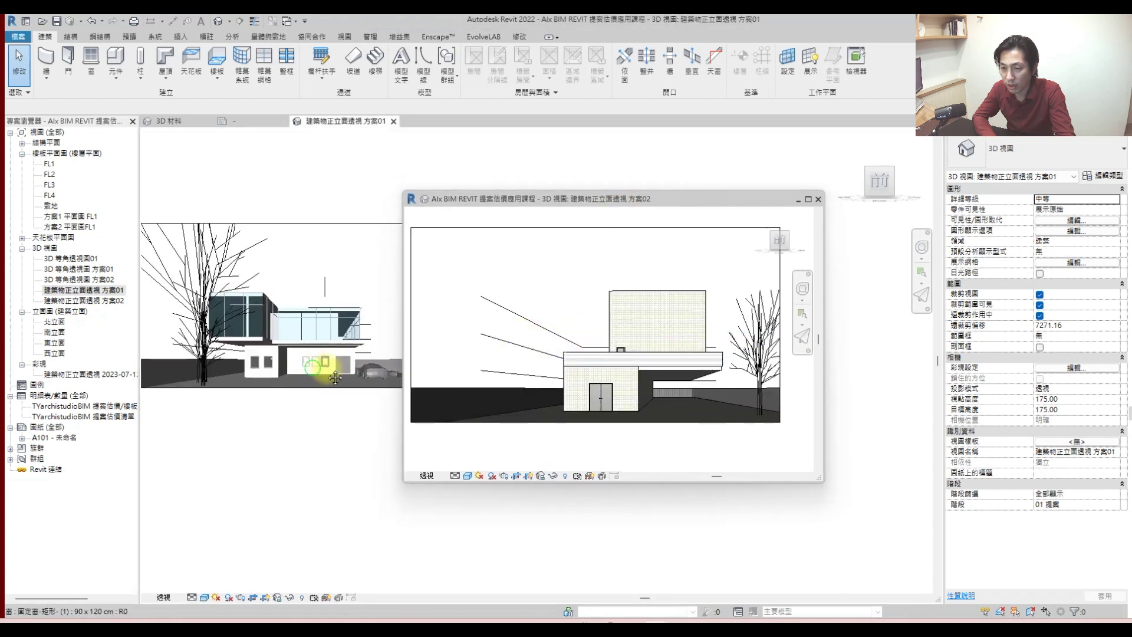
{"action": "left_click", "coordinate": [566, 205]}
{"action": "left_click_drag", "start_coordinate": [568, 208], "coordinate": [670, 211]}
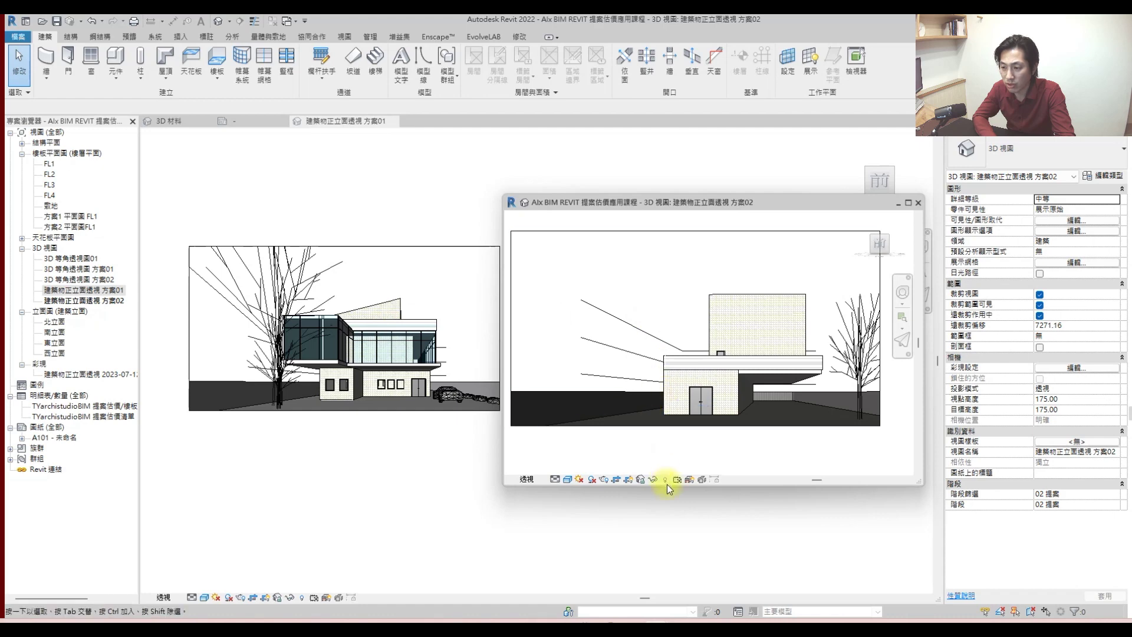
{"action": "left_click_drag", "start_coordinate": [667, 486], "coordinate": [673, 459]}
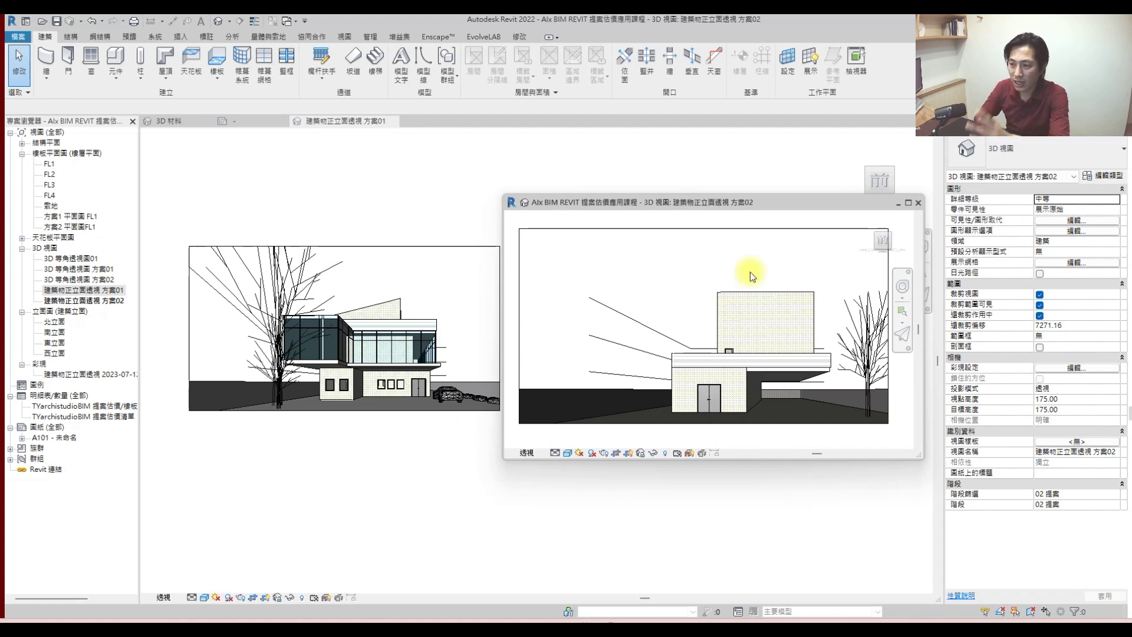
- Dock the 建築物正立面透視 方案02 view back among the open views and start the EvolveLAB Veras AI renderer
{"action": "left_click_drag", "start_coordinate": [705, 197], "coordinate": [577, 121]}
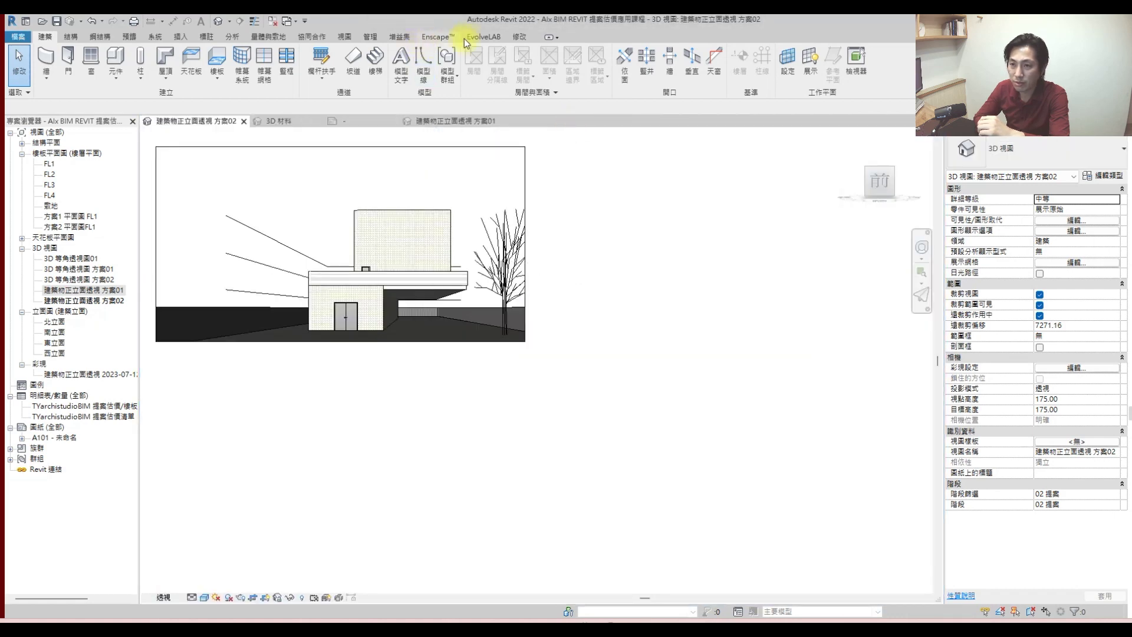
{"action": "left_click", "coordinate": [480, 37]}
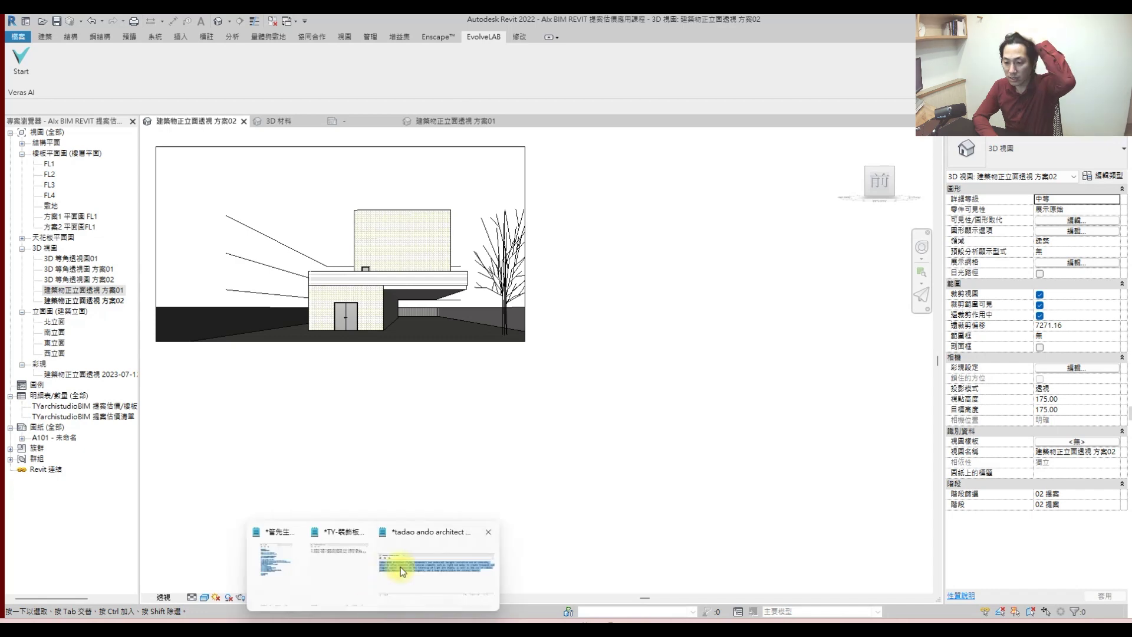
{"action": "left_click", "coordinate": [400, 567]}
{"action": "key", "text": "alt+Tab"}
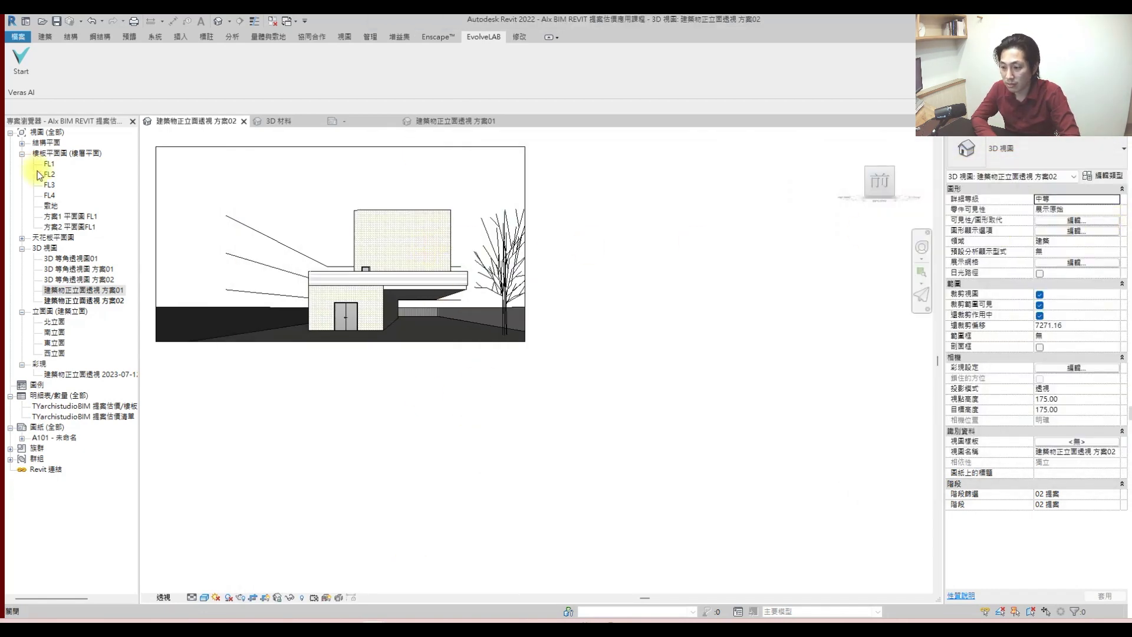
{"action": "left_click", "coordinate": [27, 70]}
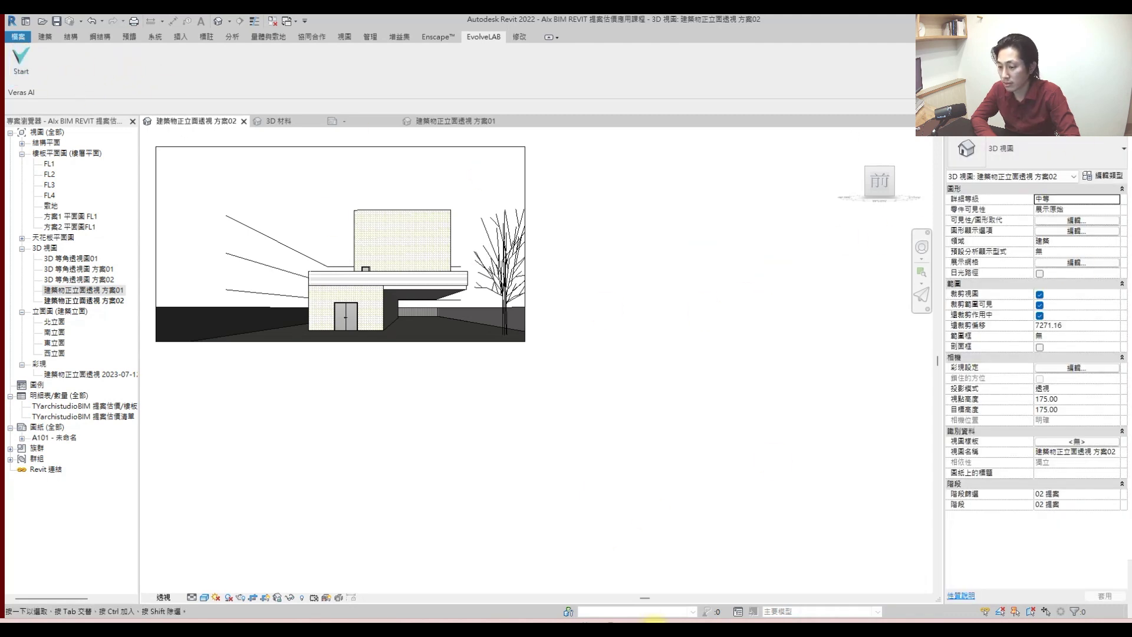
{"action": "left_click", "coordinate": [697, 592]}
{"action": "left_click", "coordinate": [572, 39]}
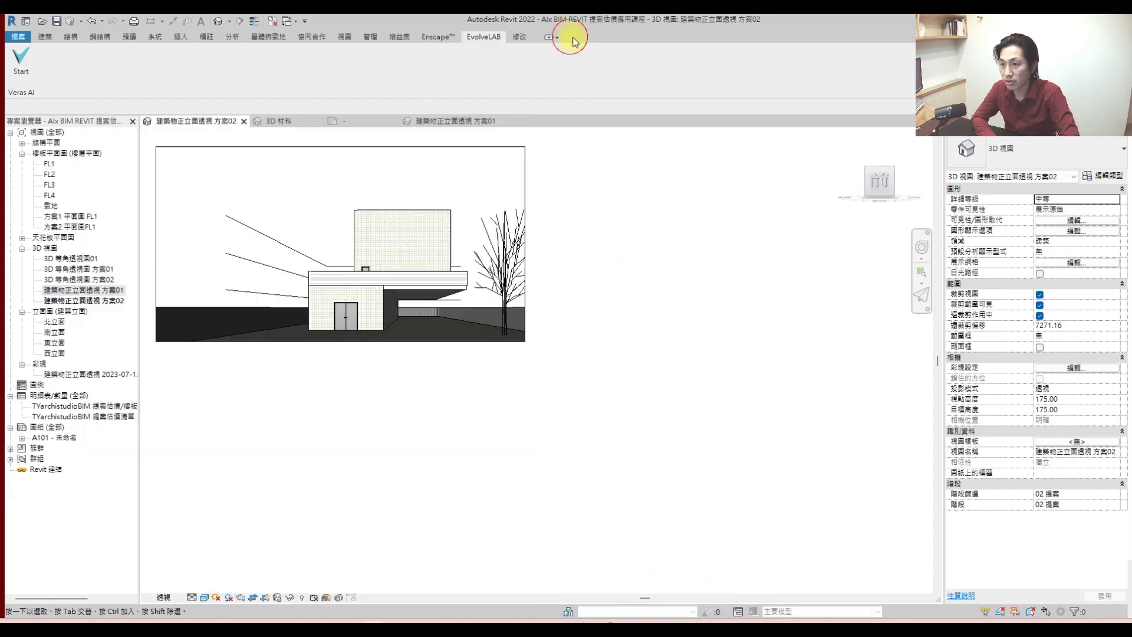
{"action": "left_click", "coordinate": [21, 59]}
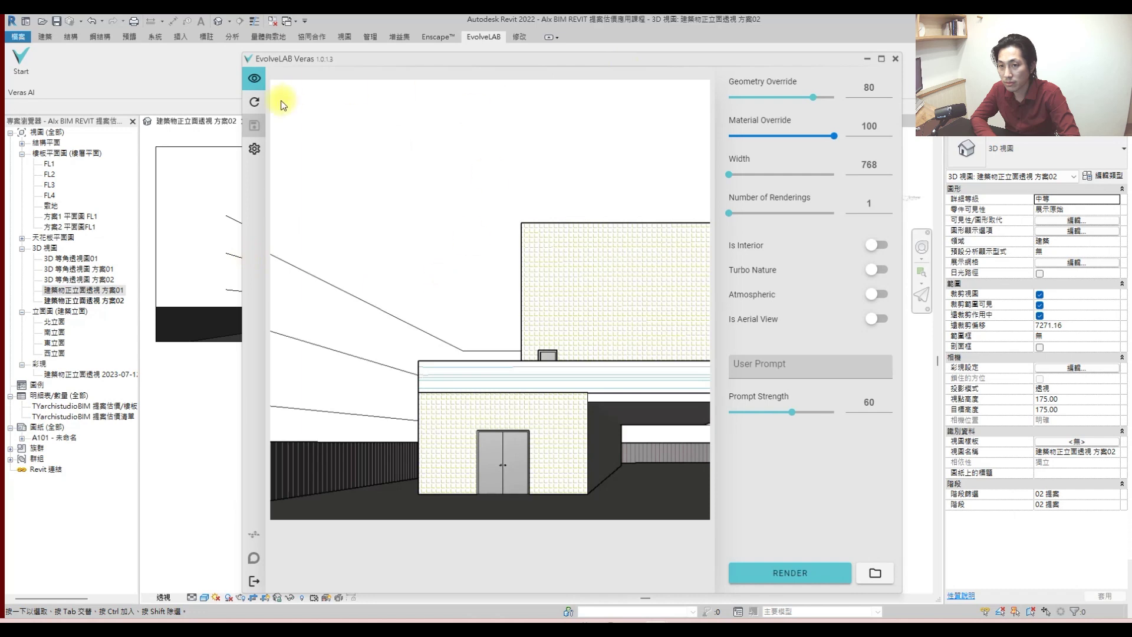
- Fit the whole 方案02 perspective into the Veras preview and set the rendering width to 1344
{"action": "left_click_drag", "start_coordinate": [341, 62], "coordinate": [678, 64]}
{"action": "scroll", "coordinate": [292, 310], "scroll_direction": "down", "scroll_amount": 3}
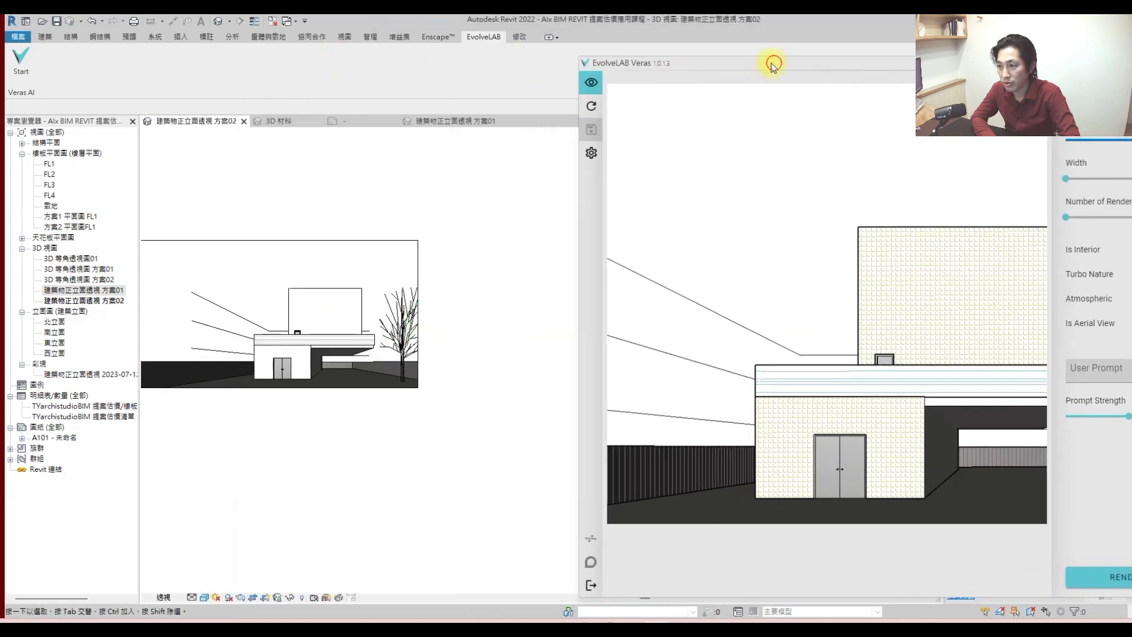
{"action": "left_click_drag", "start_coordinate": [771, 63], "coordinate": [539, 54]}
{"action": "left_click_drag", "start_coordinate": [890, 172], "coordinate": [942, 166]}
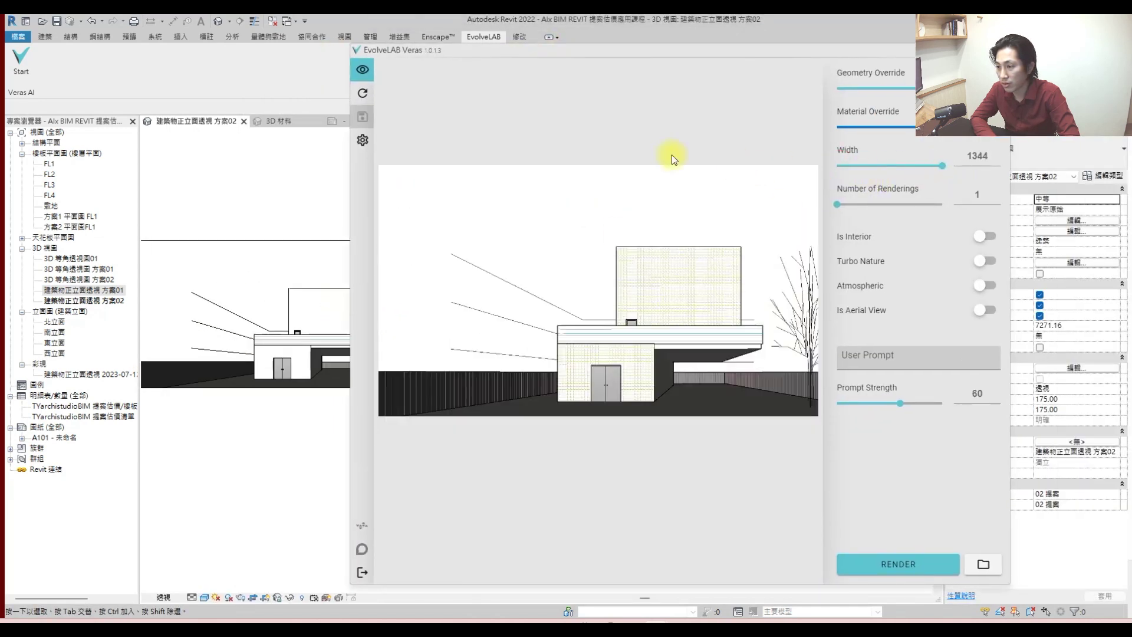
- Enter the "tadao ando architect style, minimalist and modernist designs" prompt, set the number of renderings to 3 and render the 方案02 perspective
{"action": "left_click", "coordinate": [902, 366]}
{"action": "type", "text": "tadao ando architect style, minimalist and modernist designs.innovative use of concrete, which he often combines with natural elements such as light and water to create tranquil and elegant spaces. emphasizes the interplay of light and shadow, as well as the use of simple geometric forms.simplicity, elegance, and a deep appreciation for natural beauty."}
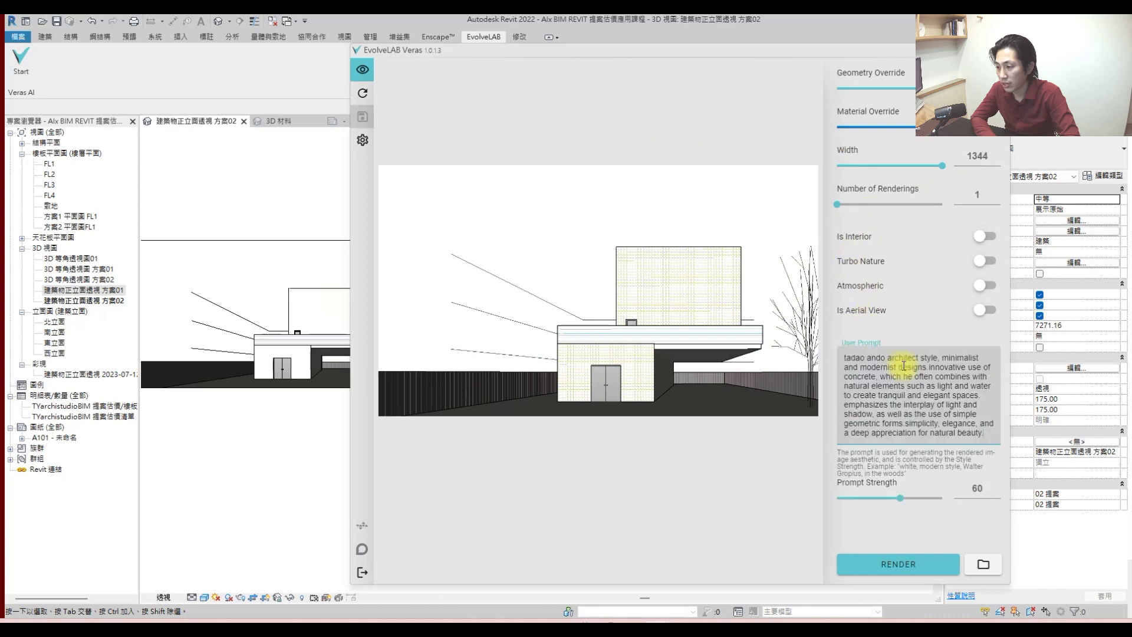
{"action": "left_click_drag", "start_coordinate": [865, 52], "coordinate": [902, 145]}
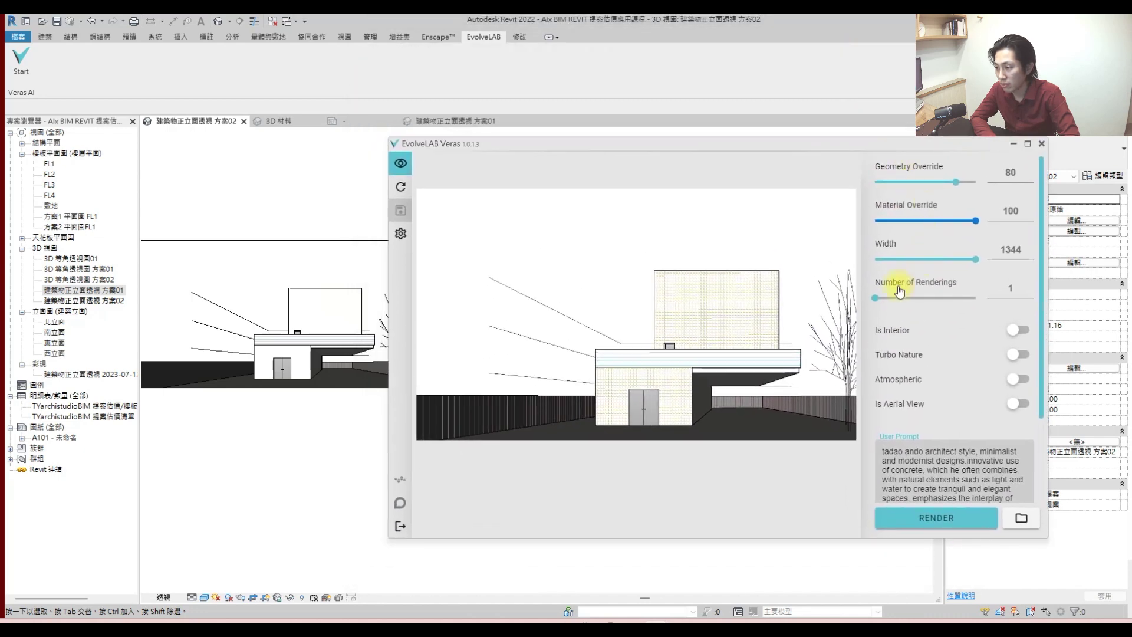
{"action": "left_click_drag", "start_coordinate": [923, 305], "coordinate": [942, 298]}
{"action": "left_click", "coordinate": [936, 518]}
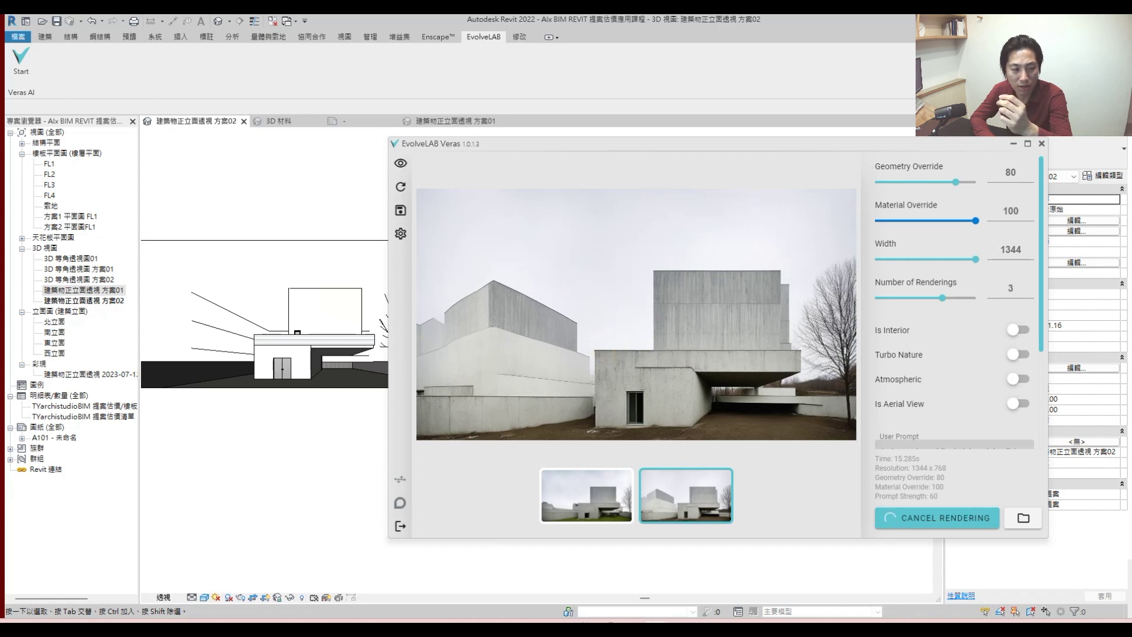
- Capture two screenshots of the Veras renderings together with the 方案02 perspective behind the Veras window
{"action": "key", "text": "ctrl+alt+a"}
{"action": "left_click_drag", "start_coordinate": [140, 139], "coordinate": [1046, 575]}
{"action": "left_click", "coordinate": [1035, 589]}
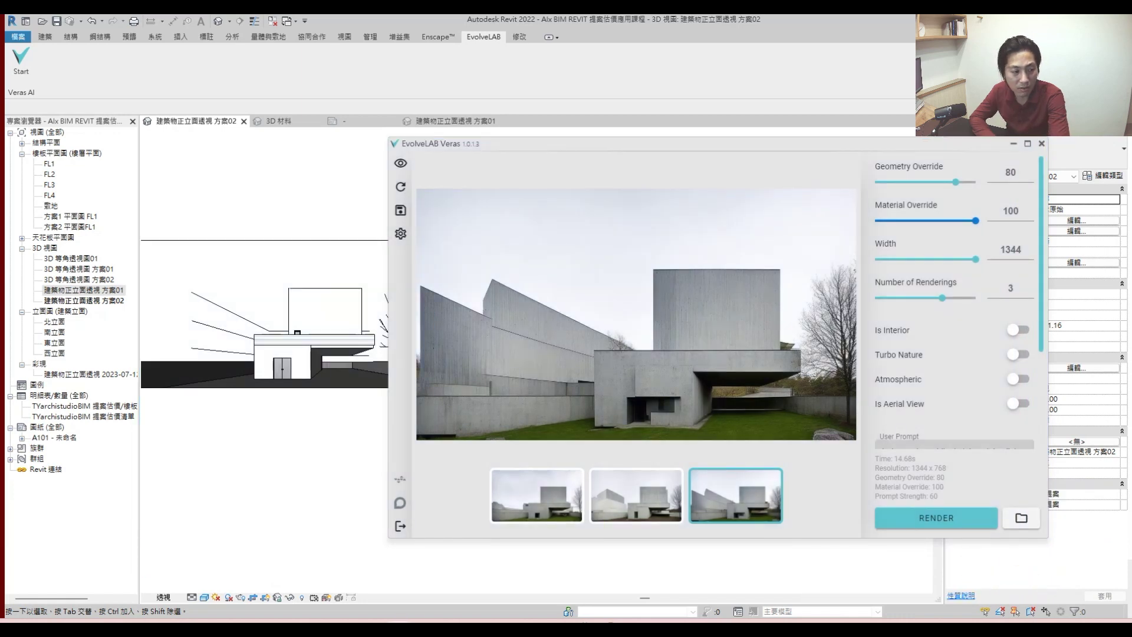
{"action": "key", "text": "ctrl+alt+a"}
{"action": "left_click_drag", "start_coordinate": [20, 129], "coordinate": [1049, 583]}
{"action": "left_click", "coordinate": [1041, 601]}
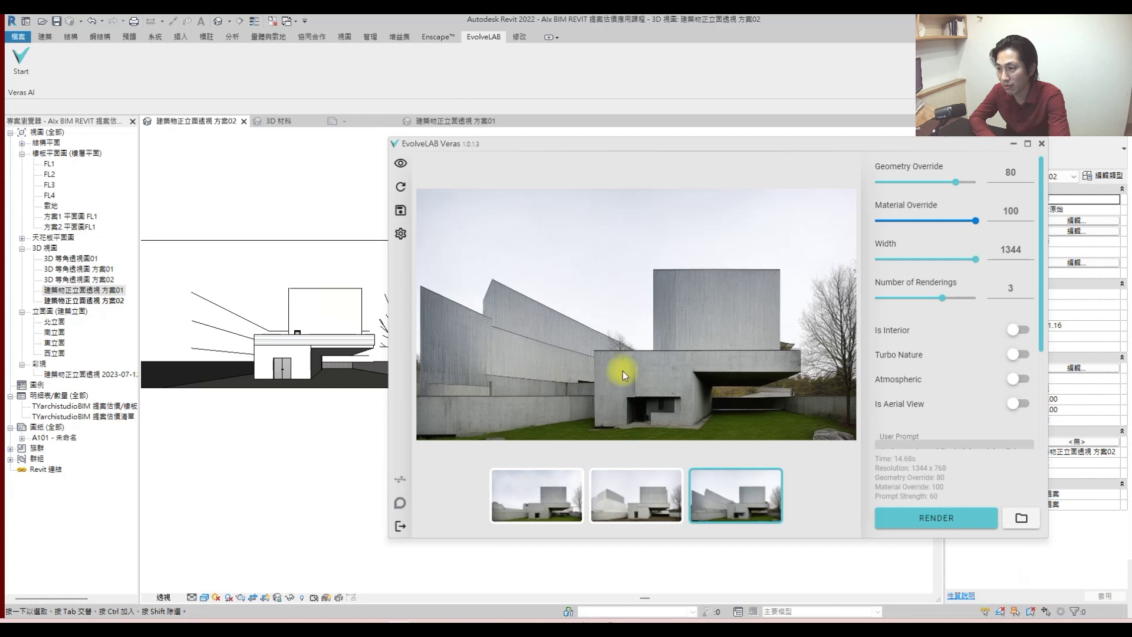
- Close Veras and permanently hide the three level planes in the 建築物正立面透視 方案02 view
{"action": "left_click", "coordinate": [1042, 144]}
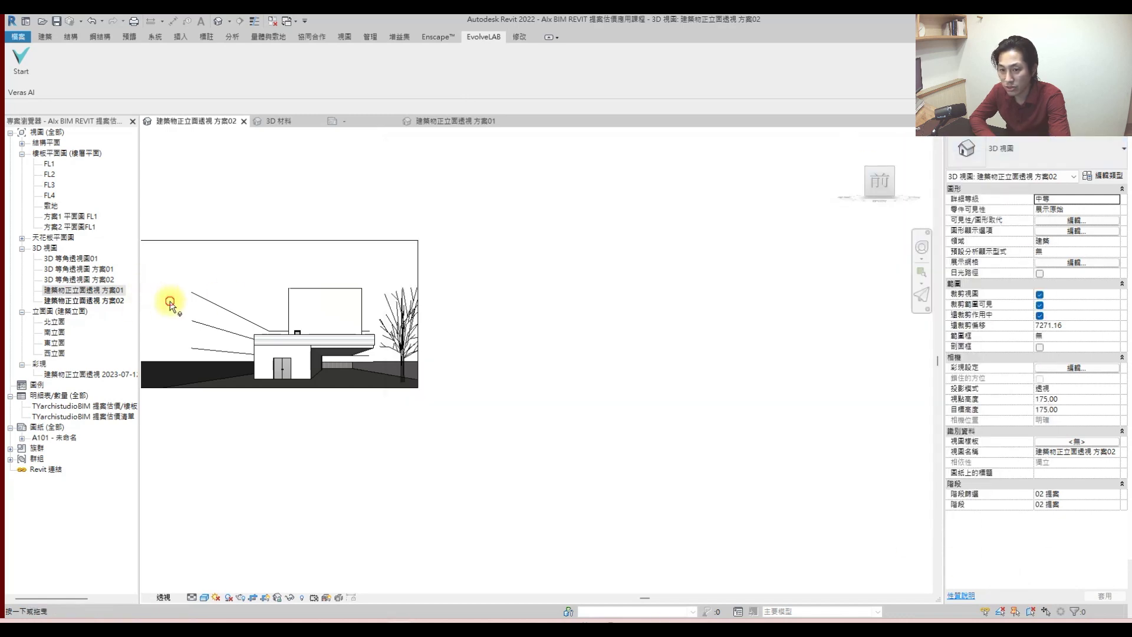
{"action": "left_click", "coordinate": [196, 352]}
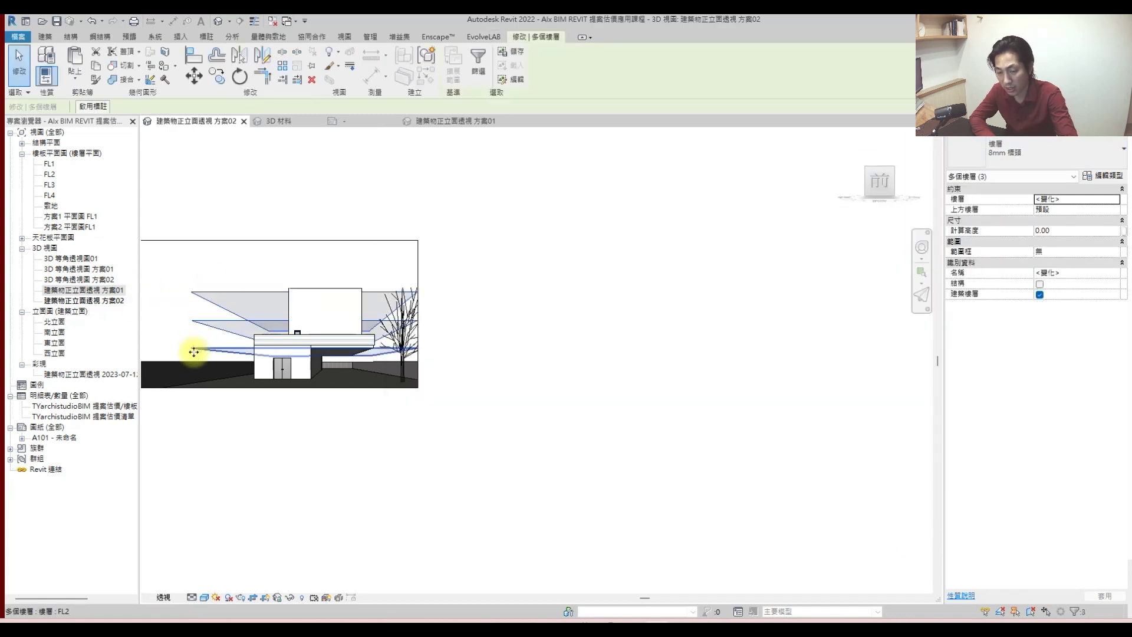
{"action": "key", "text": "h"}
{"action": "key", "text": "h"}
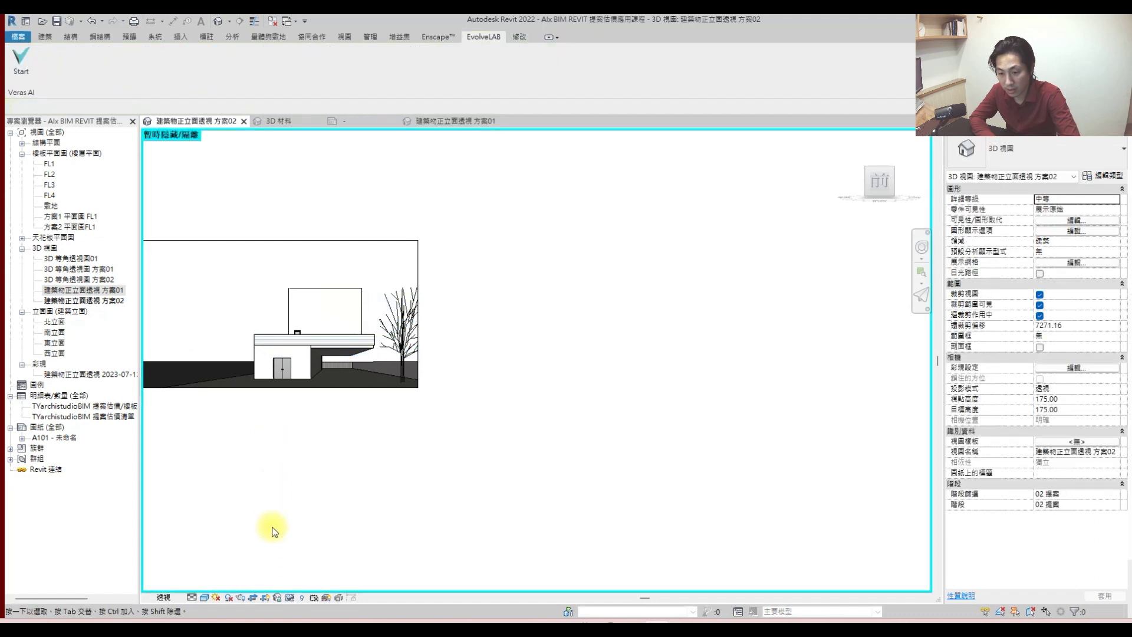
{"action": "left_click", "coordinate": [290, 597]}
{"action": "left_click", "coordinate": [322, 516]}
- Restart Veras and set width 1344, 3 renderings, Turbo Nature on and the "tadao ando architect style, minimalist and modernist designs" prompt
{"action": "left_click", "coordinate": [21, 59]}
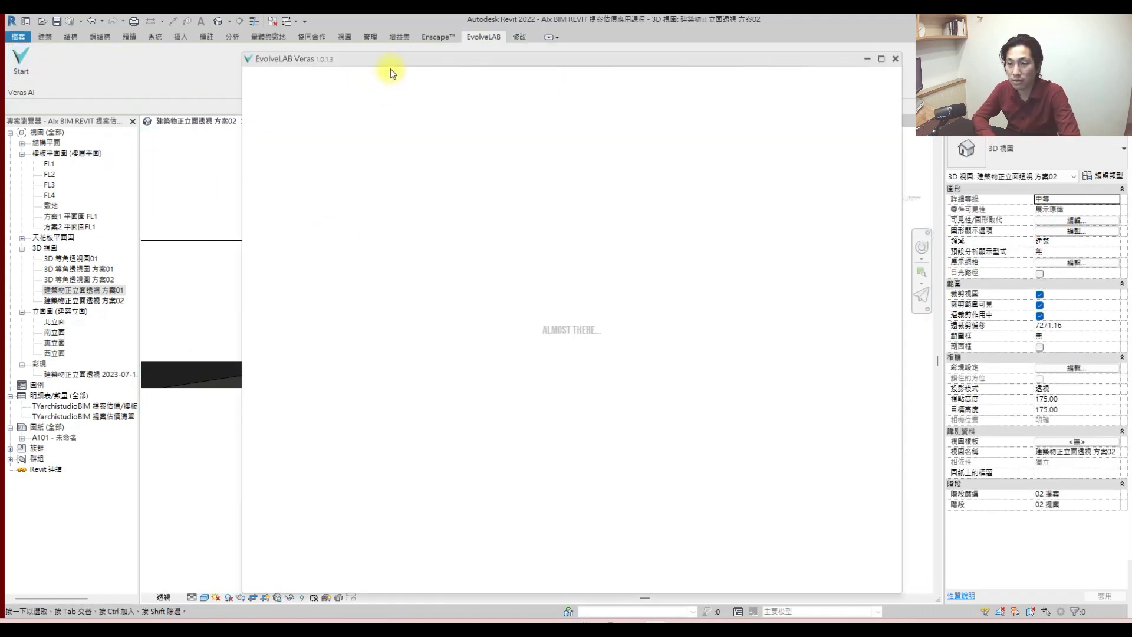
{"action": "left_click_drag", "start_coordinate": [728, 174], "coordinate": [833, 175]}
{"action": "left_click_drag", "start_coordinate": [751, 214], "coordinate": [799, 213]}
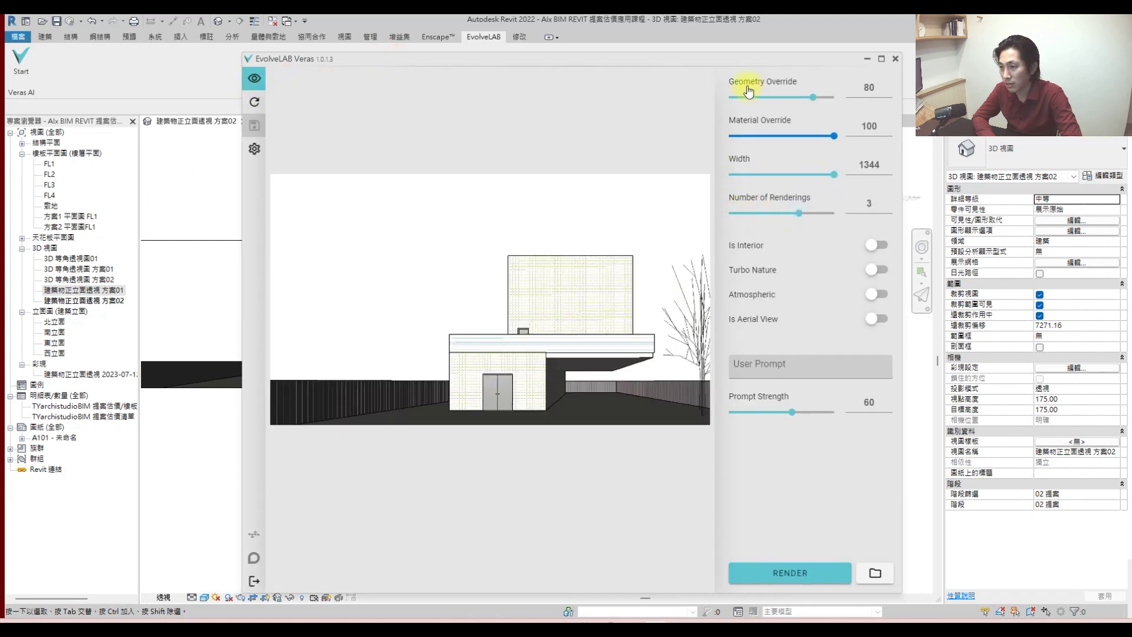
{"action": "left_click_drag", "start_coordinate": [731, 54], "coordinate": [926, 155]}
{"action": "left_click", "coordinate": [968, 472]}
{"action": "type", "text": "tadao ando architect style, minimalist and modernist designs.innovative use of concrete, which he often combines with natural elements such as light and water to create tranquil and elegant spaces. emphasizes the interplay of light and shadow, as well as the use of simple geometric forms.simplicity, elegance, and a deep appreciation for natural beauty."}
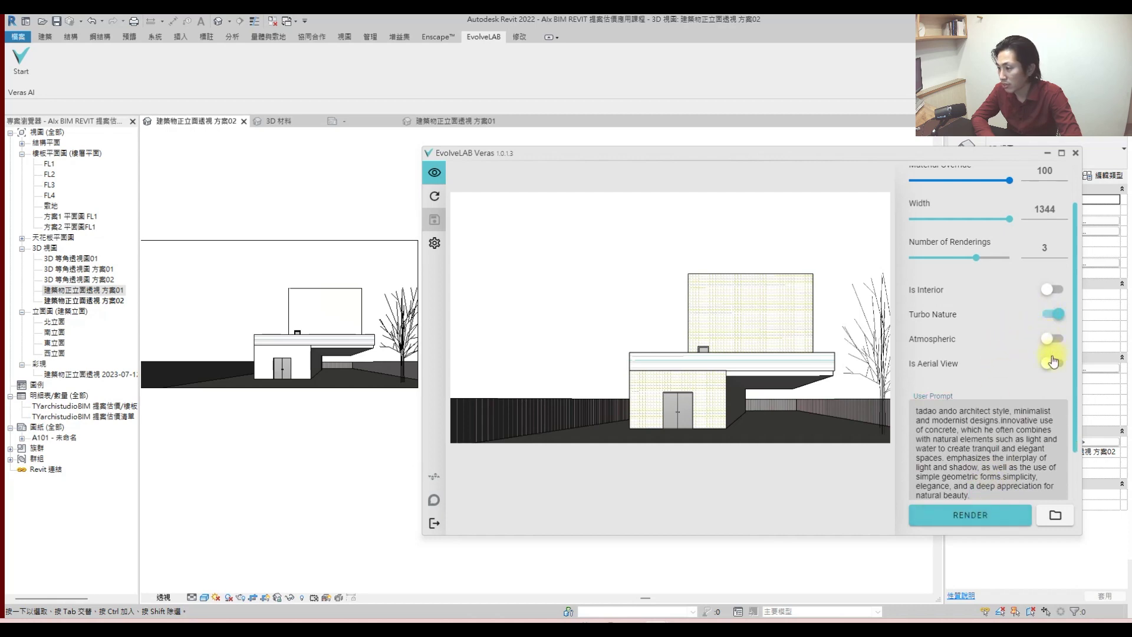
- Render the 方案02 perspective without level planes, open the output folder and close Veras
{"action": "left_click", "coordinate": [981, 516]}
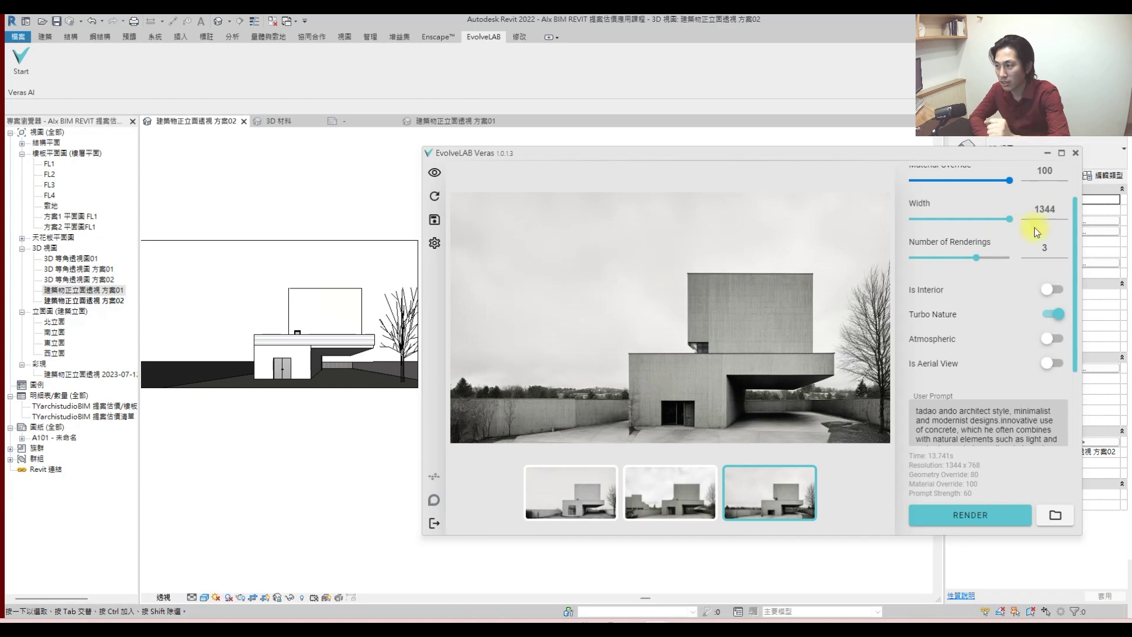
{"action": "left_click", "coordinate": [1054, 510]}
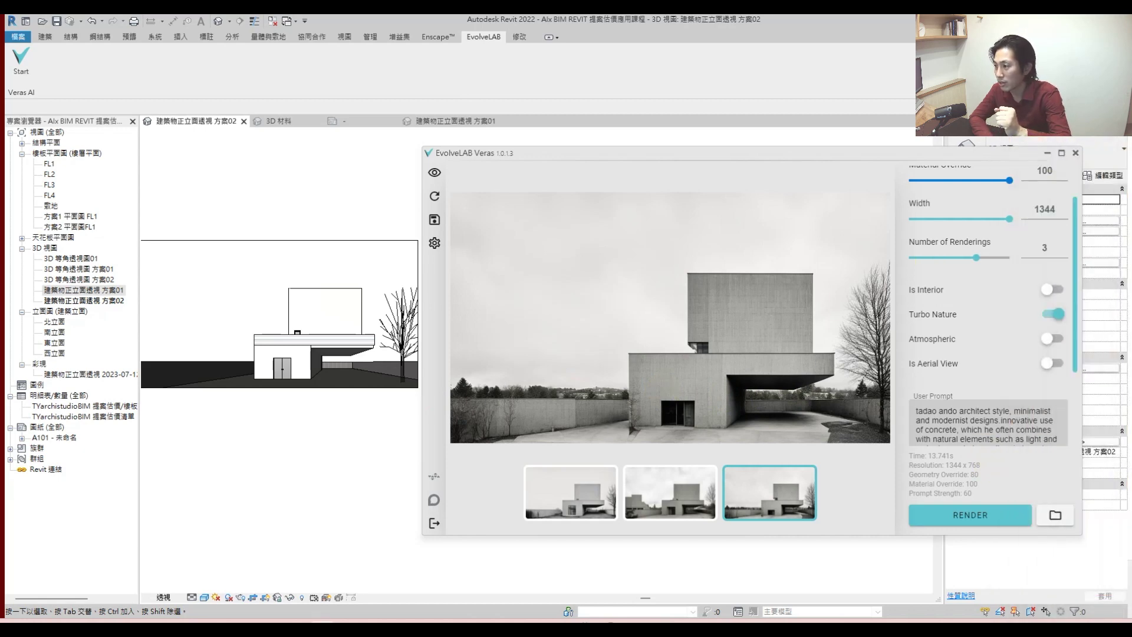
{"action": "left_click", "coordinate": [1075, 154]}
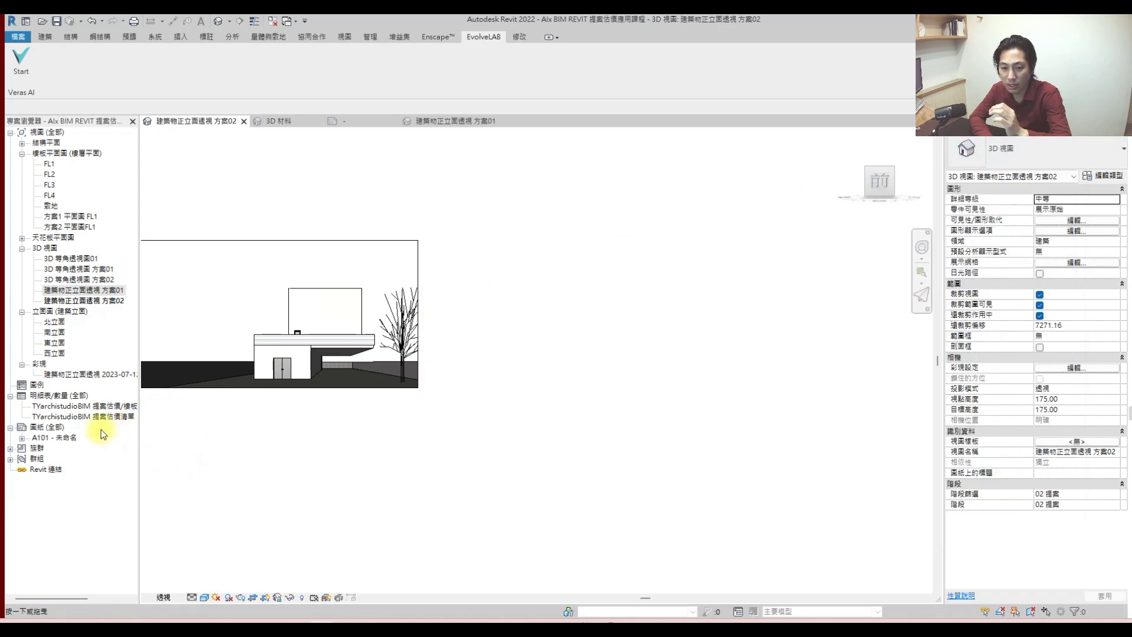
- Open sheet A101 - 未命名 and place the 方案2 平面圖FL1 floor plan on it
{"action": "double_click", "coordinate": [59, 436]}
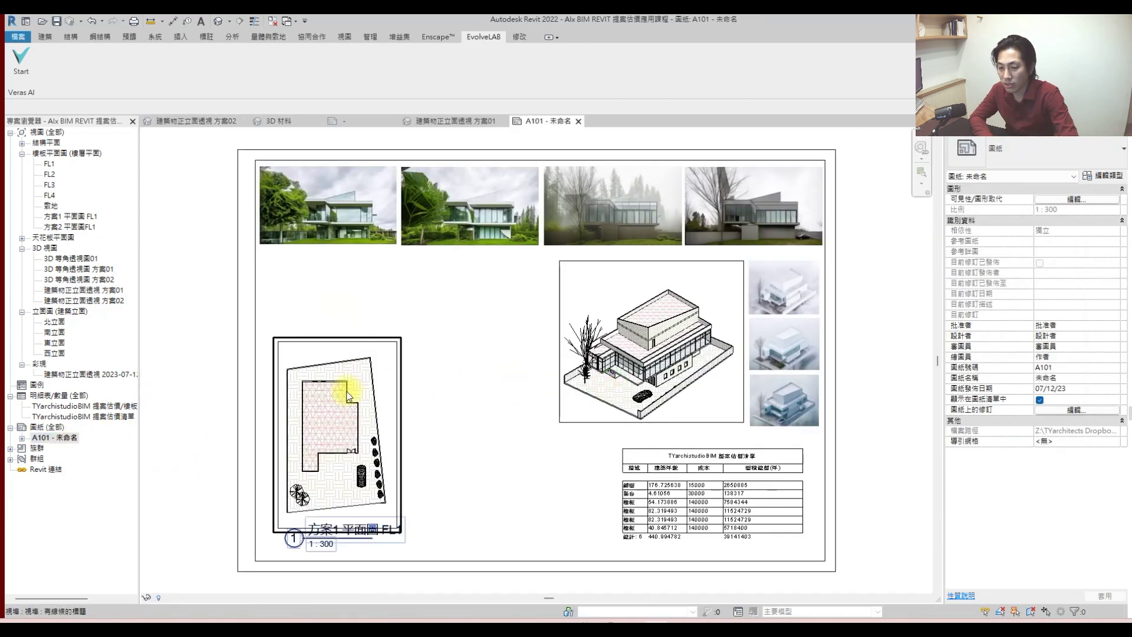
{"action": "left_click", "coordinate": [348, 397]}
{"action": "left_click_drag", "start_coordinate": [86, 230], "coordinate": [499, 409]}
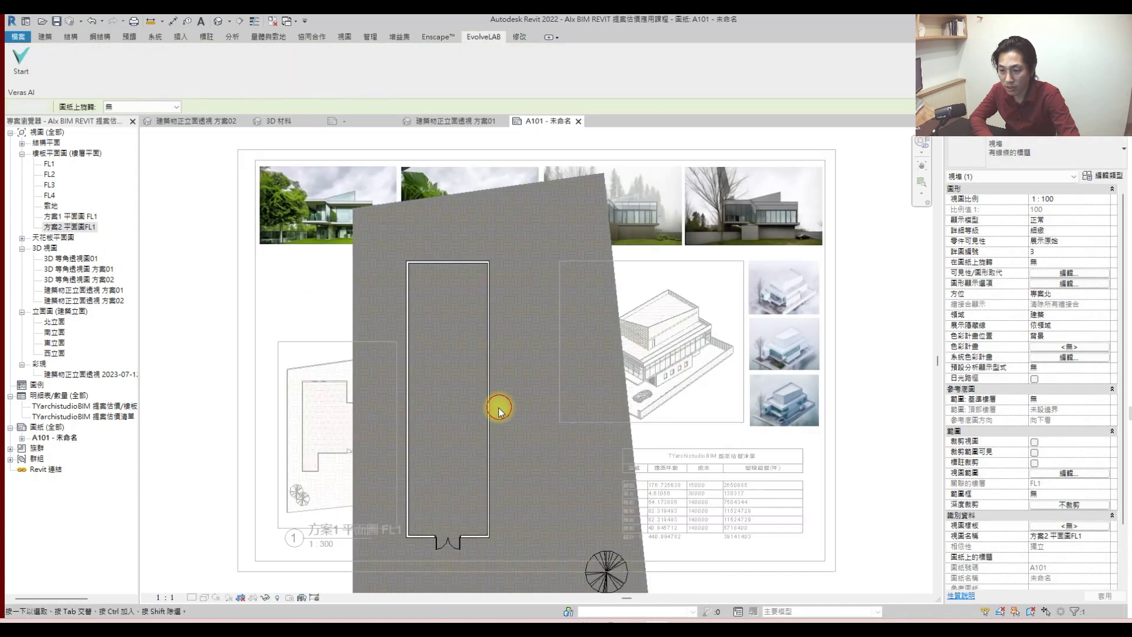
{"action": "left_click", "coordinate": [499, 409]}
- Set the placed 方案2 平面圖FL1 view to a custom scale of 1:300 and change its visual style
{"action": "left_click", "coordinate": [171, 598]}
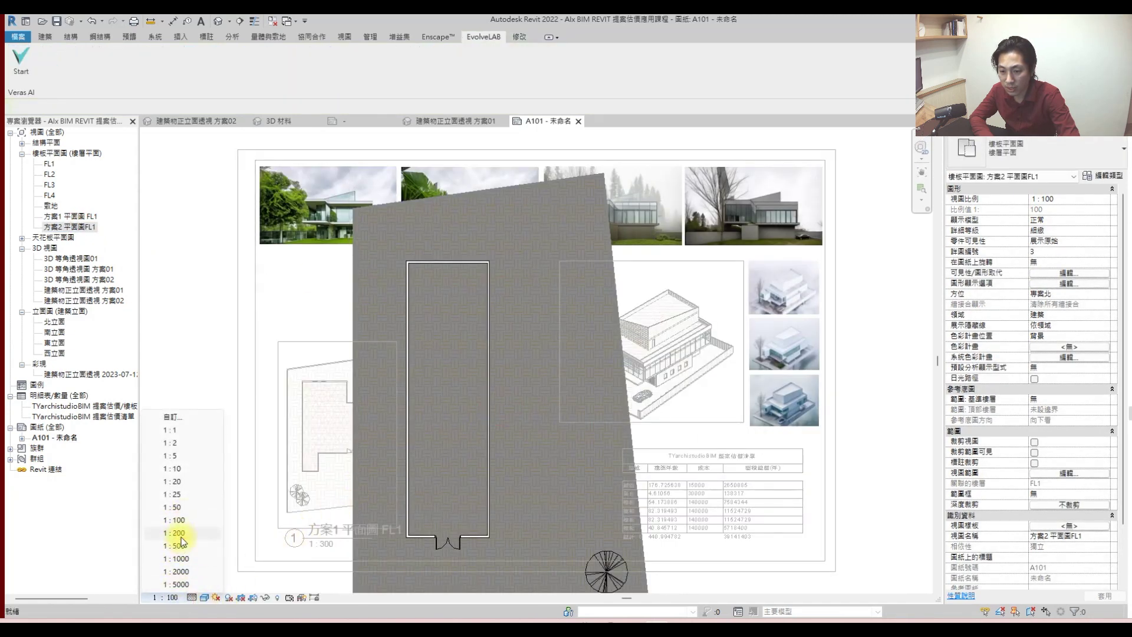
{"action": "left_click", "coordinate": [182, 539]}
{"action": "left_click", "coordinate": [171, 598]}
{"action": "left_click", "coordinate": [193, 417]}
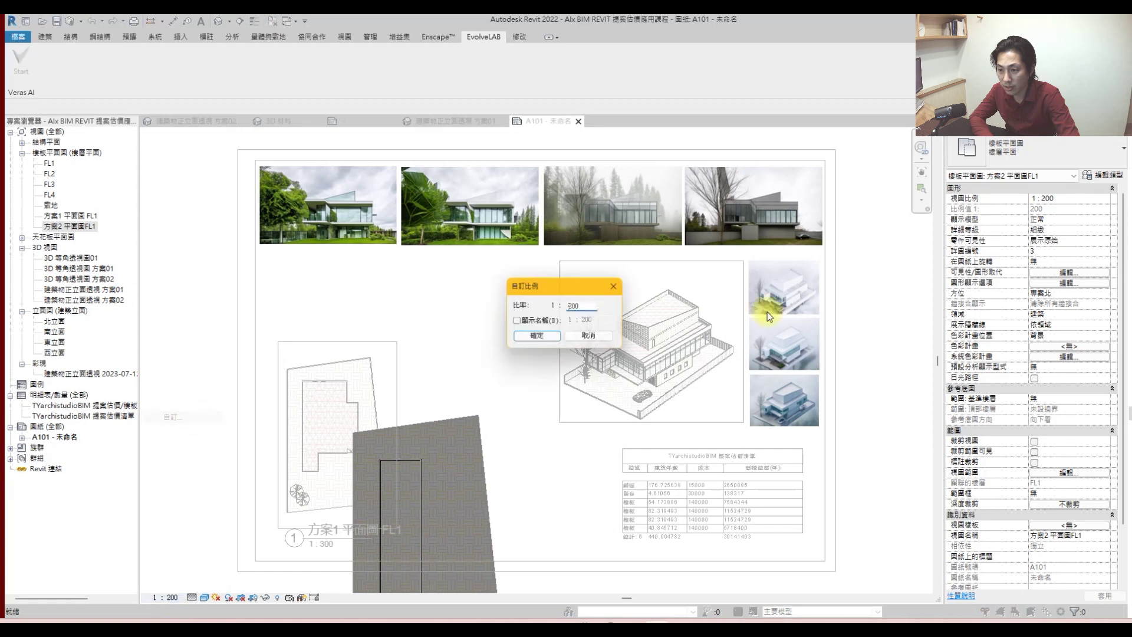
{"action": "type", "text": "300"}
{"action": "left_click", "coordinate": [536, 337]}
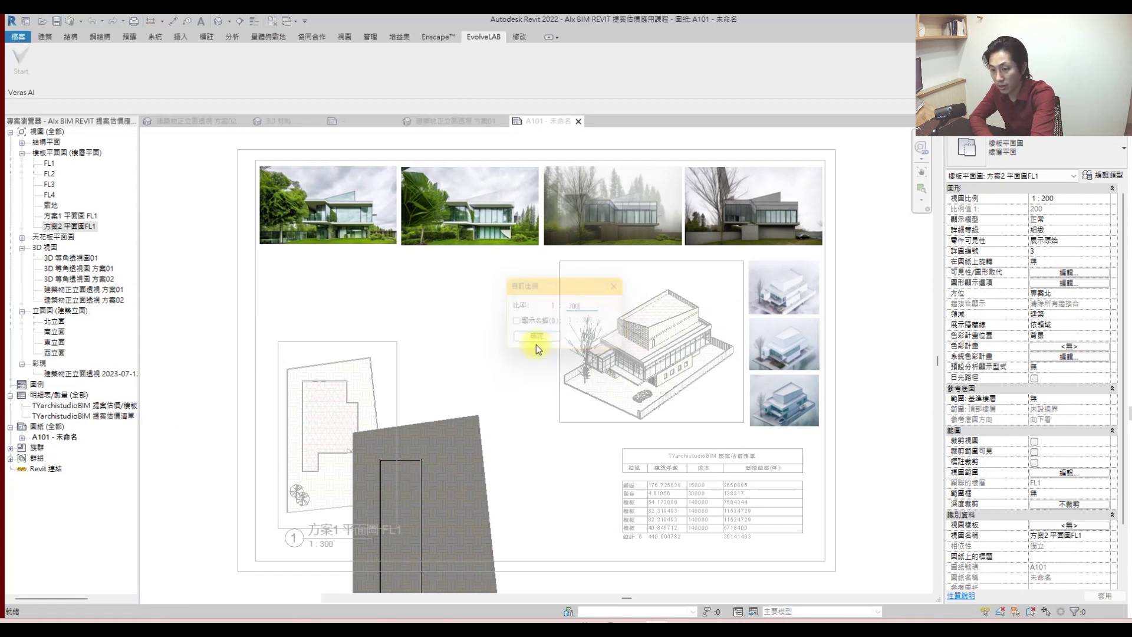
{"action": "left_click", "coordinate": [208, 597]}
{"action": "left_click", "coordinate": [230, 545]}
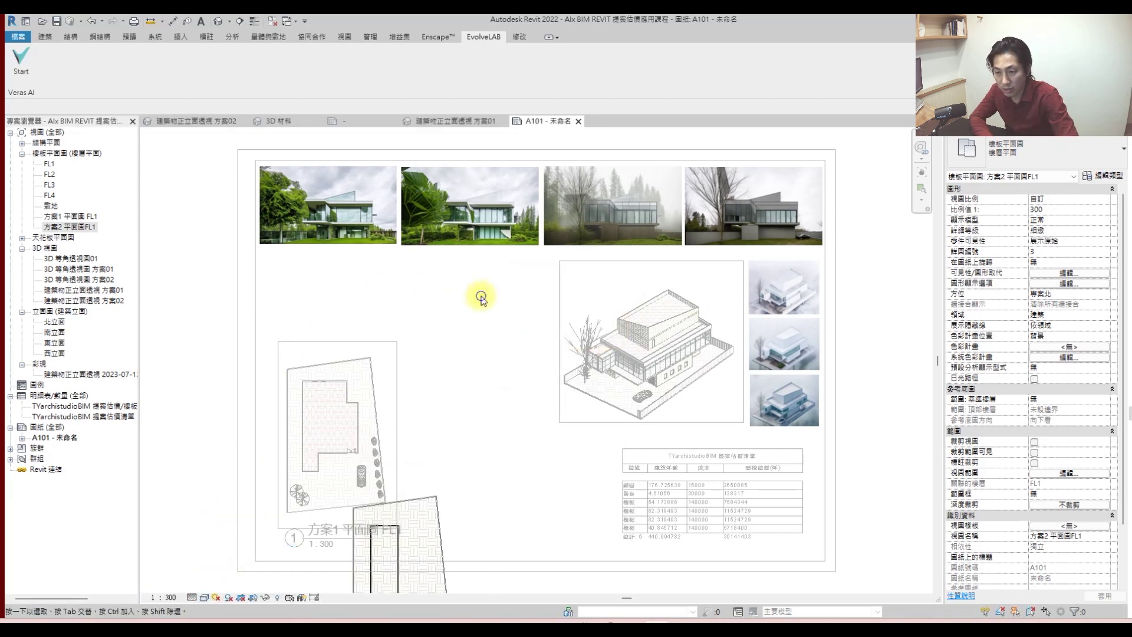
- Deactivate the 方案2 平面圖FL1 view and delete its viewport from sheet A101
{"action": "right_click", "coordinate": [482, 300]}
{"action": "left_click", "coordinate": [514, 357]}
{"action": "scroll", "coordinate": [447, 351], "scroll_direction": "down", "scroll_amount": 3}
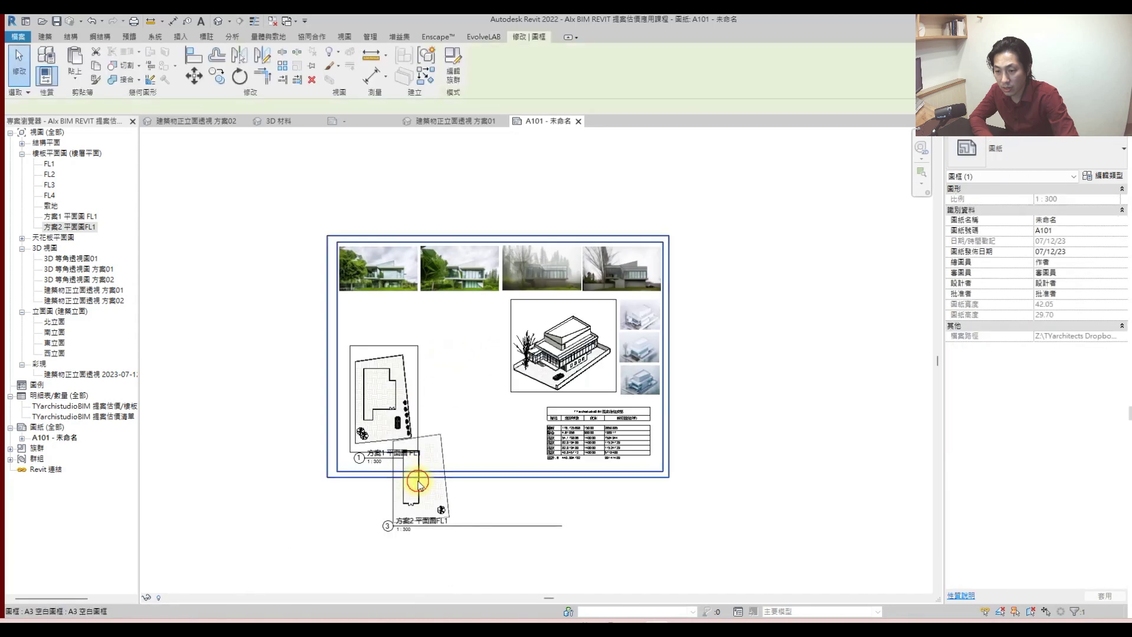
{"action": "right_click", "coordinate": [497, 486]}
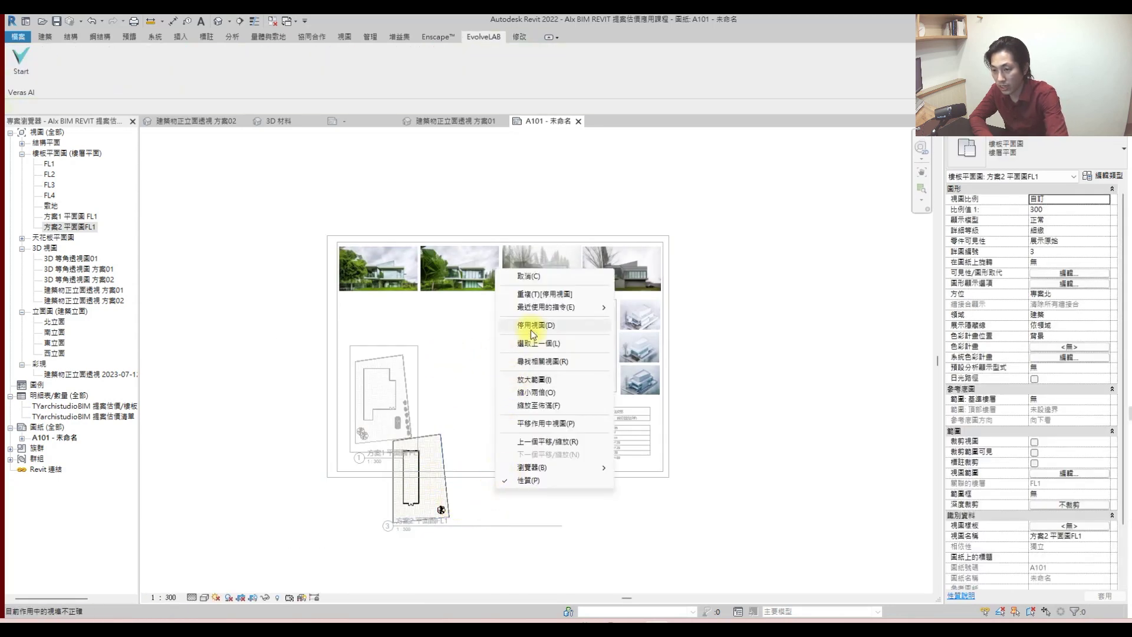
{"action": "left_click", "coordinate": [531, 329]}
{"action": "left_click", "coordinate": [424, 505]}
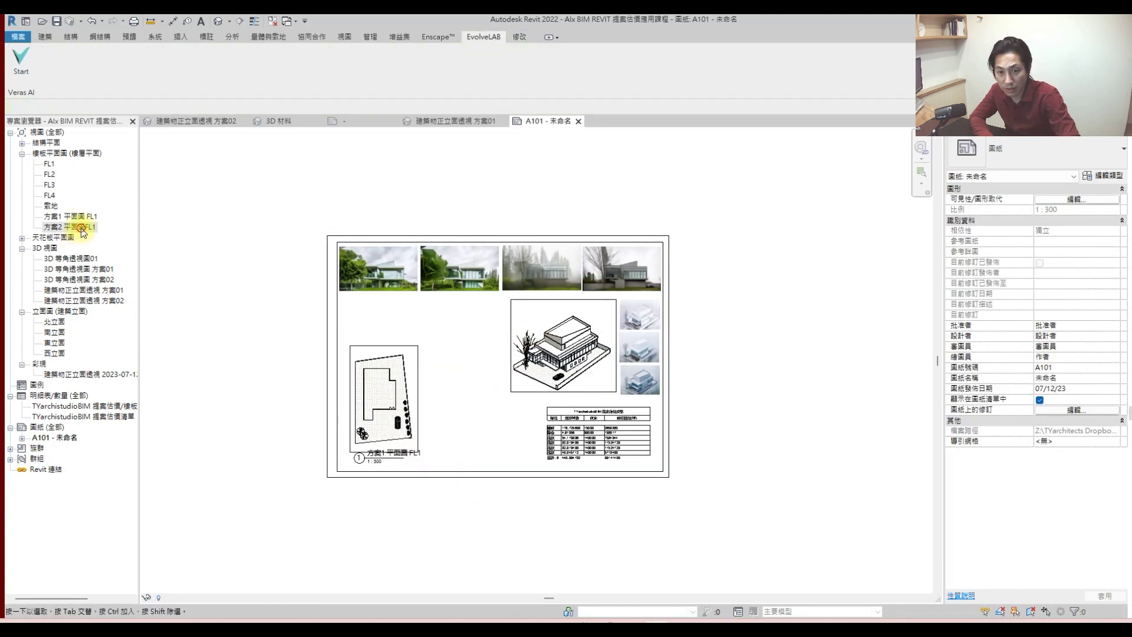
- Open the 方案2 平面圖FL1 view and crop it around the site with the crop region shown
{"action": "double_click", "coordinate": [70, 226]}
{"action": "left_click", "coordinate": [289, 597]}
{"action": "left_click", "coordinate": [301, 597]}
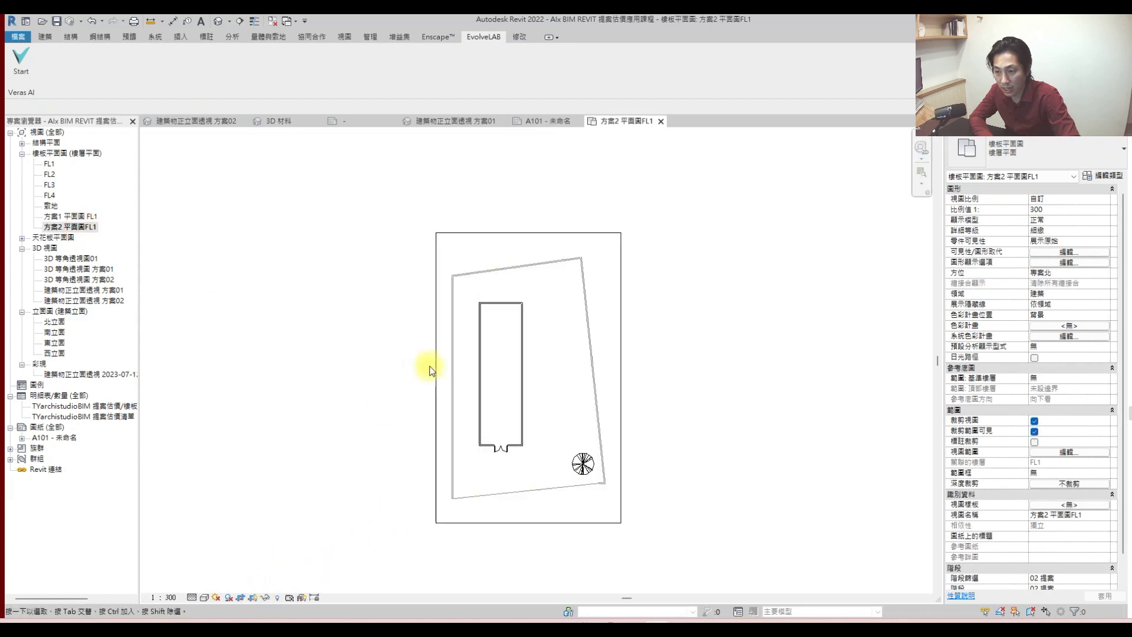
- Return to sheet A101 and place the cropped 方案2 平面圖FL1 plan beside the 方案1 plan
{"action": "double_click", "coordinate": [74, 417]}
{"action": "double_click", "coordinate": [59, 438]}
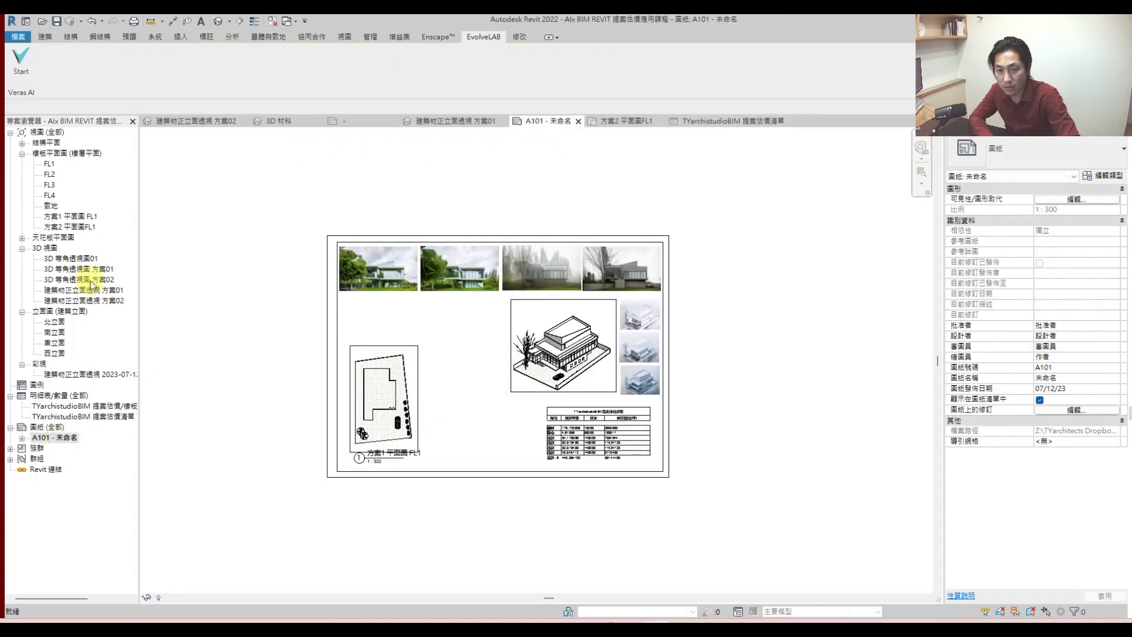
{"action": "left_click", "coordinate": [69, 227]}
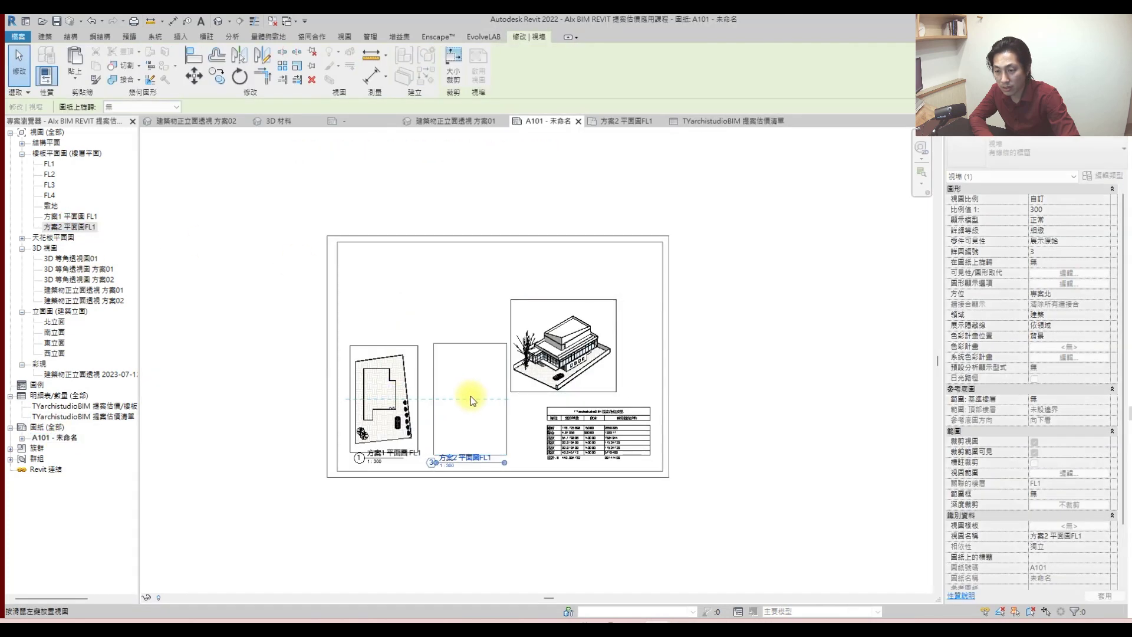
{"action": "left_click", "coordinate": [463, 394]}
- Move the title of the 方案2 plan viewport level with the title of the 方案1 plan
{"action": "scroll", "coordinate": [465, 412], "scroll_direction": "up", "scroll_amount": 2}
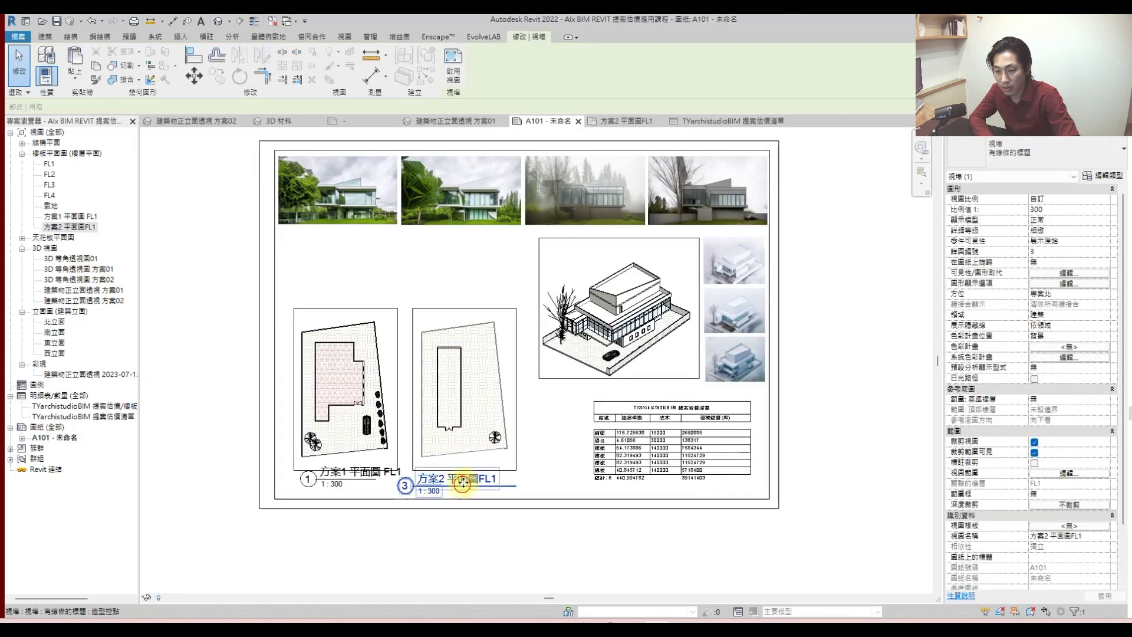
{"action": "left_click", "coordinate": [471, 451]}
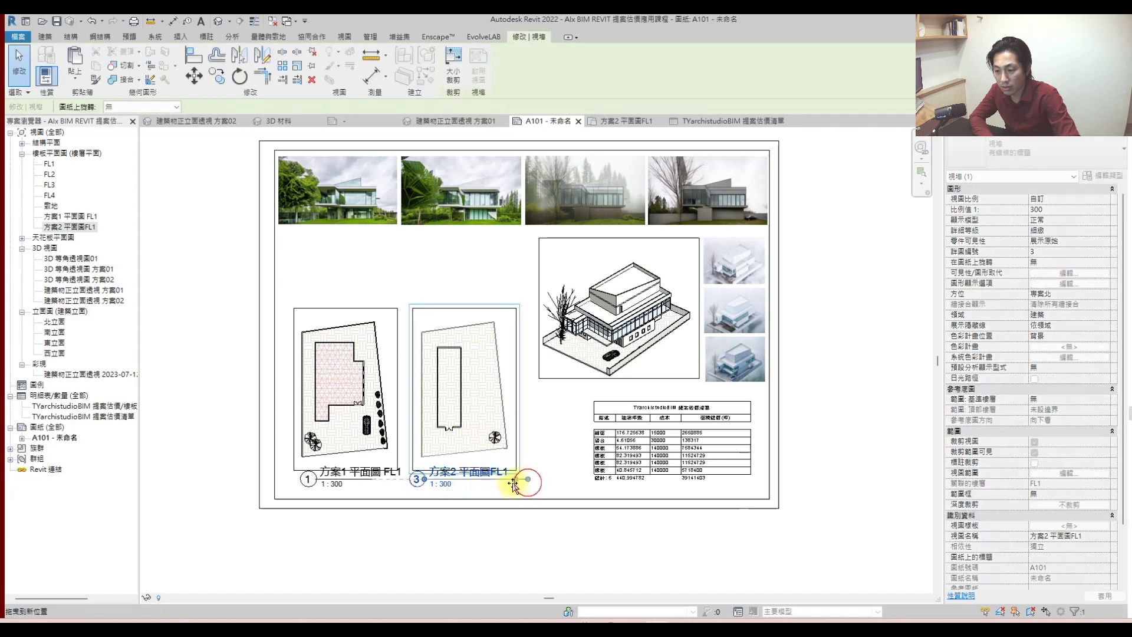
{"action": "left_click_drag", "start_coordinate": [506, 498], "coordinate": [369, 448]}
- Set the isometric viewport on the sheet to a custom scale of 1:400 and move it closer to its rendering thumbnails
{"action": "left_click", "coordinate": [611, 322]}
{"action": "scroll", "coordinate": [613, 330], "scroll_direction": "down", "scroll_amount": 1}
{"action": "double_click", "coordinate": [617, 322]}
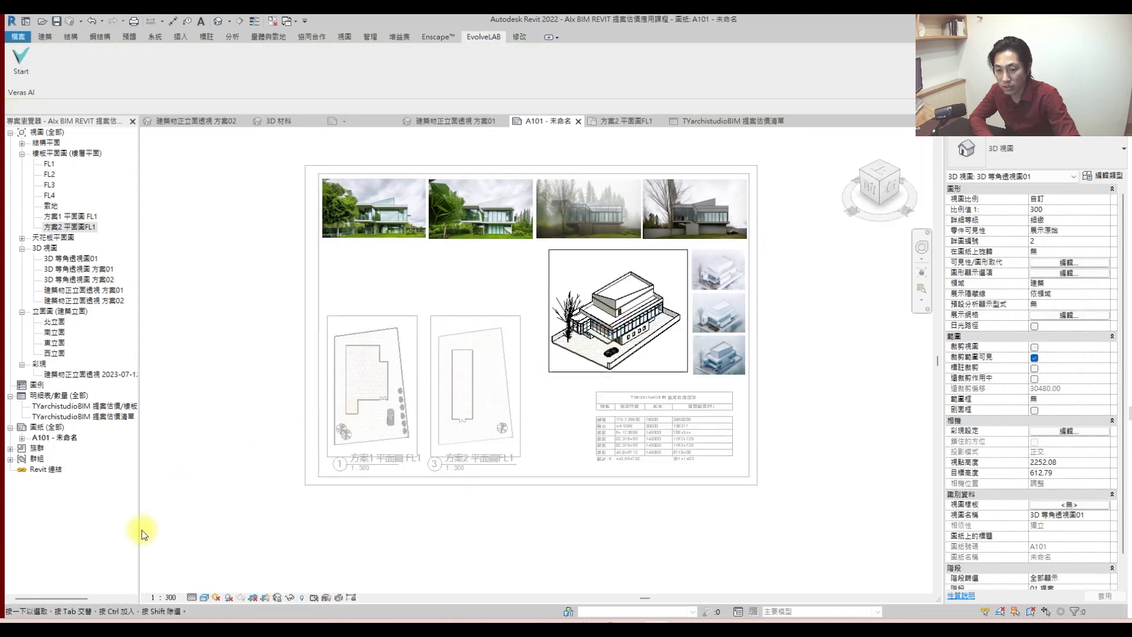
{"action": "left_click", "coordinate": [172, 597]}
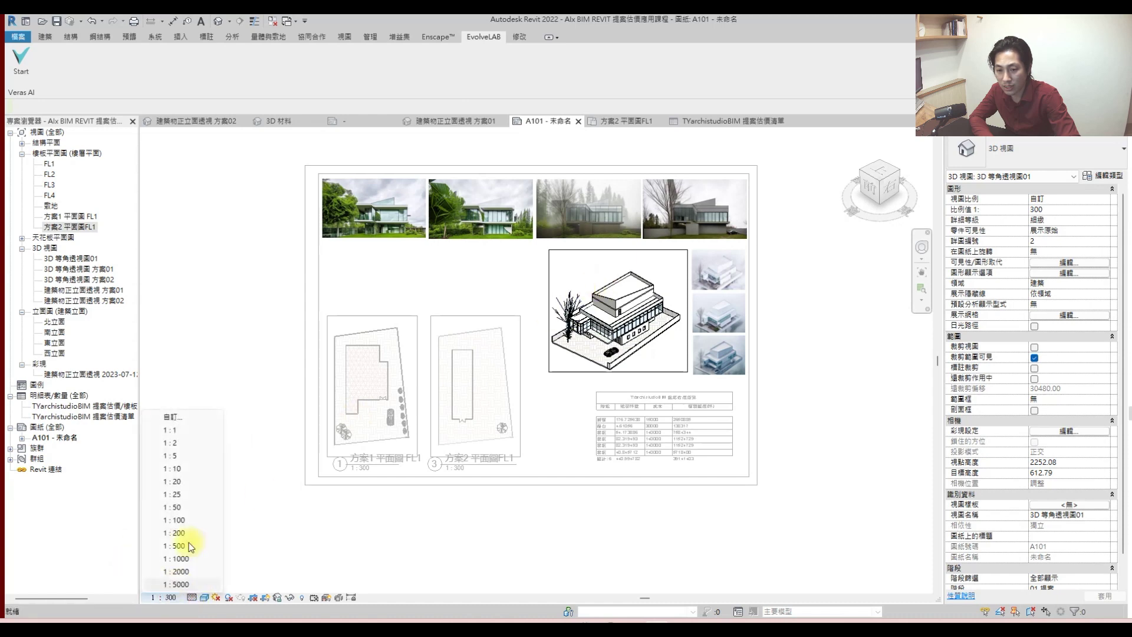
{"action": "left_click", "coordinate": [185, 417]}
{"action": "type", "text": "400"}
{"action": "key", "text": "Return"}
{"action": "right_click", "coordinate": [670, 267]}
{"action": "left_click", "coordinate": [708, 305]}
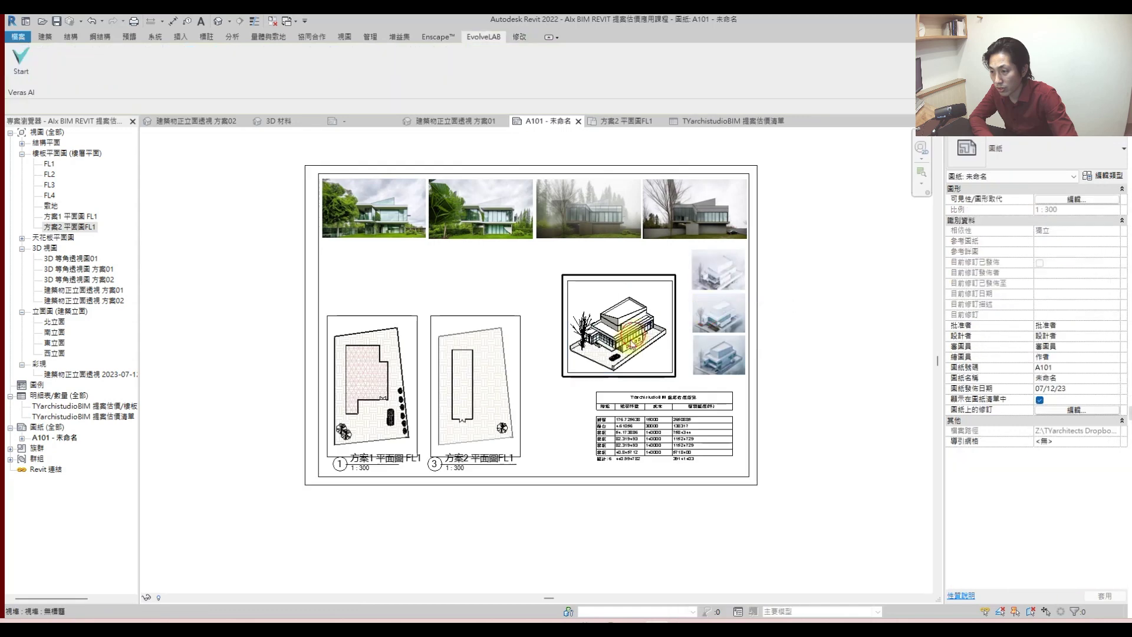
{"action": "left_click_drag", "start_coordinate": [641, 346], "coordinate": [666, 355]}
- Swap the two floor plan viewports so the 方案2 plan sits on the left and the 方案1 plan on the right
{"action": "left_click", "coordinate": [439, 385]}
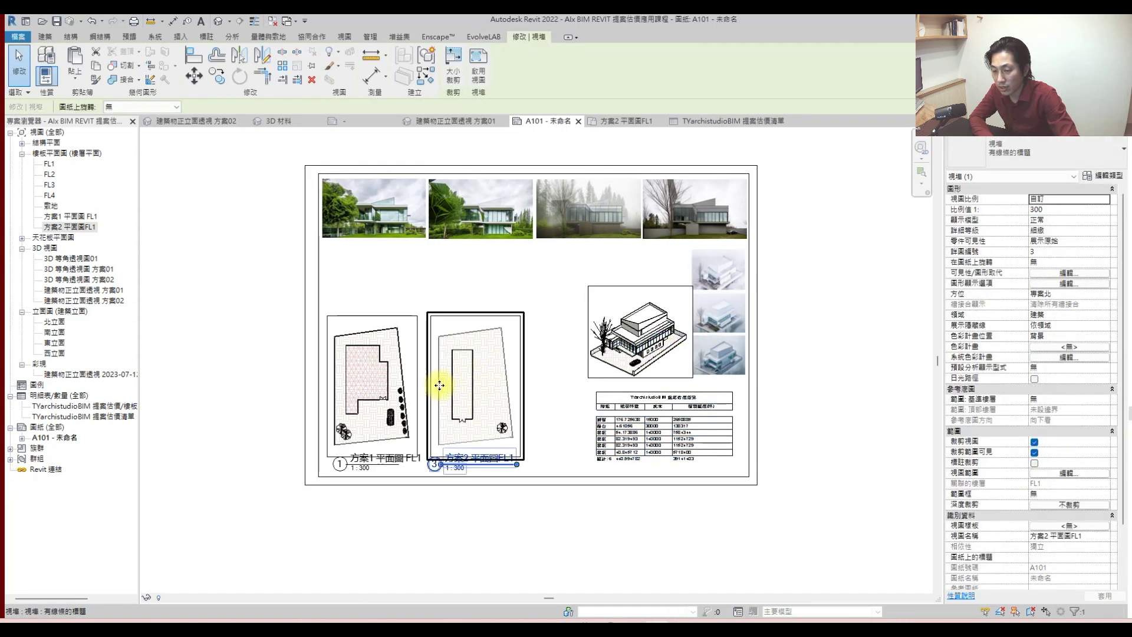
{"action": "left_click", "coordinate": [369, 385]}
{"action": "left_click_drag", "start_coordinate": [369, 389], "coordinate": [547, 390]}
{"action": "left_click", "coordinate": [439, 388]}
{"action": "left_click_drag", "start_coordinate": [439, 390], "coordinate": [340, 390]}
{"action": "left_click", "coordinate": [543, 397]}
{"action": "left_click_drag", "start_coordinate": [543, 396], "coordinate": [534, 402]}
- Move the isometric viewport down above the cost schedule and adjust its position with the 方案1 plan
{"action": "left_click", "coordinate": [607, 353]}
{"action": "left_click_drag", "start_coordinate": [639, 357], "coordinate": [648, 383]}
{"action": "scroll", "coordinate": [640, 390], "scroll_direction": "up", "scroll_amount": 3}
{"action": "left_click", "coordinate": [675, 442], "text": "ctrl"}
{"action": "left_click", "coordinate": [516, 430], "text": "ctrl"}
{"action": "mouse_move", "coordinate": [526, 439]}
{"action": "left_mouse_down"}
{"action": "mouse_move", "coordinate": [548, 449]}
{"action": "mouse_move", "coordinate": [542, 433]}
{"action": "left_mouse_up"}
{"action": "scroll", "coordinate": [543, 433], "scroll_direction": "down", "scroll_amount": 2}
- Scale down the three isometric rendering images and stack them in a column beside the isometric viewport
{"action": "left_click", "coordinate": [715, 366]}
{"action": "left_click_drag", "start_coordinate": [715, 365], "coordinate": [727, 386]}
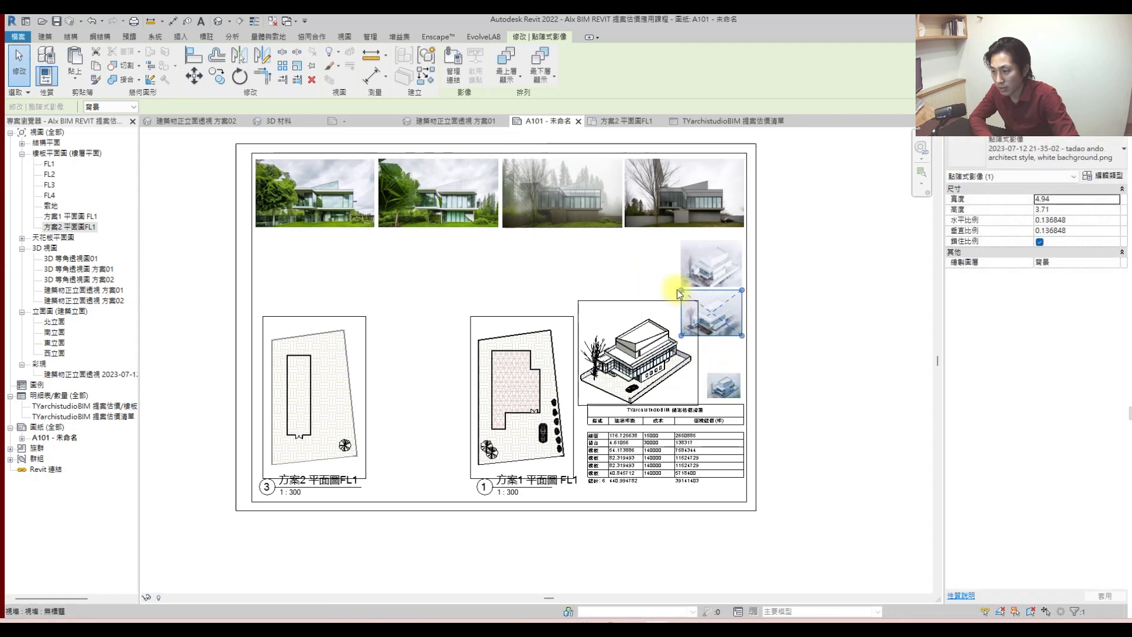
{"action": "left_click", "coordinate": [698, 299]}
{"action": "left_click_drag", "start_coordinate": [698, 299], "coordinate": [706, 343]}
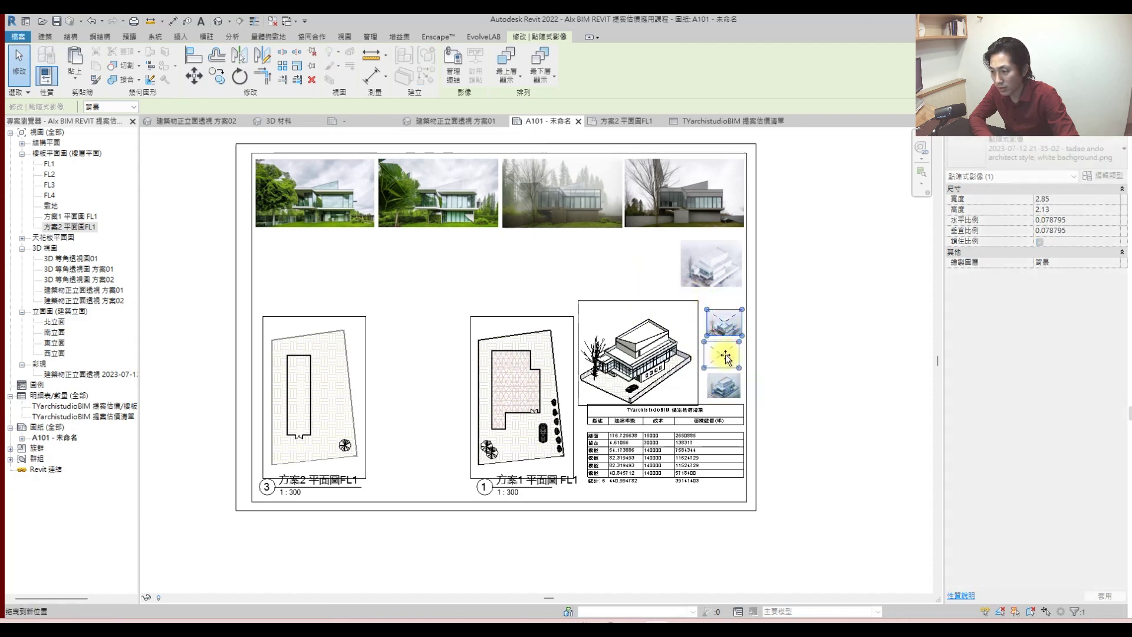
{"action": "left_click", "coordinate": [716, 269]}
{"action": "left_click_drag", "start_coordinate": [717, 268], "coordinate": [718, 314]}
{"action": "scroll", "coordinate": [676, 297], "scroll_direction": "up", "scroll_amount": 2}
{"action": "left_click", "coordinate": [721, 401]}
{"action": "scroll", "coordinate": [717, 399], "scroll_direction": "up", "scroll_amount": 2}
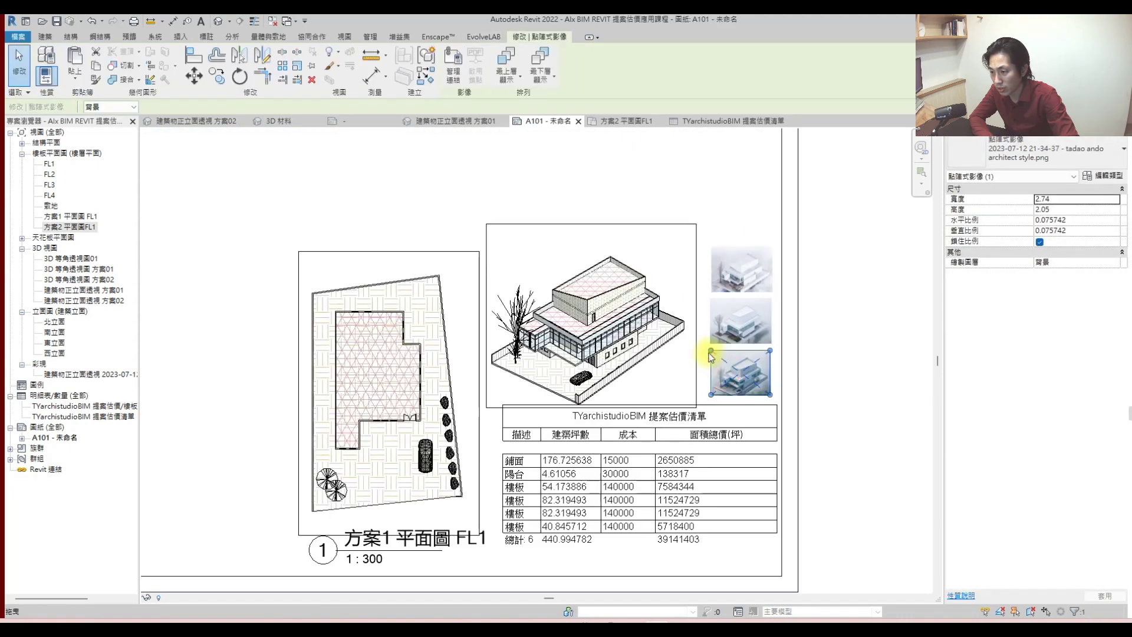
- Move the column of three isometric rendering thumbnails close against the edge of the 方案1 isometric viewport
{"action": "scroll", "coordinate": [711, 357], "scroll_direction": "up", "scroll_amount": 2}
{"action": "scroll", "coordinate": [713, 344], "scroll_direction": "down", "scroll_amount": 2}
{"action": "left_click_drag", "start_coordinate": [745, 211], "coordinate": [720, 425]}
{"action": "left_click_drag", "start_coordinate": [728, 330], "coordinate": [731, 345]}
{"action": "scroll", "coordinate": [731, 346], "scroll_direction": "down", "scroll_amount": 2}
{"action": "left_click", "coordinate": [666, 333]}
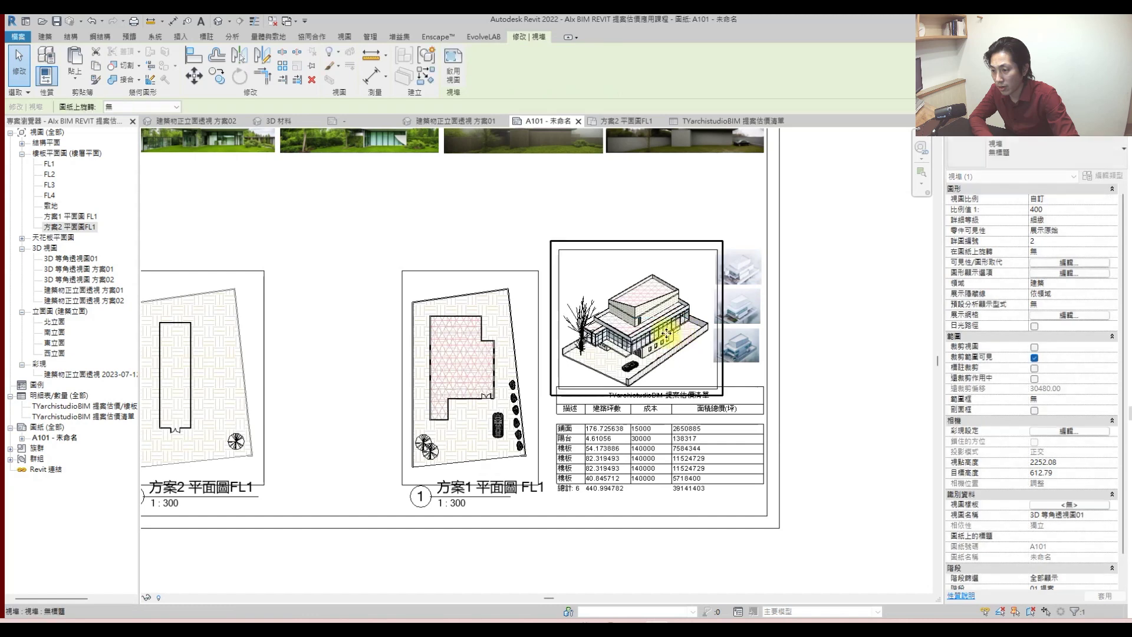
{"action": "key", "text": "Escape"}
{"action": "scroll", "coordinate": [513, 384], "scroll_direction": "down", "scroll_amount": 1}
{"action": "scroll", "coordinate": [462, 435], "scroll_direction": "up", "scroll_amount": 1}
{"action": "scroll", "coordinate": [481, 374], "scroll_direction": "down", "scroll_amount": 1}
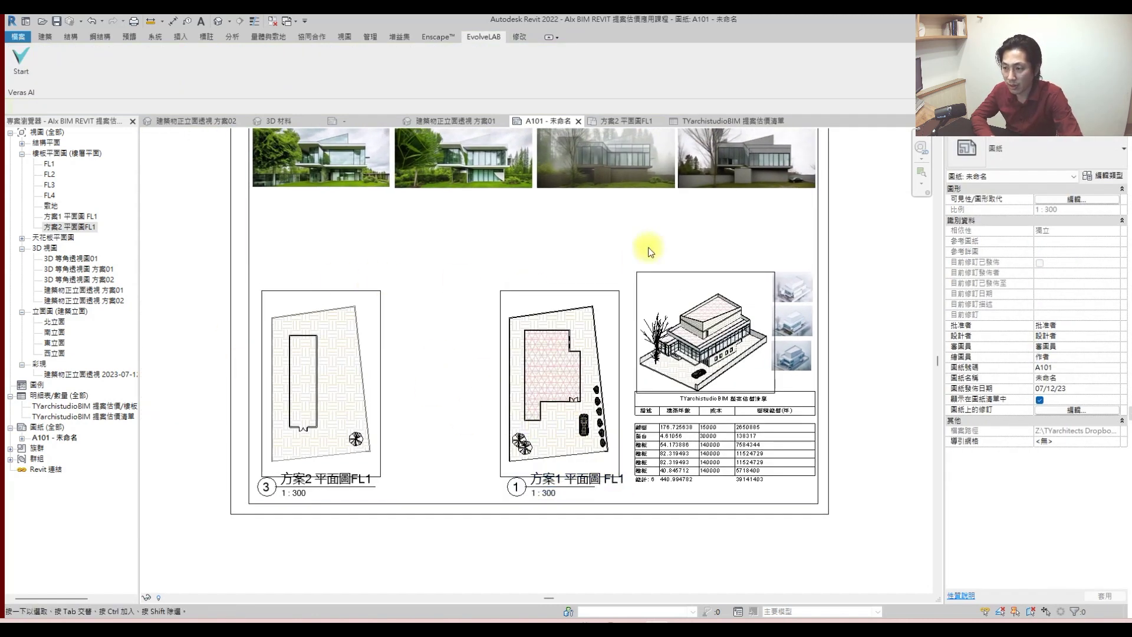
- Adjust the position of the isometric view group and shift the 方案1 plan right to the isometric viewport's edge
{"action": "left_click_drag", "start_coordinate": [790, 240], "coordinate": [584, 457]}
{"action": "left_click_drag", "start_coordinate": [661, 443], "coordinate": [661, 416]}
{"action": "left_click_drag", "start_coordinate": [585, 403], "coordinate": [604, 402]}
{"action": "scroll", "coordinate": [814, 377], "scroll_direction": "up", "scroll_amount": 3}
- Narrow the cost schedule's total price column and shift the schedule right beneath the isometric viewport
{"action": "left_click", "coordinate": [795, 359]}
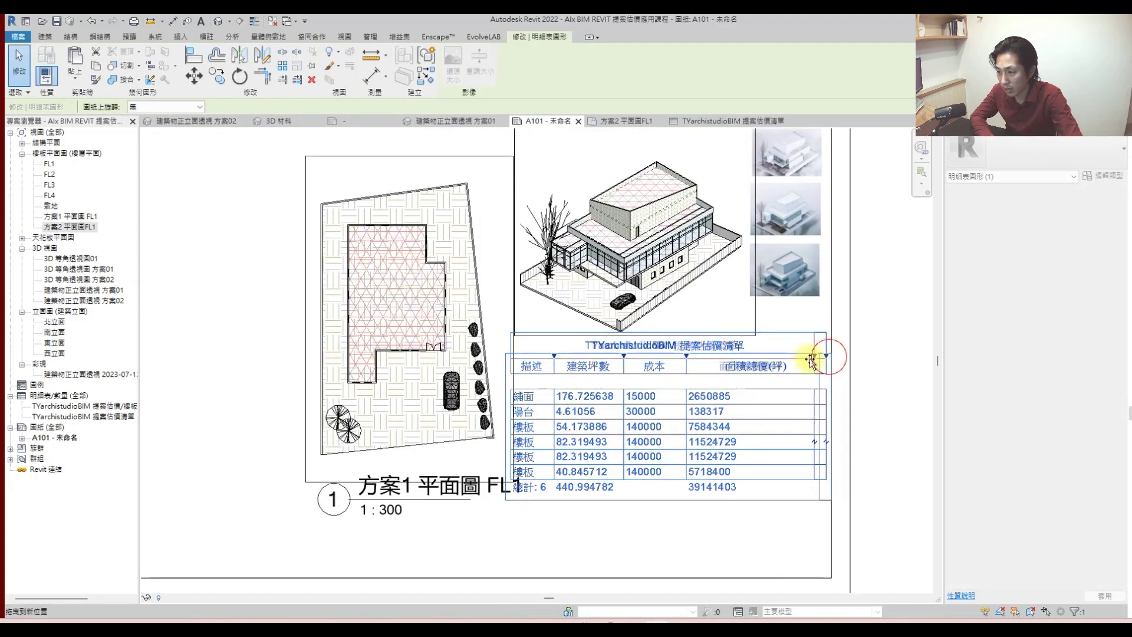
{"action": "left_click_drag", "start_coordinate": [687, 371], "coordinate": [715, 372]}
{"action": "scroll", "coordinate": [596, 374], "scroll_direction": "down", "scroll_amount": 2}
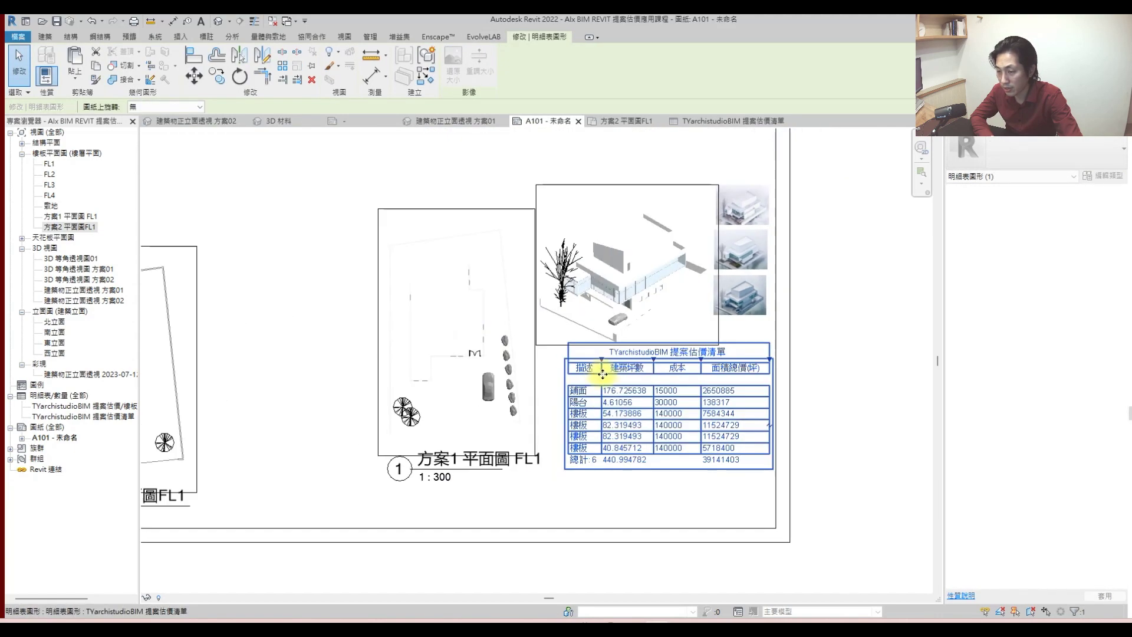
- Nudge the 方案1 plan viewport further right so it slightly overlaps the isometric viewport's frame
{"action": "left_click", "coordinate": [500, 383]}
{"action": "key", "text": "Escape"}
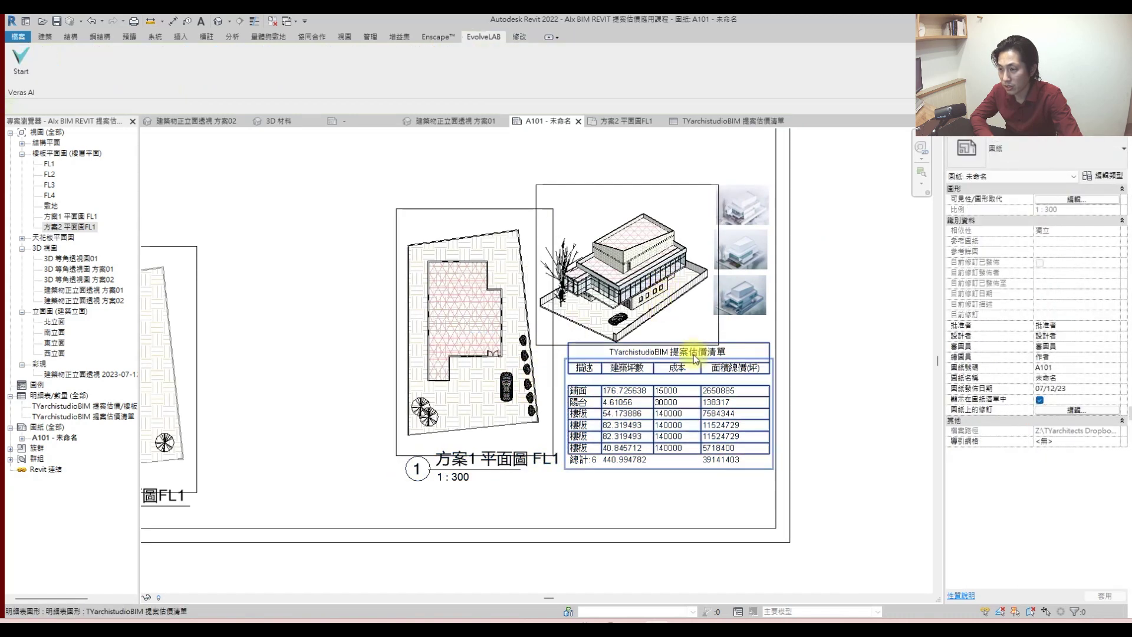
{"action": "scroll", "coordinate": [691, 386], "scroll_direction": "down", "scroll_amount": 2}
{"action": "left_click_drag", "start_coordinate": [752, 216], "coordinate": [572, 417]}
{"action": "key", "text": "Escape"}
{"action": "scroll", "coordinate": [576, 292], "scroll_direction": "down", "scroll_amount": 2}
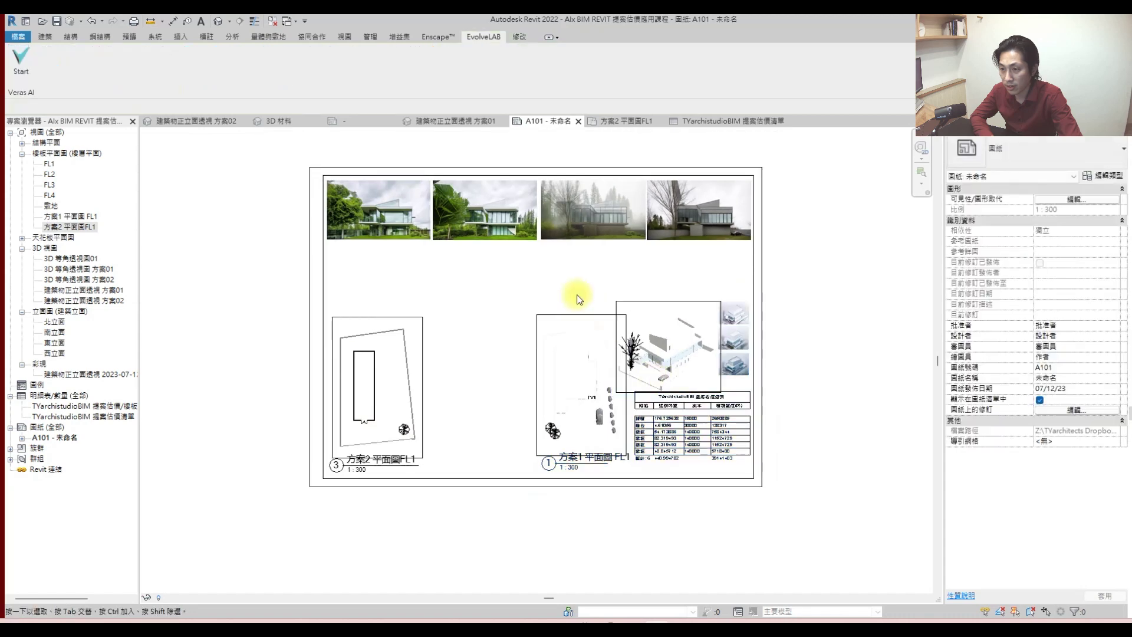
- Delete the second and third building renderings and move the first one beside the remaining rendering above 方案1
{"action": "left_click", "coordinate": [511, 228]}
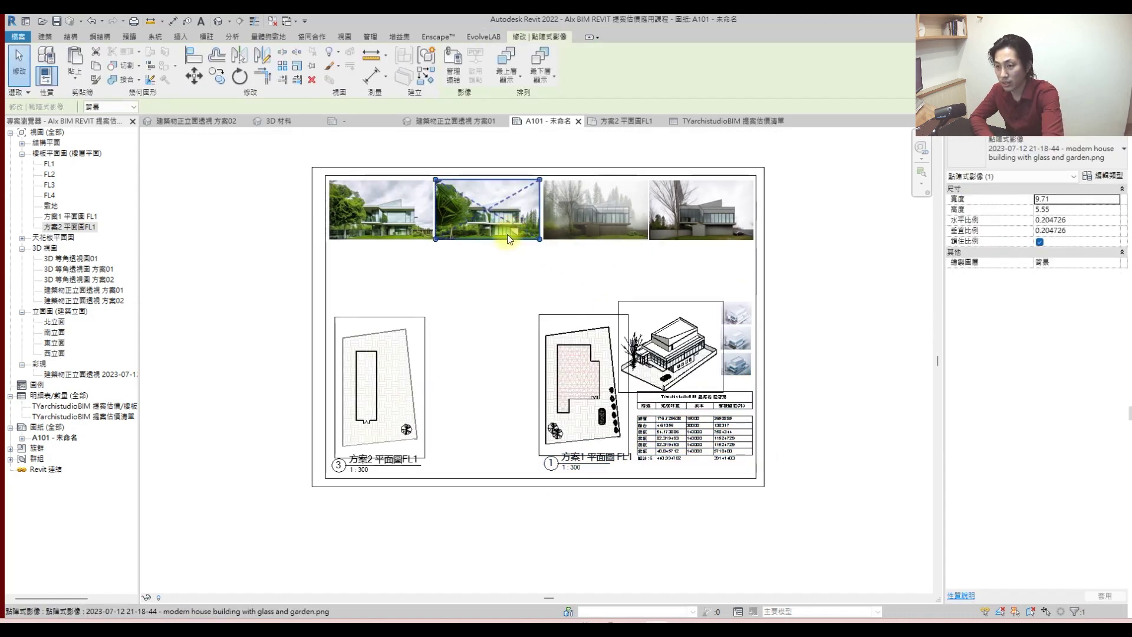
{"action": "key", "text": "Delete"}
{"action": "left_click", "coordinate": [587, 222]}
{"action": "key", "text": "Delete"}
{"action": "left_click_drag", "start_coordinate": [410, 218], "coordinate": [614, 223]}
{"action": "key", "text": "Escape"}
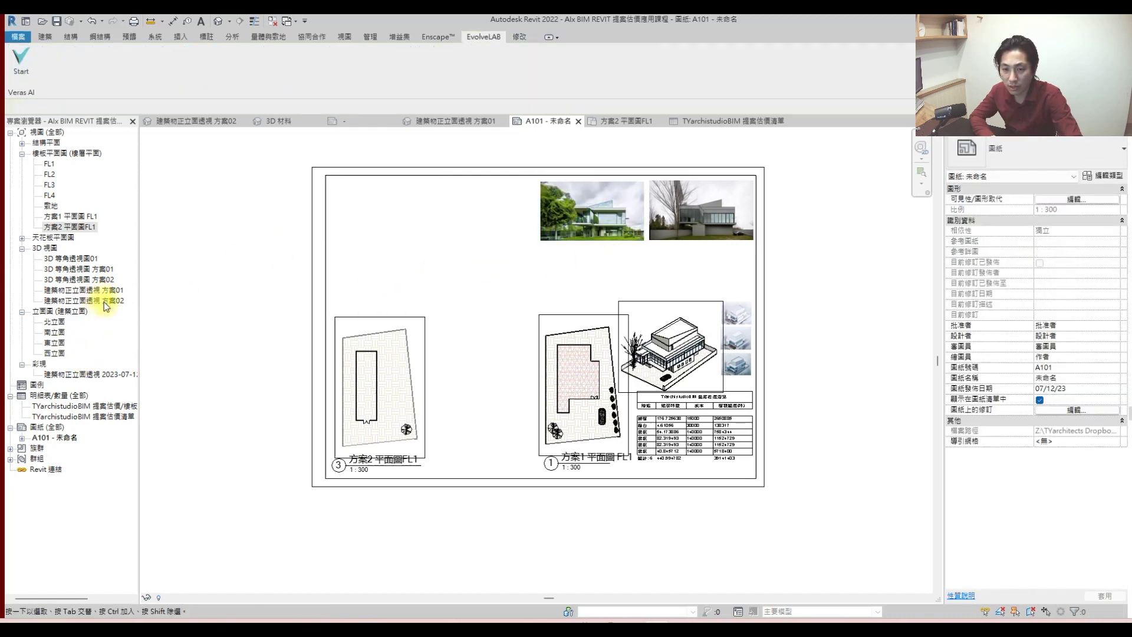
- Place the 3D 等角透視圖 方案02 view on the sheet and set it to a custom scale of 1:450
{"action": "left_click", "coordinate": [99, 281]}
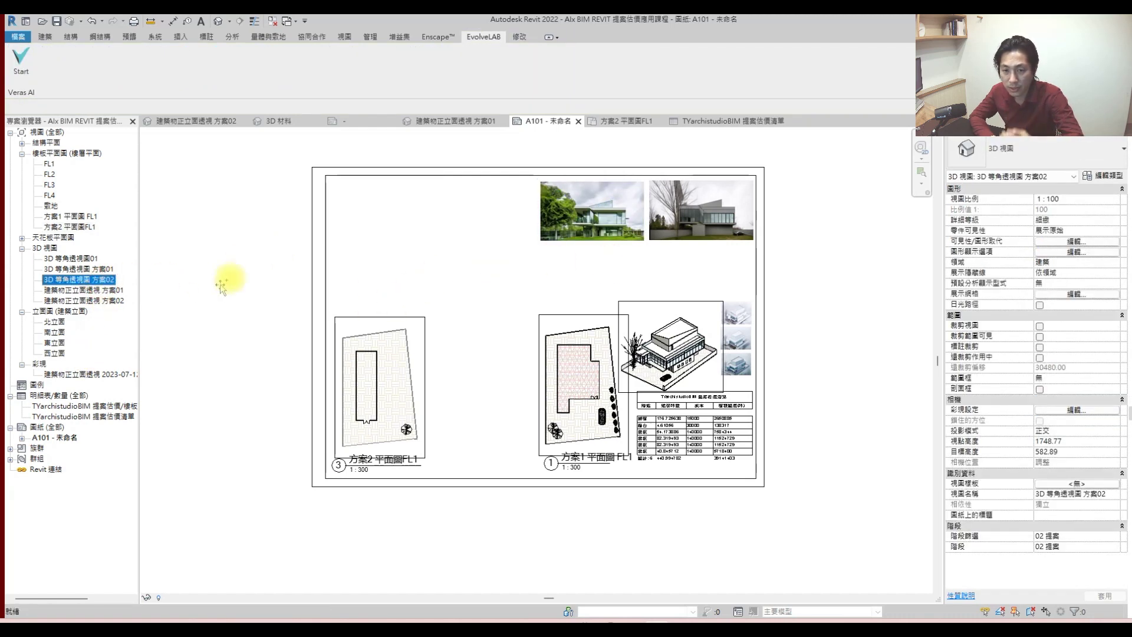
{"action": "left_click_drag", "start_coordinate": [387, 284], "coordinate": [412, 296]}
{"action": "scroll", "coordinate": [412, 295], "scroll_direction": "down", "scroll_amount": 2}
{"action": "left_click", "coordinate": [439, 303]}
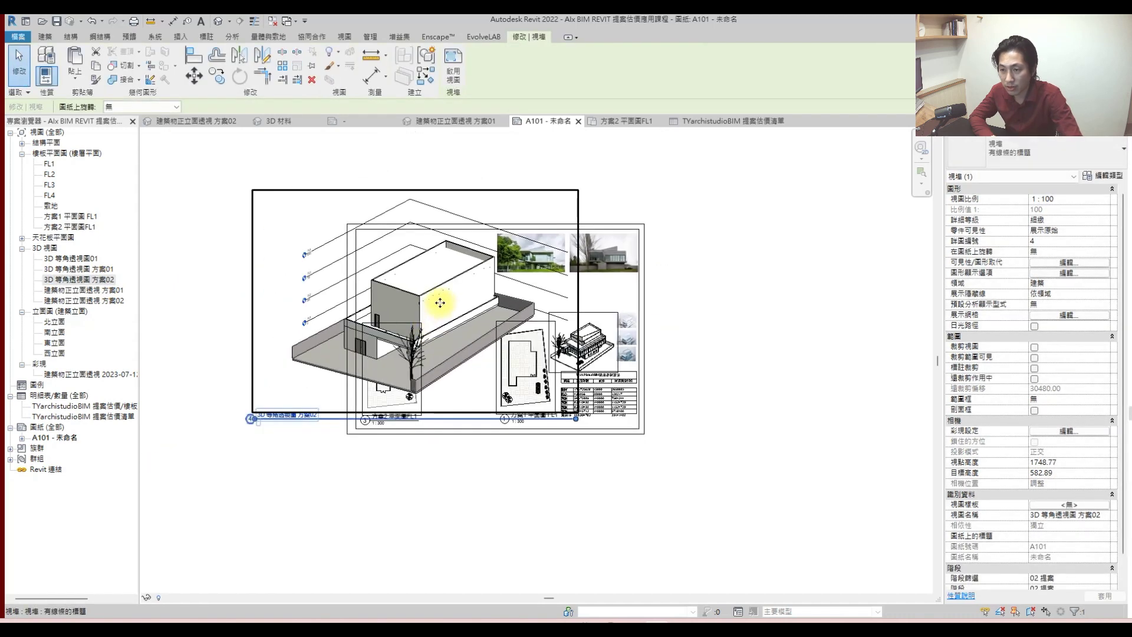
{"action": "double_click", "coordinate": [440, 302]}
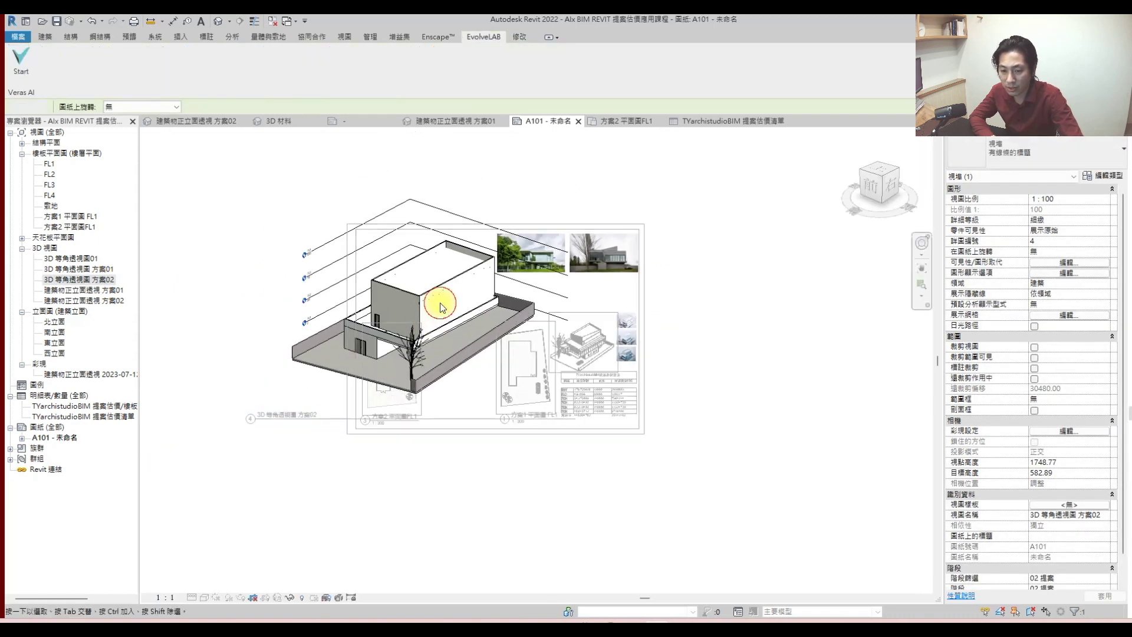
{"action": "left_click", "coordinate": [160, 598]}
{"action": "left_click", "coordinate": [177, 416]}
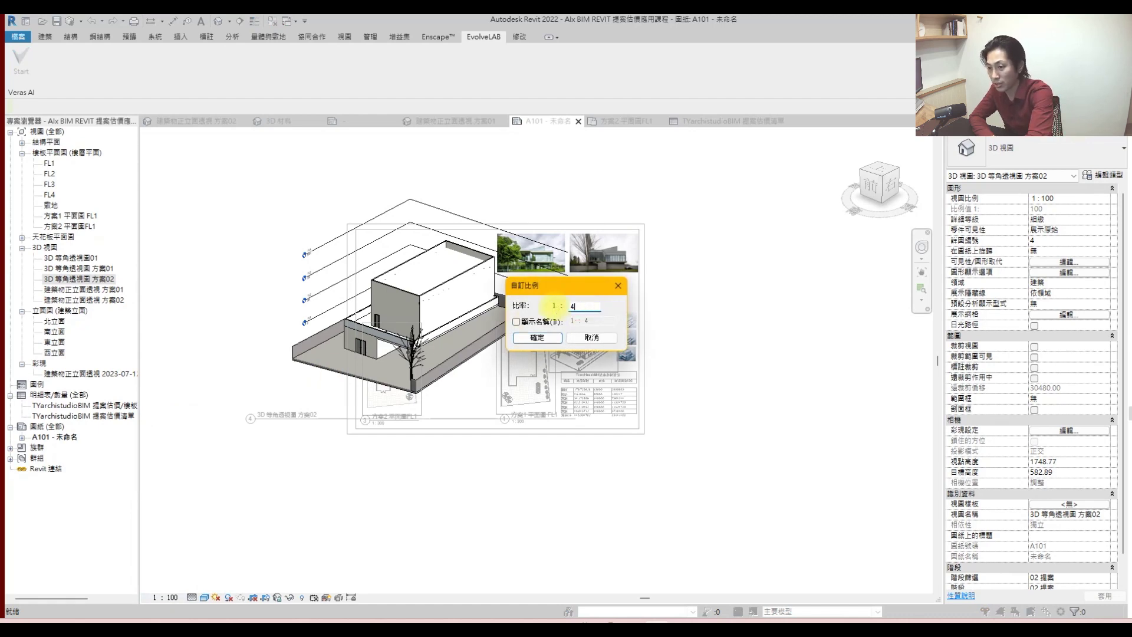
{"action": "key", "text": "Return"}
{"action": "right_click", "coordinate": [483, 296]}
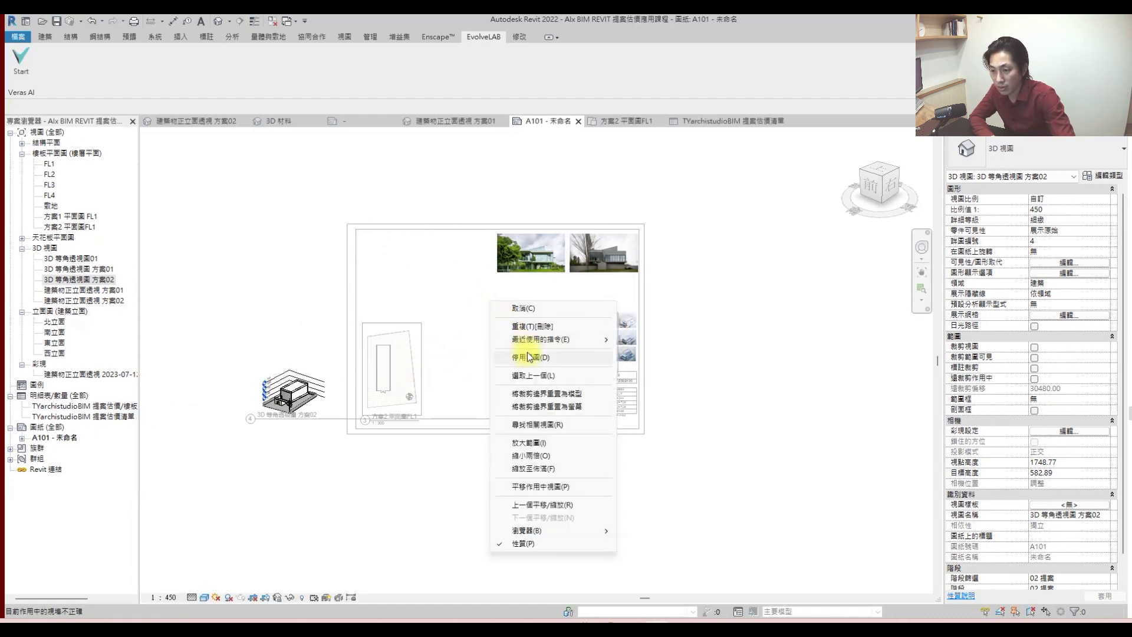
{"action": "left_click", "coordinate": [501, 307]}
- Shorten the title line of the 方案02 isometric viewport to match its view title
{"action": "left_click", "coordinate": [321, 399]}
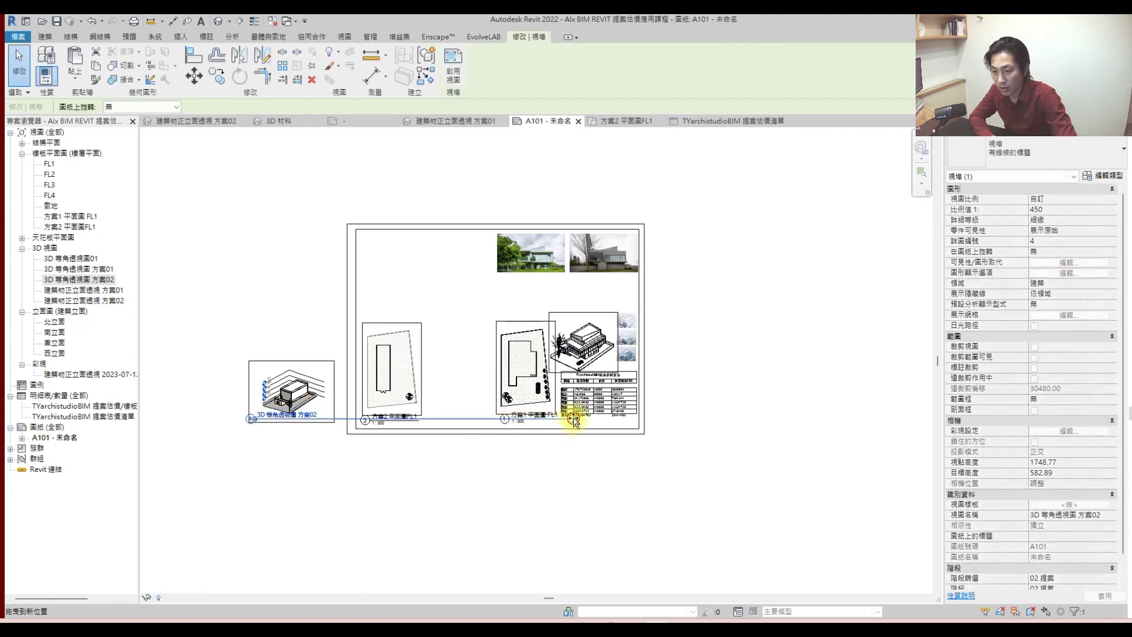
{"action": "left_click", "coordinate": [316, 461]}
{"action": "double_click", "coordinate": [289, 414]}
{"action": "left_click", "coordinate": [291, 336]}
- Hide the levels category in the 方案02 isometric view and apply the temporary hide to the view
{"action": "double_click", "coordinate": [286, 379]}
{"action": "scroll", "coordinate": [287, 383], "scroll_direction": "up", "scroll_amount": 2}
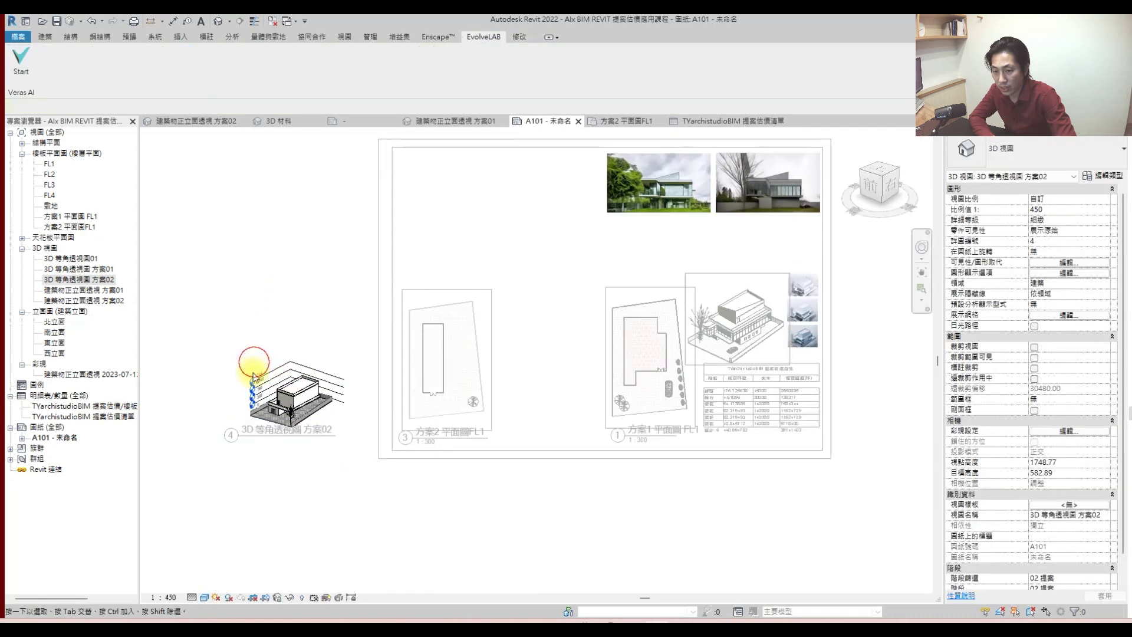
{"action": "left_click", "coordinate": [247, 405]}
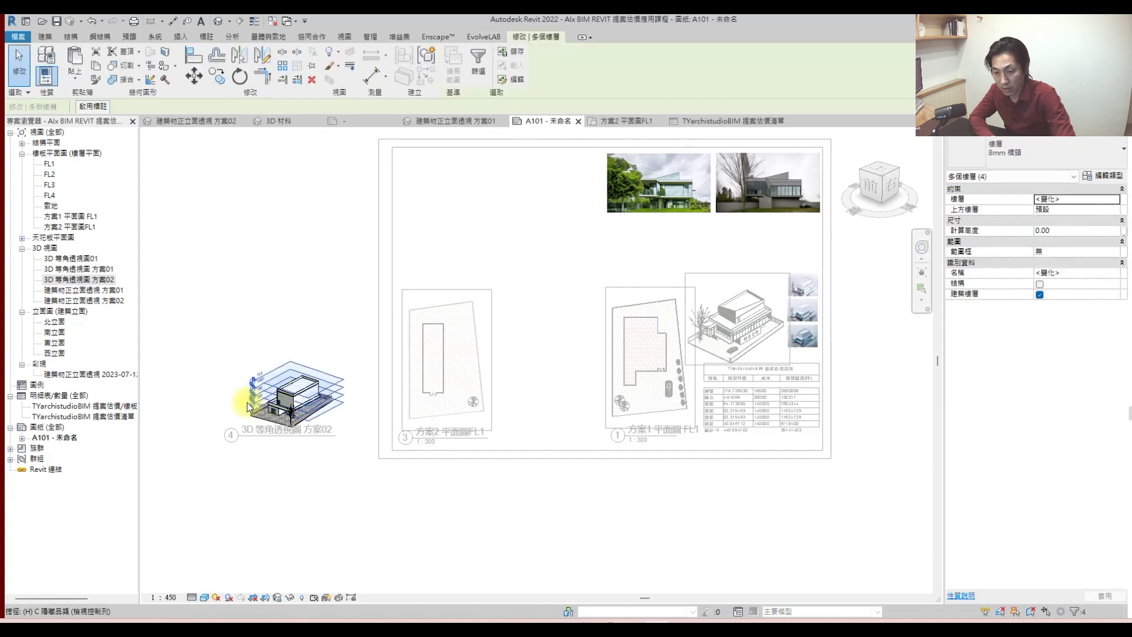
{"action": "key", "text": "h"}
{"action": "key", "text": "c"}
{"action": "left_click", "coordinate": [285, 598]}
{"action": "left_click", "coordinate": [313, 516]}
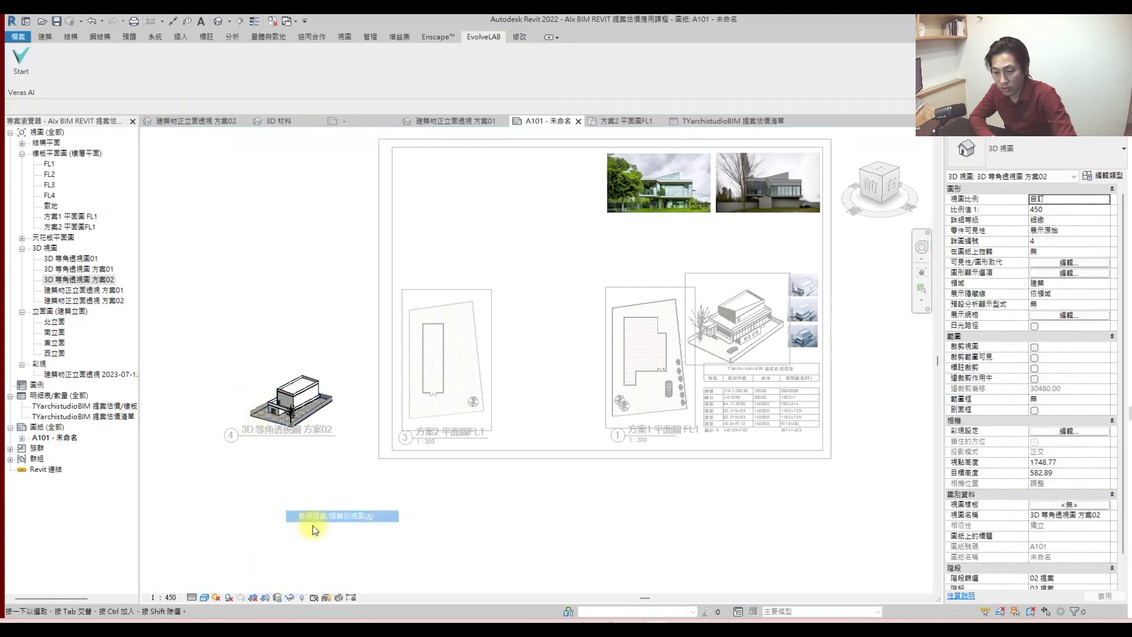
- Show the 方案02 isometric view's crop region, tighten it around the building, and move the viewport beside the 方案2 plan
{"action": "left_click", "coordinate": [271, 598]}
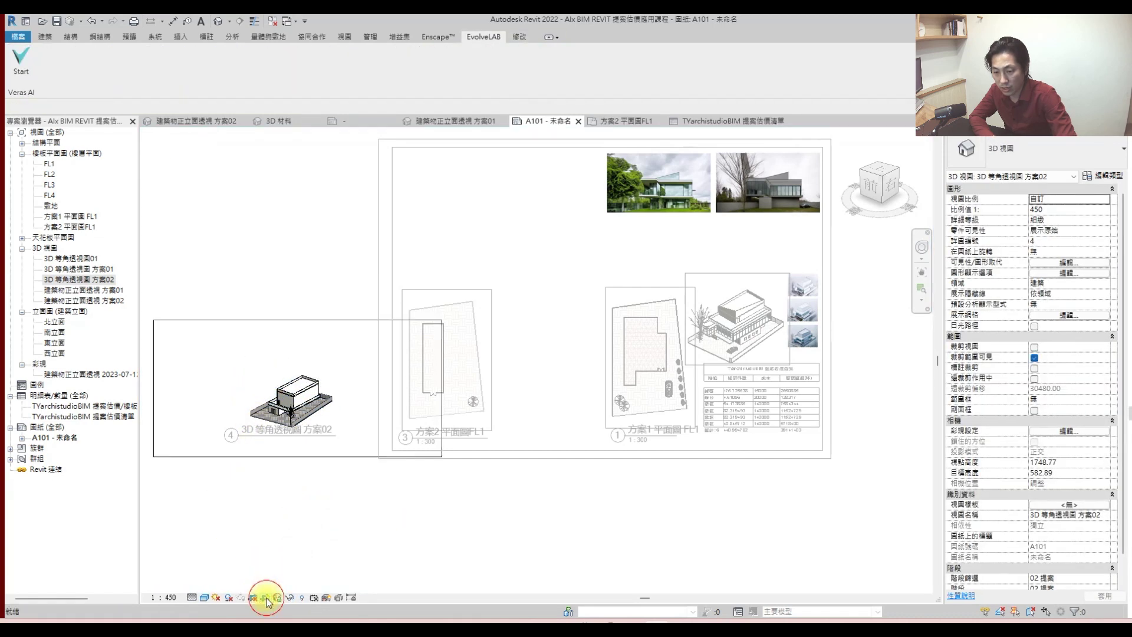
{"action": "left_click", "coordinate": [154, 388]}
{"action": "left_click_drag", "start_coordinate": [154, 387], "coordinate": [247, 400]}
{"action": "left_click_drag", "start_coordinate": [442, 388], "coordinate": [335, 387]}
{"action": "left_click_drag", "start_coordinate": [291, 320], "coordinate": [292, 373]}
{"action": "left_click_drag", "start_coordinate": [297, 436], "coordinate": [288, 434]}
{"action": "right_click", "coordinate": [315, 303]}
{"action": "left_click", "coordinate": [378, 323]}
{"action": "left_click_drag", "start_coordinate": [309, 382], "coordinate": [559, 292]}
- Set the 方案02 isometric viewport to a custom scale of 1:400 to match the 方案1 isometric view
{"action": "left_click", "coordinate": [707, 315]}
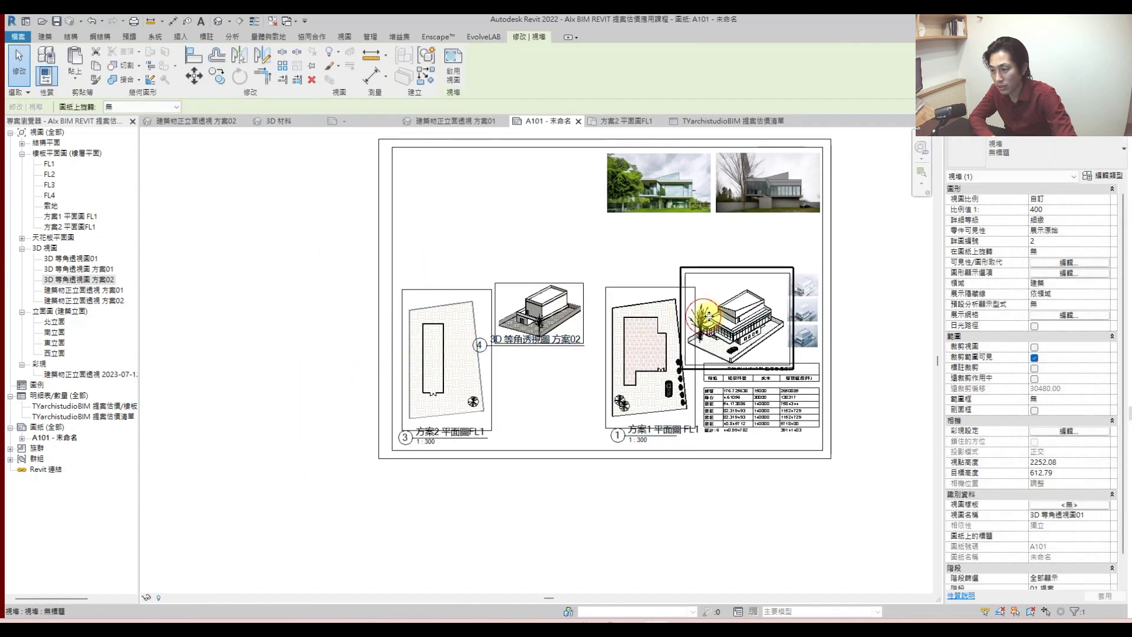
{"action": "double_click", "coordinate": [707, 316]}
{"action": "right_click", "coordinate": [621, 263]}
{"action": "left_click", "coordinate": [649, 319]}
{"action": "double_click", "coordinate": [558, 318]}
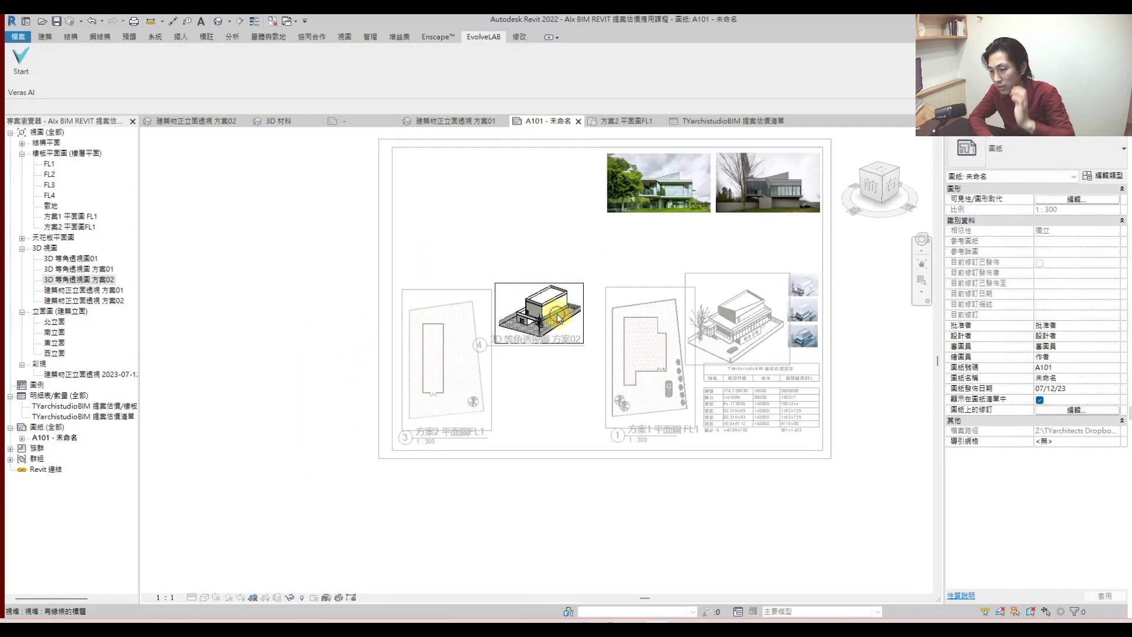
{"action": "left_click", "coordinate": [160, 597]}
{"action": "left_click", "coordinate": [192, 427]}
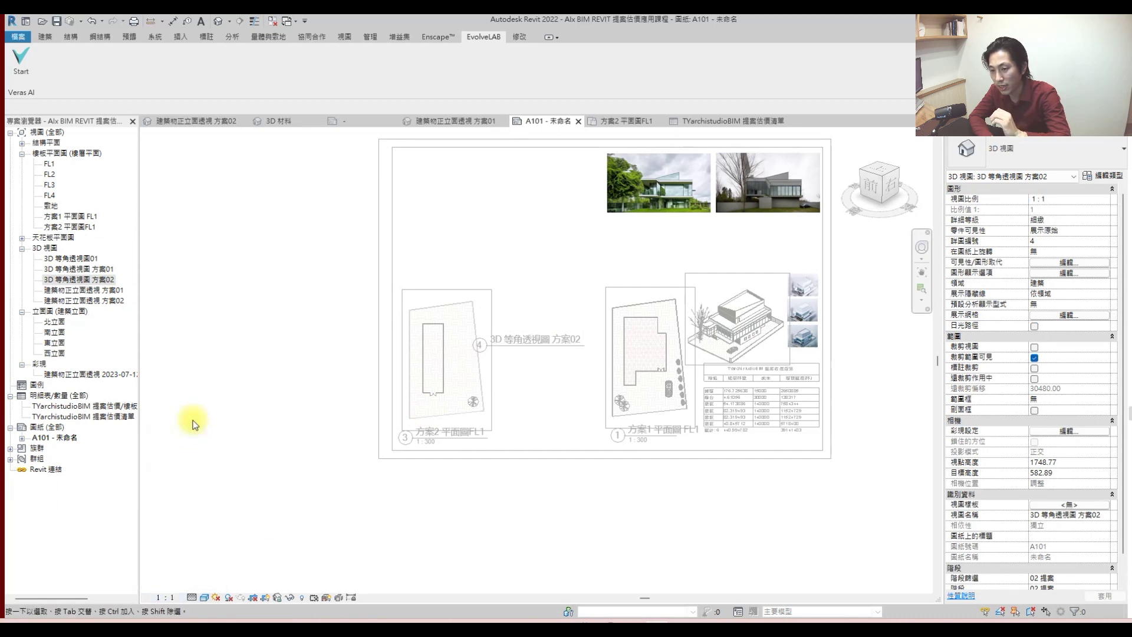
{"action": "left_click", "coordinate": [162, 597]}
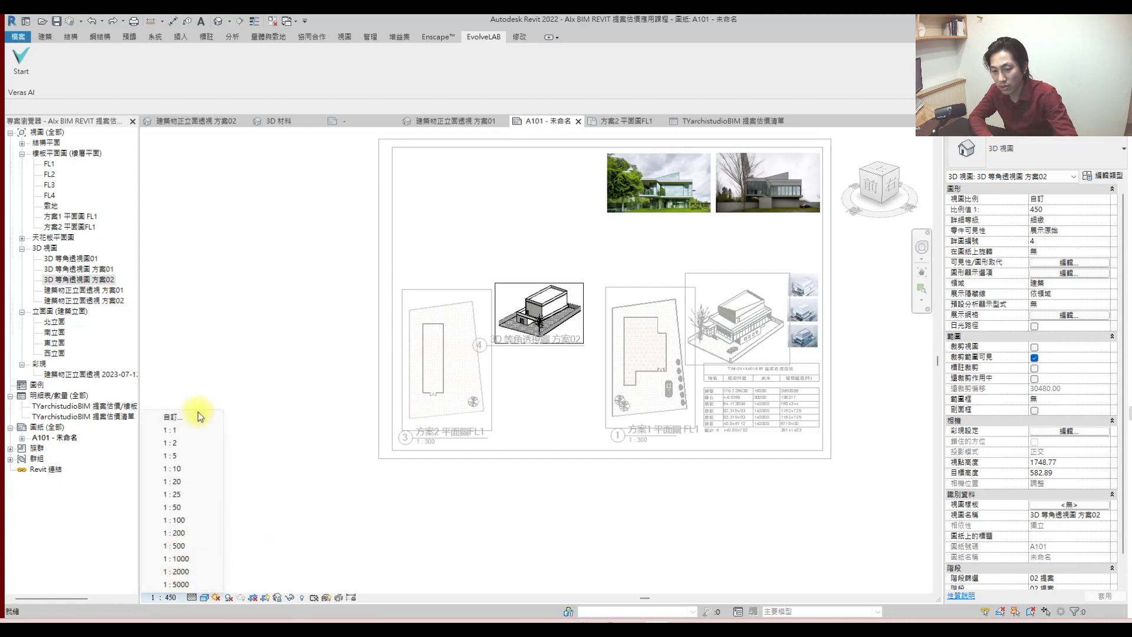
{"action": "left_click", "coordinate": [192, 415]}
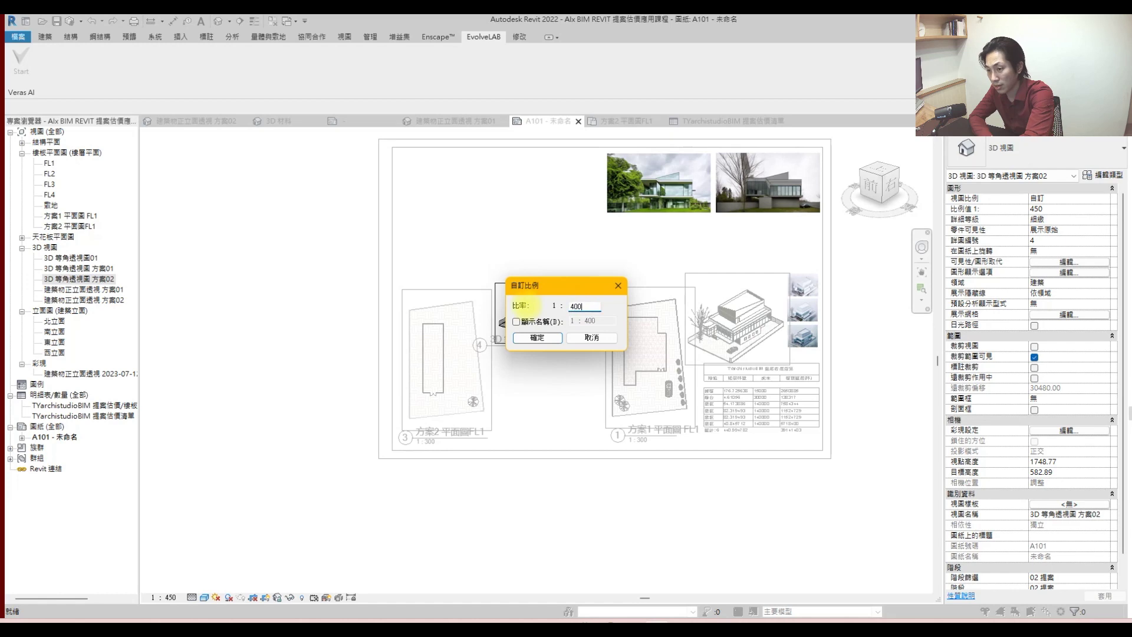
{"action": "type", "text": "400"}
{"action": "key", "text": "Return"}
{"action": "right_click", "coordinate": [581, 249]}
{"action": "left_click", "coordinate": [608, 298]}
- Reposition the 方案02 isometric viewport next to its plan and change its viewport type to 無標題
{"action": "mouse_move", "coordinate": [563, 349]}
{"action": "left_mouse_down"}
{"action": "mouse_move", "coordinate": [563, 328]}
{"action": "mouse_move", "coordinate": [574, 348]}
{"action": "left_mouse_up"}
{"action": "scroll", "coordinate": [575, 351], "scroll_direction": "up", "scroll_amount": 2}
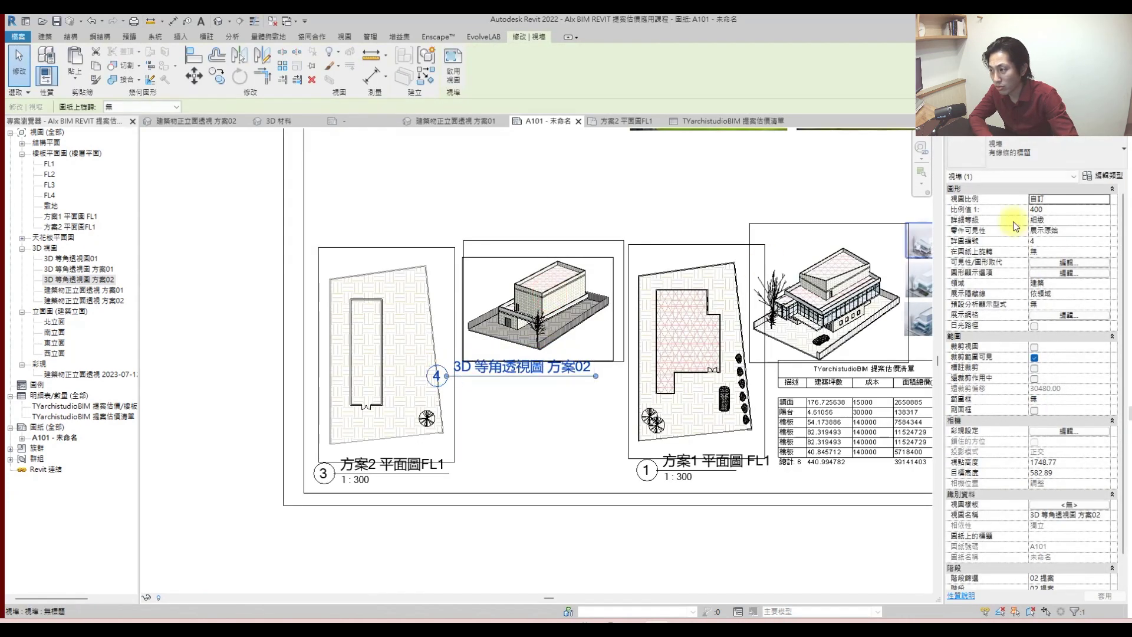
{"action": "left_click", "coordinate": [1032, 153]}
{"action": "left_click", "coordinate": [978, 230]}
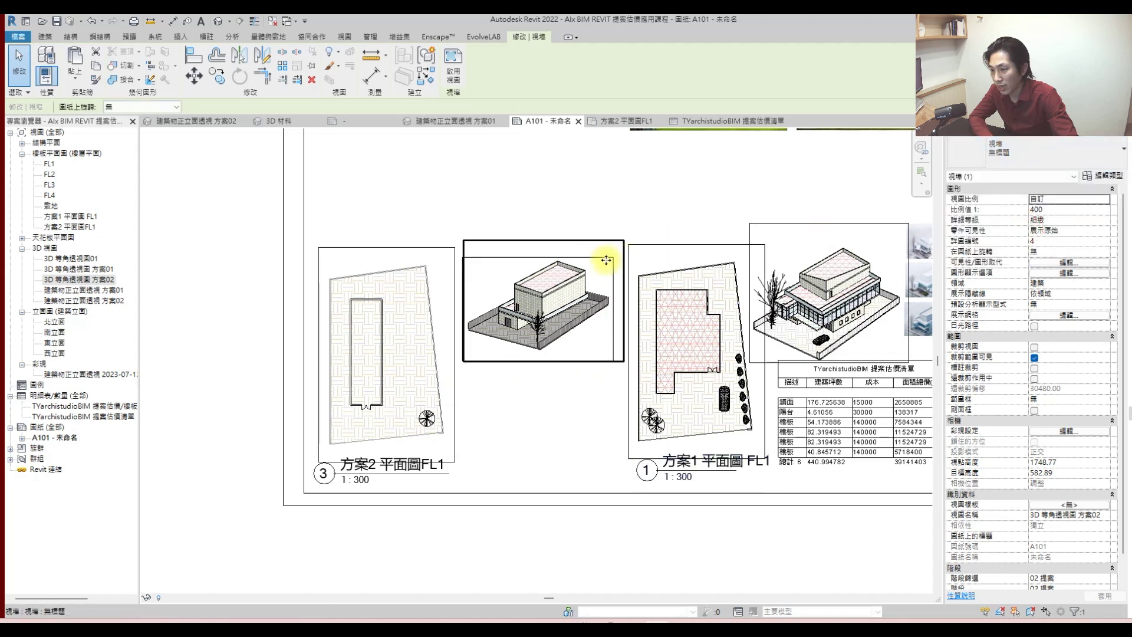
{"action": "scroll", "coordinate": [543, 253], "scroll_direction": "down", "scroll_amount": 3}
{"action": "left_click", "coordinate": [549, 256]}
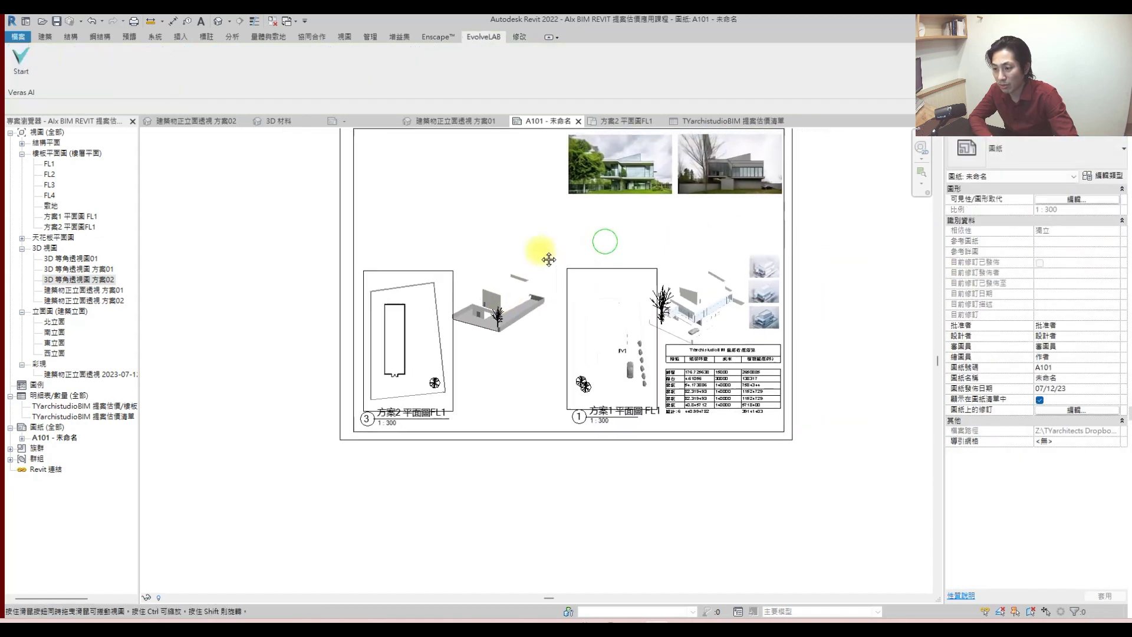
{"action": "middle_click_drag", "start_coordinate": [522, 317], "coordinate": [567, 338]}
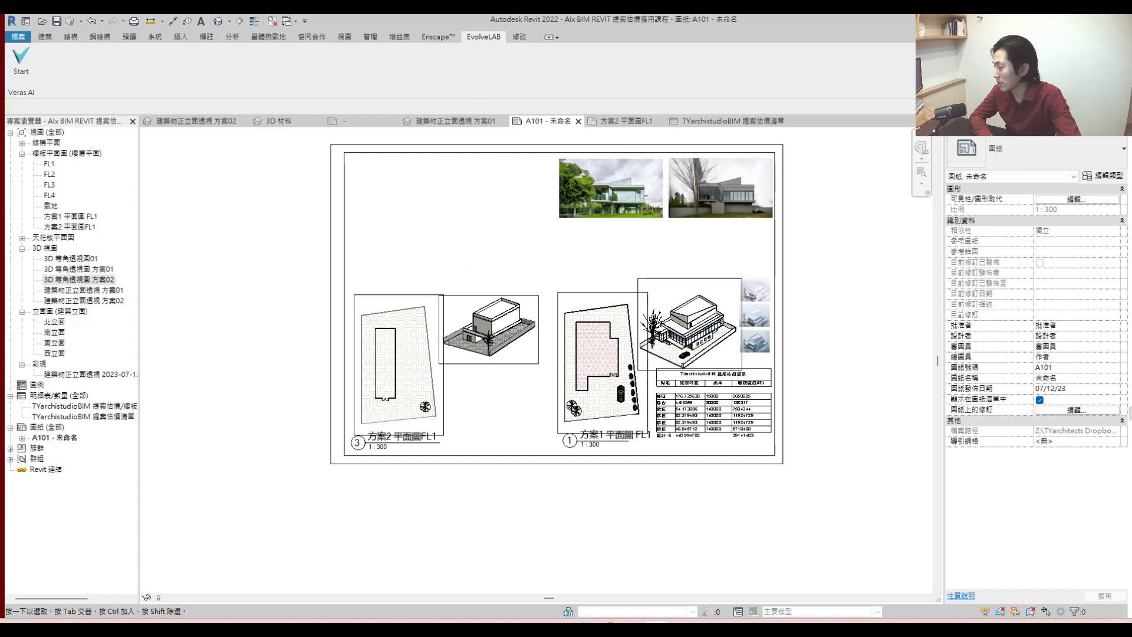
- Place the 21-46-08 tadao ando rendering above the 方案2 plan and scale it to 9.45 wide
{"action": "left_click", "coordinate": [466, 239]}
{"action": "left_click_drag", "start_coordinate": [720, 129], "coordinate": [352, 293]}
{"action": "left_click_drag", "start_coordinate": [351, 326], "coordinate": [457, 228]}
{"action": "scroll", "coordinate": [458, 229], "scroll_direction": "up", "scroll_amount": 2}
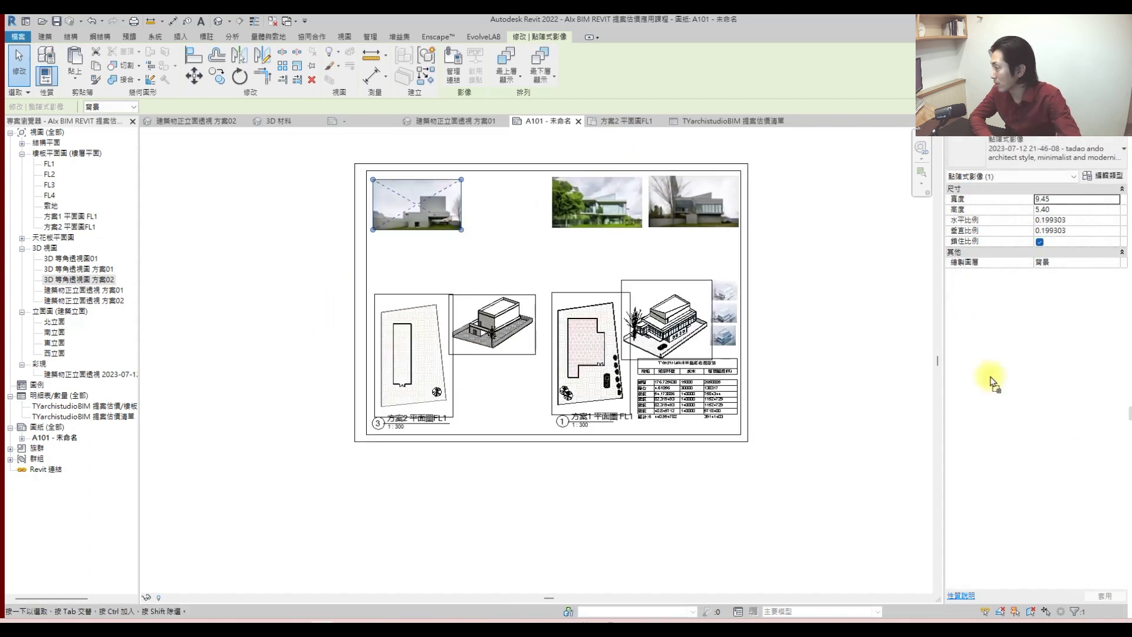
- Insert the 21-47-26 tadao ando rendering beside the first 方案2 rendering and scale it to 9.32 wide
{"action": "left_click", "coordinate": [520, 263]}
{"action": "scroll", "coordinate": [519, 263], "scroll_direction": "down", "scroll_amount": 2}
{"action": "left_click_drag", "start_coordinate": [361, 159], "coordinate": [535, 210]}
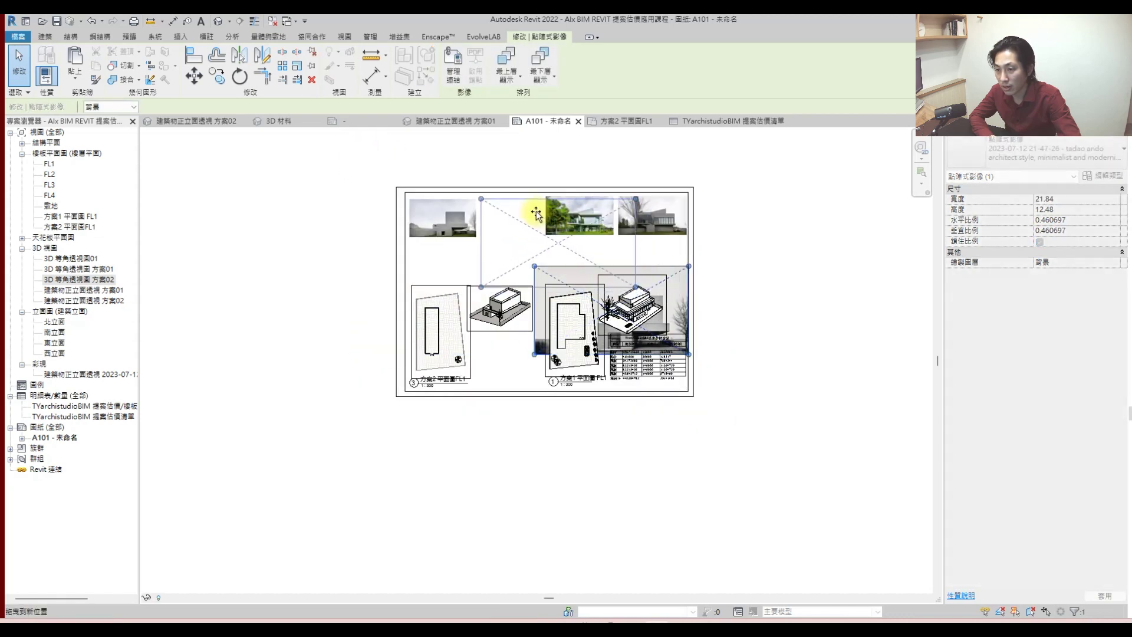
{"action": "scroll", "coordinate": [629, 287], "scroll_direction": "up", "scroll_amount": 1}
{"action": "left_click_drag", "start_coordinate": [637, 290], "coordinate": [522, 221]}
{"action": "scroll", "coordinate": [466, 213], "scroll_direction": "up", "scroll_amount": 2}
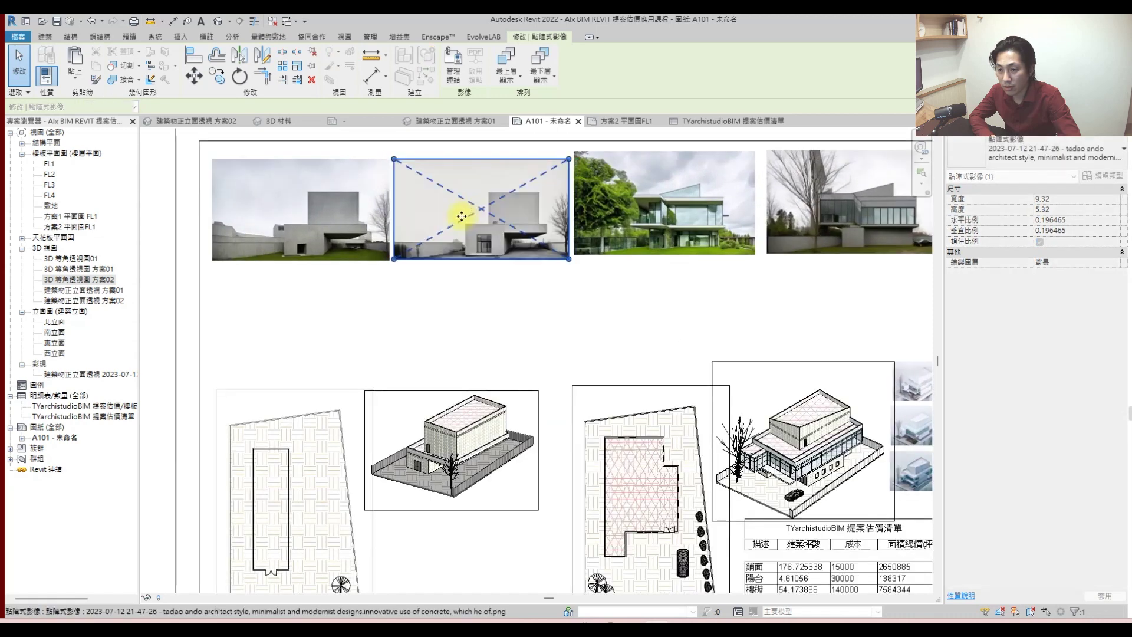
- Move the two 方案2 renderings and the two 方案1 renderings down to sit just above their plans and isometric views
{"action": "scroll", "coordinate": [466, 214], "scroll_direction": "down", "scroll_amount": 1}
{"action": "left_click", "coordinate": [318, 212], "text": "ctrl"}
{"action": "left_click_drag", "start_coordinate": [372, 241], "coordinate": [372, 331]}
{"action": "key", "text": "Escape"}
{"action": "left_click_drag", "start_coordinate": [617, 210], "coordinate": [690, 328]}
{"action": "left_click", "coordinate": [841, 240]}
{"action": "left_click_drag", "start_coordinate": [841, 240], "coordinate": [842, 321]}
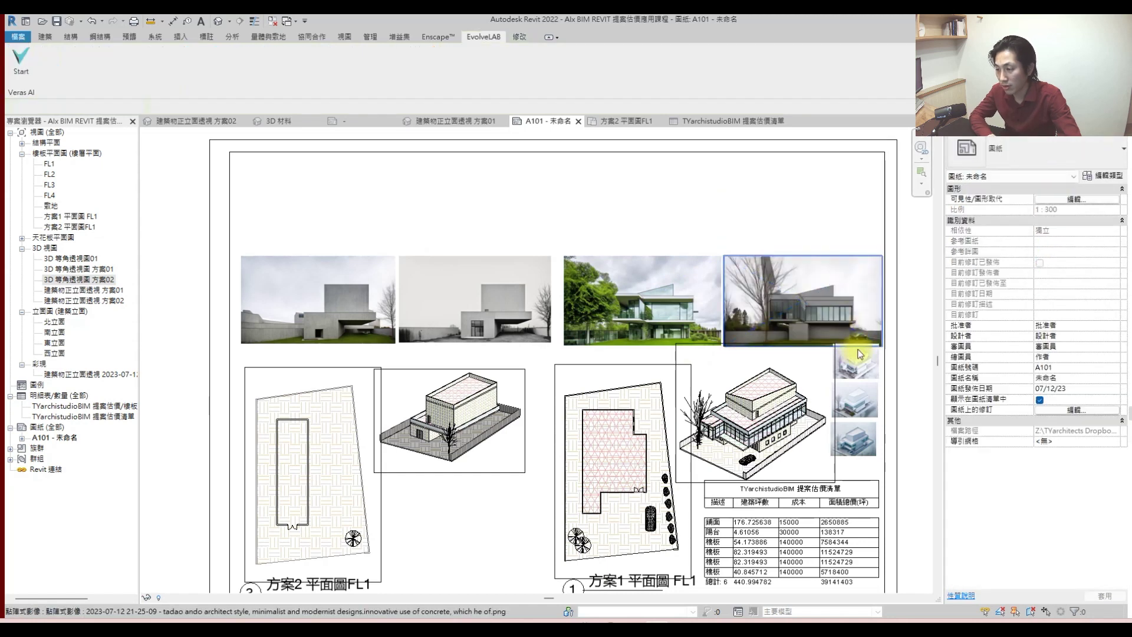
- Select the three isometric rendering thumbnails and move them down clear of the 方案1 building rendering
{"action": "scroll", "coordinate": [849, 347], "scroll_direction": "down", "scroll_amount": 1}
{"action": "left_click", "coordinate": [859, 359]}
{"action": "left_click", "coordinate": [865, 425], "text": "ctrl"}
{"action": "left_click_drag", "start_coordinate": [866, 447], "coordinate": [868, 461]}
{"action": "key", "text": "Escape"}
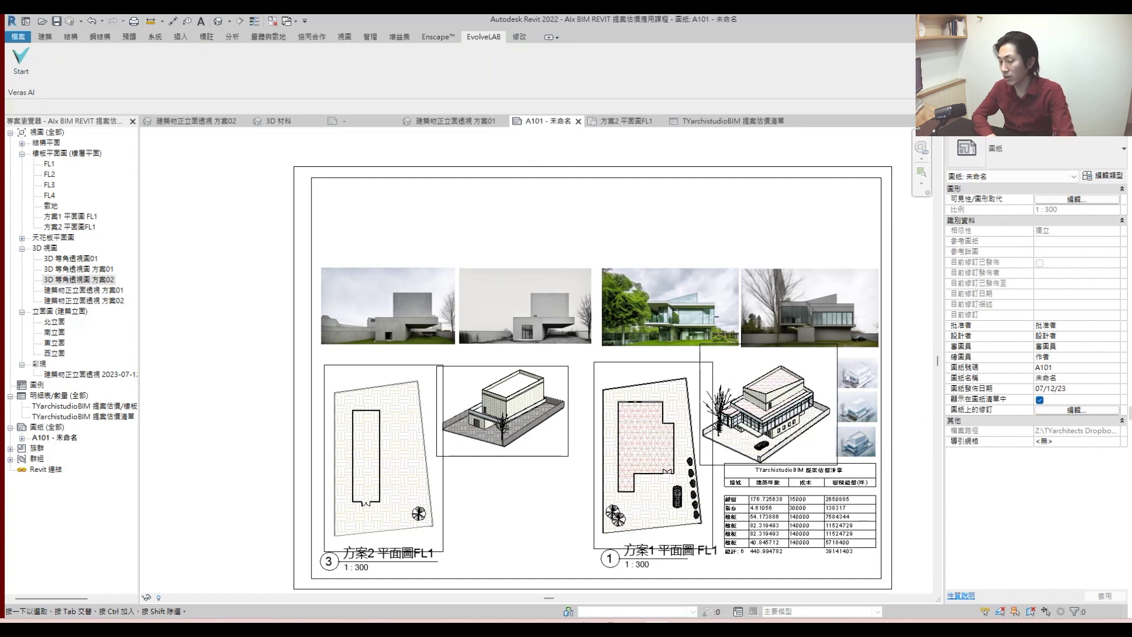
- Render the 3D 等角透視圖 方案02 view in Veras at width 1344 with 3 renderings and the tadao ando minimalist concrete style prompt
{"action": "double_click", "coordinate": [97, 280]}
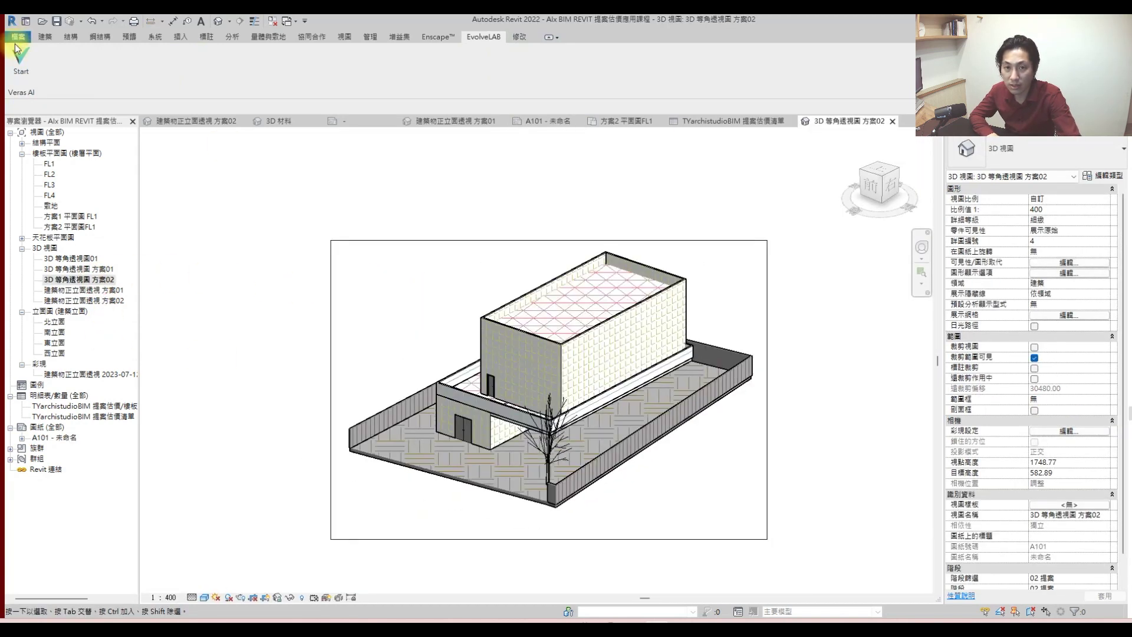
{"action": "left_click", "coordinate": [22, 62]}
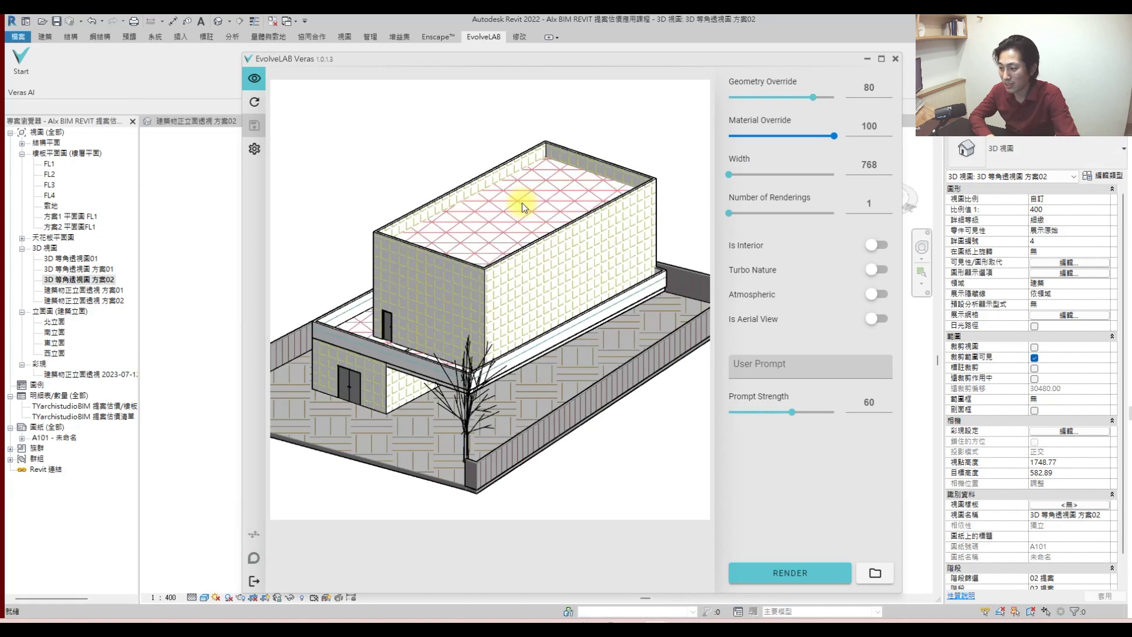
{"action": "left_click_drag", "start_coordinate": [729, 174], "coordinate": [834, 174]}
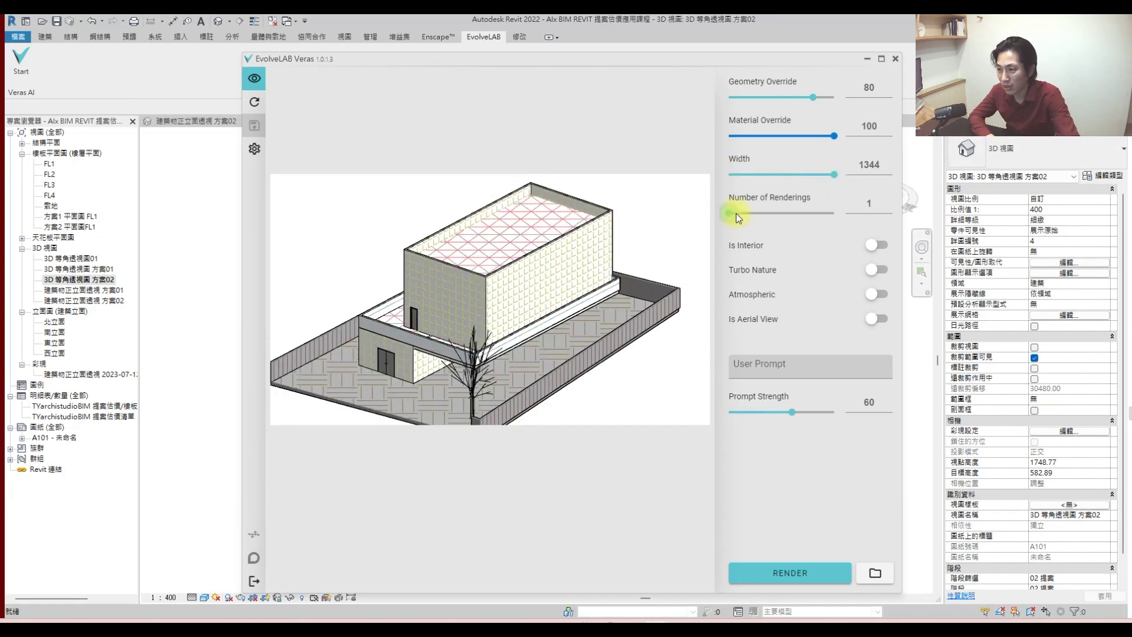
{"action": "left_click_drag", "start_coordinate": [778, 214], "coordinate": [795, 217]}
{"action": "left_click", "coordinate": [775, 368]}
{"action": "type", "text": "tadao ando architect style, minimalist and modernist designs.innovative use of concrete, which he often combines with natural elements such as light and water to create tranquil and elegant spaces. emphasizes the interplay of light and shadow, as well as the use of simple geometric forms.simplicity, elegance, and a deep appreciation for natural beauty."}
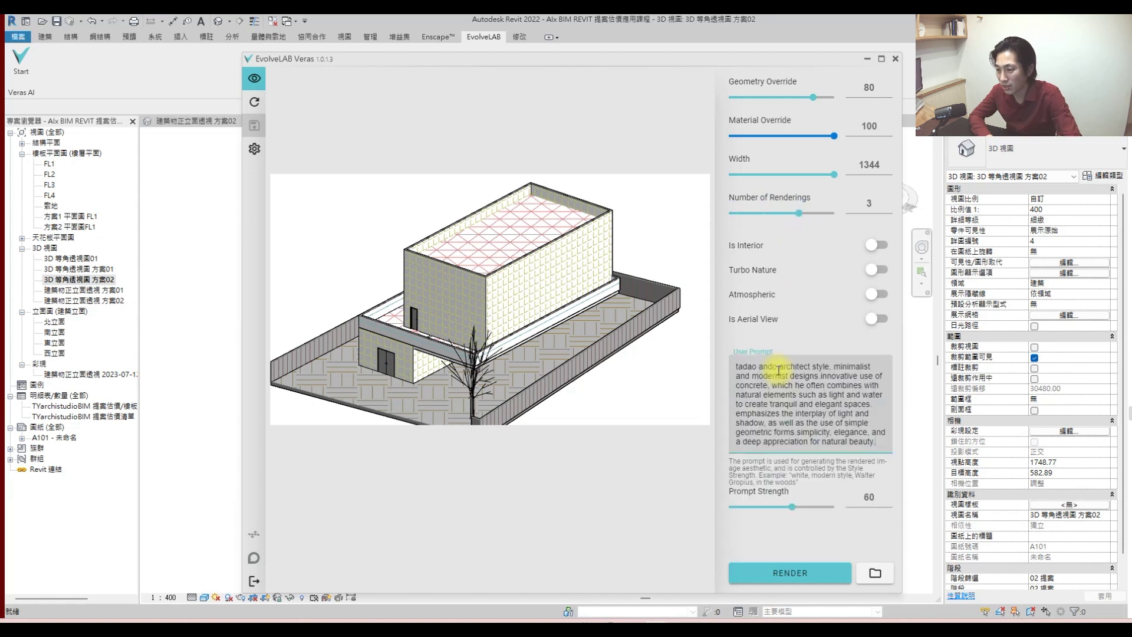
{"action": "left_click", "coordinate": [797, 567]}
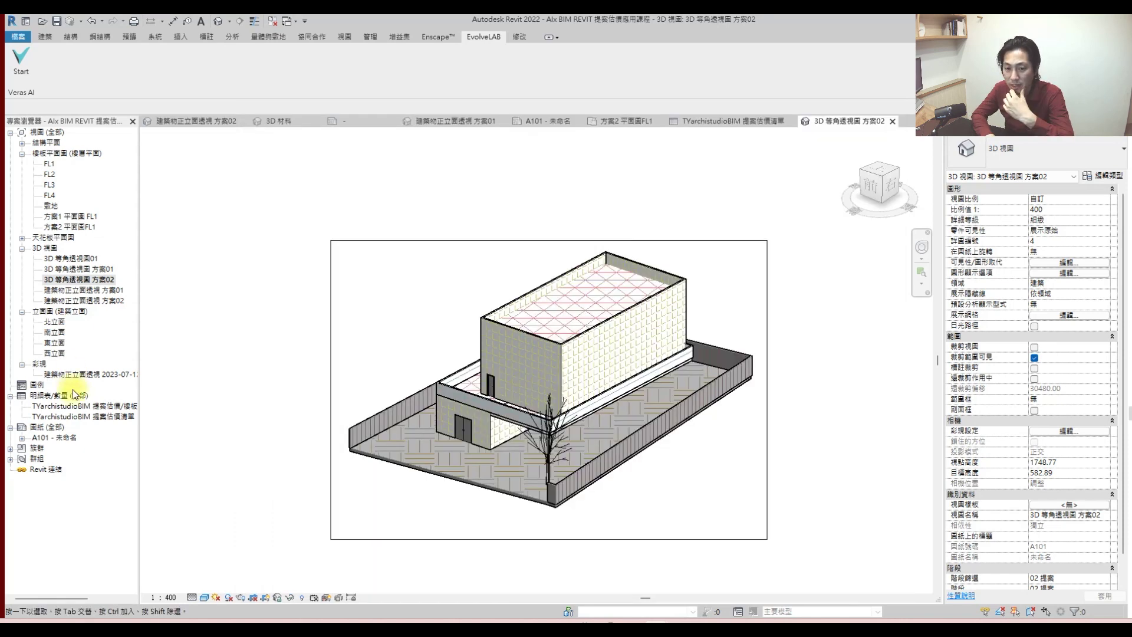
- Rename the TYarchistudioBIM 提案估價清單 schedule as TYarchistudioBIM 提案01 估價清單
{"action": "double_click", "coordinate": [96, 417]}
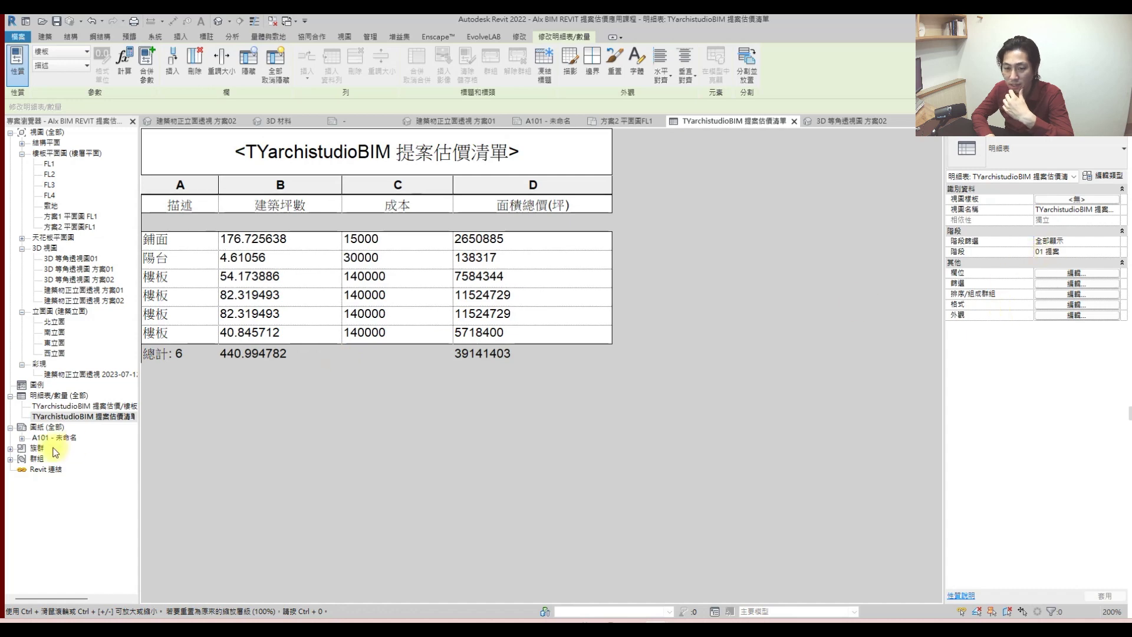
{"action": "right_click", "coordinate": [97, 418]}
{"action": "left_click", "coordinate": [160, 312]}
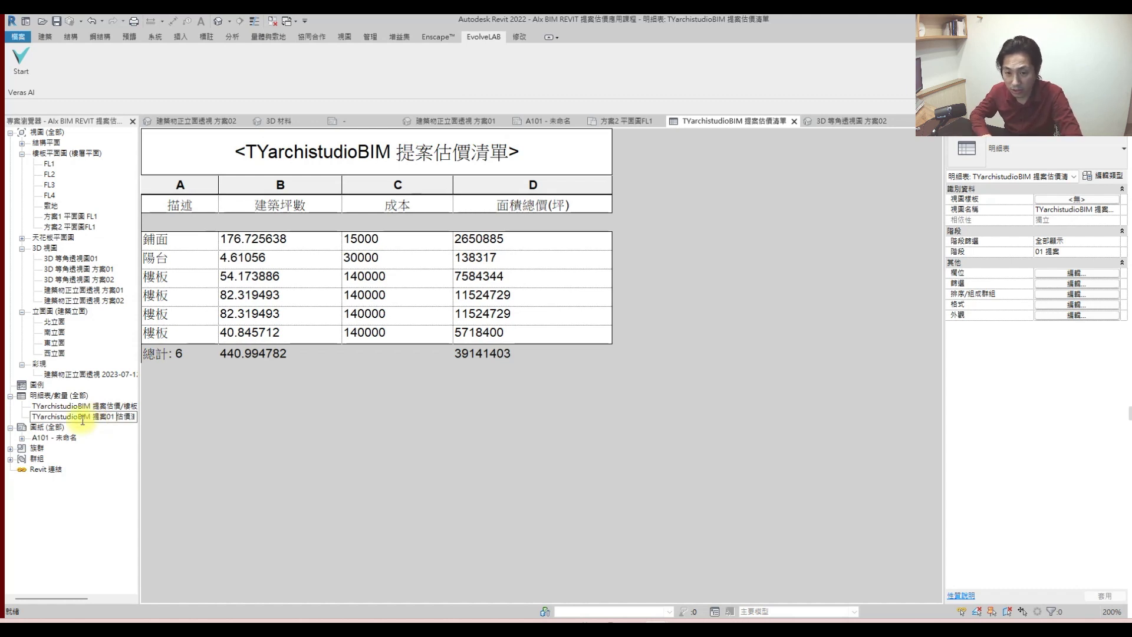
{"action": "key", "text": "Return"}
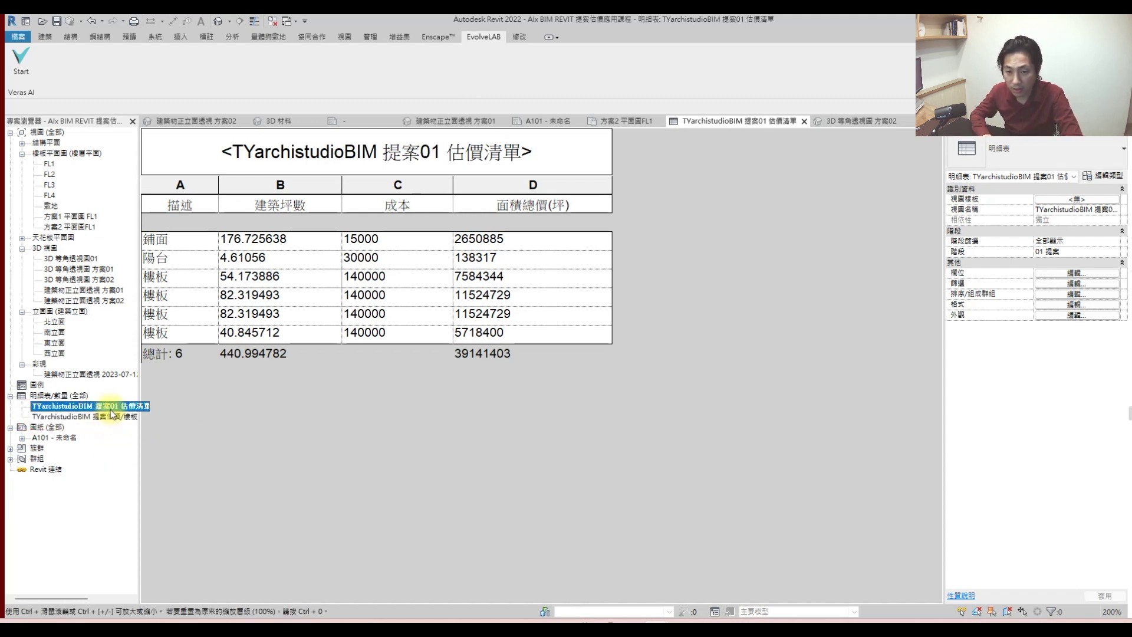
- Duplicate the 提案01 cost schedule and name the copy TYarchistudioBIM 提案02 估價清單
{"action": "right_click", "coordinate": [112, 407]}
{"action": "mouse_move", "coordinate": [183, 232]}
{"action": "left_click", "coordinate": [275, 230]}
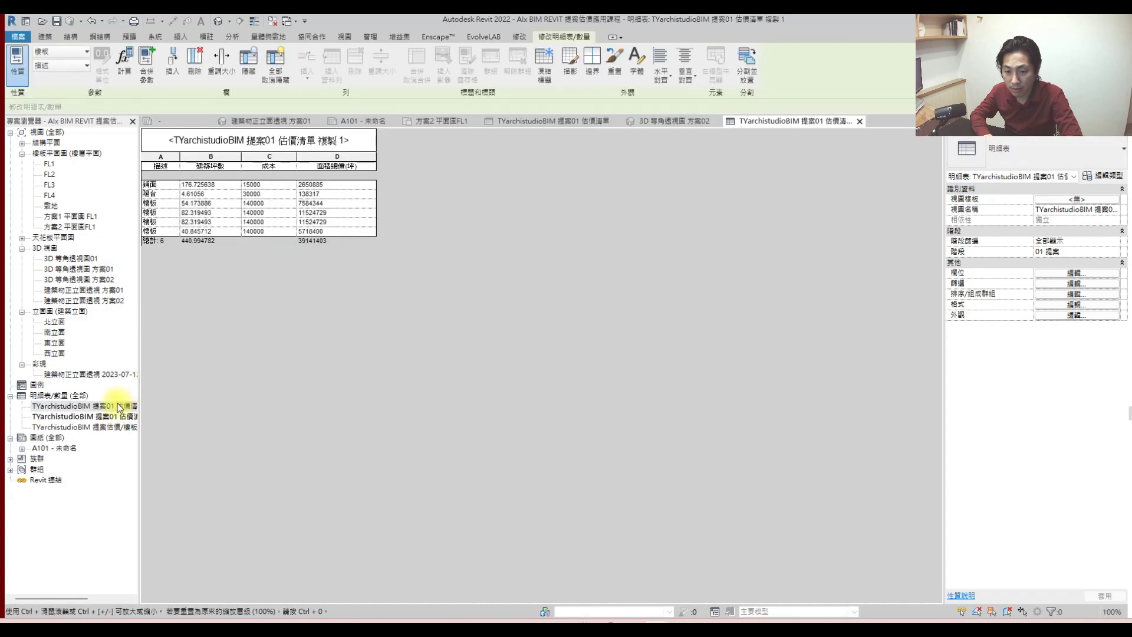
{"action": "right_click", "coordinate": [115, 417]}
{"action": "left_click", "coordinate": [155, 316]}
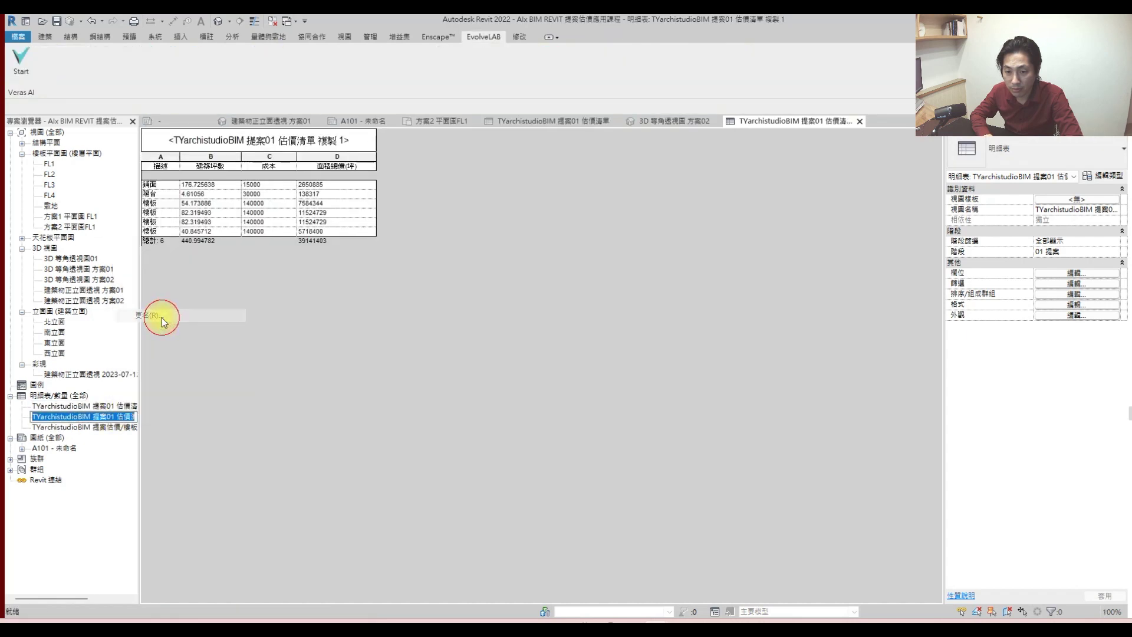
{"action": "key", "text": "Return"}
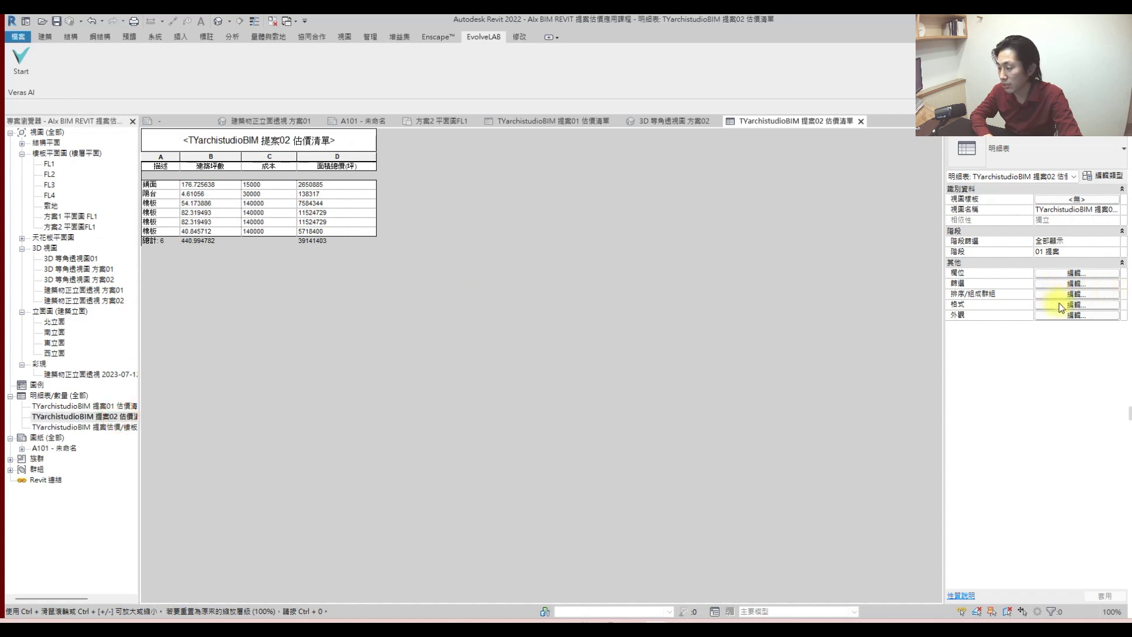
- Set both the phase filter and the phase of the 提案02 估價清單 schedule to 02 提案
{"action": "left_click", "coordinate": [1099, 252]}
{"action": "left_click", "coordinate": [1114, 248]}
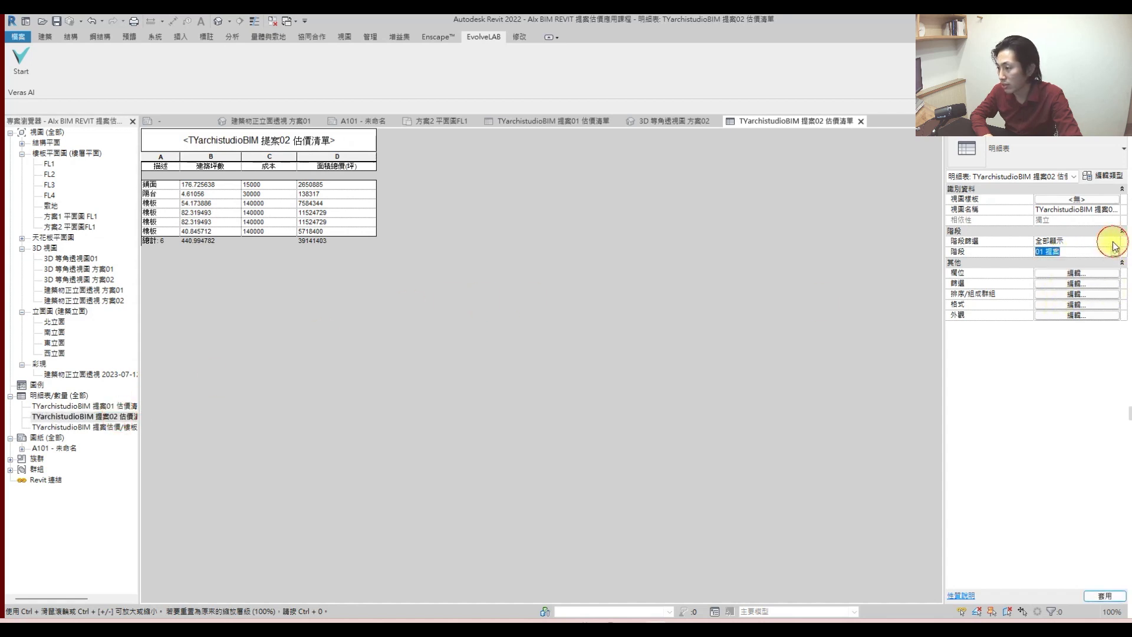
{"action": "left_click", "coordinate": [1114, 242]}
{"action": "left_click", "coordinate": [1048, 269]}
{"action": "left_click", "coordinate": [1061, 252]}
{"action": "left_click", "coordinate": [1047, 279]}
- Set the phase filter of the 提案01 估價清單 schedule to 01 提案, keeping its phase at 01 提案
{"action": "double_click", "coordinate": [127, 407]}
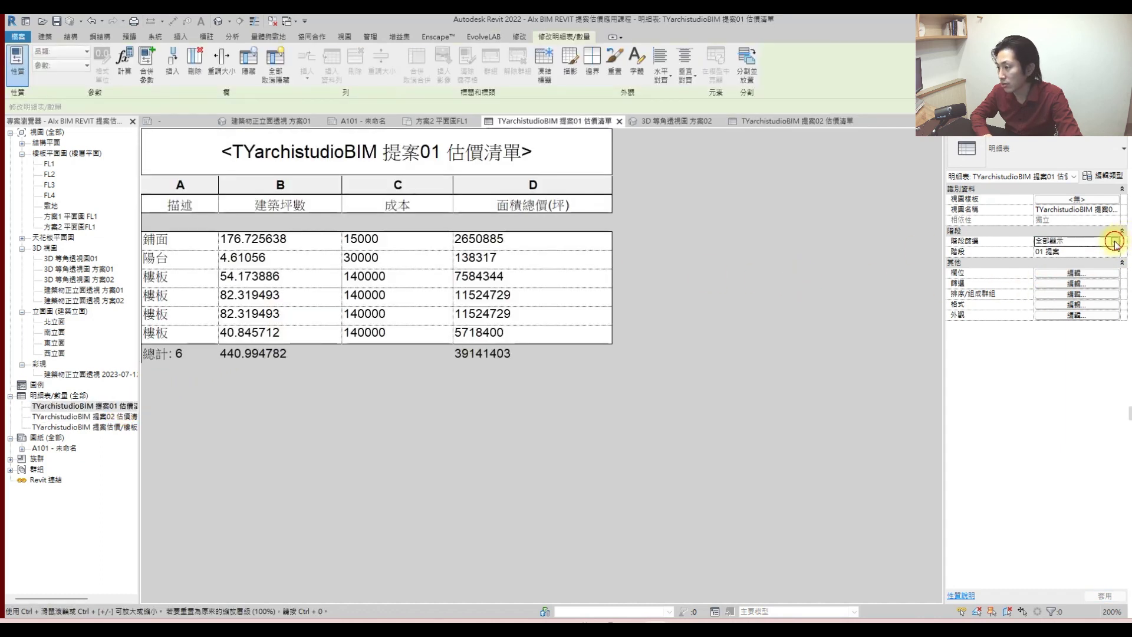
{"action": "left_click", "coordinate": [1114, 242]}
{"action": "left_click", "coordinate": [1065, 252]}
{"action": "left_click", "coordinate": [1114, 252]}
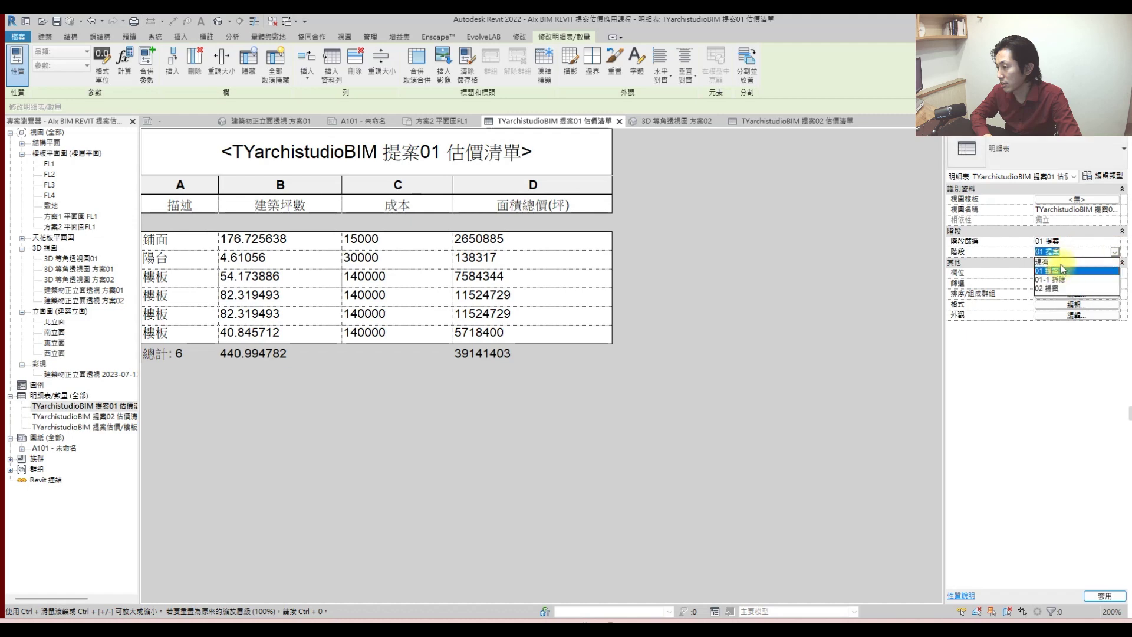
{"action": "left_click", "coordinate": [715, 328]}
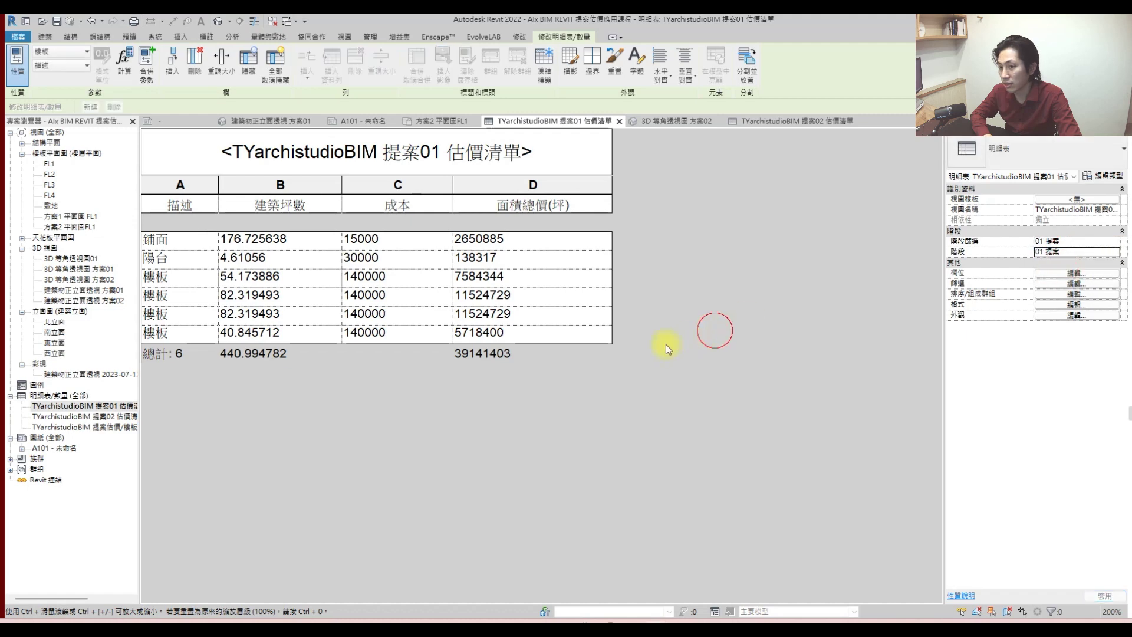
- Place the 提案02 估價清單 schedule on sheet A101 below the 方案2 isometric view
{"action": "double_click", "coordinate": [59, 448]}
{"action": "left_click", "coordinate": [115, 417]}
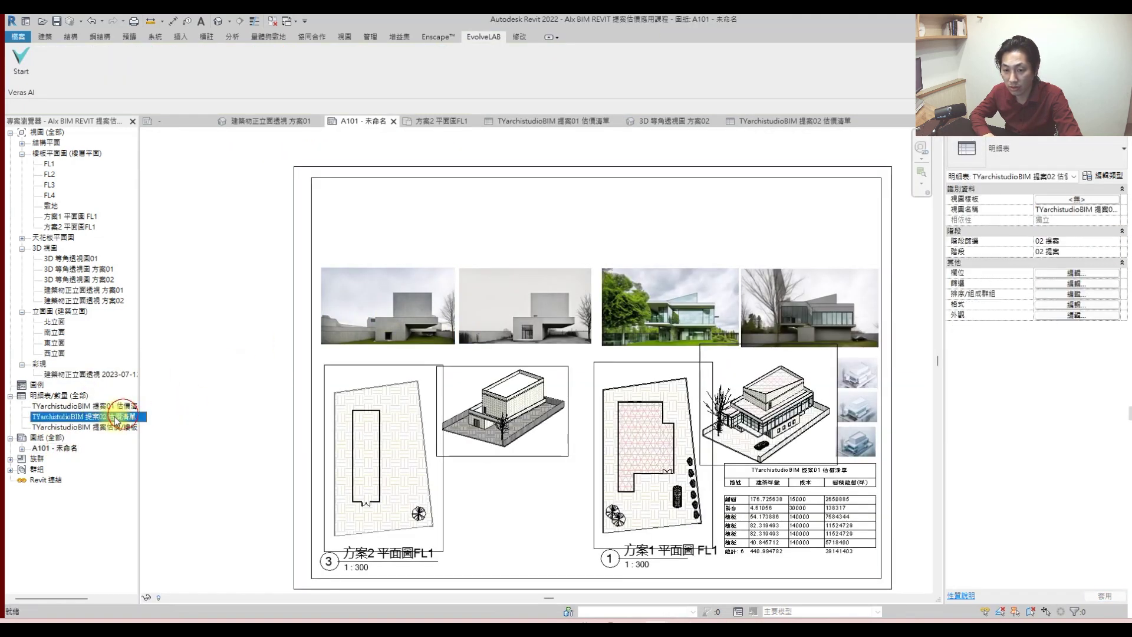
{"action": "left_click_drag", "start_coordinate": [450, 473], "coordinate": [496, 501]}
{"action": "left_click", "coordinate": [517, 508]}
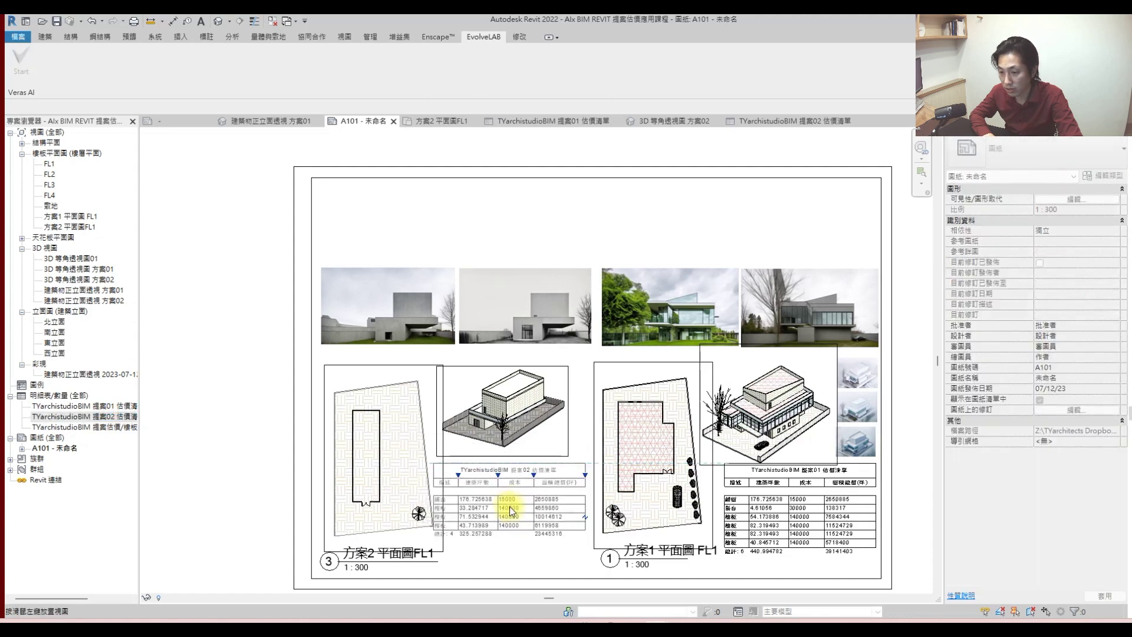
{"action": "scroll", "coordinate": [514, 516], "scroll_direction": "up", "scroll_amount": 3}
{"action": "key", "text": "Escape"}
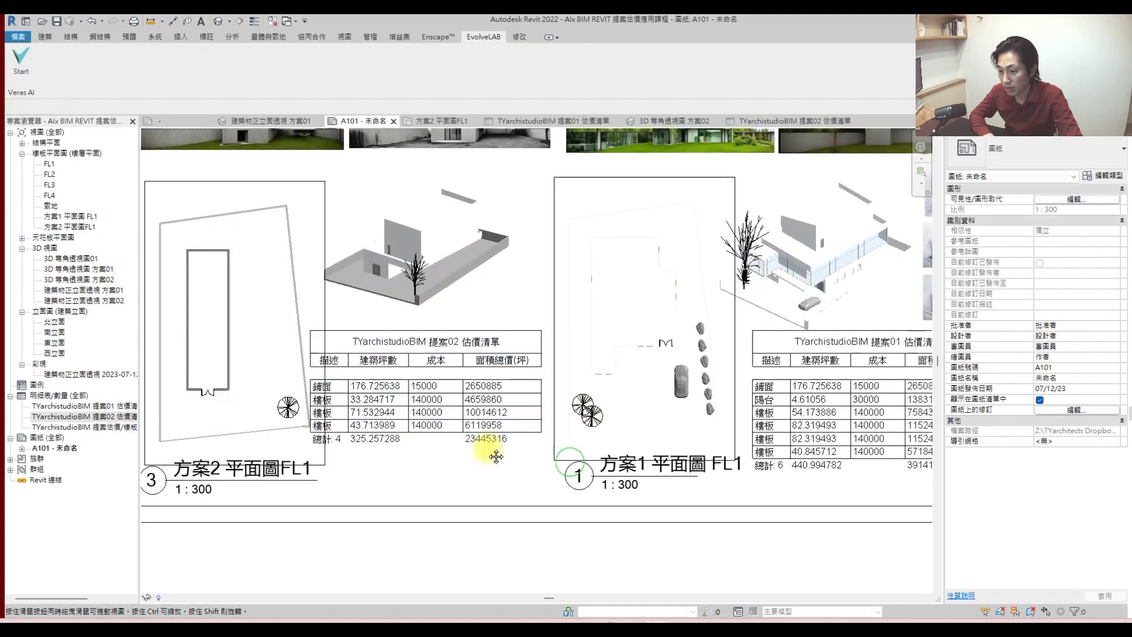
{"action": "scroll", "coordinate": [649, 430], "scroll_direction": "down", "scroll_amount": 3}
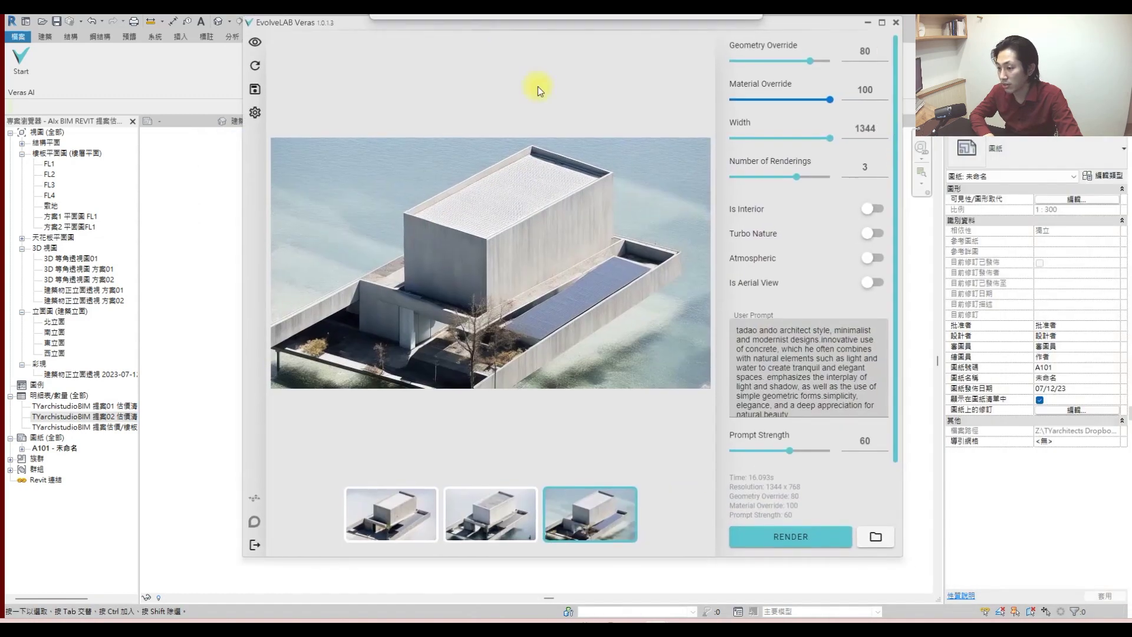
- Insert the 21-51-33 tadao ando rendering on sheet A101, scale it to 4.39 wide and bring it near the 方案1 plan
{"action": "left_click", "coordinate": [865, 24]}
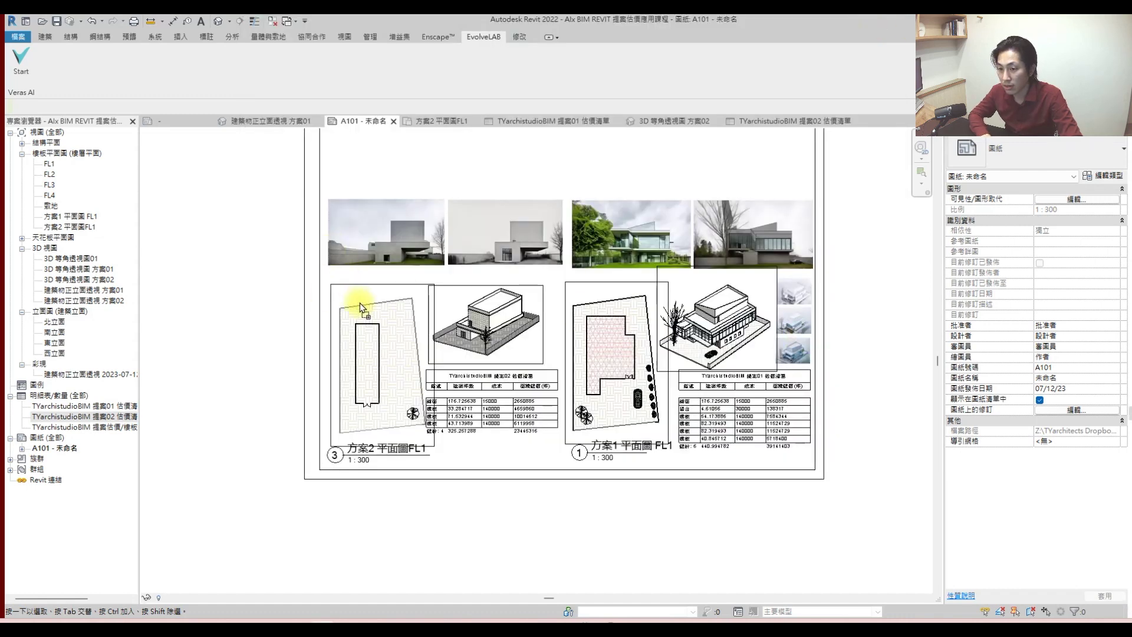
{"action": "left_click", "coordinate": [528, 206]}
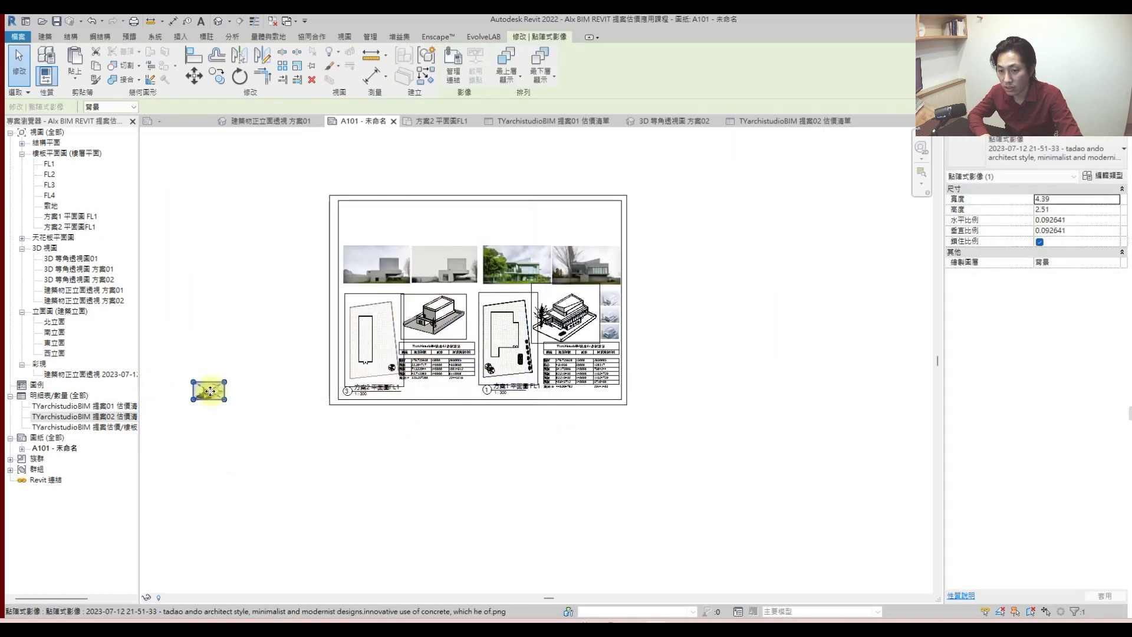
{"action": "scroll", "coordinate": [645, 266], "scroll_direction": "up", "scroll_amount": 3}
{"action": "left_click_drag", "start_coordinate": [215, 391], "coordinate": [644, 244]}
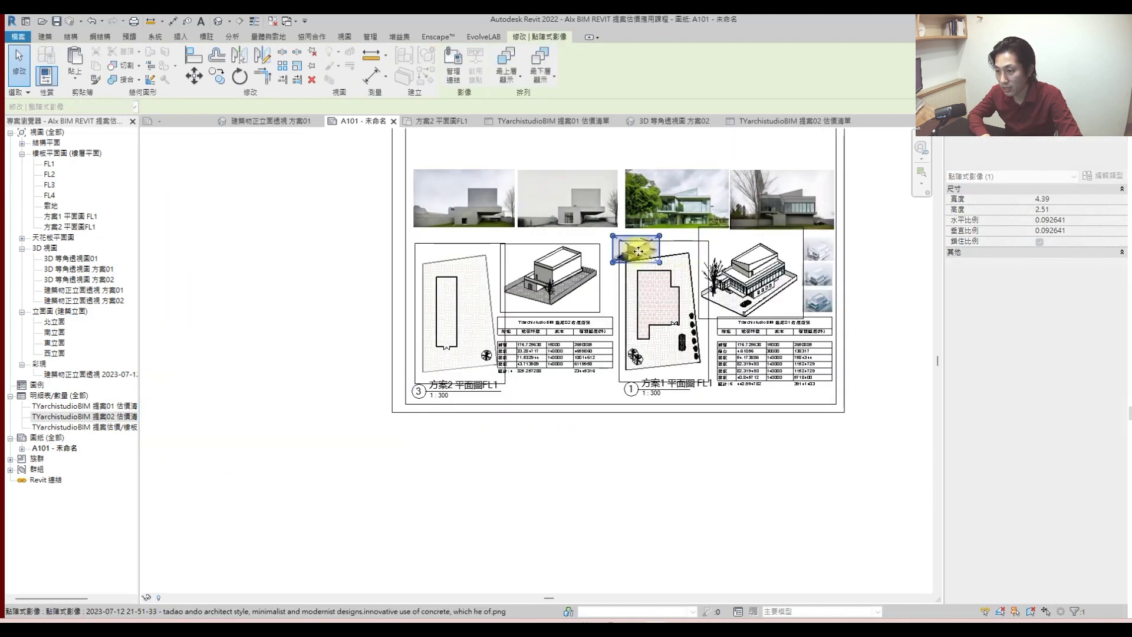
{"action": "scroll", "coordinate": [638, 251], "scroll_direction": "up", "scroll_amount": 3}
- Shift the 方案2 isometric view toward its plan and fit the 21-51-33 rendering beside it at 3.10 wide
{"action": "left_click", "coordinate": [513, 289]}
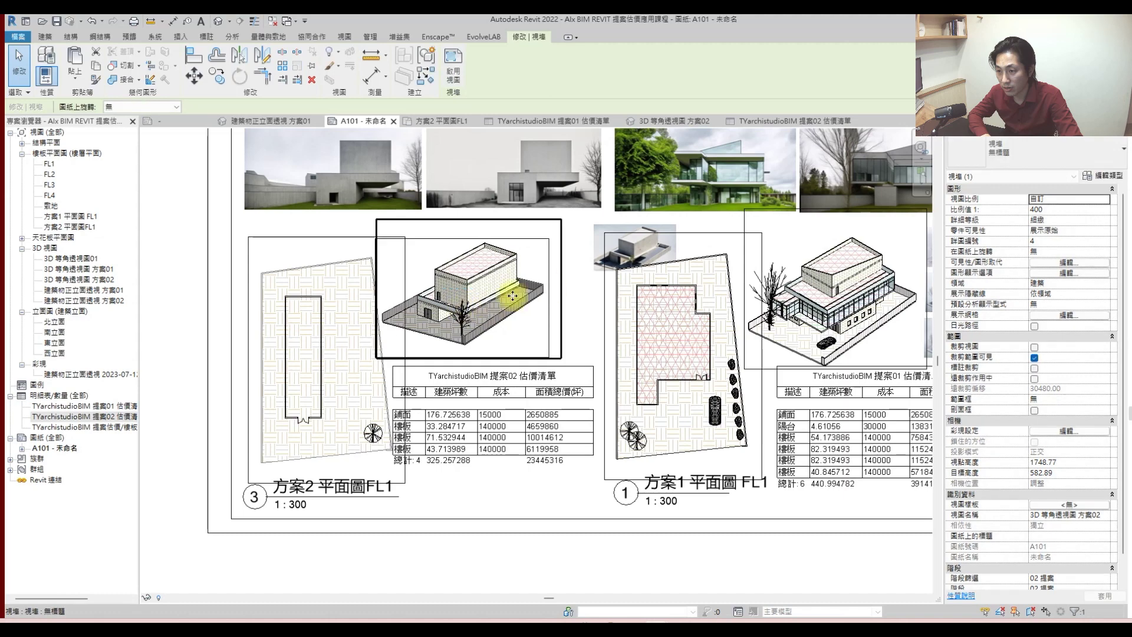
{"action": "scroll", "coordinate": [614, 254], "scroll_direction": "down", "scroll_amount": 2}
{"action": "left_click", "coordinate": [613, 254]}
{"action": "scroll", "coordinate": [582, 235], "scroll_direction": "up", "scroll_amount": 3}
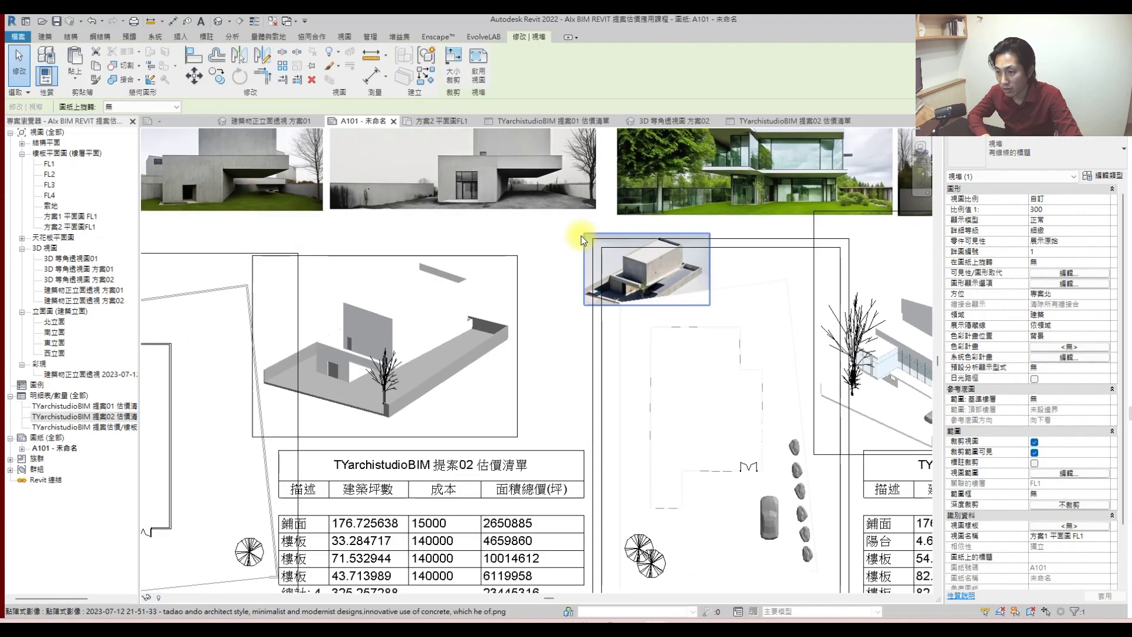
{"action": "left_click_drag", "start_coordinate": [535, 257], "coordinate": [519, 257]}
{"action": "scroll", "coordinate": [548, 258], "scroll_direction": "up", "scroll_amount": 2}
{"action": "left_click_drag", "start_coordinate": [665, 258], "coordinate": [538, 259]}
{"action": "scroll", "coordinate": [644, 303], "scroll_direction": "down", "scroll_amount": 3}
{"action": "scroll", "coordinate": [830, 263], "scroll_direction": "up", "scroll_amount": 1}
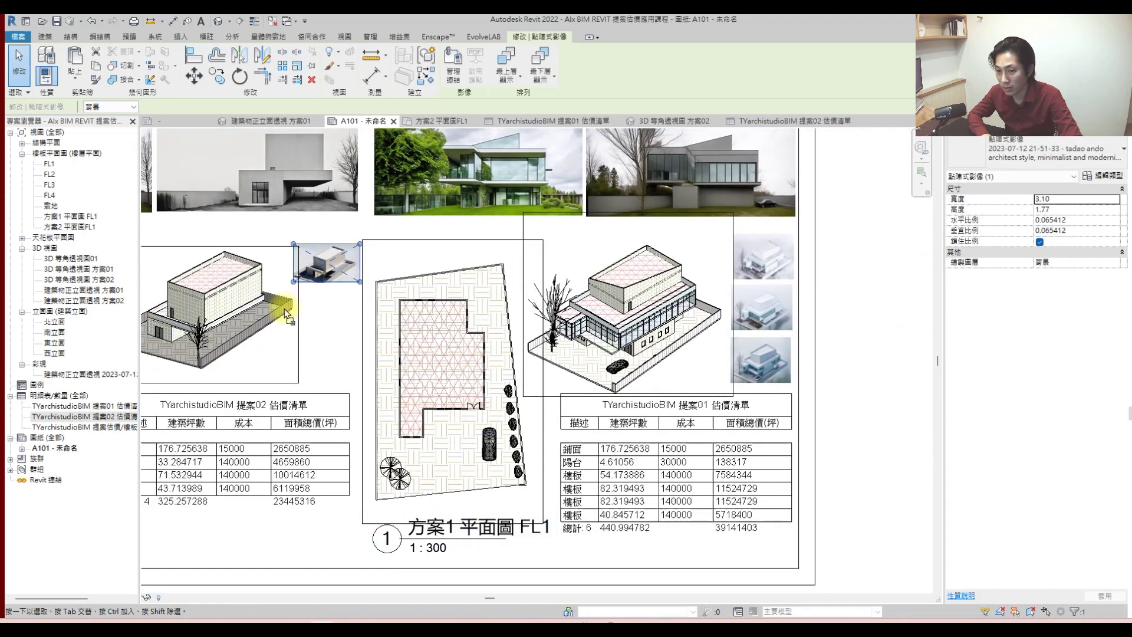
- Place the 21-52-03 tadao ando rendering directly below the 21-51-33 thumbnail and scale it to 3.01 wide
{"action": "scroll", "coordinate": [353, 324], "scroll_direction": "down", "scroll_amount": 3}
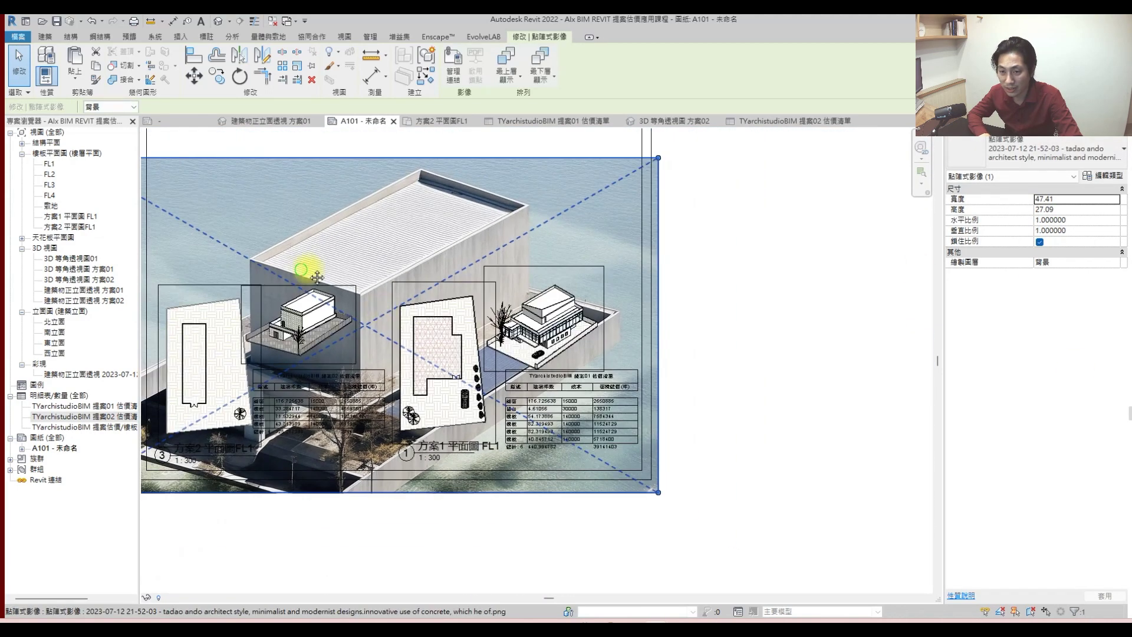
{"action": "scroll", "coordinate": [236, 189], "scroll_direction": "up", "scroll_amount": 2}
{"action": "left_click_drag", "start_coordinate": [210, 165], "coordinate": [354, 236]}
{"action": "scroll", "coordinate": [687, 441], "scroll_direction": "up", "scroll_amount": 2}
{"action": "scroll", "coordinate": [364, 236], "scroll_direction": "up", "scroll_amount": 2}
{"action": "left_click_drag", "start_coordinate": [404, 274], "coordinate": [416, 270]}
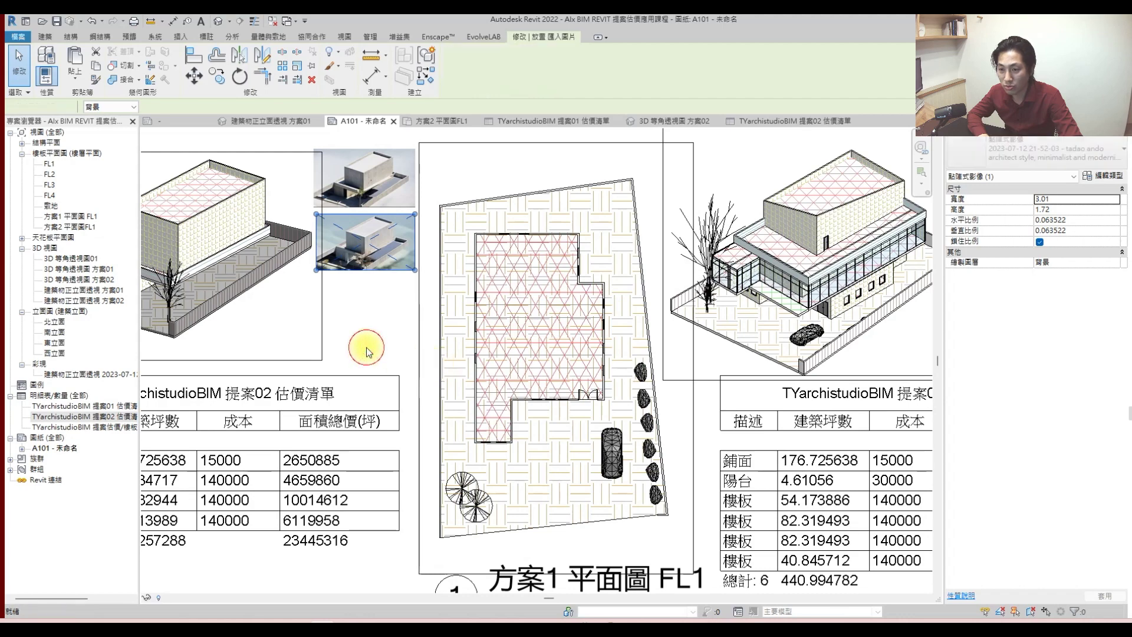
- Place the 21-51-47 tadao ando rendering below the other two 方案2 thumbnails and scale it down to match their width
{"action": "key", "text": "ctrl+z"}
{"action": "scroll", "coordinate": [380, 354], "scroll_direction": "down", "scroll_amount": 5}
{"action": "left_click_drag", "start_coordinate": [212, 249], "coordinate": [340, 317]}
{"action": "scroll", "coordinate": [525, 439], "scroll_direction": "up", "scroll_amount": 2}
{"action": "scroll", "coordinate": [341, 317], "scroll_direction": "up", "scroll_amount": 5}
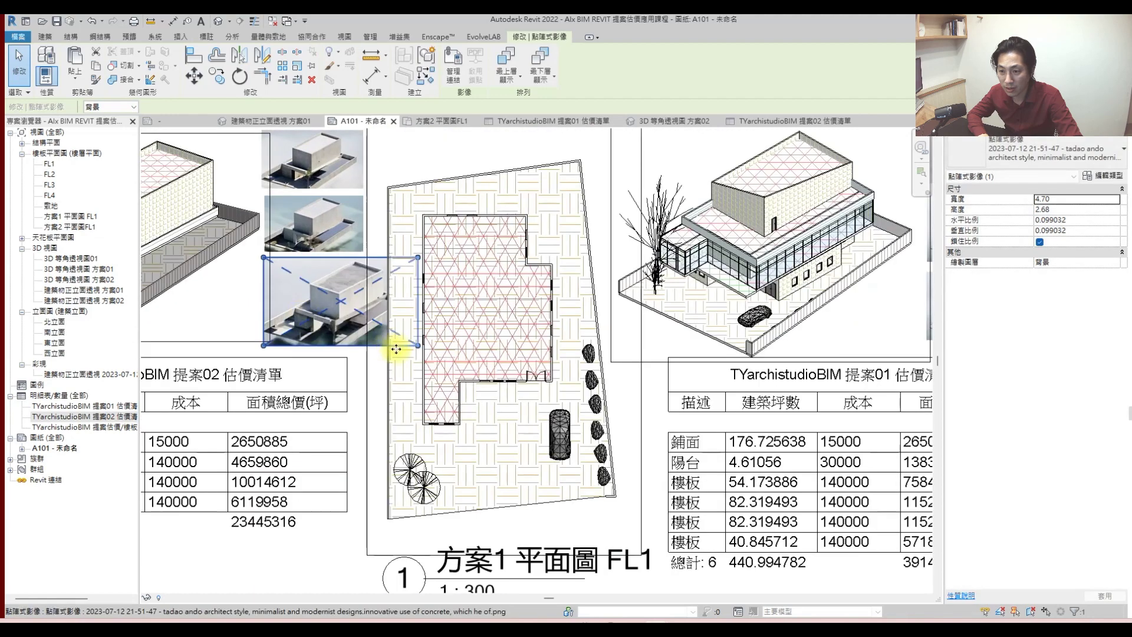
{"action": "left_click_drag", "start_coordinate": [417, 345], "coordinate": [360, 325]}
{"action": "scroll", "coordinate": [590, 372], "scroll_direction": "down", "scroll_amount": 5}
{"action": "key", "text": "Escape"}
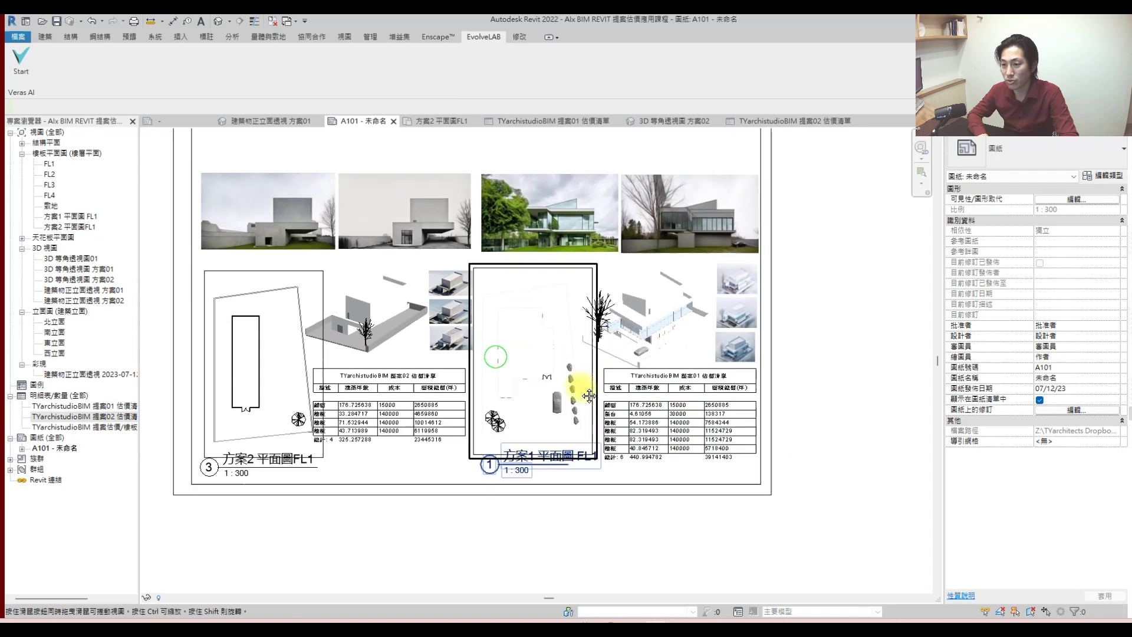
- Move the building renderings, plans, isometric views, schedules and 方案2 thumbnails together up and slightly left on the sheet
{"action": "scroll", "coordinate": [589, 395], "scroll_direction": "down", "scroll_amount": 2}
{"action": "left_click_drag", "start_coordinate": [738, 214], "coordinate": [379, 448]}
{"action": "left_click_drag", "start_coordinate": [490, 419], "coordinate": [488, 401]}
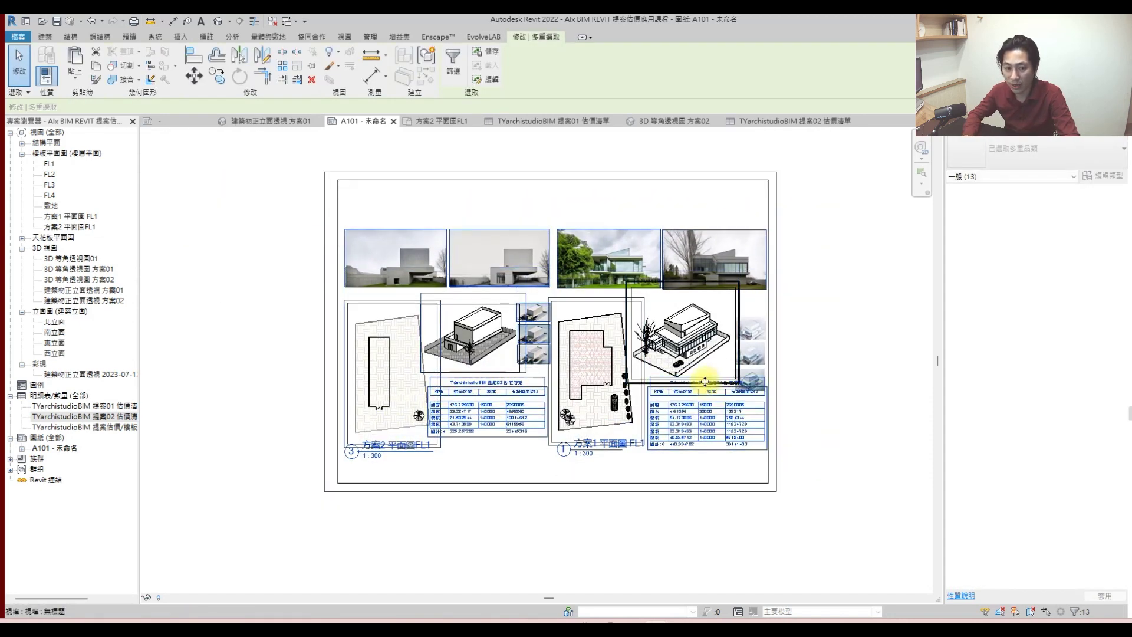
{"action": "key", "text": "Up"}
{"action": "key", "text": "Left"}
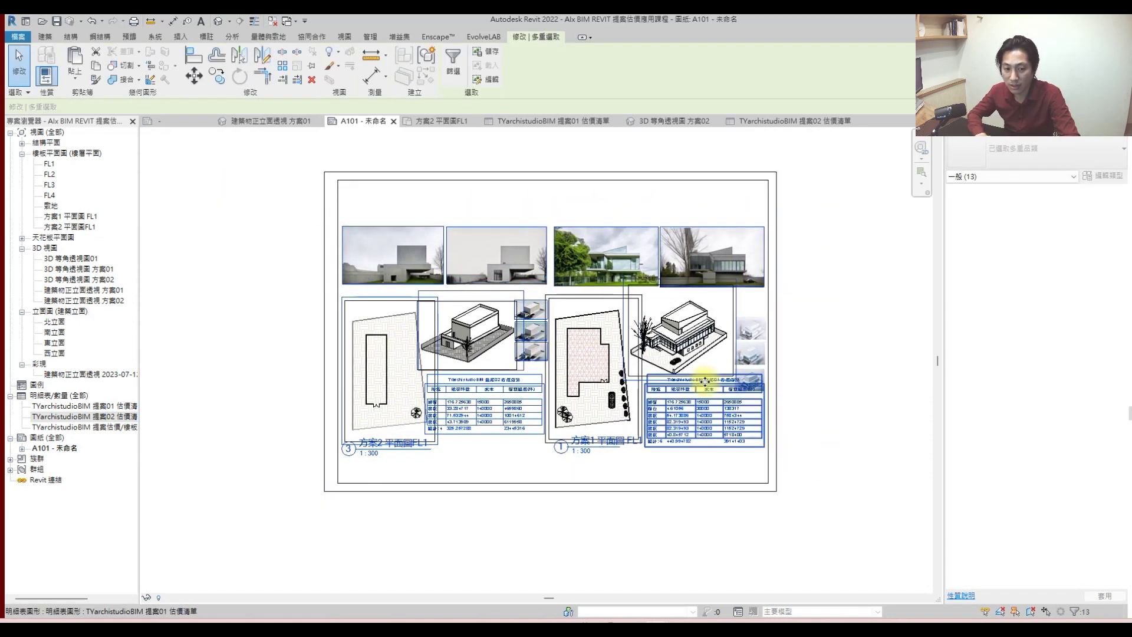
{"action": "left_click", "coordinate": [825, 371]}
{"action": "scroll", "coordinate": [511, 371], "scroll_direction": "up", "scroll_amount": 3}
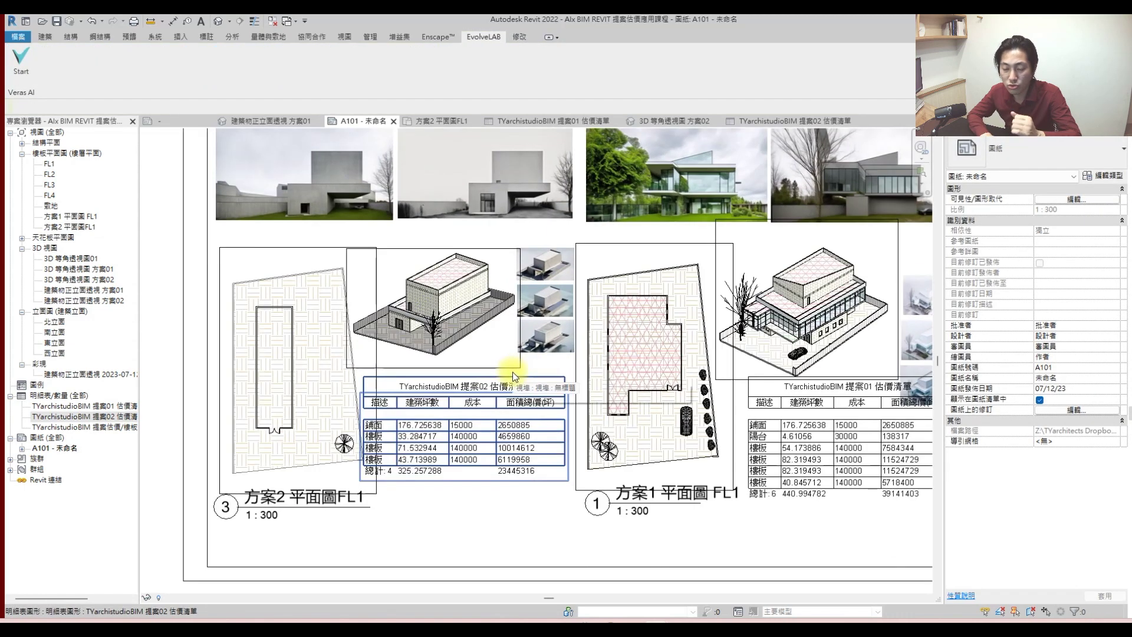
{"action": "left_click", "coordinate": [321, 432]}
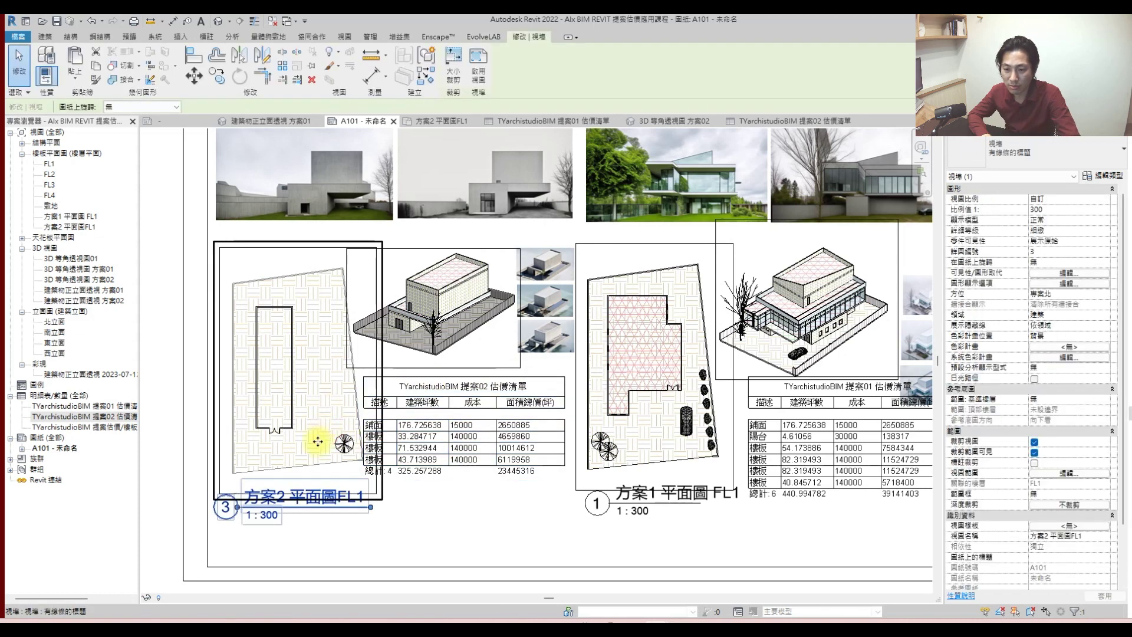
{"action": "key", "text": "Escape"}
{"action": "scroll", "coordinate": [353, 448], "scroll_direction": "down", "scroll_amount": 2}
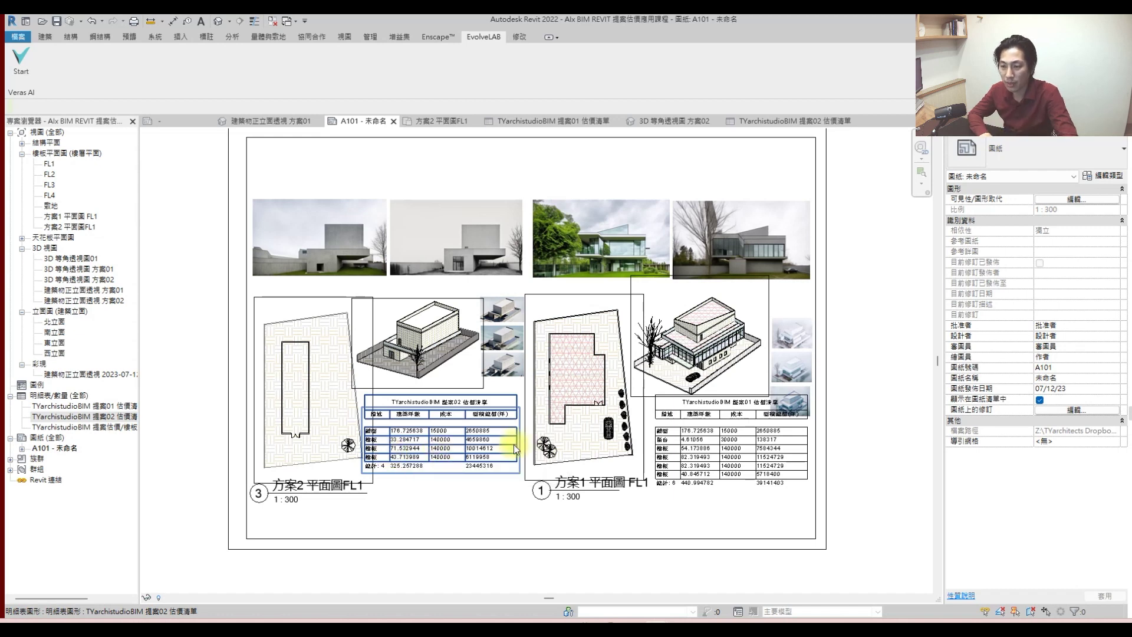
{"action": "key", "text": "Escape"}
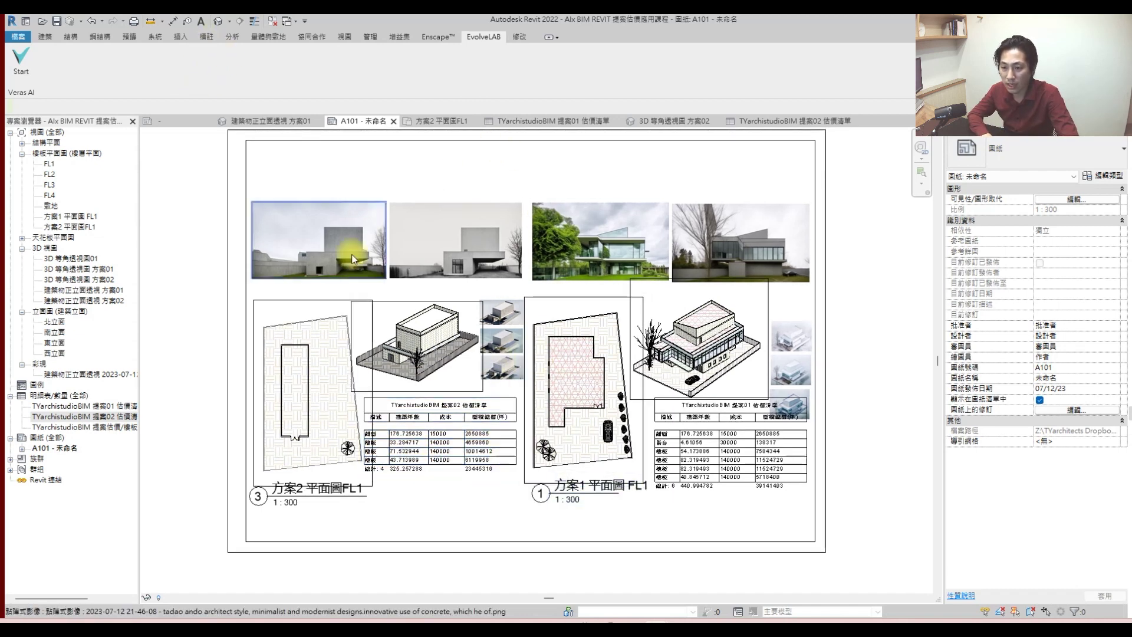
- Activate the 方案2 FL1 plan on the sheet and place a material tag for its 鋪面樓板 paving above the site outline
{"action": "double_click", "coordinate": [302, 363]}
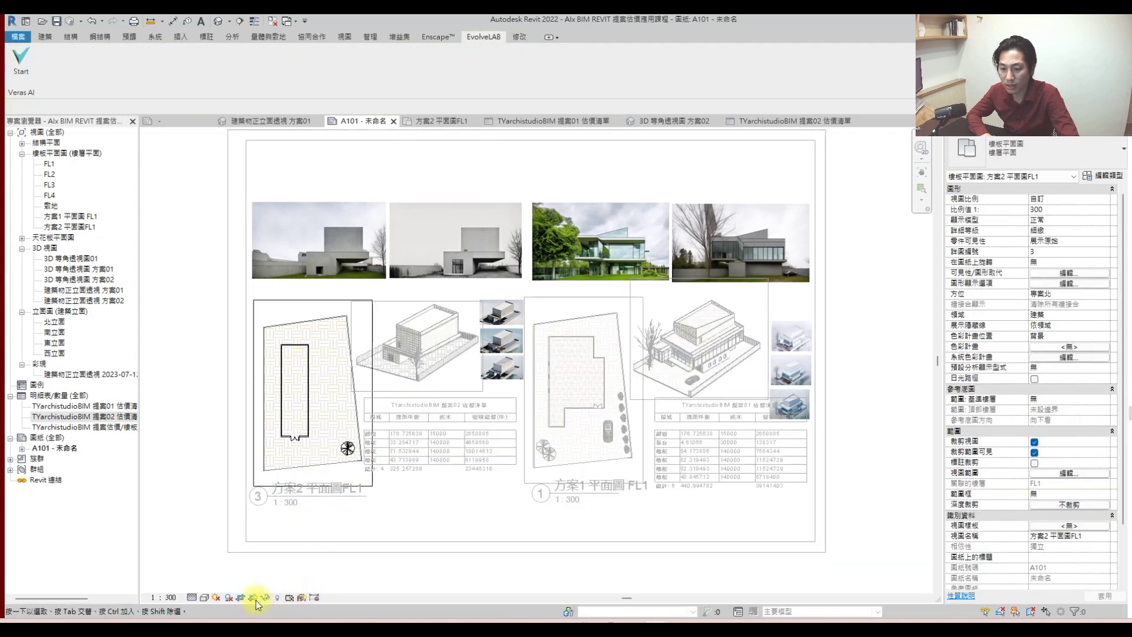
{"action": "left_click", "coordinate": [204, 37]}
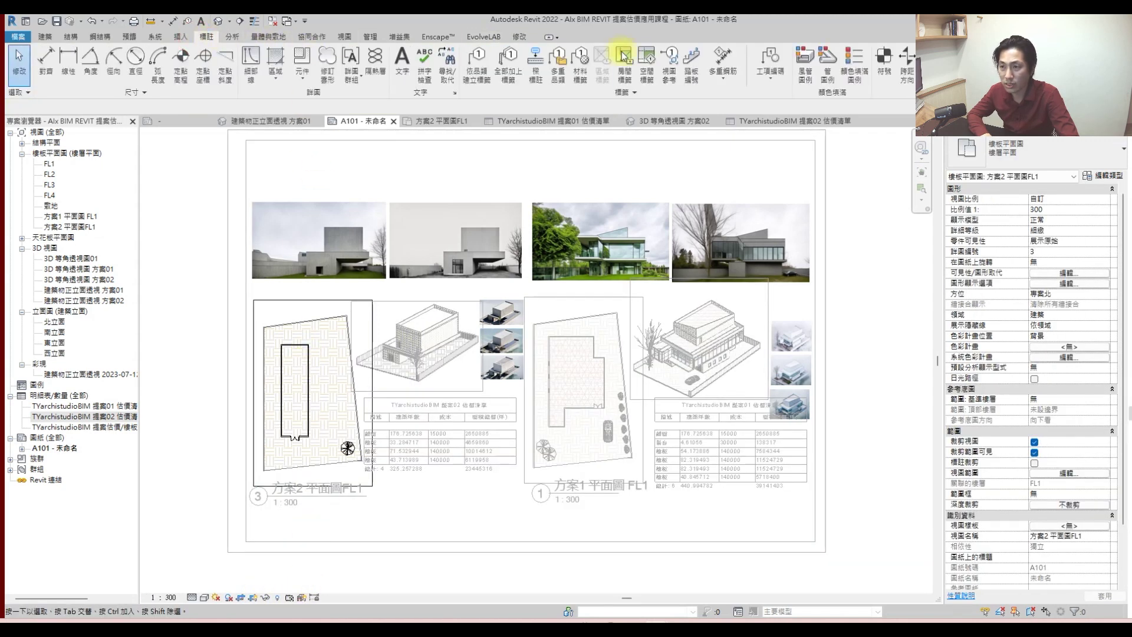
{"action": "left_click", "coordinate": [584, 63]}
{"action": "scroll", "coordinate": [316, 316], "scroll_direction": "up", "scroll_amount": 3}
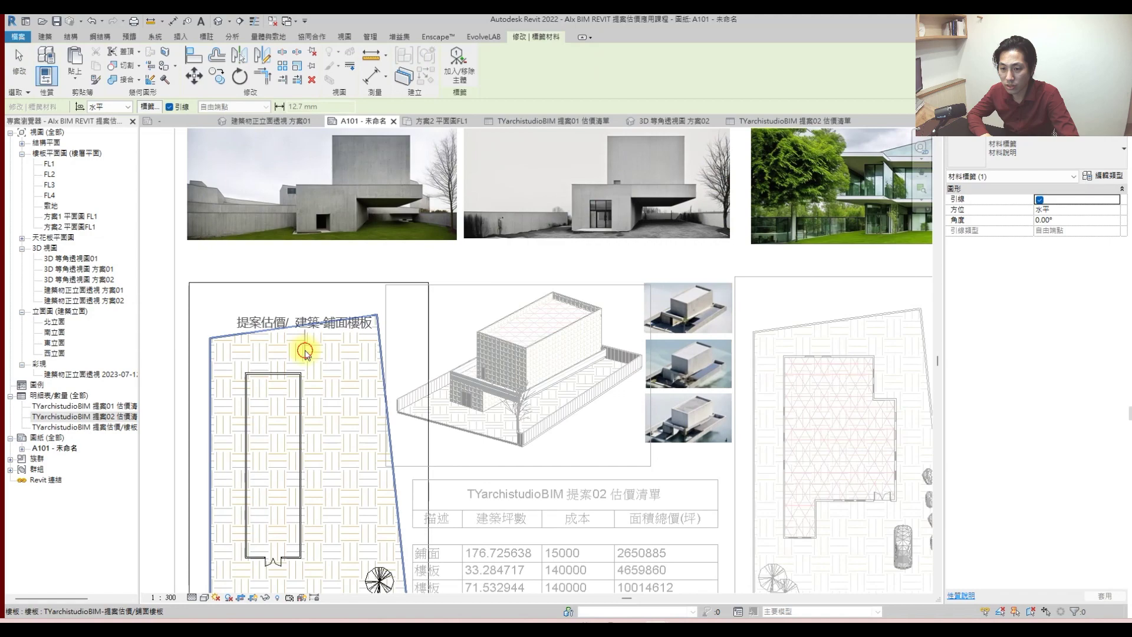
{"action": "left_click", "coordinate": [302, 303]}
- Tag the material of the 方案2 plan's building wall (建築-牆體) below the site outline, and deactivate the view
{"action": "middle_click_drag", "start_coordinate": [296, 557], "coordinate": [461, 416]}
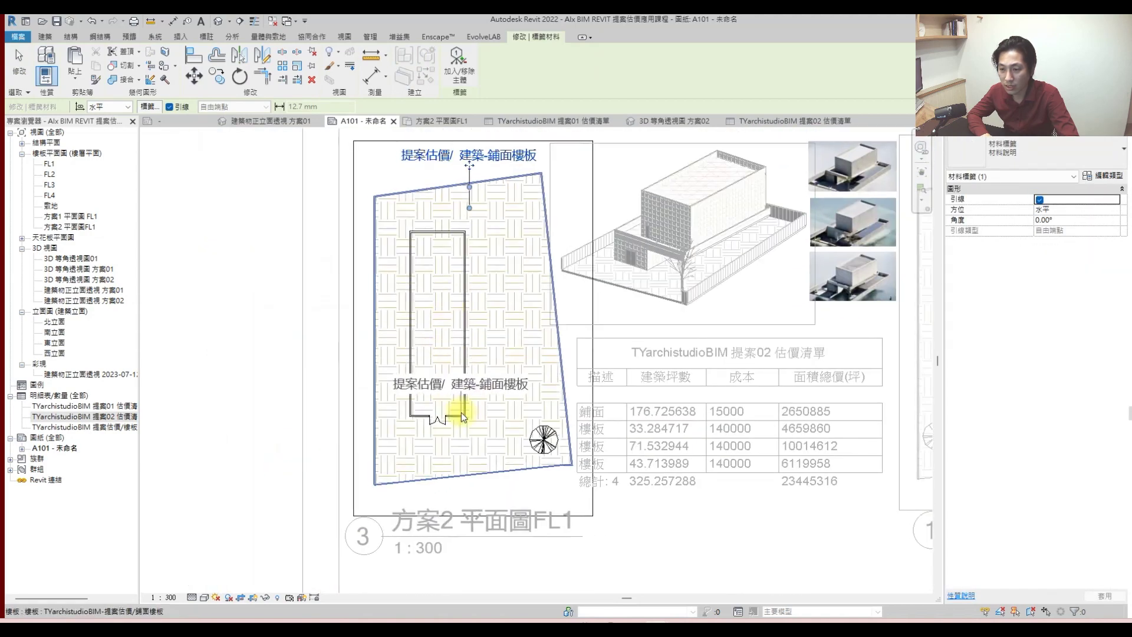
{"action": "left_click", "coordinate": [461, 416]}
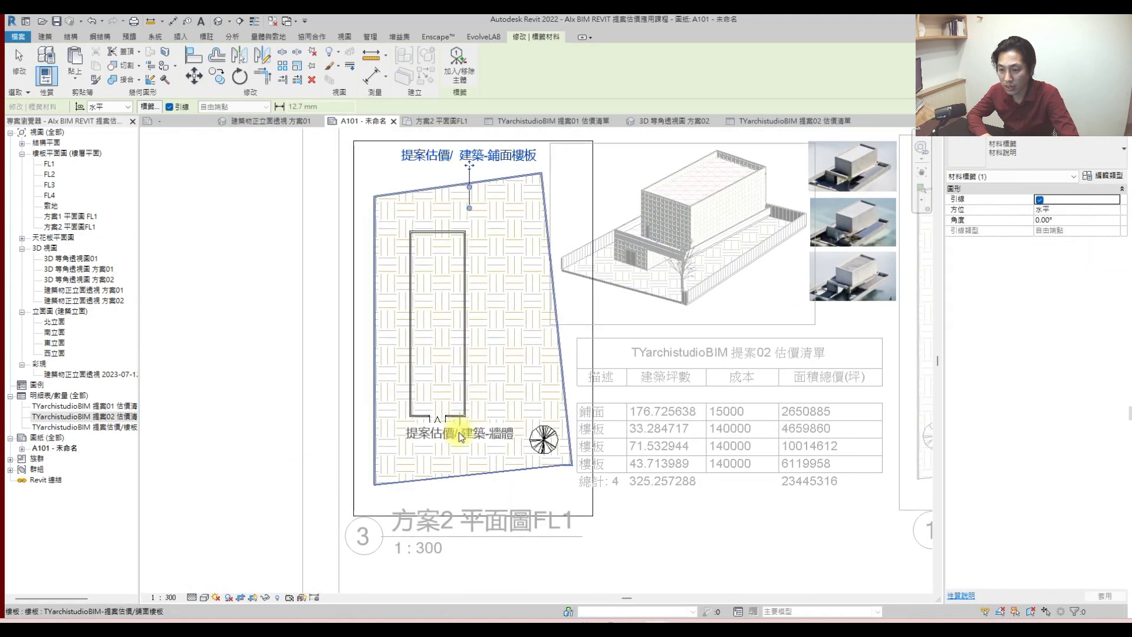
{"action": "left_click", "coordinate": [464, 495]}
{"action": "key", "text": "Escape"}
{"action": "right_click", "coordinate": [583, 214]}
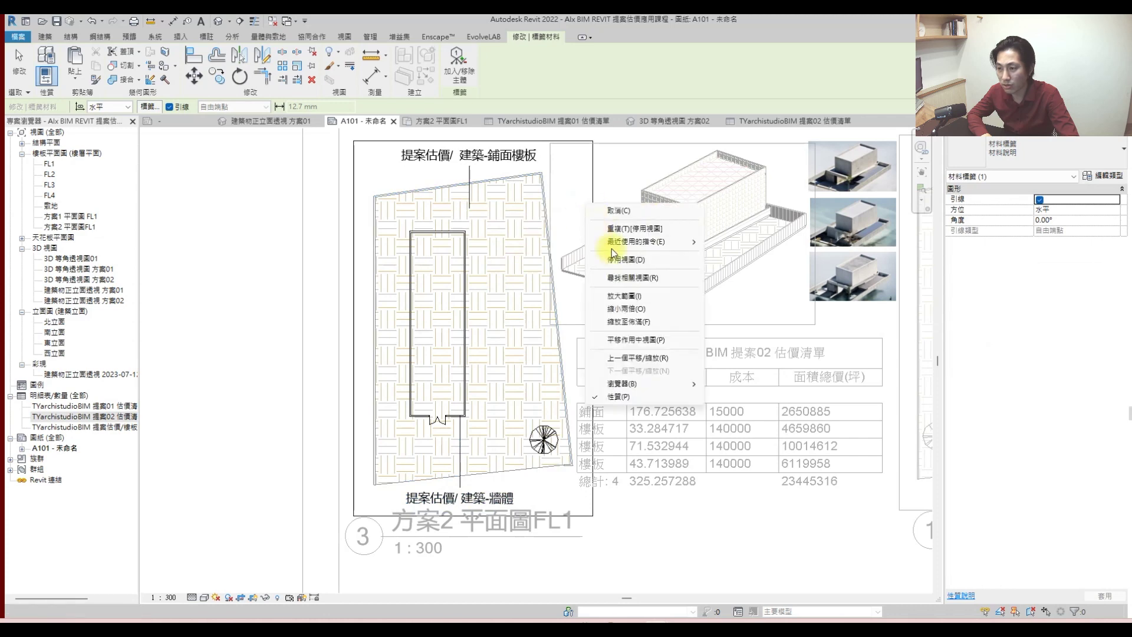
{"action": "left_click", "coordinate": [613, 259]}
{"action": "scroll", "coordinate": [597, 293], "scroll_direction": "down", "scroll_amount": 2}
- Activate the 方案2 isometric view, save and lock its orientation, and place a roof slab material tag (建築-樓板) above the building
{"action": "left_click", "coordinate": [420, 248]}
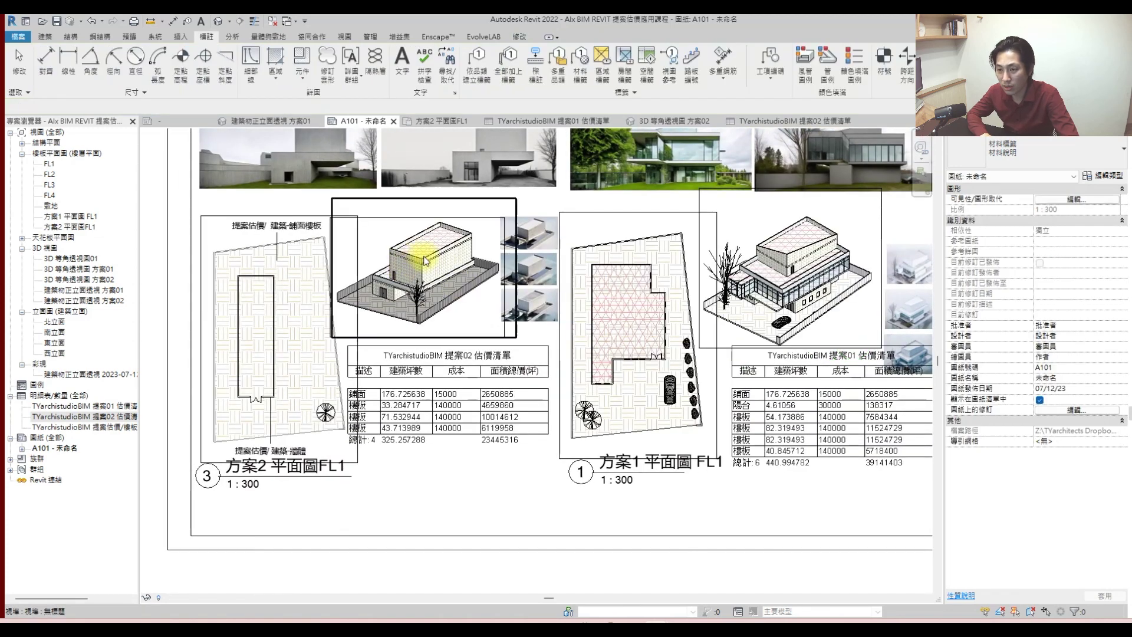
{"action": "double_click", "coordinate": [420, 248]}
{"action": "left_click", "coordinate": [277, 597]}
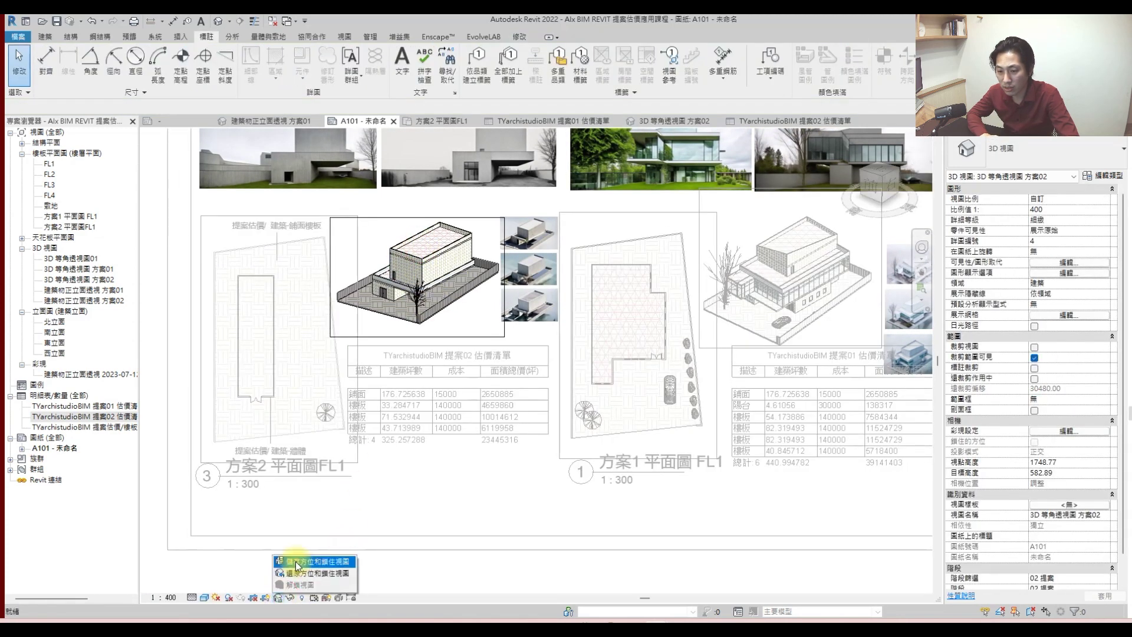
{"action": "left_click", "coordinate": [584, 65]}
{"action": "scroll", "coordinate": [424, 224], "scroll_direction": "up", "scroll_amount": 3}
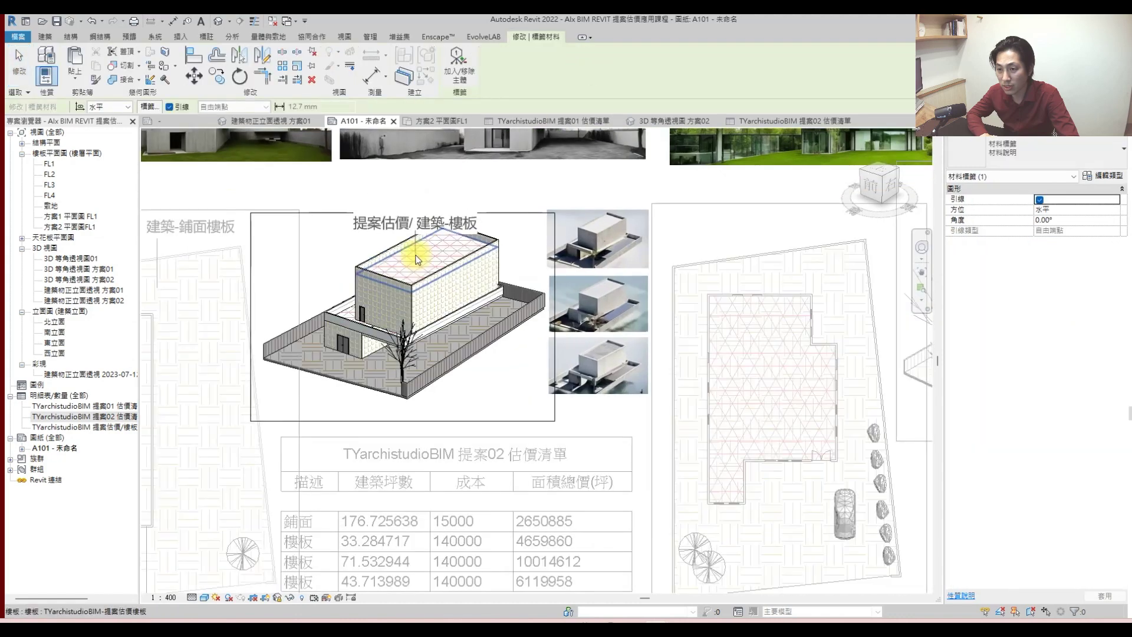
{"action": "left_click", "coordinate": [414, 202]}
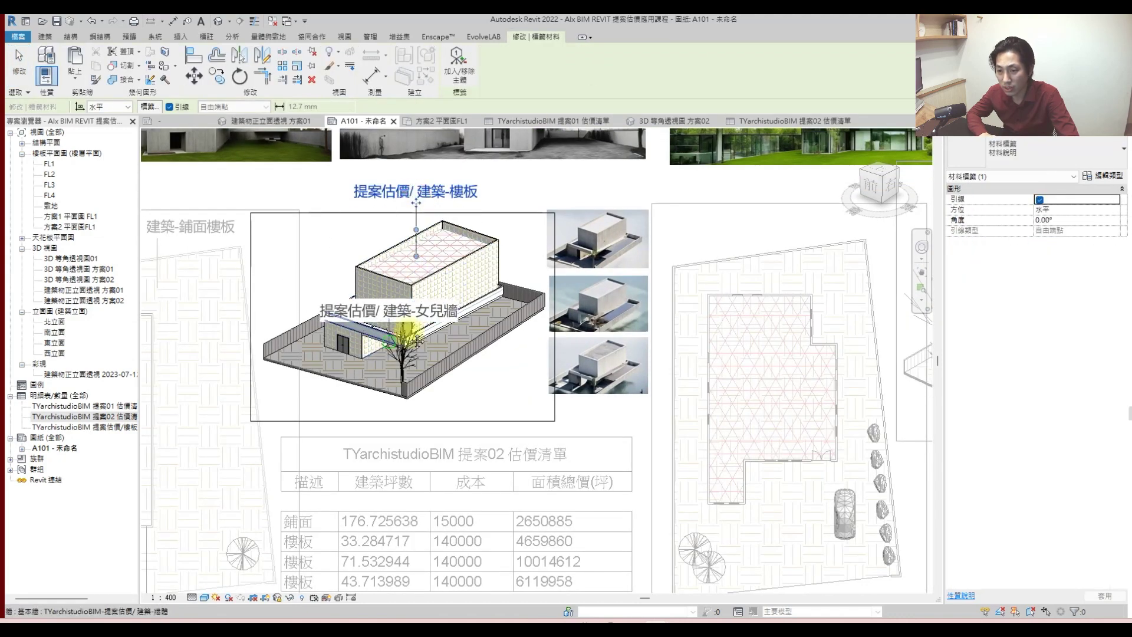
- Tag the paving material (建築-鋪面樓板) below the 方案2 isometric building, and deactivate the view
{"action": "middle_click_drag", "start_coordinate": [369, 322], "coordinate": [578, 265]}
{"action": "left_click", "coordinate": [582, 314]}
{"action": "left_click", "coordinate": [582, 334]}
{"action": "left_click", "coordinate": [582, 351]}
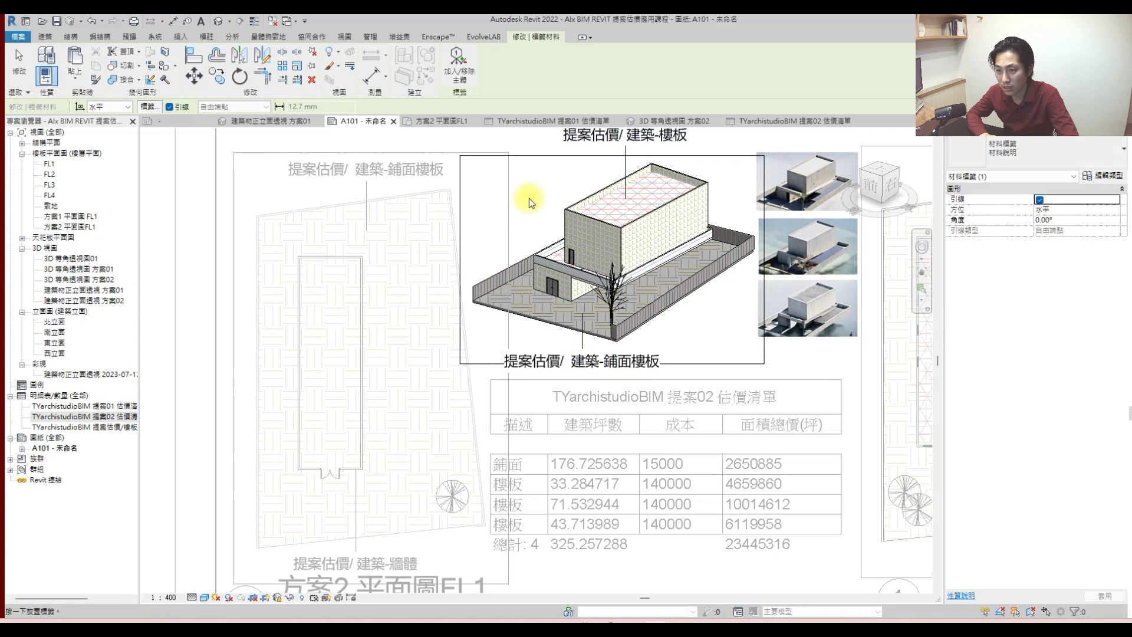
{"action": "right_click", "coordinate": [529, 195]}
{"action": "left_click", "coordinate": [556, 251]}
{"action": "scroll", "coordinate": [466, 273], "scroll_direction": "down", "scroll_amount": 2}
- Activate the 方案1 isometric view on the sheet and save and lock its orientation so material tags can be added
{"action": "scroll", "coordinate": [482, 284], "scroll_direction": "down", "scroll_amount": 2}
{"action": "scroll", "coordinate": [404, 329], "scroll_direction": "up", "scroll_amount": 2}
{"action": "key", "text": "Escape"}
{"action": "double_click", "coordinate": [396, 277]}
{"action": "scroll", "coordinate": [442, 233], "scroll_direction": "up", "scroll_amount": 3}
{"action": "left_click", "coordinate": [580, 65]}
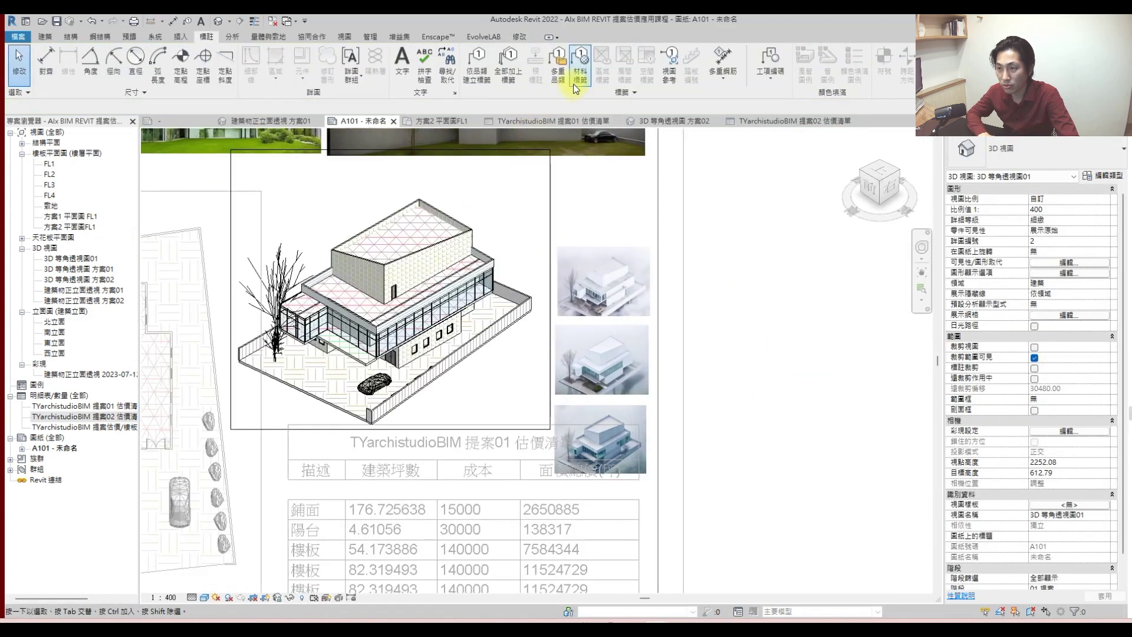
{"action": "left_click", "coordinate": [628, 329]}
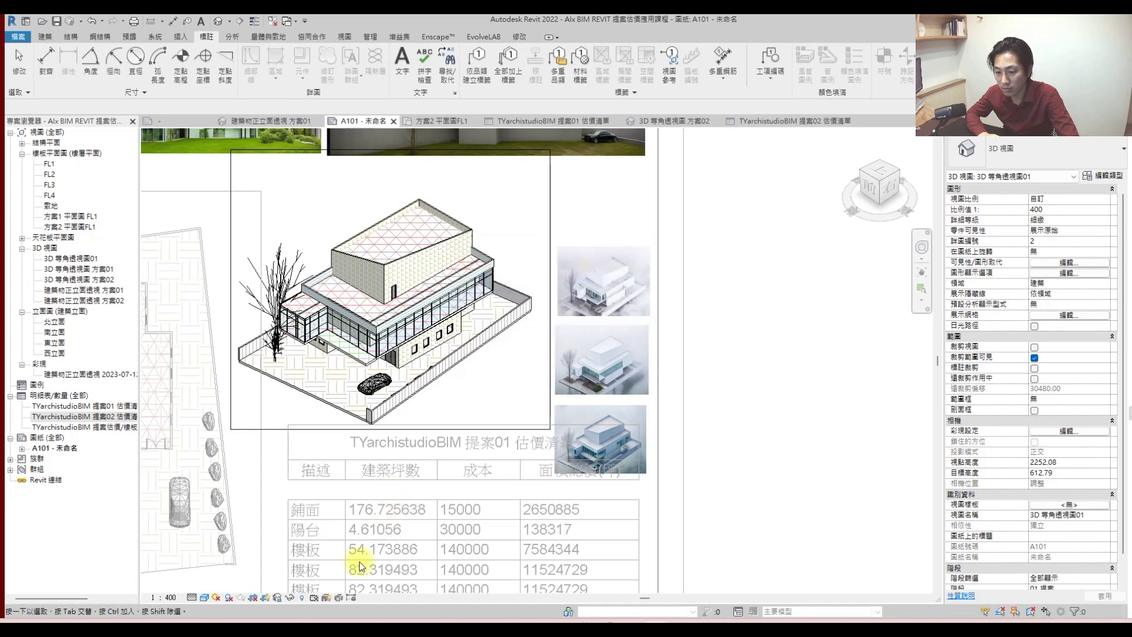
{"action": "left_click", "coordinate": [277, 596]}
{"action": "left_click", "coordinate": [313, 551]}
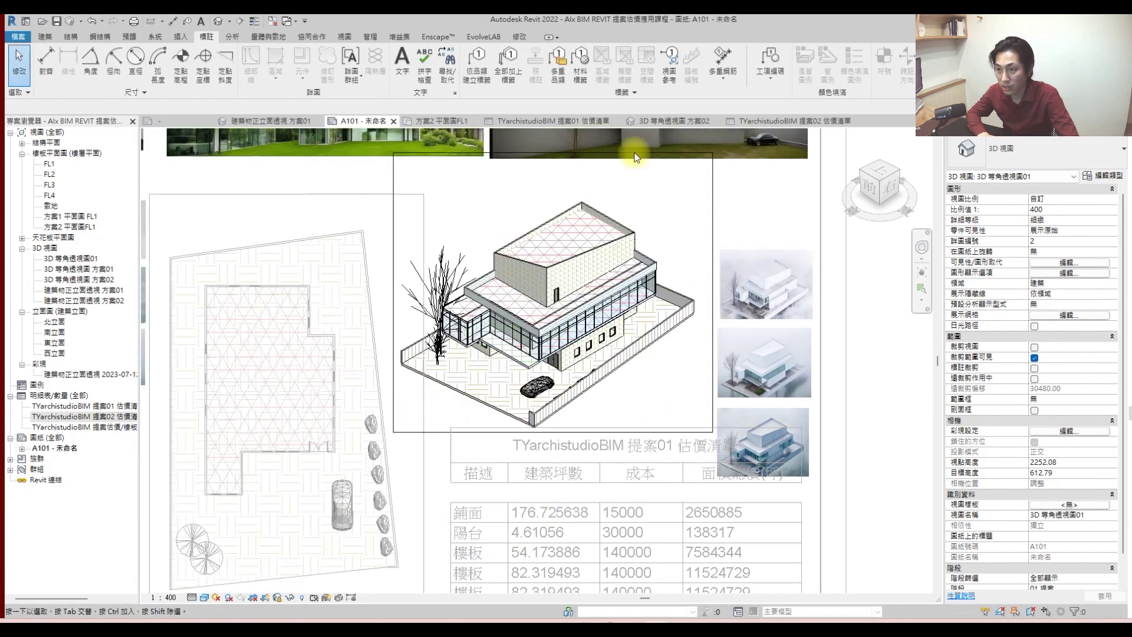
- Place material tags for the roof slab (建築-樓板) and upper wall (建築-牆體) above the 方案1 isometric building
{"action": "left_click", "coordinate": [587, 77]}
{"action": "left_click", "coordinate": [548, 236]}
{"action": "left_click", "coordinate": [547, 189]}
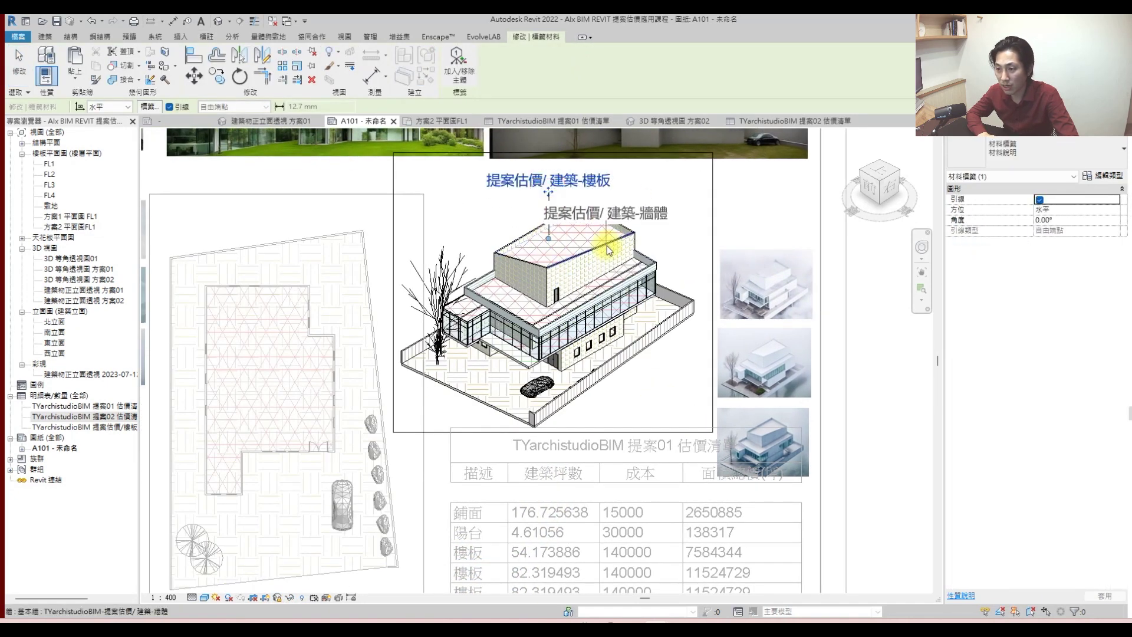
{"action": "left_click", "coordinate": [609, 252]}
{"action": "left_click", "coordinate": [698, 224]}
- Tag the glazing material (鈉鈣玻璃) below the 方案1 isometric building, and deactivate the view
{"action": "middle_click_drag", "start_coordinate": [618, 344], "coordinate": [702, 278]}
{"action": "left_click", "coordinate": [709, 239]}
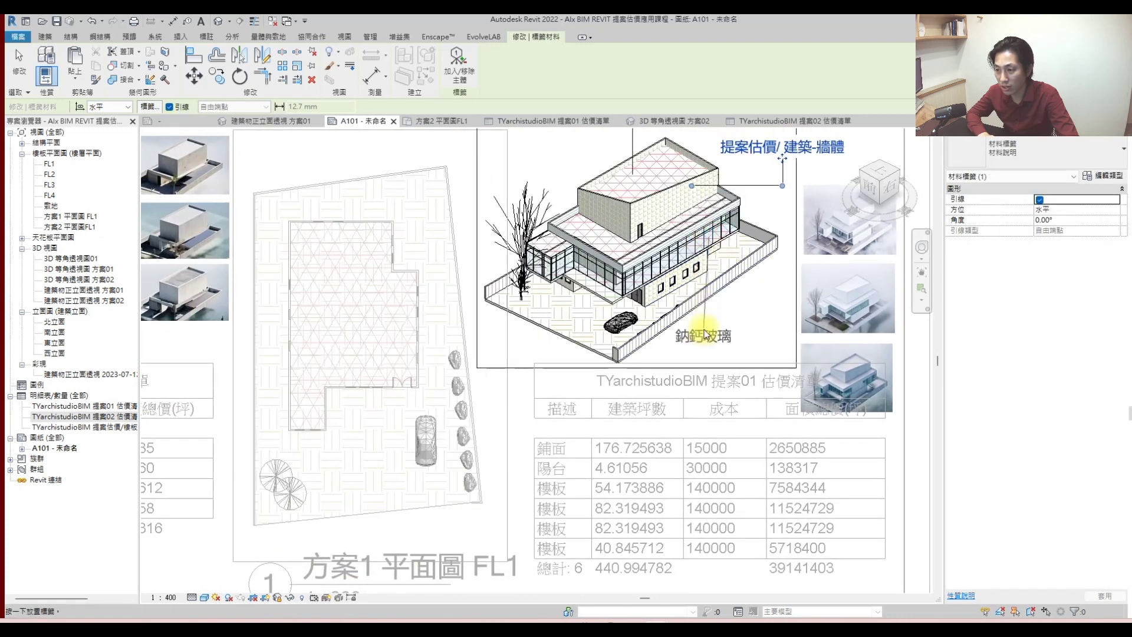
{"action": "left_click", "coordinate": [707, 337]}
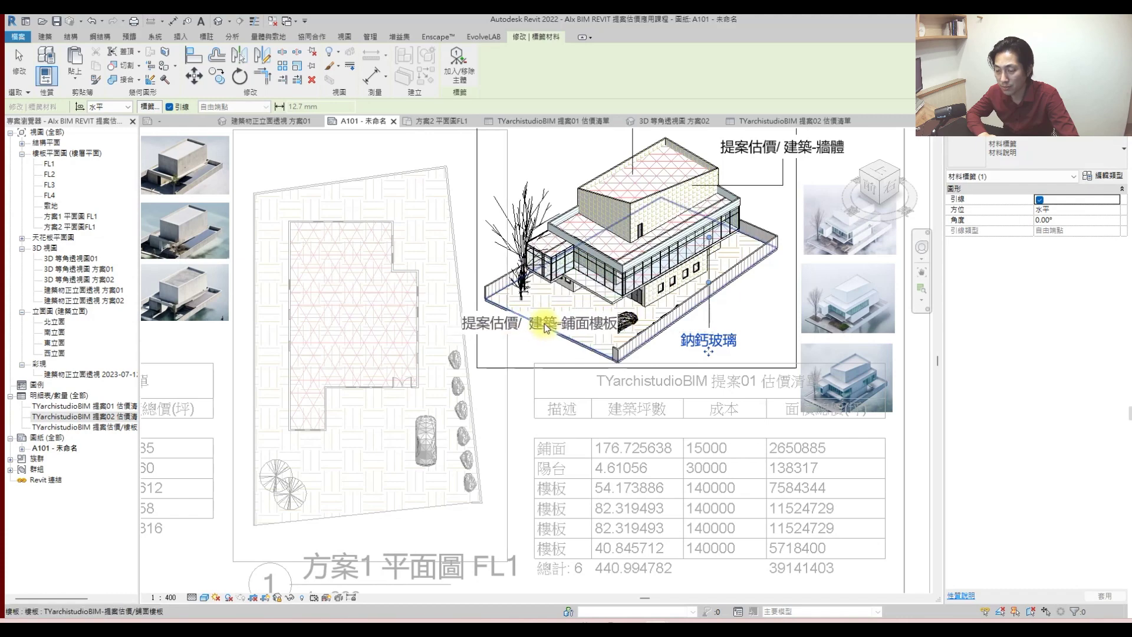
{"action": "scroll", "coordinate": [539, 320], "scroll_direction": "down", "scroll_amount": 2}
{"action": "key", "text": "Escape"}
{"action": "scroll", "coordinate": [534, 224], "scroll_direction": "down", "scroll_amount": 2}
{"action": "right_click", "coordinate": [548, 205]}
{"action": "left_click", "coordinate": [613, 269]}
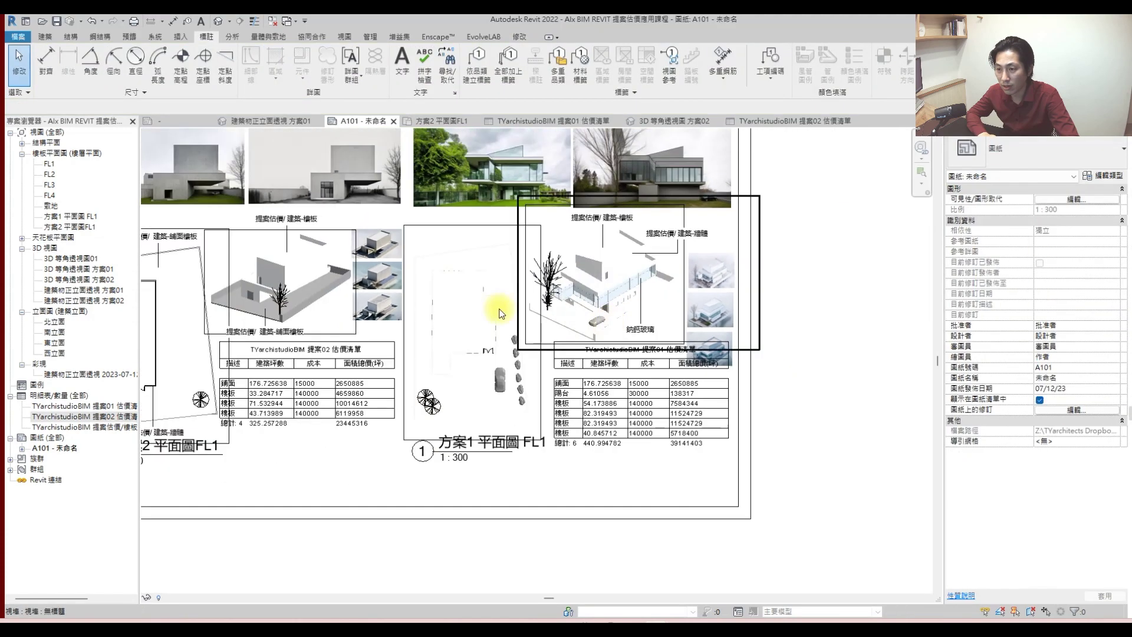
- Move both cost schedules and both floor plan titles slightly down on the sheet to clear the drawings above
{"action": "middle_click_drag", "start_coordinate": [624, 352], "coordinate": [587, 364]}
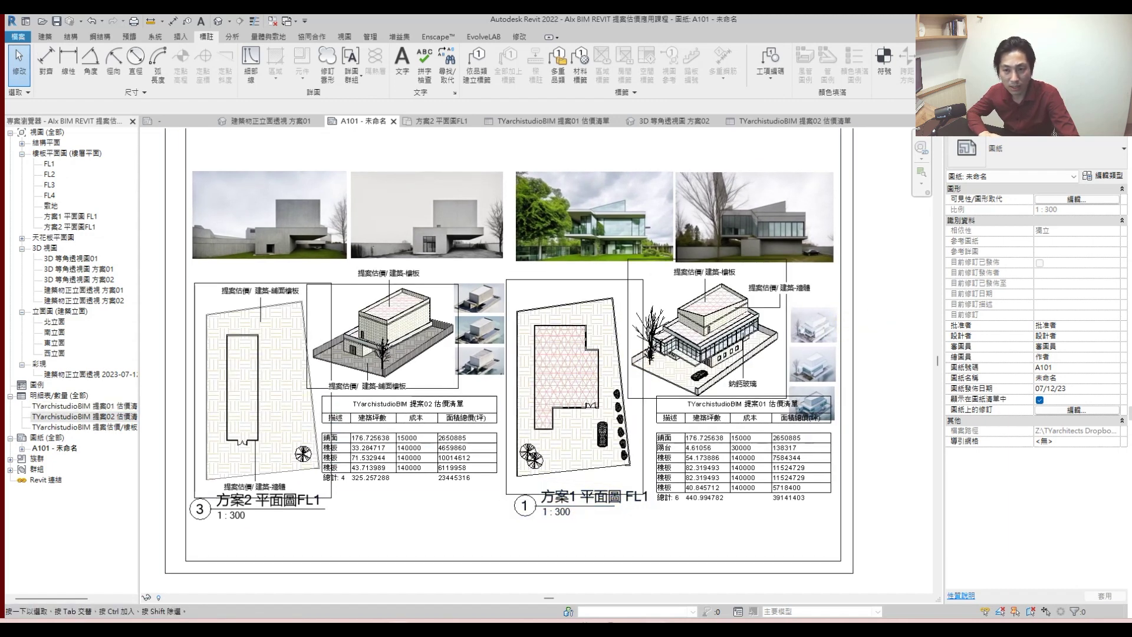
{"action": "left_click_drag", "start_coordinate": [190, 159], "coordinate": [843, 534]}
{"action": "left_click", "coordinate": [836, 550]}
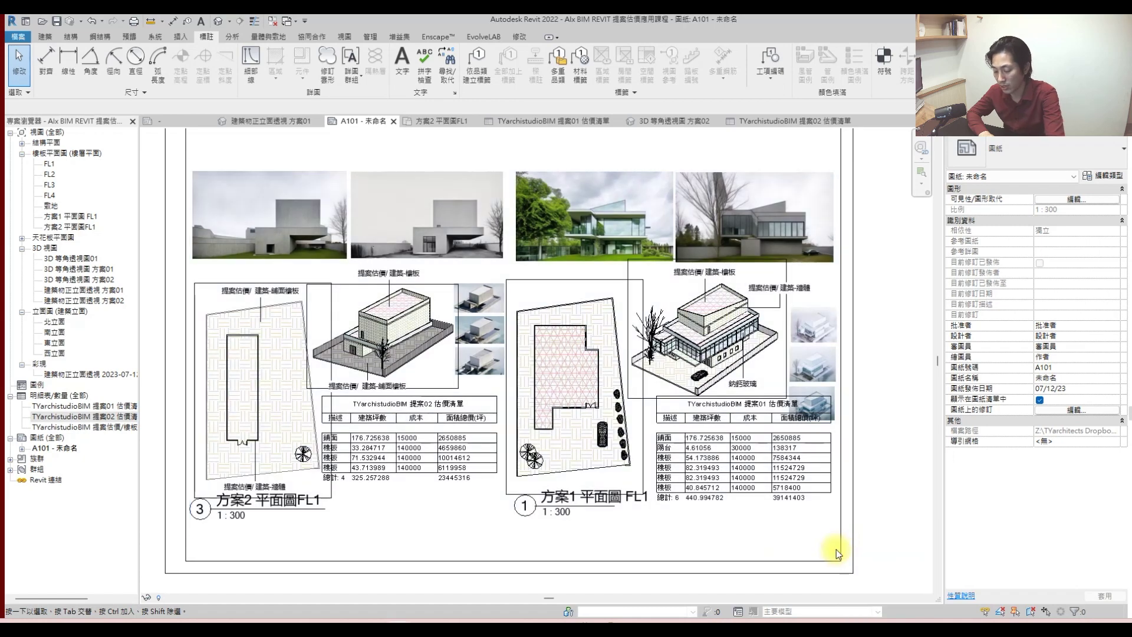
{"action": "left_click", "coordinate": [746, 468]}
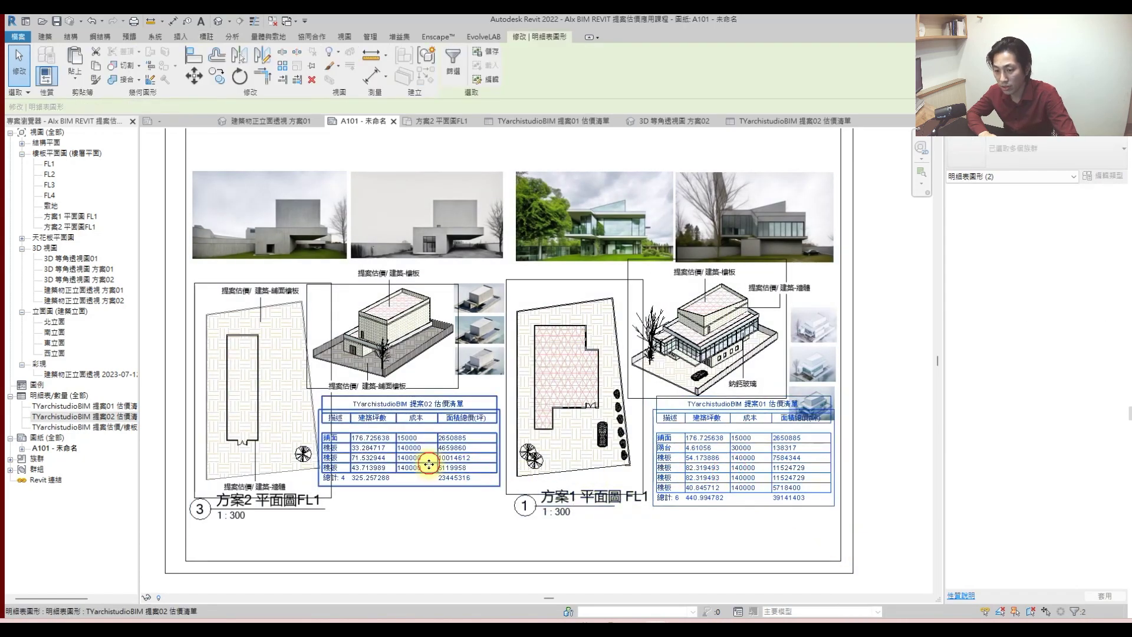
{"action": "left_click", "coordinate": [309, 509]}
{"action": "key", "text": "Escape"}
{"action": "scroll", "coordinate": [630, 483], "scroll_direction": "down", "scroll_amount": 1}
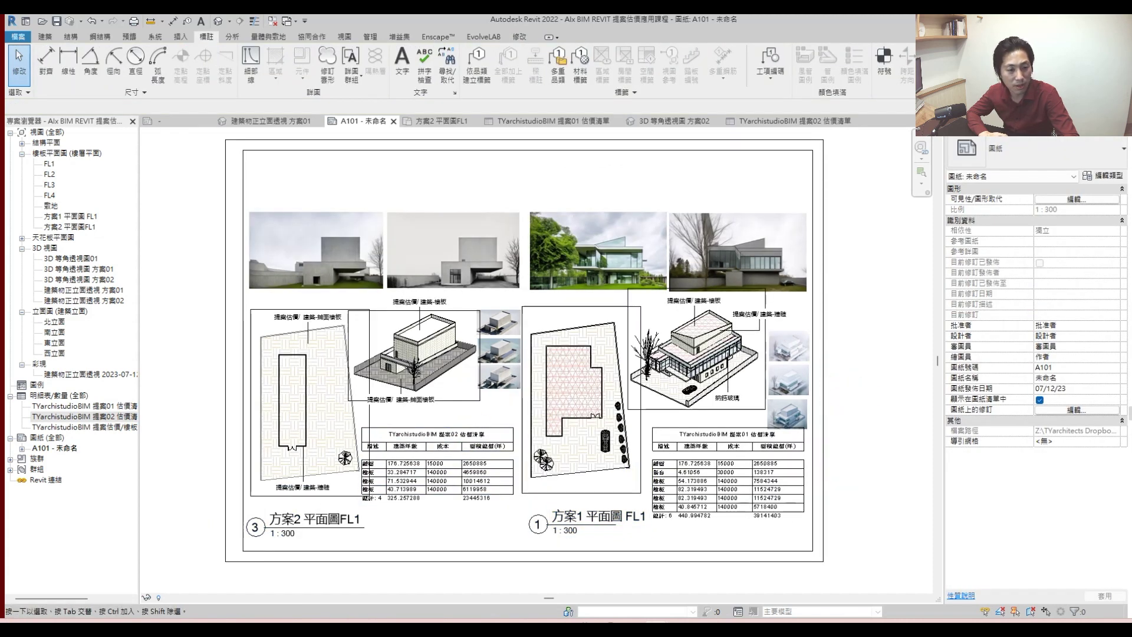
{"action": "key", "text": "F1"}
{"action": "mouse_move", "coordinate": [246, 192]}
{"action": "left_mouse_down"}
{"action": "mouse_move", "coordinate": [304, 248]}
{"action": "mouse_move", "coordinate": [798, 533]}
{"action": "mouse_move", "coordinate": [803, 558]}
{"action": "left_mouse_up"}
{"action": "left_click", "coordinate": [803, 557]}
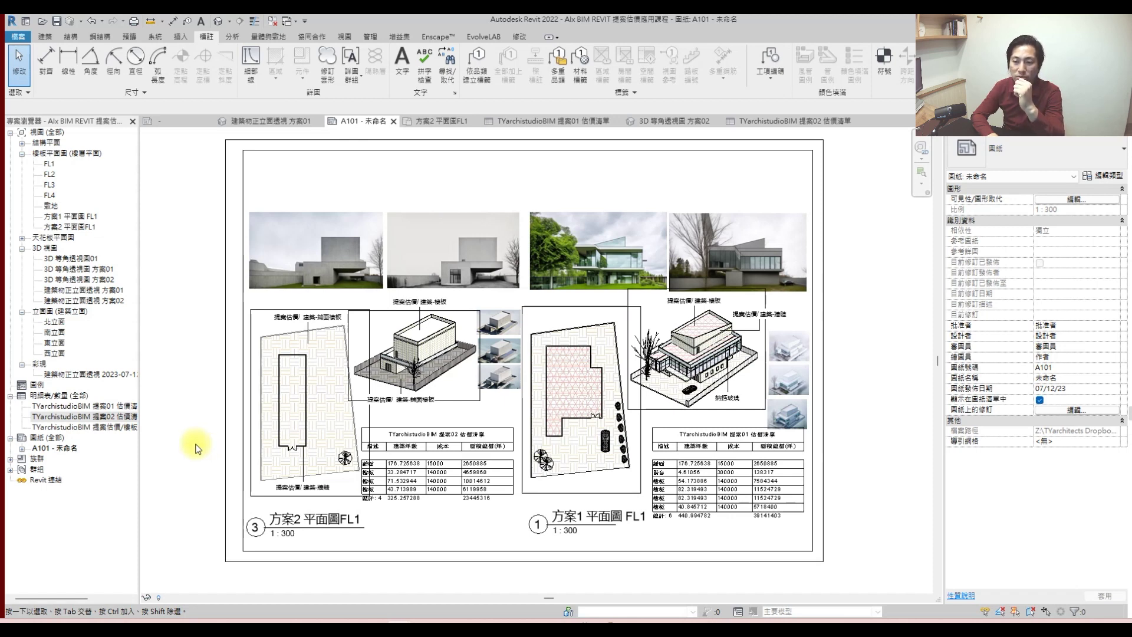
- Compare the 提案02 and 提案01 cost schedules on the sheet, examining their floor areas, unit costs and total prices alongside the drawings
{"action": "scroll", "coordinate": [268, 463], "scroll_direction": "up", "scroll_amount": 1}
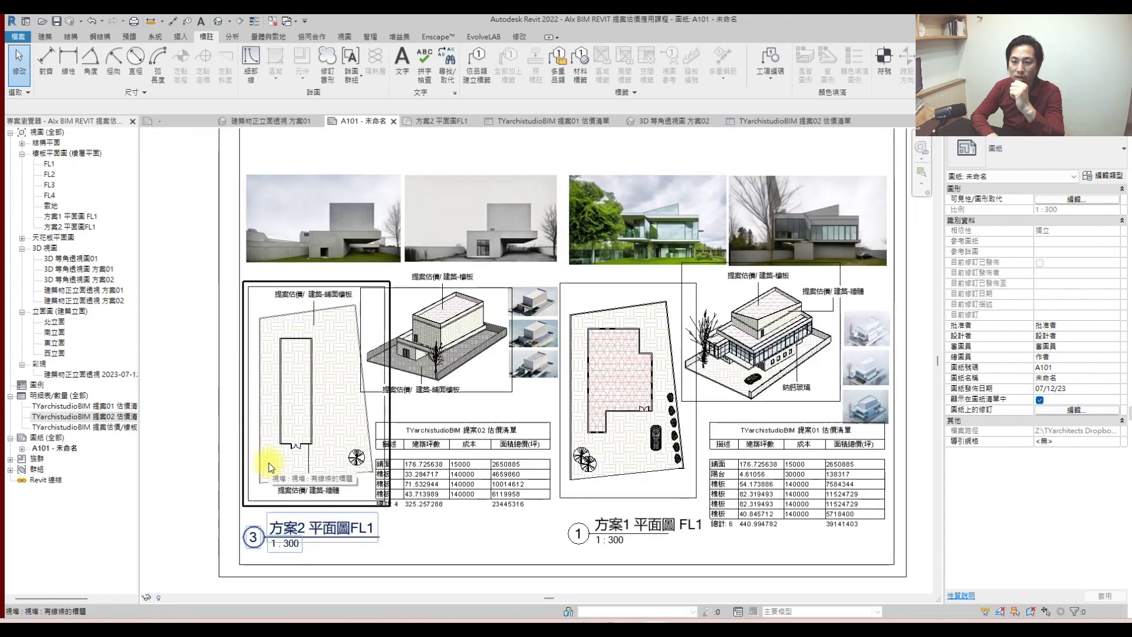
{"action": "scroll", "coordinate": [270, 467], "scroll_direction": "down", "scroll_amount": 1}
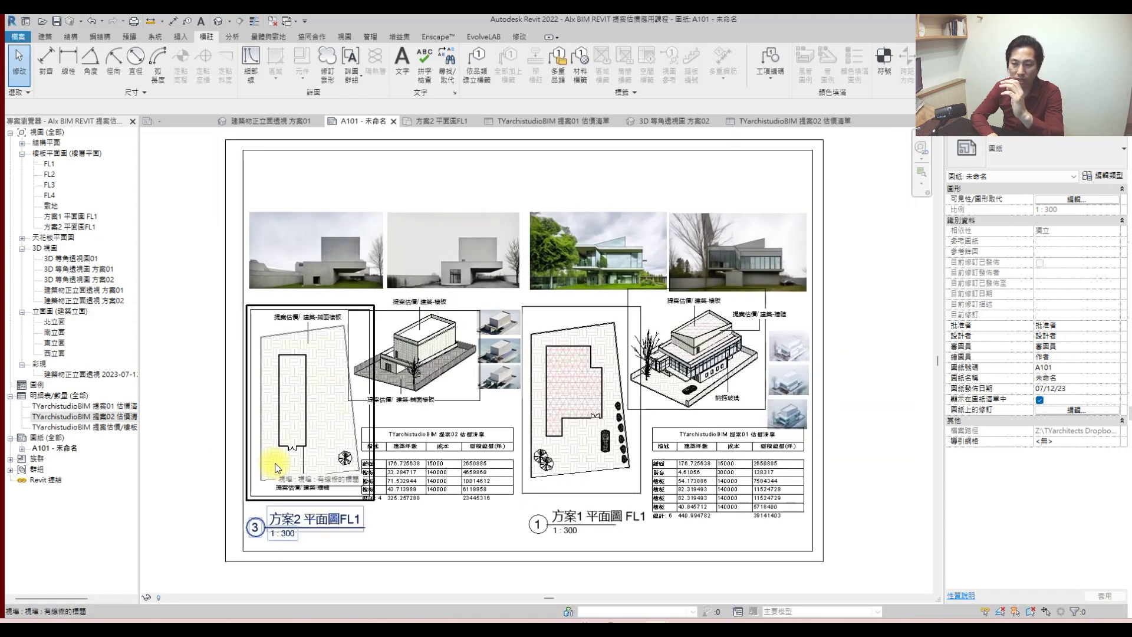
{"action": "scroll", "coordinate": [416, 466], "scroll_direction": "up", "scroll_amount": 4}
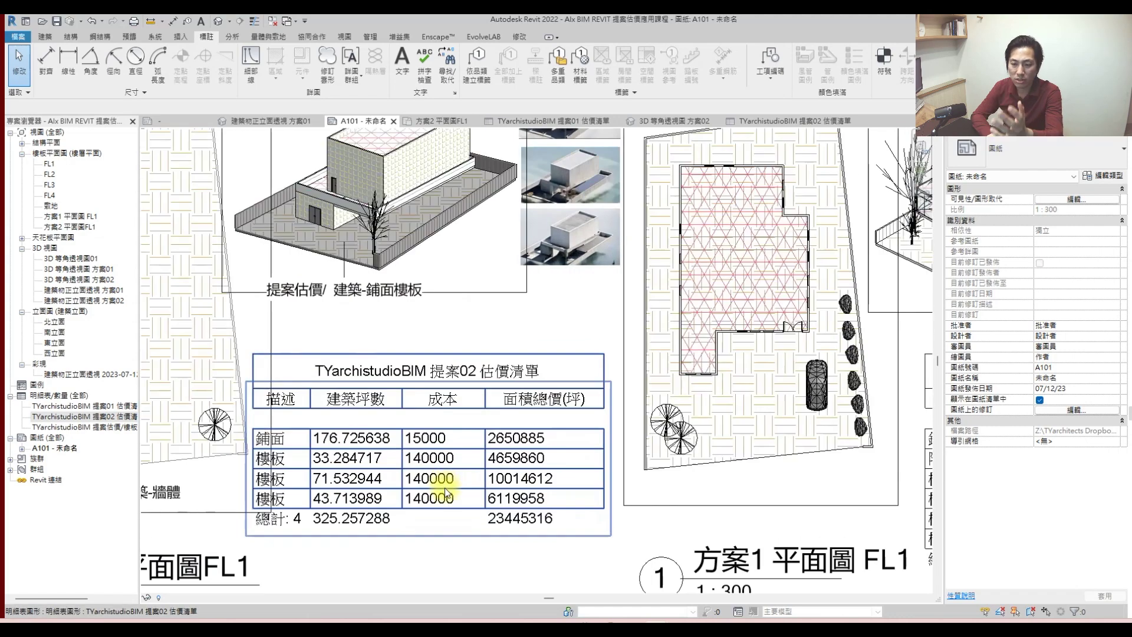
{"action": "middle_click_drag", "start_coordinate": [473, 537], "coordinate": [474, 502]}
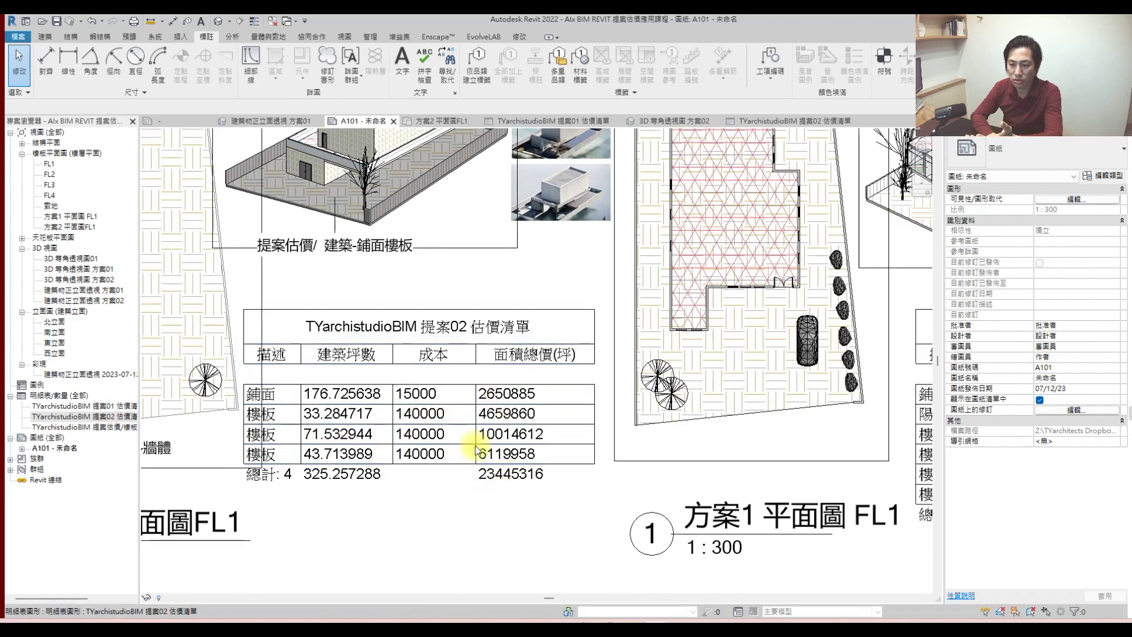
{"action": "scroll", "coordinate": [508, 483], "scroll_direction": "down", "scroll_amount": 2}
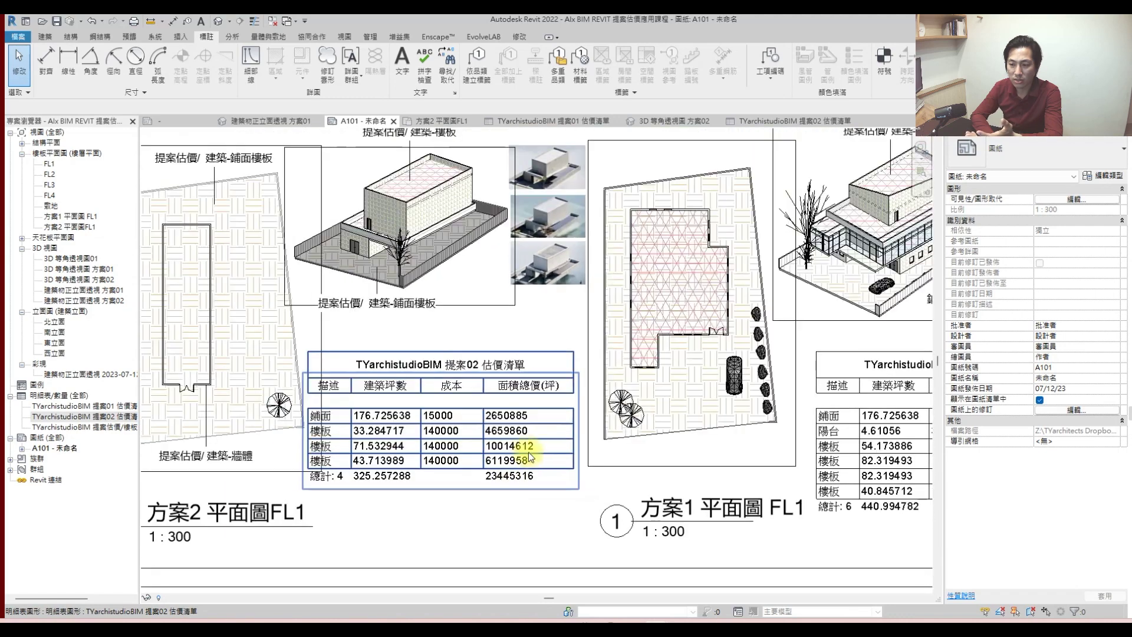
{"action": "scroll", "coordinate": [541, 482], "scroll_direction": "up", "scroll_amount": 2}
{"action": "scroll", "coordinate": [426, 506], "scroll_direction": "down", "scroll_amount": 1}
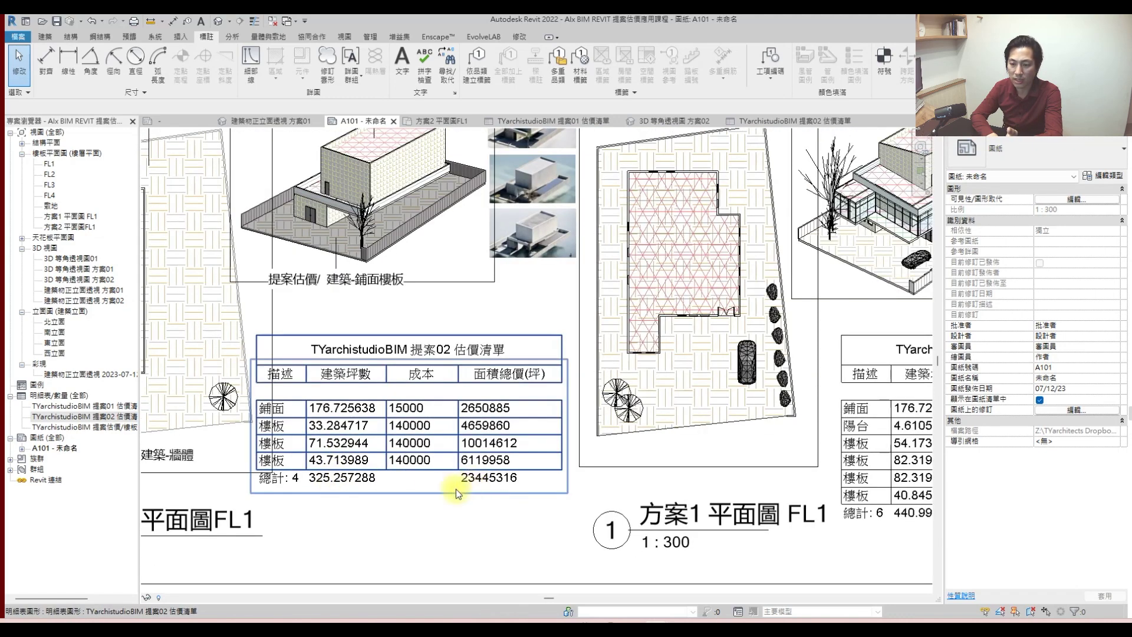
{"action": "scroll", "coordinate": [455, 493], "scroll_direction": "down", "scroll_amount": 2}
{"action": "middle_click_drag", "start_coordinate": [387, 476], "coordinate": [214, 466]}
{"action": "scroll", "coordinate": [413, 458], "scroll_direction": "up", "scroll_amount": 2}
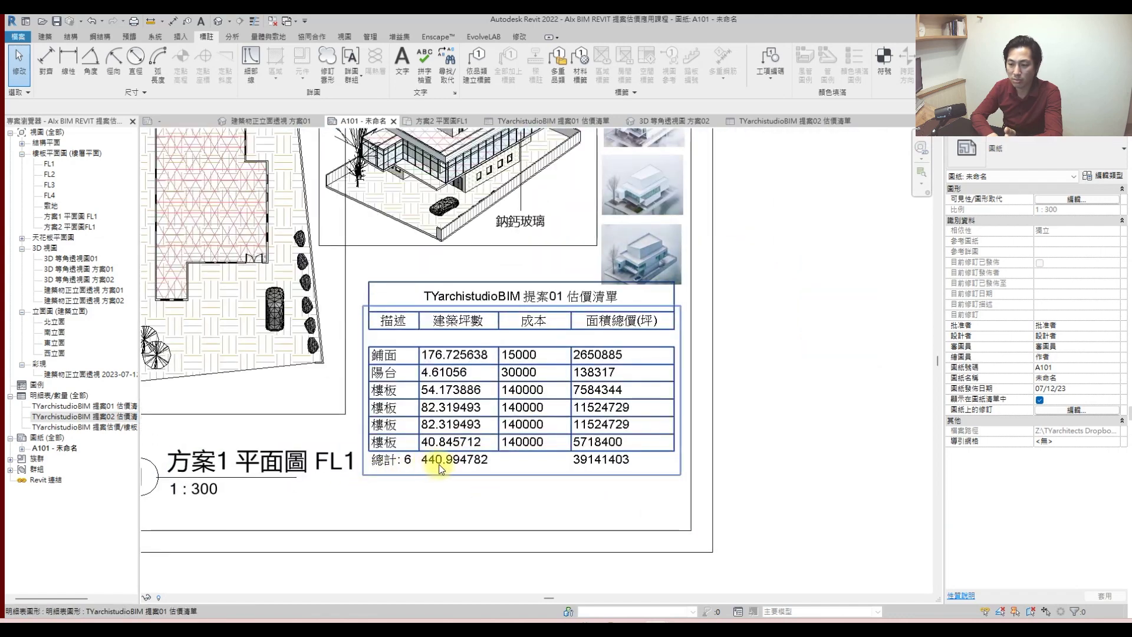
{"action": "scroll", "coordinate": [448, 465], "scroll_direction": "down", "scroll_amount": 3}
{"action": "middle_click_drag", "start_coordinate": [373, 416], "coordinate": [519, 448]}
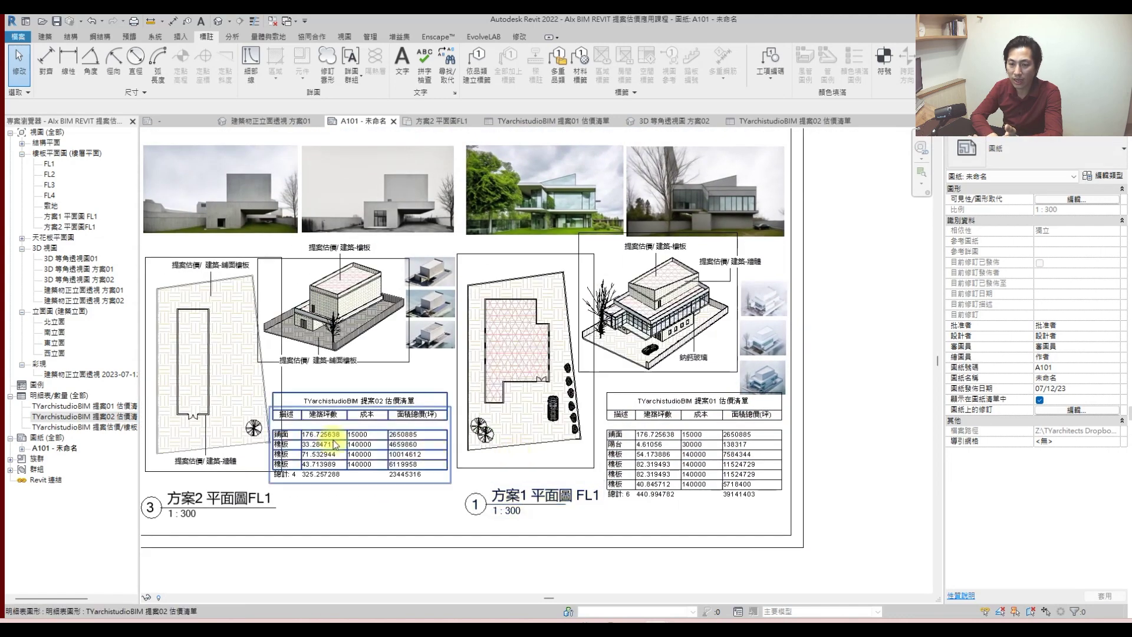
{"action": "middle_click_drag", "start_coordinate": [162, 397], "coordinate": [213, 416]}
{"action": "scroll", "coordinate": [354, 430], "scroll_direction": "down", "scroll_amount": 1}
{"action": "middle_click_drag", "start_coordinate": [392, 429], "coordinate": [341, 450]}
{"action": "scroll", "coordinate": [344, 446], "scroll_direction": "up", "scroll_amount": 1}
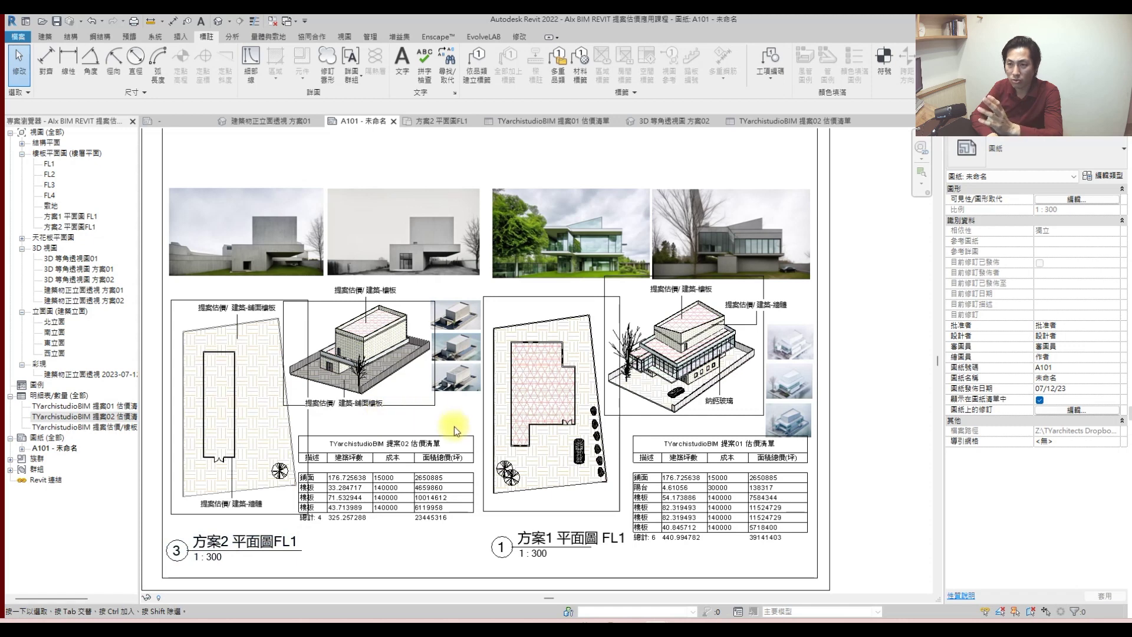
{"action": "scroll", "coordinate": [454, 426], "scroll_direction": "up", "scroll_amount": 1}
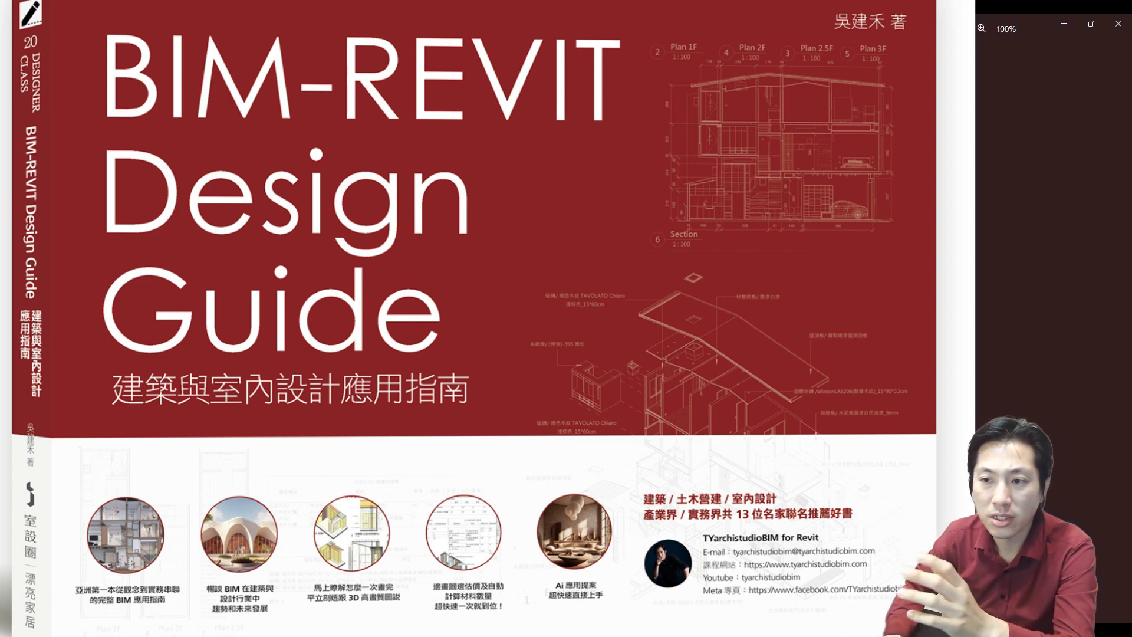
{"action": "key", "text": "Right"}
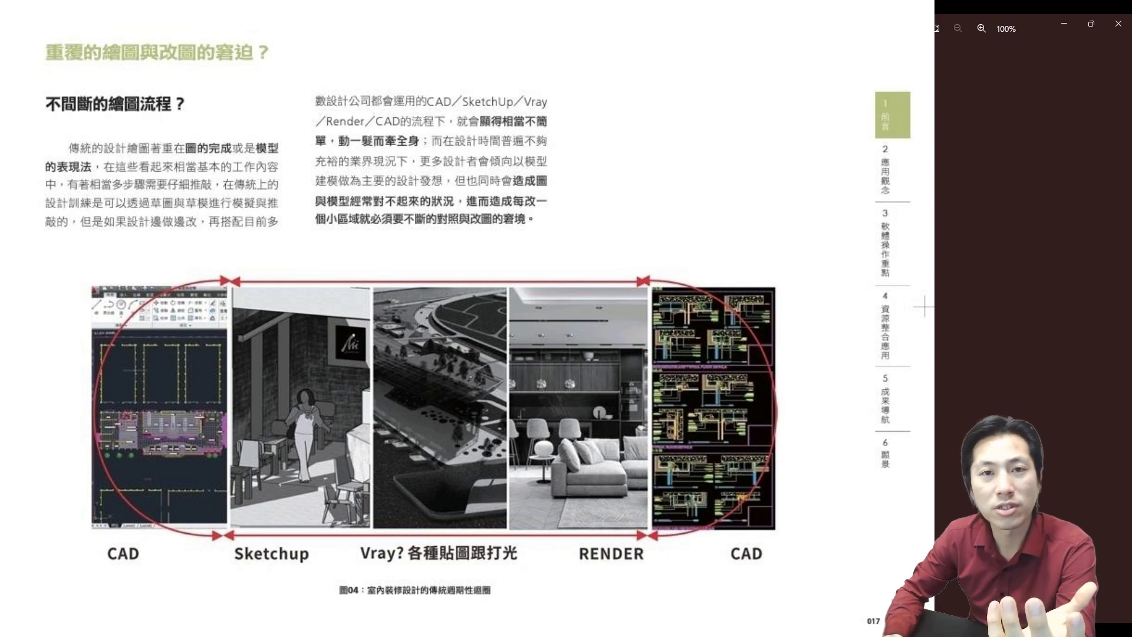
{"action": "key", "text": "Right"}
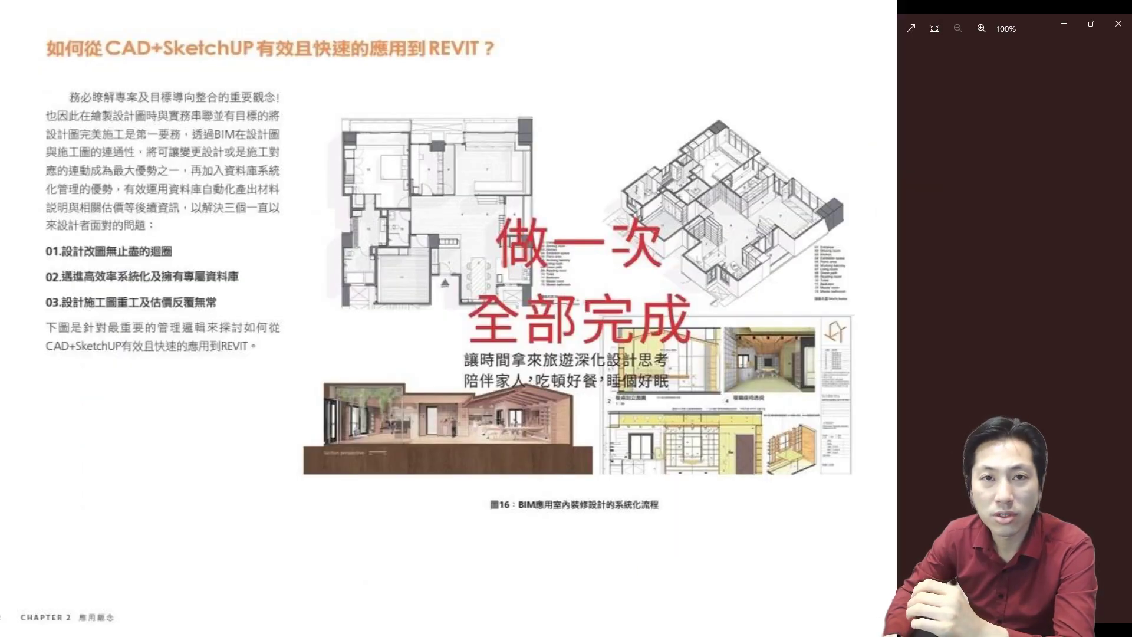
{"action": "key", "text": "Right"}
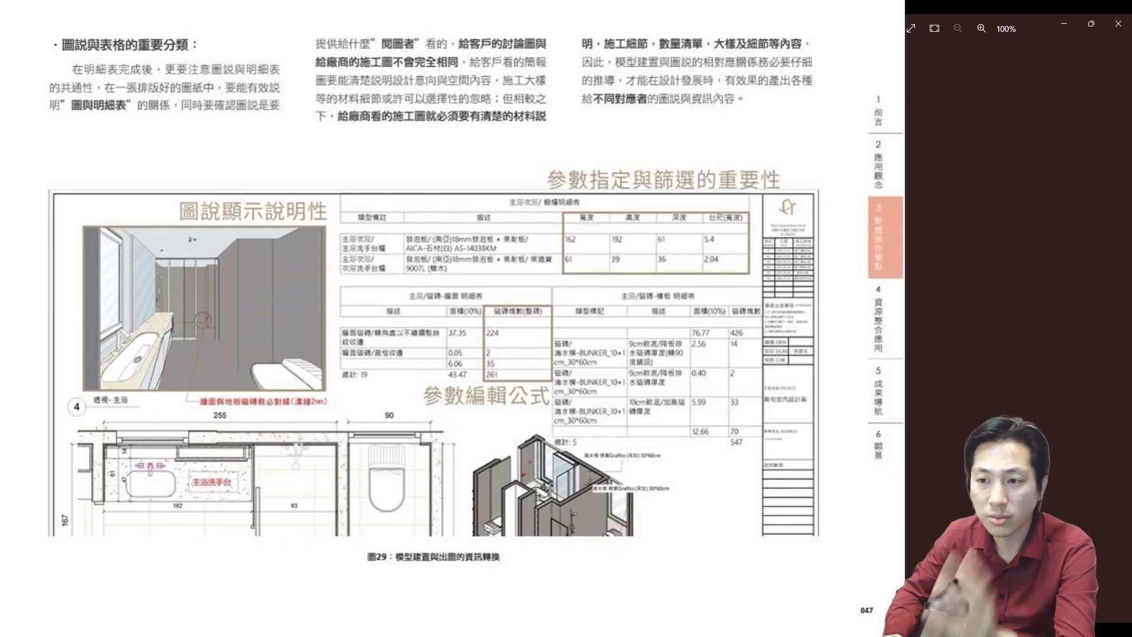
{"action": "key", "text": "Right"}
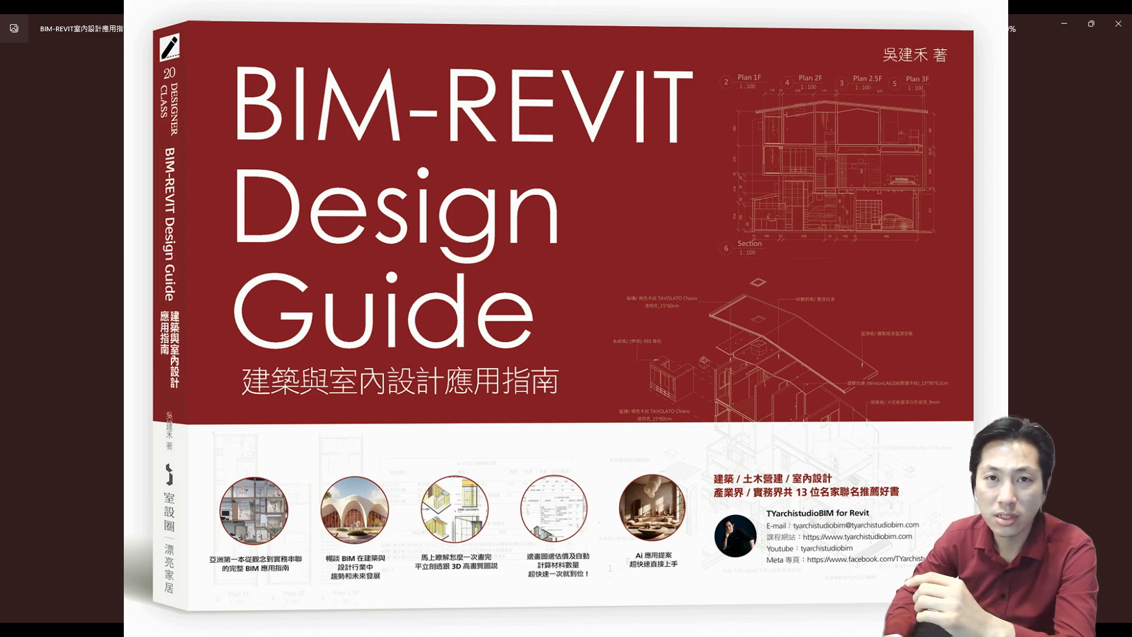
{"action": "key", "text": "Right"}
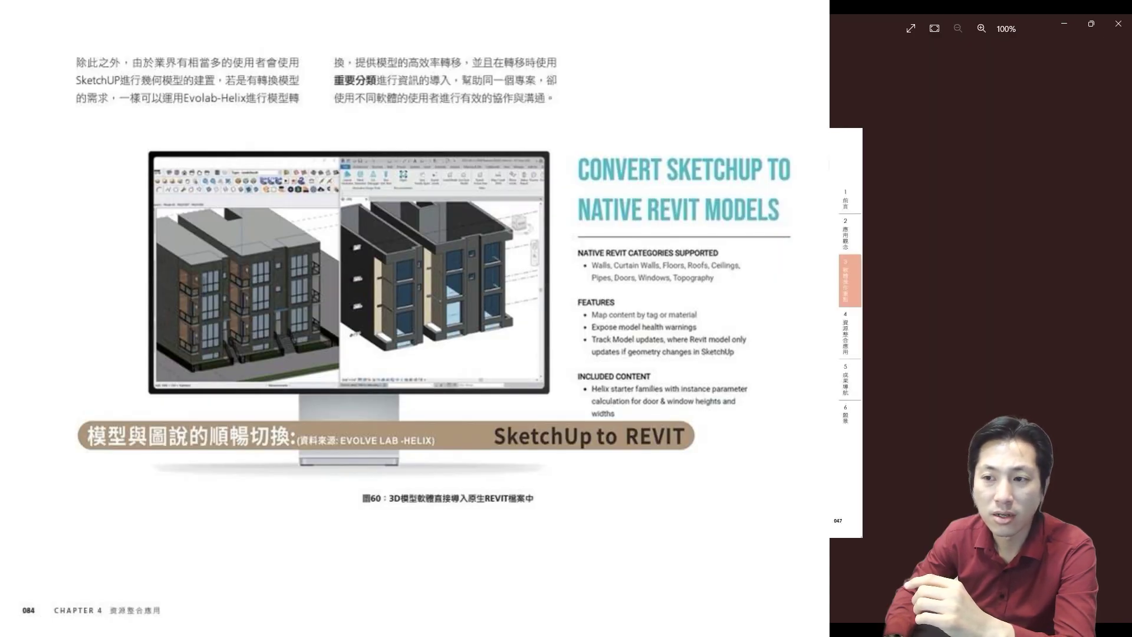
{"action": "key", "text": "Right"}
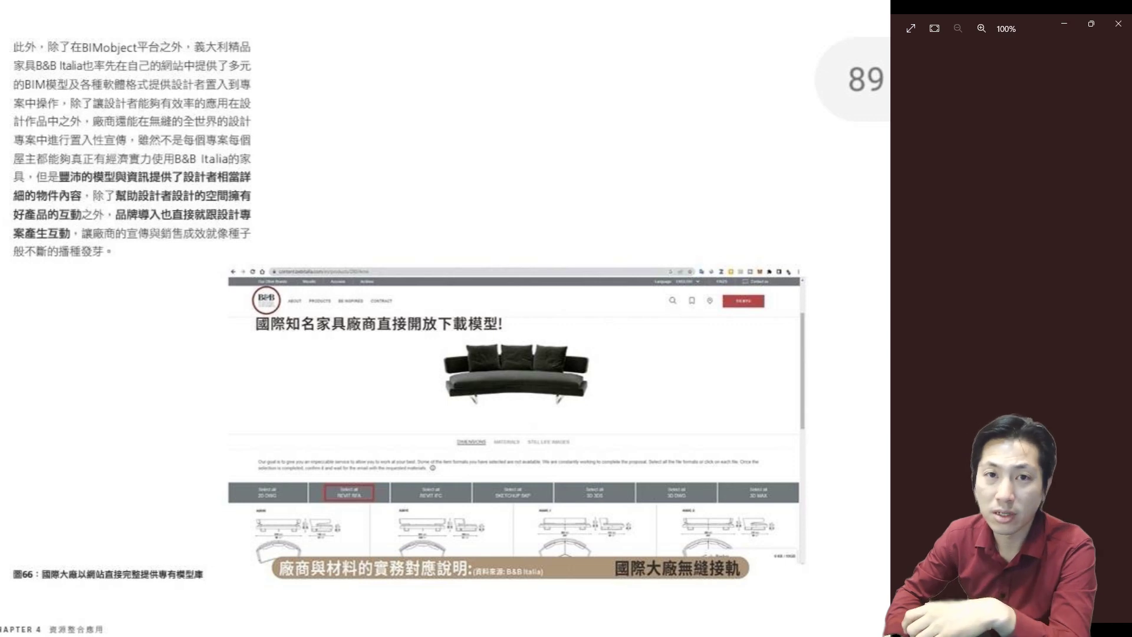
{"action": "key", "text": "Right"}
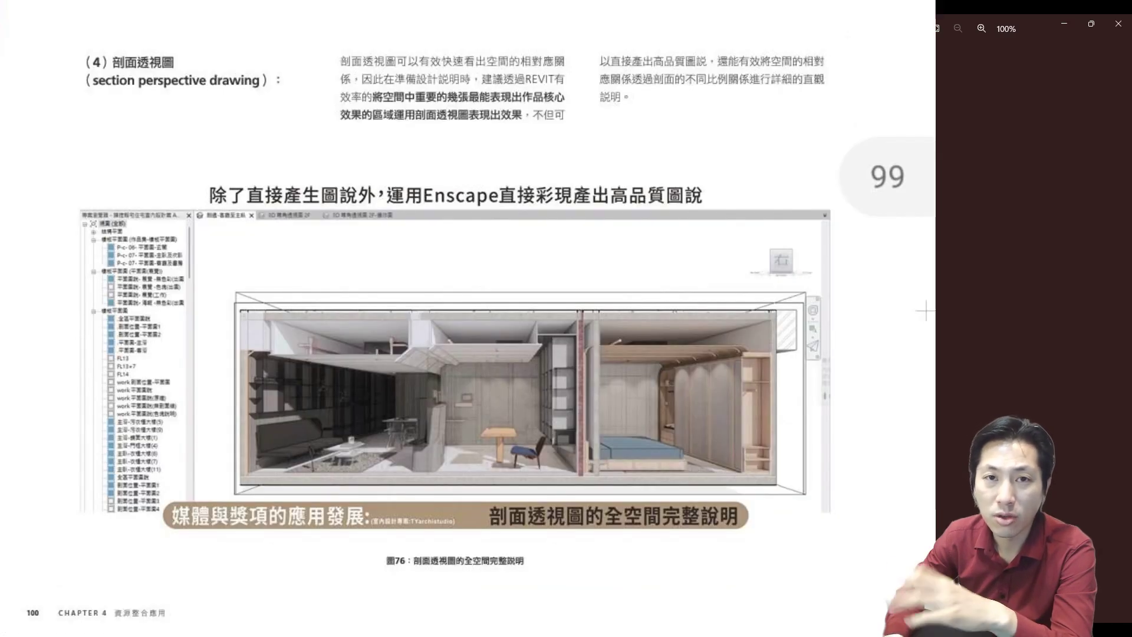